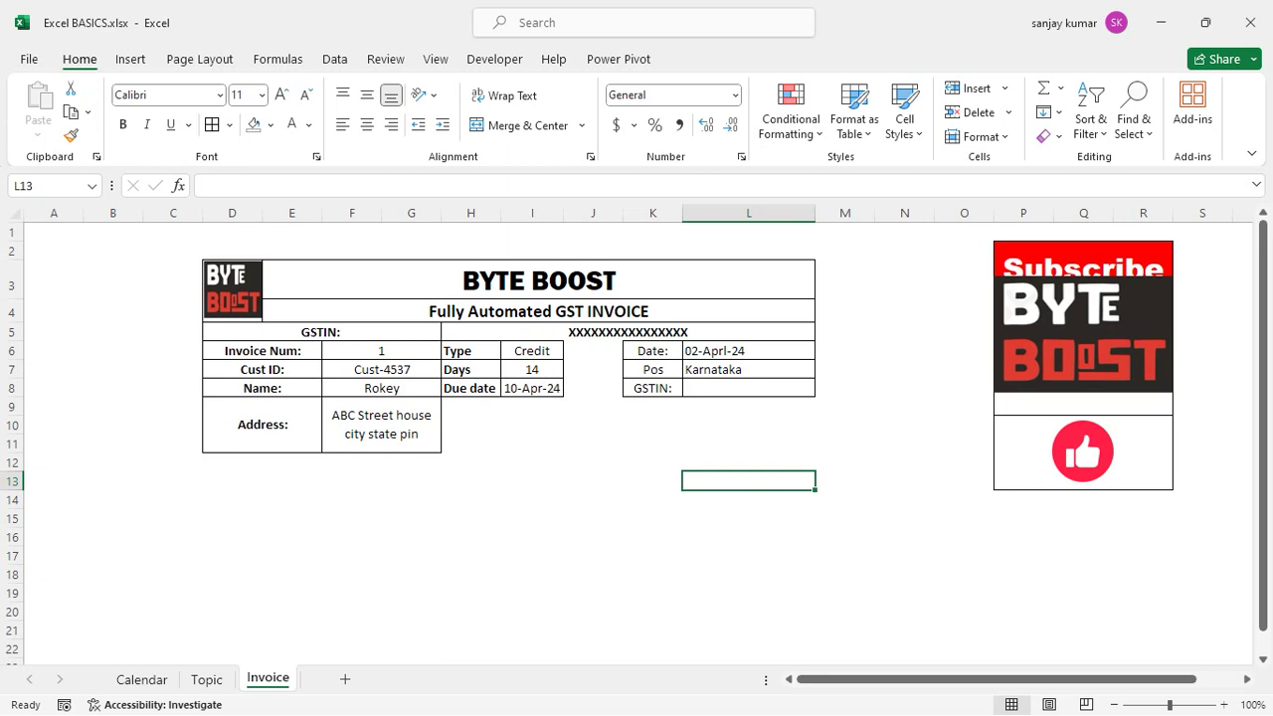
# - Move the logo picture down so it fits between the Subscribe banner and the thumbs-up picture
pyautogui.moveTo(1077, 326); pyautogui.dragTo(1053, 358)
pyautogui.click(904, 407)
pyautogui.click(593, 463)
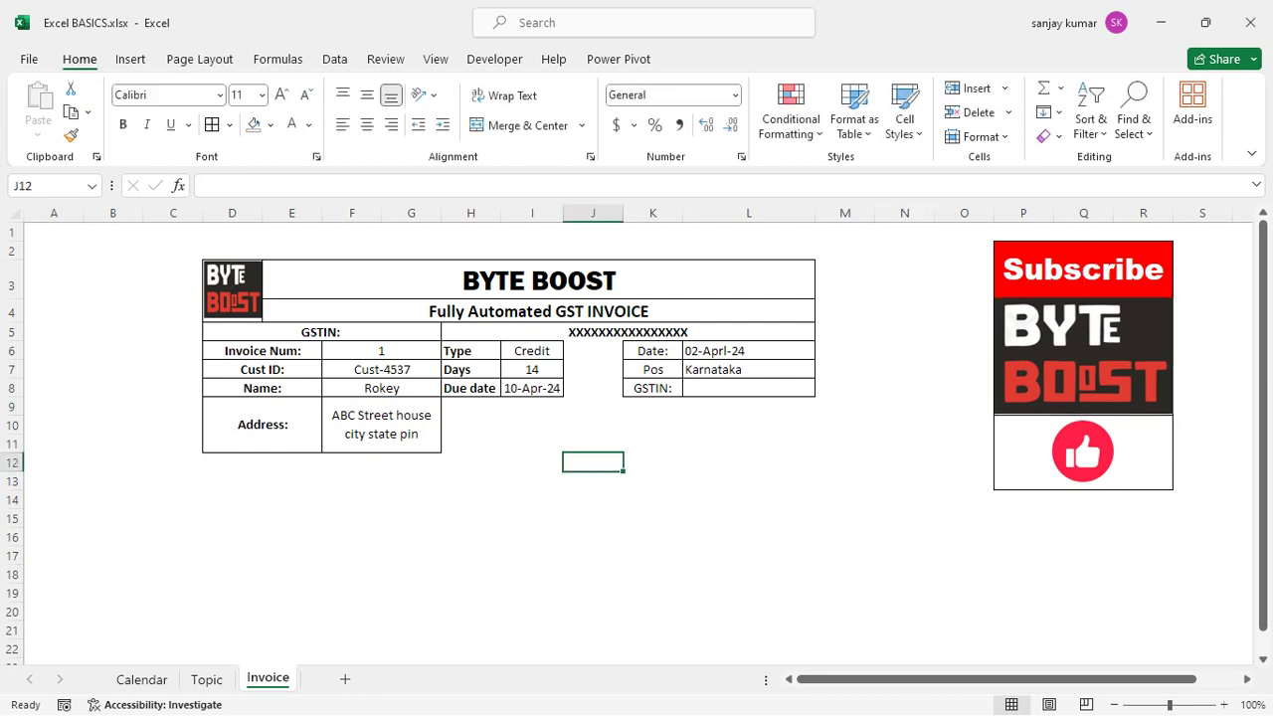
# - Enter the placeholder "xxxxxxx" as the customer's GSTIN in L8 and center it horizontally
pyautogui.click(748, 388)
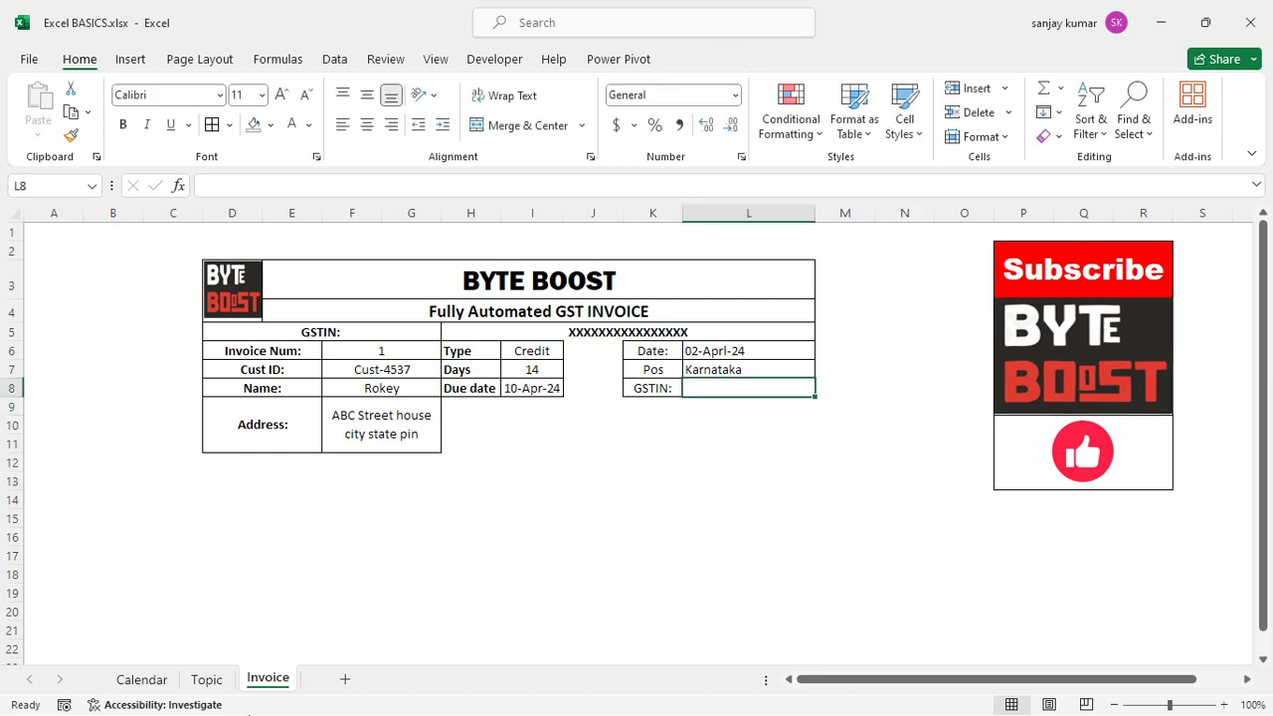
pyautogui.write('xxxxxxx')
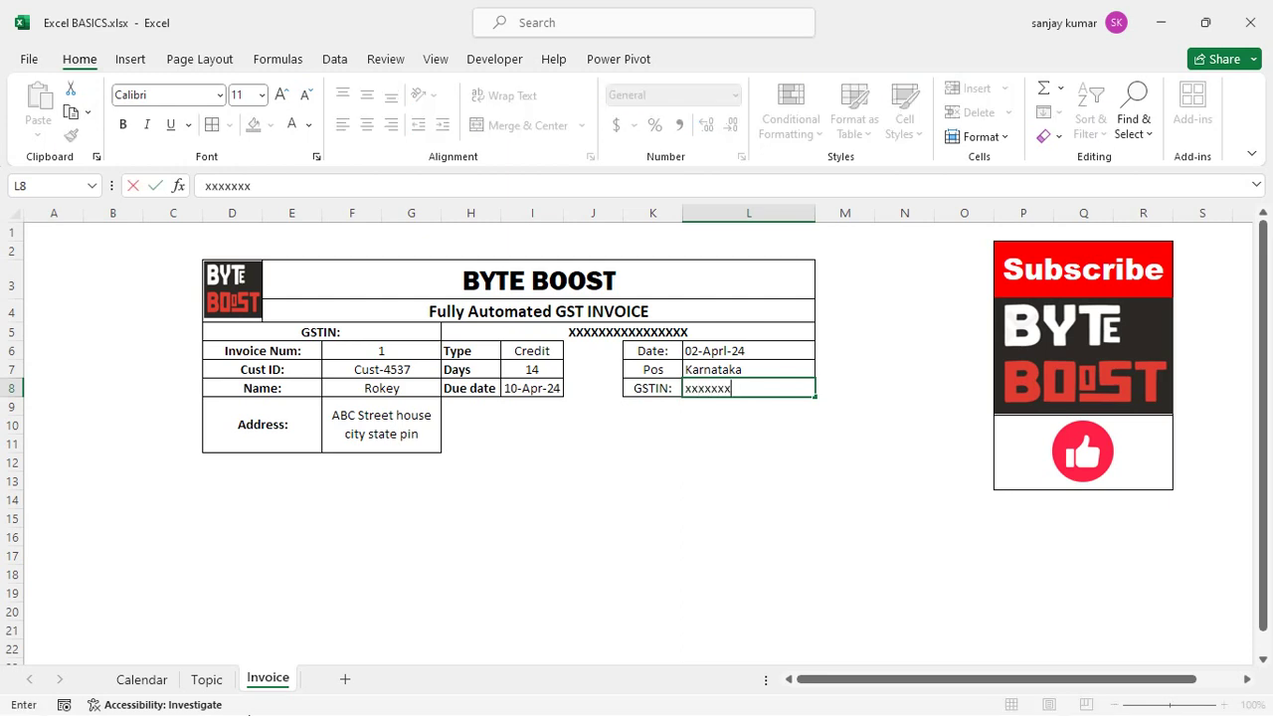
pyautogui.press('Return')
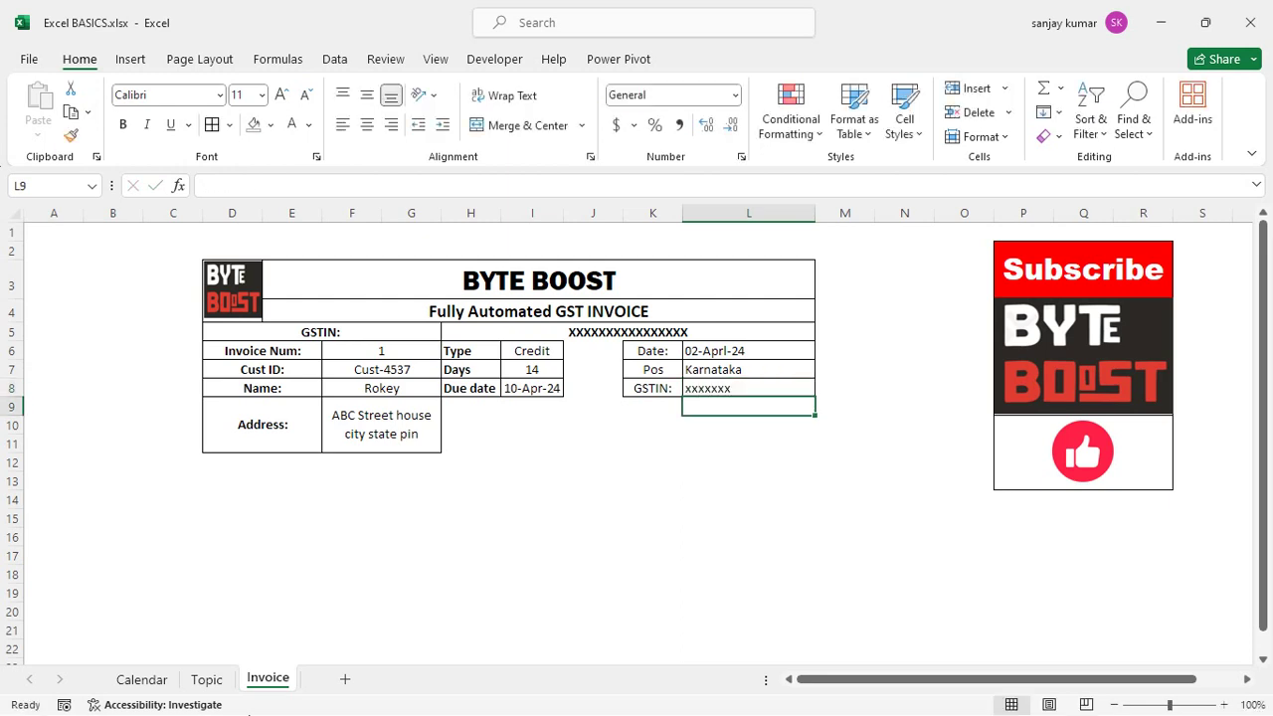
pyautogui.press('Up')
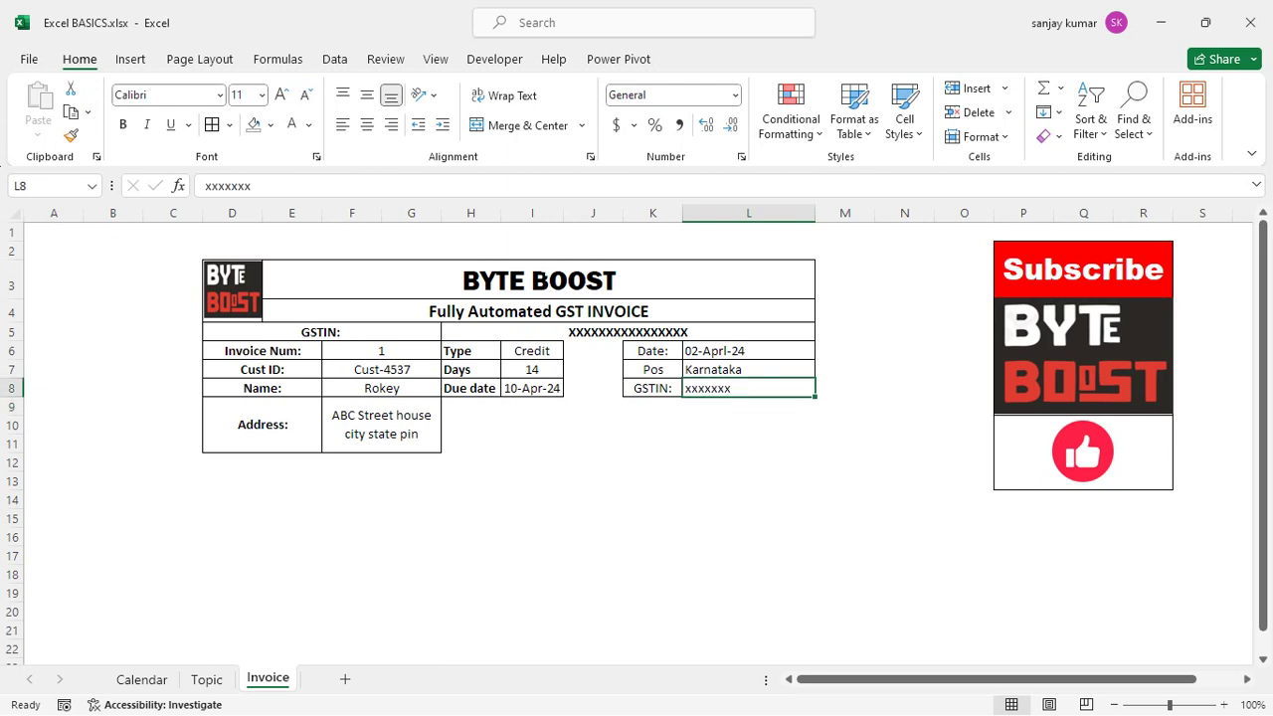
pyautogui.click(367, 125)
pyautogui.click(531, 444)
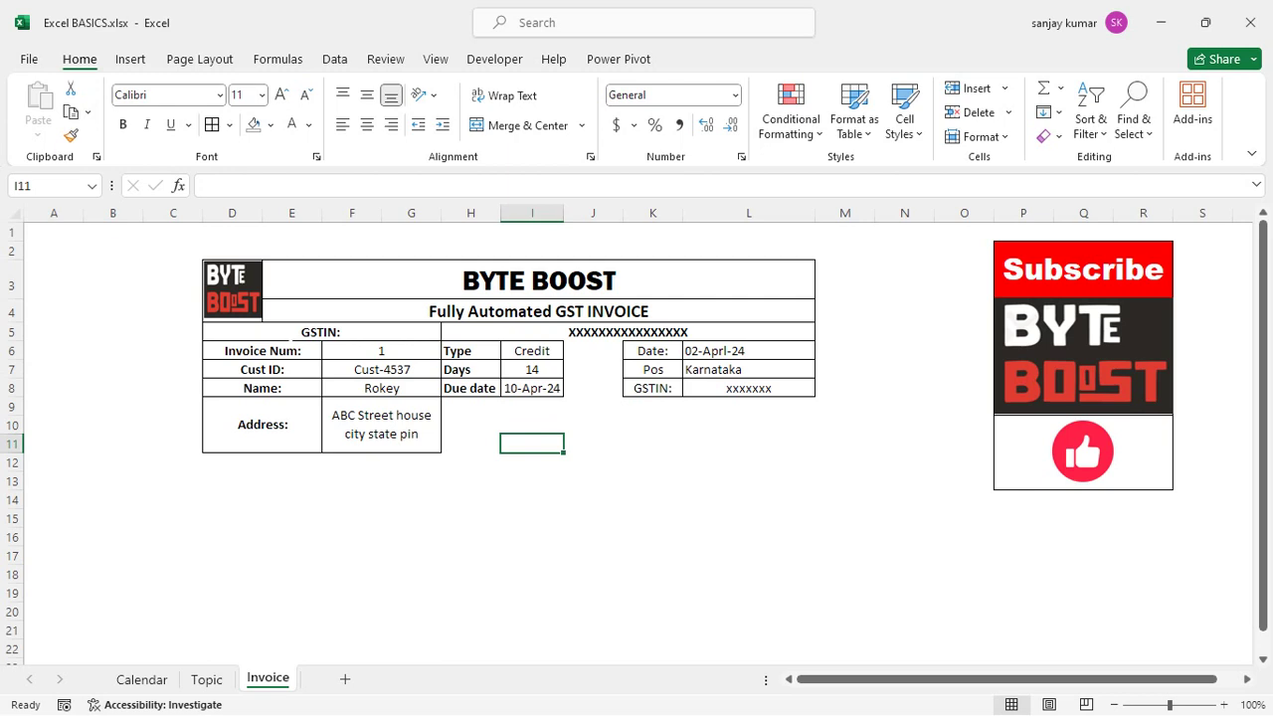
# - Apply outside borders around the customer details block D6:L11
pyautogui.moveTo(261, 351); pyautogui.dragTo(752, 417)
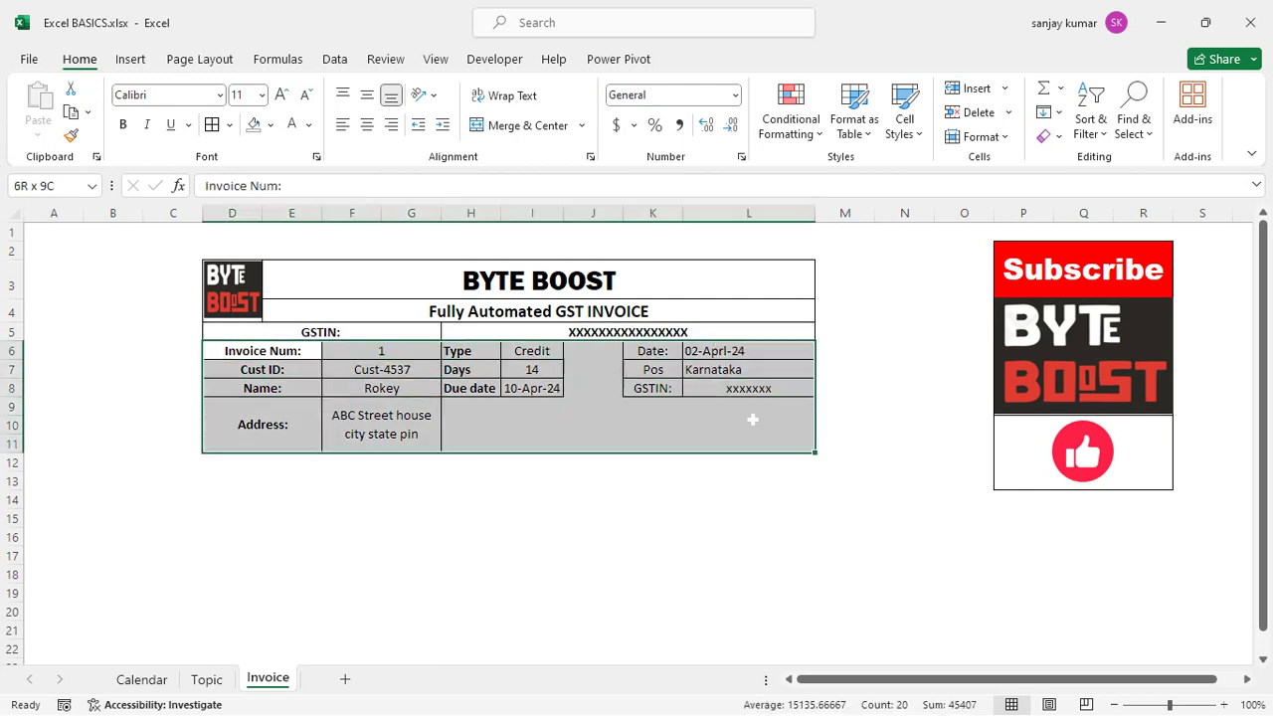
pyautogui.moveTo(274, 351); pyautogui.dragTo(790, 443)
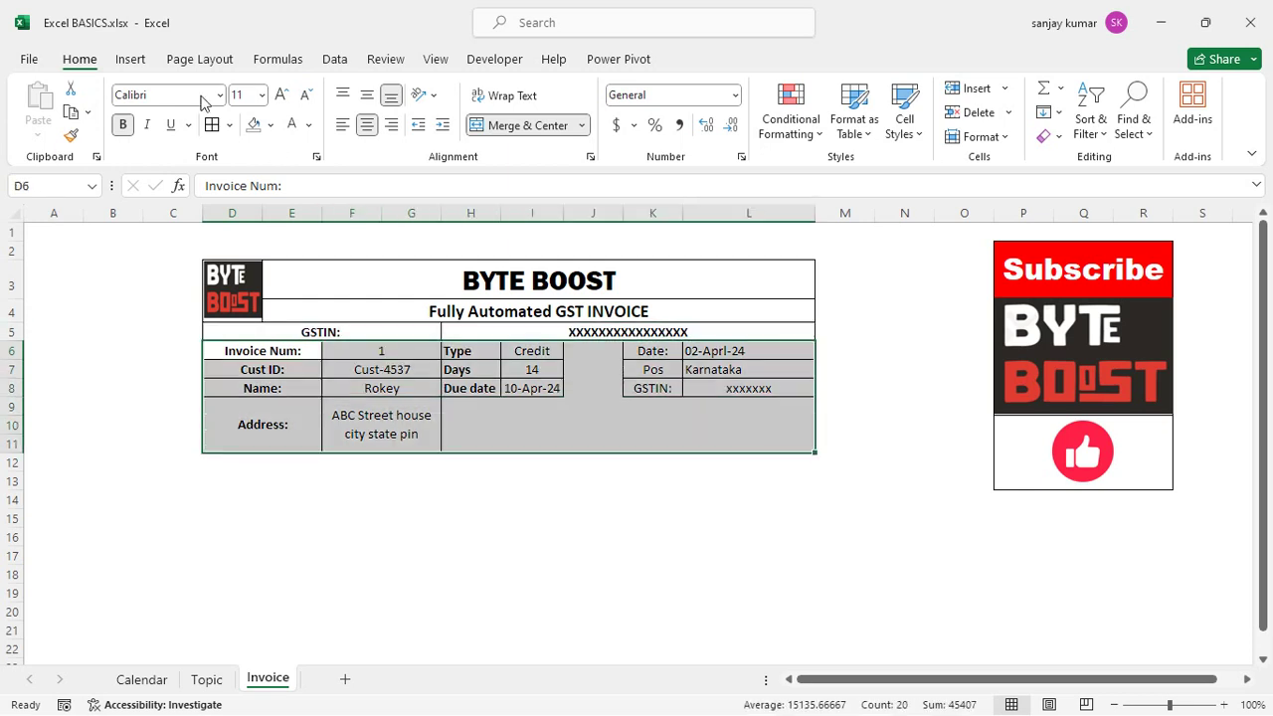
pyautogui.click(229, 125)
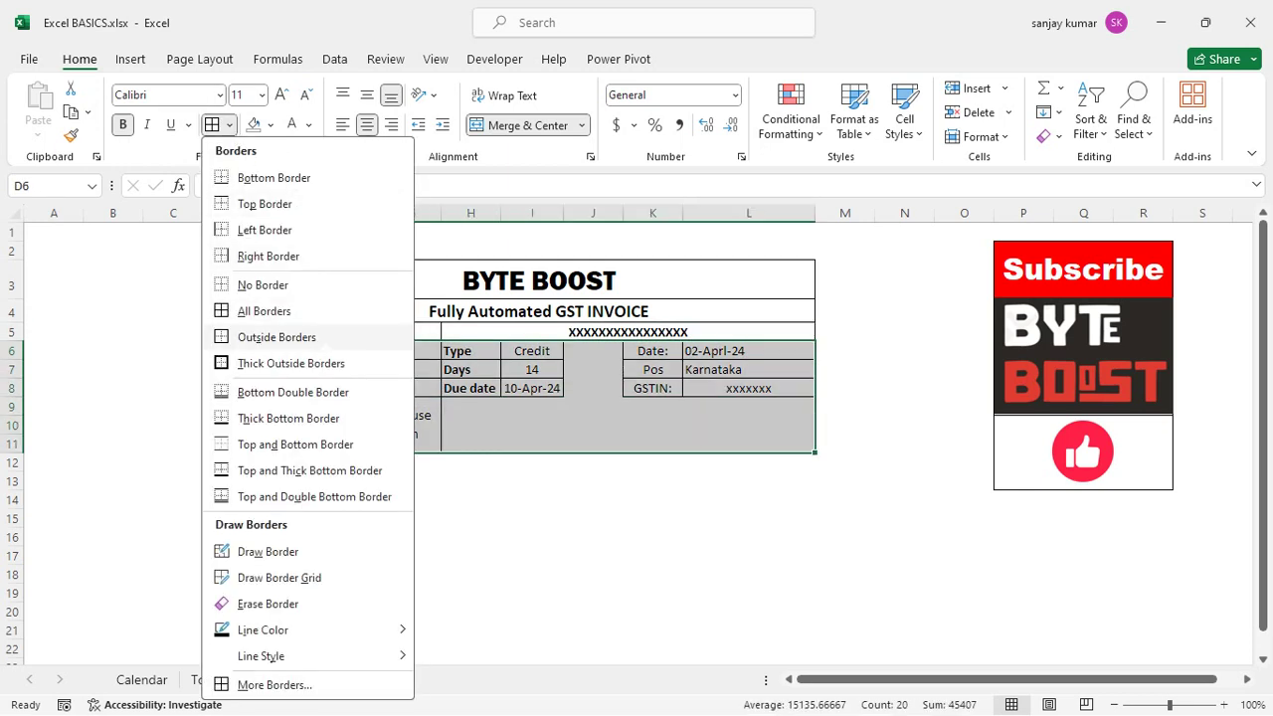
pyautogui.click(316, 338)
pyautogui.click(748, 480)
pyautogui.click(714, 518)
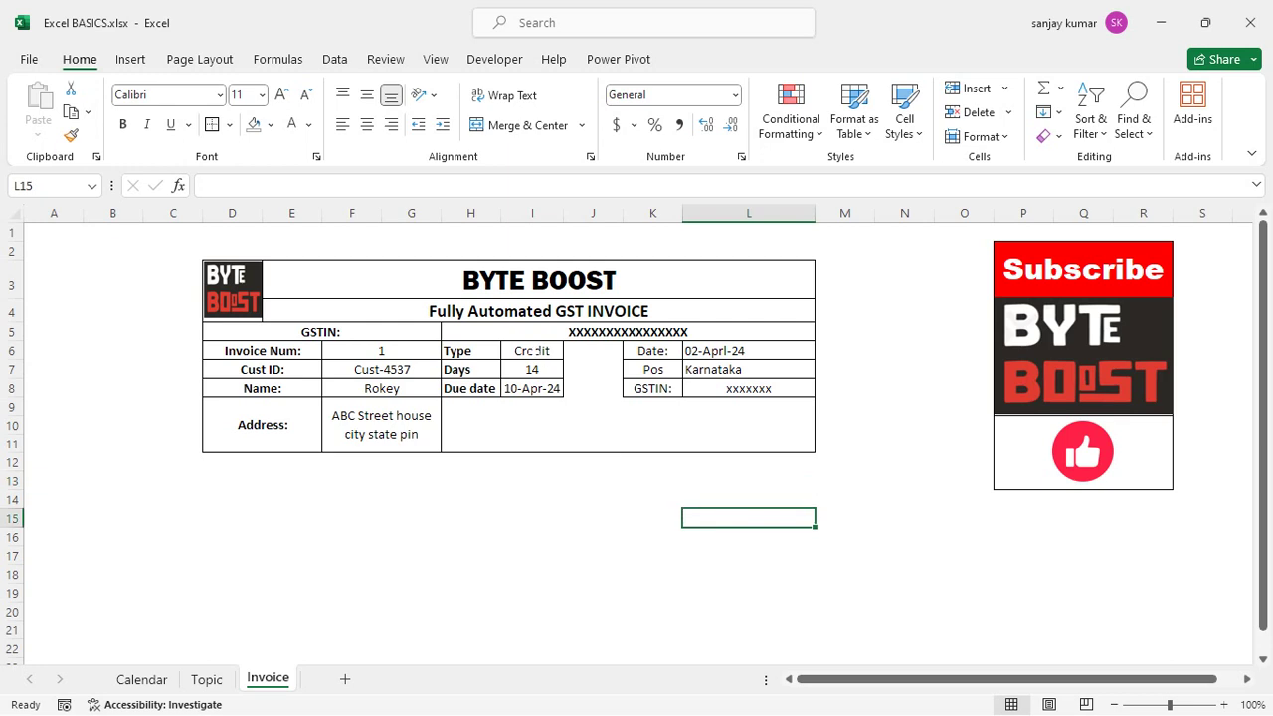
# - Merge and center the Type value across I6:J6 and copy that format to the Days and Due date values
pyautogui.moveTo(534, 350); pyautogui.dragTo(594, 350)
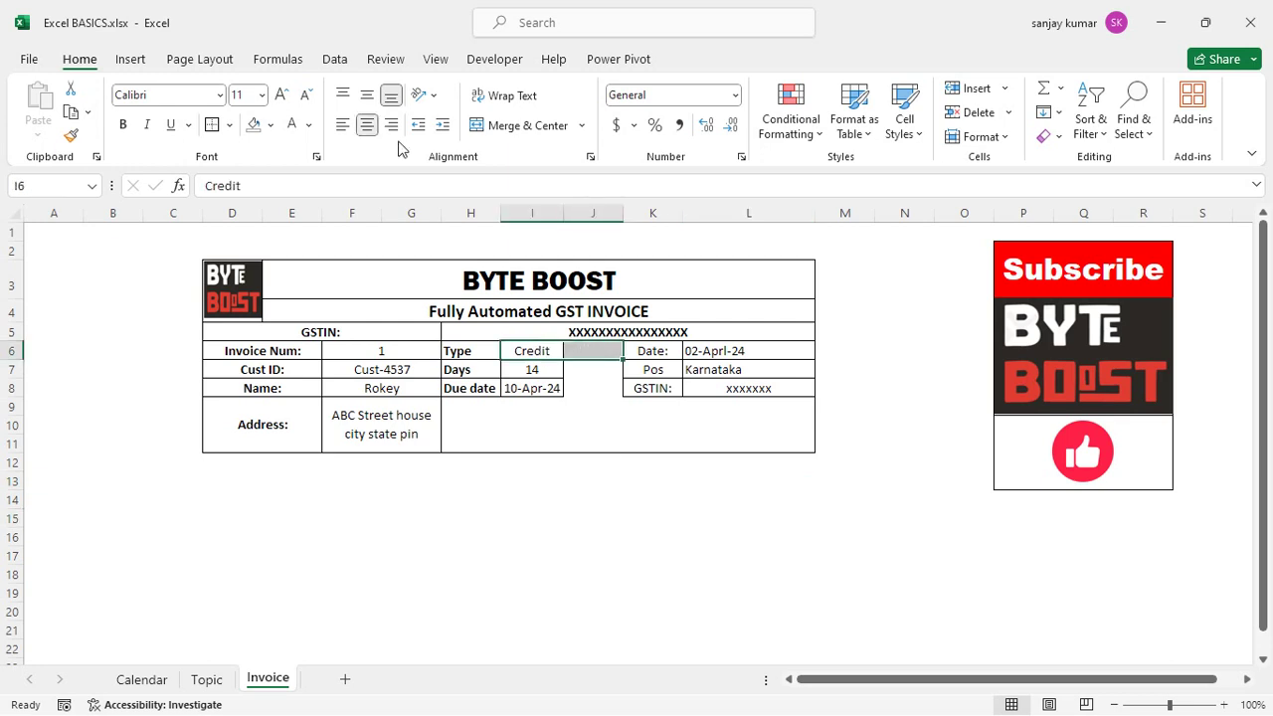
pyautogui.click(502, 125)
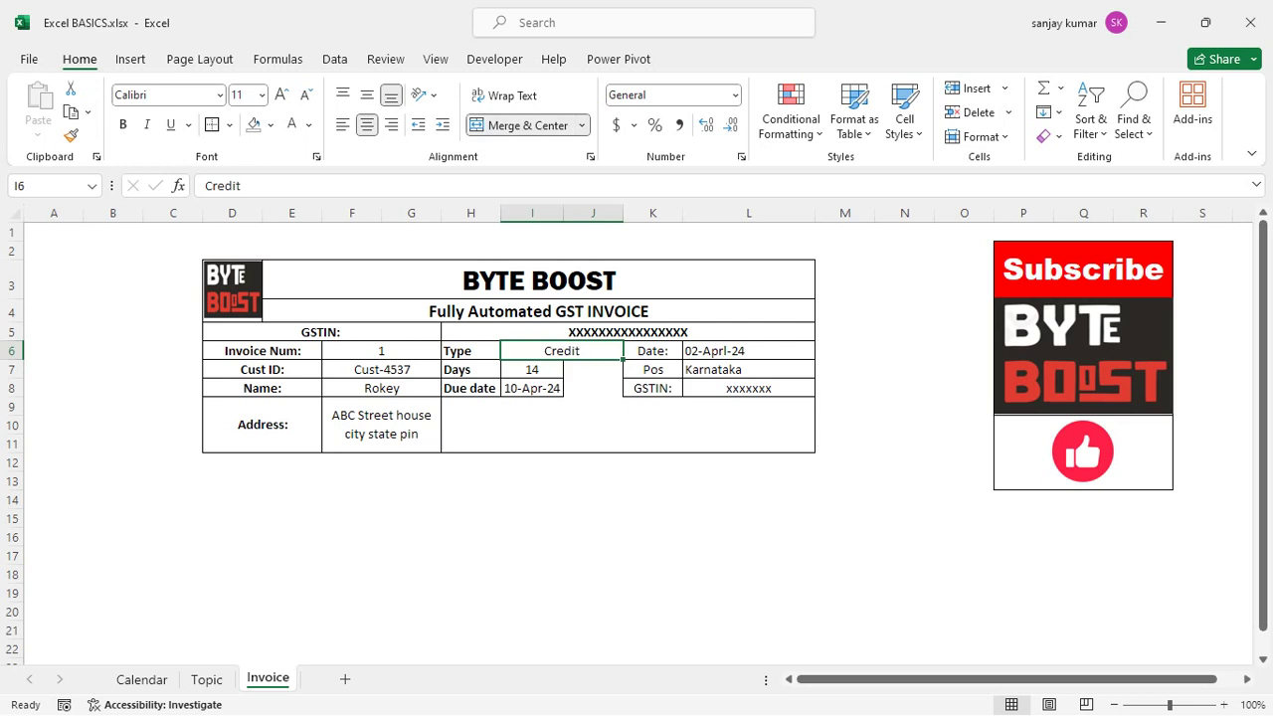
pyautogui.click(71, 135)
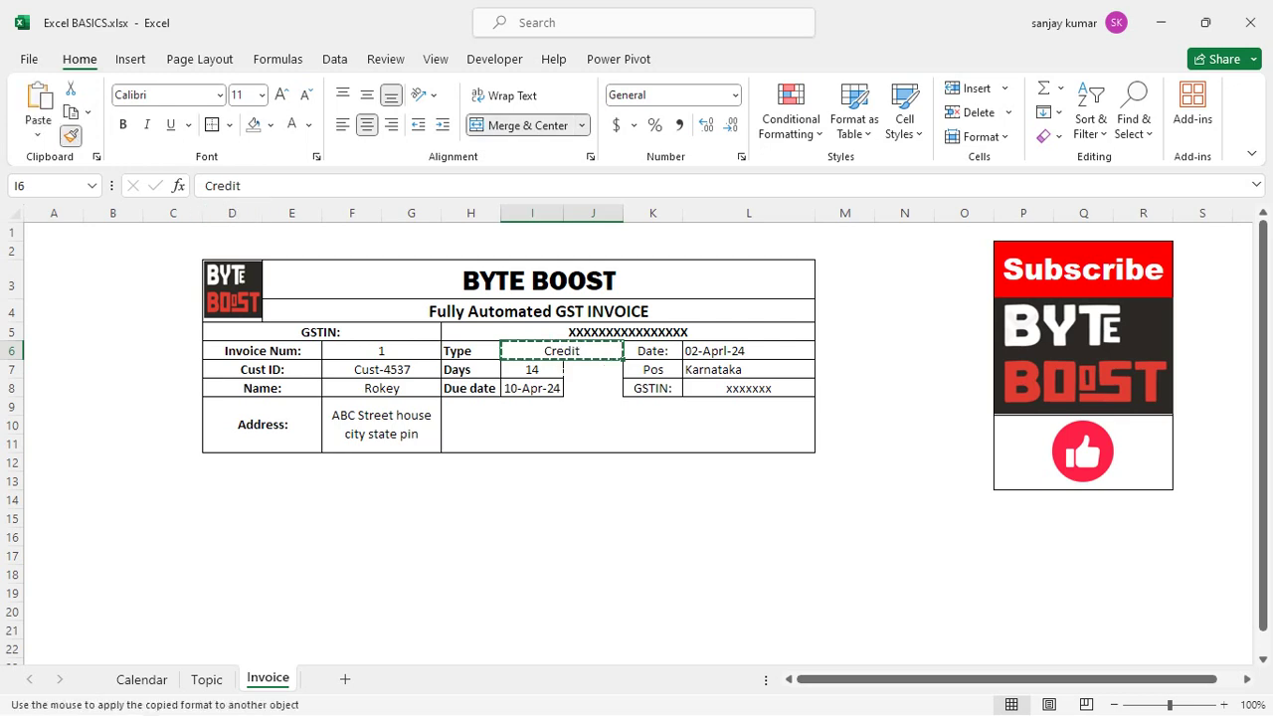
pyautogui.click(532, 369)
pyautogui.click(70, 135)
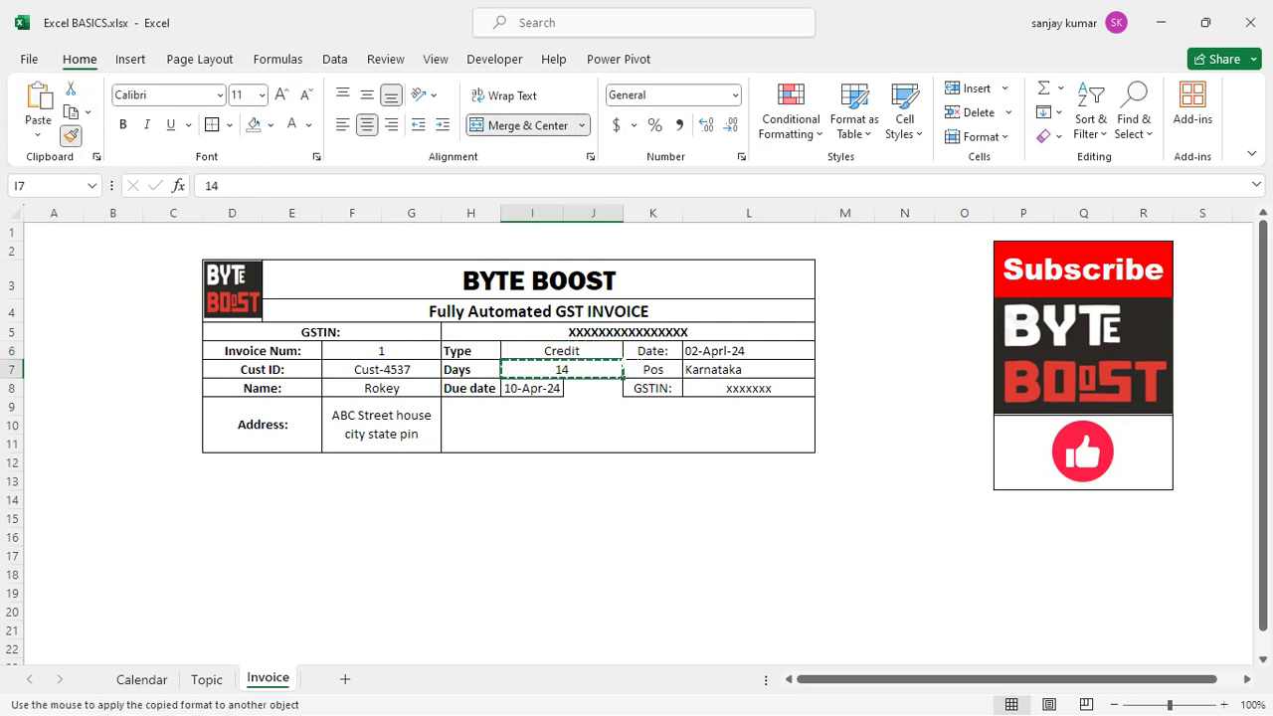
pyautogui.click(543, 390)
pyautogui.click(533, 443)
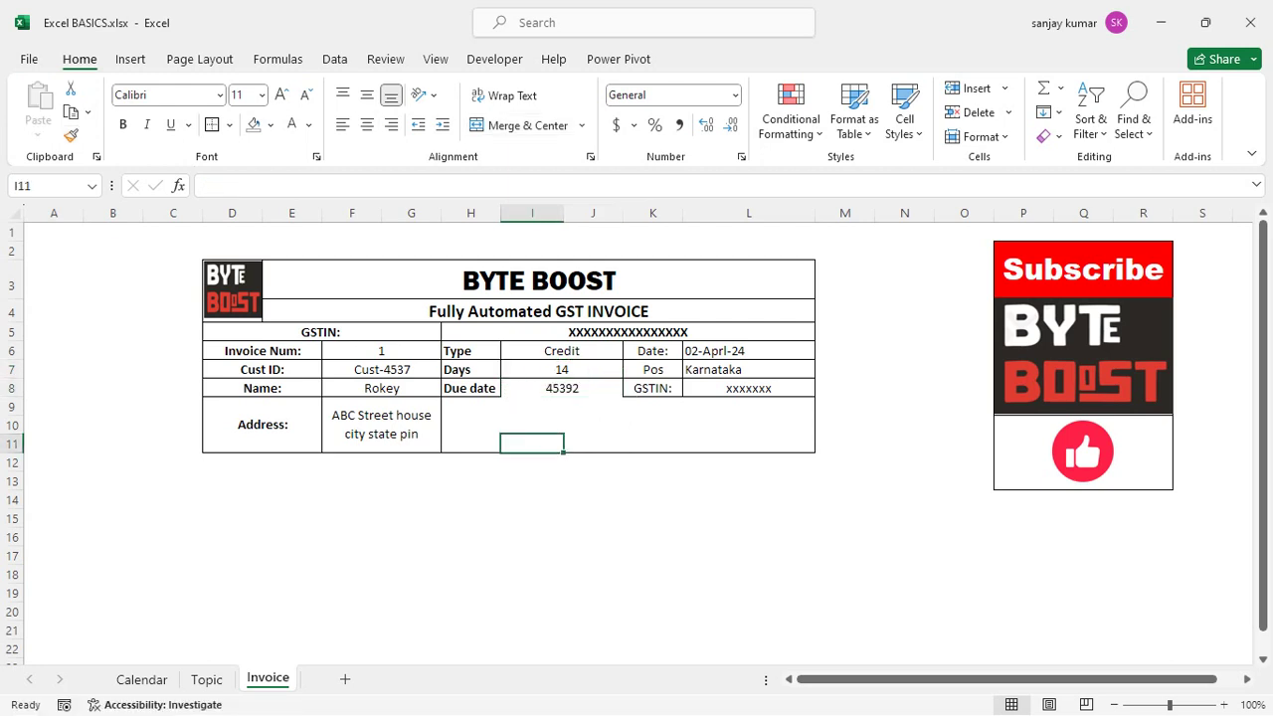
# - Merge and center the address value across F9:L11
pyautogui.click(382, 425)
pyautogui.moveTo(382, 426)
pyautogui.mouseDown()
pyautogui.moveTo(721, 431)
pyautogui.moveTo(745, 420)
pyautogui.mouseUp()
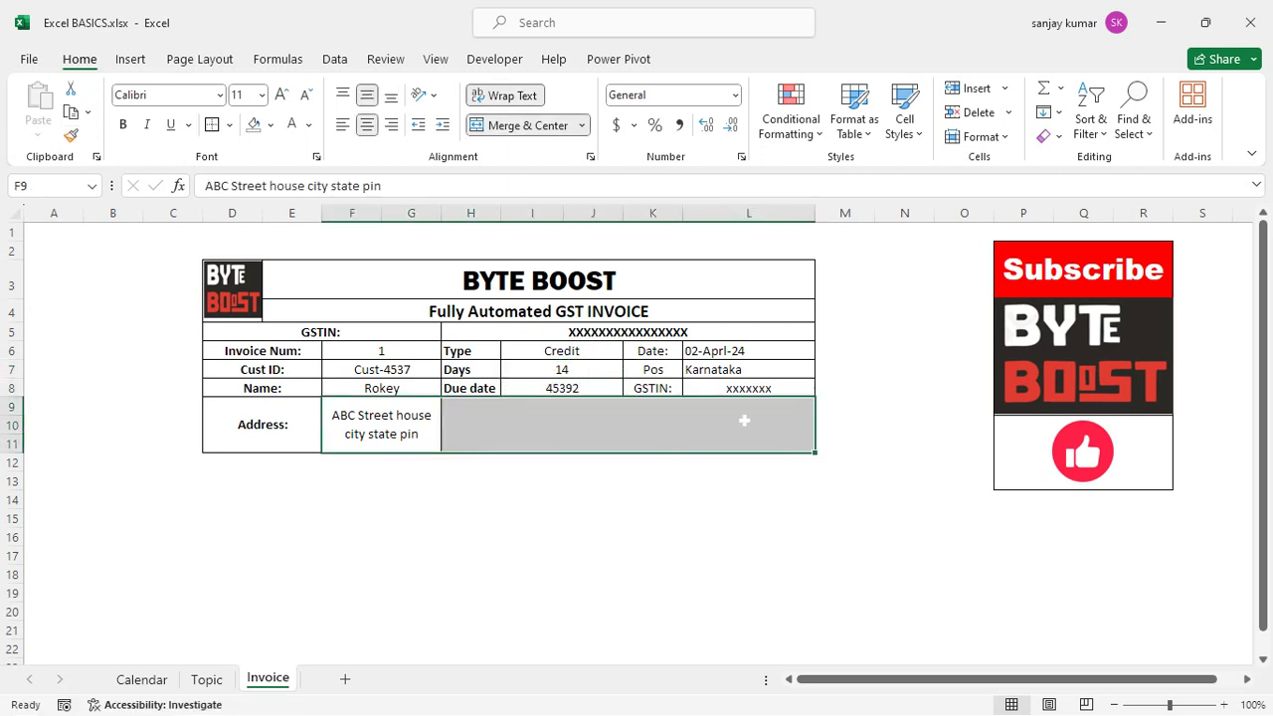
pyautogui.click(504, 135)
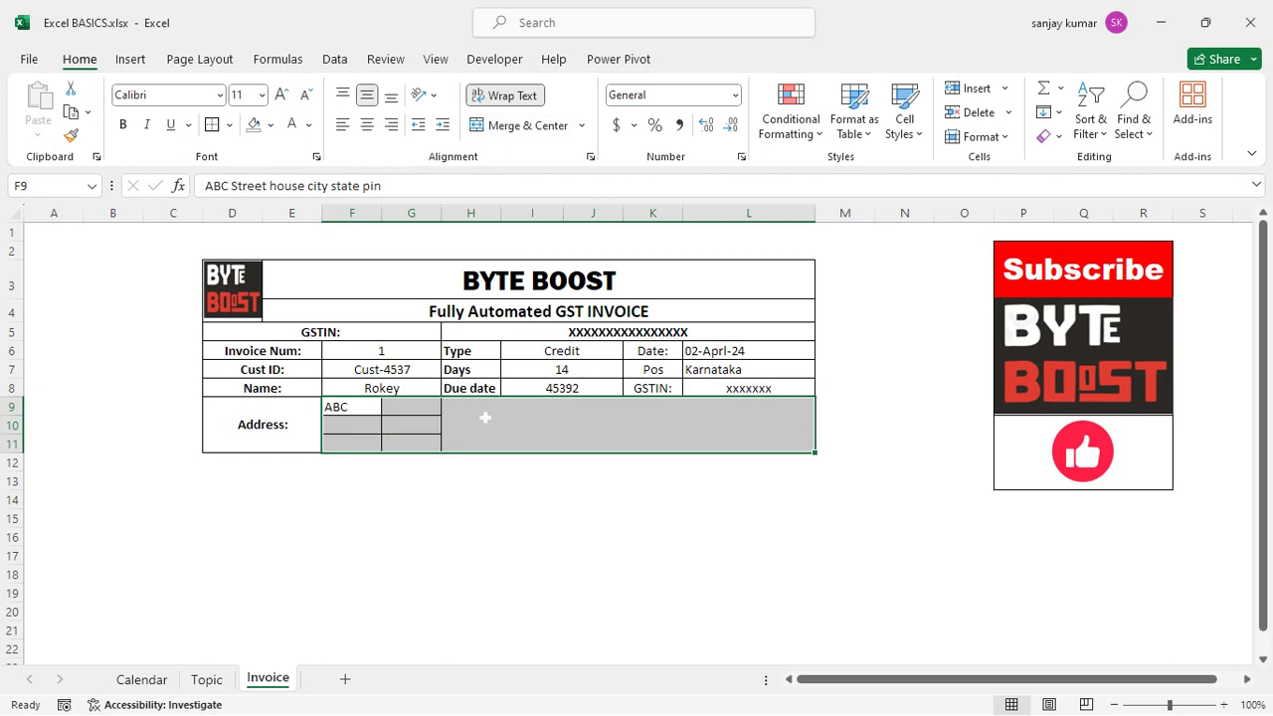
pyautogui.click(507, 126)
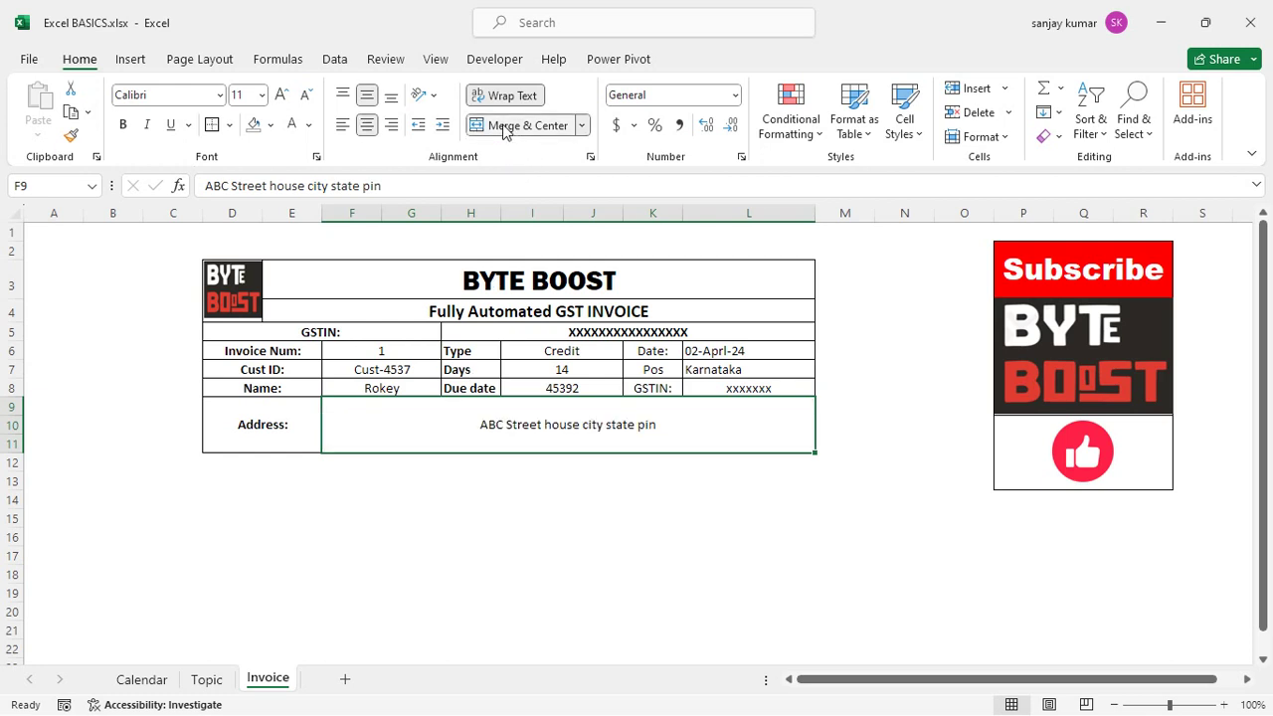
pyautogui.click(470, 517)
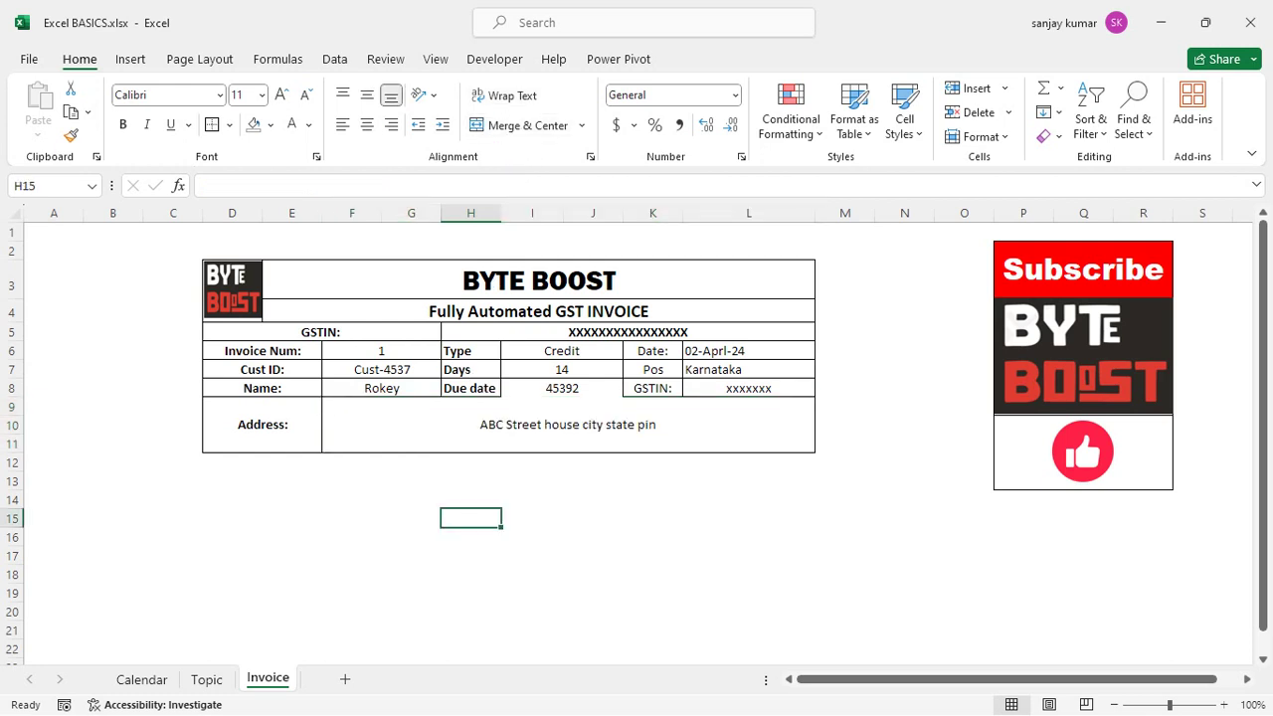
# - Format the Due date value in I8 as a Date of type 2012-03-14
pyautogui.click(561, 389)
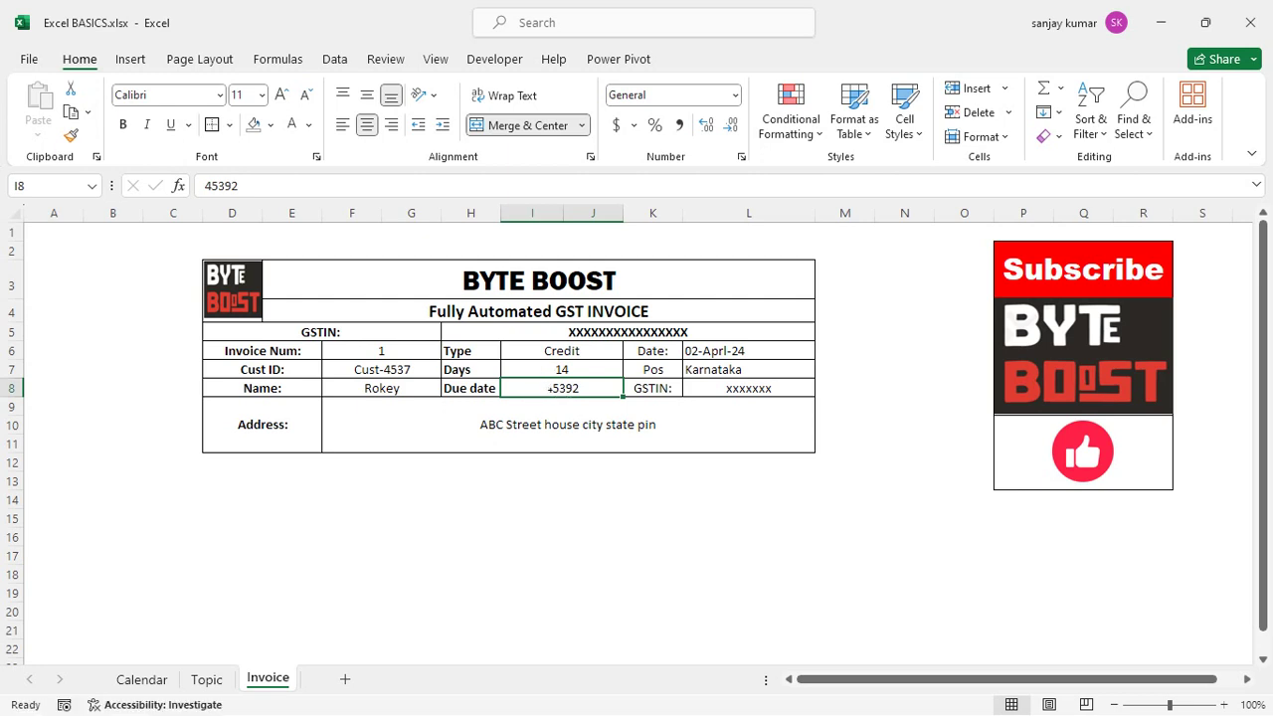
pyautogui.rightClick(549, 387)
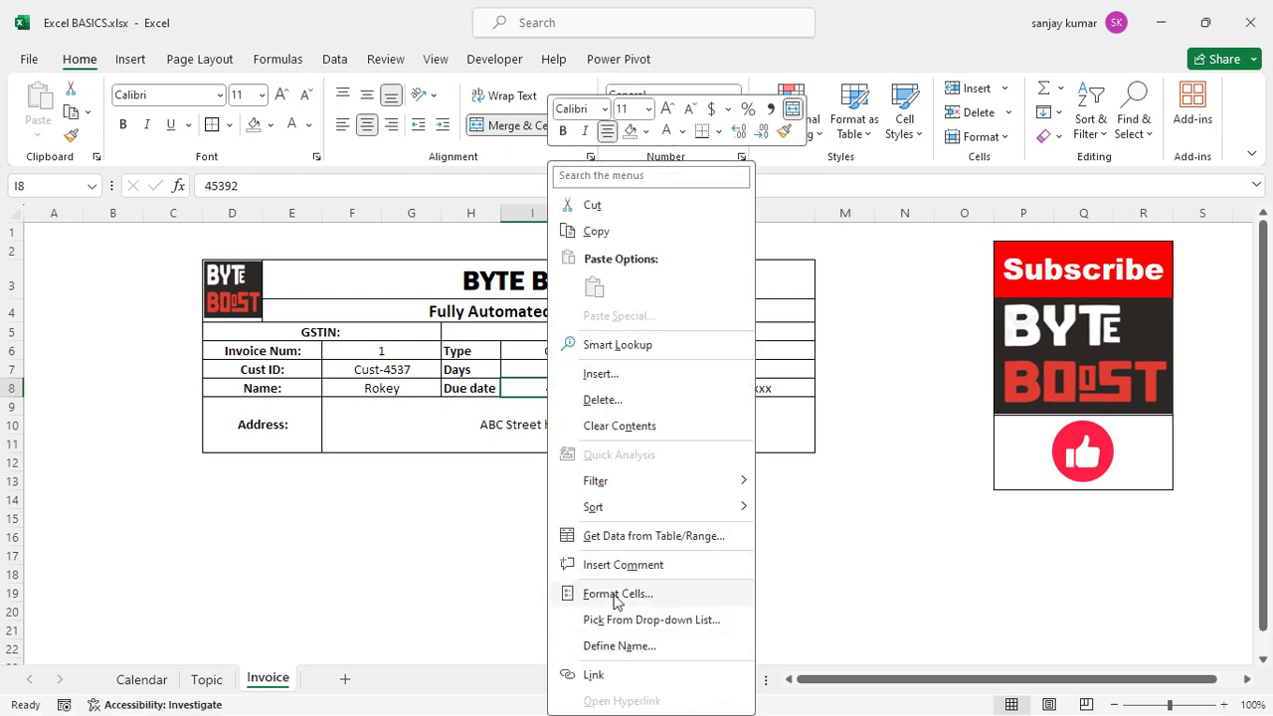
pyautogui.click(616, 594)
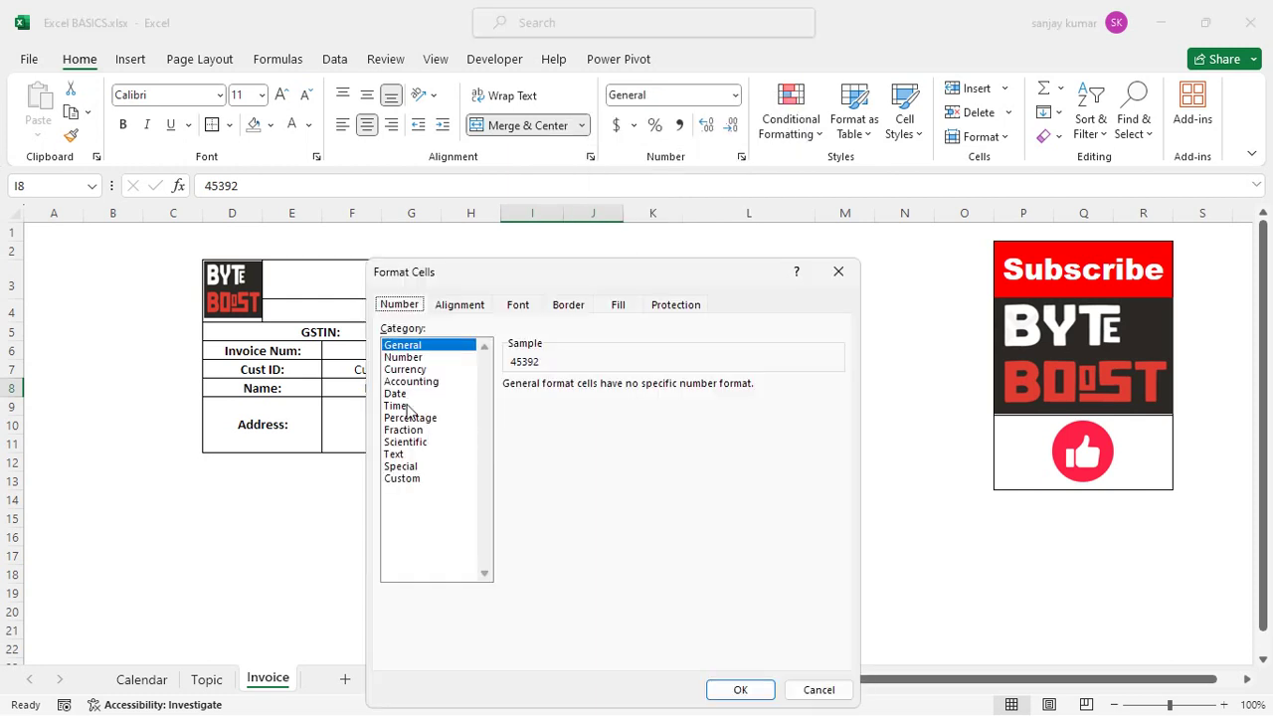
pyautogui.click(397, 394)
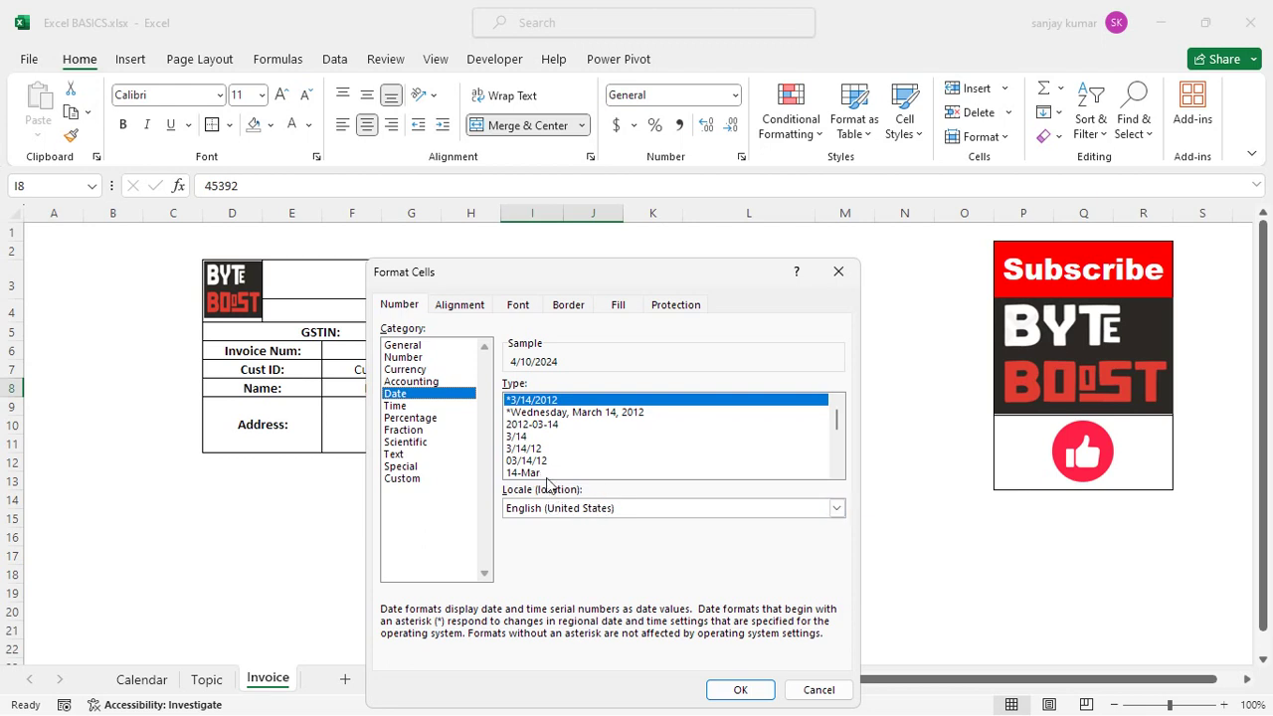
pyautogui.click(542, 425)
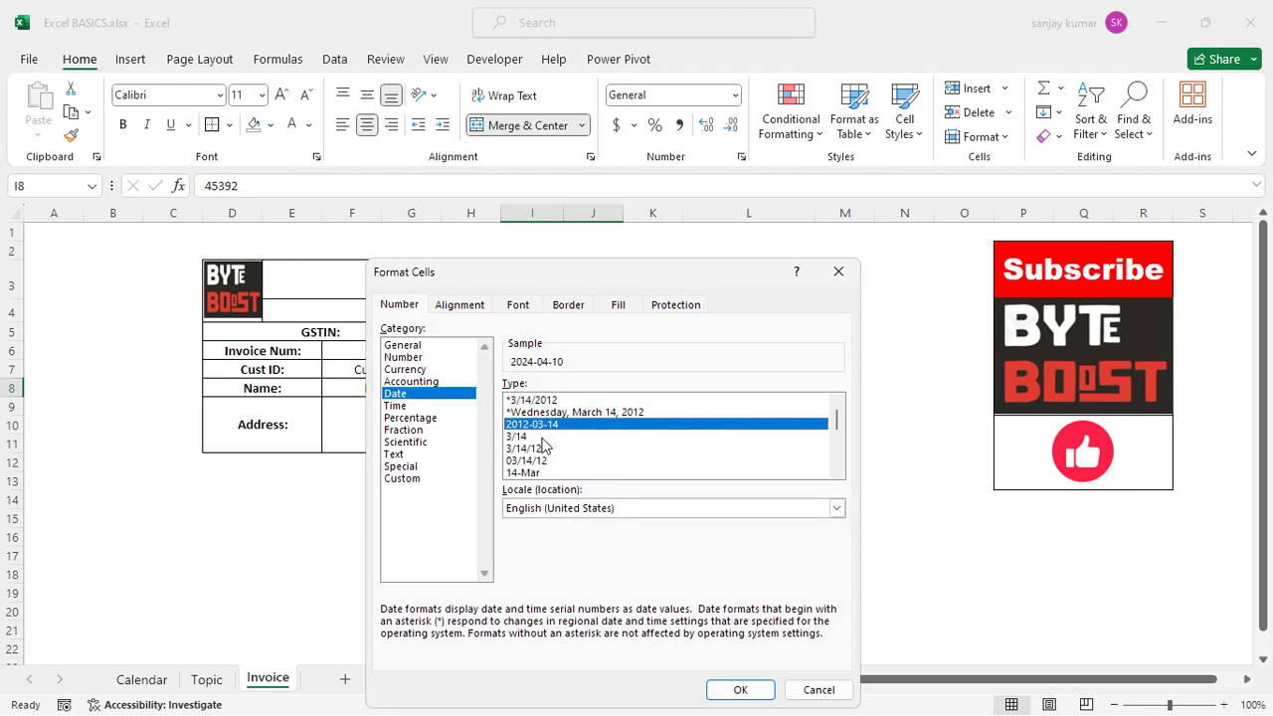
pyautogui.click(743, 687)
pyautogui.click(652, 500)
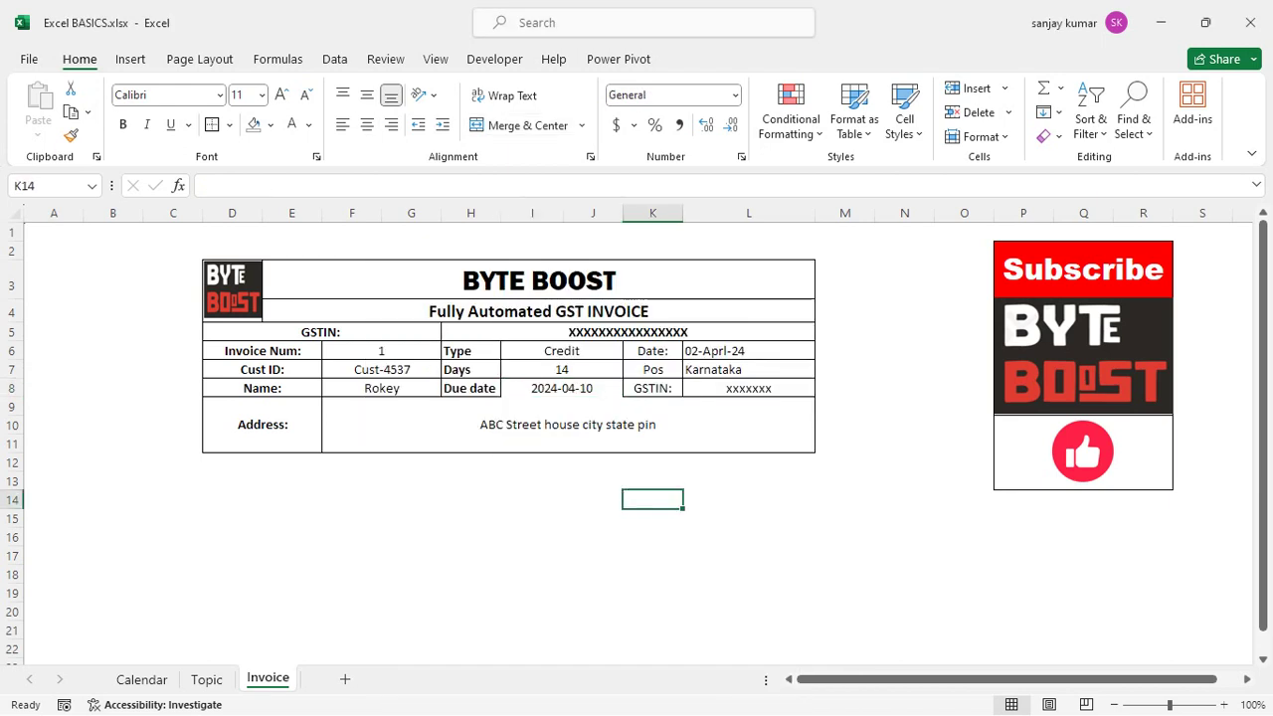
# - Apply outside borders to the merged Due date value cell I8:J8
pyautogui.click(562, 389)
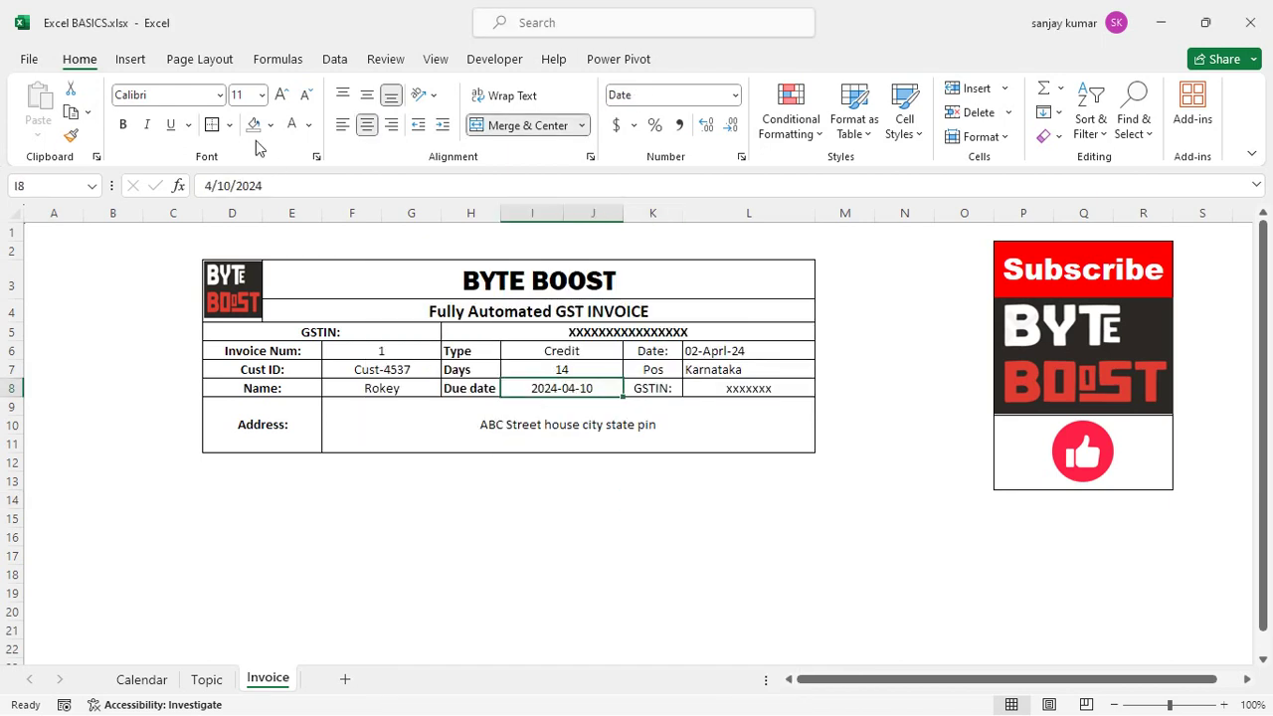
pyautogui.click(214, 125)
pyautogui.click(537, 425)
pyautogui.click(532, 537)
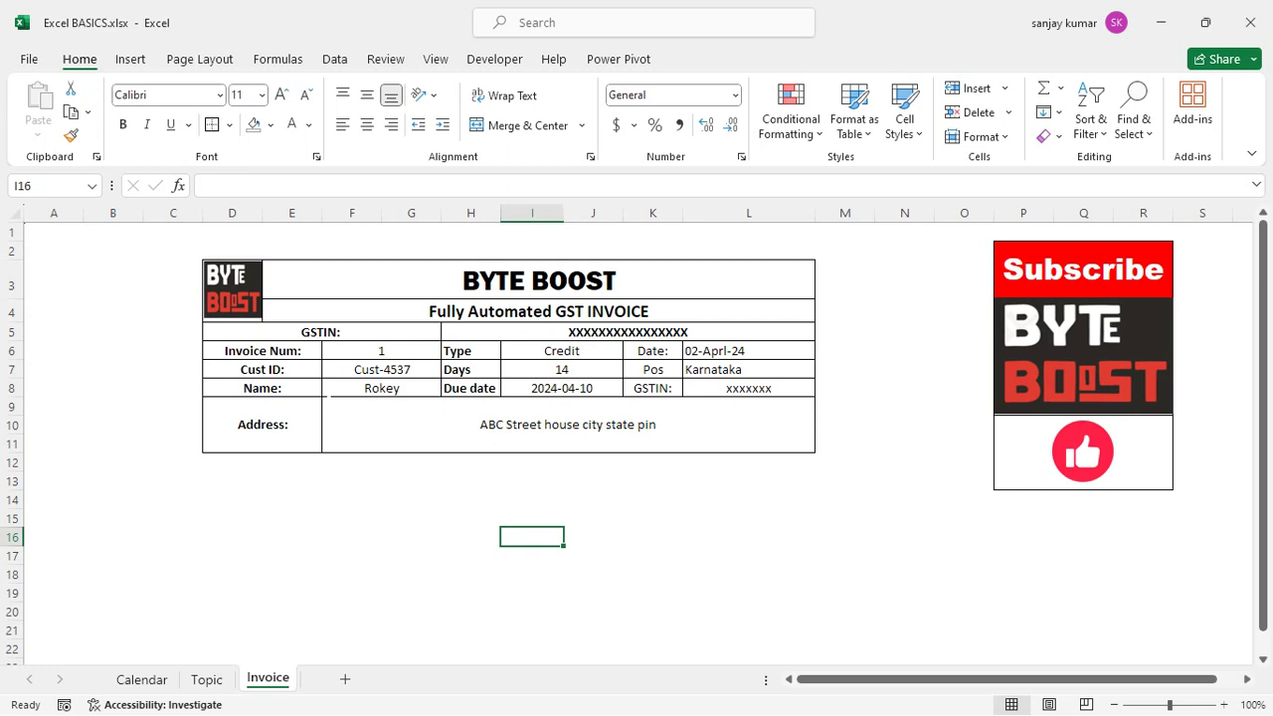
# - Apply outside borders around the blank row D12:L12 beneath the address
pyautogui.click(557, 425)
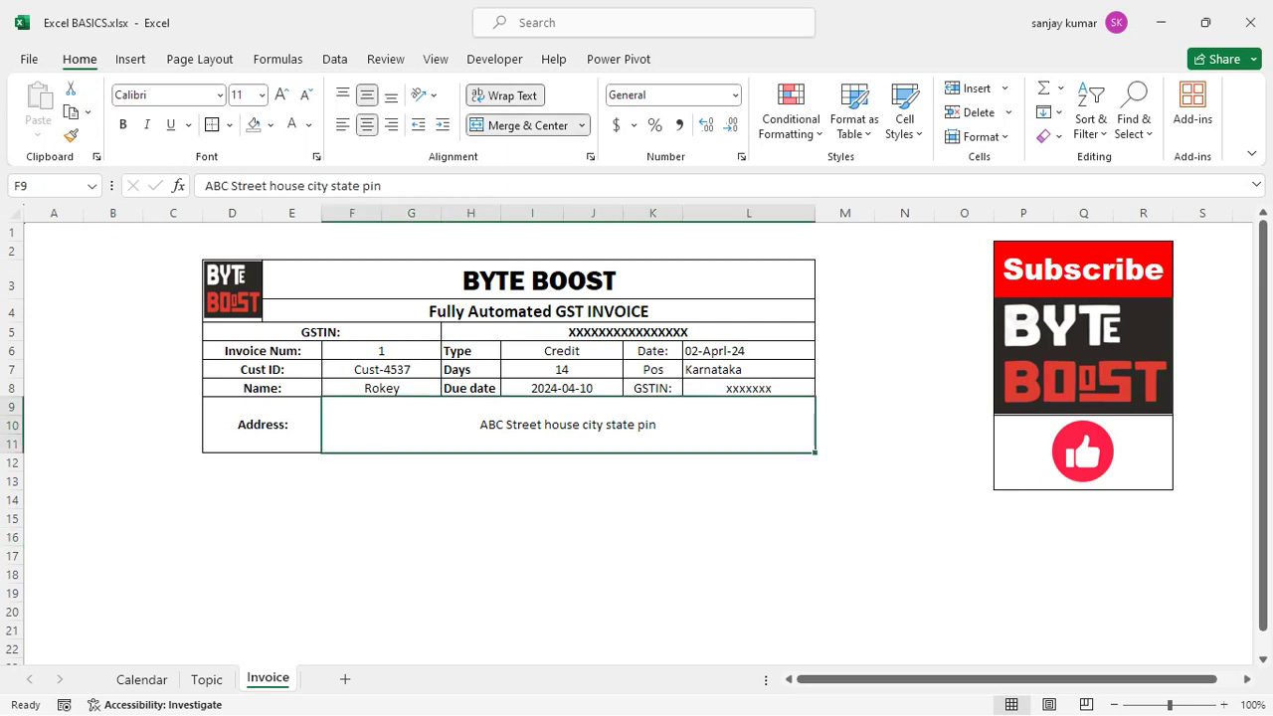
pyautogui.moveTo(232, 462); pyautogui.dragTo(686, 455)
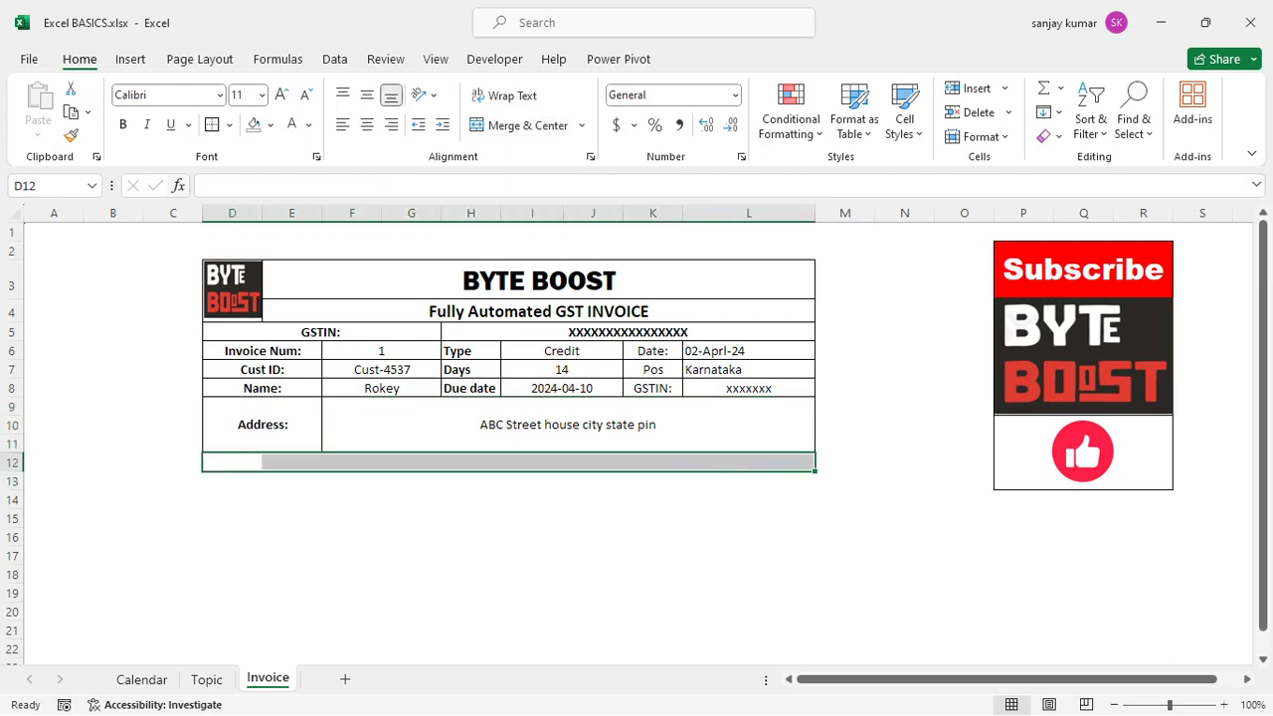
pyautogui.click(268, 460)
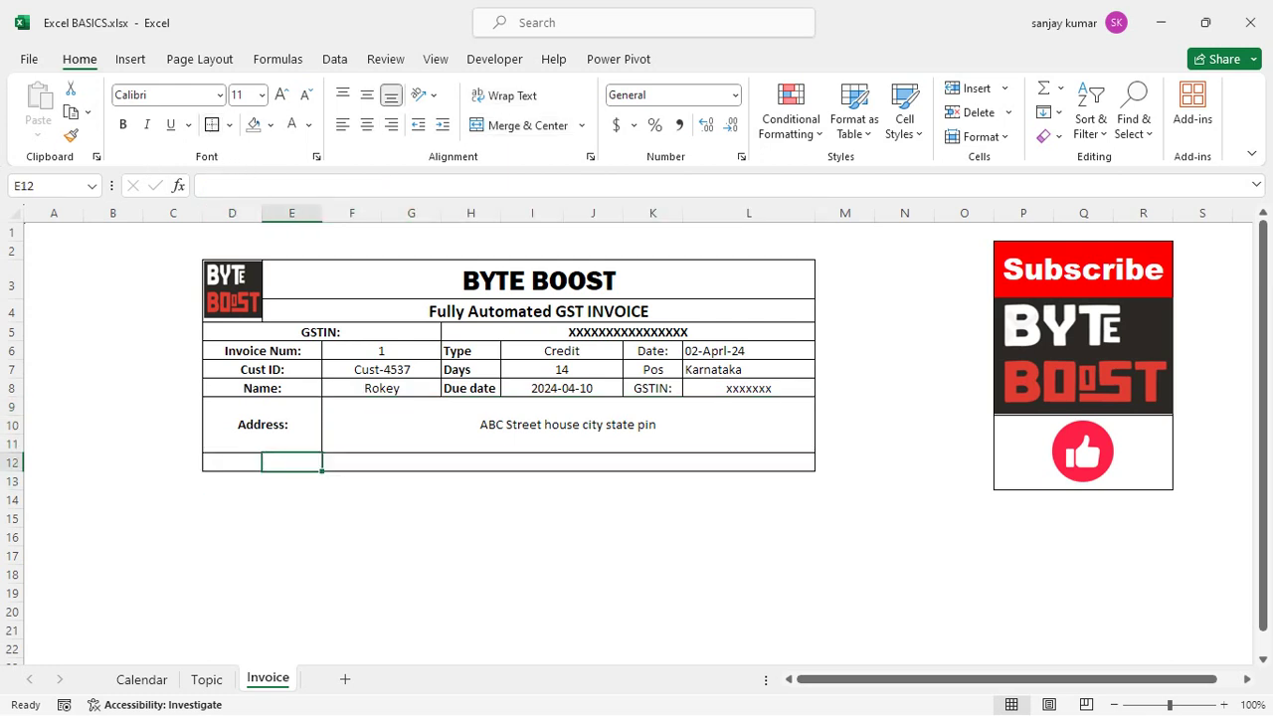
pyautogui.click(357, 505)
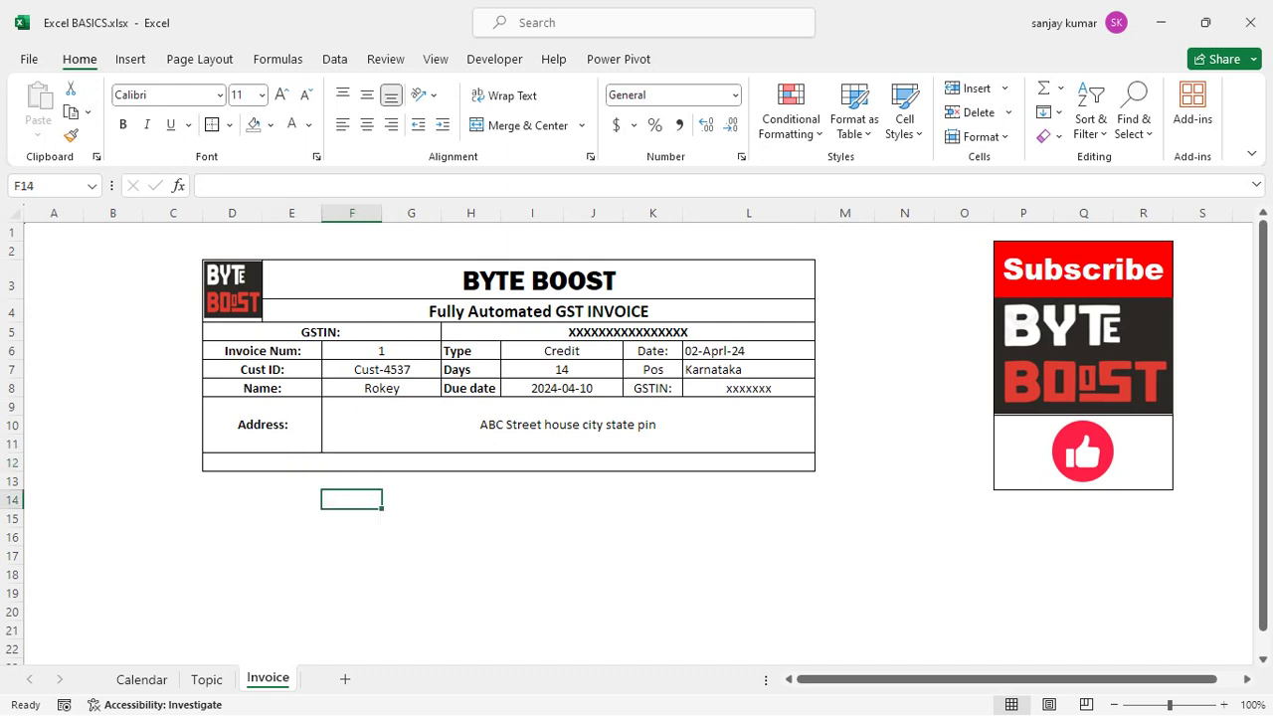
# - Enter the column heading "Sr" in D13 below the blank bordered row
pyautogui.moveTo(247, 475); pyautogui.dragTo(274, 479)
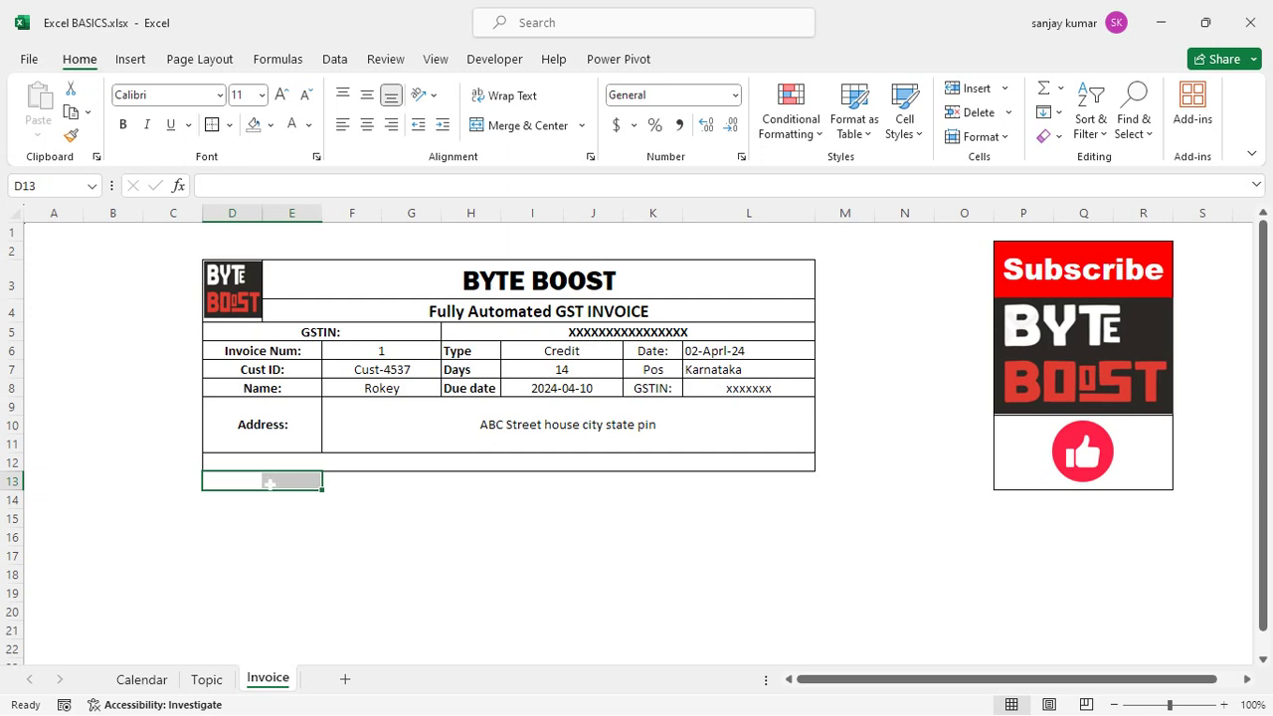
pyautogui.click(248, 484)
pyautogui.doubleClick(233, 480)
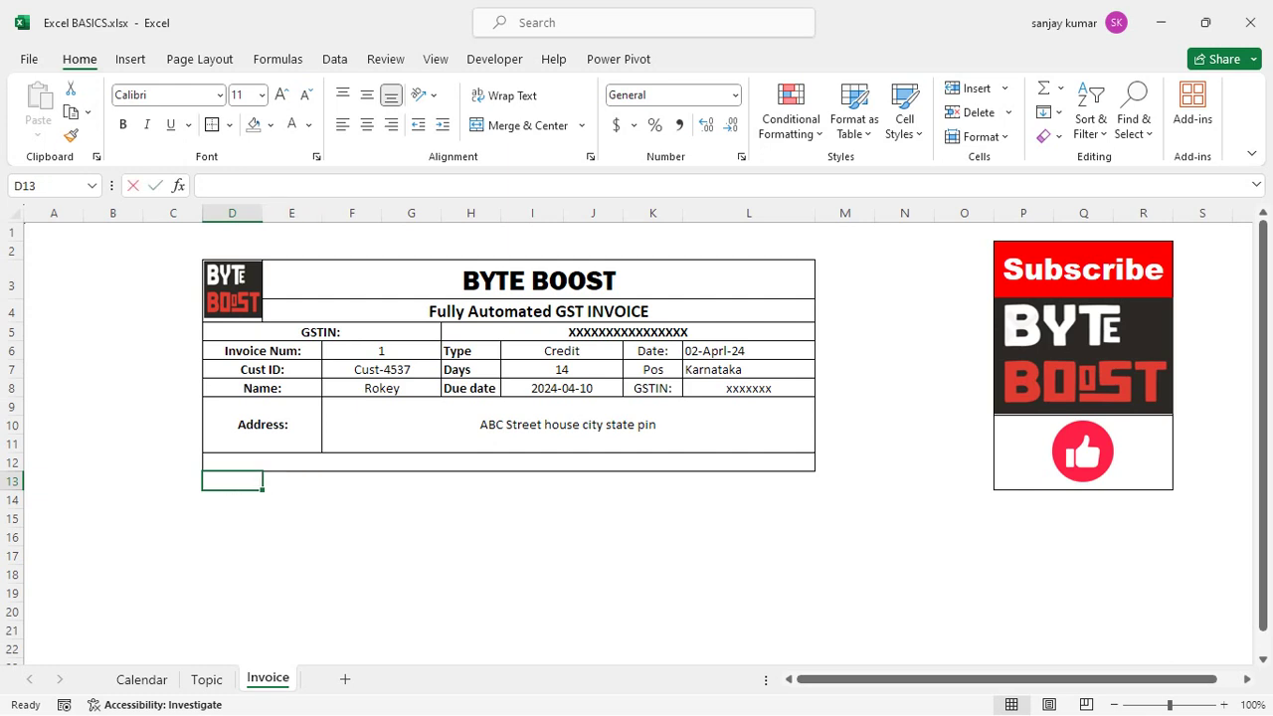
pyautogui.write('Sr')
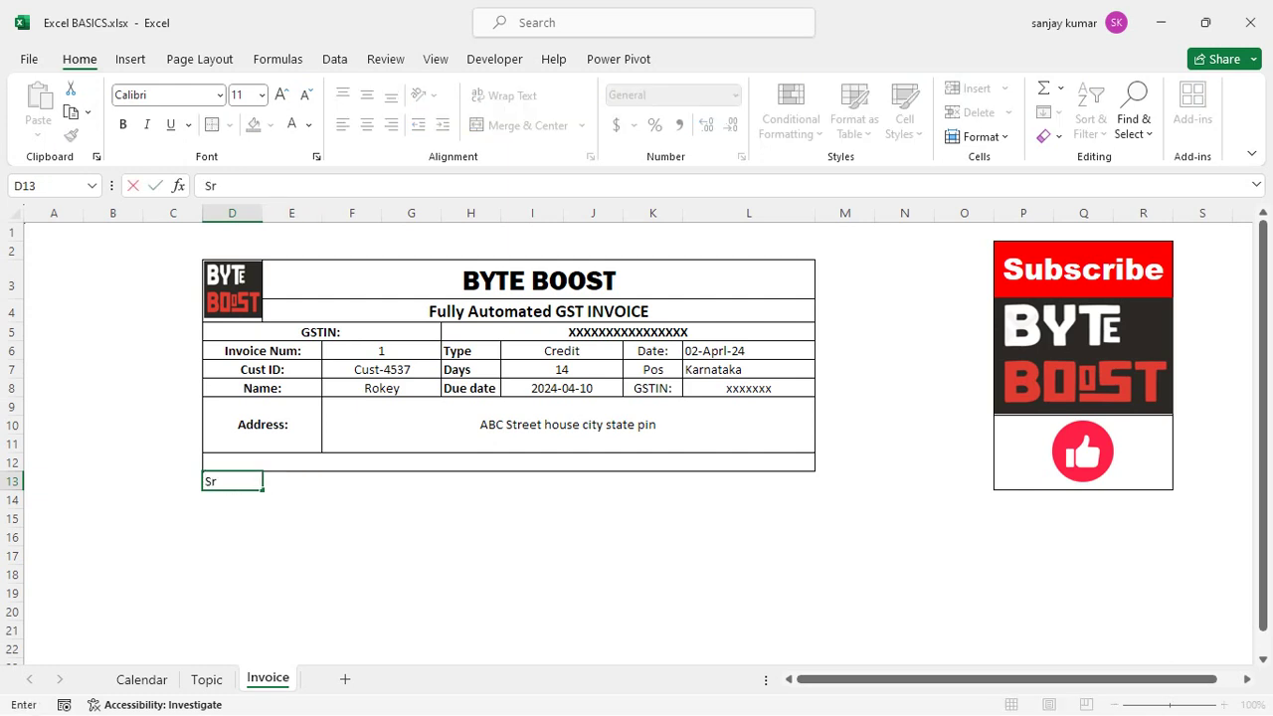
pyautogui.press('Return')
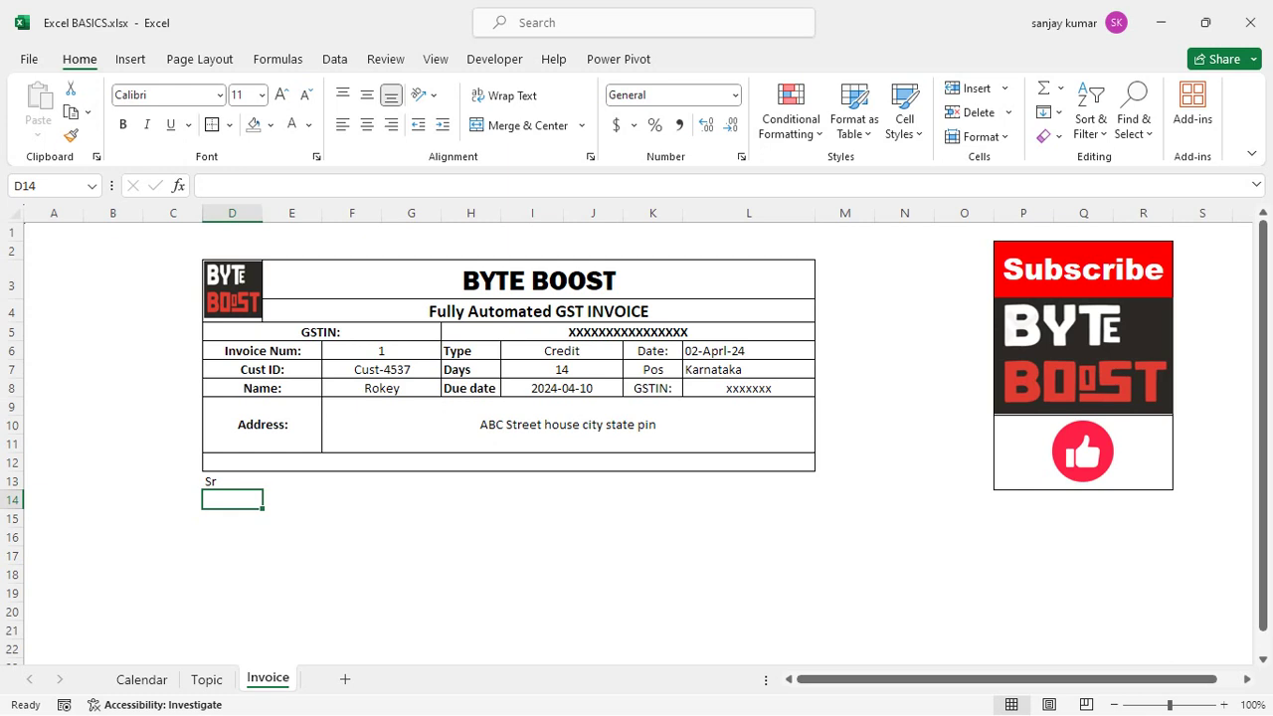
# - Enter 1 in D14 under the Sr heading and select D14:D25 for the serial numbers
pyautogui.scroll(-2, 637, 445)
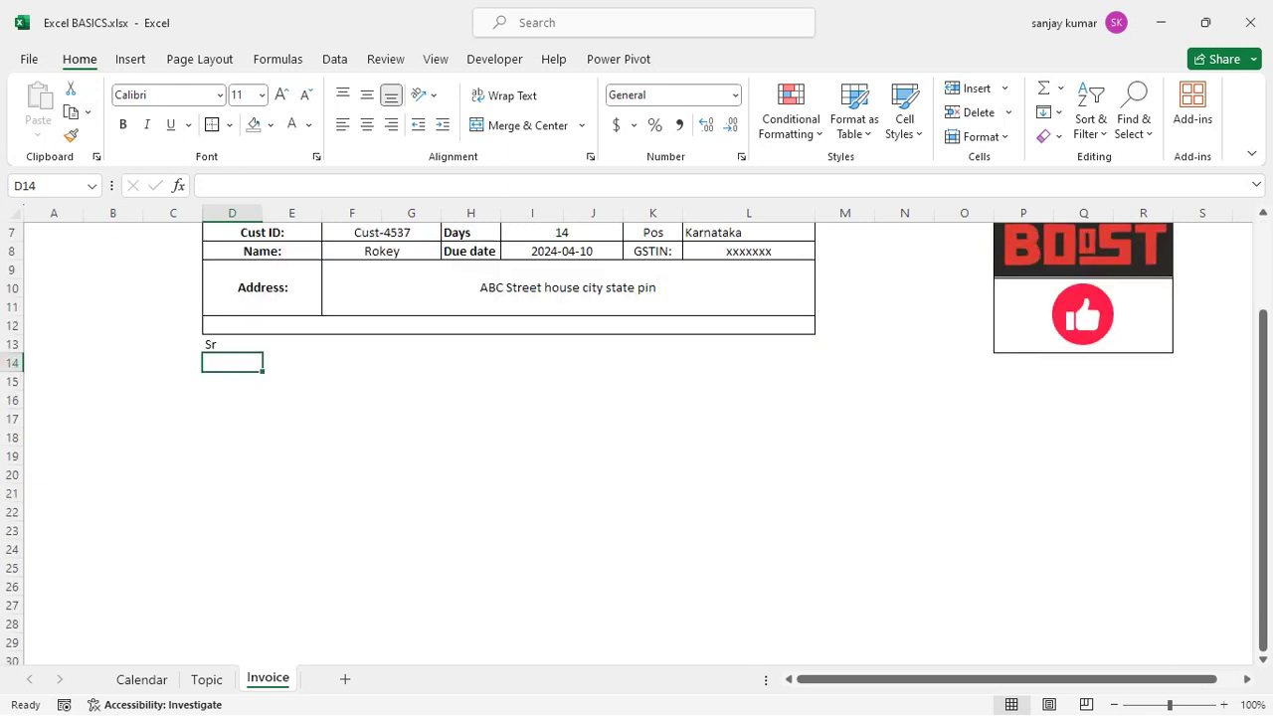
pyautogui.write('1')
pyautogui.click(231, 400)
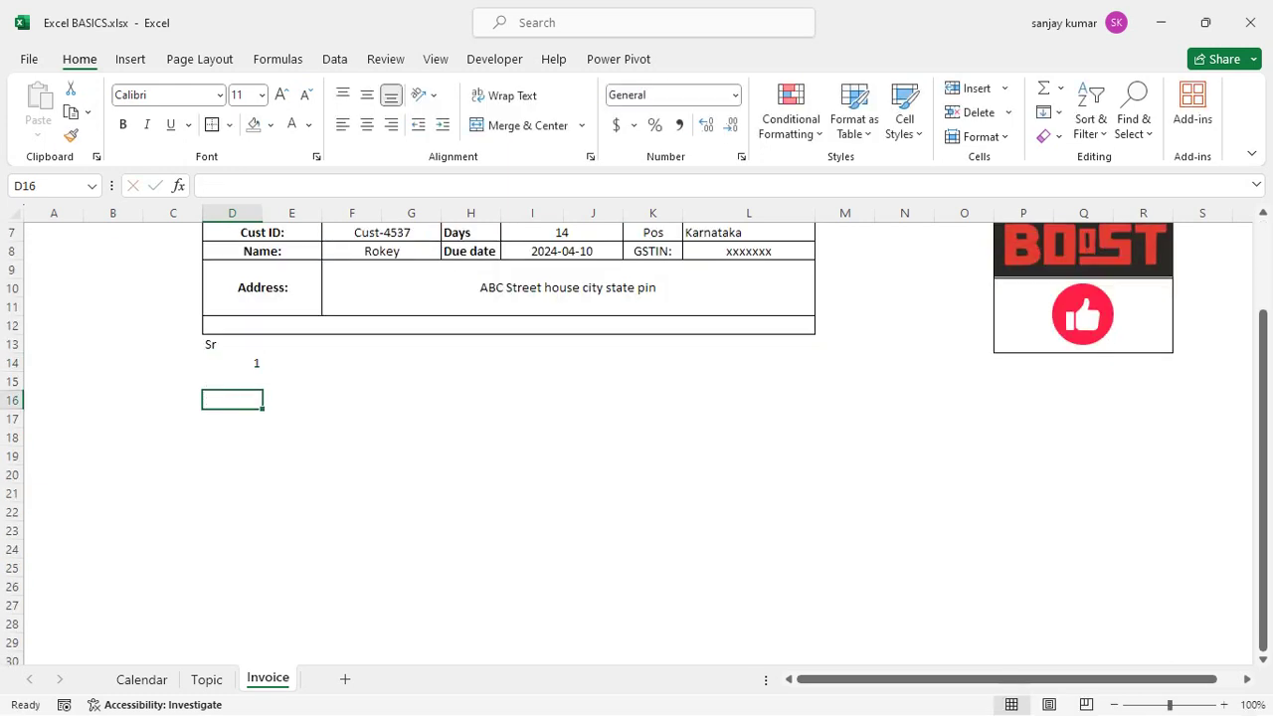
pyautogui.click(231, 363)
pyautogui.moveTo(232, 363); pyautogui.dragTo(248, 566)
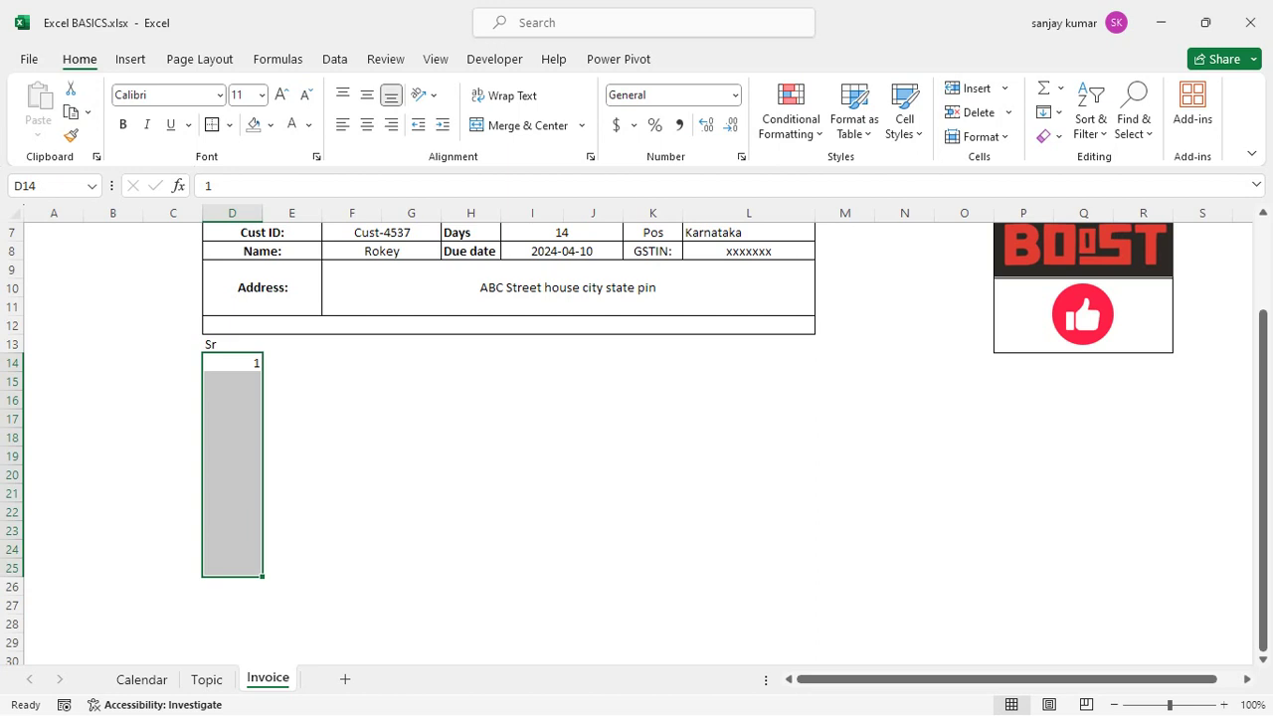
# - Try filling D14:D25 with a series of type AutoFill, and undo it
pyautogui.click(1060, 114)
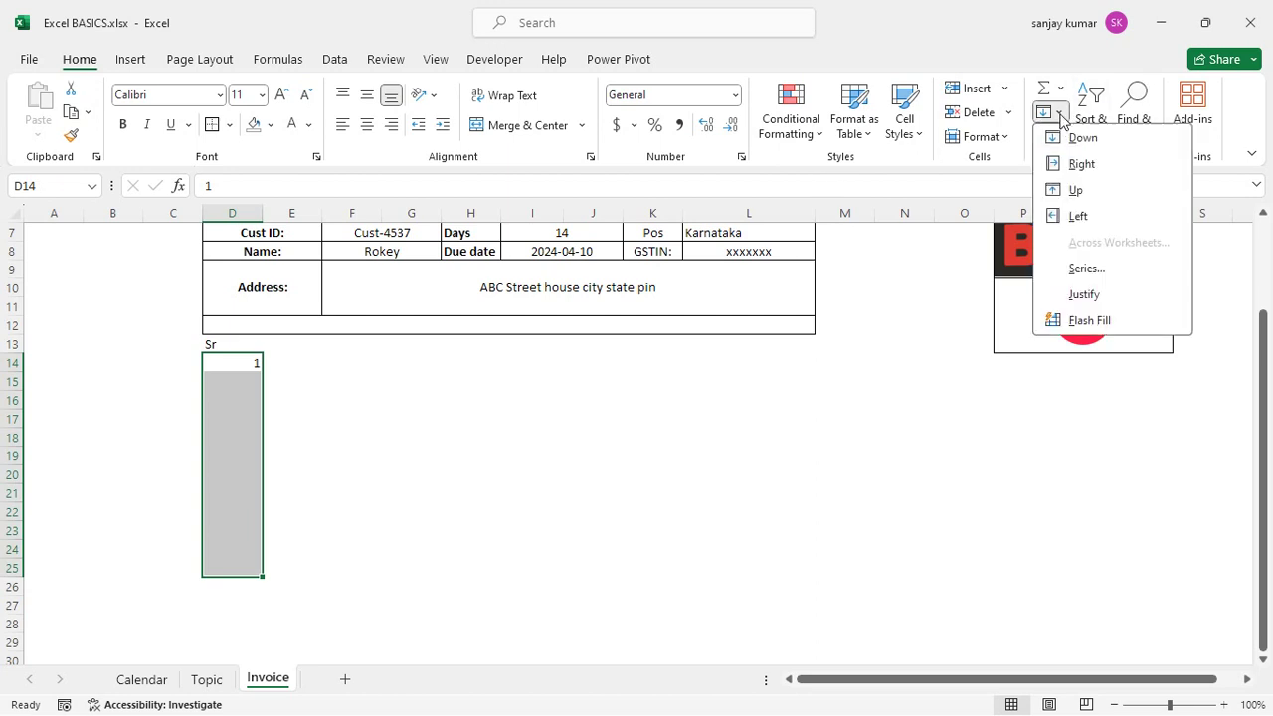
pyautogui.click(1086, 268)
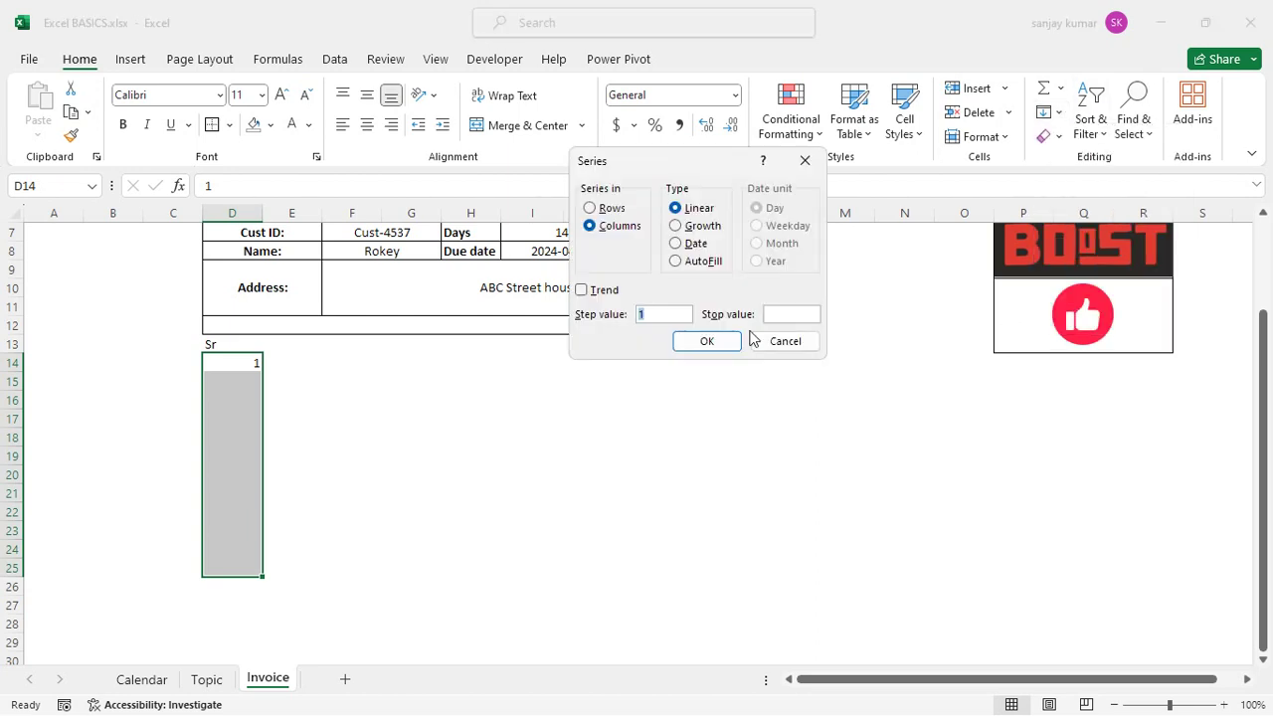
pyautogui.click(677, 262)
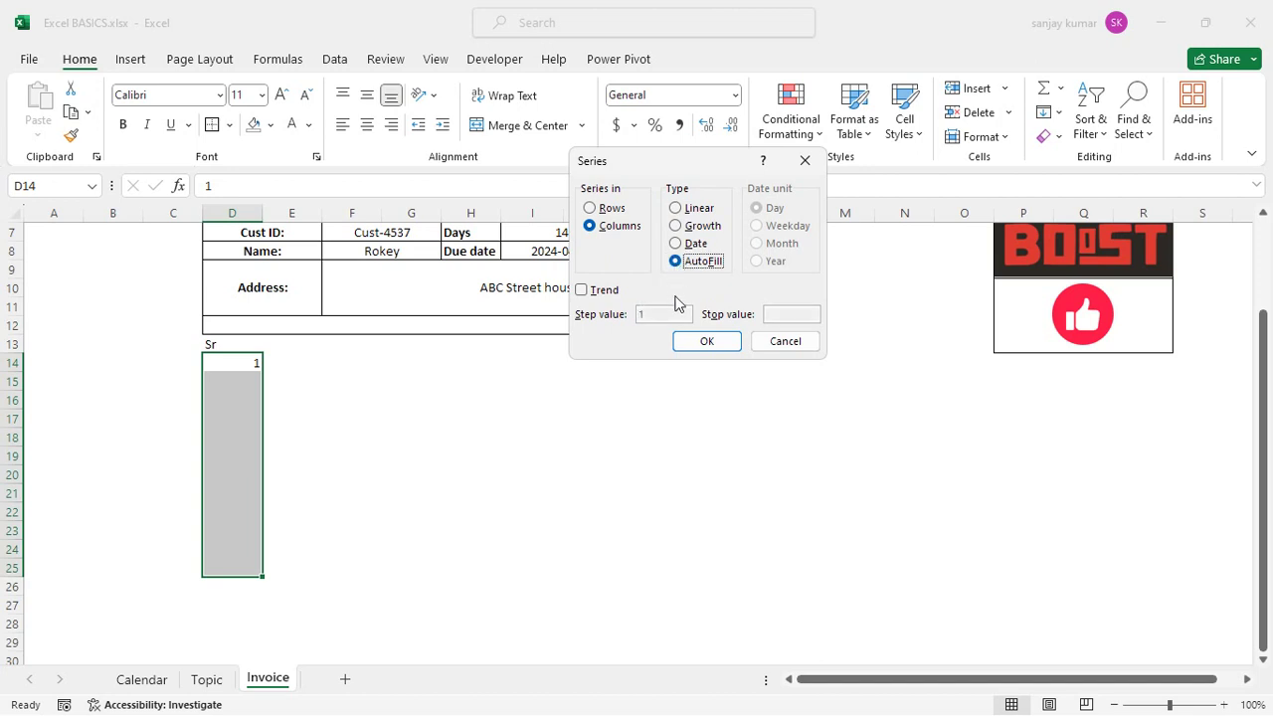
pyautogui.click(708, 344)
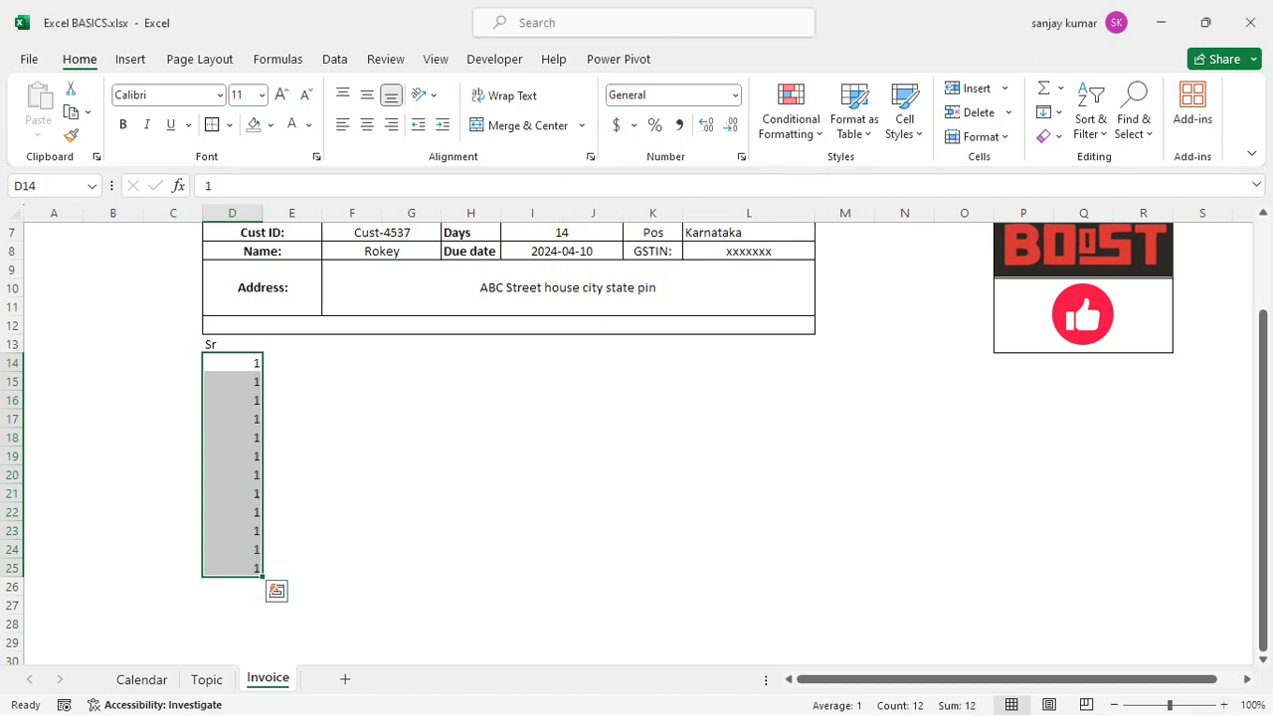
pyautogui.hotkey('ctrl', 'z')
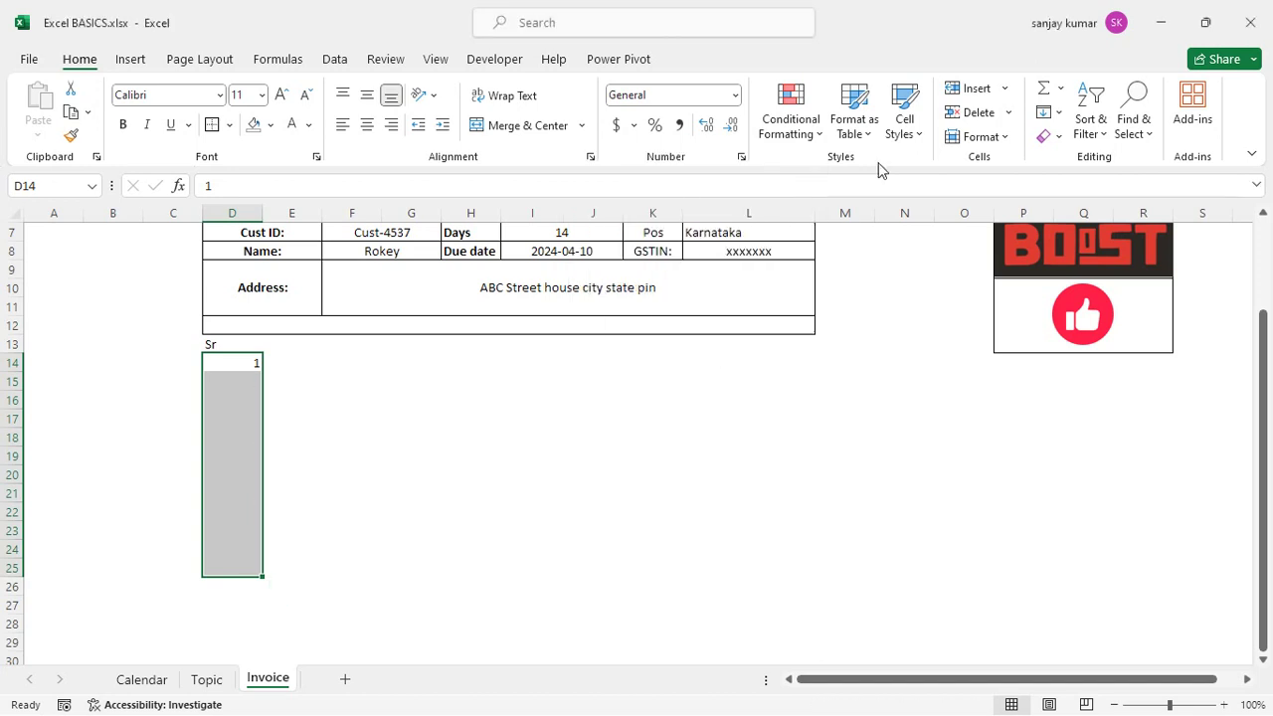
# - Fill D14:D25 with a linear column series using a step value of 1
pyautogui.click(1049, 111)
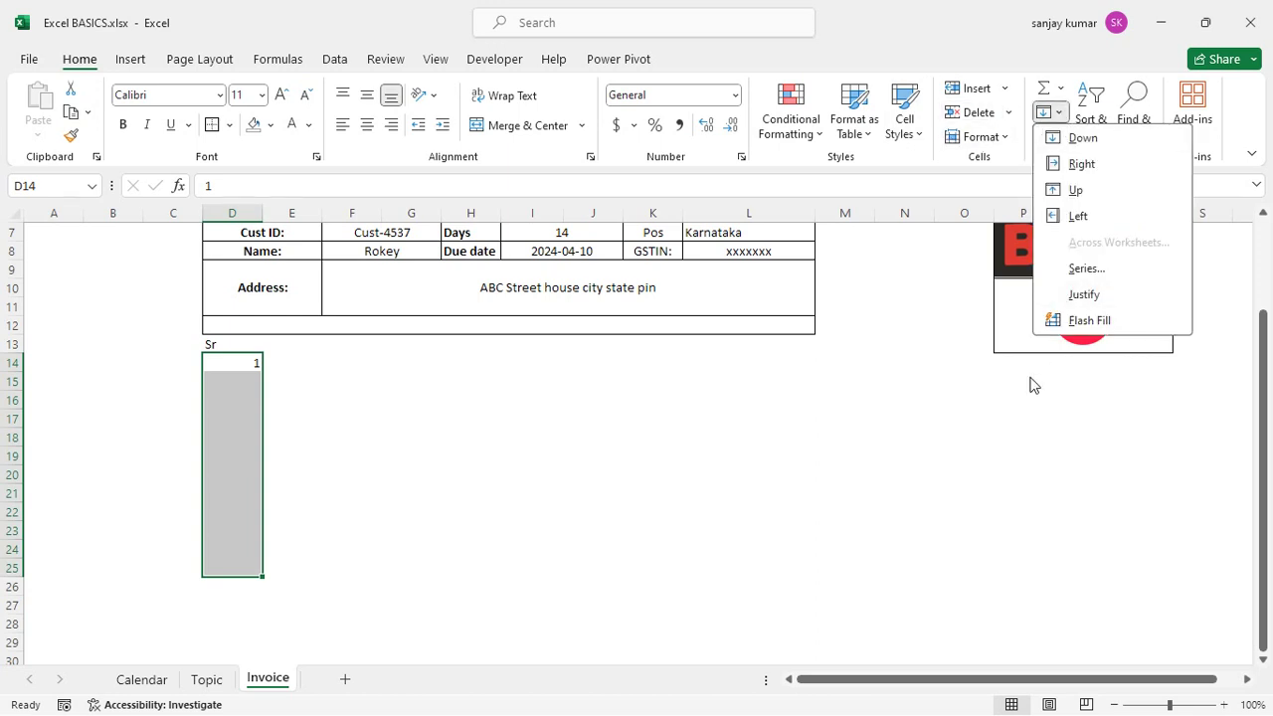
pyautogui.click(1086, 268)
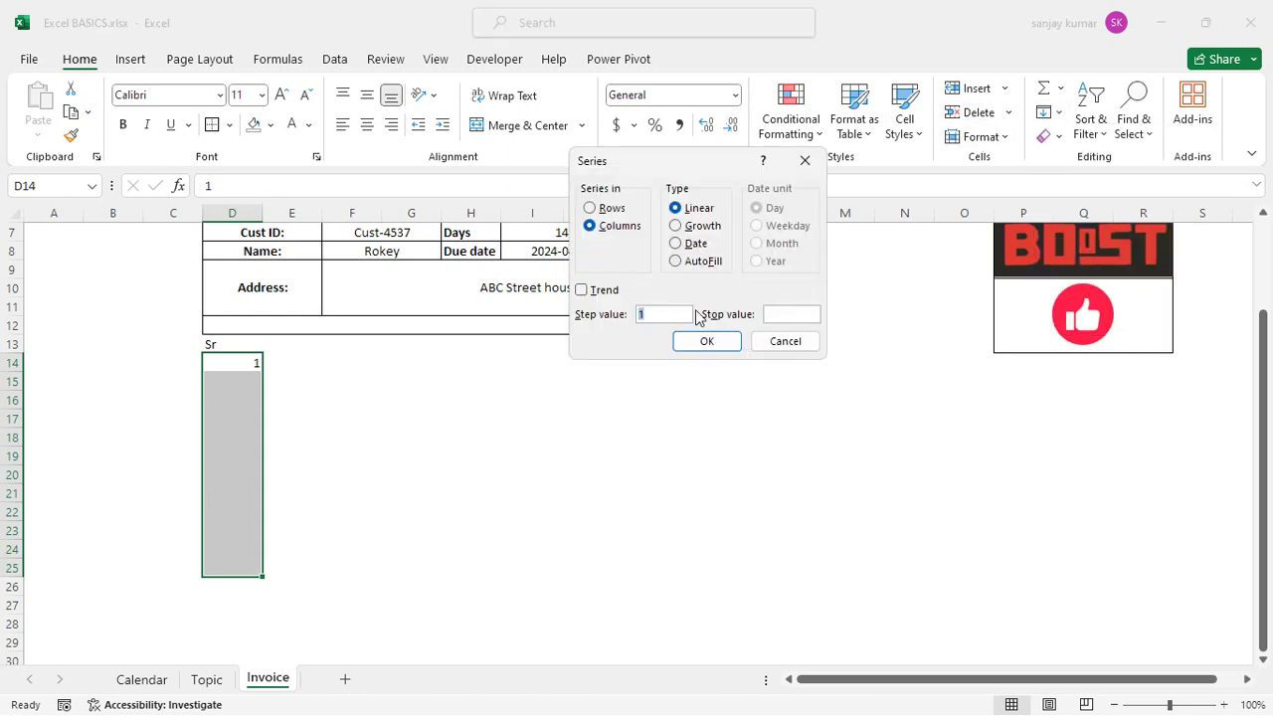
pyautogui.click(707, 342)
pyautogui.click(532, 512)
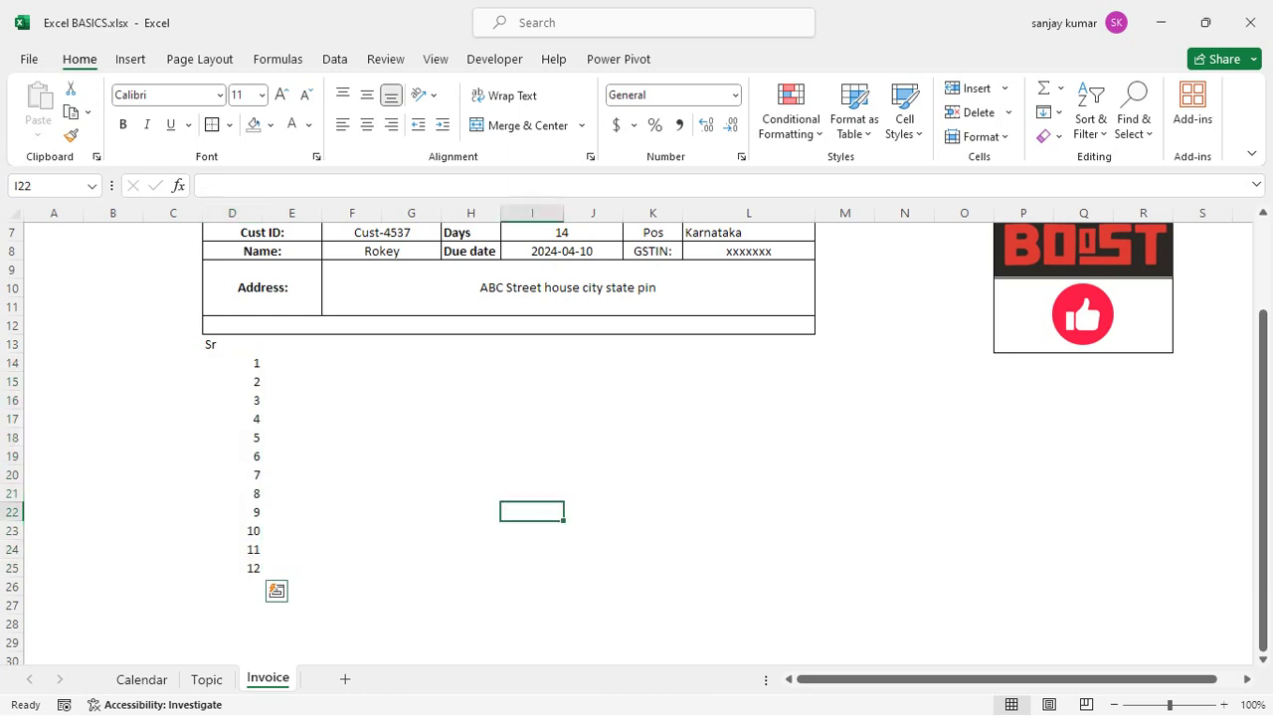
# - Center the serial numbers in D14:D25 horizontally
pyautogui.click(232, 363)
pyautogui.moveTo(232, 363); pyautogui.dragTo(227, 571)
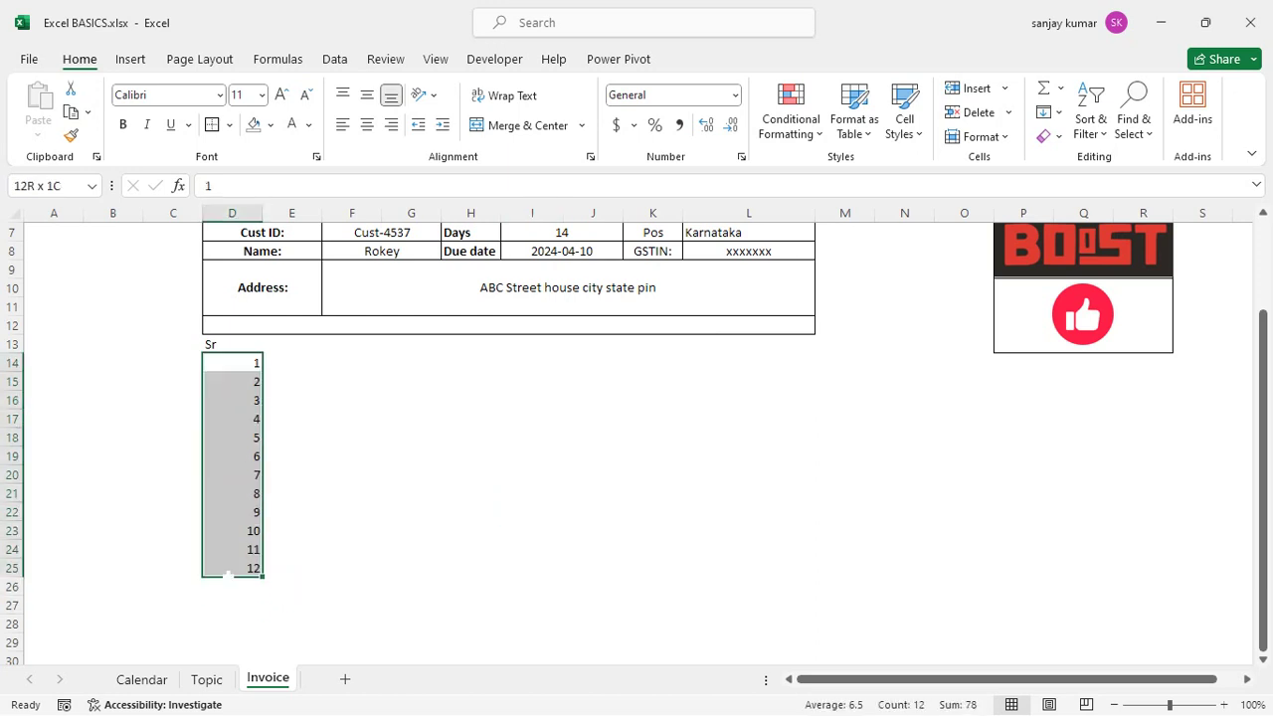
pyautogui.click(367, 124)
# - Center the Sr heading in D13 both vertically and horizontally and make it bold
pyautogui.click(226, 344)
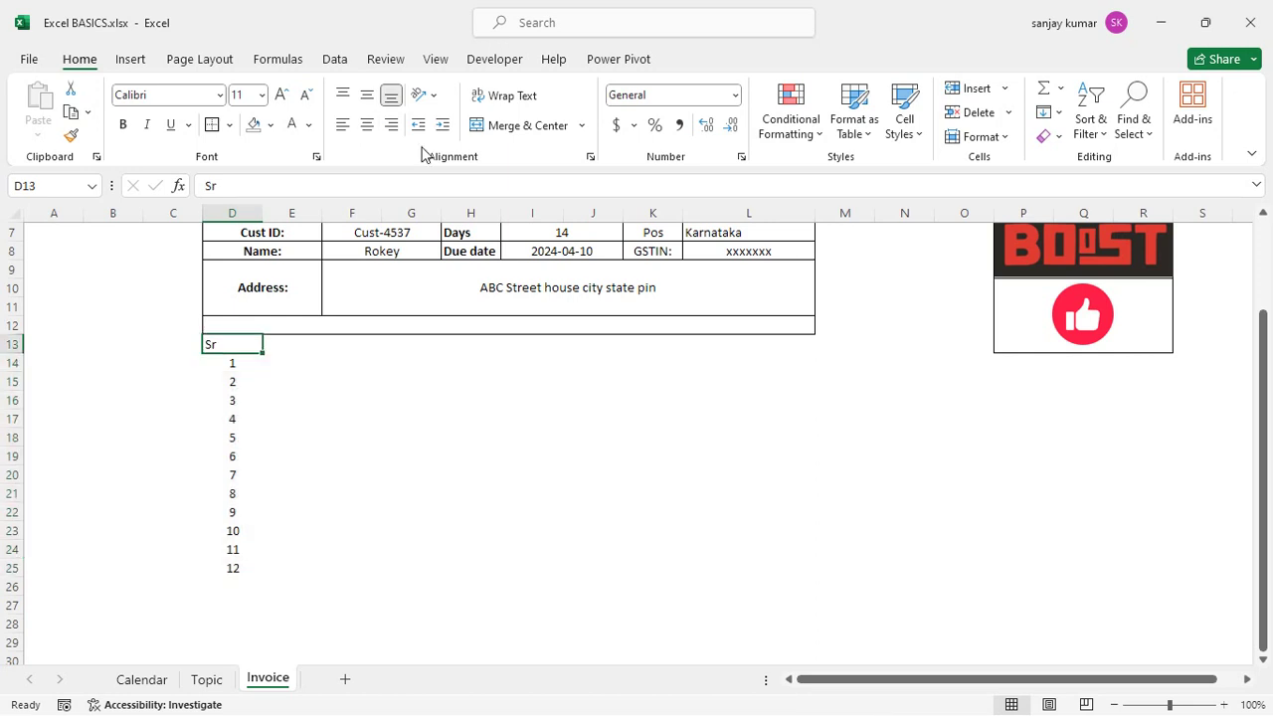
pyautogui.click(373, 99)
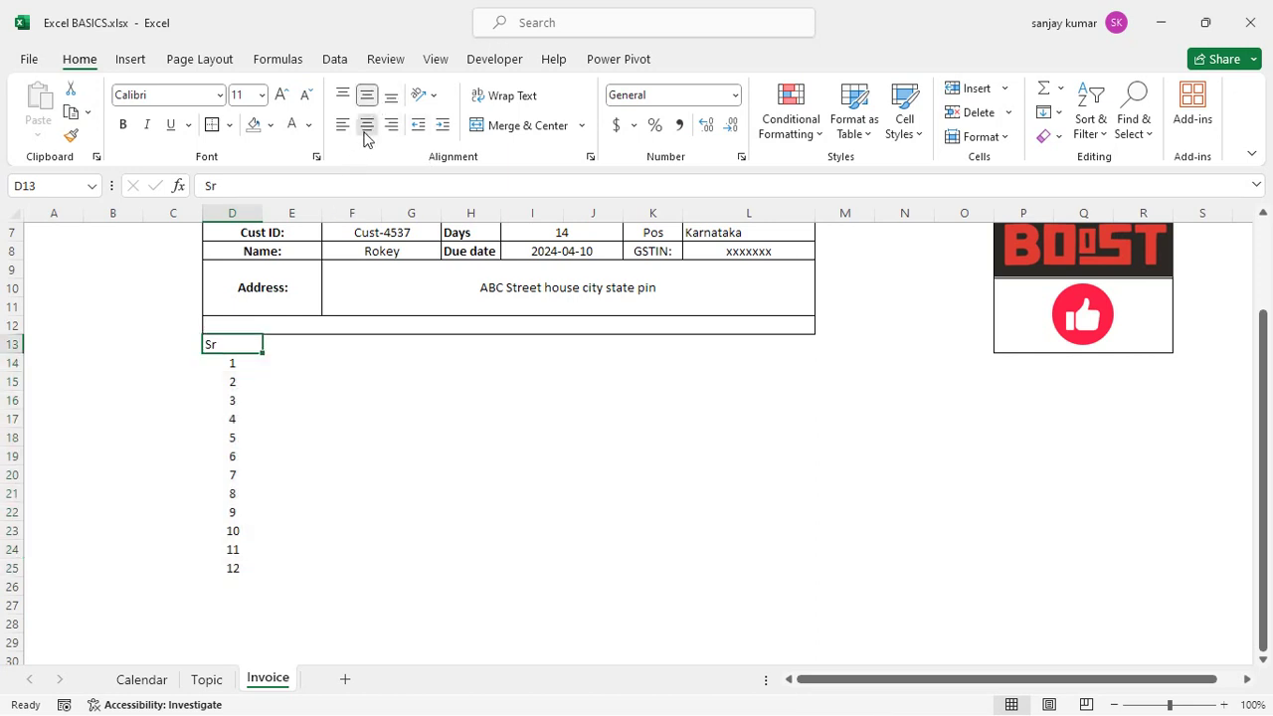
pyautogui.click(367, 126)
pyautogui.hotkey('ctrl', 'b')
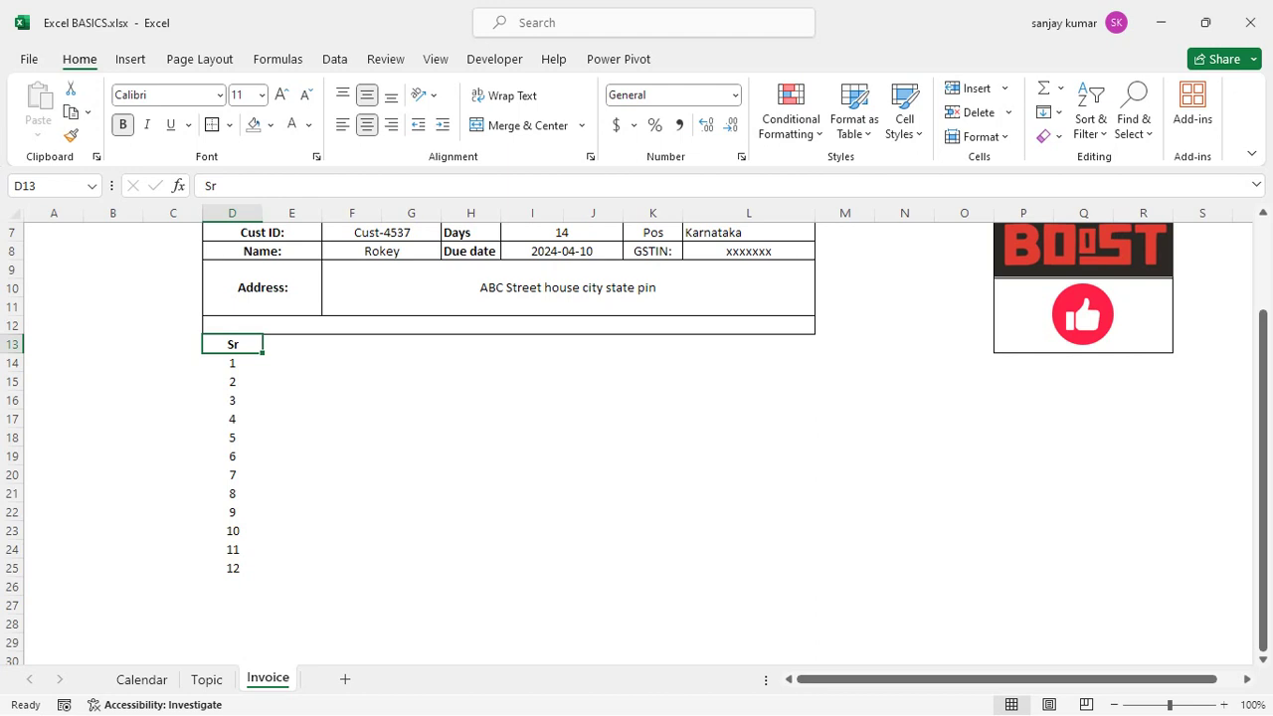
# - Apply all borders to D13:E25, covering the Sr column and the blank column beside it
pyautogui.press('Right')
pyautogui.moveTo(231, 344); pyautogui.dragTo(288, 563)
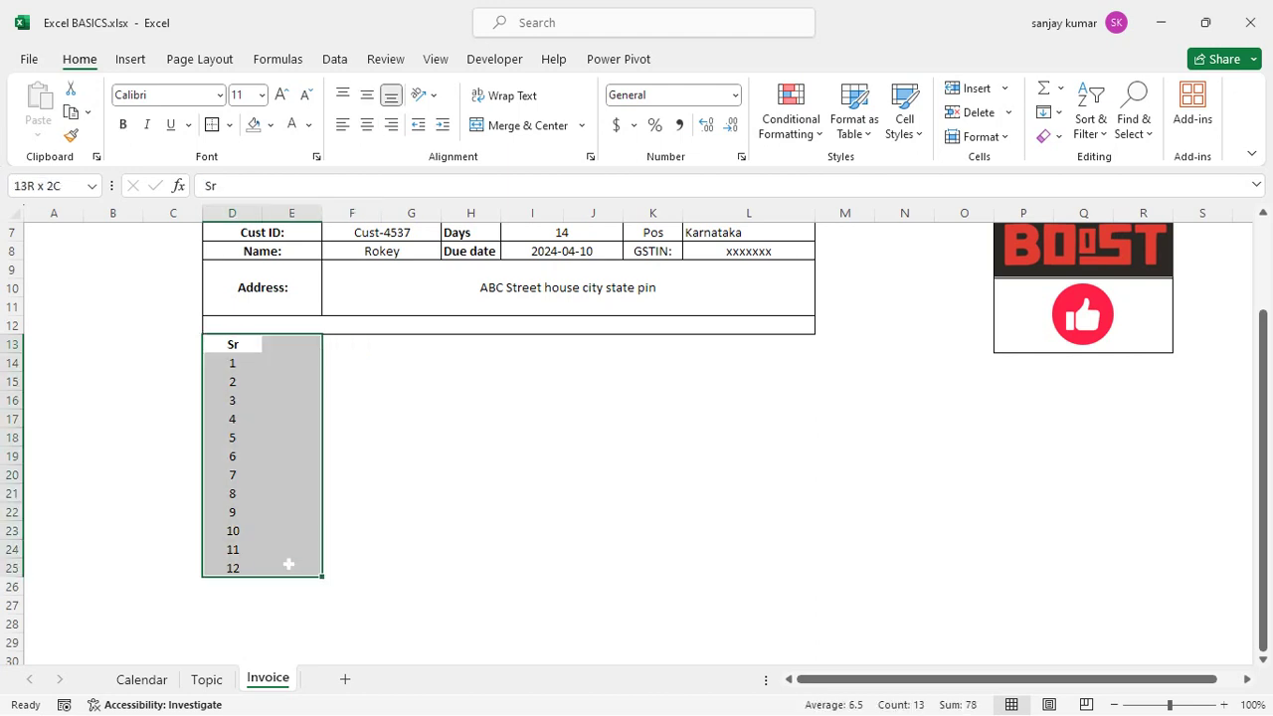
pyautogui.click(229, 125)
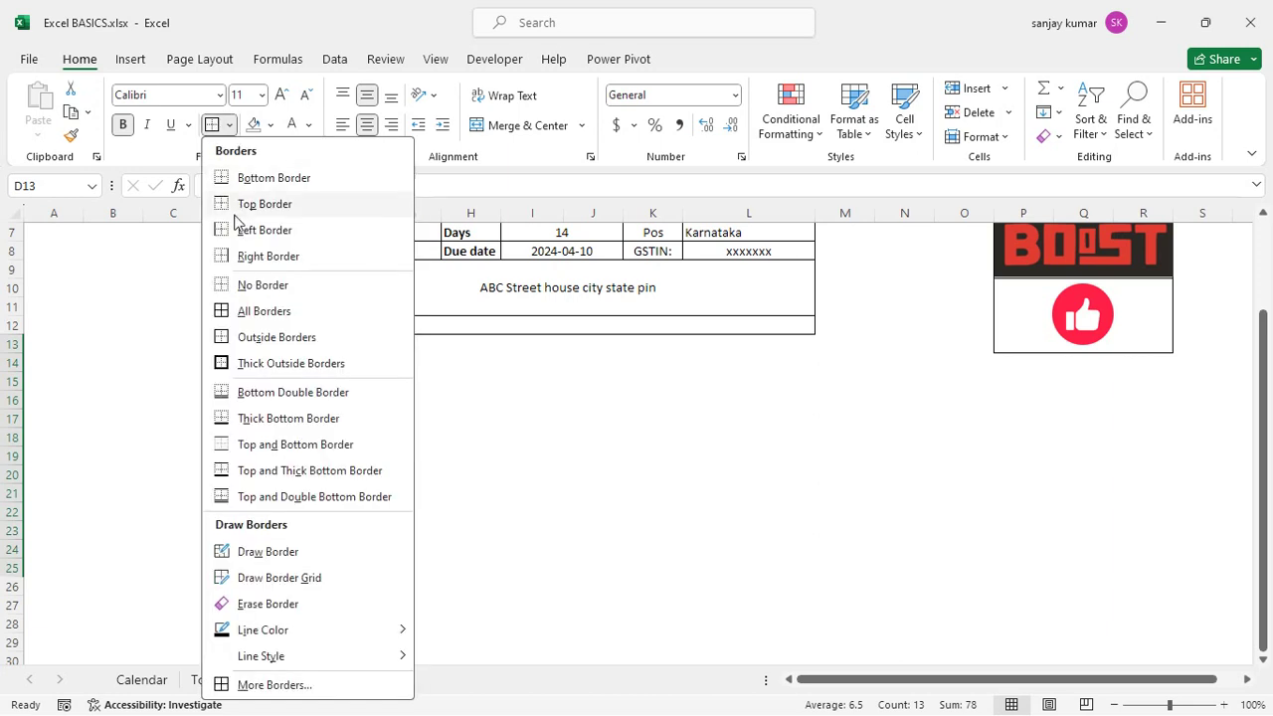
pyautogui.click(242, 308)
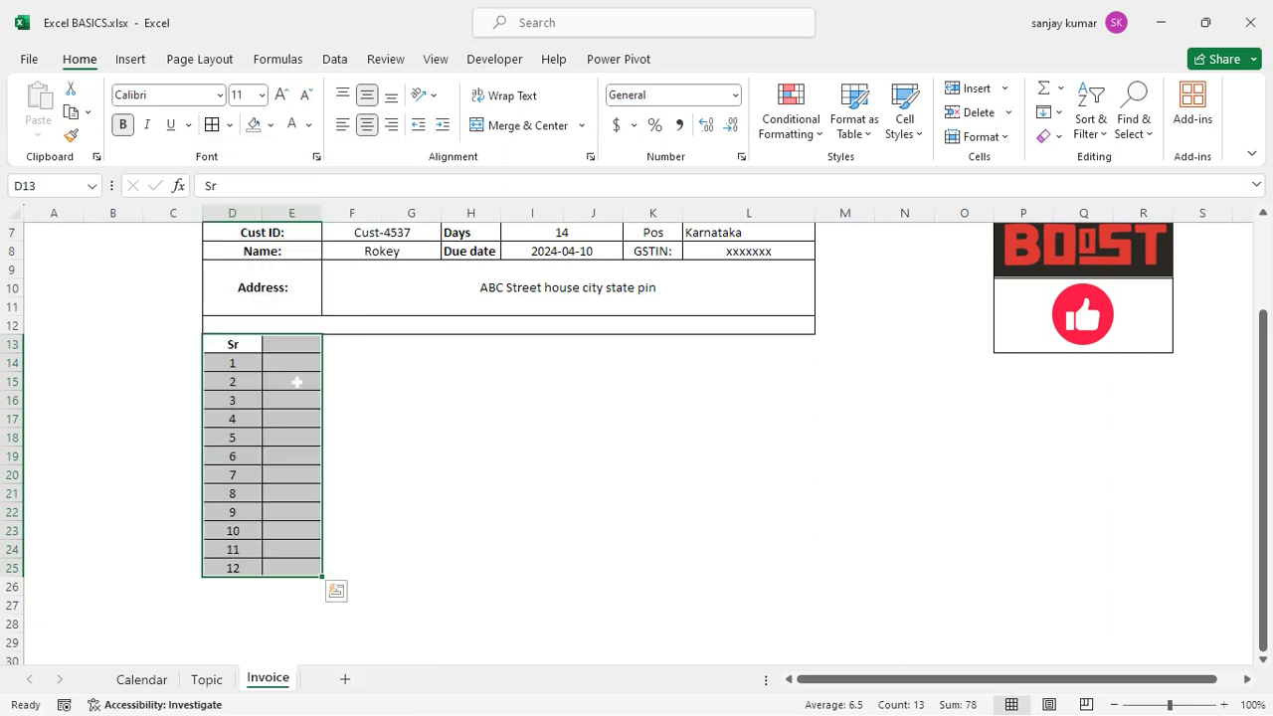
pyautogui.click(296, 346)
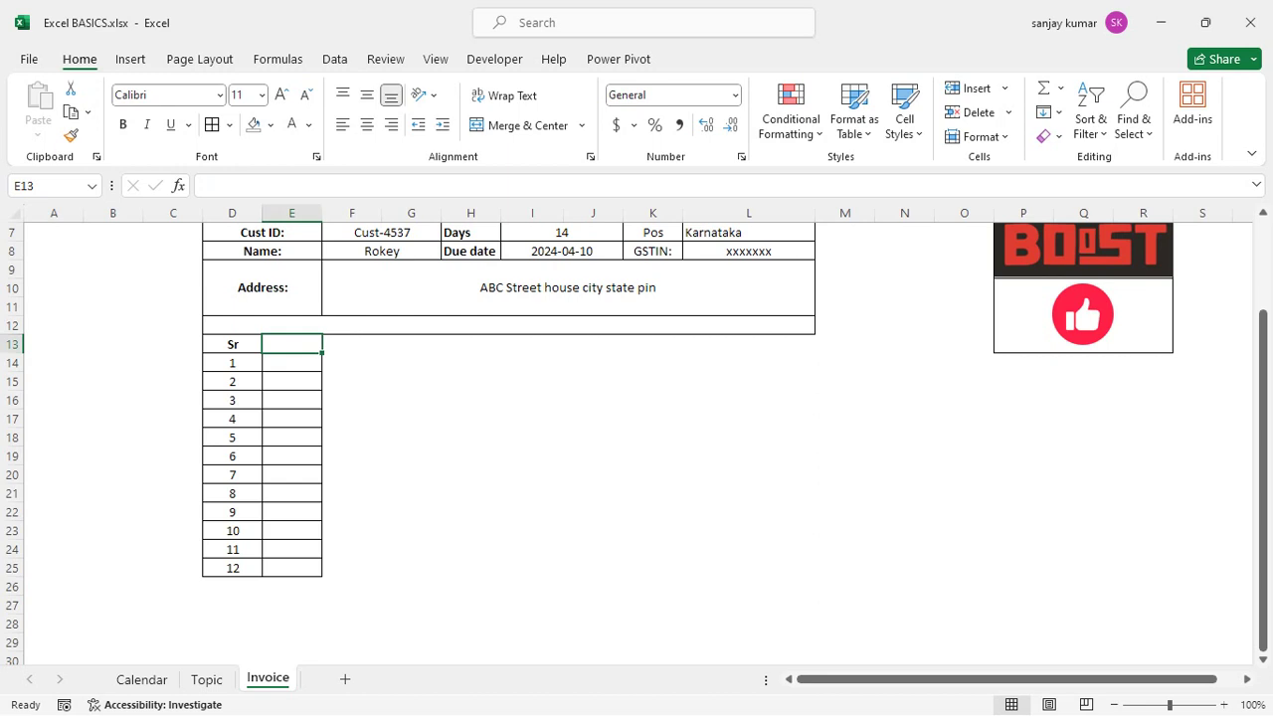
pyautogui.moveTo(296, 346); pyautogui.dragTo(295, 571)
pyautogui.click(283, 346)
pyautogui.moveTo(283, 346); pyautogui.dragTo(756, 531)
pyautogui.write('ro')
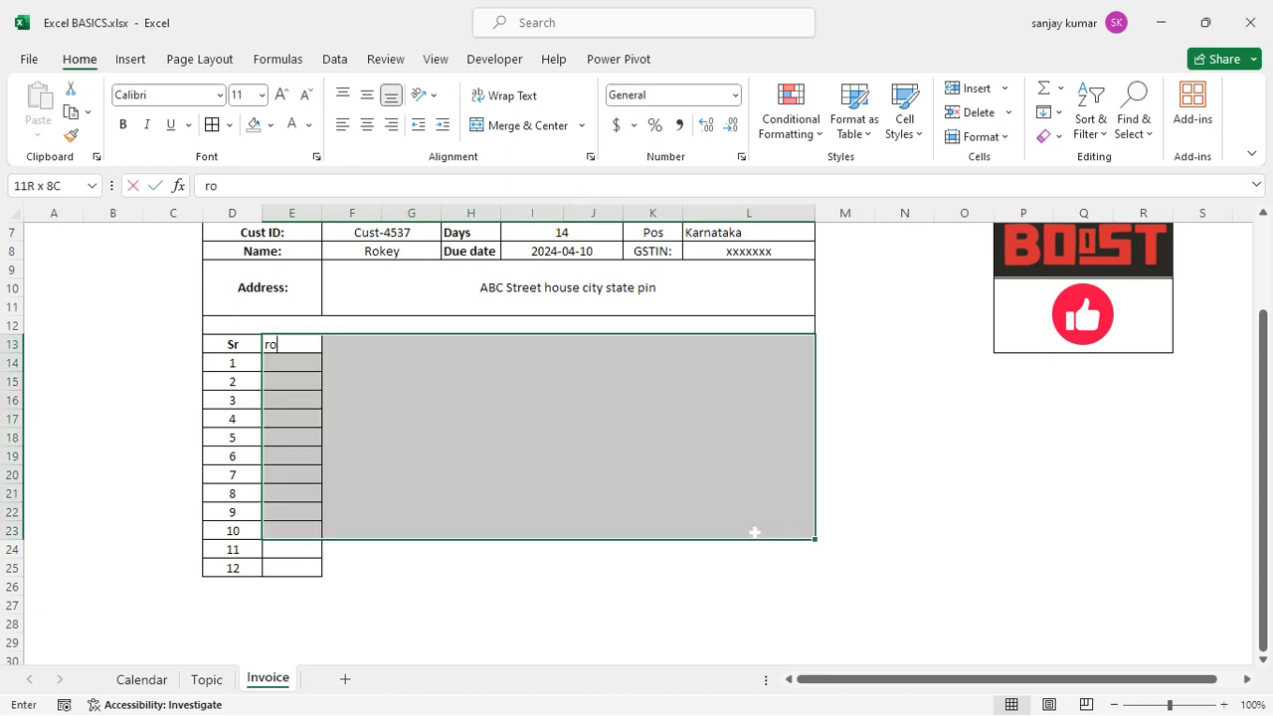
pyautogui.press('Escape')
pyautogui.click(754, 532)
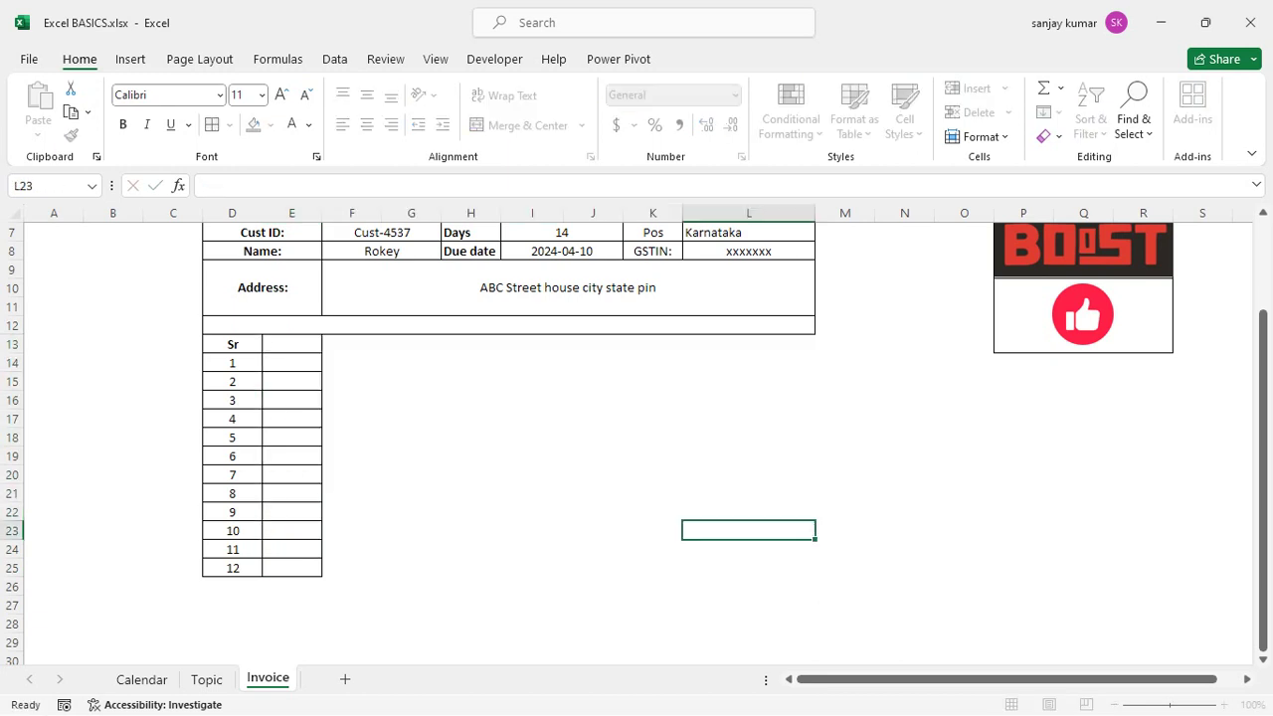
pyautogui.press('capslock')
pyautogui.press('capslock')
pyautogui.rightClick(692, 549)
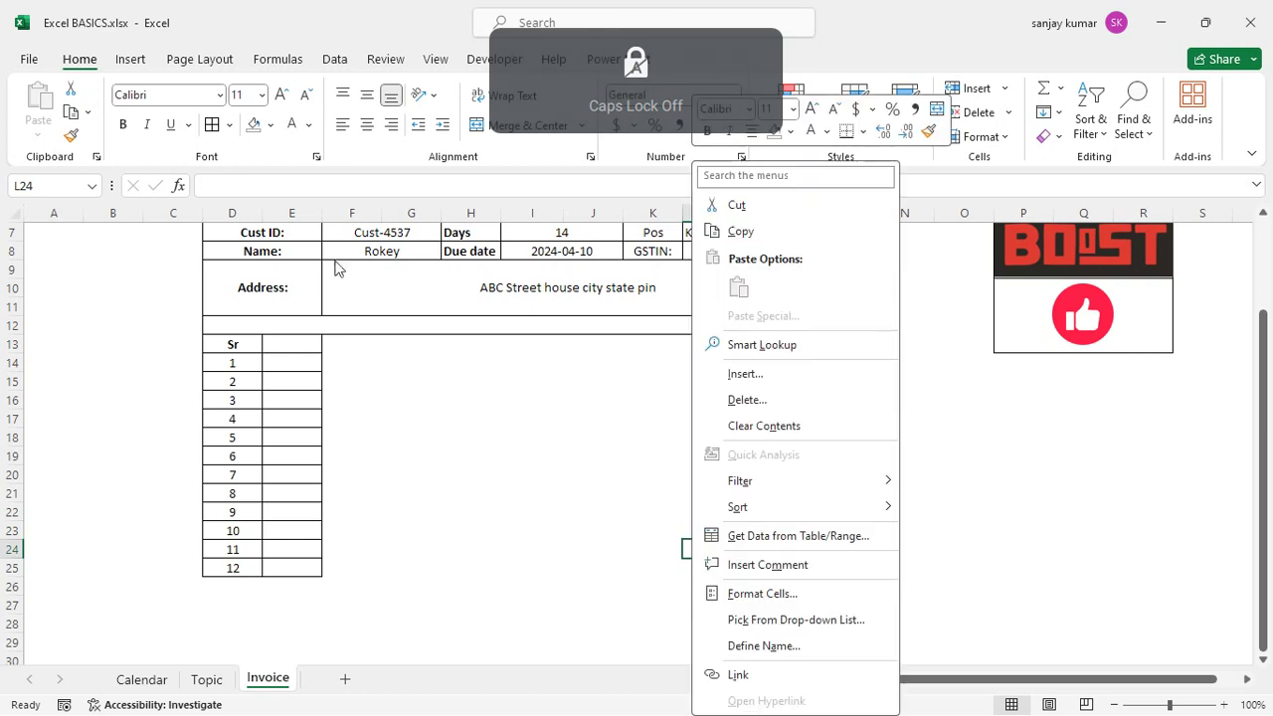
# - Enter the column heading "Product ID" in E13 beside the Sr heading
pyautogui.click(279, 352)
pyautogui.click(279, 350)
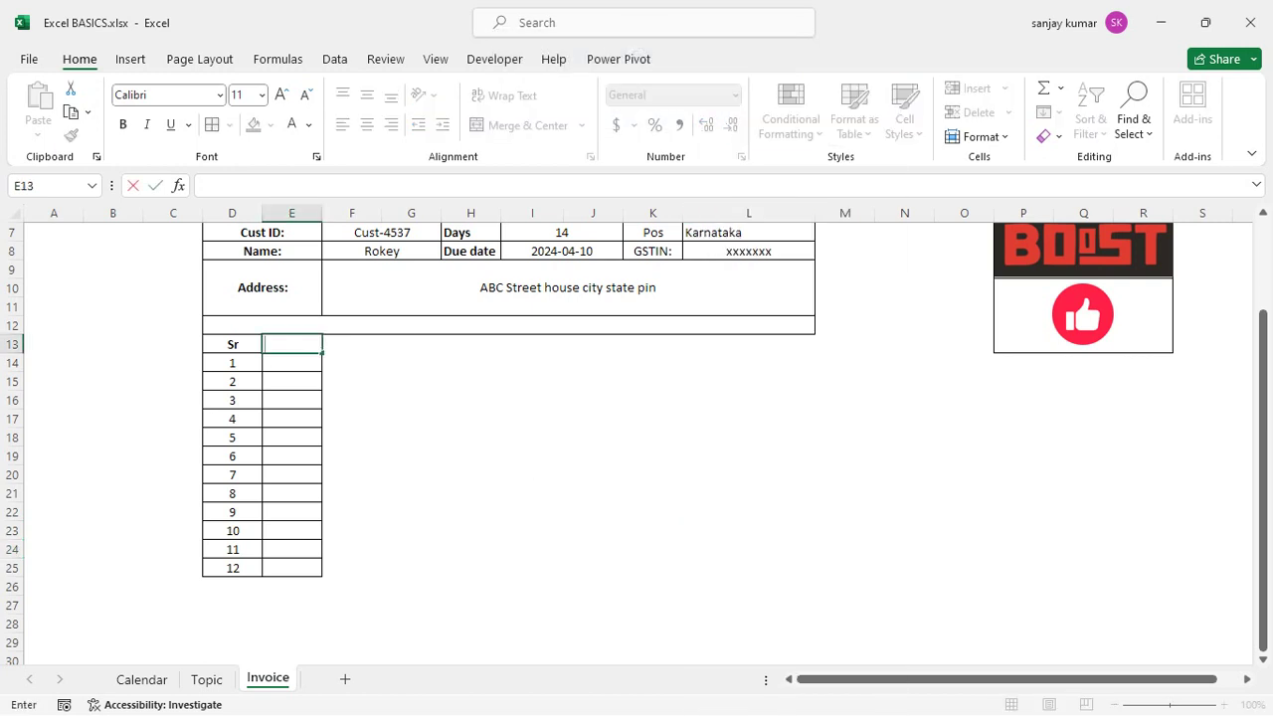
pyautogui.write('Produc')
pyautogui.write('t ID')
pyautogui.hotkey('ctrl', 'Return')
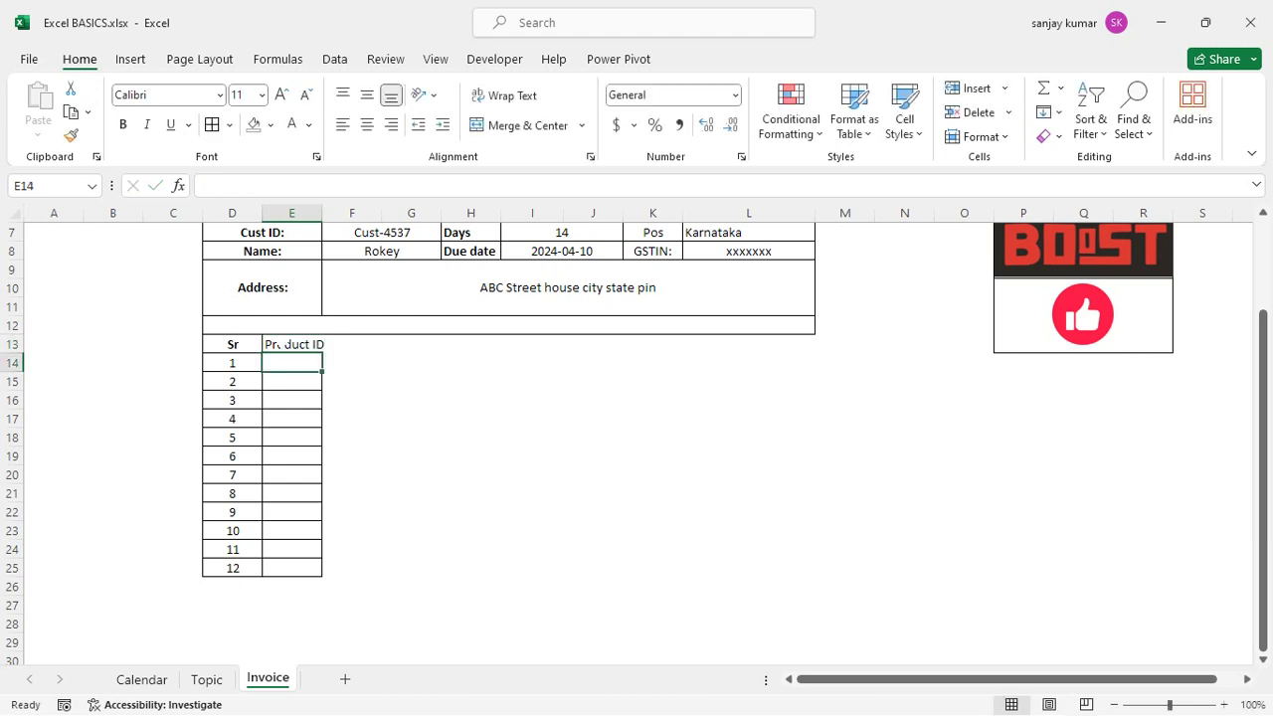
# - Make the Product ID heading in E13 bold and reduce its font size by one step
pyautogui.hotkey('ctrl', 'b')
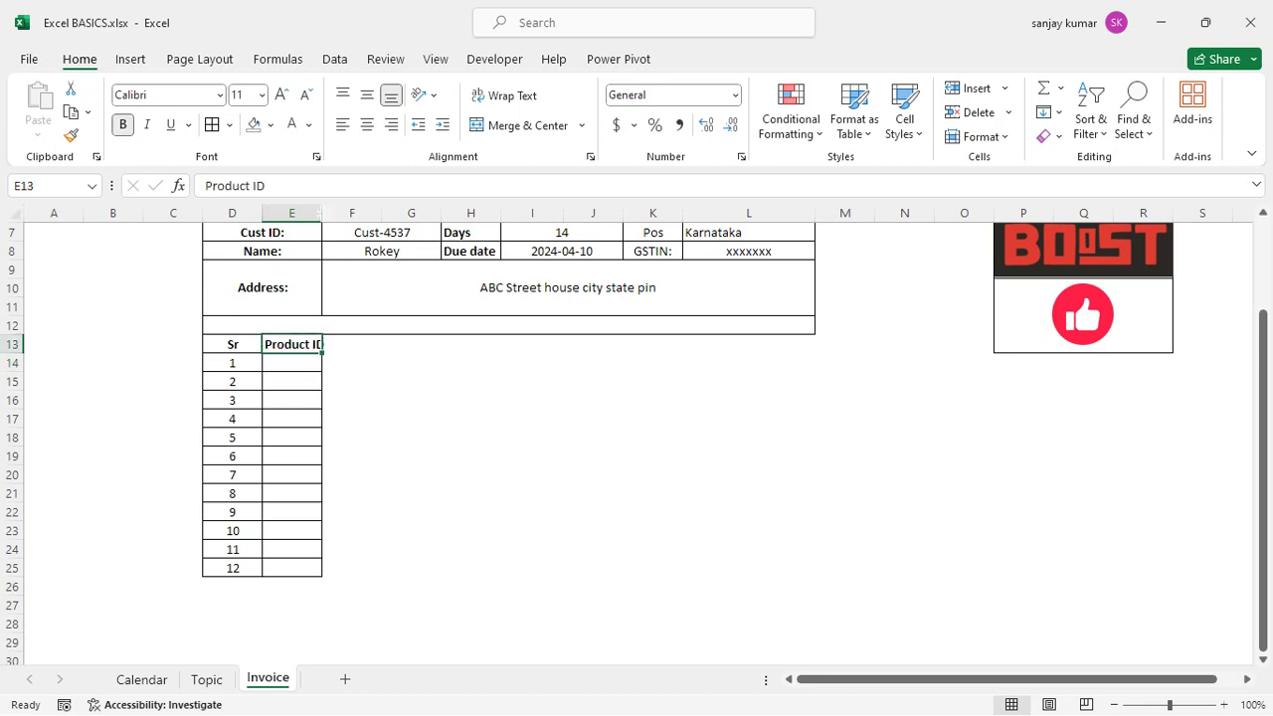
pyautogui.click(305, 95)
pyautogui.click(411, 362)
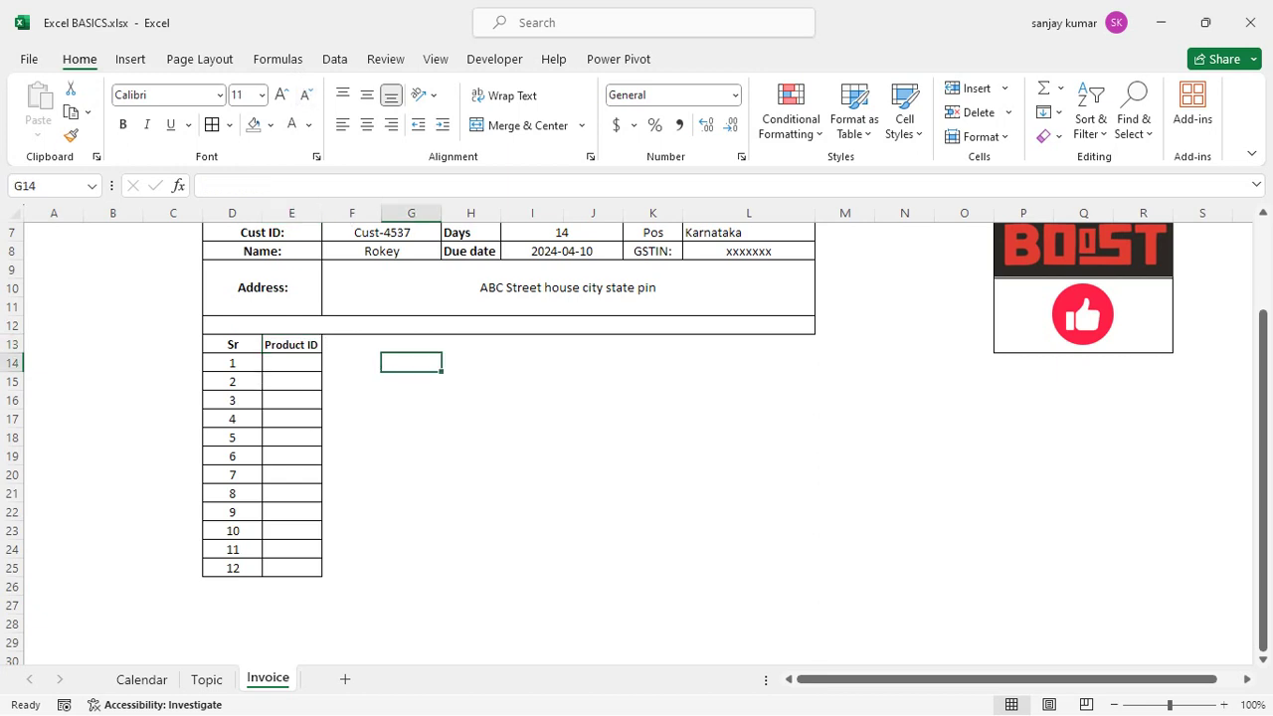
# - Merge and center F13:H13 and enter the column heading "Product Description" in it
pyautogui.click(345, 346)
pyautogui.moveTo(348, 344); pyautogui.dragTo(480, 343)
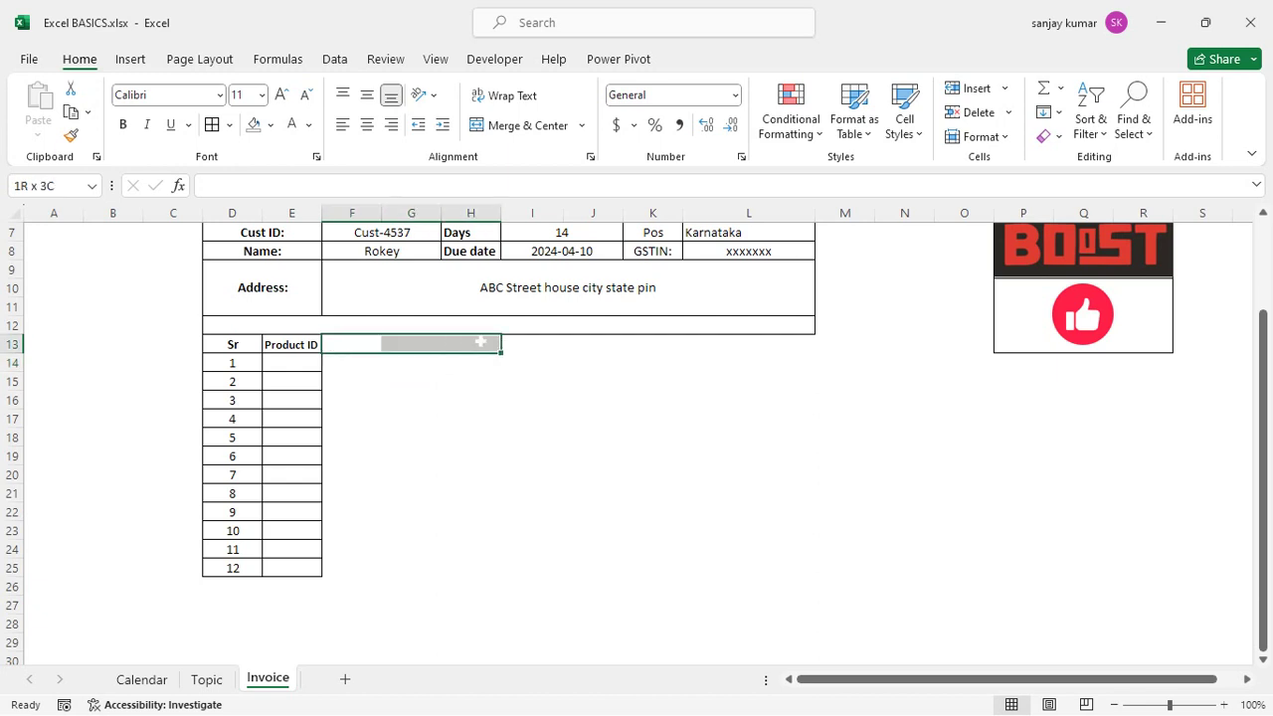
pyautogui.moveTo(481, 342); pyautogui.dragTo(481, 343)
pyautogui.click(525, 126)
pyautogui.press('F2')
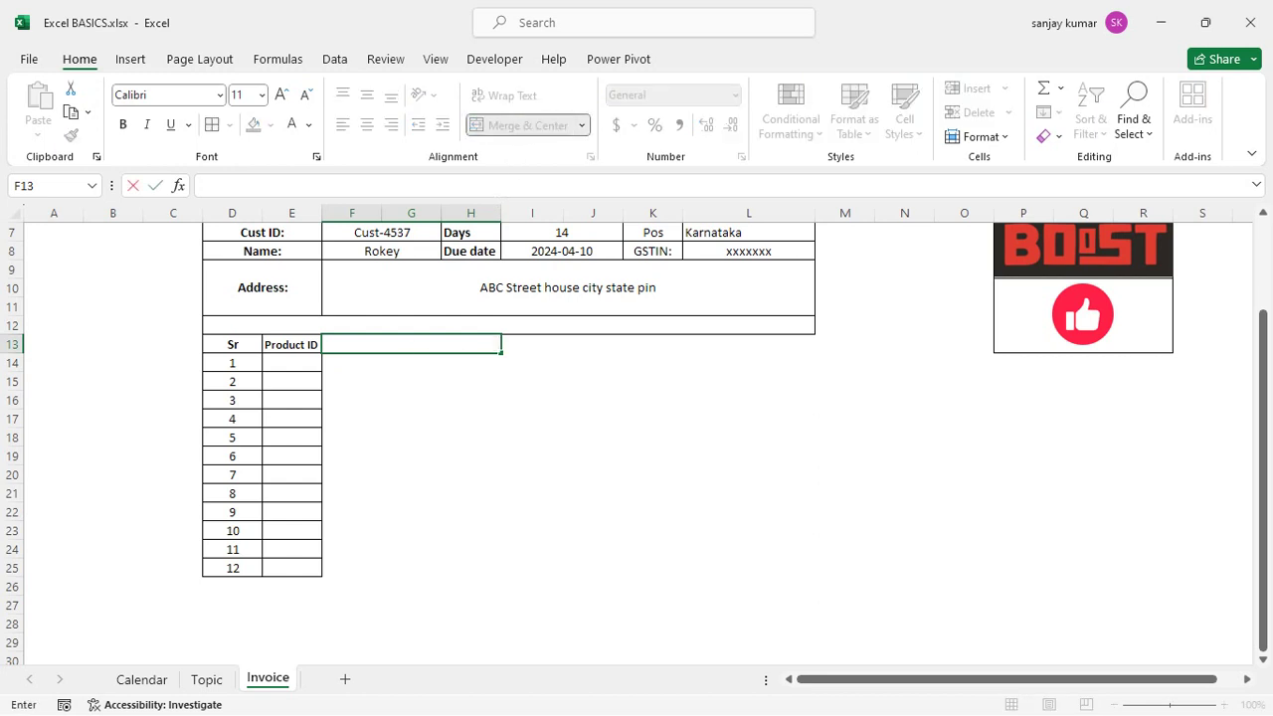
pyautogui.write('Product Descrip')
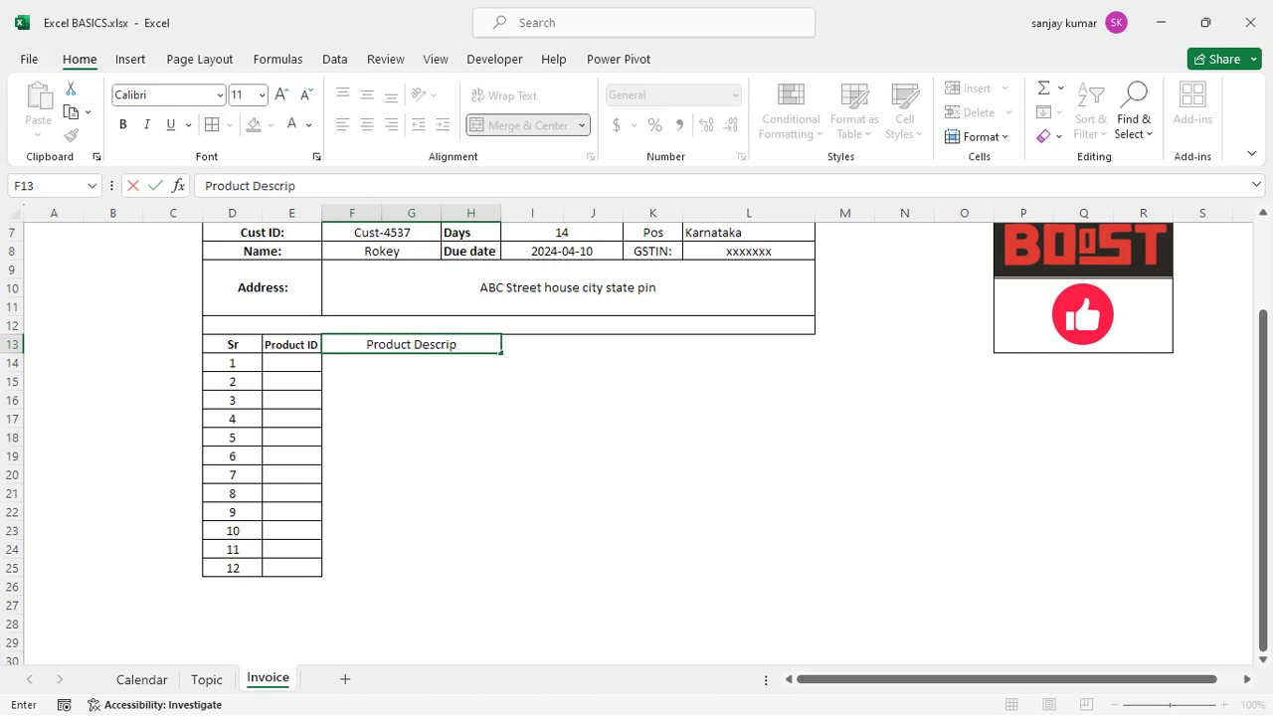
pyautogui.write('tion')
pyautogui.press('Return')
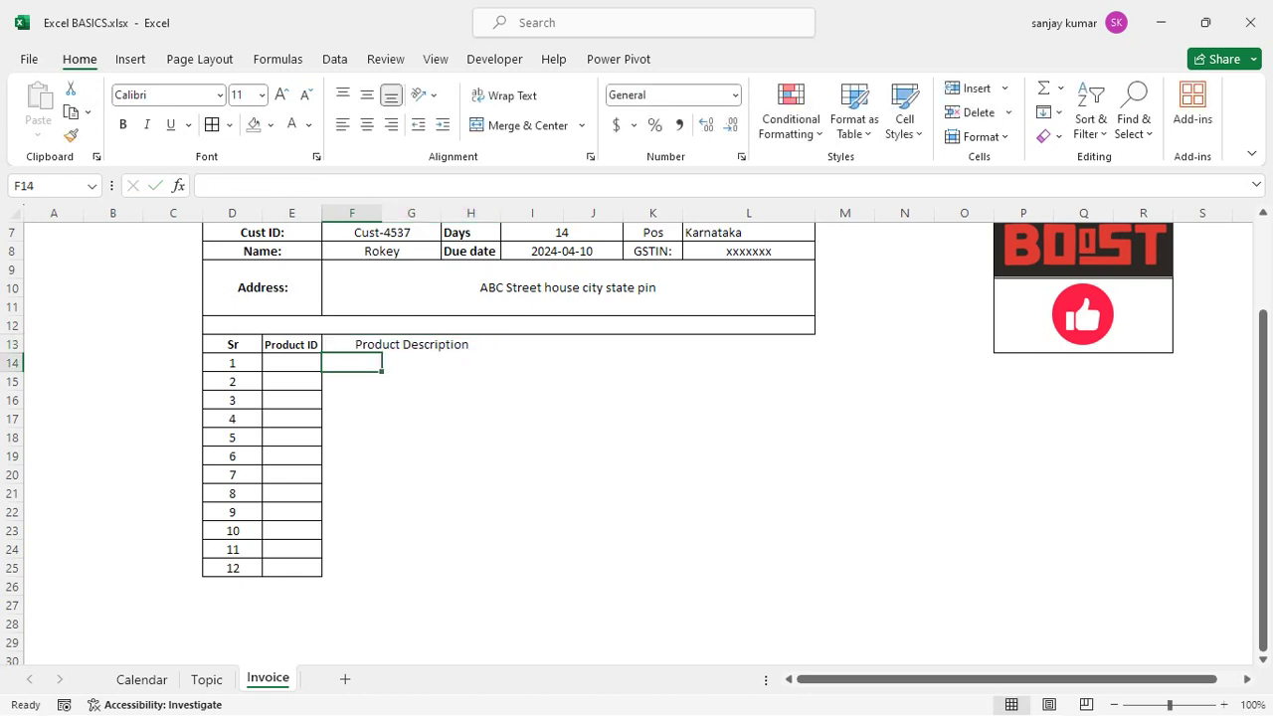
# - Make the Product Description heading in F13 bold
pyautogui.scroll(1, 637, 438)
pyautogui.click(412, 404)
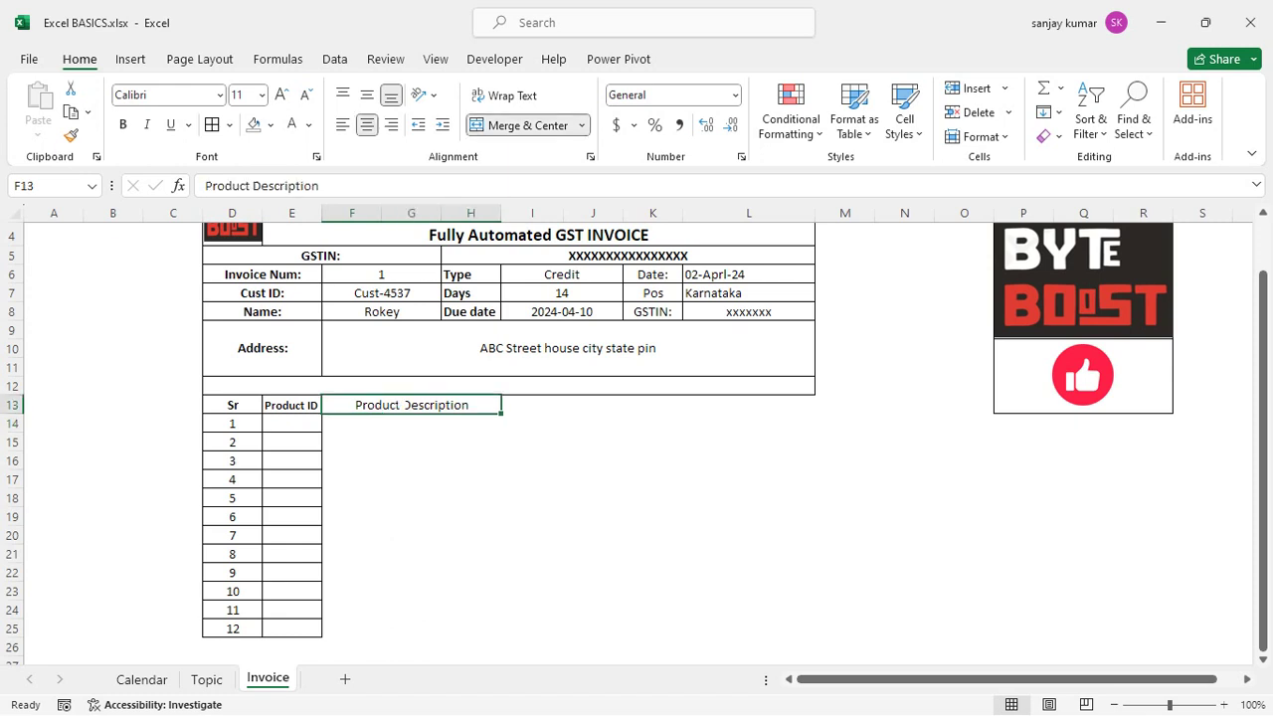
pyautogui.hotkey('ctrl', 'b')
# - Apply all borders to the Product Description column range F13:H25
pyautogui.click(411, 442)
pyautogui.moveTo(418, 405)
pyautogui.mouseDown()
pyautogui.moveTo(441, 640)
pyautogui.moveTo(440, 626)
pyautogui.mouseUp()
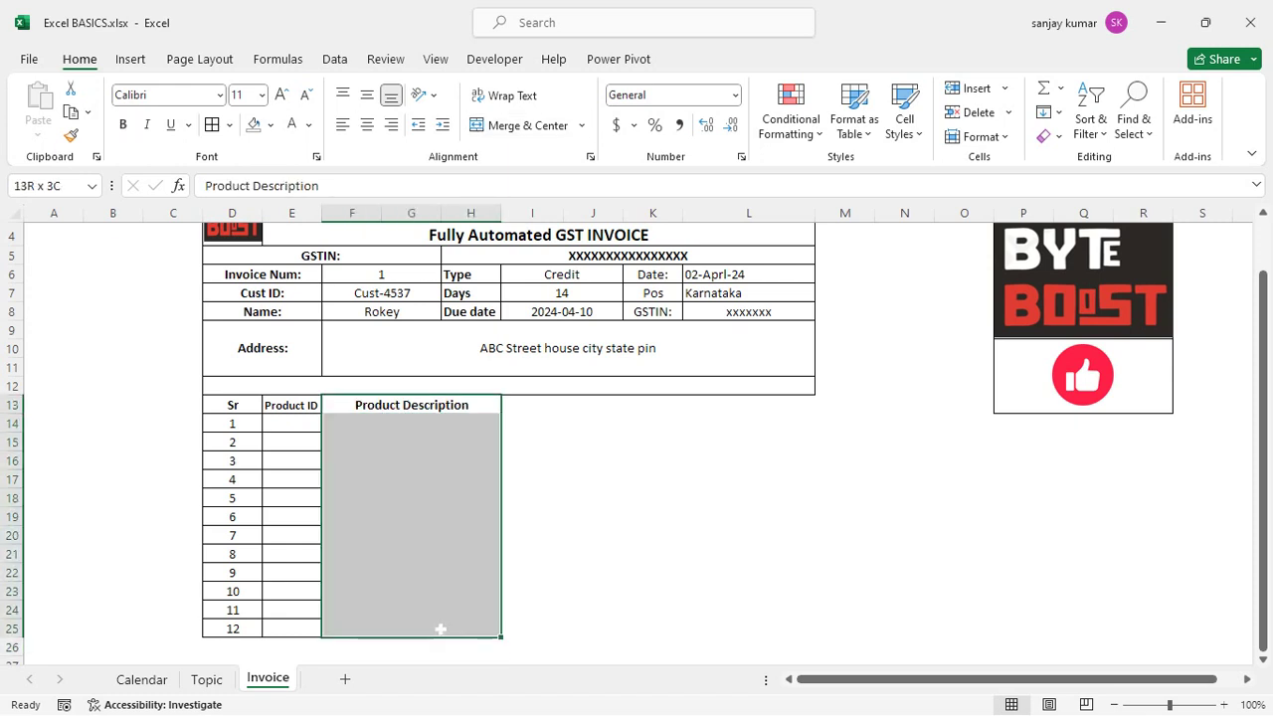
pyautogui.click(212, 124)
# - Merge and center F14:H14, the first row under the Product Description heading
pyautogui.moveTo(352, 423); pyautogui.dragTo(464, 422)
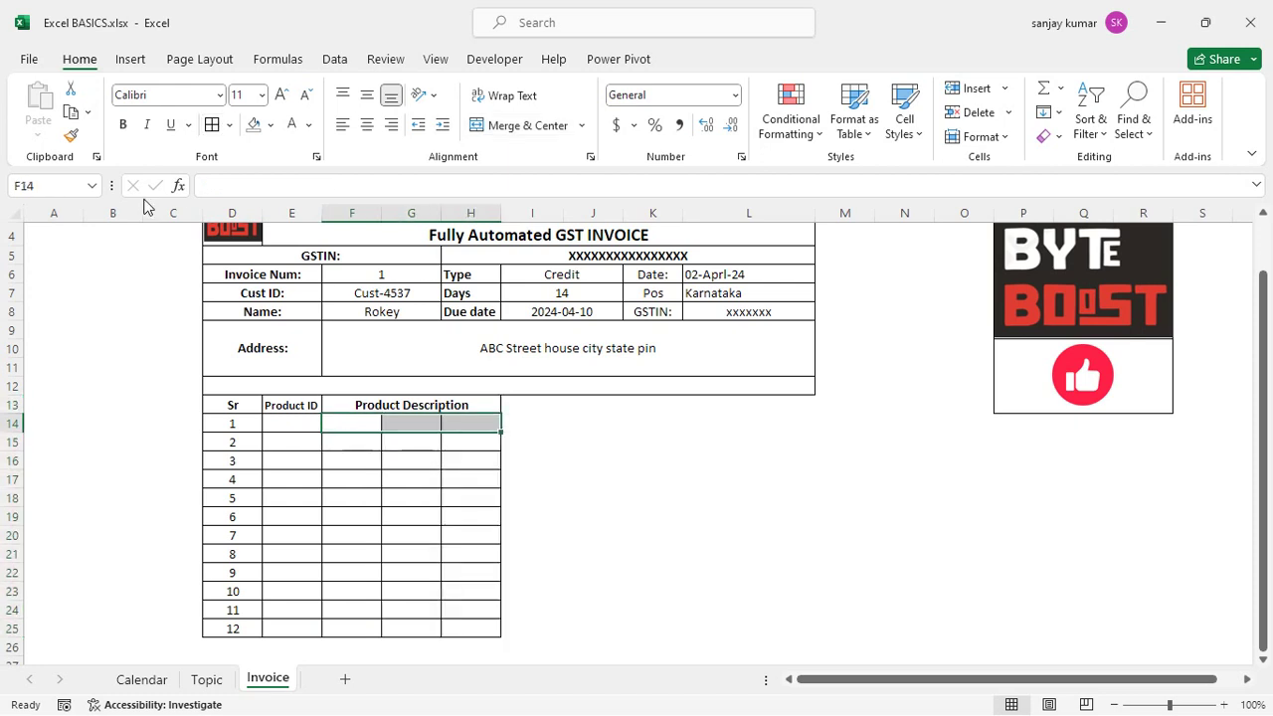
pyautogui.click(70, 136)
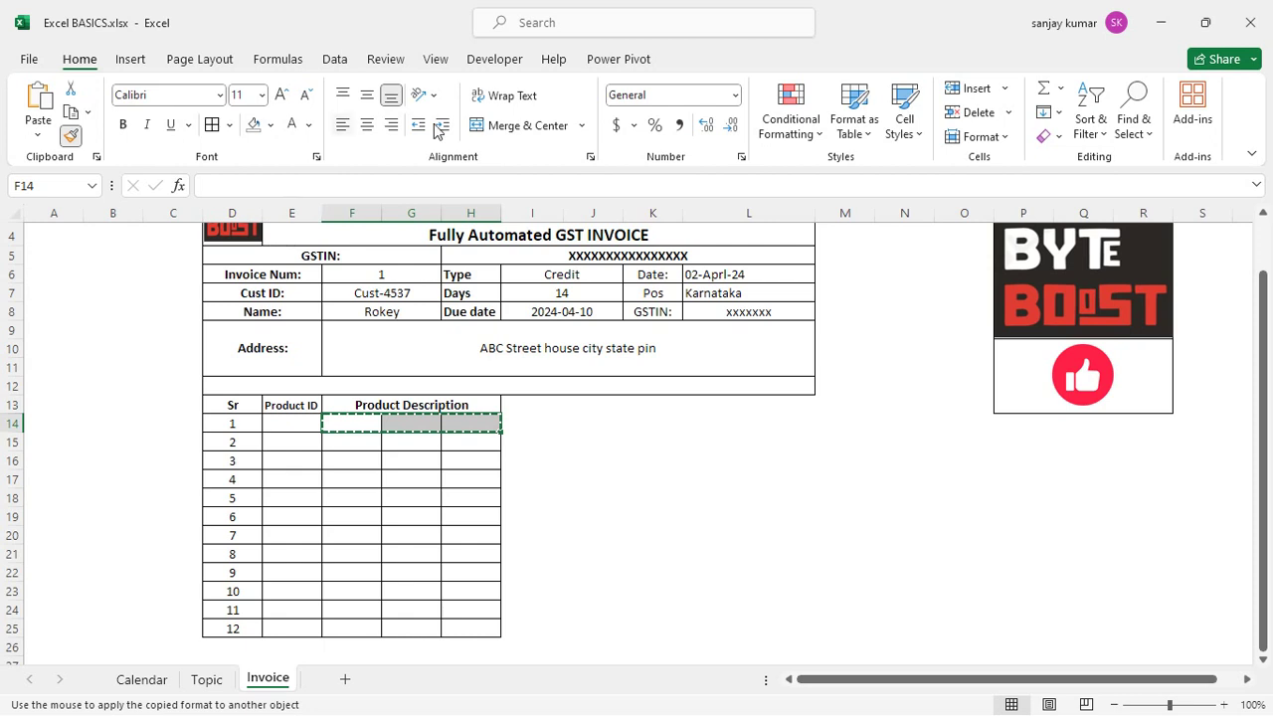
pyautogui.click(490, 127)
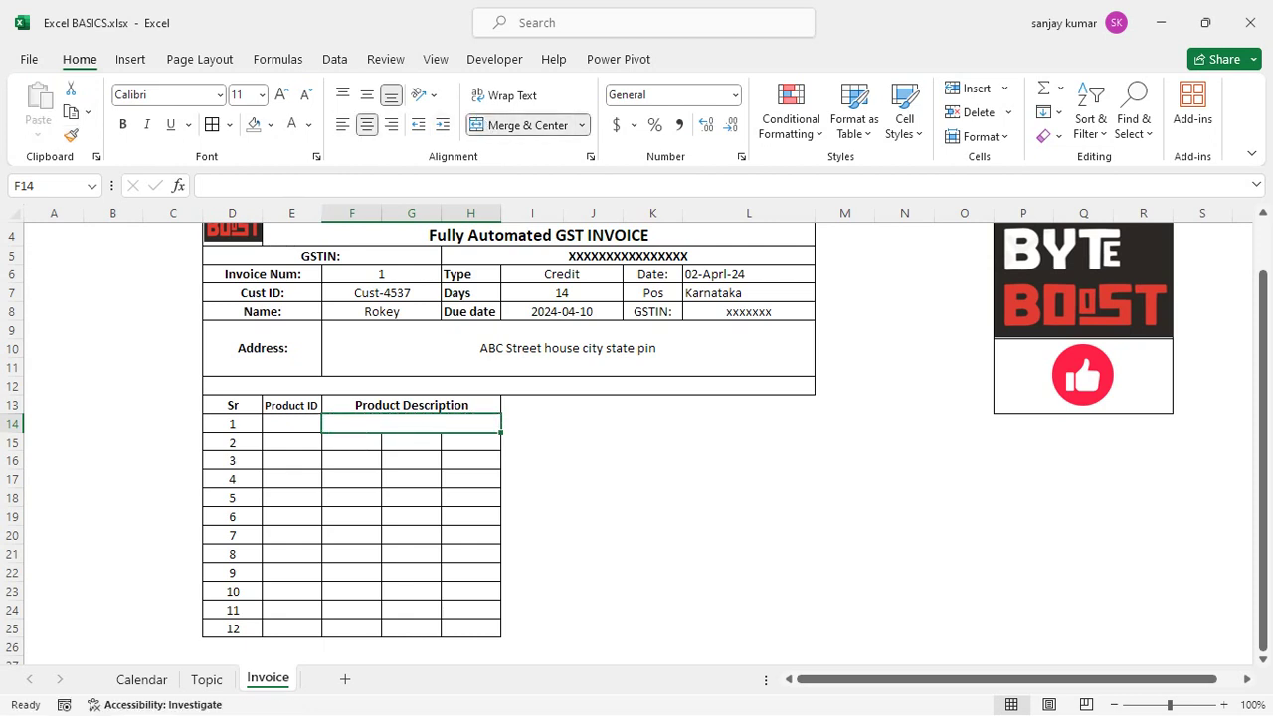
# - Copy the merged-cell format of F14:H14 to the Product Description rows 15 to 17
pyautogui.click(71, 137)
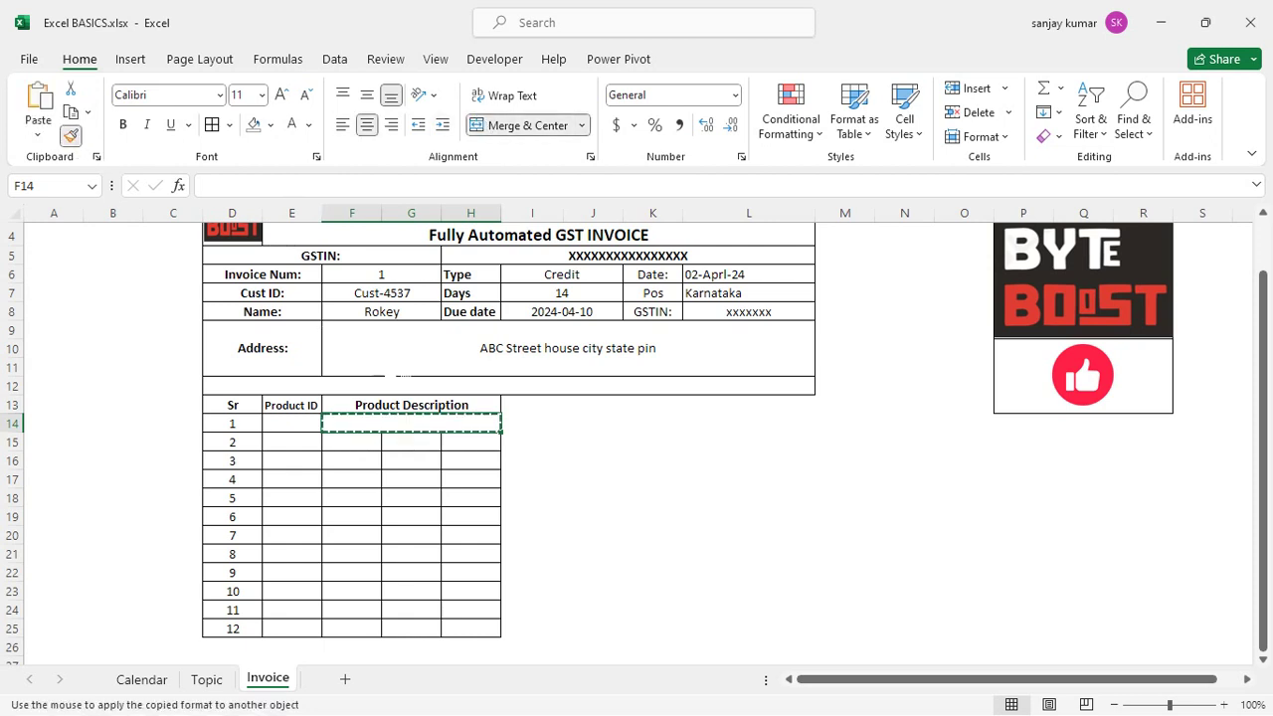
pyautogui.moveTo(350, 441); pyautogui.dragTo(473, 443)
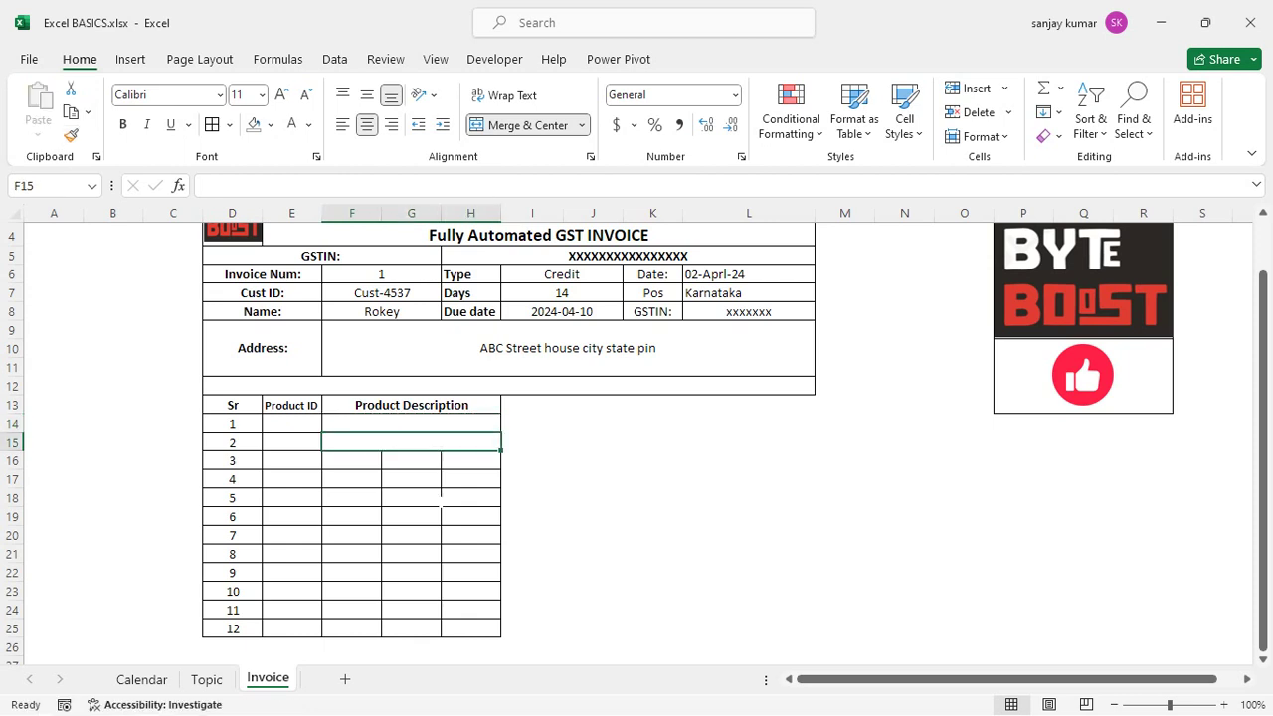
pyautogui.click(410, 497)
pyautogui.click(343, 442)
pyautogui.moveTo(341, 424)
pyautogui.mouseDown()
pyautogui.moveTo(340, 440)
pyautogui.moveTo(418, 476)
pyautogui.moveTo(475, 481)
pyautogui.mouseUp()
pyautogui.click(71, 137)
pyautogui.click(352, 516)
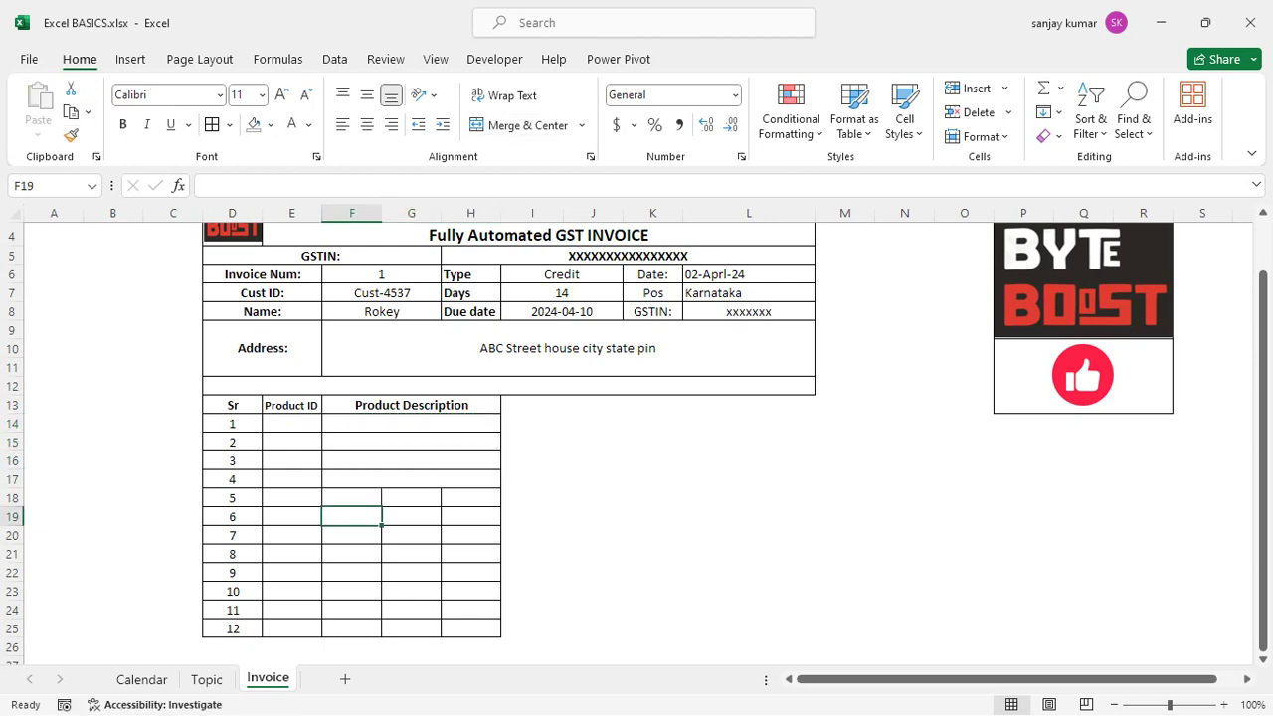
# - Copy the merged-cell format to the remaining Product Description rows 18 to 25
pyautogui.moveTo(343, 424); pyautogui.dragTo(475, 477)
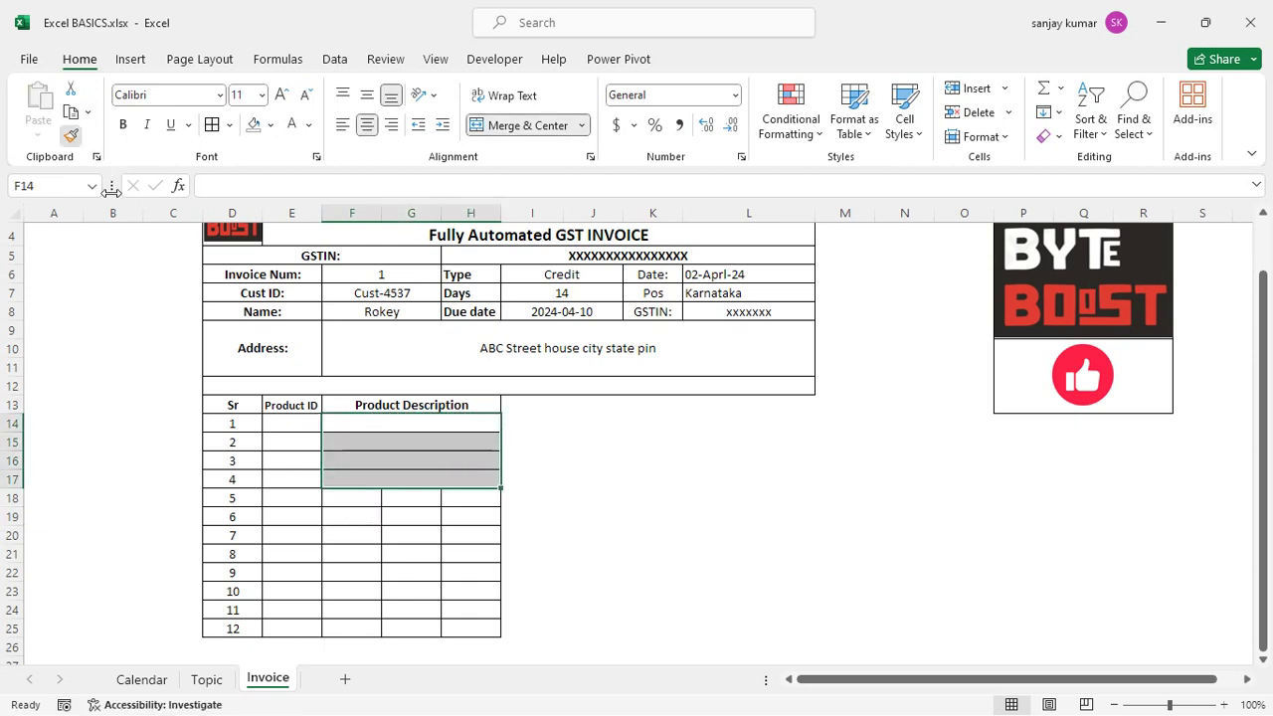
pyautogui.click(70, 137)
pyautogui.moveTo(353, 497); pyautogui.dragTo(467, 554)
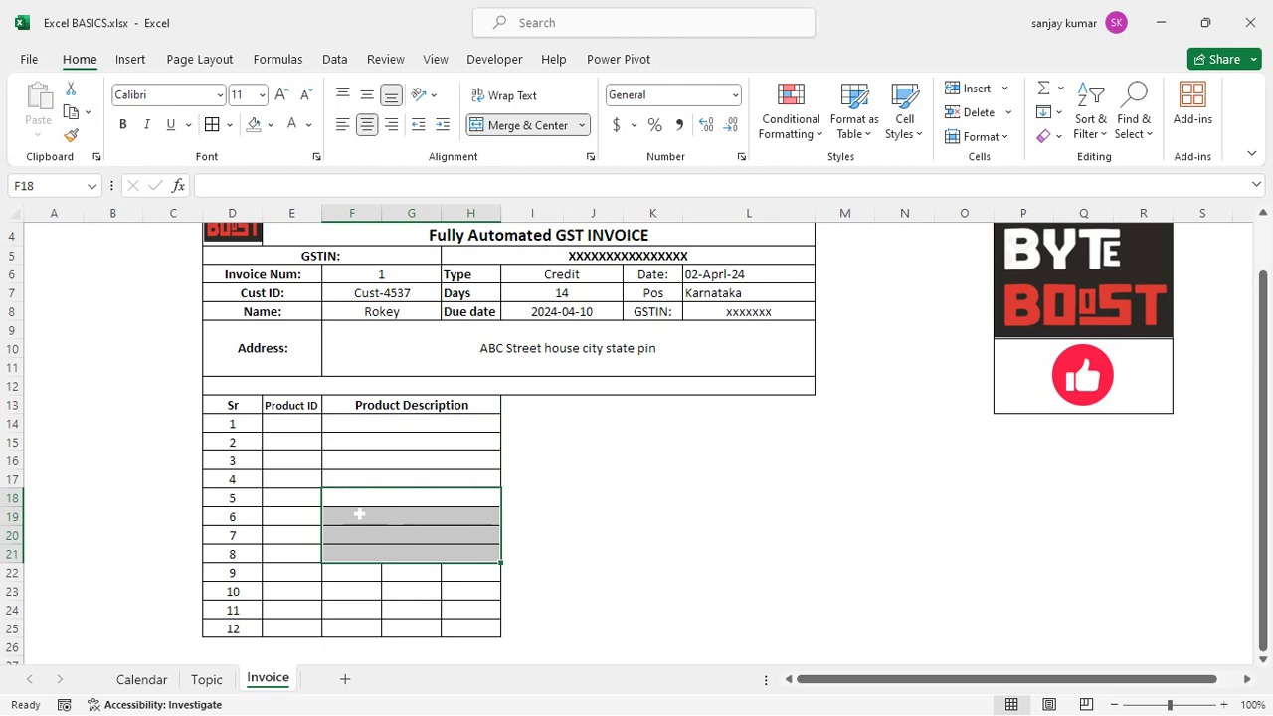
pyautogui.moveTo(362, 499); pyautogui.dragTo(492, 557)
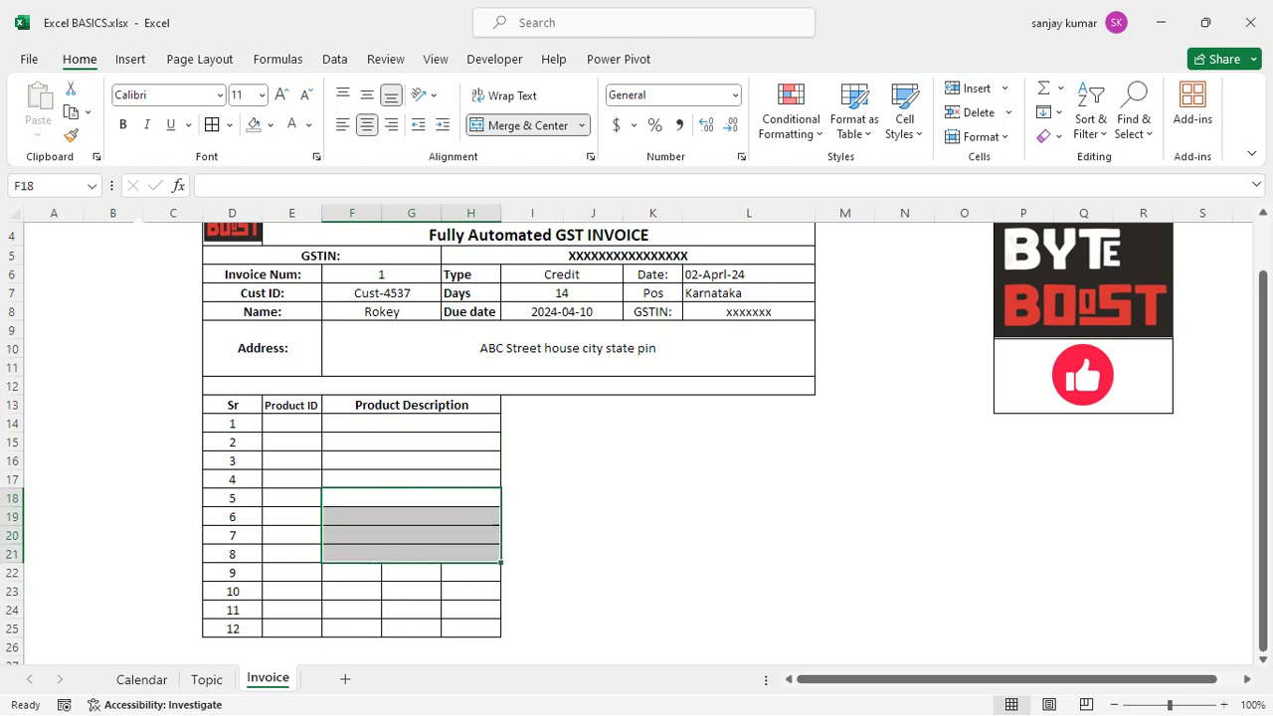
pyautogui.click(71, 137)
pyautogui.click(378, 580)
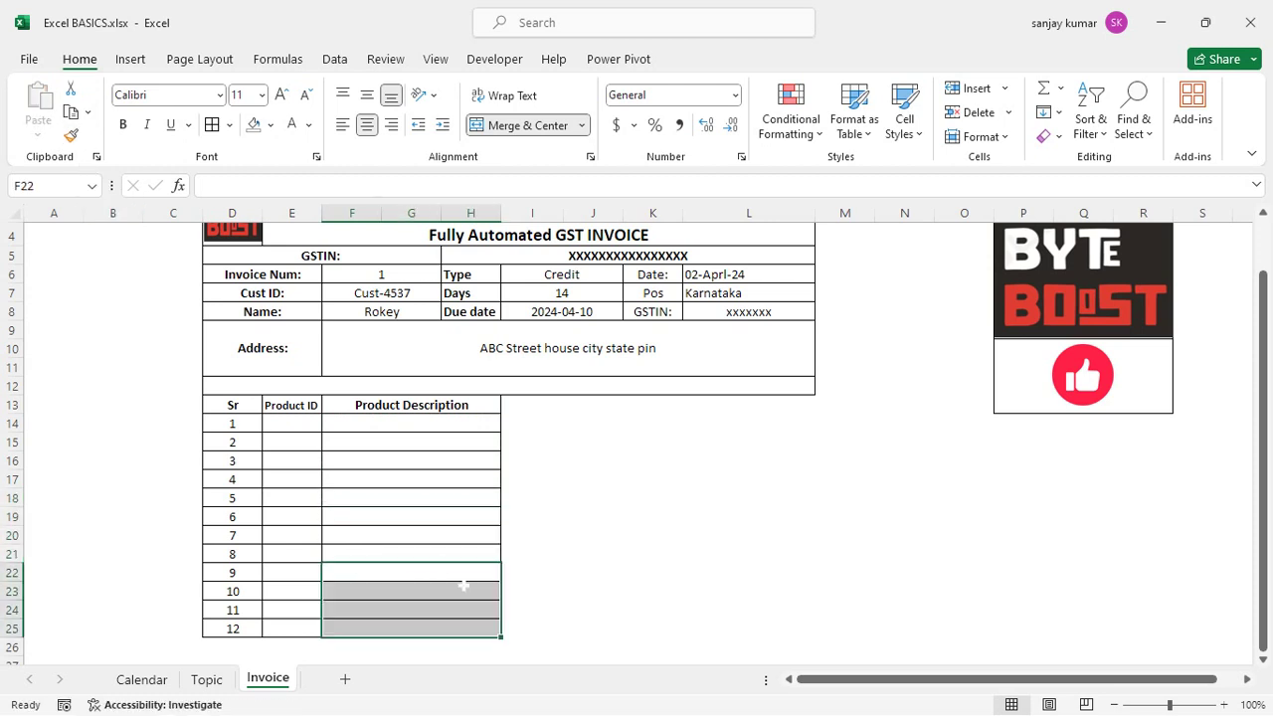
pyautogui.click(592, 553)
pyautogui.moveTo(398, 423); pyautogui.dragTo(432, 630)
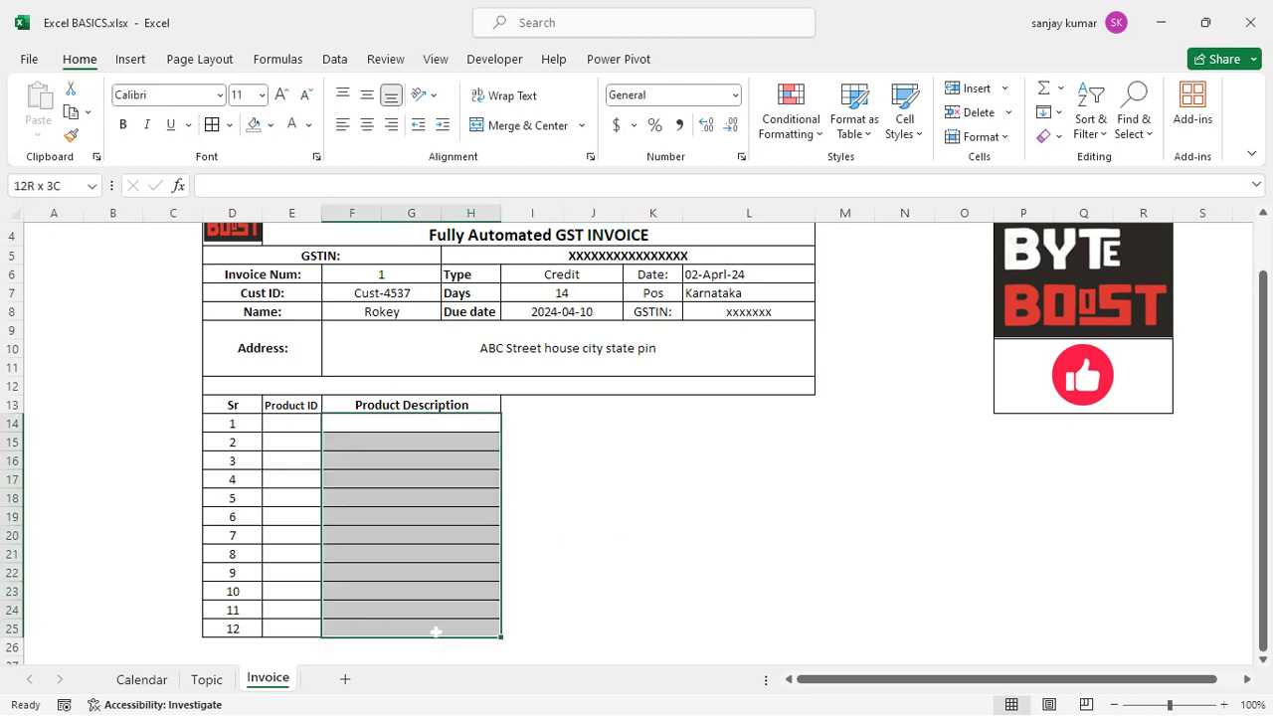
pyautogui.click(417, 470)
pyautogui.click(410, 424)
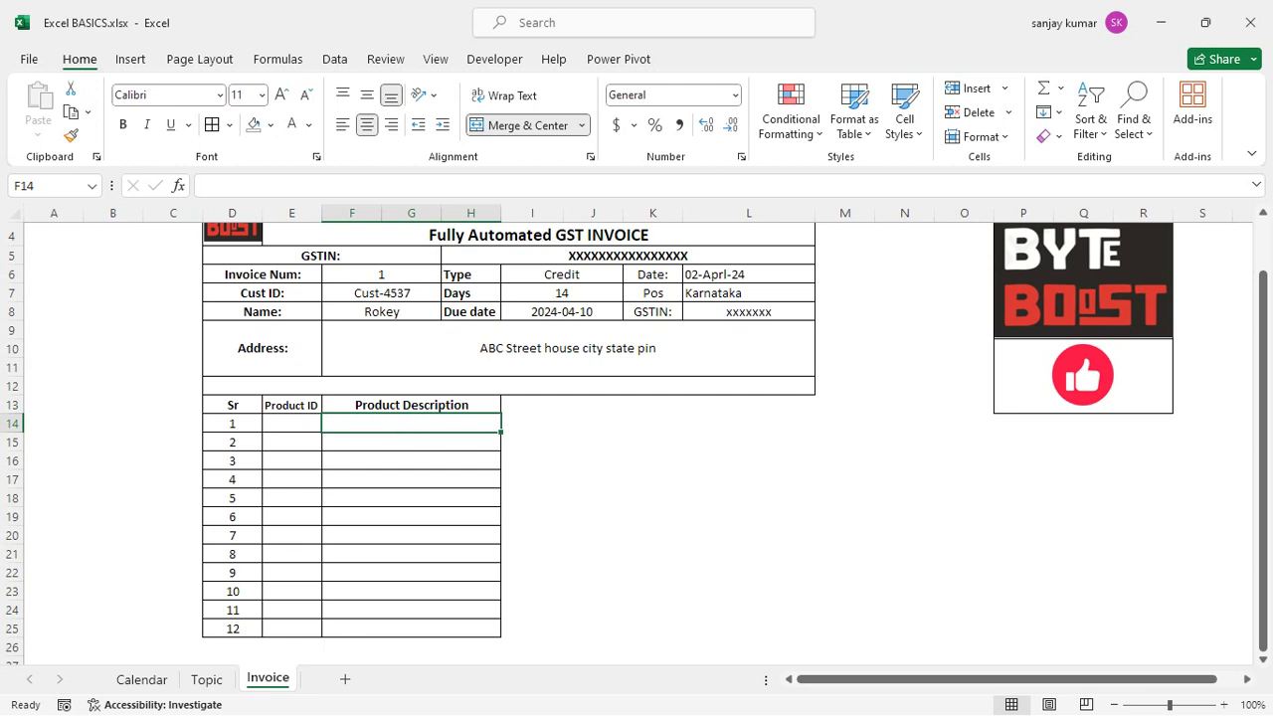
# - Enter the column heading "HSN" in I13, beside Product Description
pyautogui.click(532, 405)
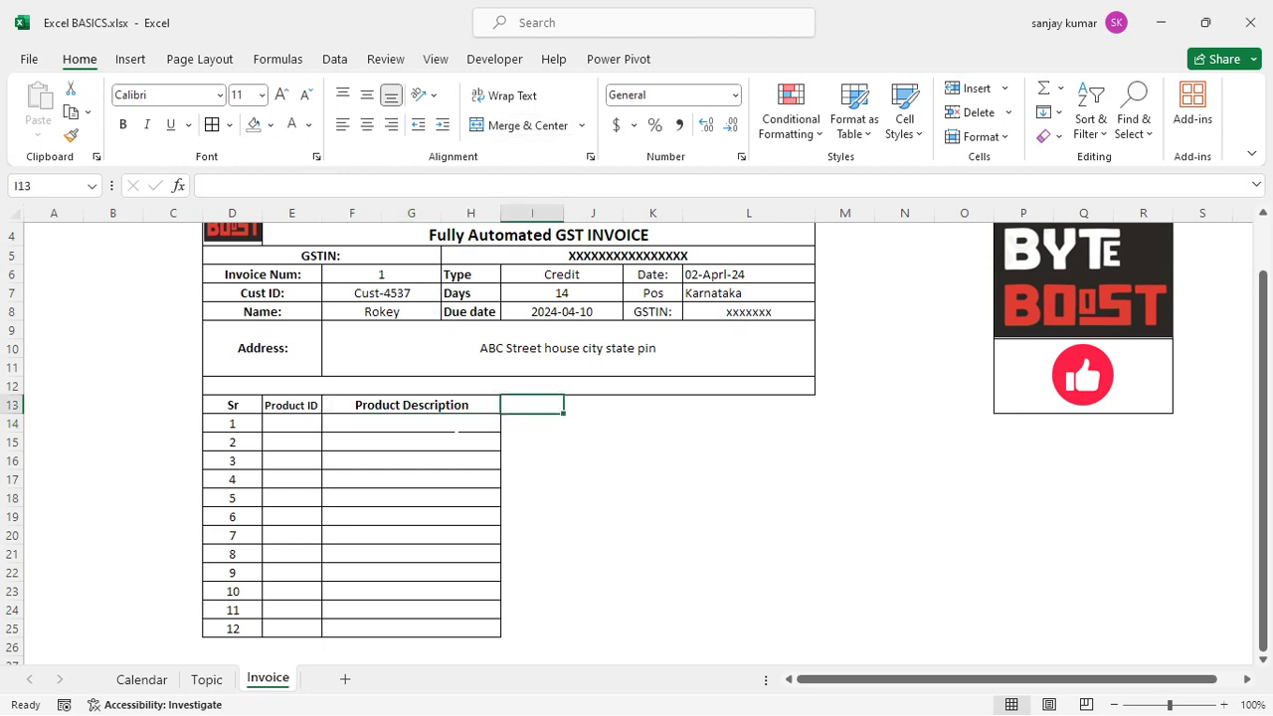
pyautogui.write('HSN')
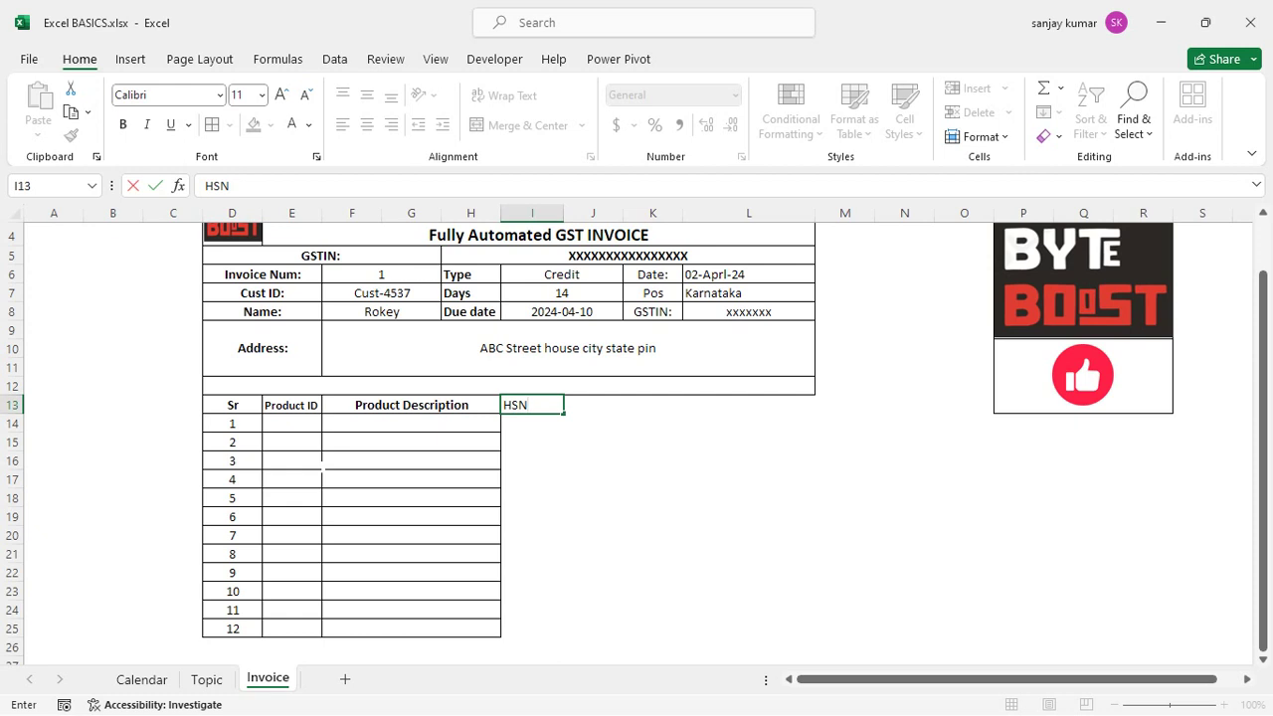
pyautogui.press('Return')
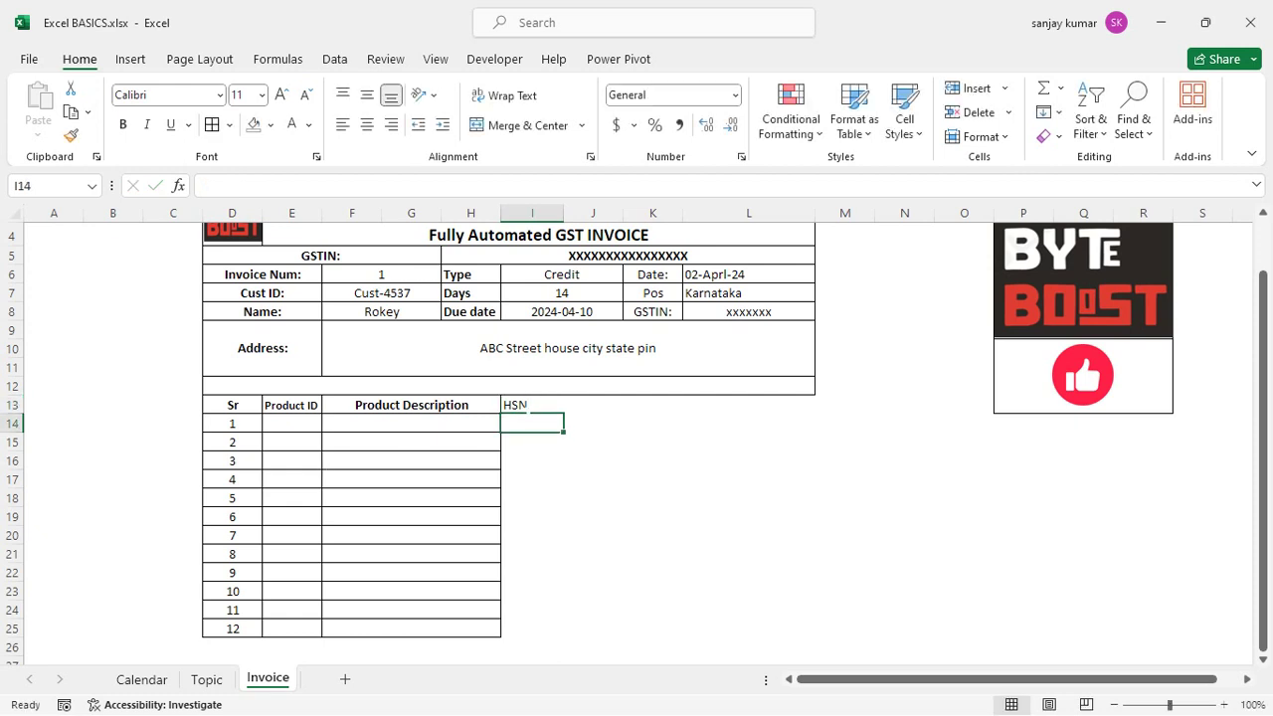
# - Apply all borders and center alignment to I13:I25 and make the HSN heading bold
pyautogui.click(529, 408)
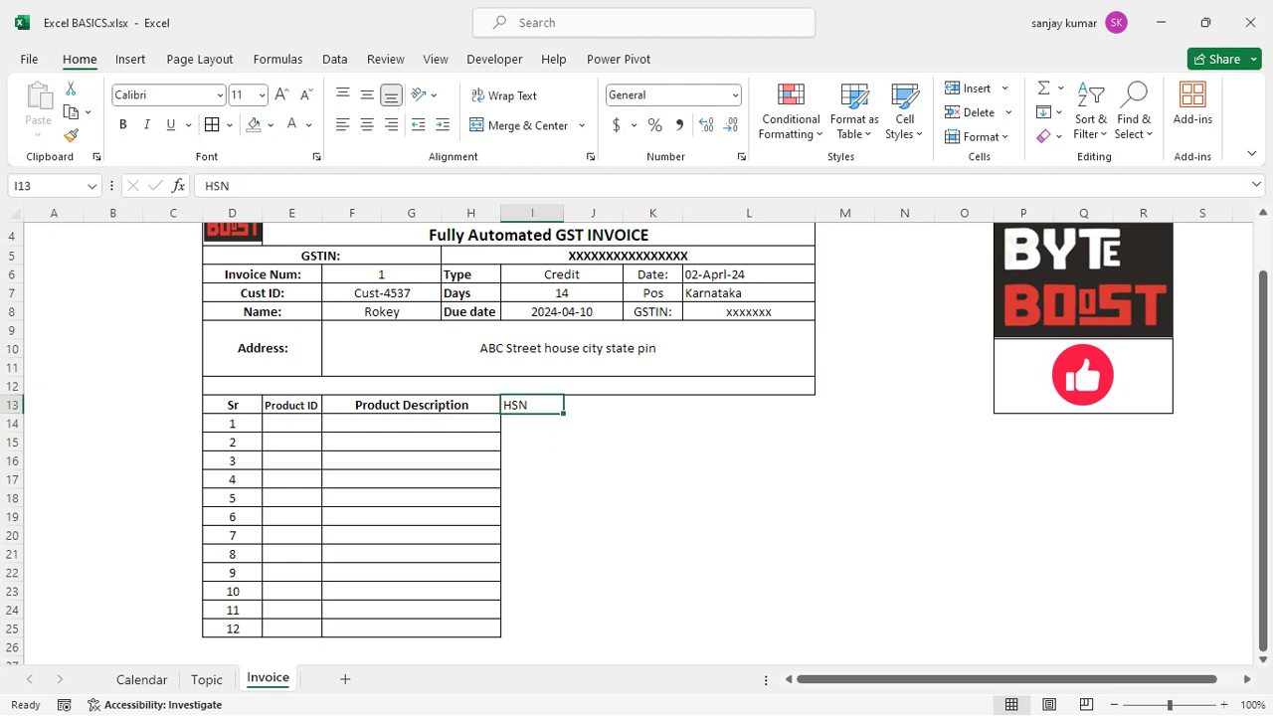
pyautogui.moveTo(529, 407); pyautogui.dragTo(553, 628)
pyautogui.click(212, 124)
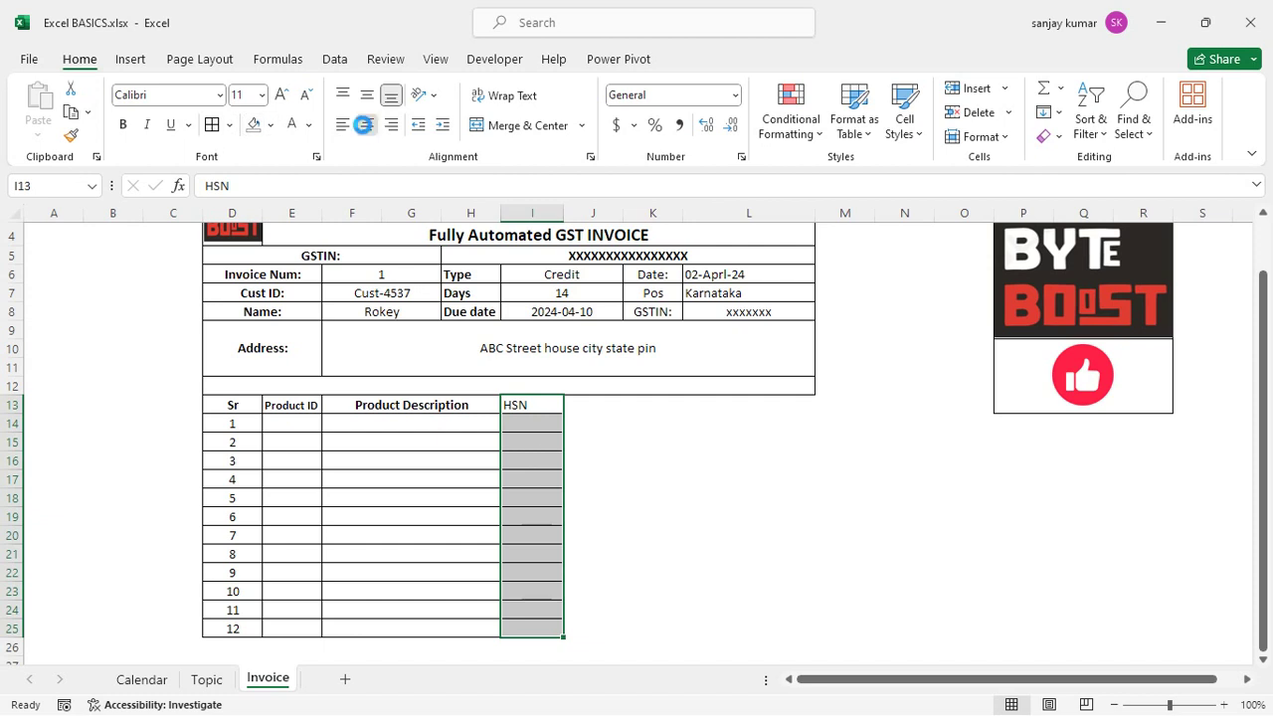
pyautogui.click(367, 125)
pyautogui.click(538, 405)
pyautogui.hotkey('ctrl', 'b')
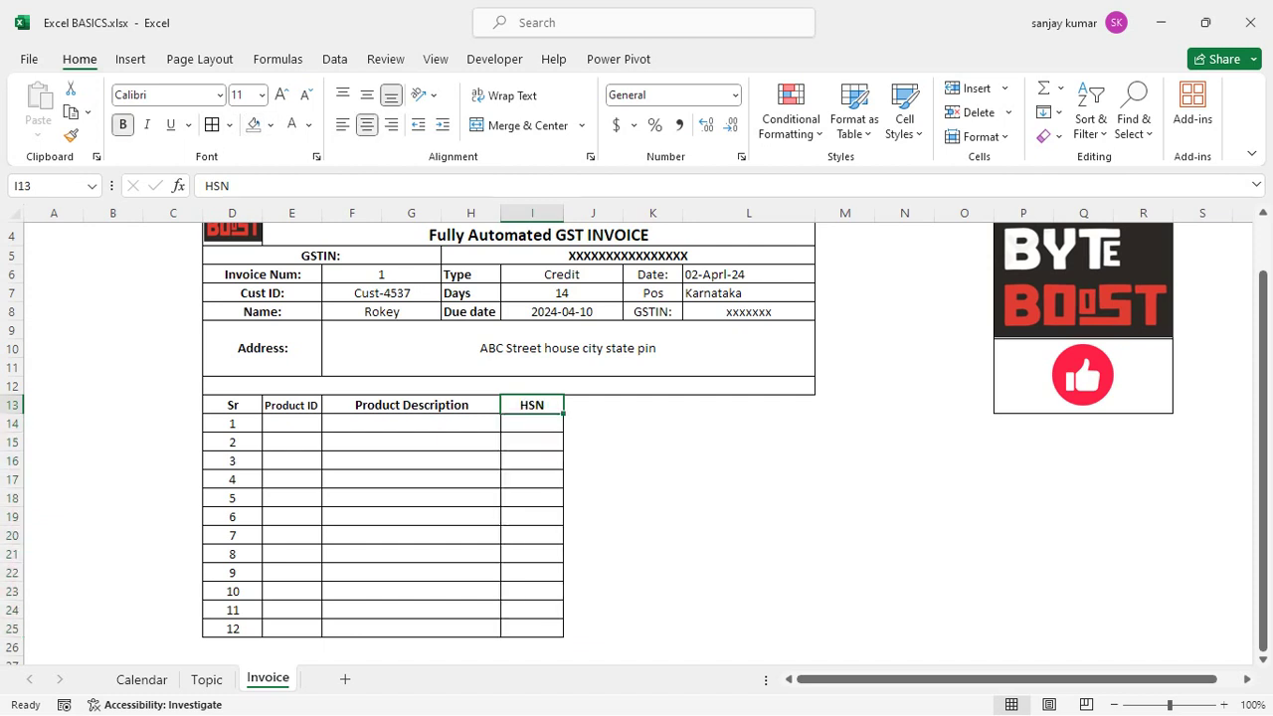
# - Enter the column heading "MRP" in J13 and make it bold
pyautogui.click(587, 425)
pyautogui.click(598, 408)
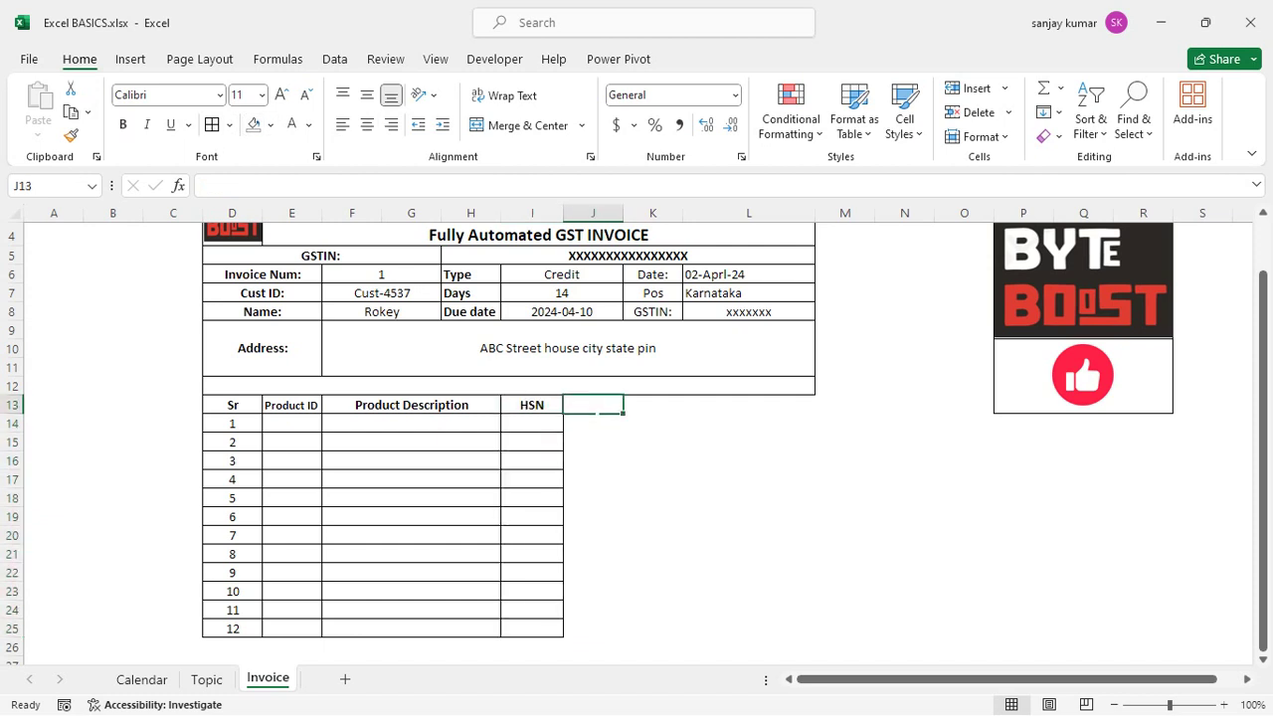
pyautogui.write('MRP')
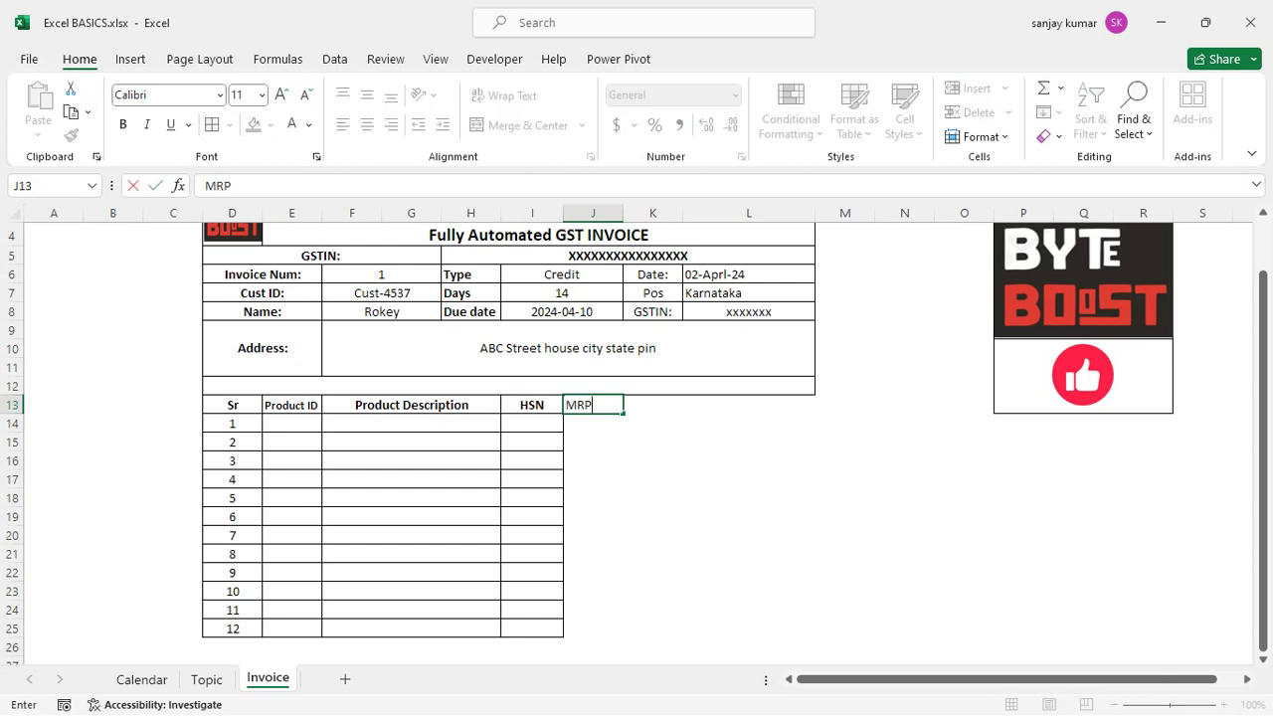
pyautogui.press('Return')
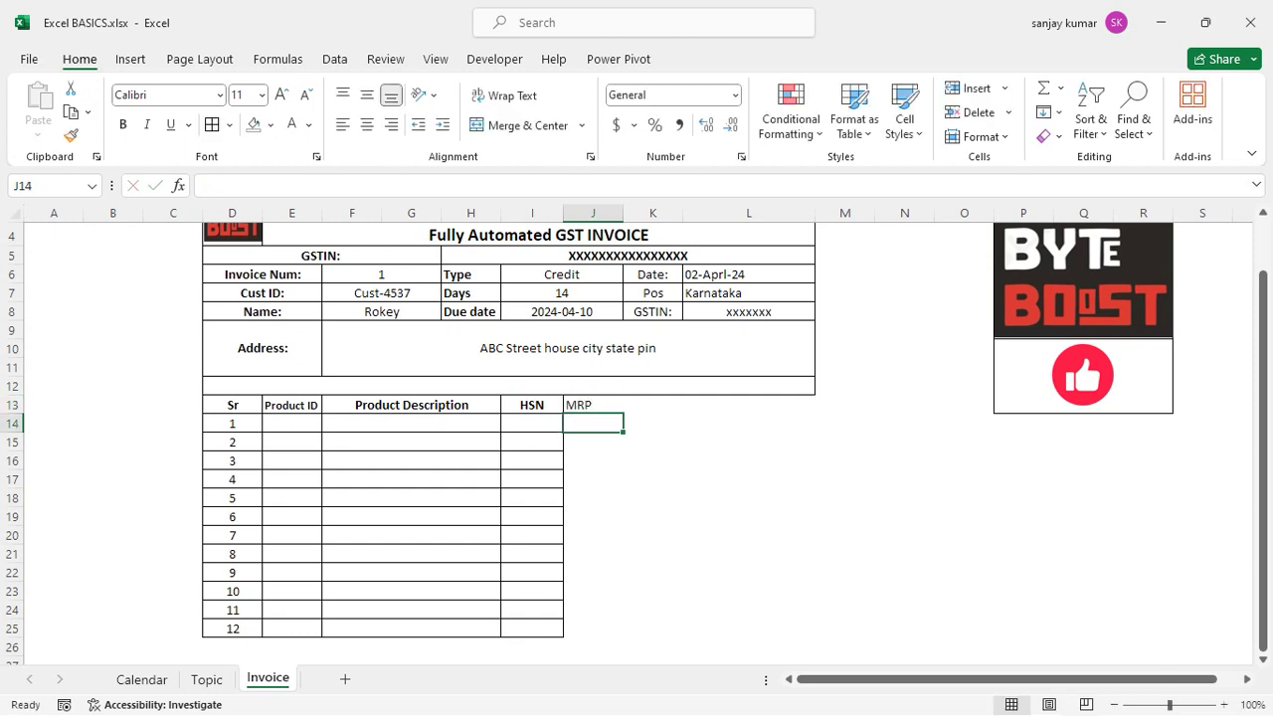
pyautogui.click(585, 406)
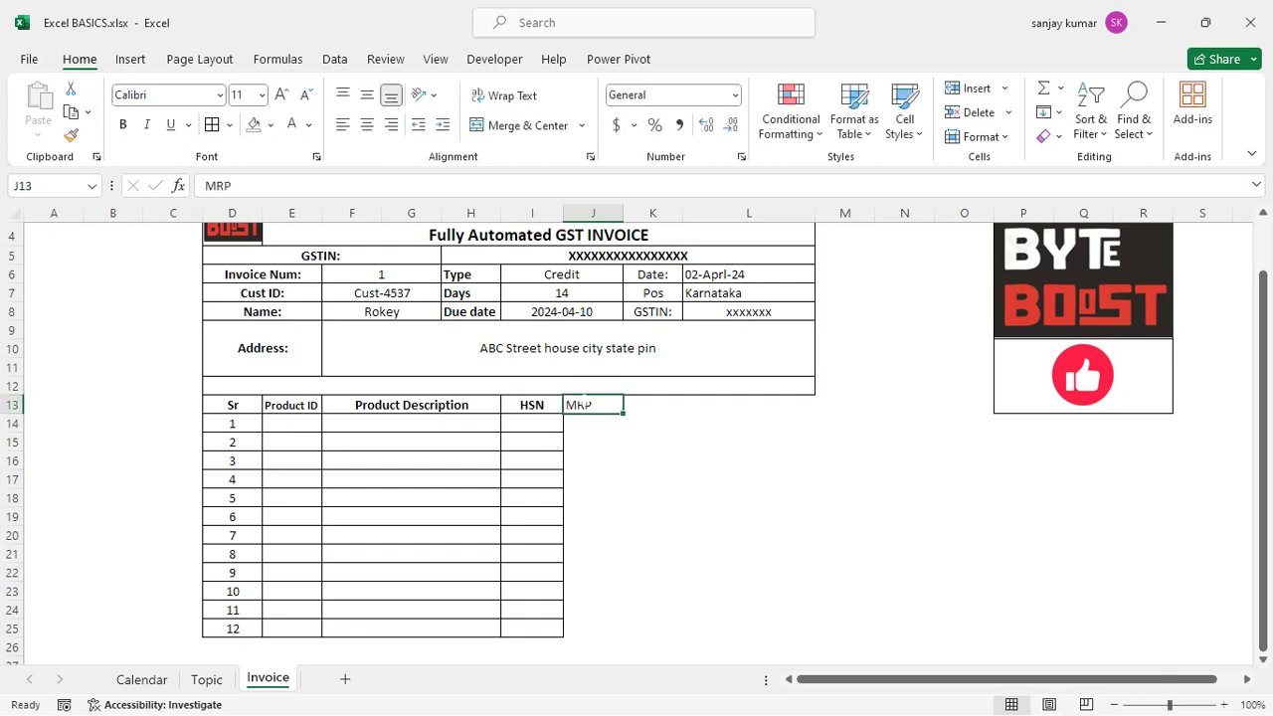
pyautogui.hotkey('ctrl', 'b')
# - Center the MRP column range J13:J25 and apply all borders to it
pyautogui.click(652, 444)
pyautogui.click(580, 404)
pyautogui.moveTo(587, 406); pyautogui.dragTo(605, 617)
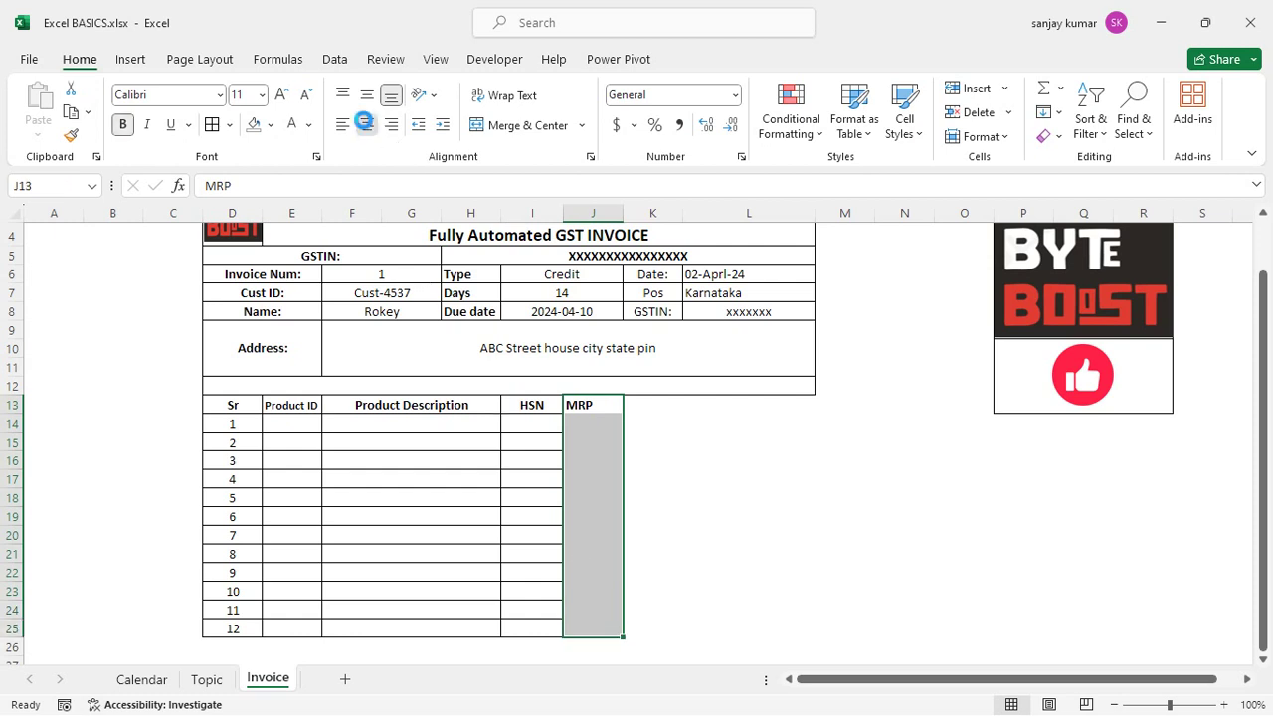
pyautogui.click(367, 124)
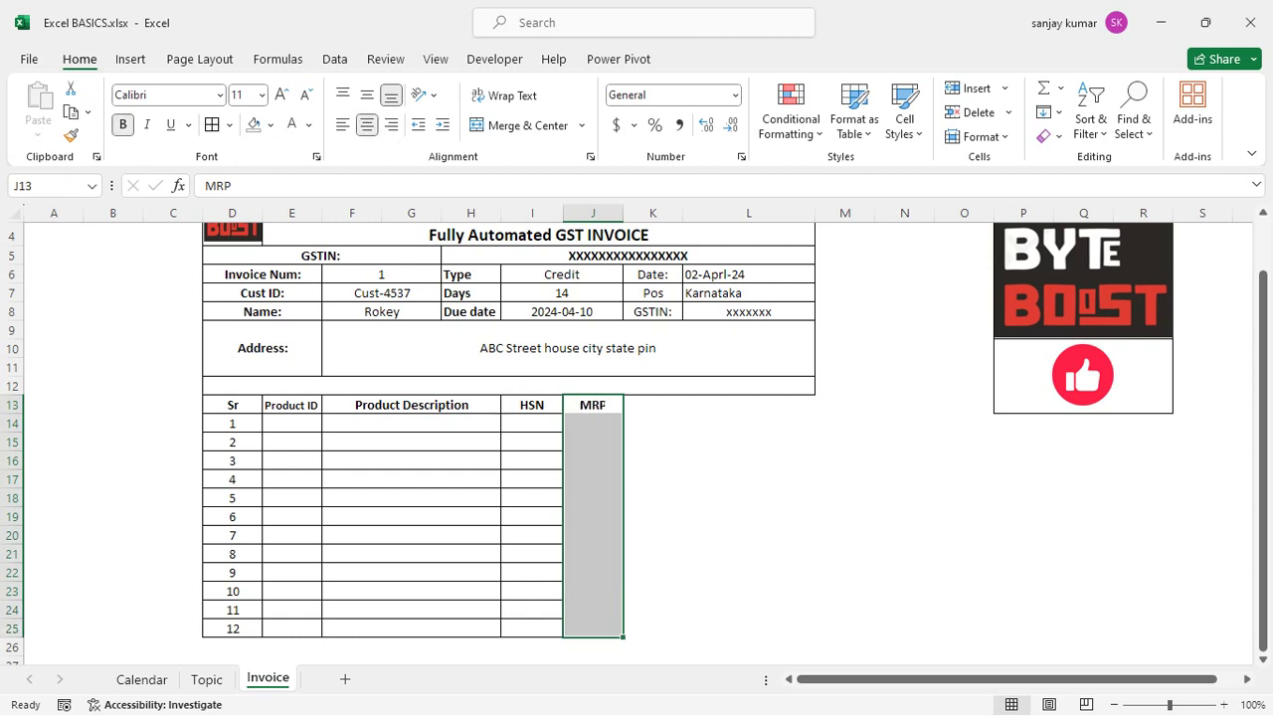
pyautogui.click(212, 125)
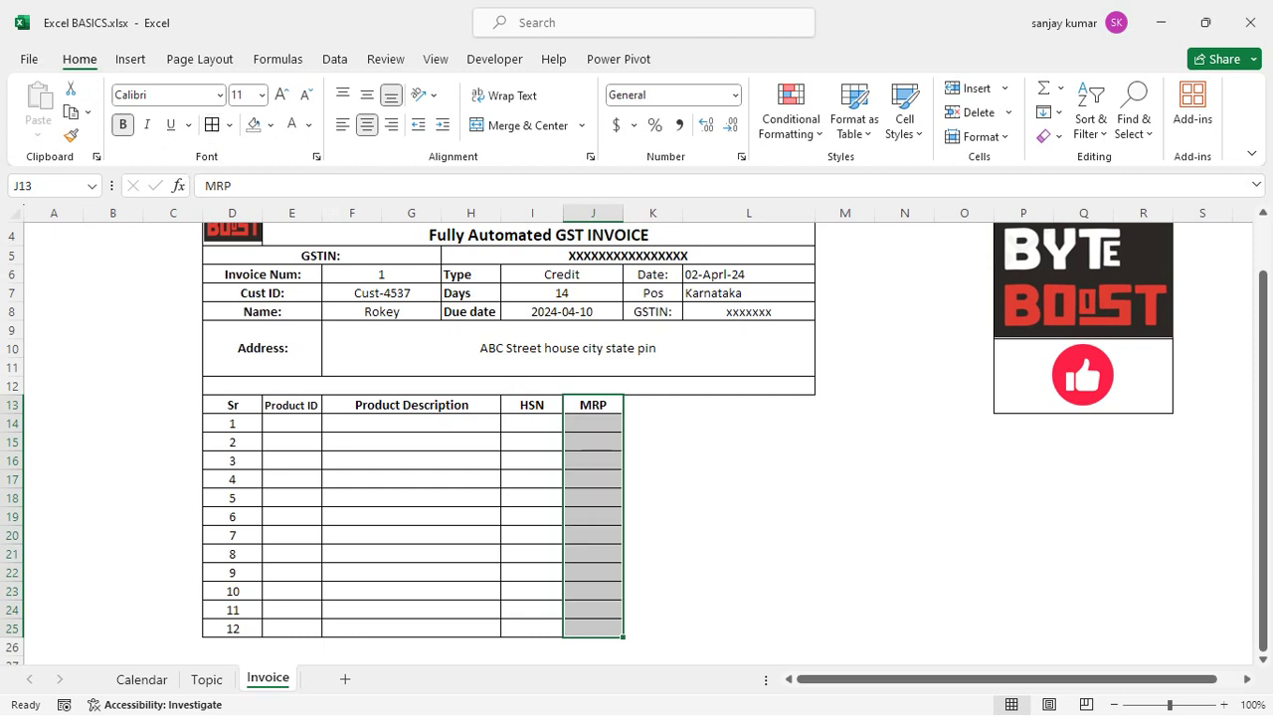
# - Enter the column headings "Qty" in K13 and "Taxable Value" in L13
pyautogui.click(653, 405)
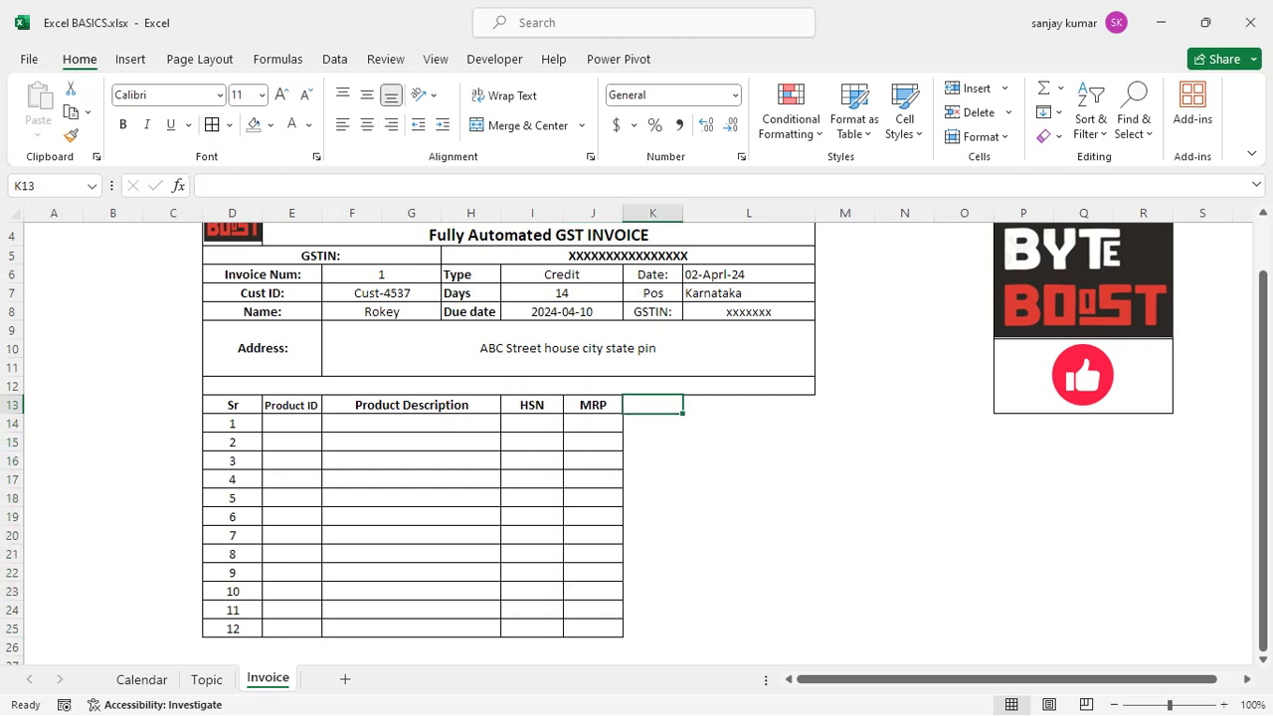
pyautogui.write('Qty')
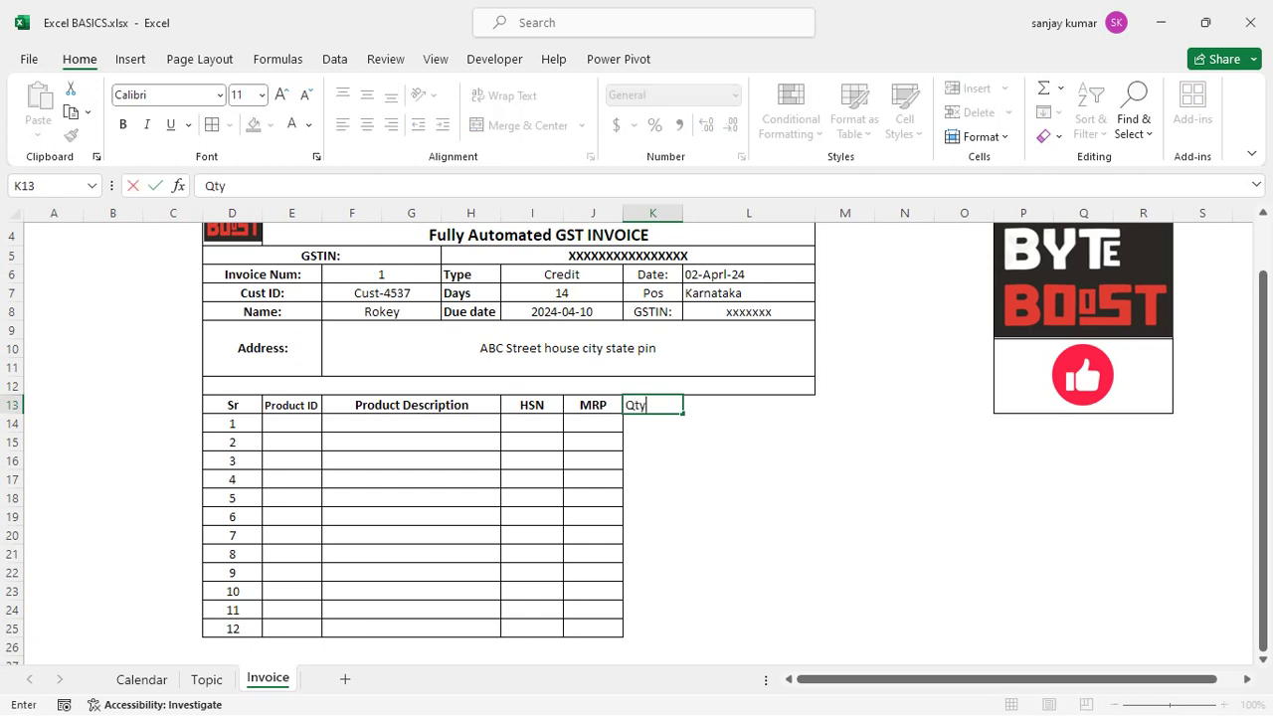
pyautogui.press('Return')
pyautogui.press('Up')
pyautogui.press('Right')
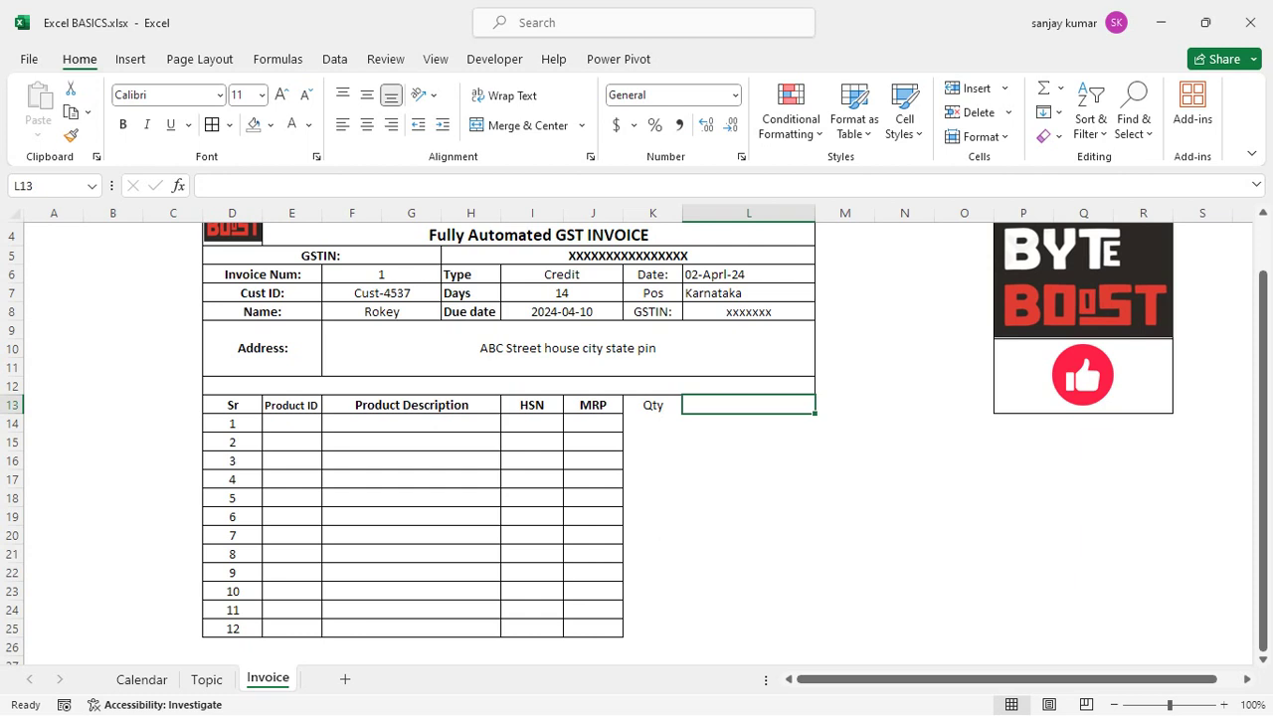
pyautogui.write('Ta')
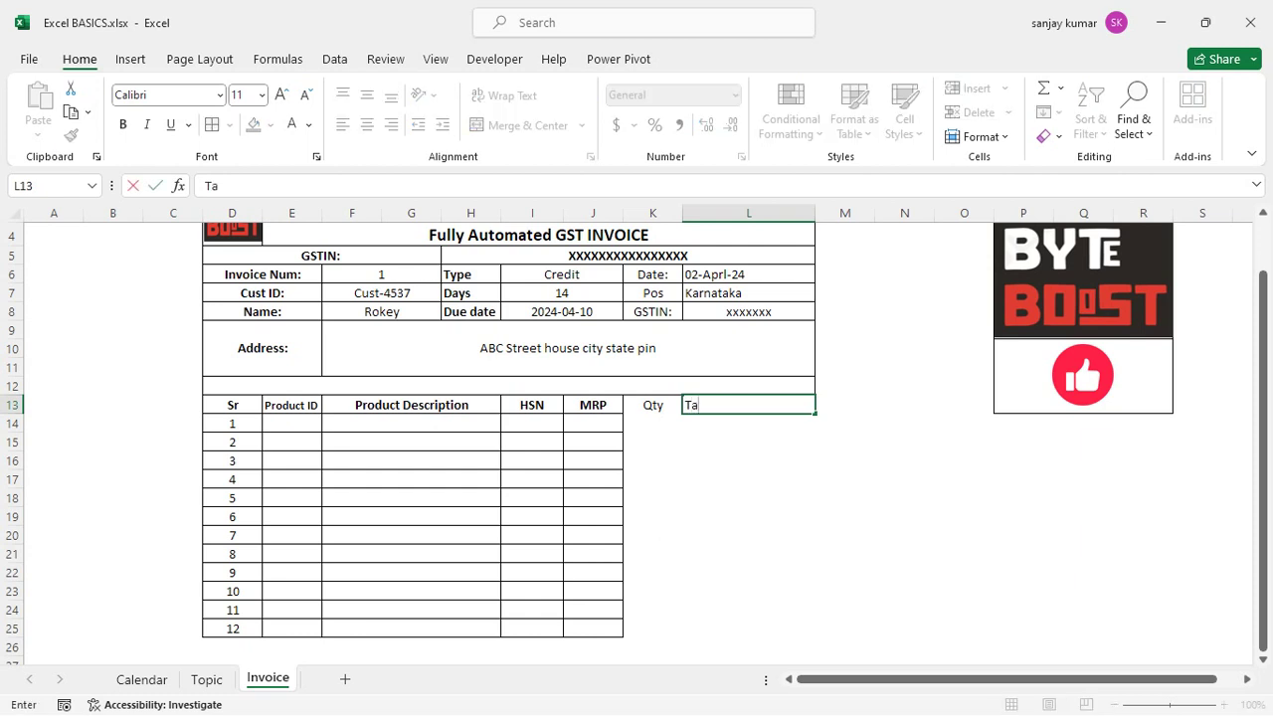
pyautogui.write('xable Value')
pyautogui.press('Return')
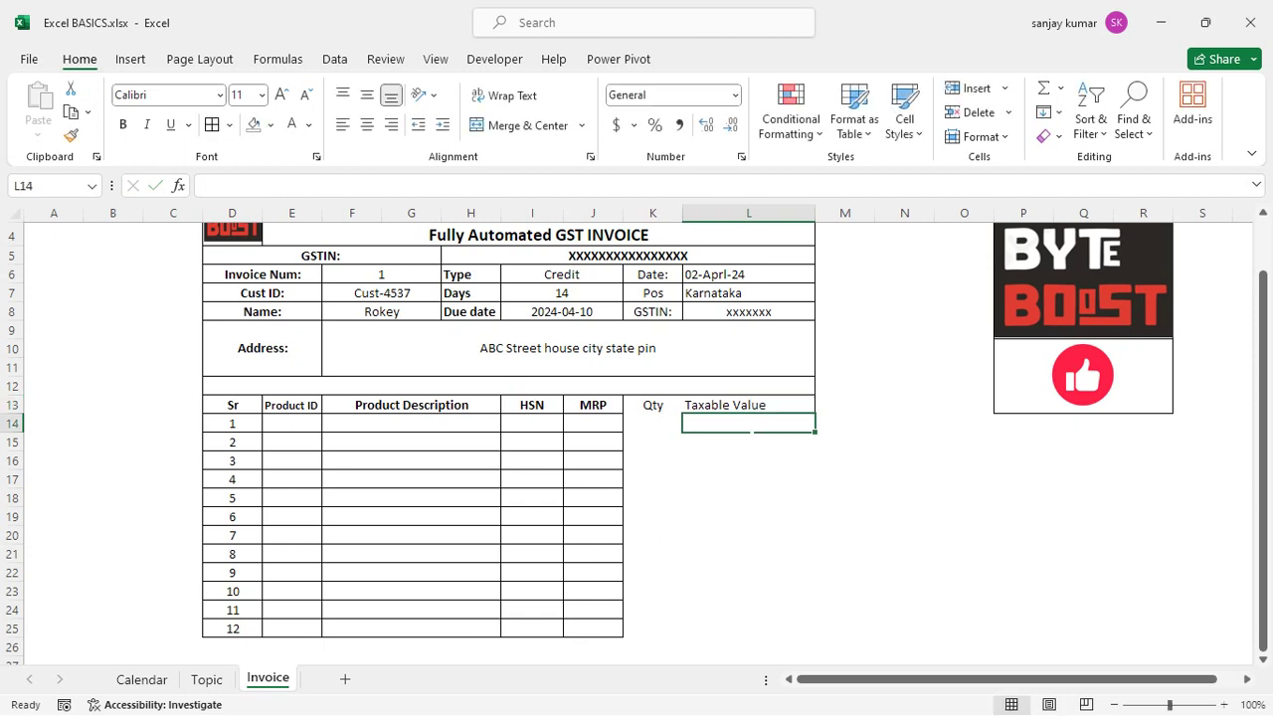
# - Insert three new columns at M:O, directly after the Taxable Value column
pyautogui.click(848, 214)
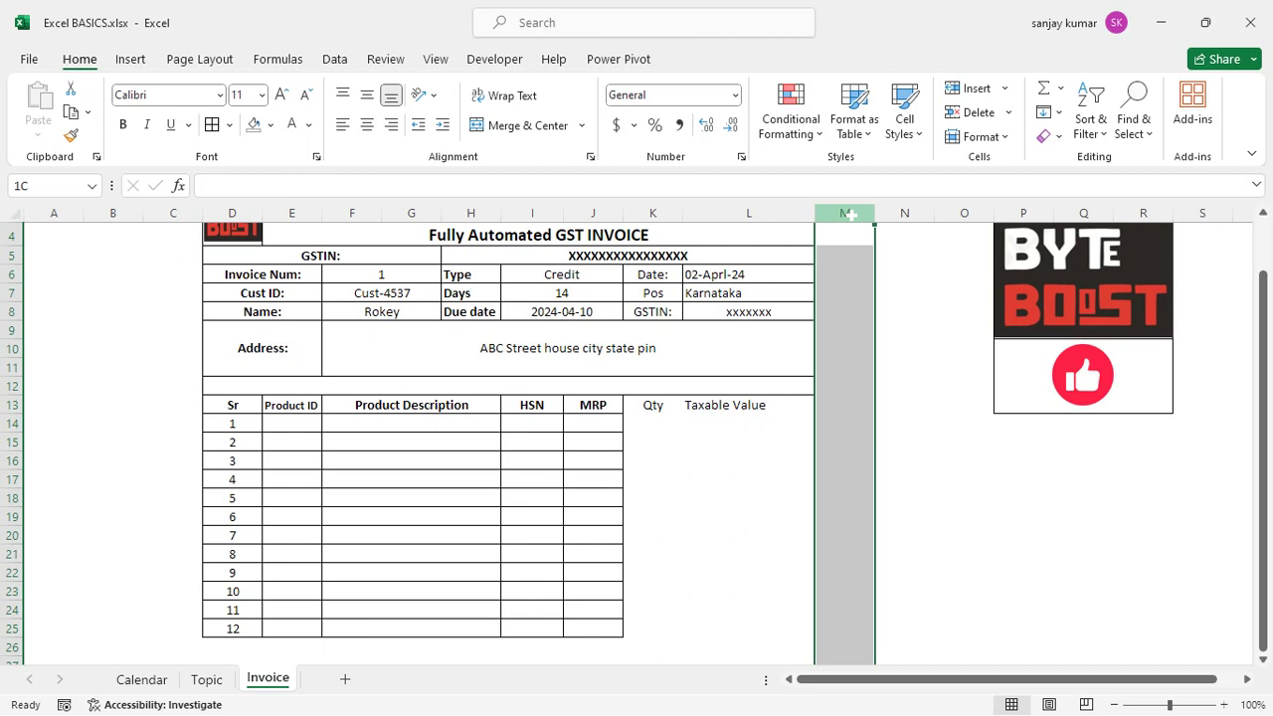
pyautogui.moveTo(848, 214); pyautogui.dragTo(967, 213)
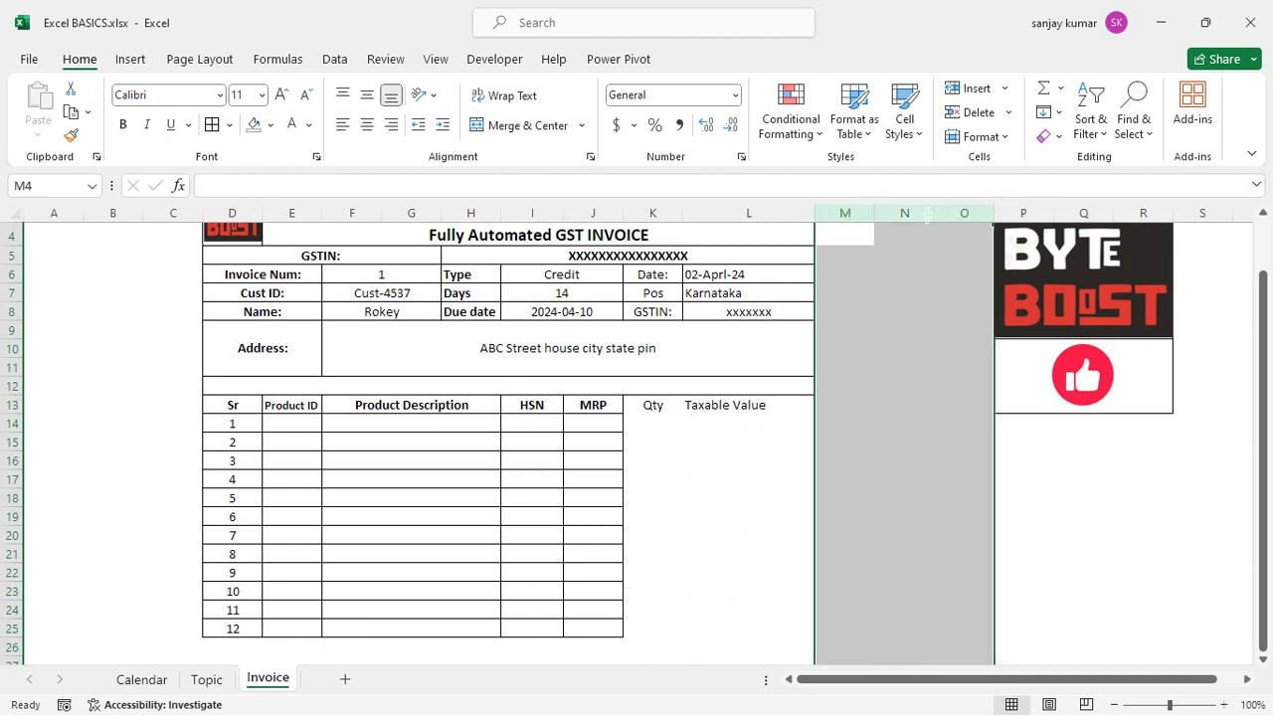
pyautogui.rightClick(844, 214)
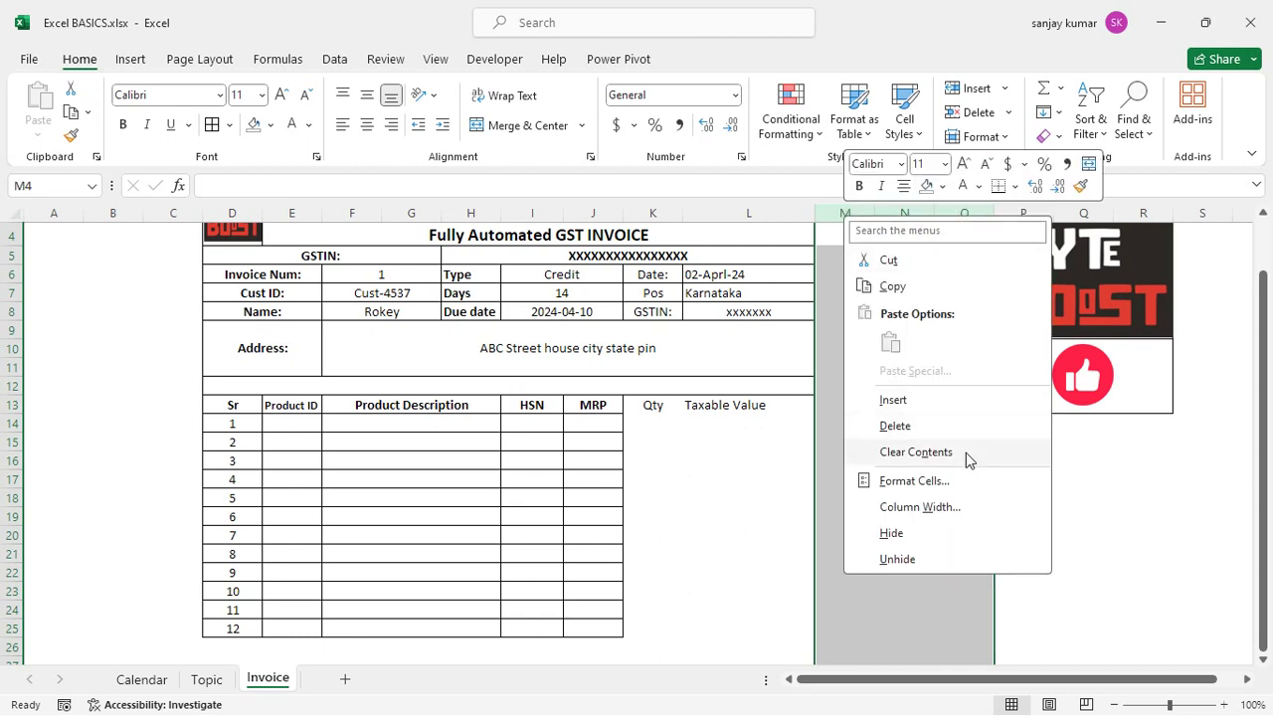
pyautogui.click(894, 400)
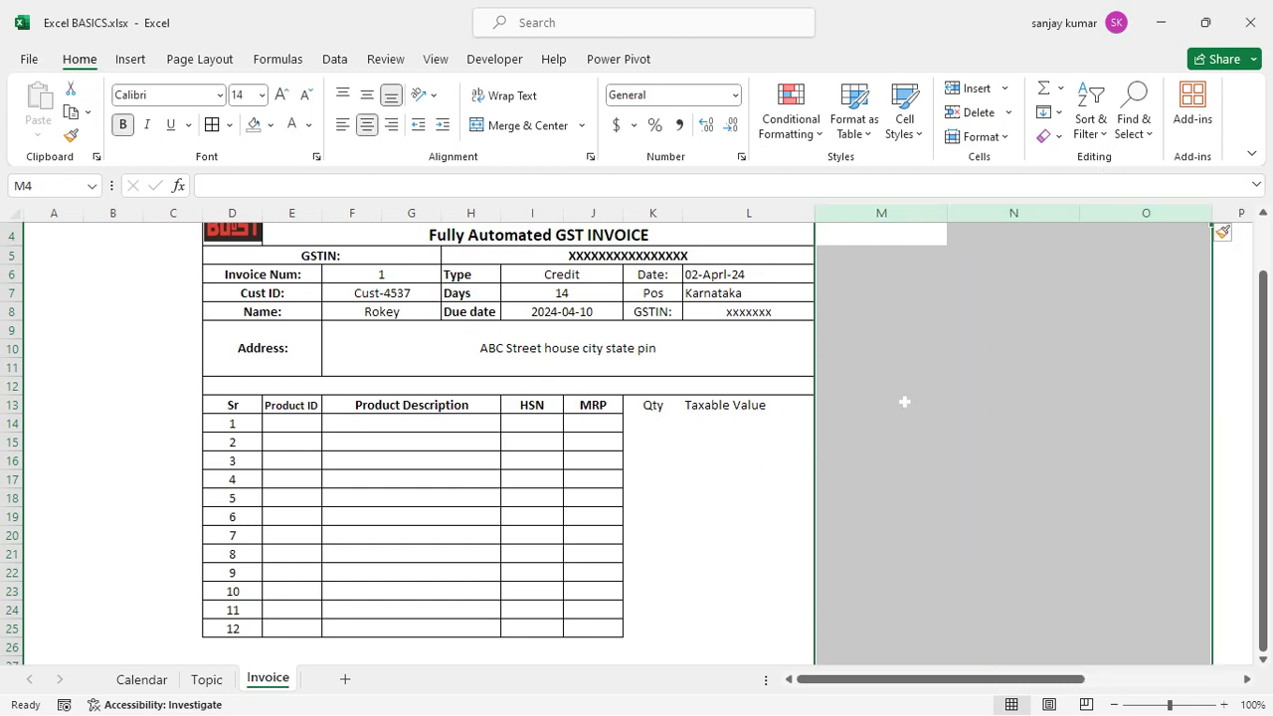
pyautogui.click(891, 444)
# - Apply all borders to K13:O25 and narrow column M
pyautogui.moveTo(955, 679); pyautogui.dragTo(1072, 679)
pyautogui.scroll(1, 861, 227)
pyautogui.scroll(-2, 861, 304)
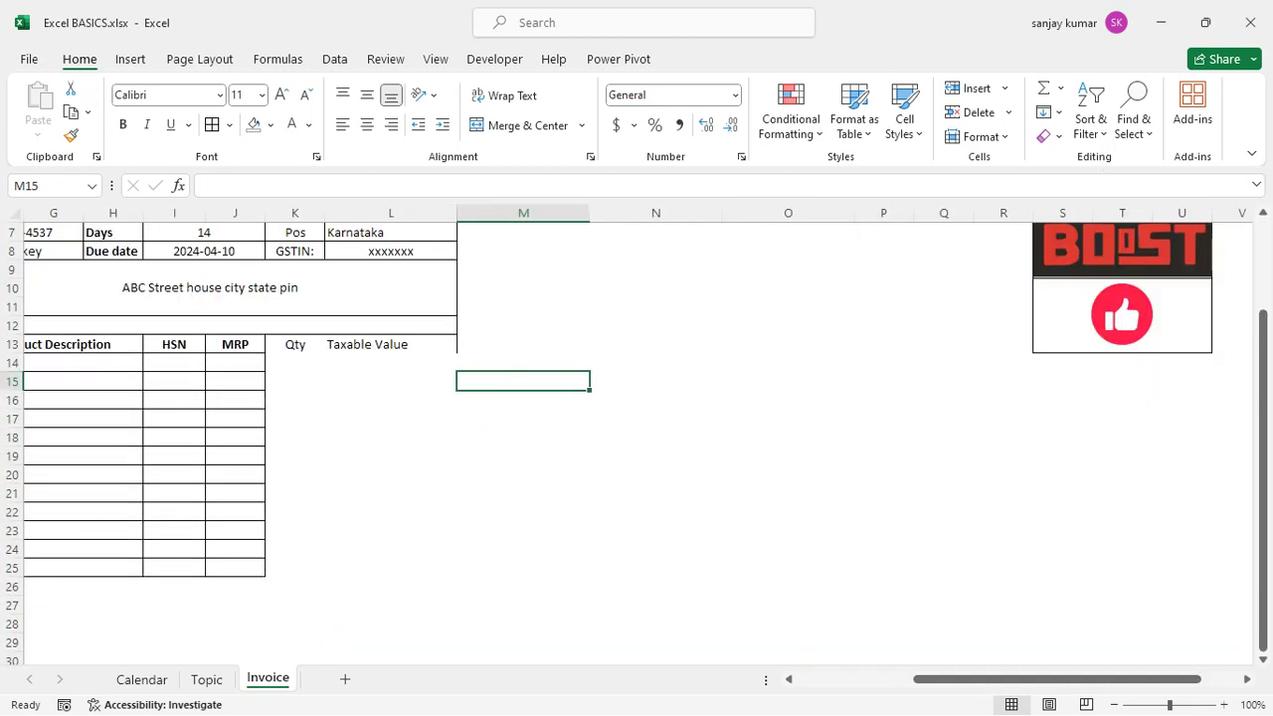
pyautogui.scroll(2, 864, 232)
pyautogui.moveTo(294, 481); pyautogui.dragTo(738, 634)
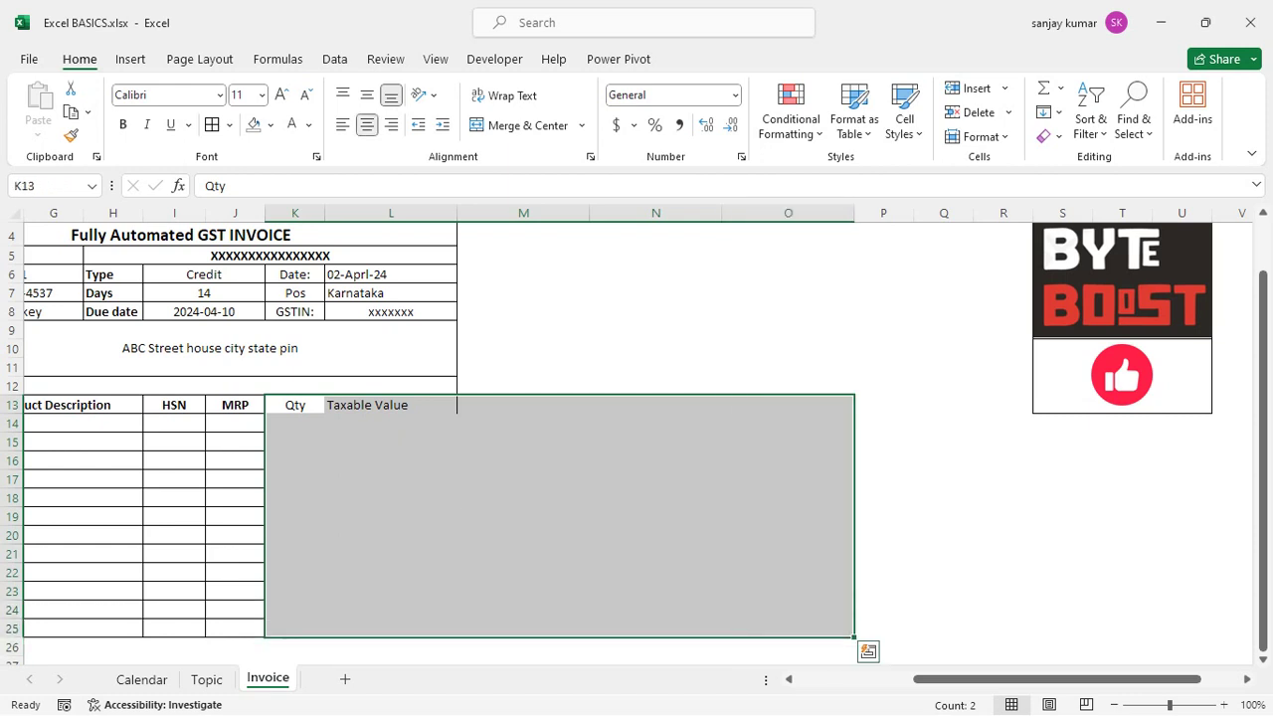
pyautogui.click(212, 126)
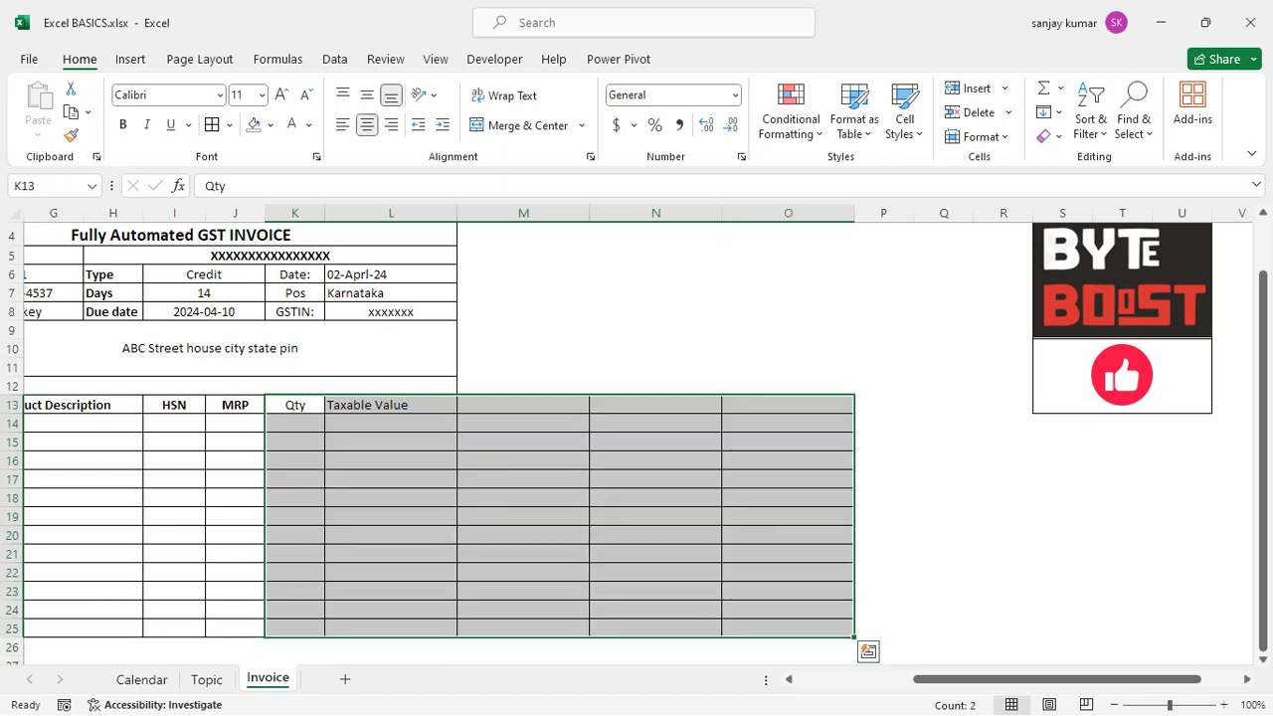
pyautogui.moveTo(592, 212); pyautogui.dragTo(513, 213)
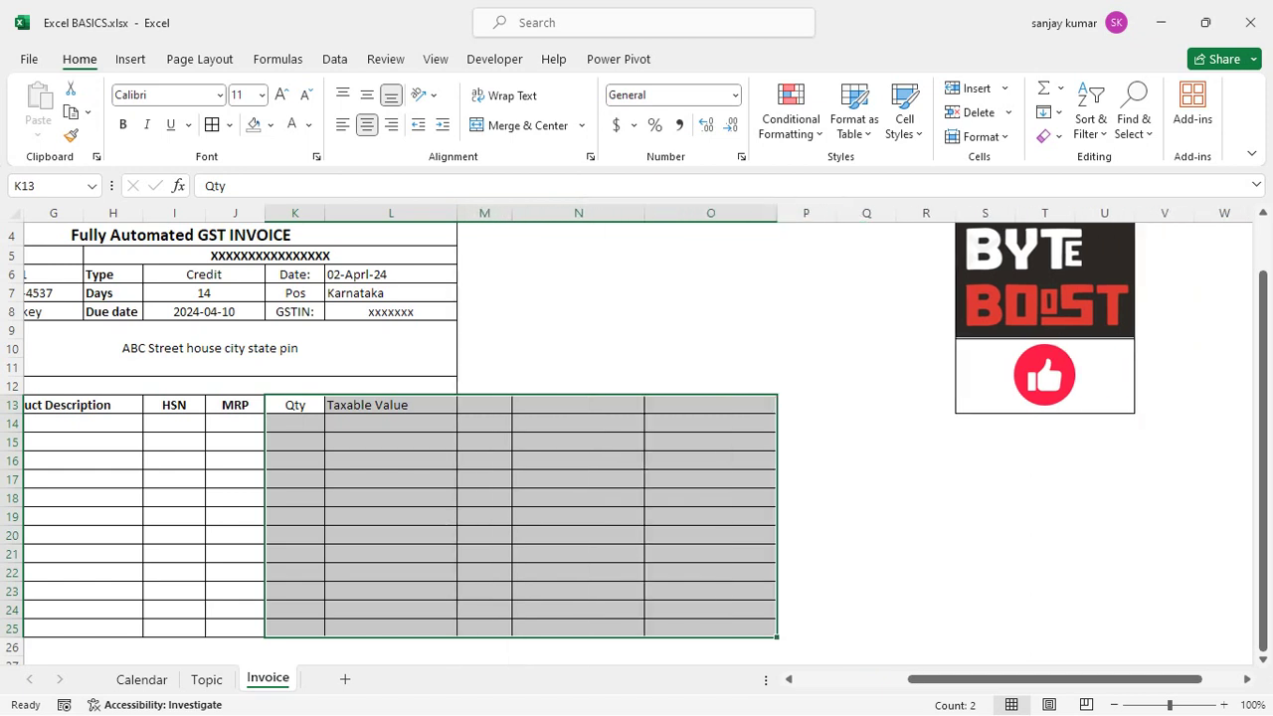
# - Narrow columns N and O to about the width of column M
pyautogui.moveTo(645, 213); pyautogui.dragTo(562, 218)
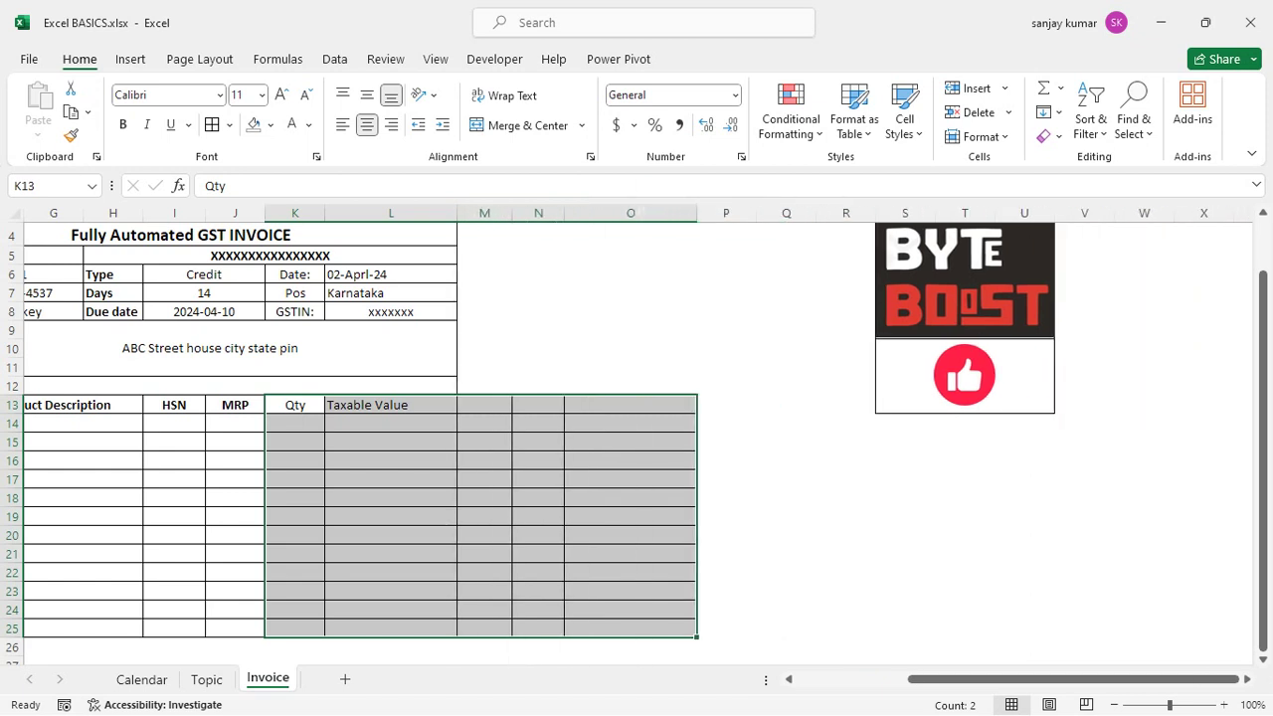
pyautogui.moveTo(696, 213); pyautogui.dragTo(614, 212)
pyautogui.scroll(1, 614, 298)
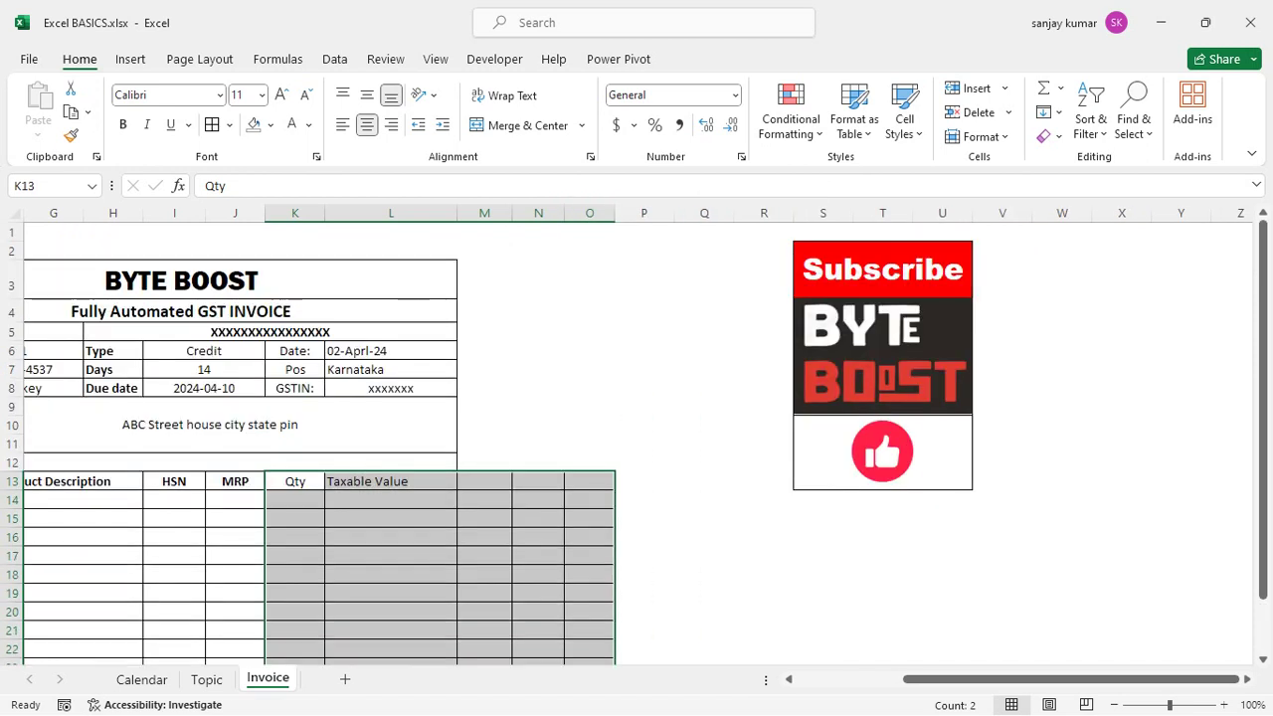
# - Apply all borders to the invoice header block D3:O12, including the new columns M:O
pyautogui.moveTo(484, 283); pyautogui.dragTo(15, 376)
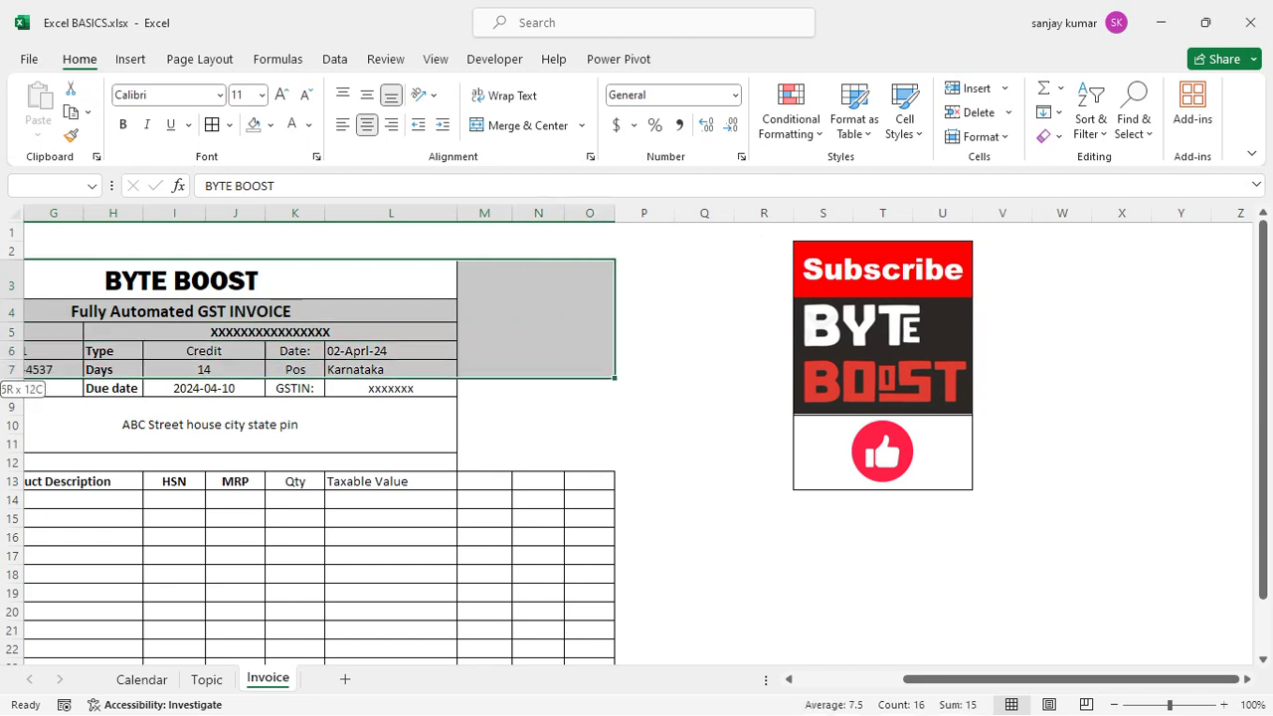
pyautogui.moveTo(596, 374); pyautogui.dragTo(595, 462)
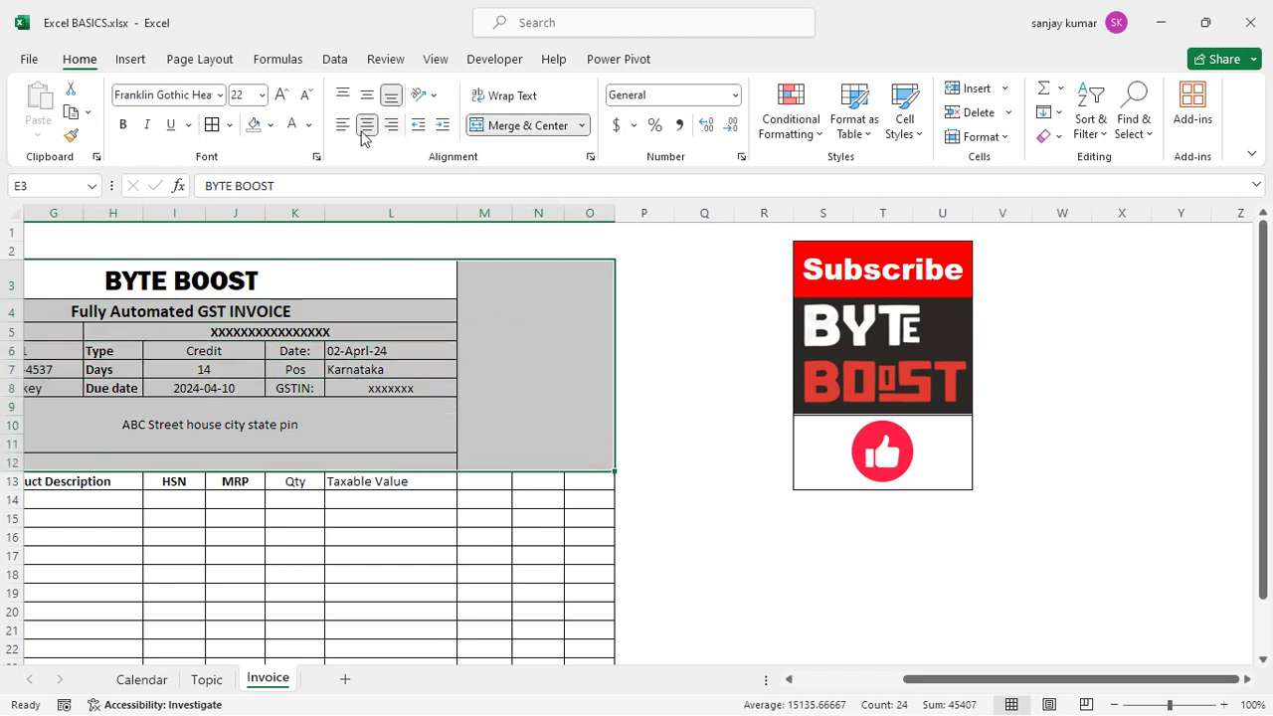
pyautogui.click(212, 125)
pyautogui.click(551, 412)
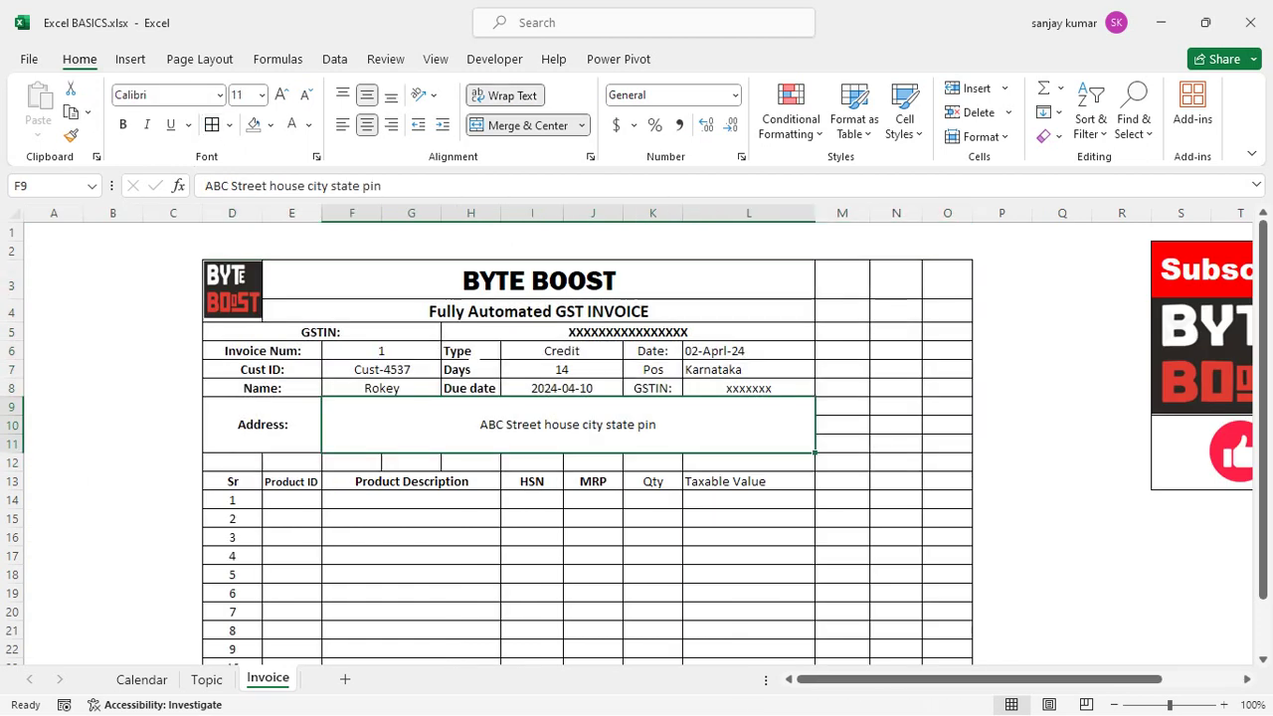
# - Unmerge the "Fully Automated GST INVOICE" row, and merge and center the BYTE BOOST title across E3:O3
pyautogui.moveTo(799, 311); pyautogui.dragTo(930, 311)
pyautogui.click(527, 125)
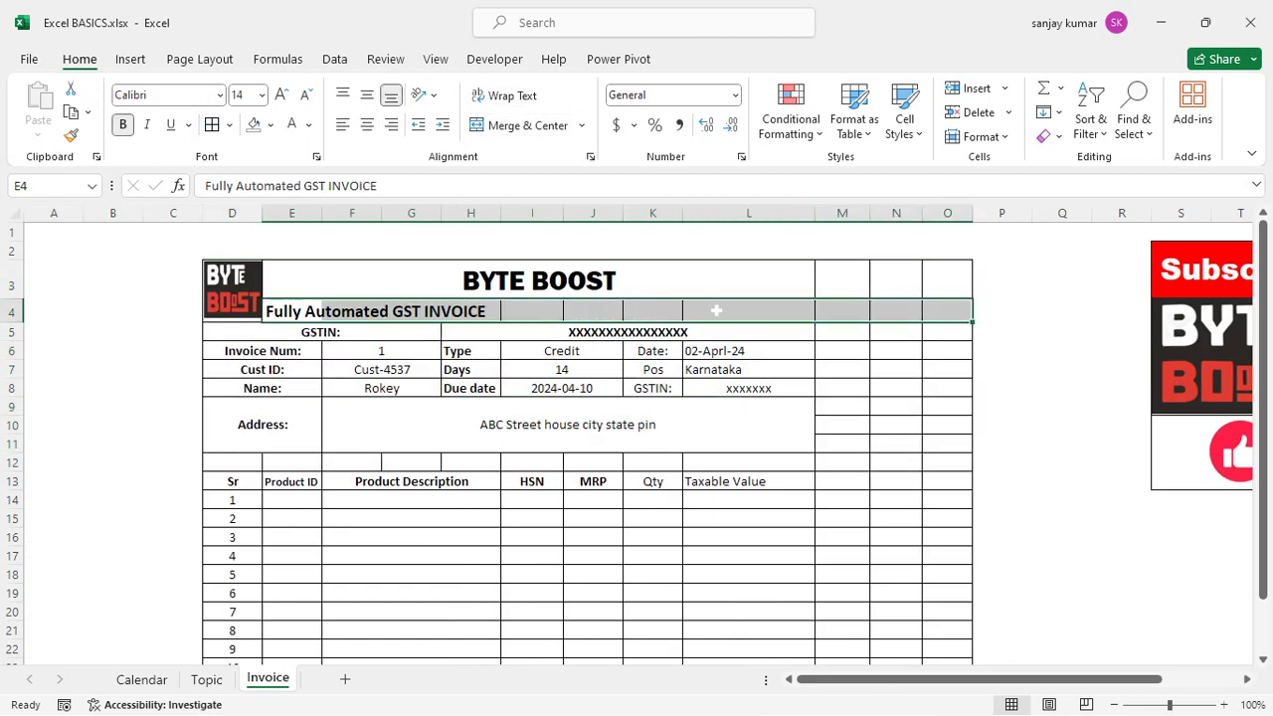
pyautogui.click(715, 283)
pyautogui.moveTo(811, 283); pyautogui.dragTo(950, 280)
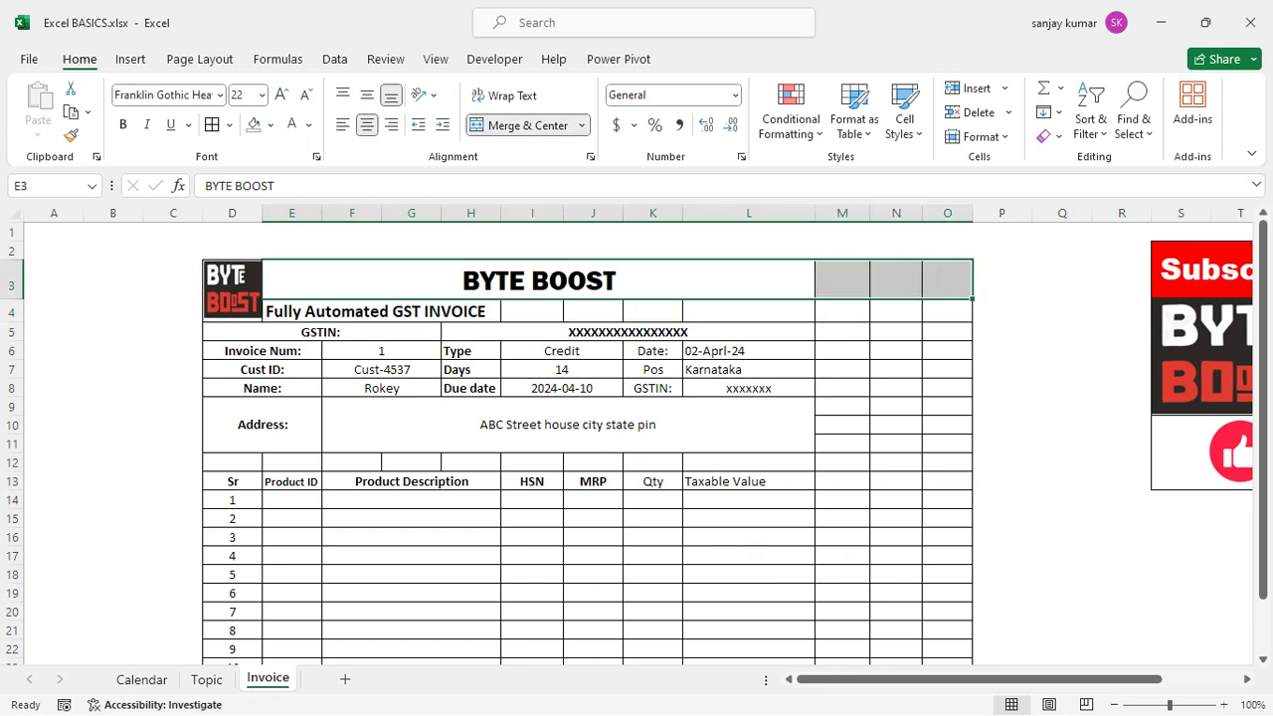
pyautogui.click(527, 125)
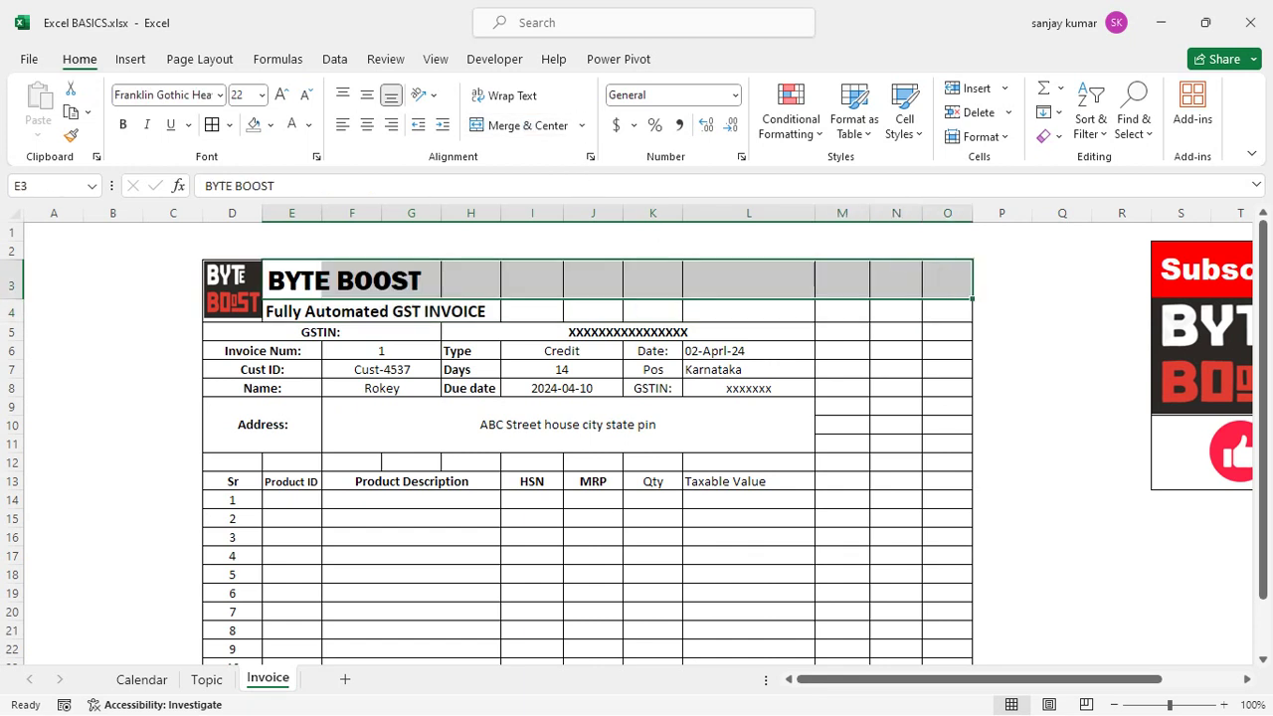
pyautogui.click(527, 126)
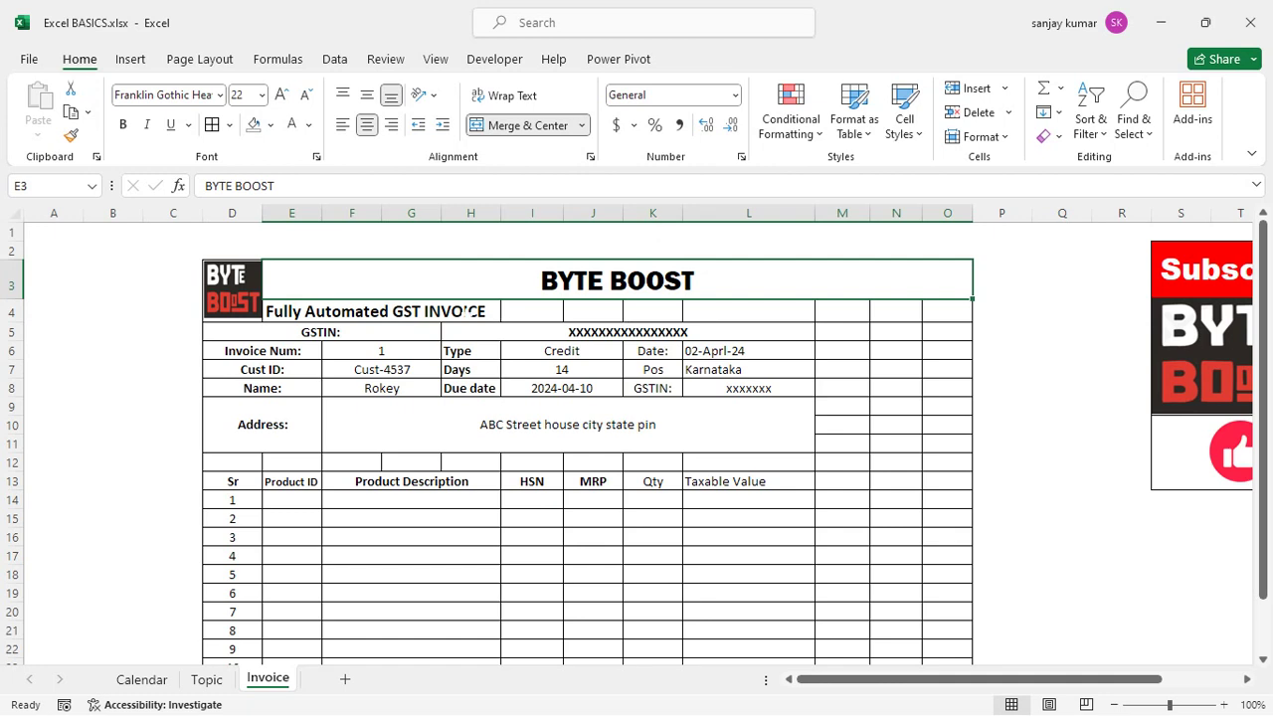
# - Merge and center the "Fully Automated GST INVOICE" subtitle across E4:O4
pyautogui.moveTo(411, 311); pyautogui.dragTo(651, 311)
pyautogui.click(249, 308)
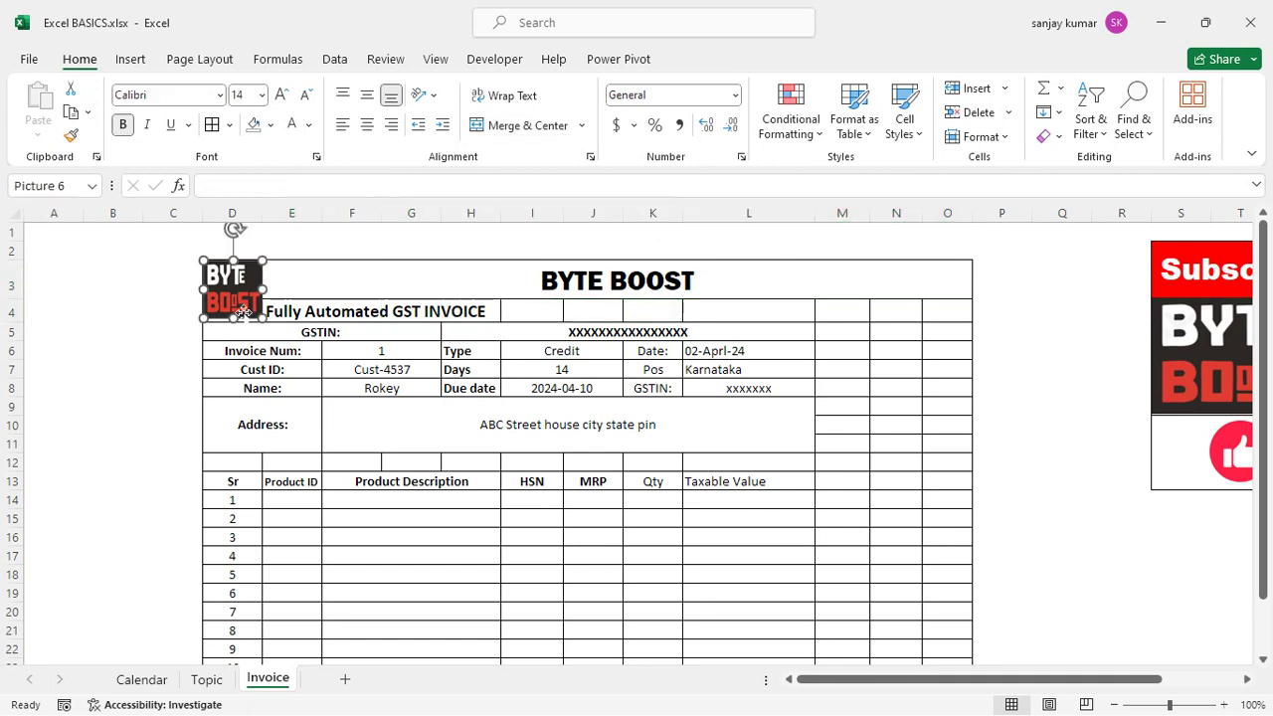
pyautogui.moveTo(283, 311); pyautogui.dragTo(945, 311)
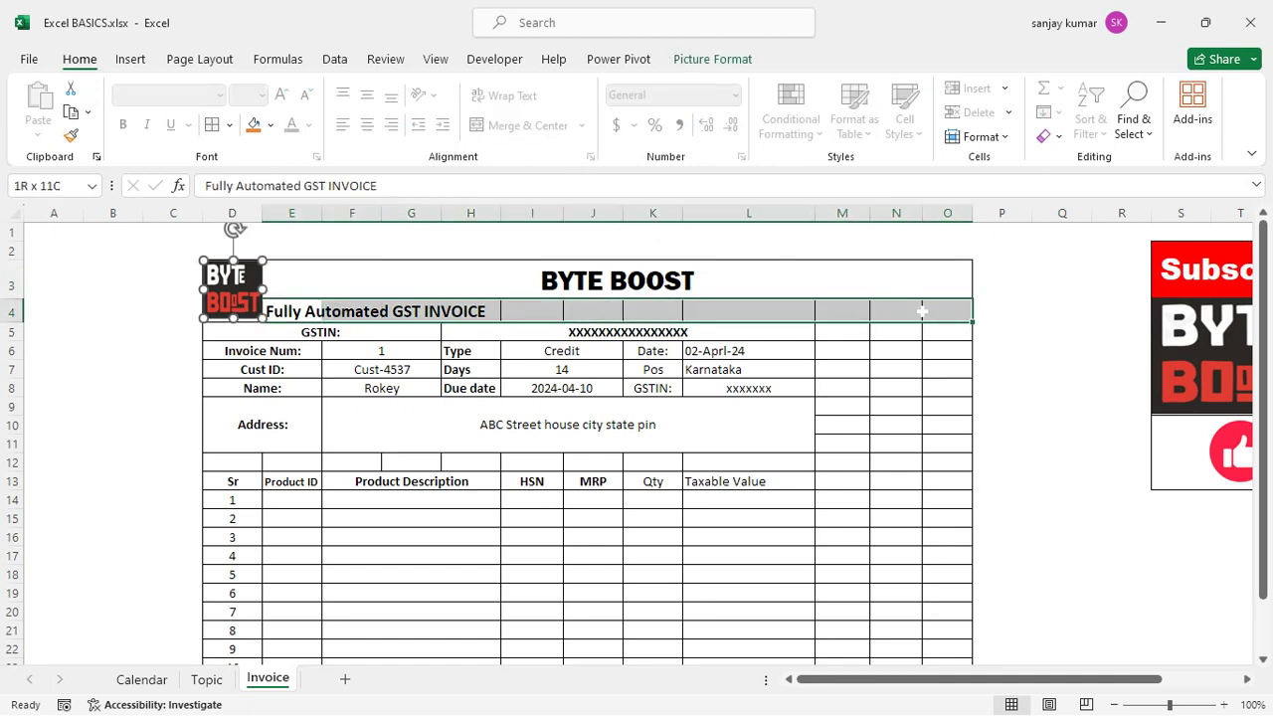
pyautogui.click(527, 125)
pyautogui.click(843, 407)
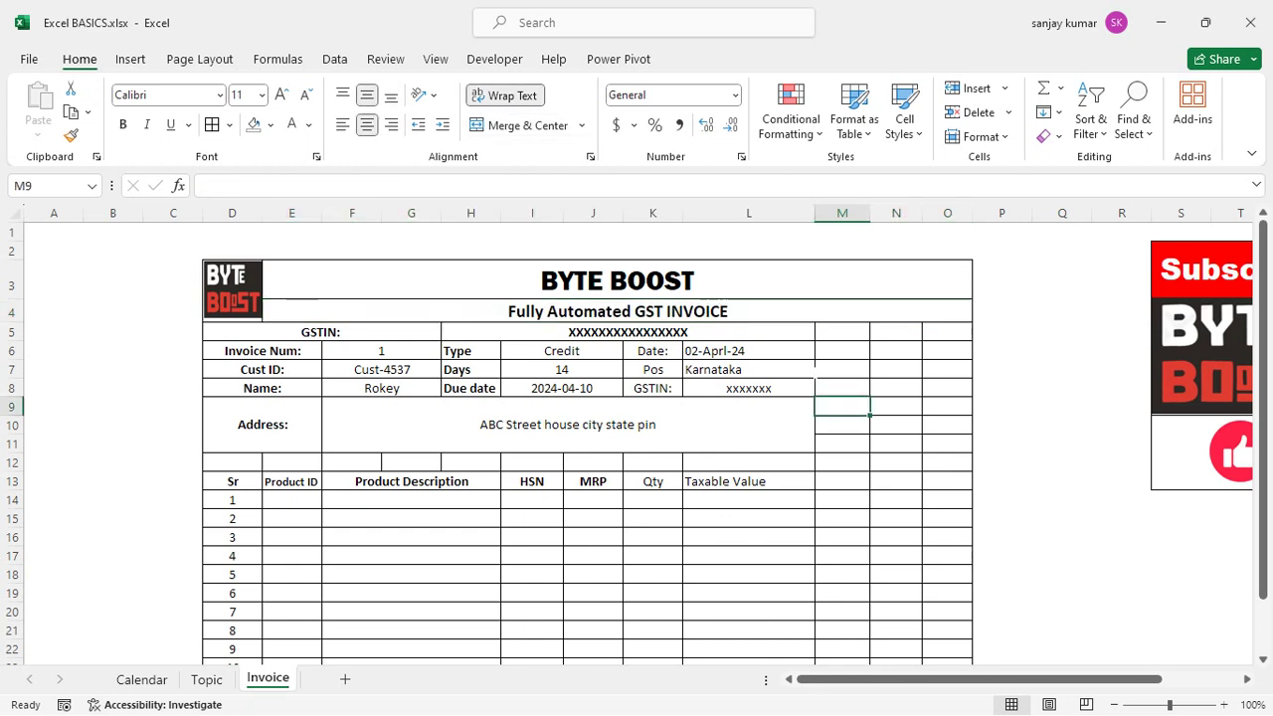
# - Merge and center the company GSTIN value across H5:O5 and the Pos value across L7:O7
pyautogui.moveTo(627, 332); pyautogui.dragTo(949, 332)
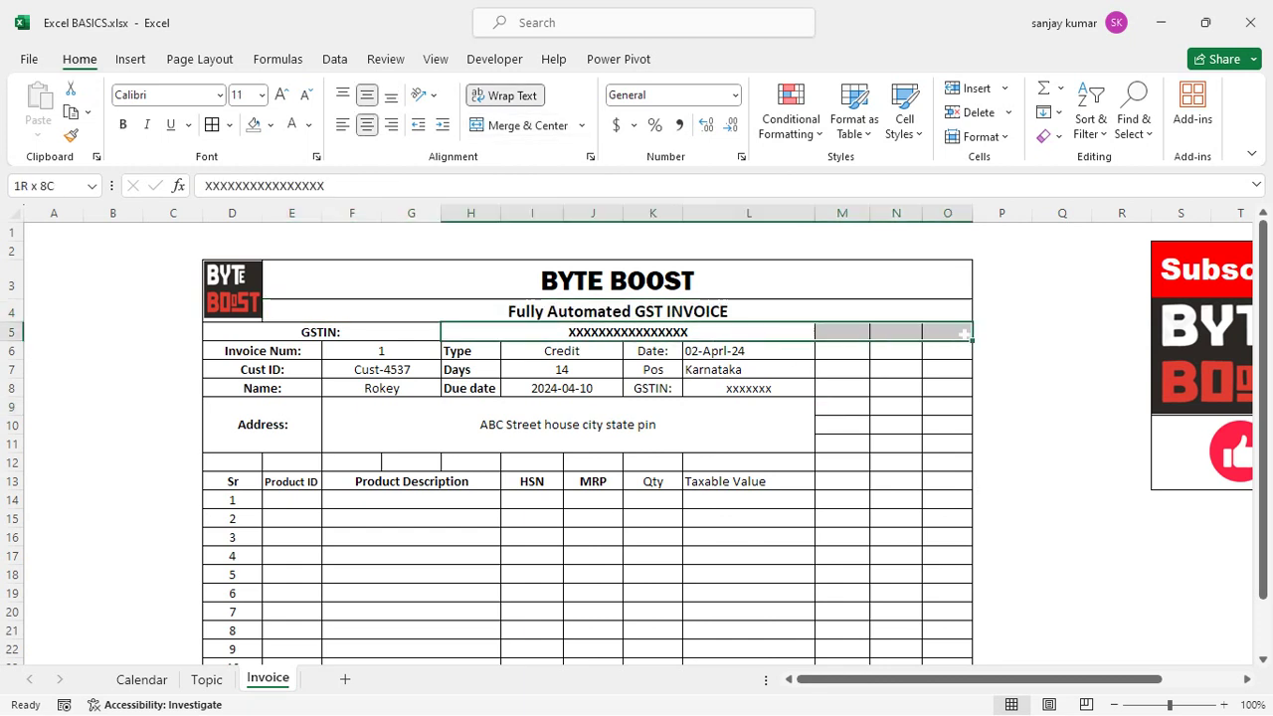
pyautogui.click(497, 130)
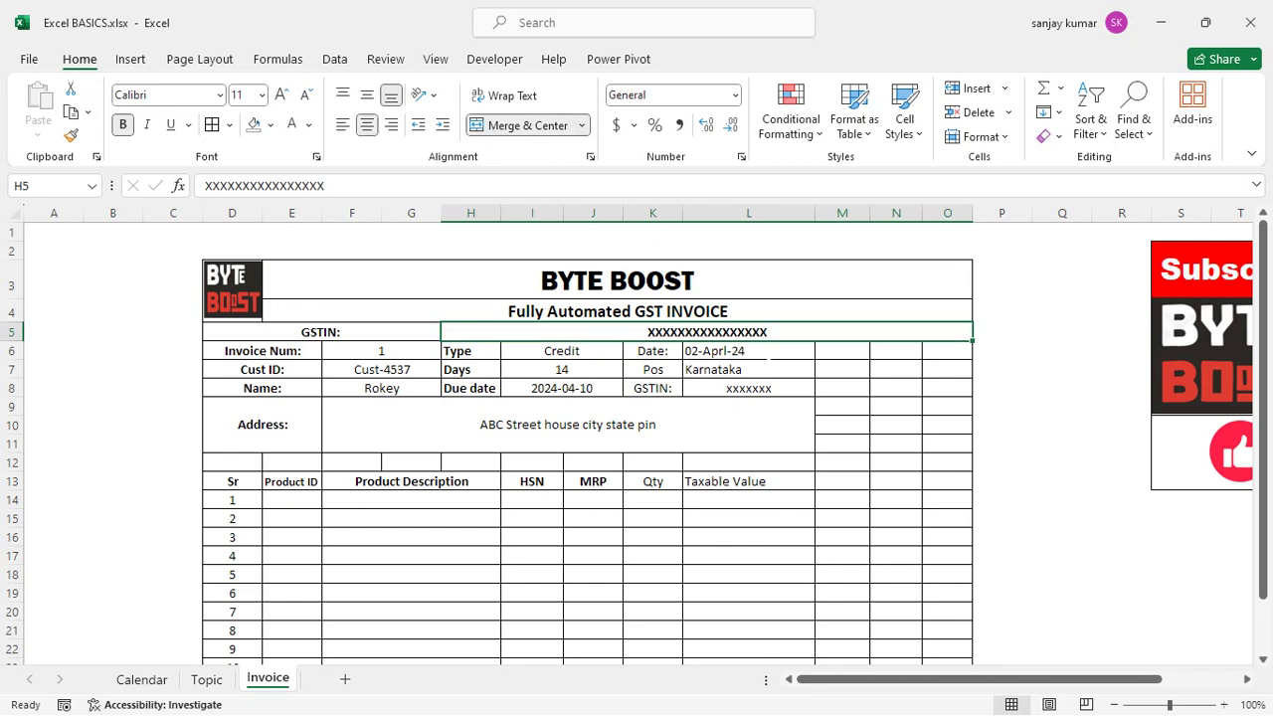
pyautogui.moveTo(746, 350); pyautogui.dragTo(929, 350)
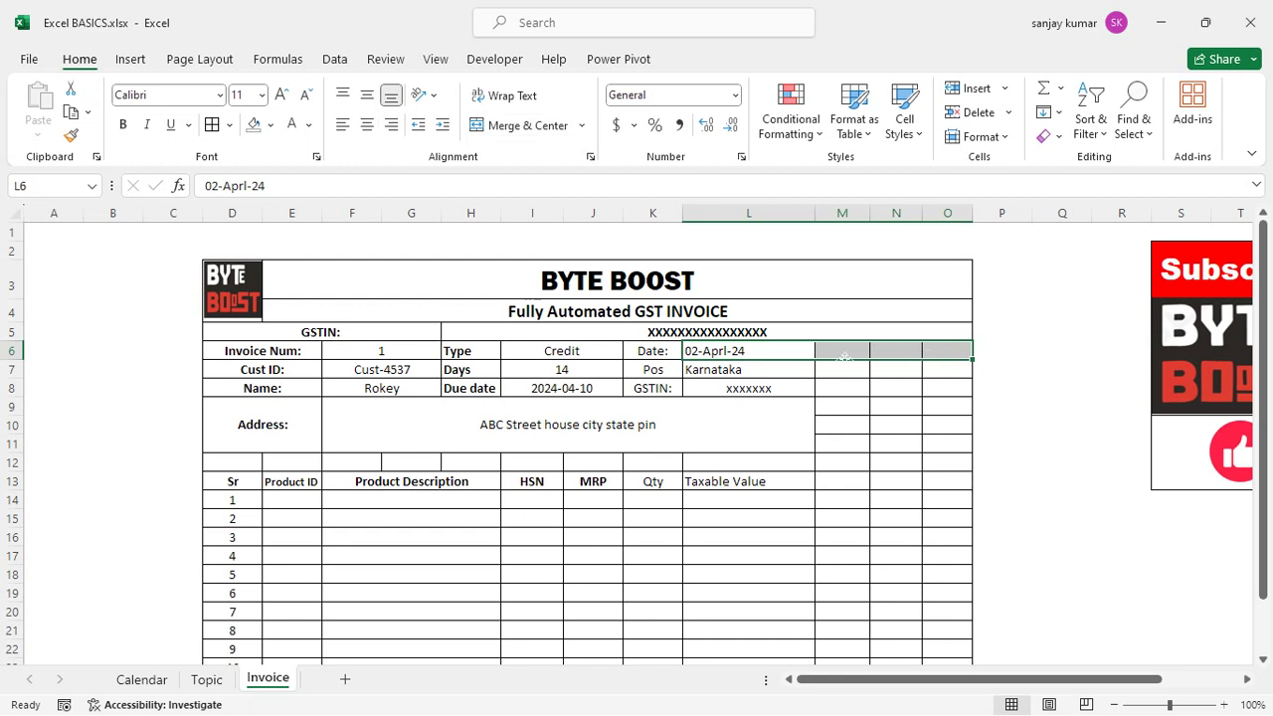
pyautogui.click(770, 352)
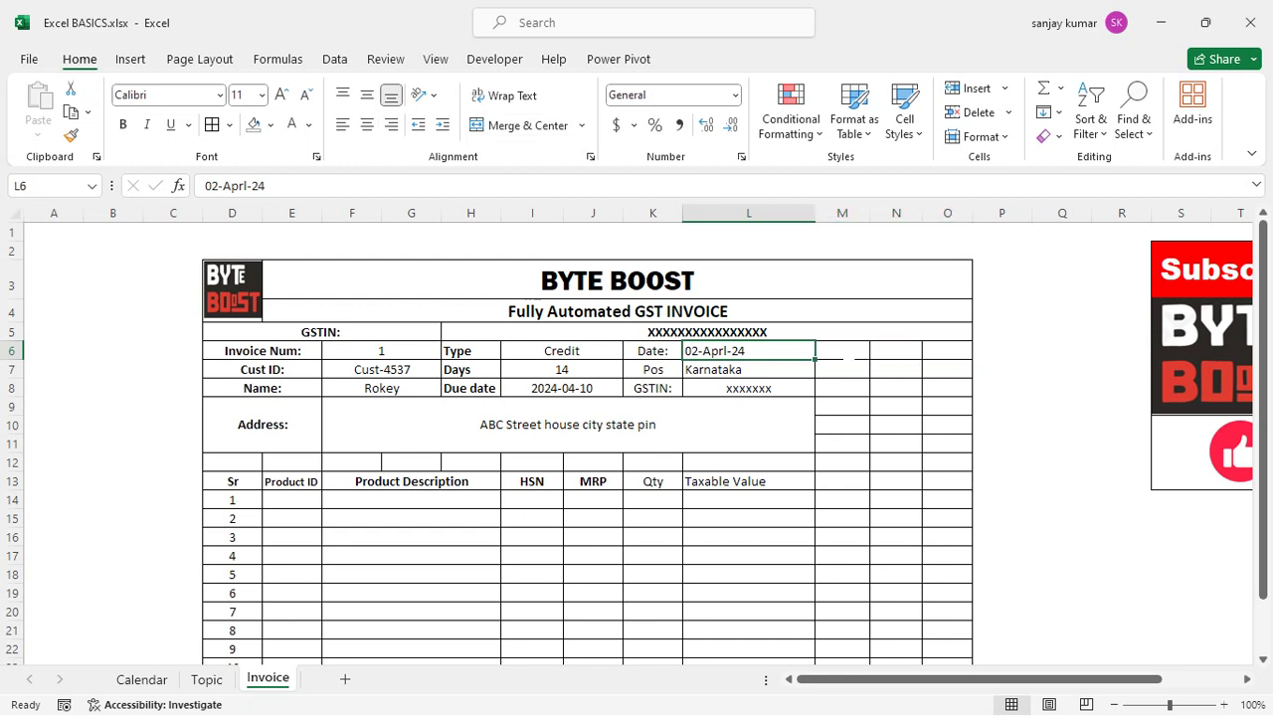
pyautogui.moveTo(756, 369); pyautogui.dragTo(928, 369)
pyautogui.click(528, 126)
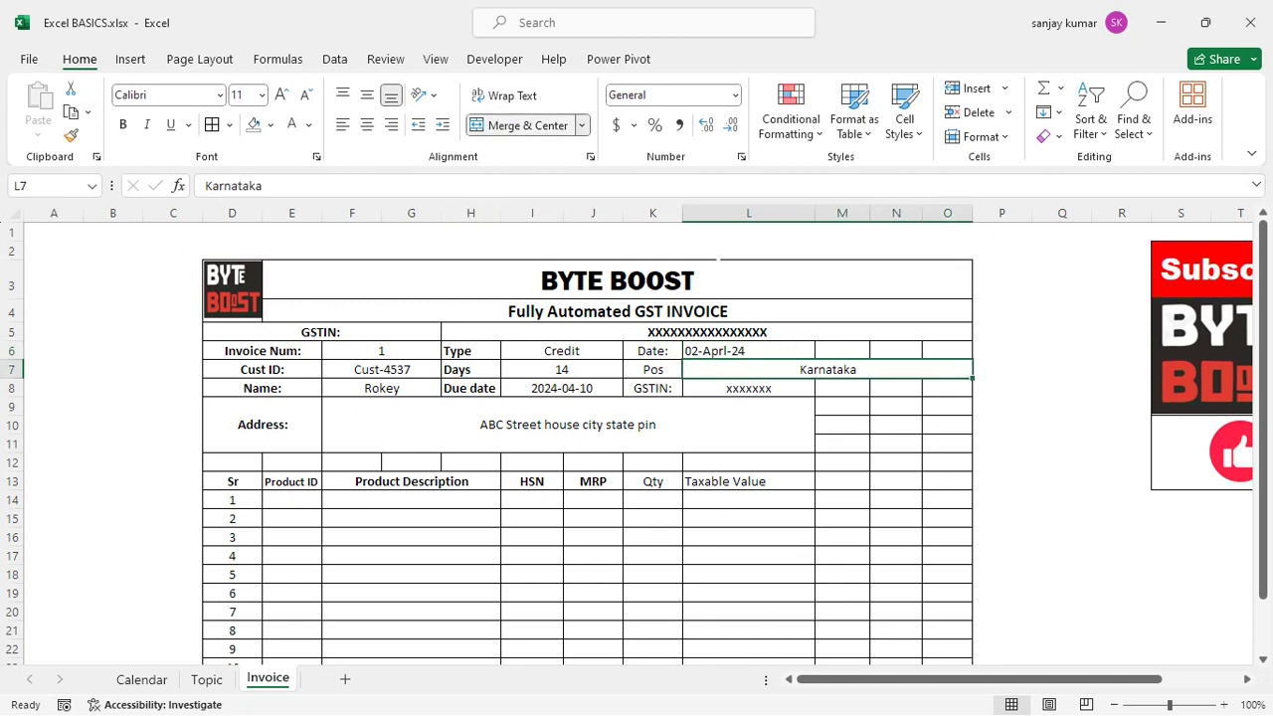
# - Merge and center the Date value across L6:O6 and the customer GSTIN value across L8:O8
pyautogui.press('Up')
pyautogui.moveTo(785, 351); pyautogui.dragTo(944, 351)
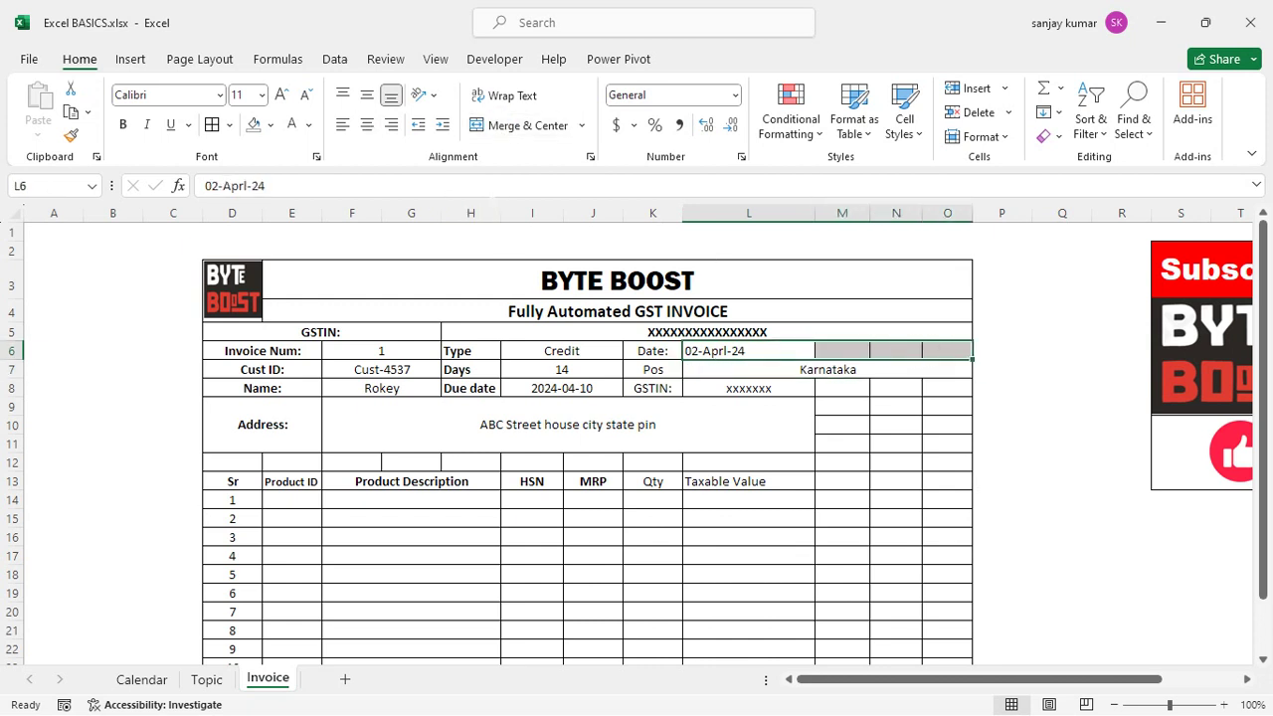
pyautogui.click(527, 126)
pyautogui.moveTo(747, 387); pyautogui.dragTo(917, 387)
pyautogui.click(516, 126)
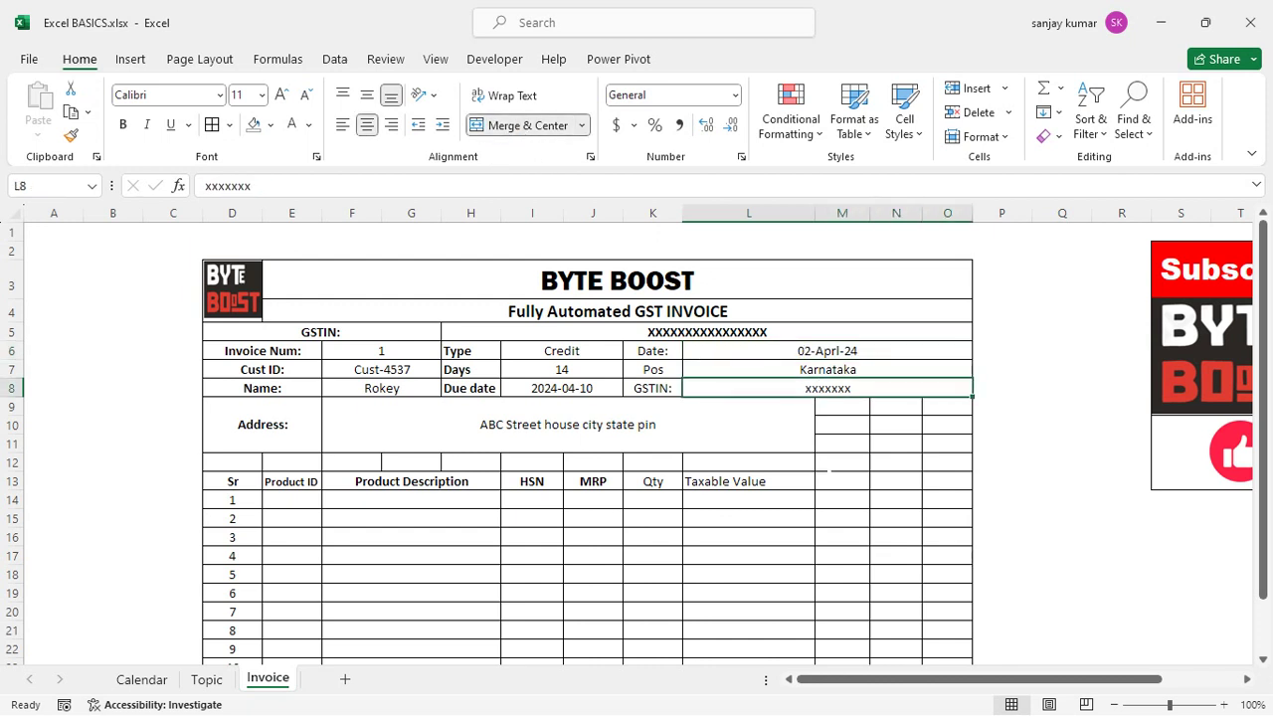
# - Merge and center the address block across F9:O11
pyautogui.click(841, 480)
pyautogui.moveTo(596, 425); pyautogui.dragTo(945, 443)
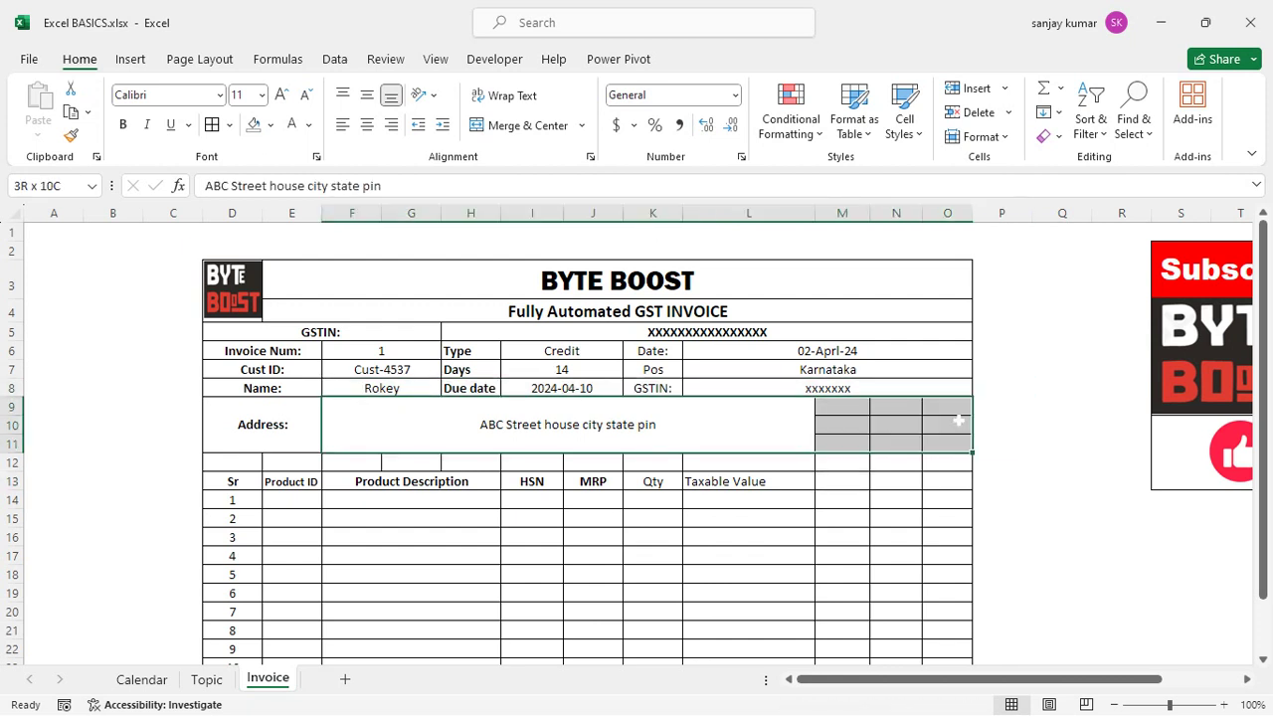
pyautogui.click(497, 129)
pyautogui.click(497, 131)
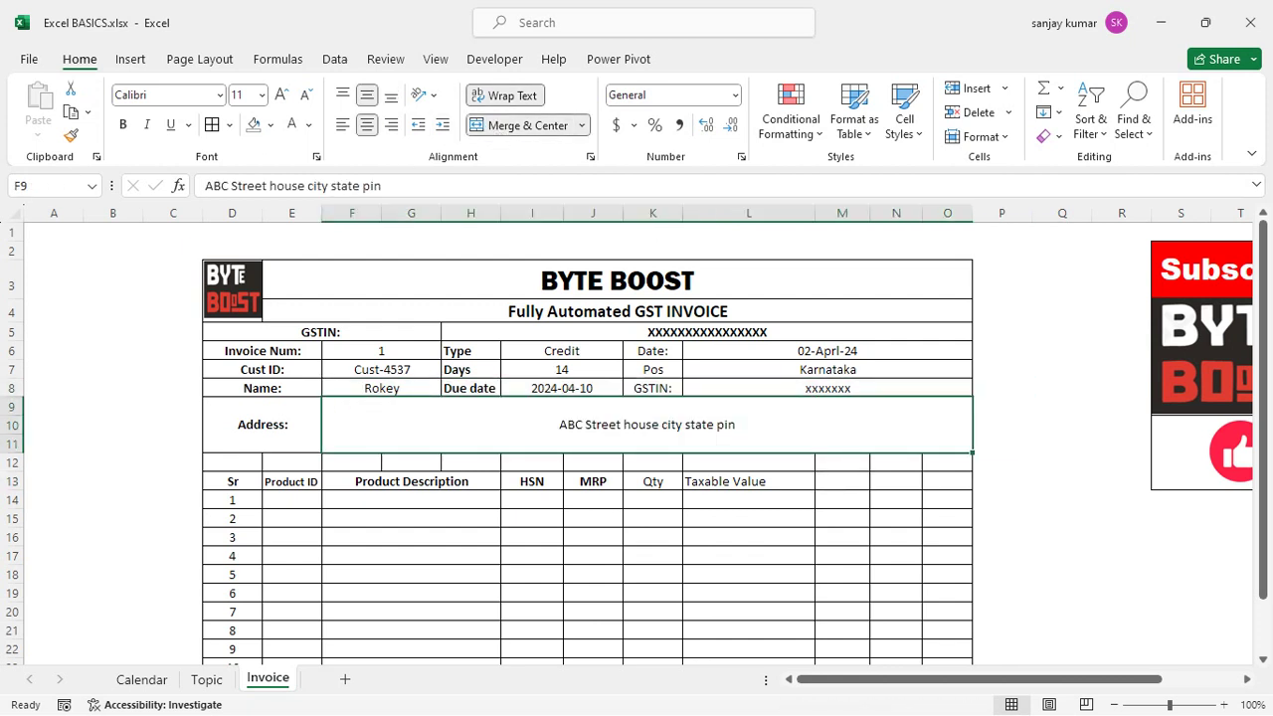
pyautogui.click(534, 530)
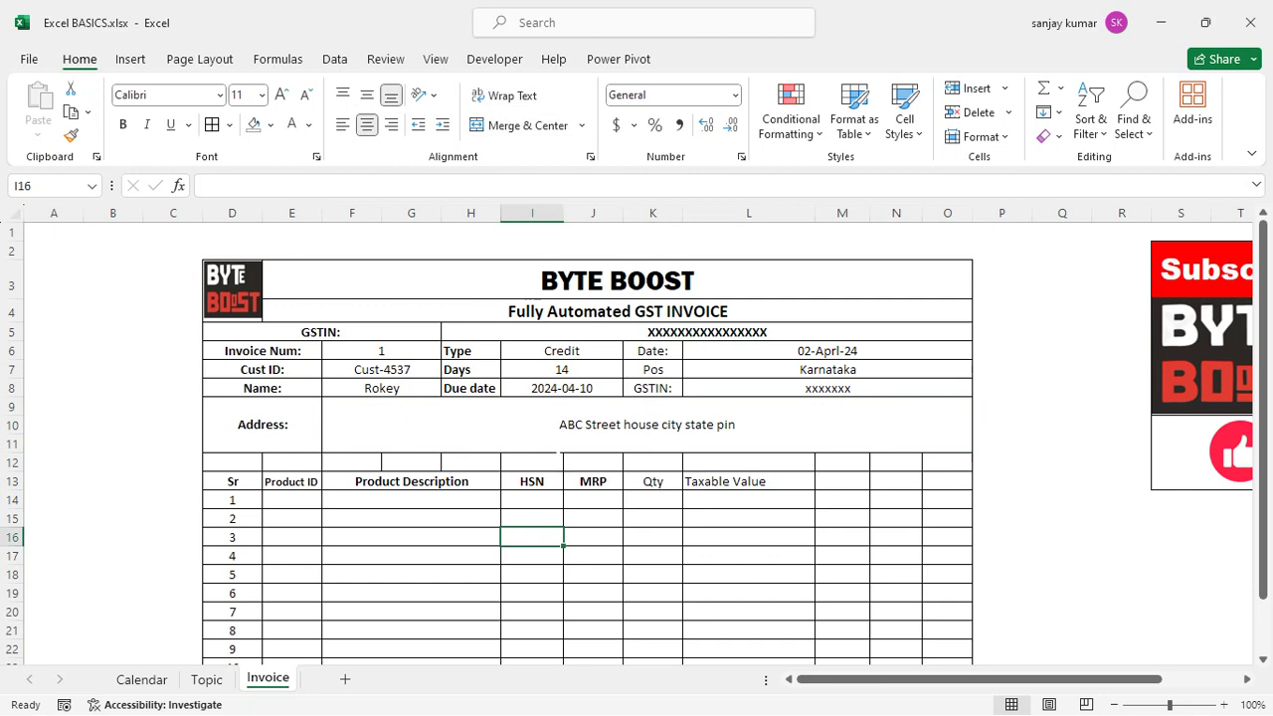
# - Merge the blank spacer row across D12:O12 and reduce the height of row 12
pyautogui.scroll(-3, 636, 438)
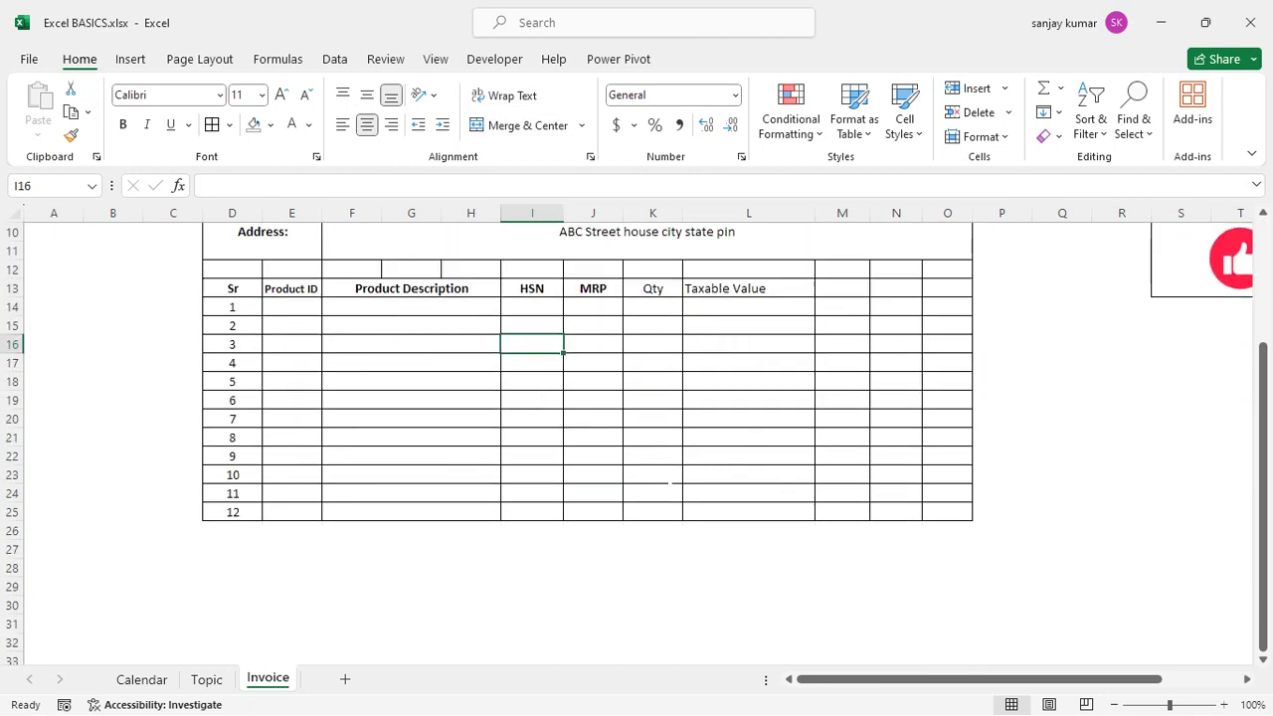
pyautogui.scroll(2, 637, 438)
pyautogui.scroll(1, 636, 437)
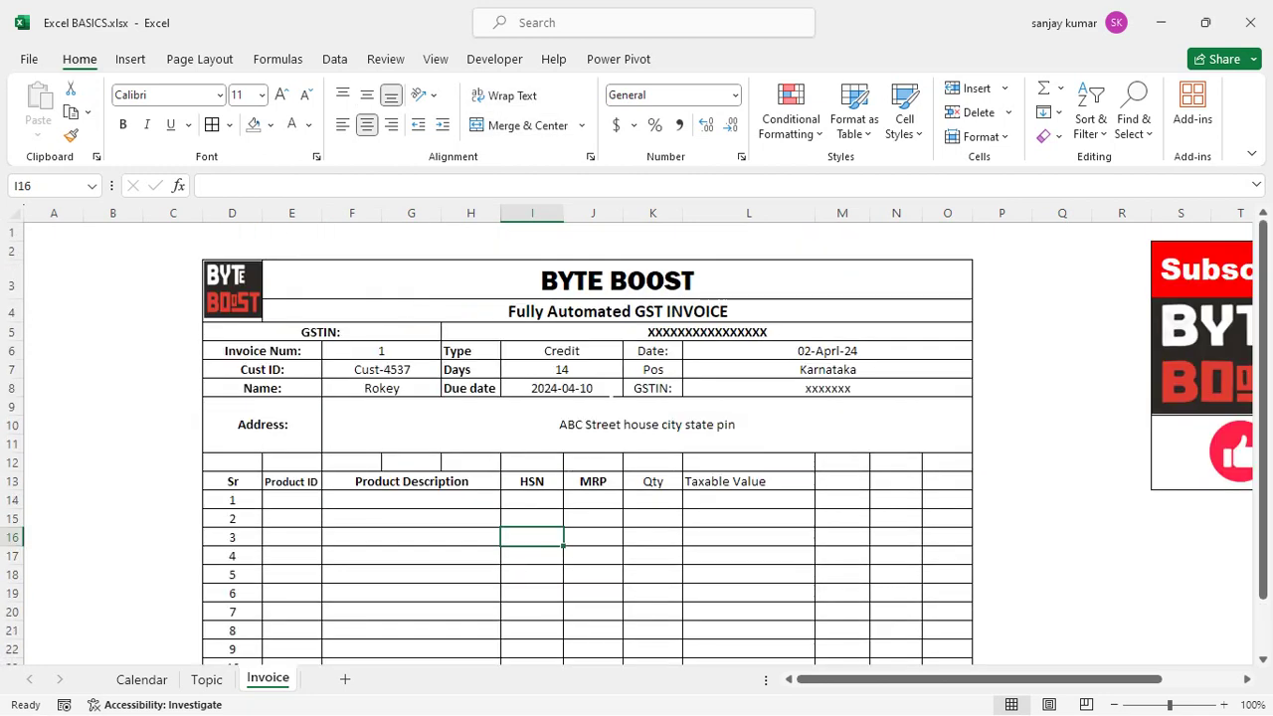
pyautogui.scroll(-1, 637, 438)
pyautogui.click(734, 405)
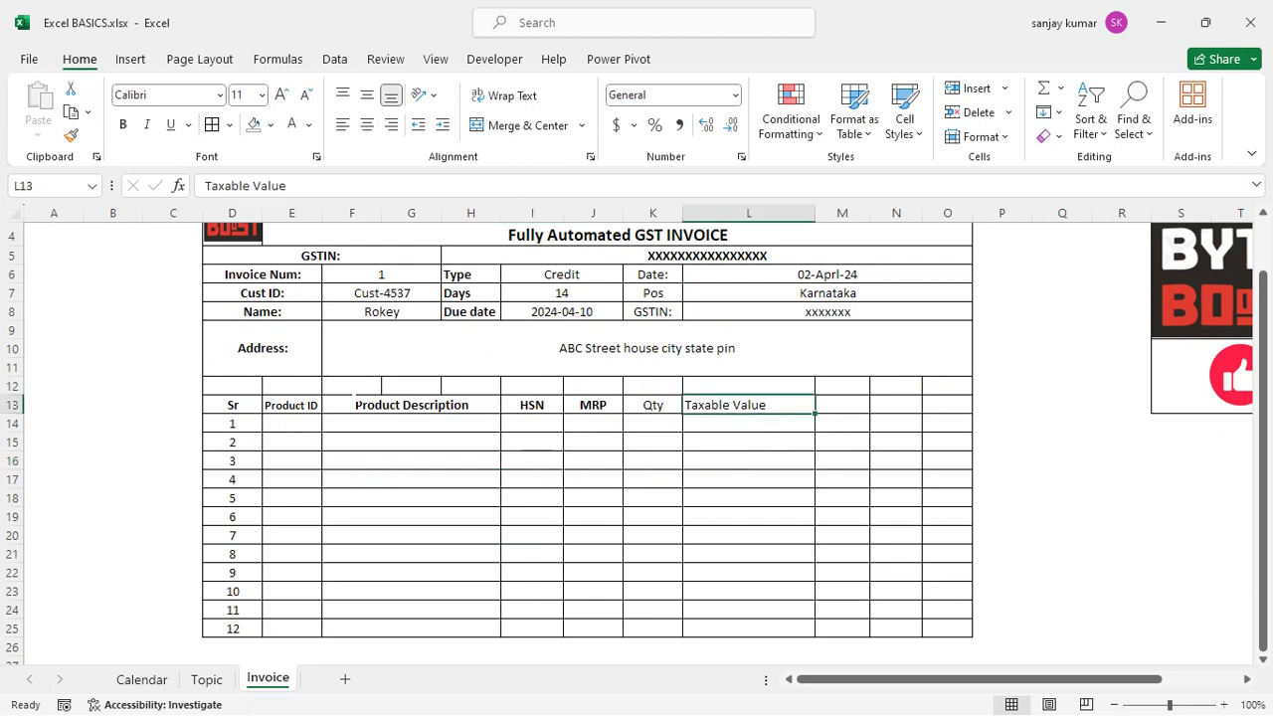
pyautogui.moveTo(232, 385); pyautogui.dragTo(946, 384)
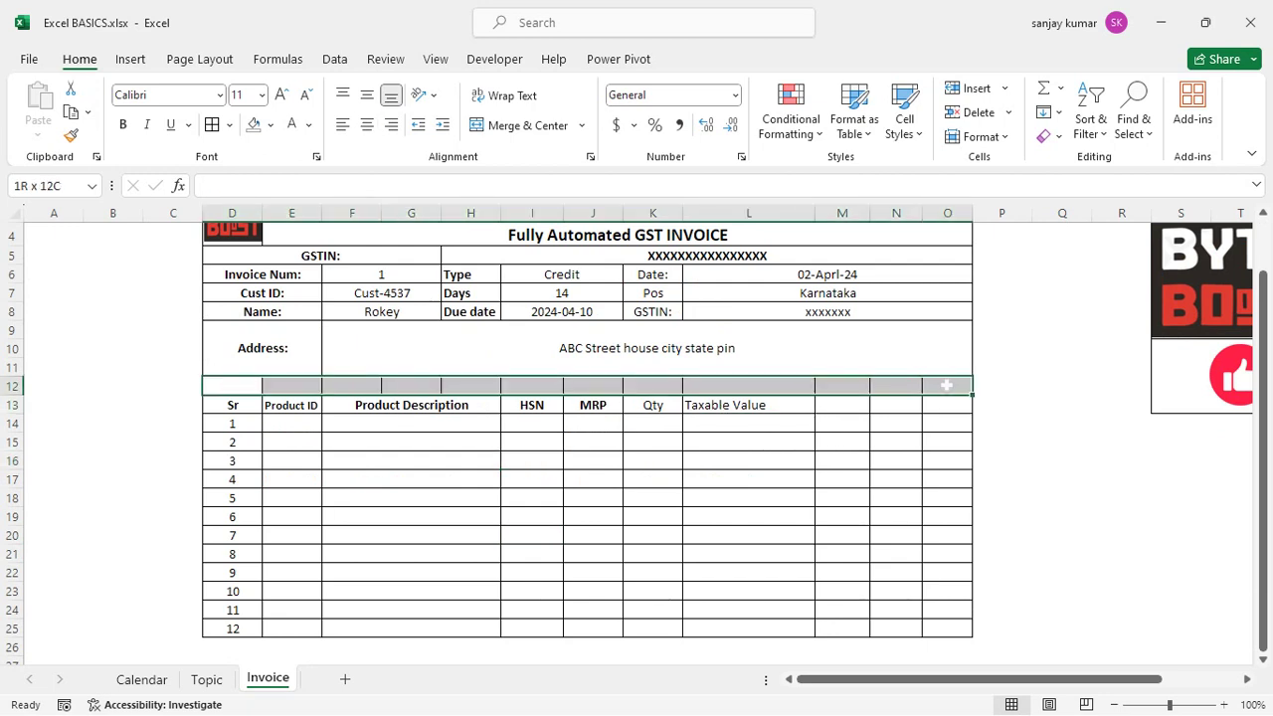
pyautogui.click(741, 498)
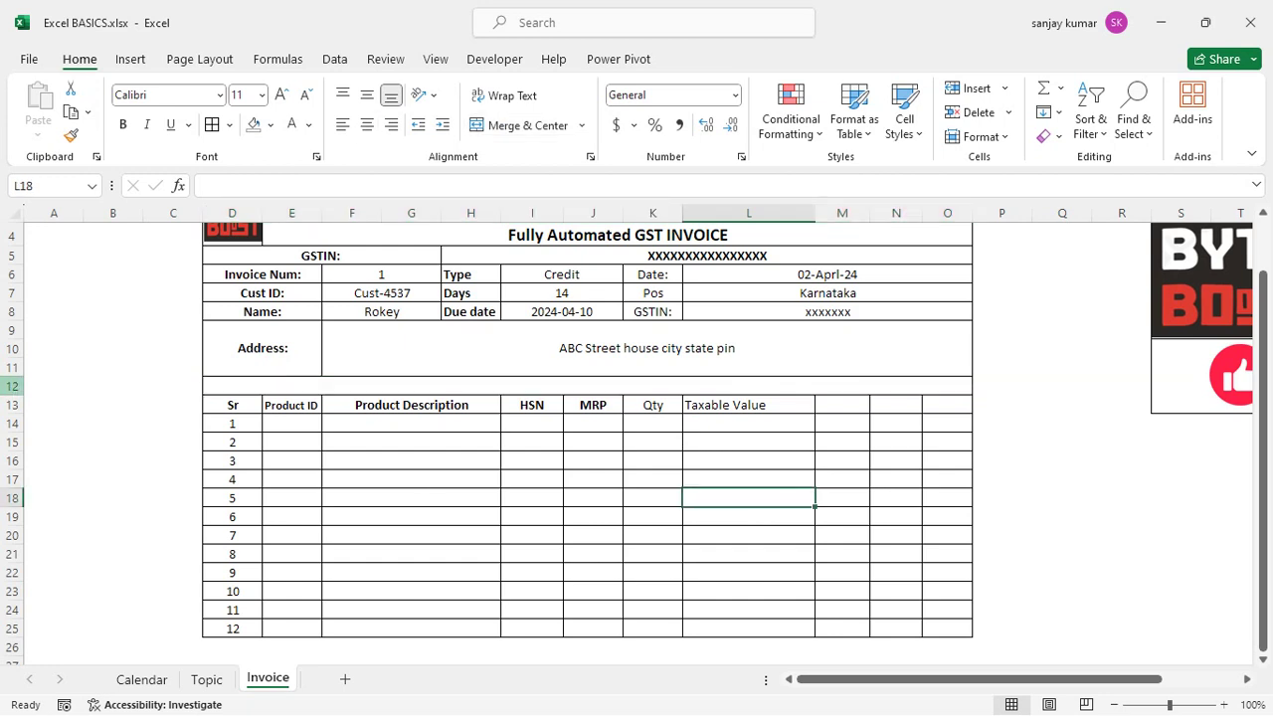
pyautogui.moveTo(12, 394); pyautogui.dragTo(12, 386)
pyautogui.click(411, 470)
pyautogui.click(947, 470)
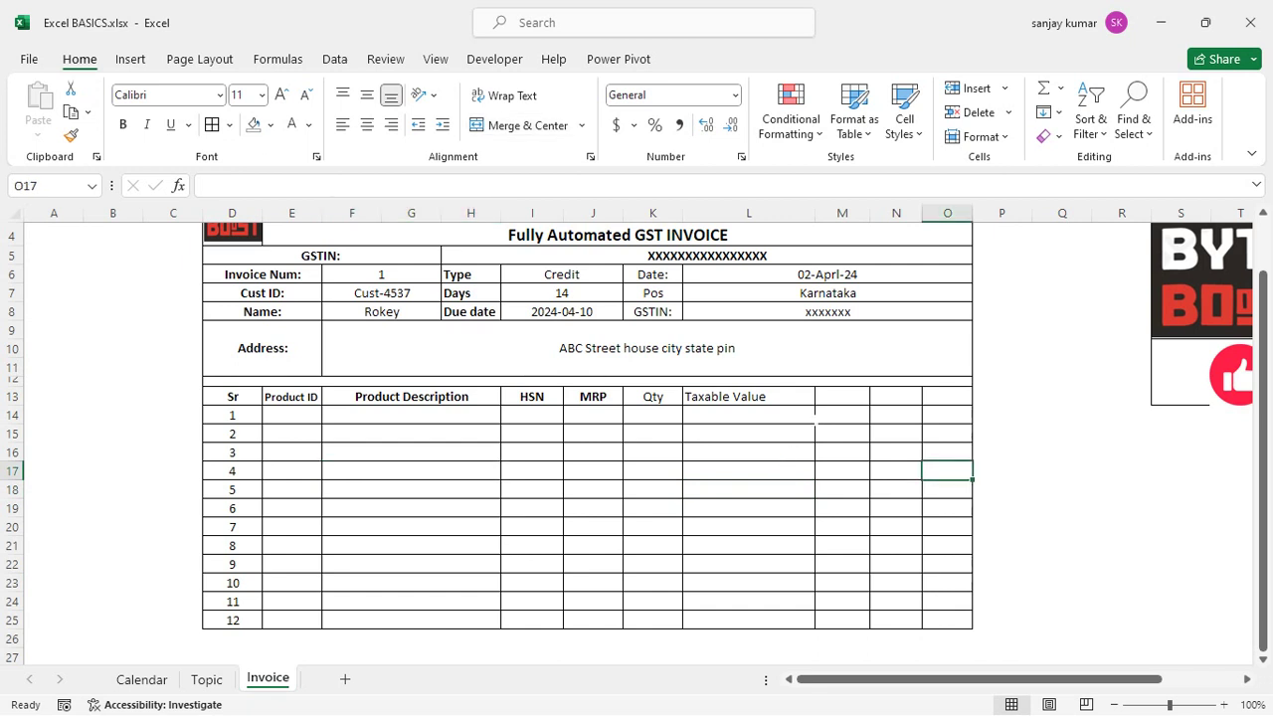
# - Enter the column headings "GST%" in M13 and "IGST" in N13
pyautogui.click(843, 396)
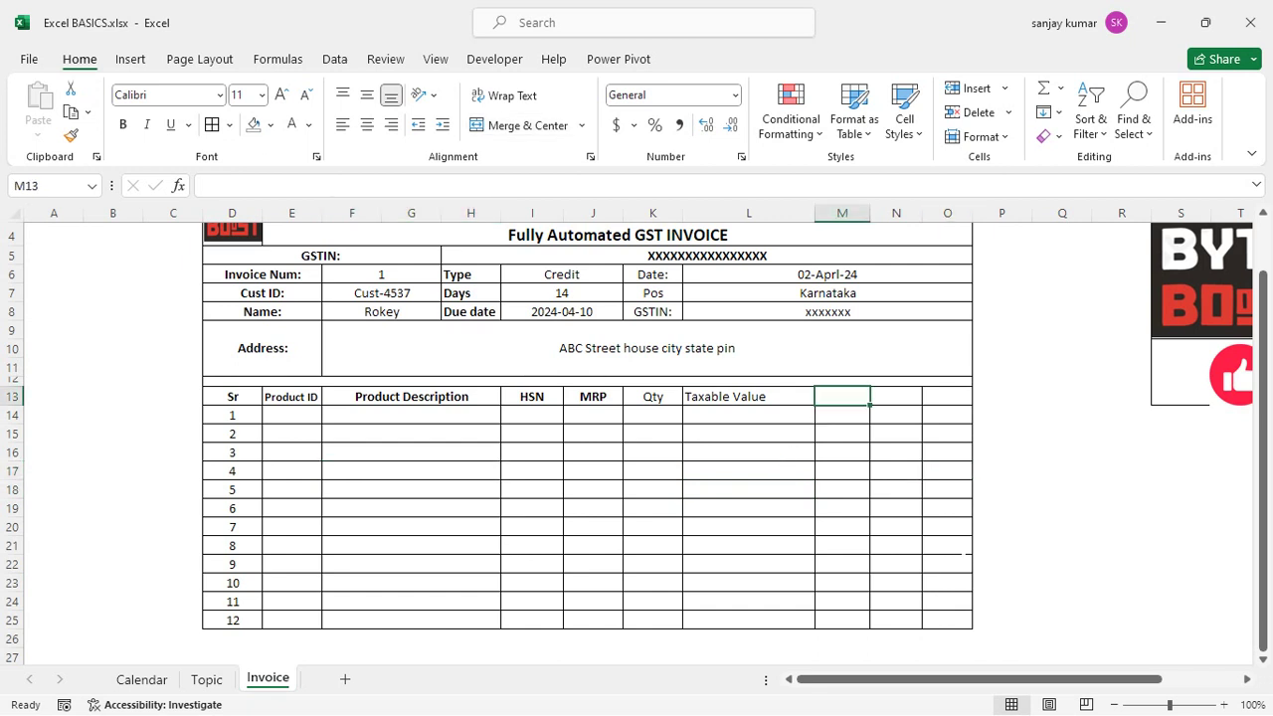
pyautogui.write('GST')
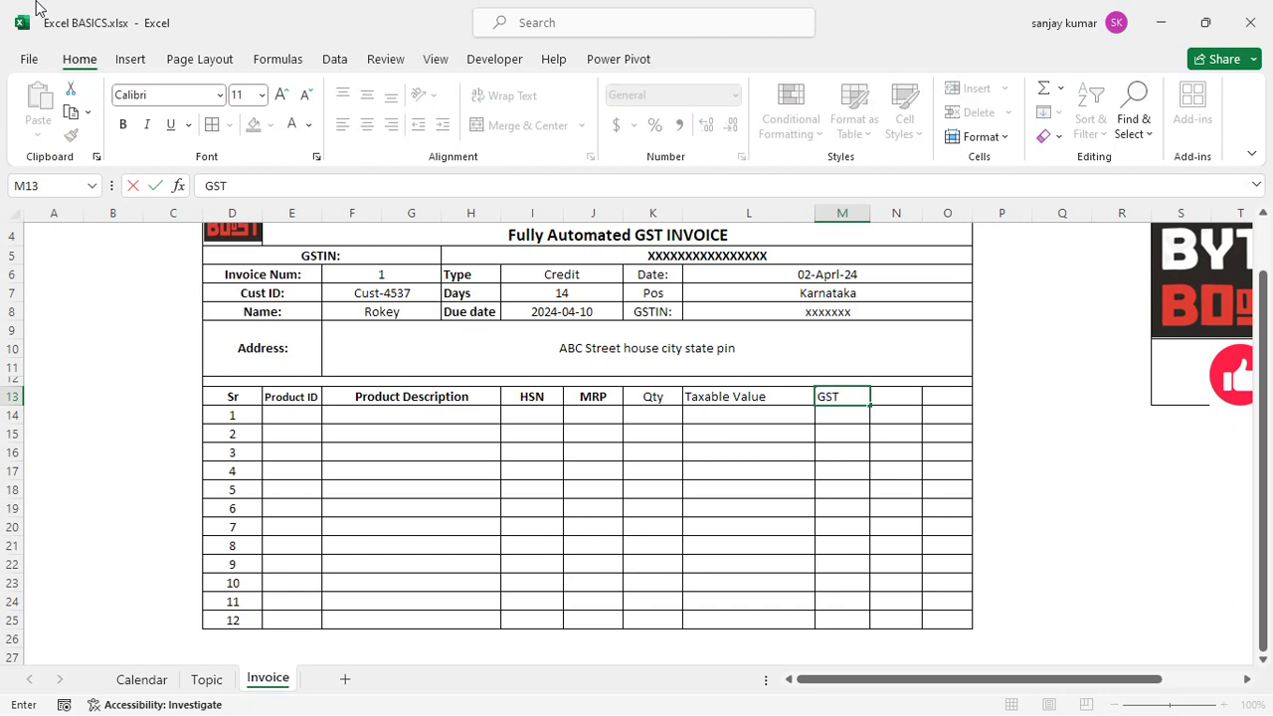
pyautogui.write('%')
pyautogui.press('Return')
pyautogui.press('Up')
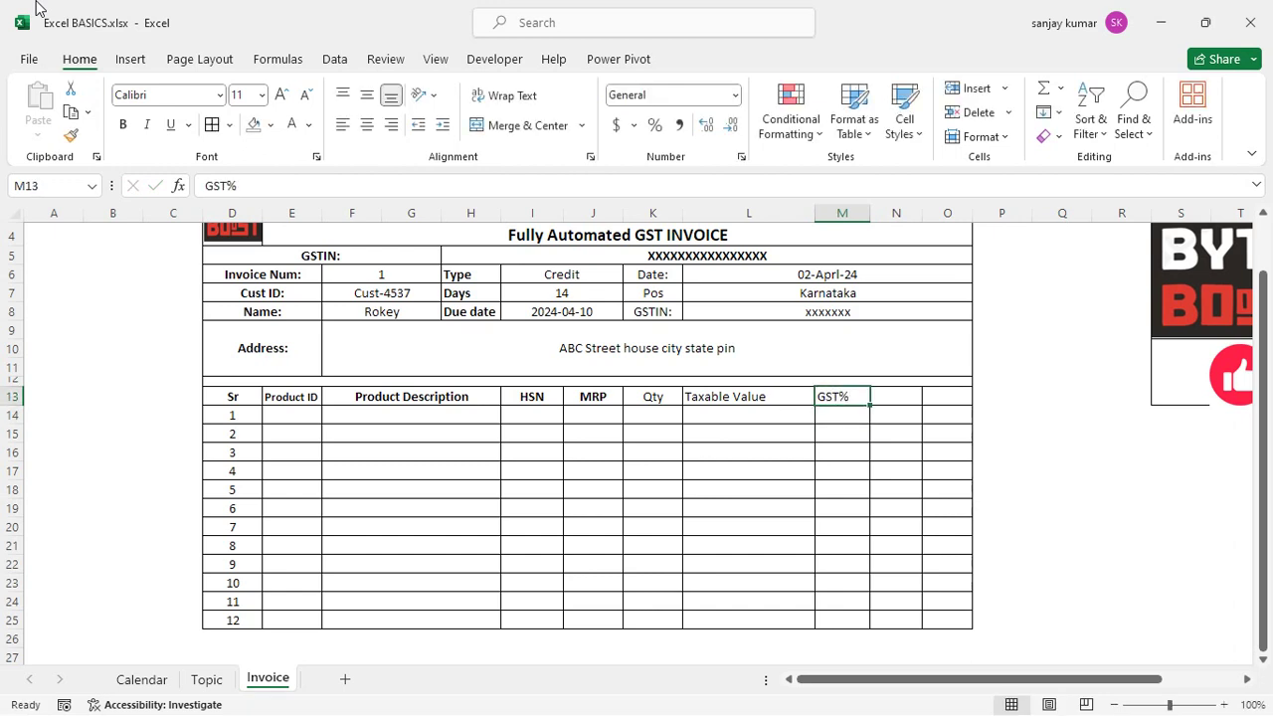
pyautogui.press('Right')
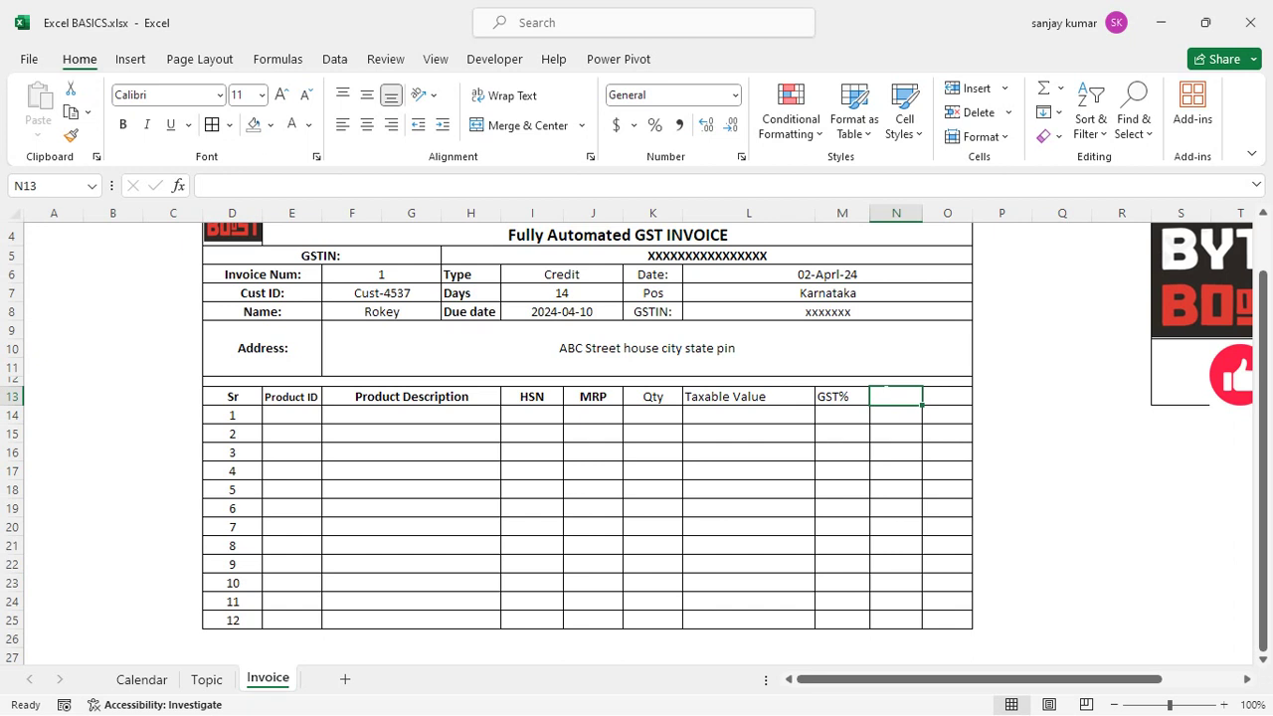
pyautogui.write('IGST')
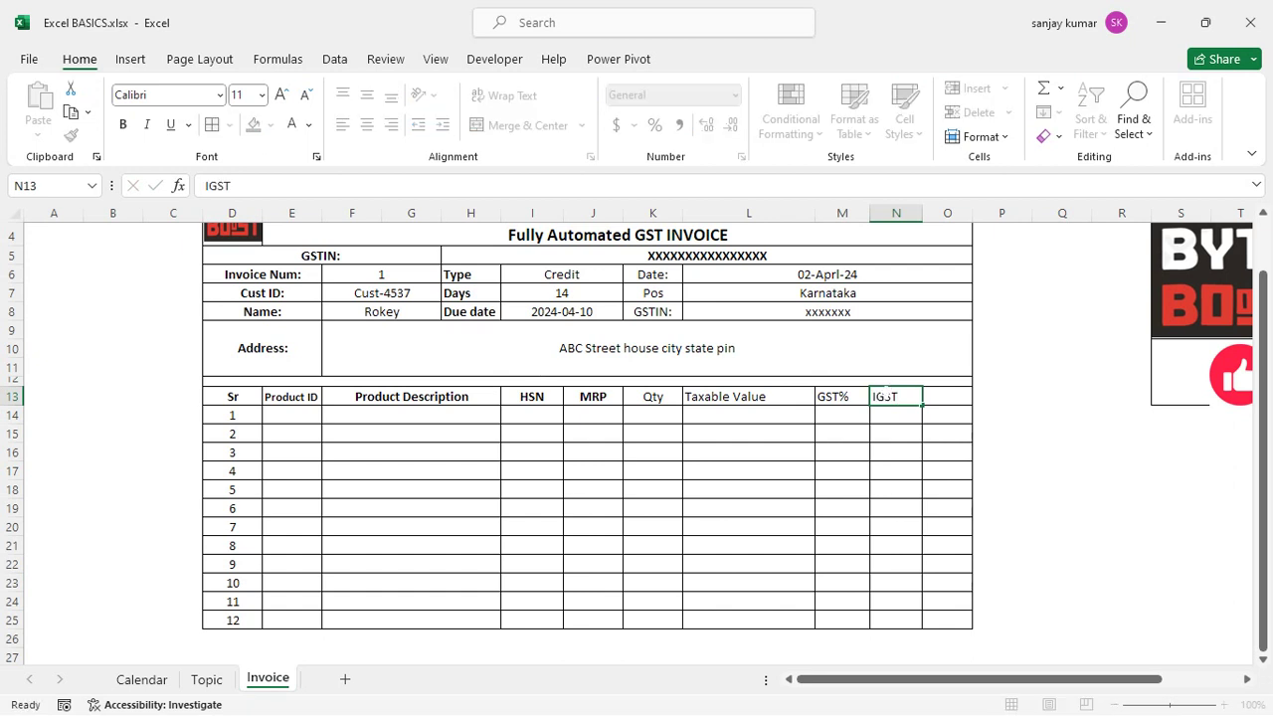
pyautogui.press('Return')
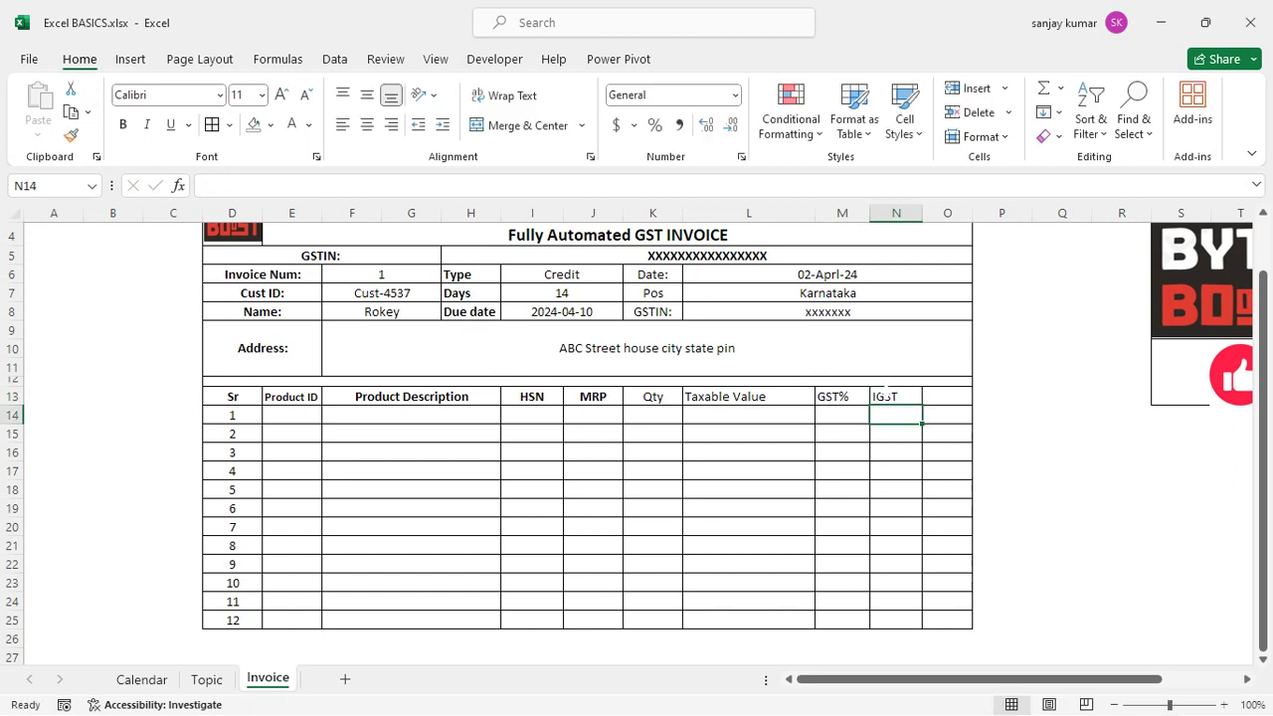
pyautogui.click(885, 394)
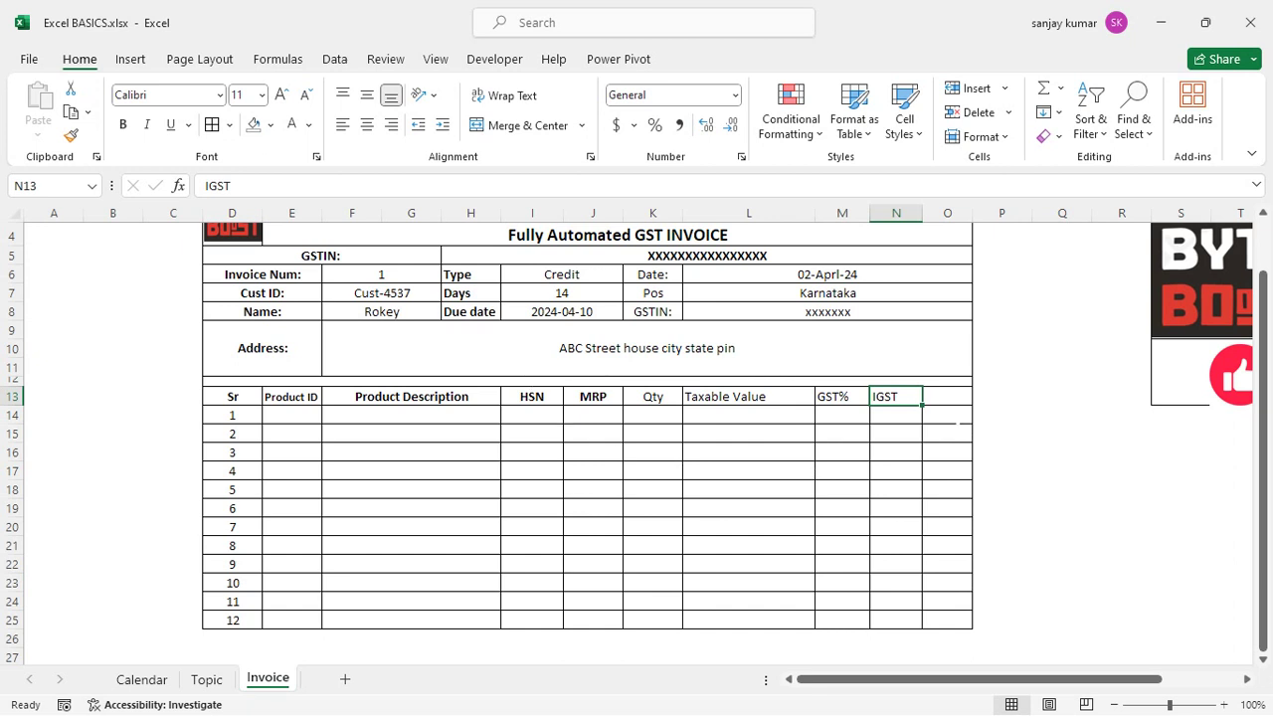
# - Center the IGST heading in N13 and enter the column heading "Amount" in O13
pyautogui.click(367, 94)
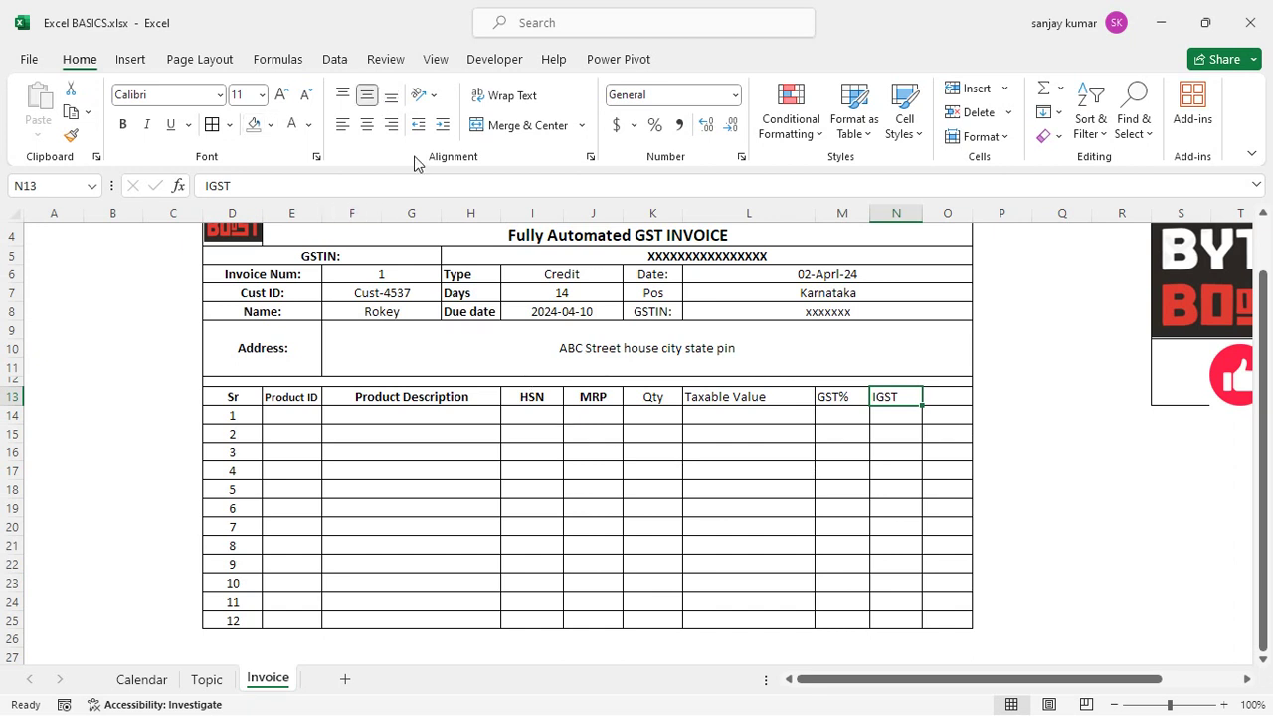
pyautogui.click(367, 125)
pyautogui.click(946, 396)
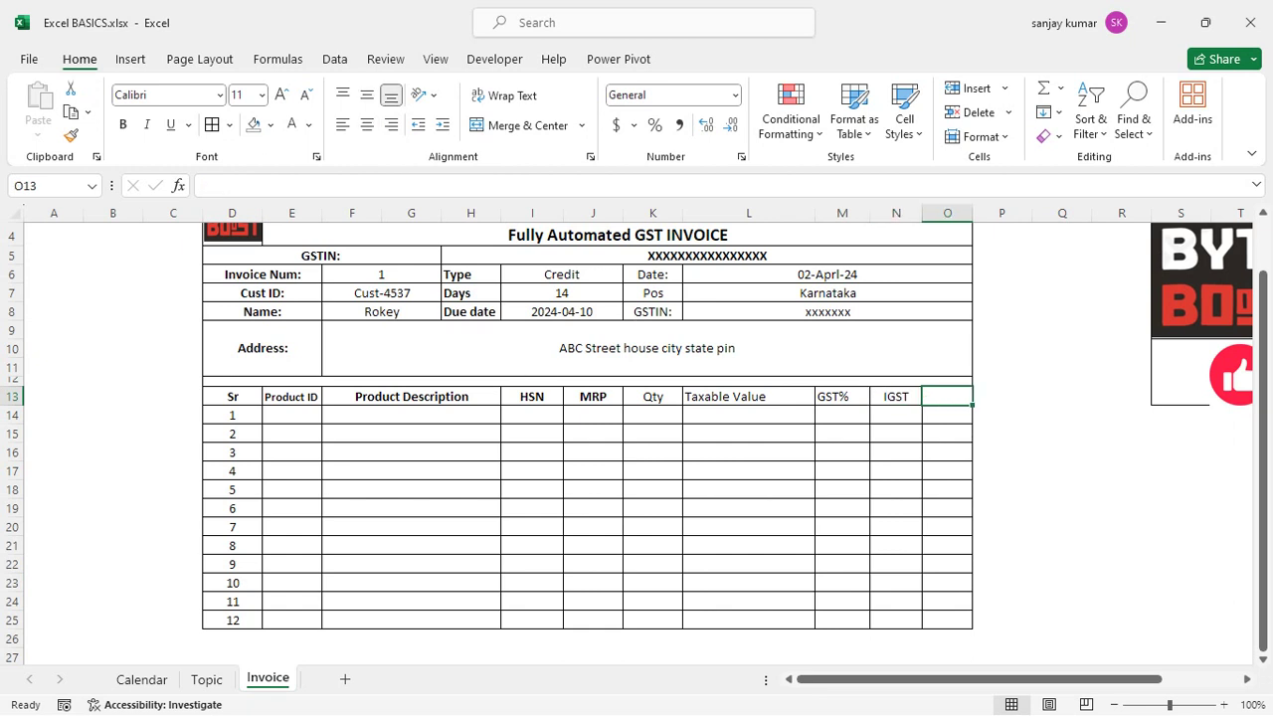
pyautogui.write('Amount')
pyautogui.press('Return')
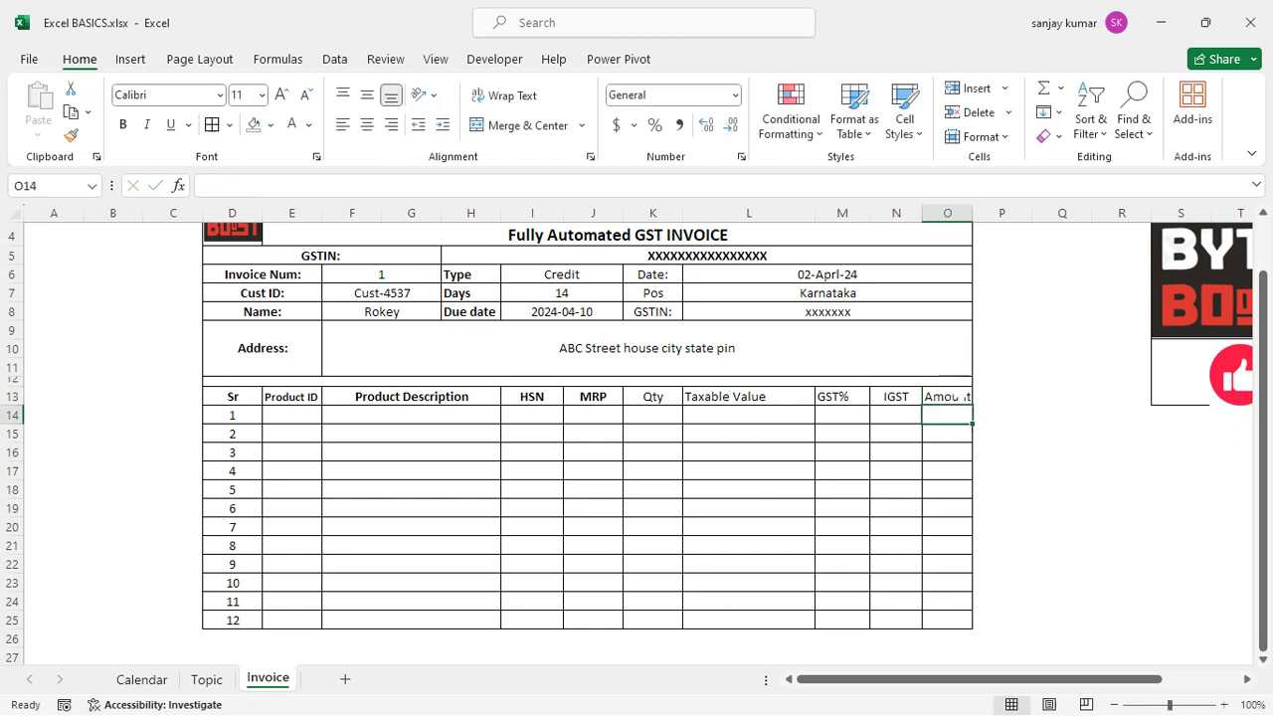
# - Make the column headings from Qty to Amount in K13:O13 bold
pyautogui.moveTo(648, 396); pyautogui.dragTo(947, 396)
pyautogui.hotkey('ctrl', 'b')
pyautogui.click(873, 492)
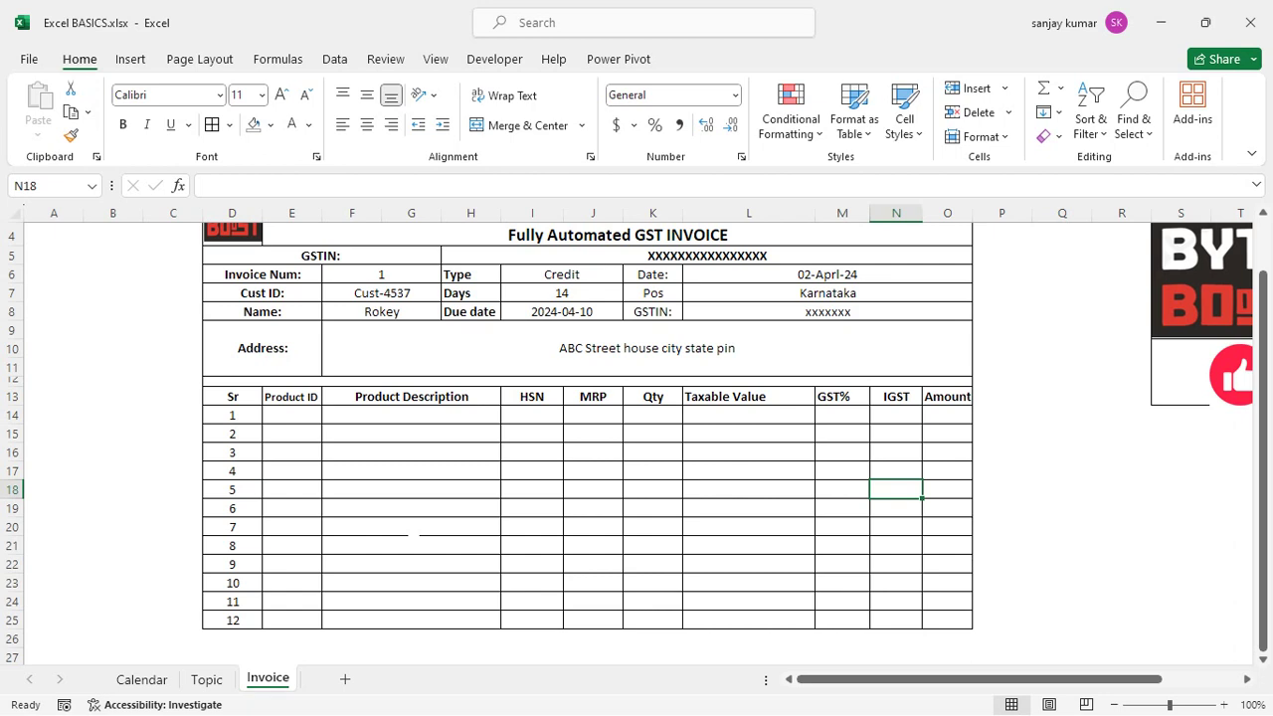
# - Try merging and centering the row below the item table across D26:O26
pyautogui.scroll(-3, 586, 438)
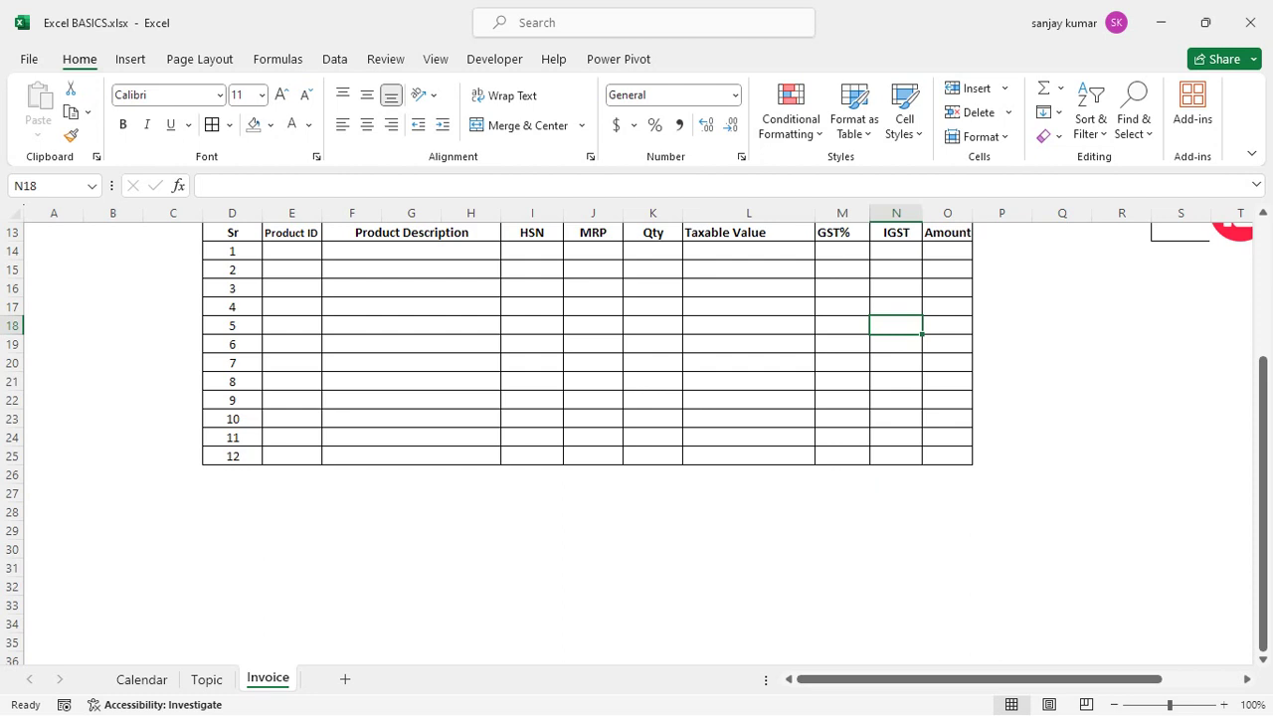
pyautogui.moveTo(232, 474); pyautogui.dragTo(949, 474)
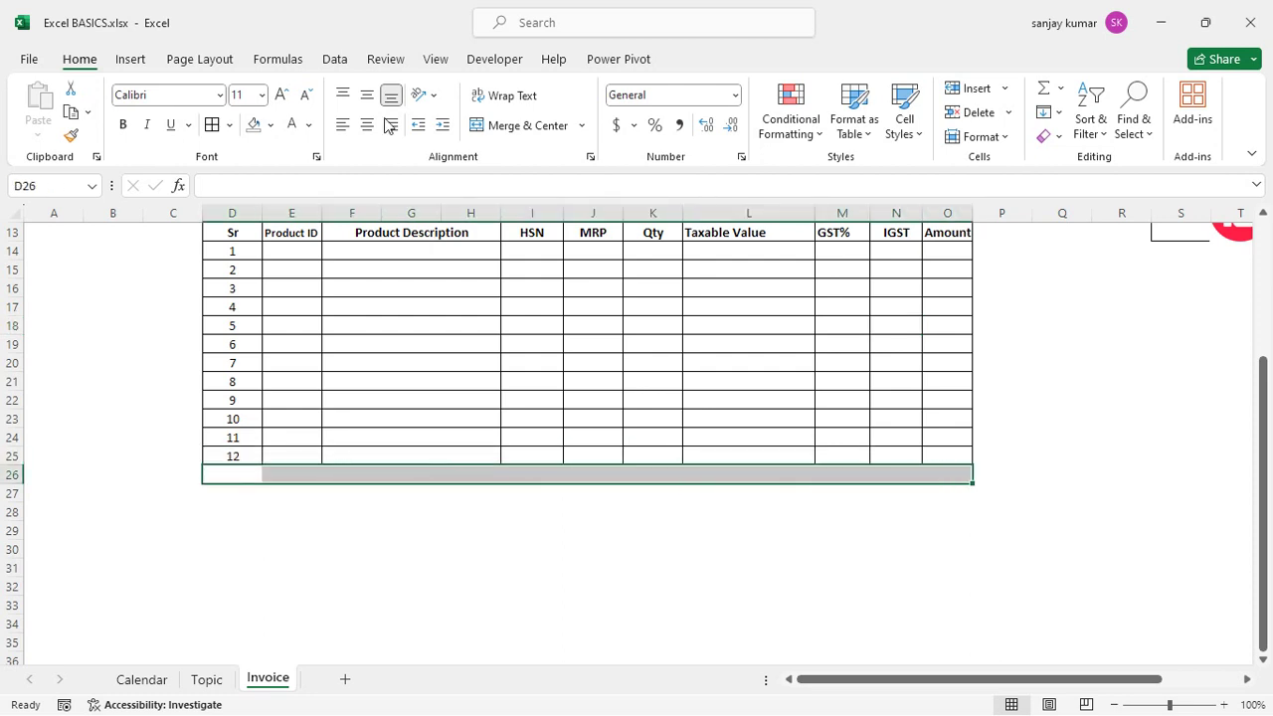
pyautogui.click(505, 130)
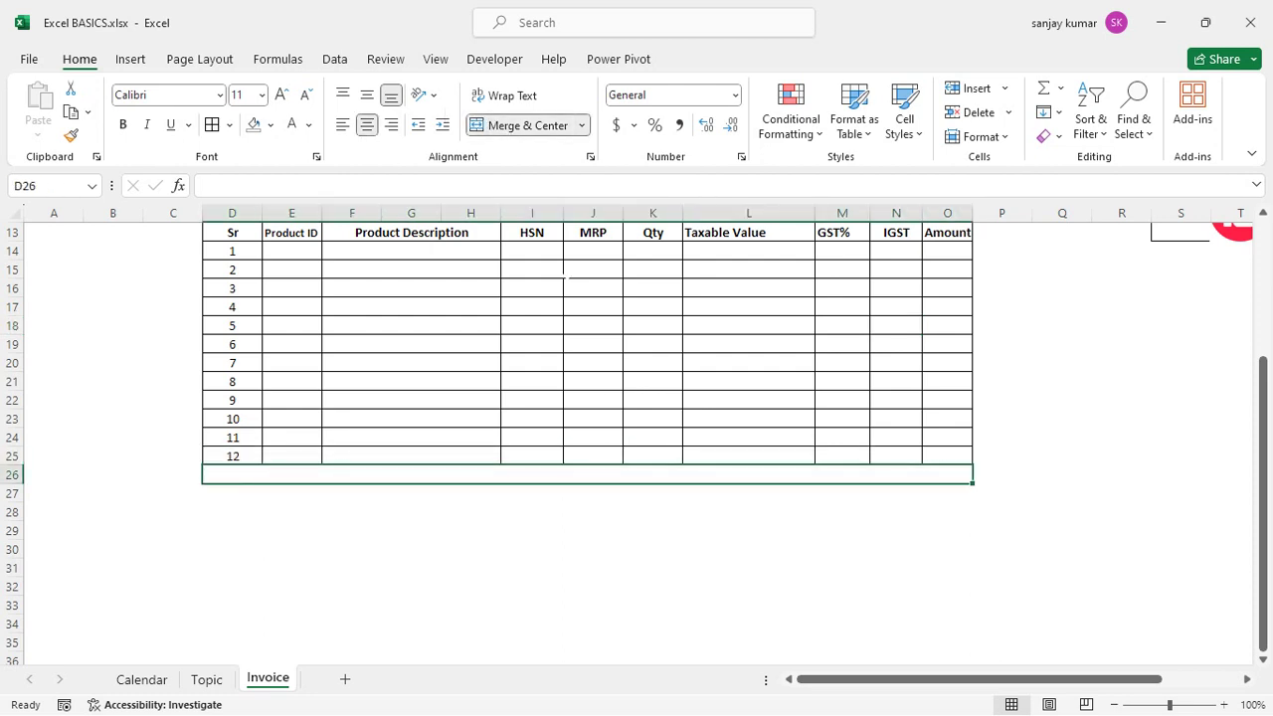
pyautogui.click(523, 125)
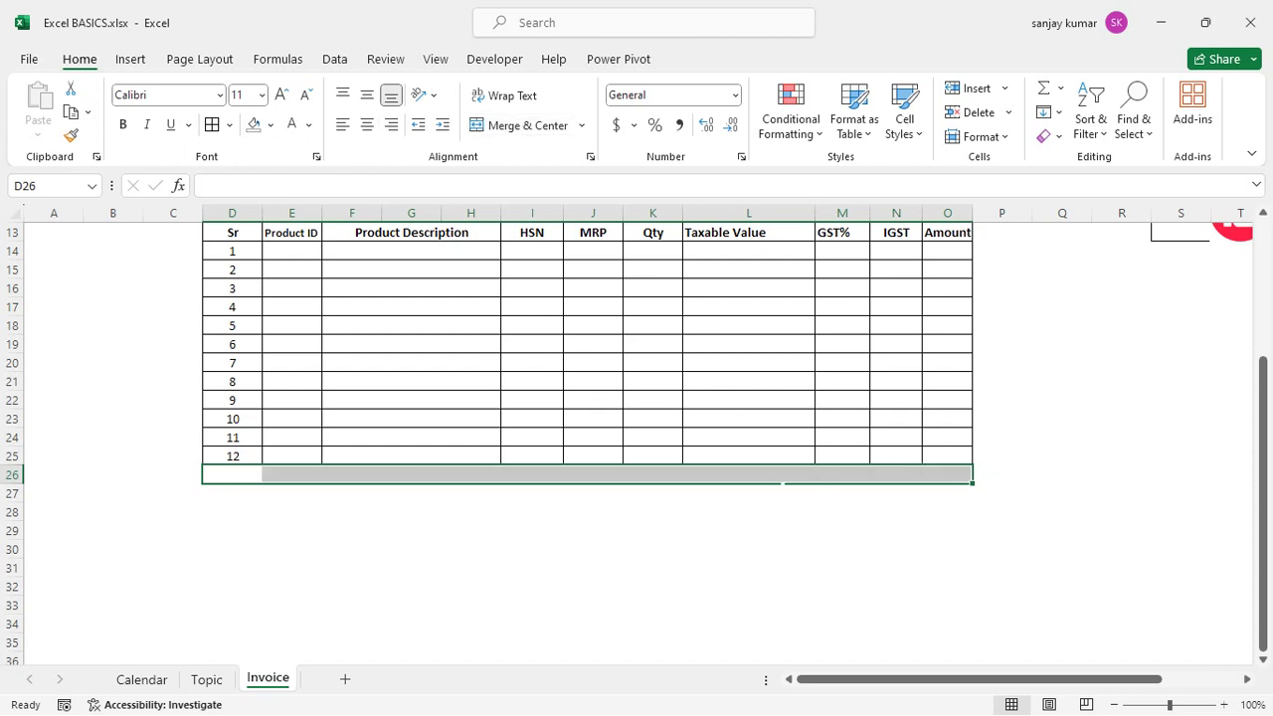
# - Total the Qty column in K26 with =SUM(K14:K25) and center the result
pyautogui.click(664, 468)
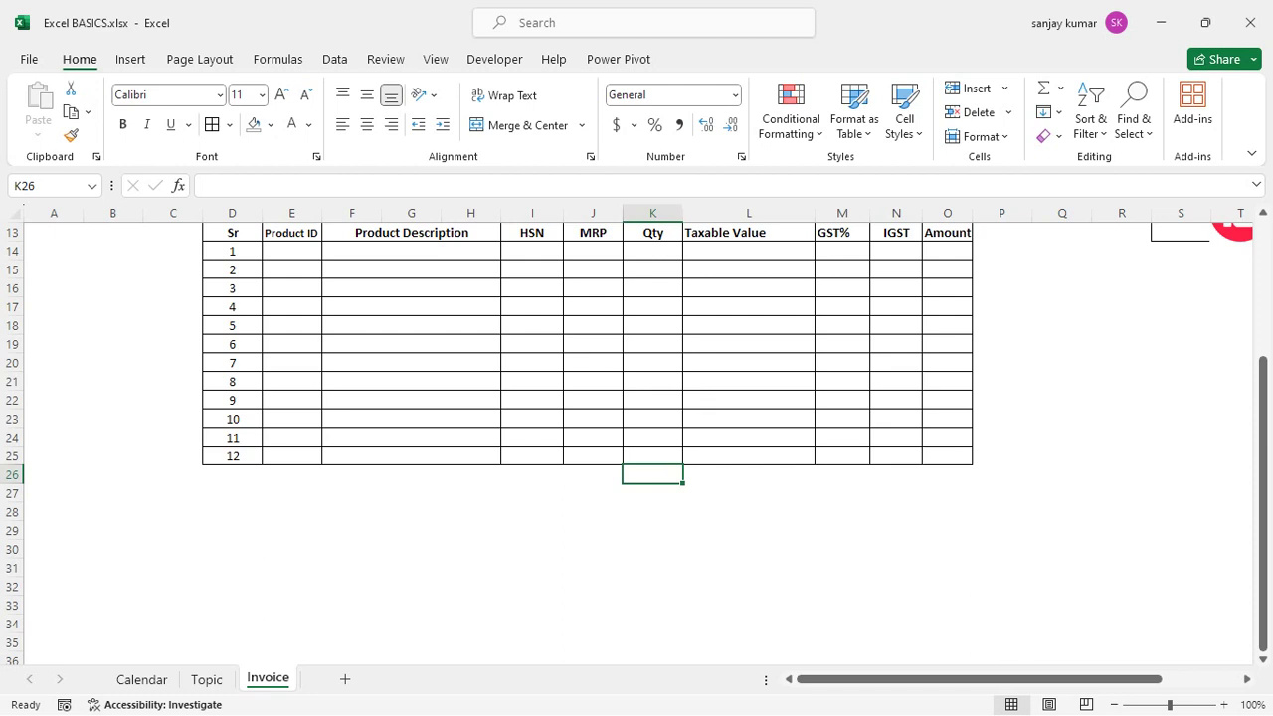
pyautogui.write('=sum')
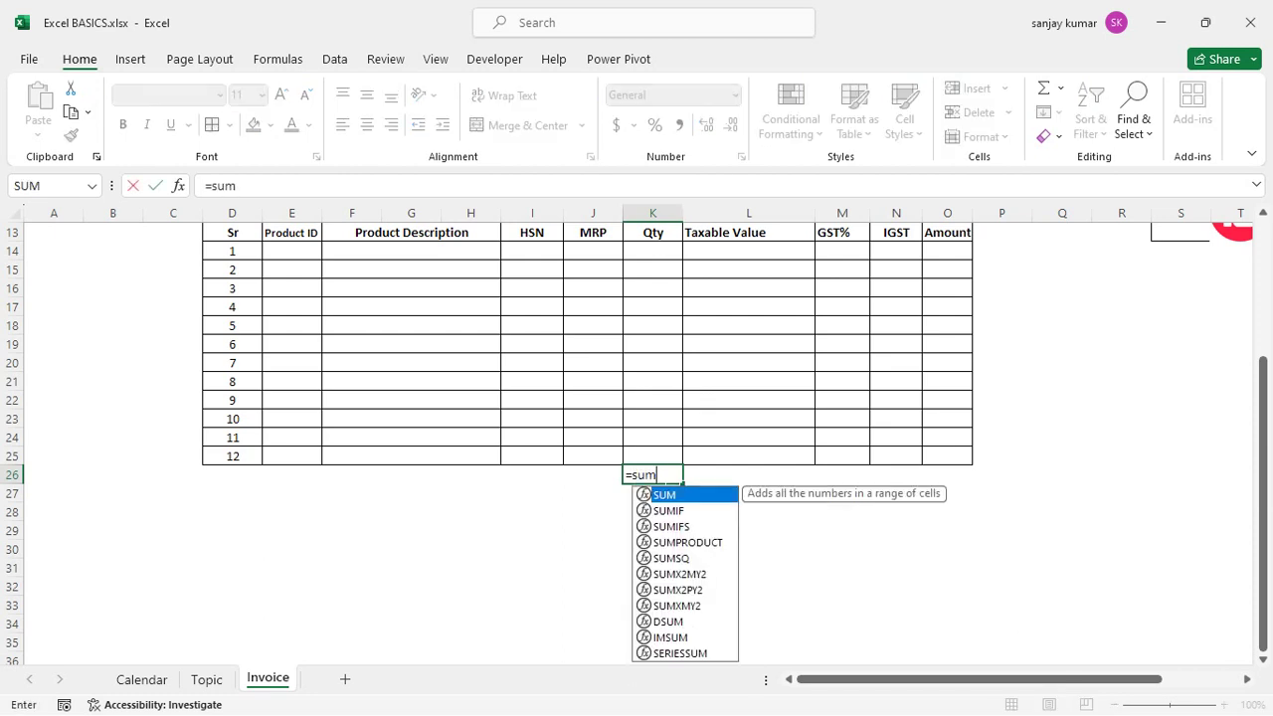
pyautogui.press('Tab')
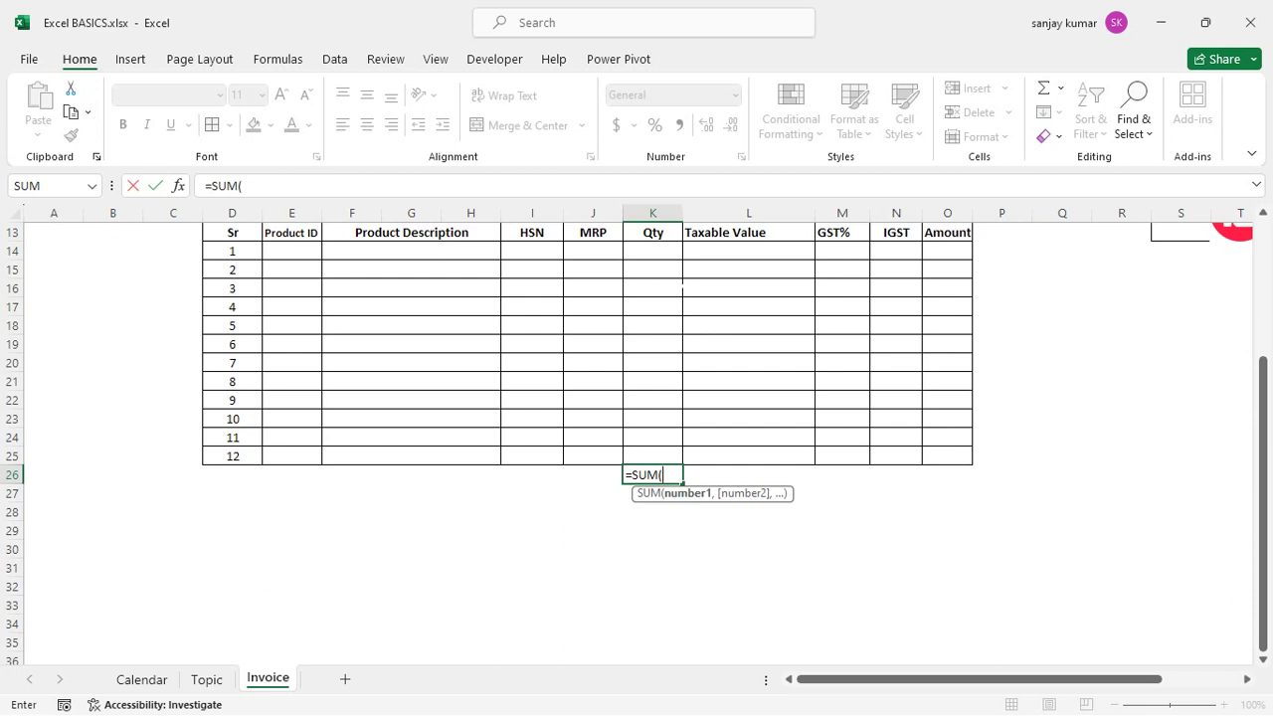
pyautogui.moveTo(652, 250); pyautogui.dragTo(652, 455)
pyautogui.write(')')
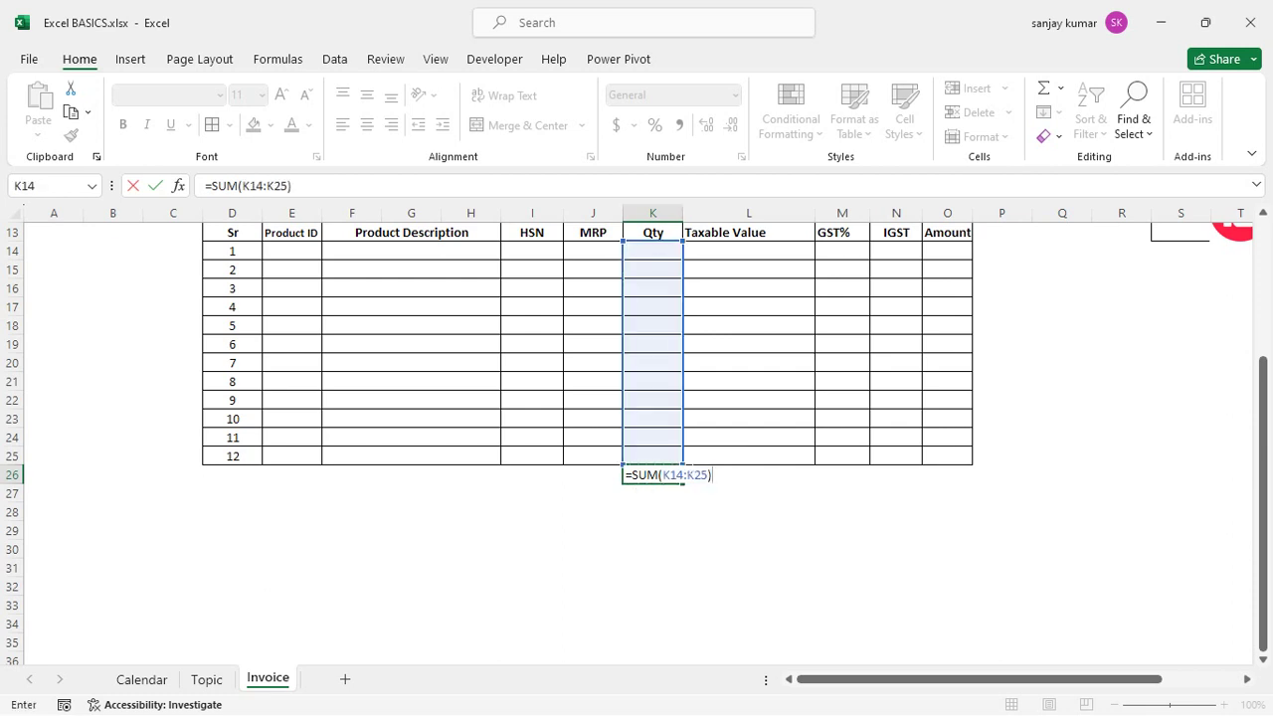
pyautogui.press('Return')
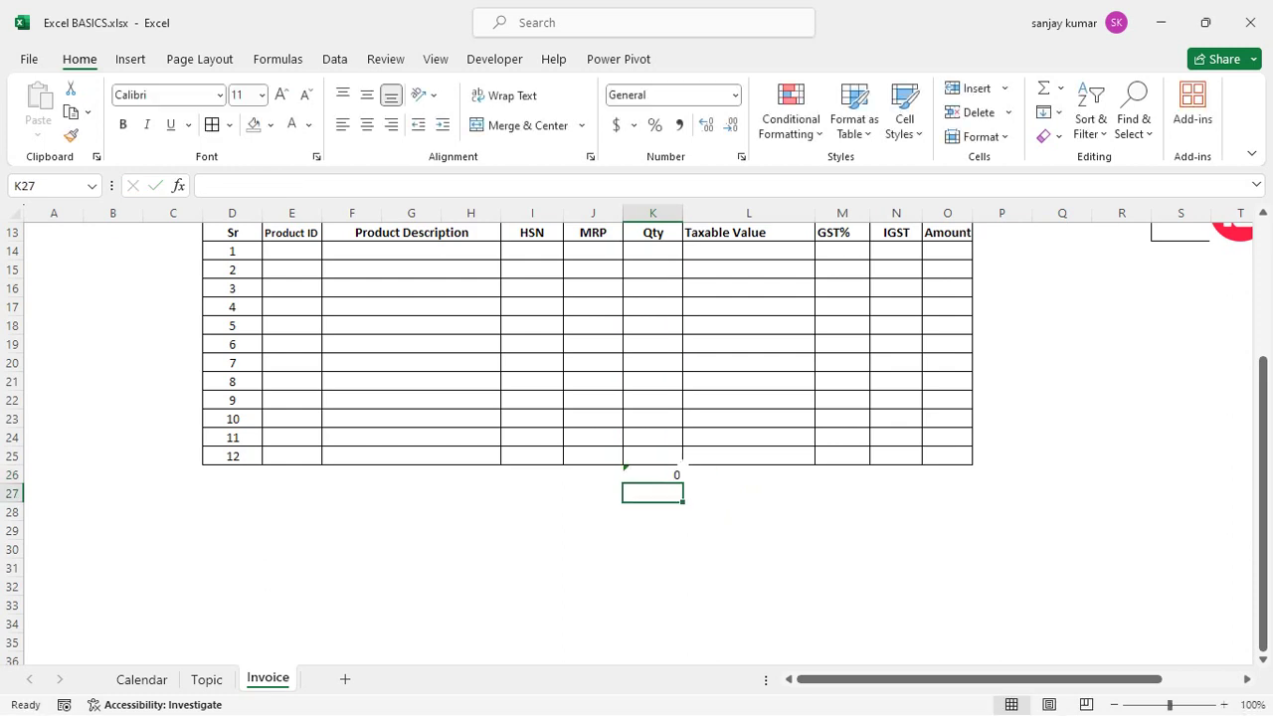
pyautogui.press('Up')
pyautogui.click(367, 124)
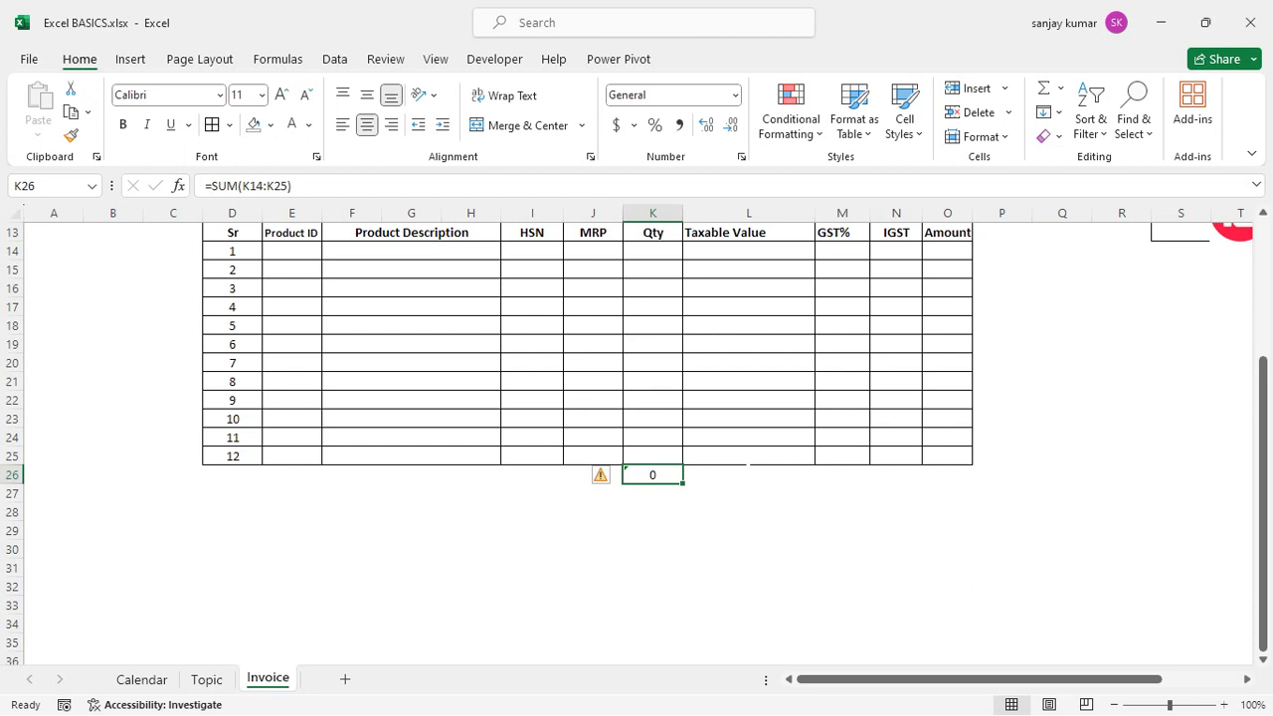
pyautogui.hotkey('shift', 'Right')
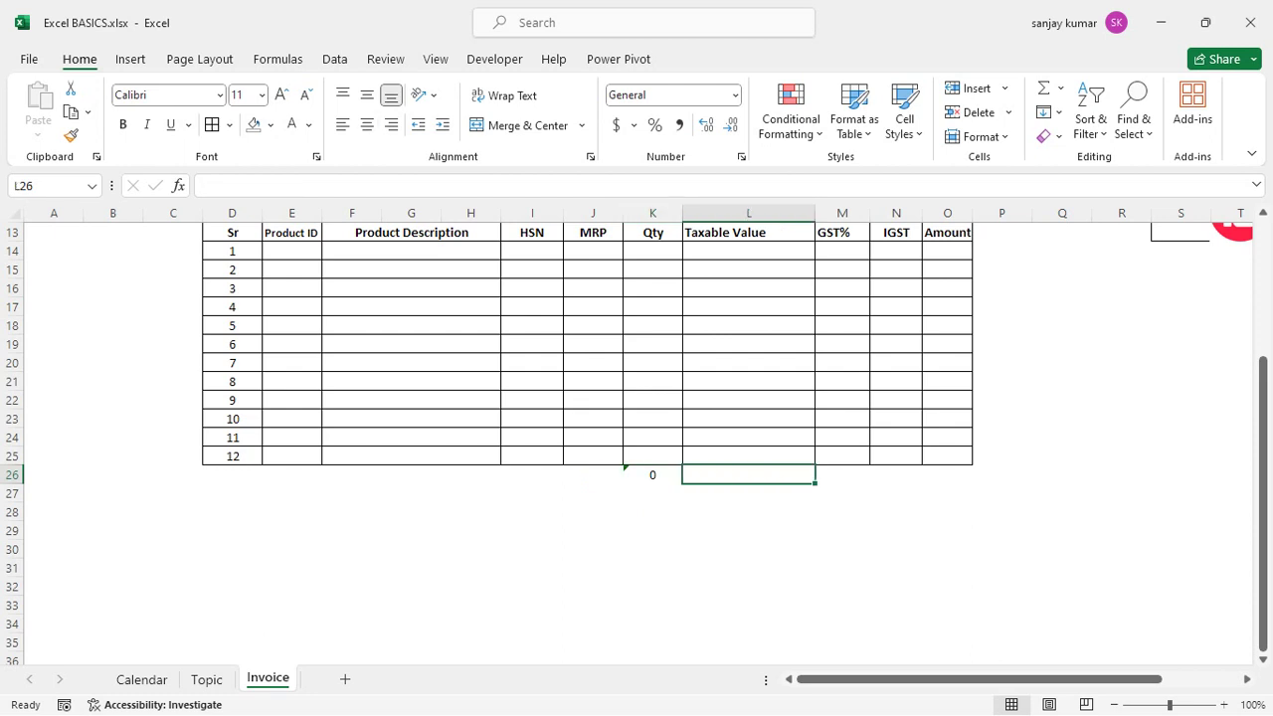
pyautogui.hotkey('shift', 'Left')
pyautogui.hotkey('ctrl', 'c')
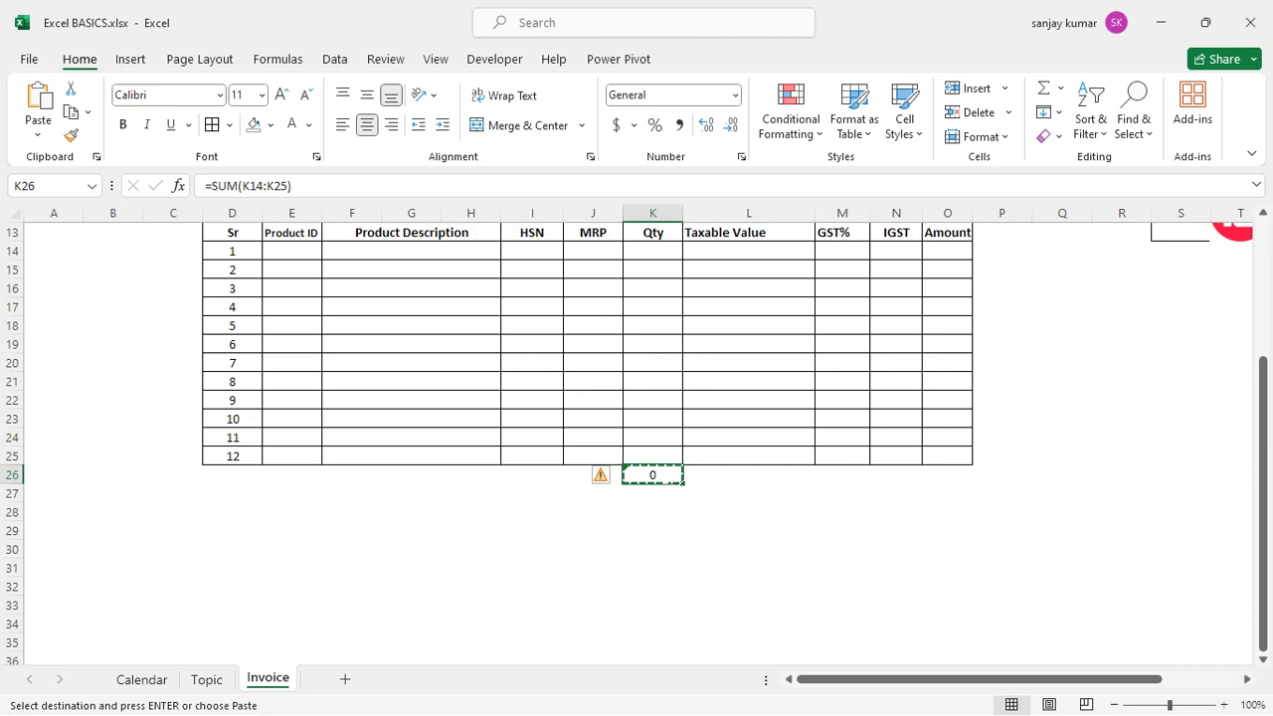
pyautogui.moveTo(652, 475); pyautogui.dragTo(729, 479)
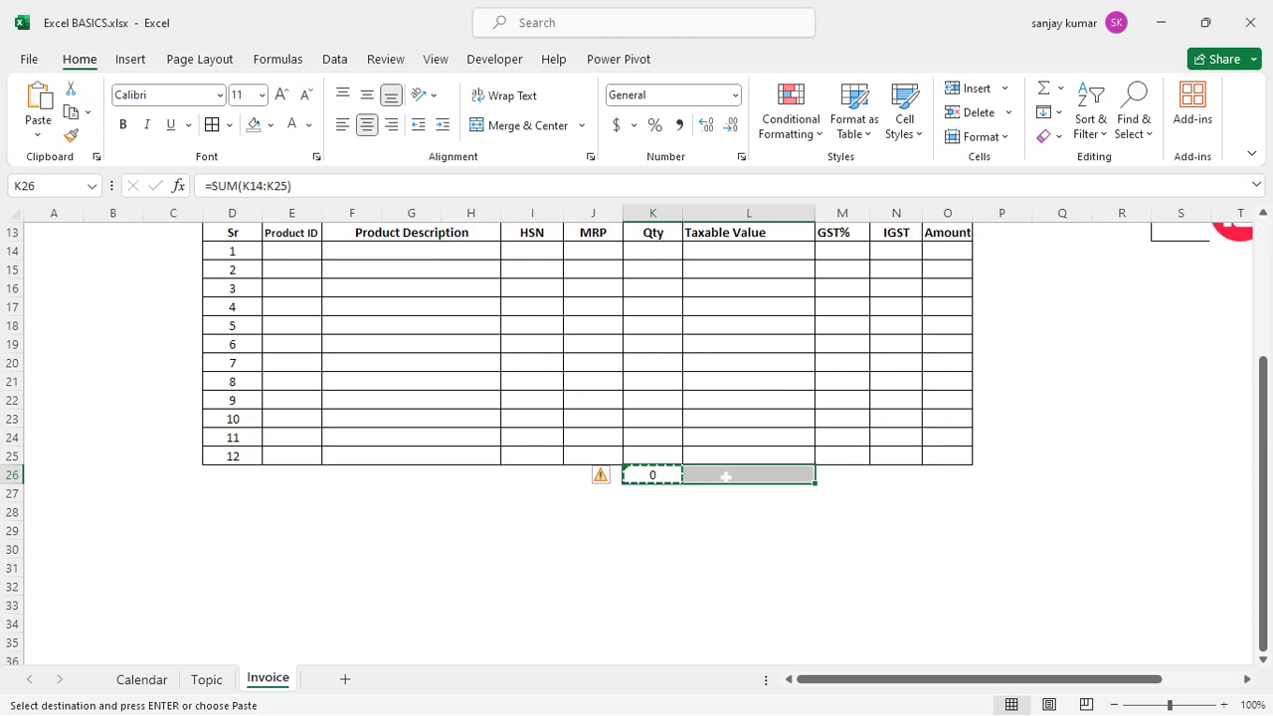
# - Enter the label "Total" in M26 below the GST% column
pyautogui.click(842, 476)
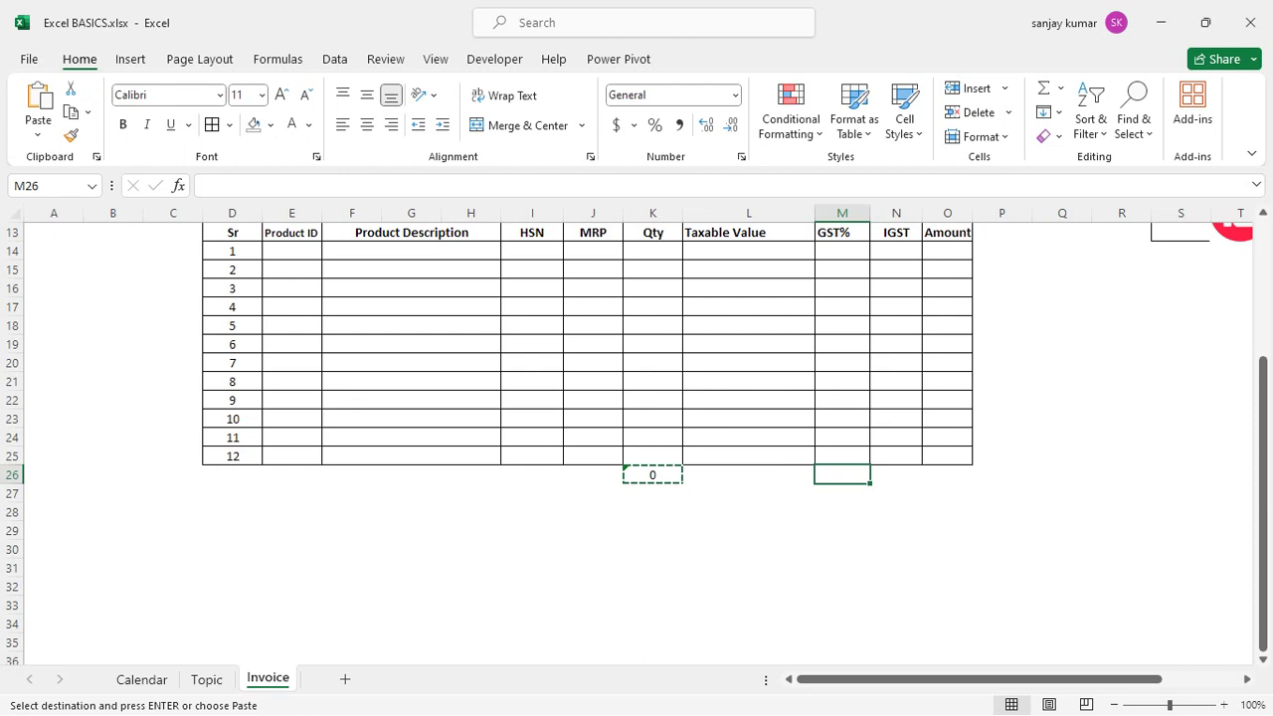
pyautogui.write('Total')
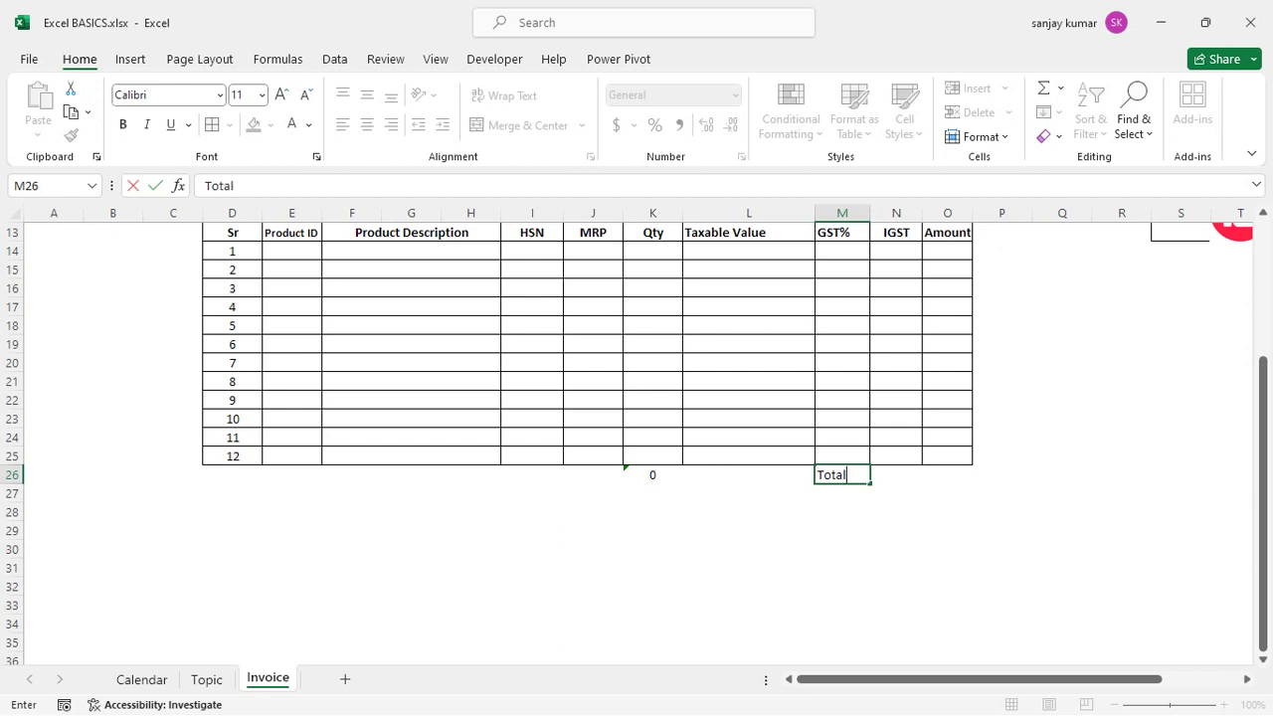
pyautogui.press('Tab')
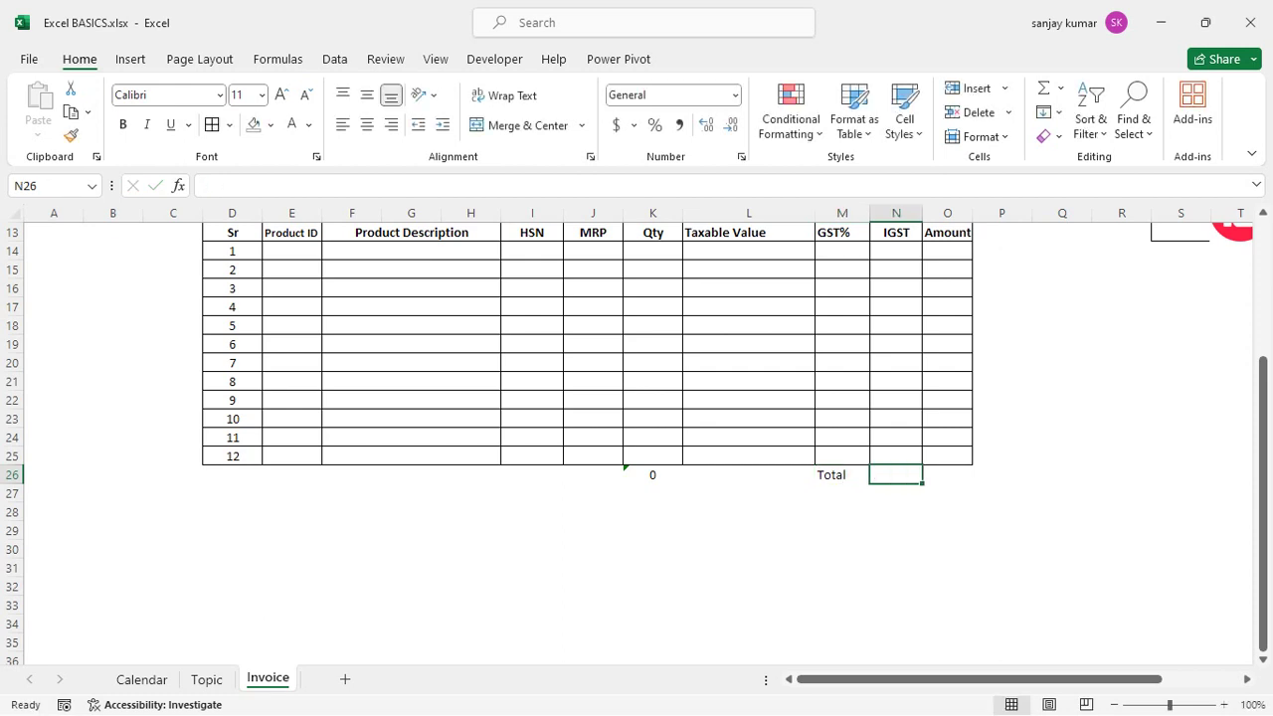
# - Try to total the IGST column in N26 with =SUM(N14:N26)
pyautogui.write('=su,')
pyautogui.press('Return')
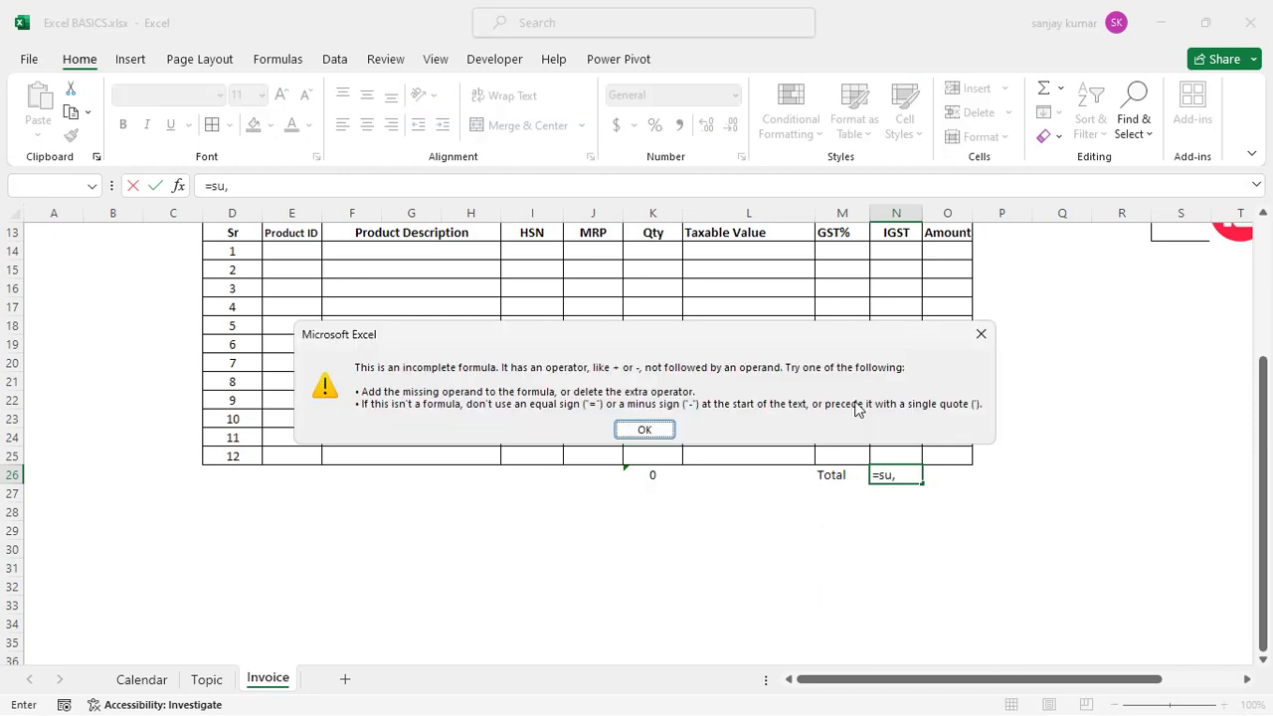
pyautogui.press('Return')
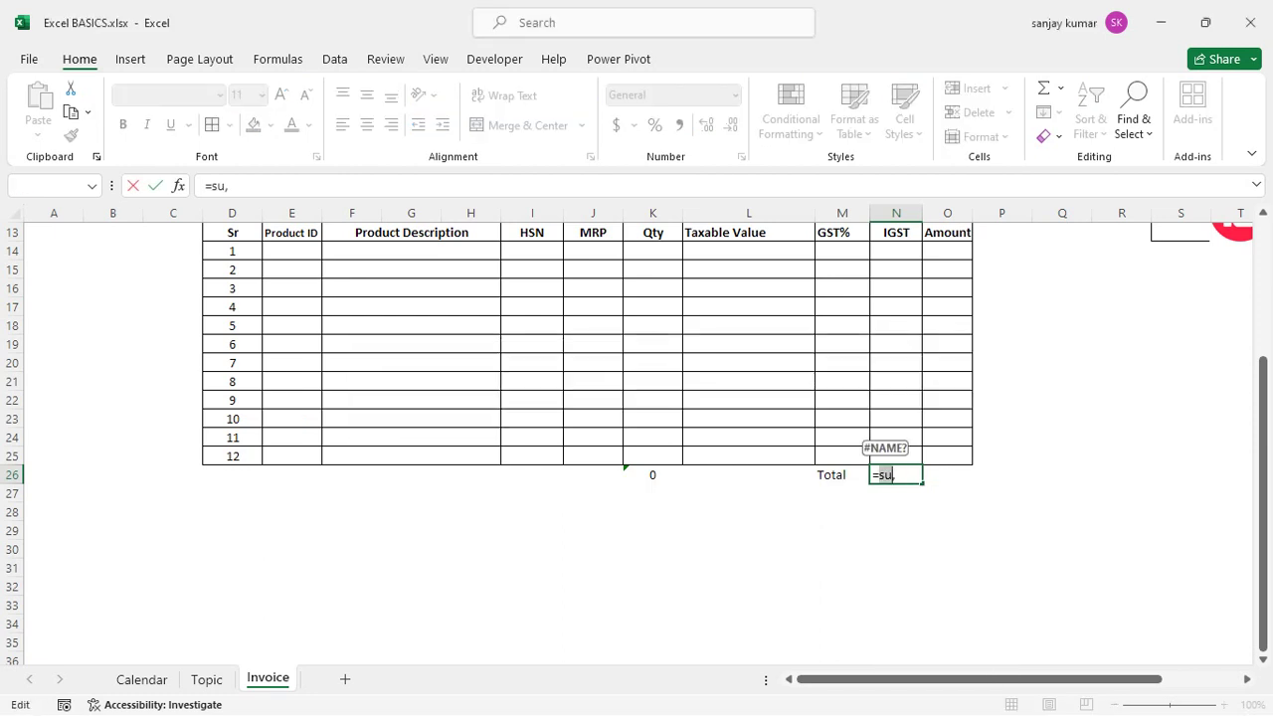
pyautogui.press('BackSpace')
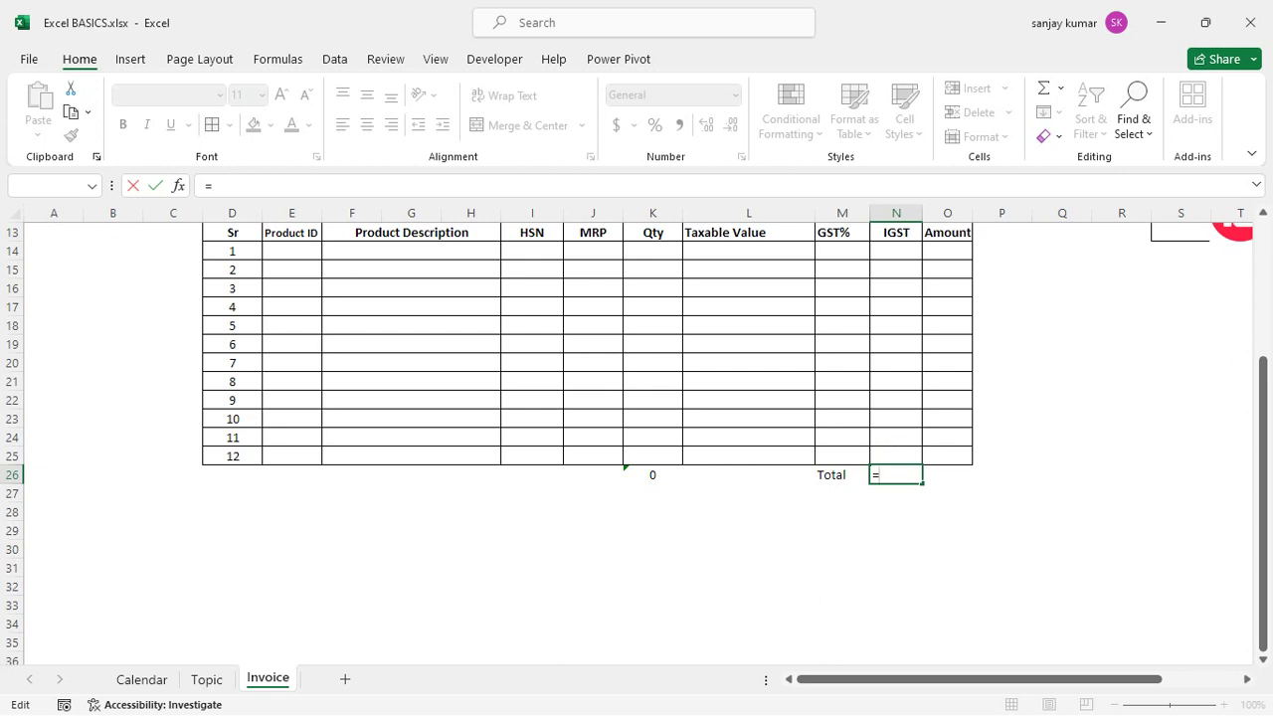
pyautogui.write('Sum')
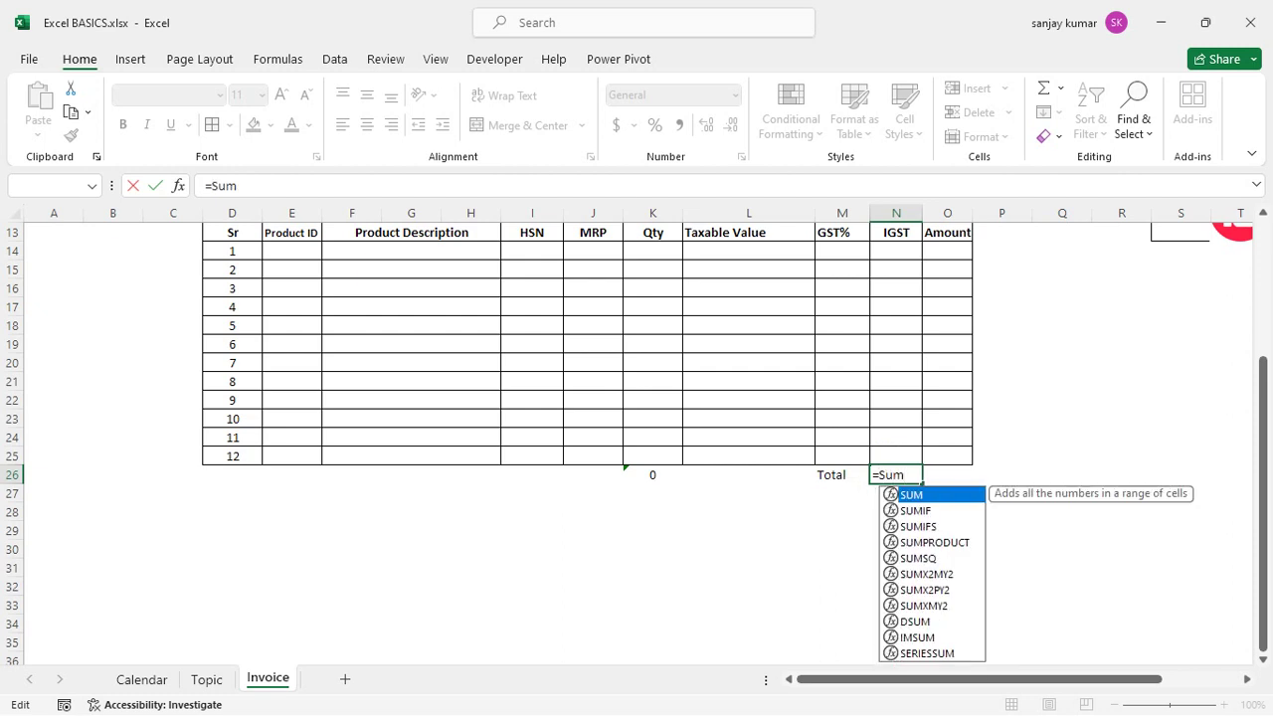
pyautogui.write('(')
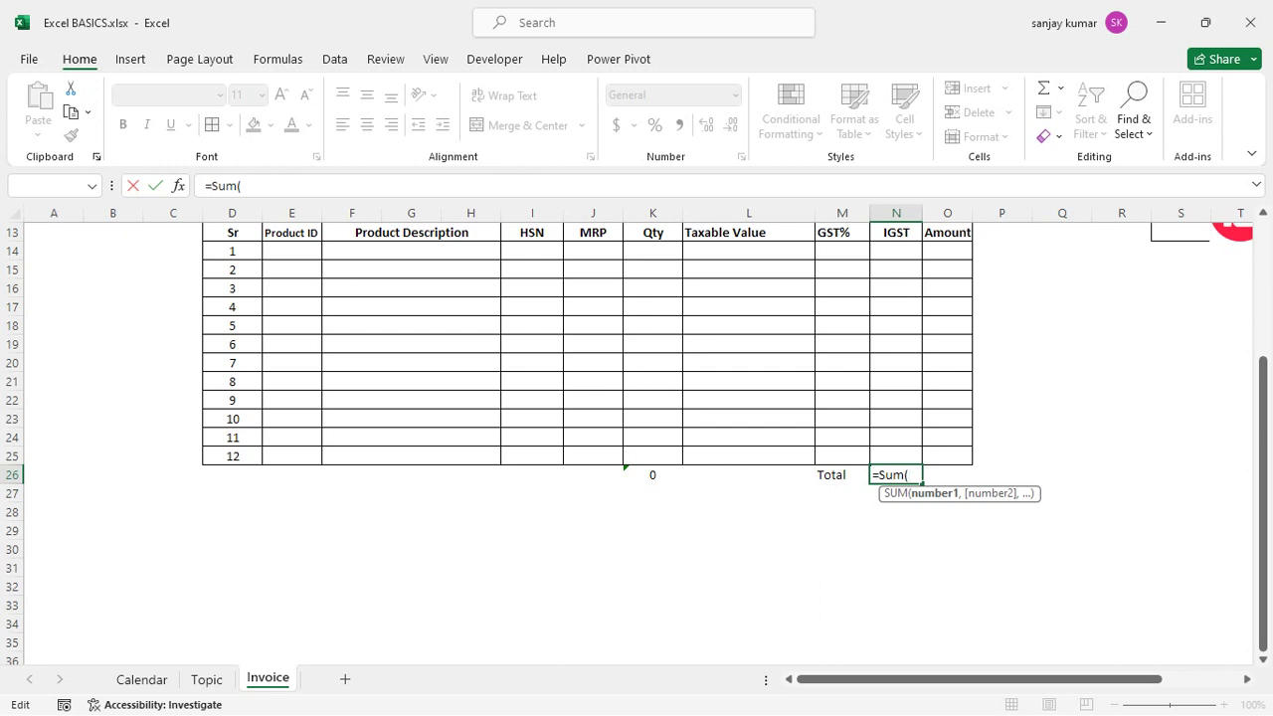
pyautogui.click(896, 250)
pyautogui.moveTo(896, 250); pyautogui.dragTo(896, 474)
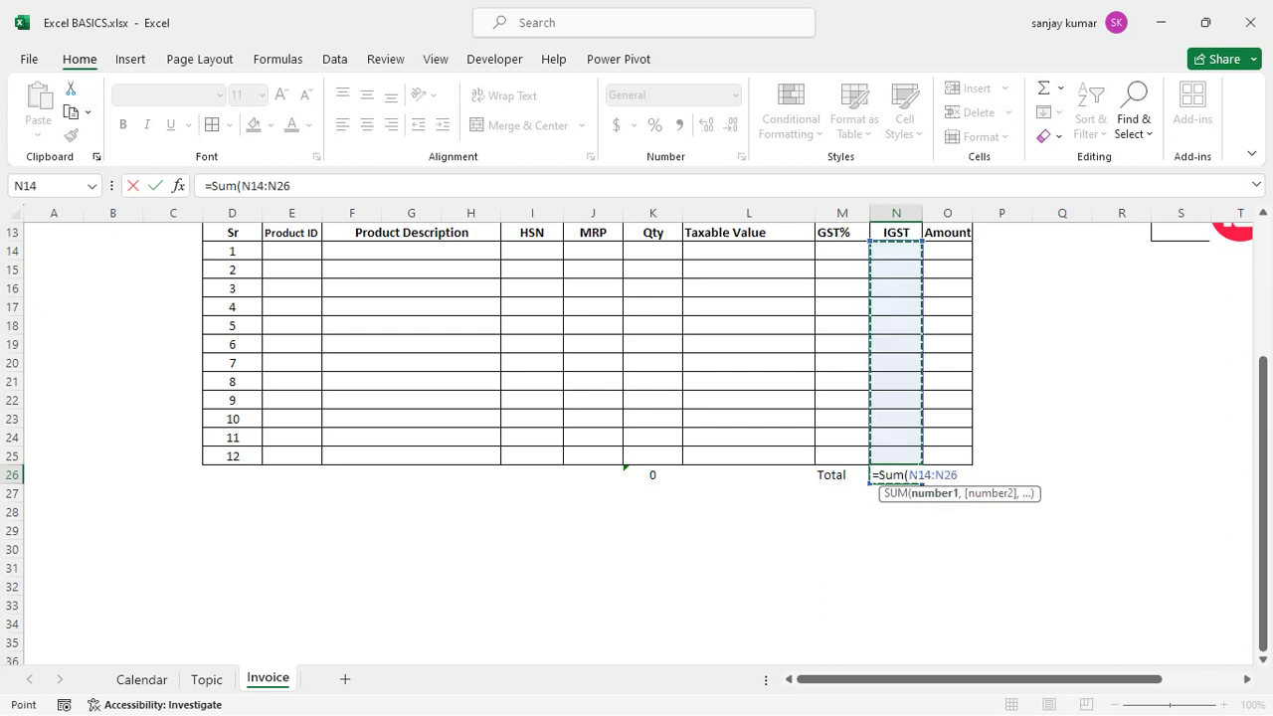
pyautogui.write(')')
pyautogui.press('Return')
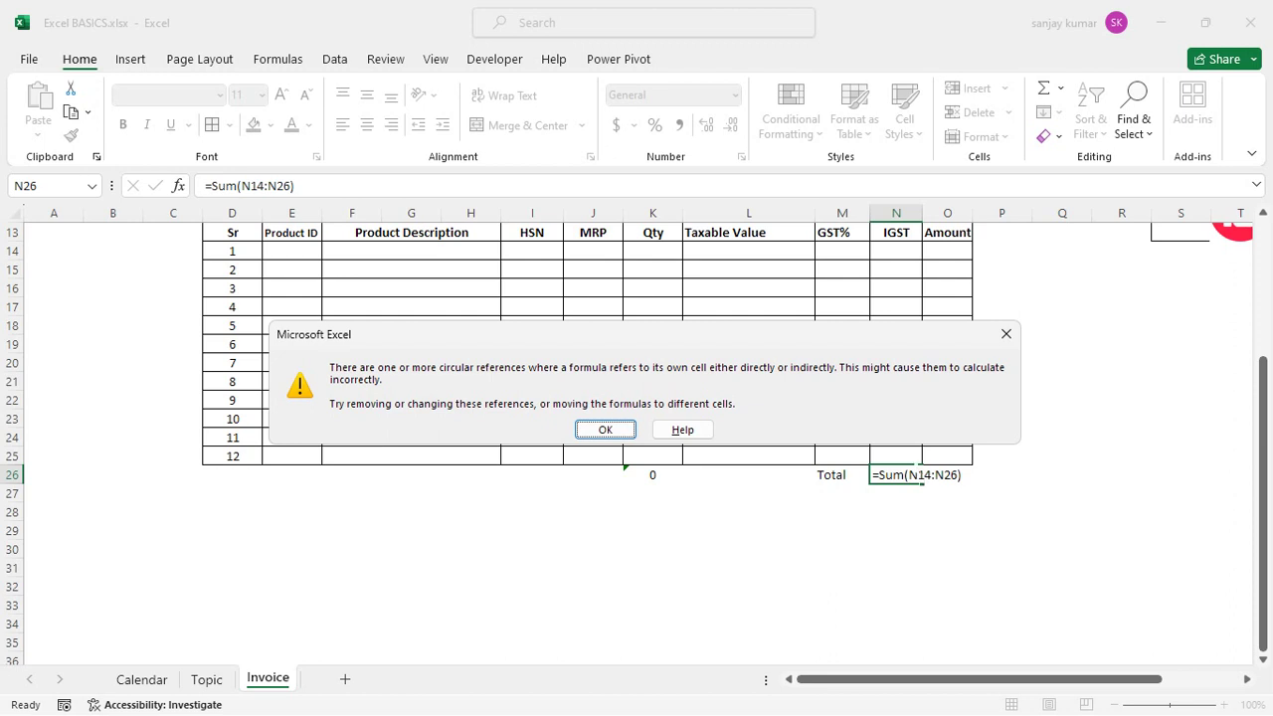
pyautogui.press('Return')
# - Center cell N26 and enter the test values 1 in N14 and 2 in N16 of the IGST column
pyautogui.click(916, 474)
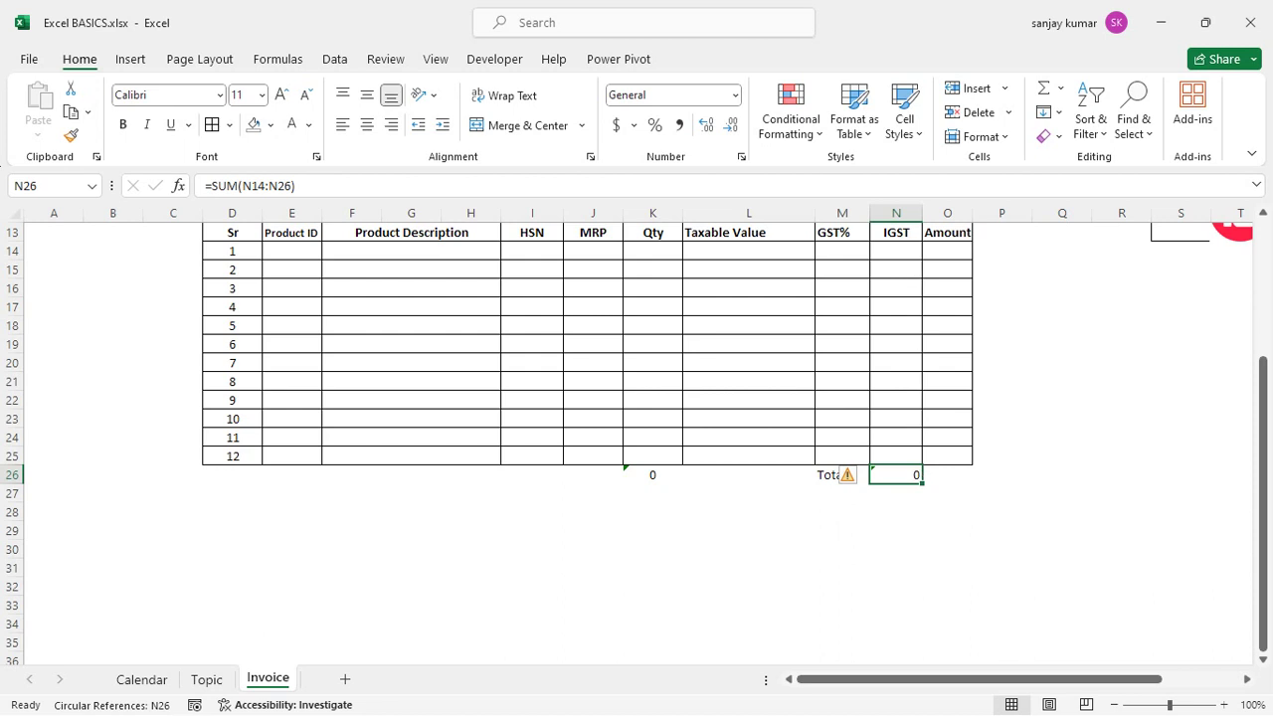
pyautogui.click(367, 124)
pyautogui.click(887, 252)
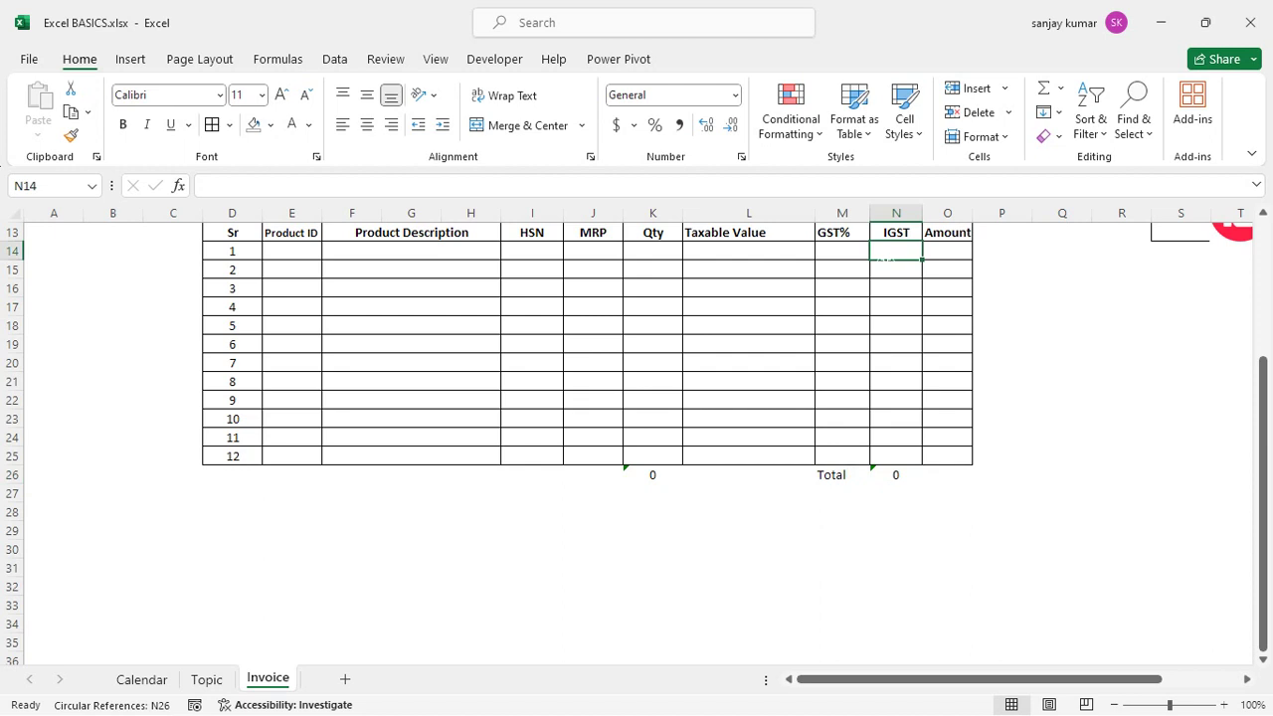
pyautogui.write('1')
pyautogui.click(897, 287)
pyautogui.write('2')
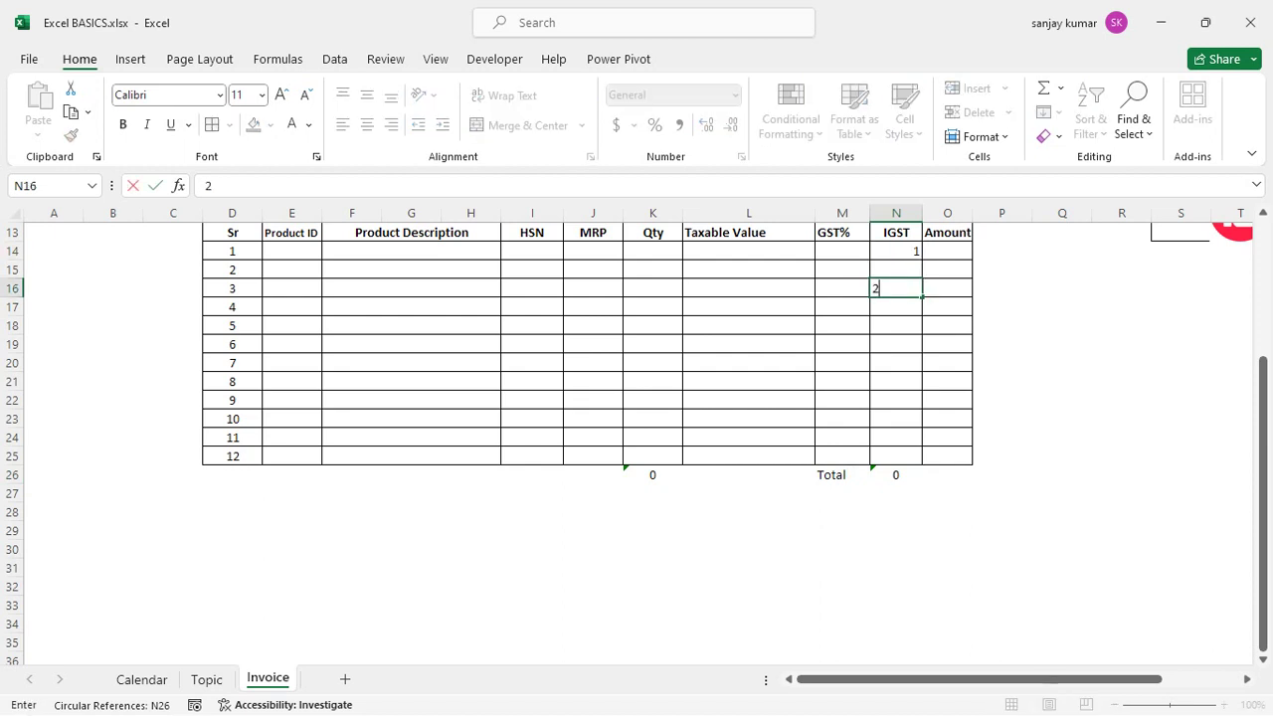
pyautogui.click(895, 350)
# - Total the IGST column by replacing the formula in N26 with =SUM(N14:N25)
pyautogui.click(904, 475)
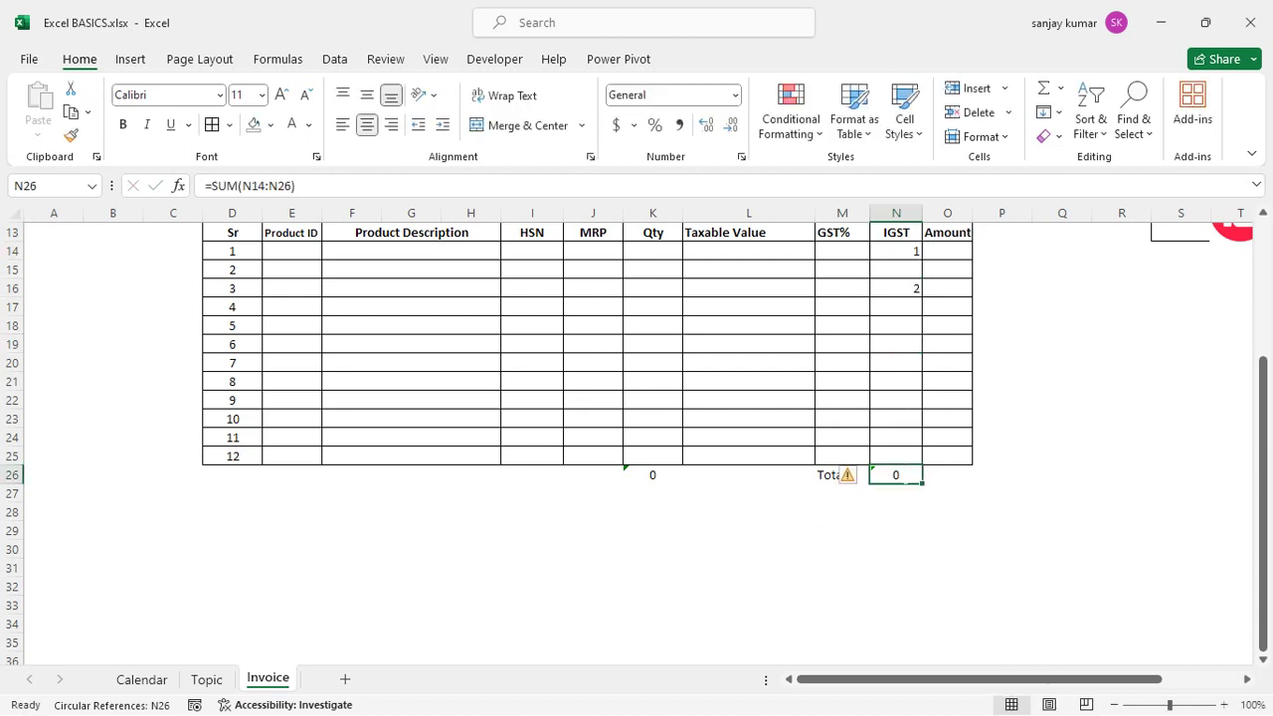
pyautogui.write('=sum')
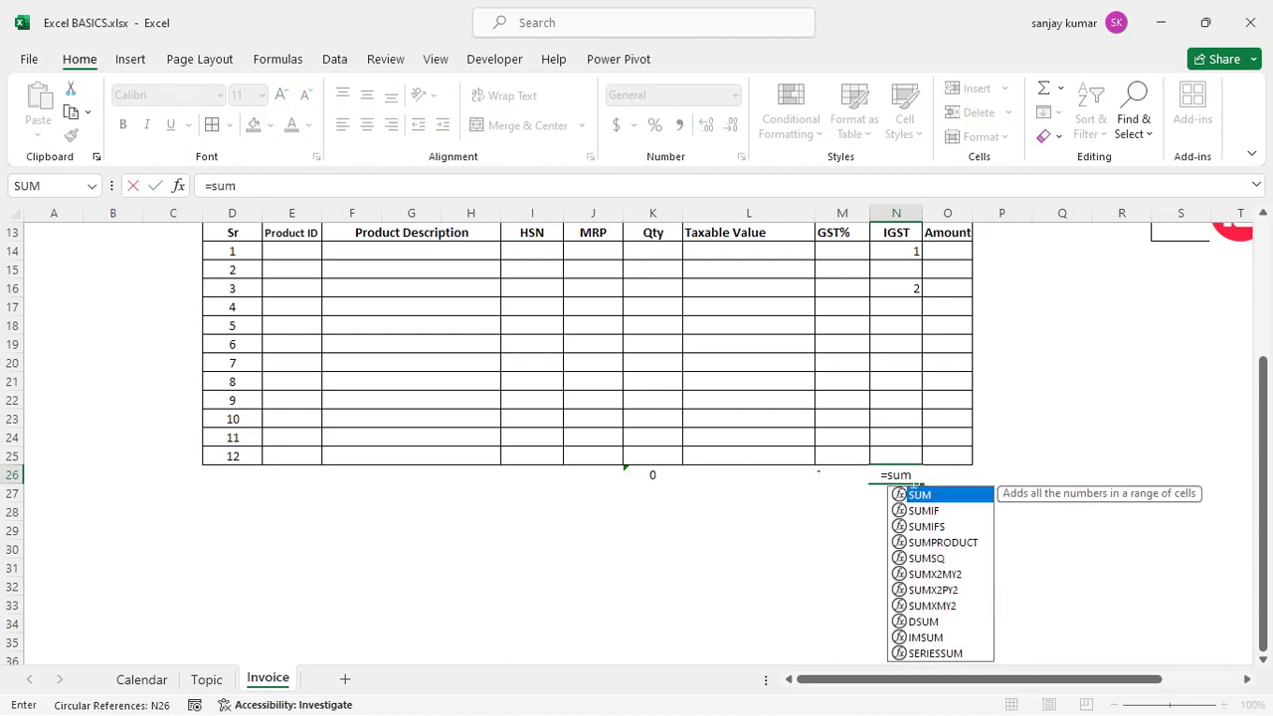
pyautogui.press('Tab')
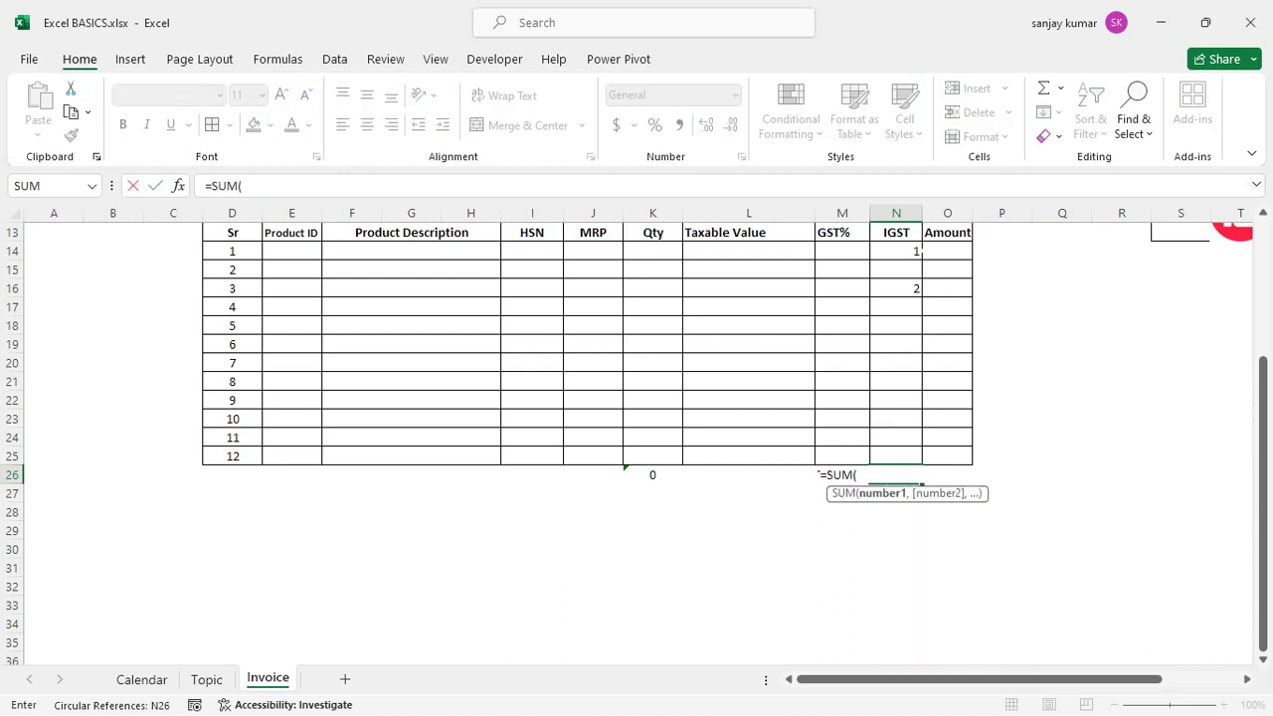
pyautogui.moveTo(896, 251); pyautogui.dragTo(896, 455)
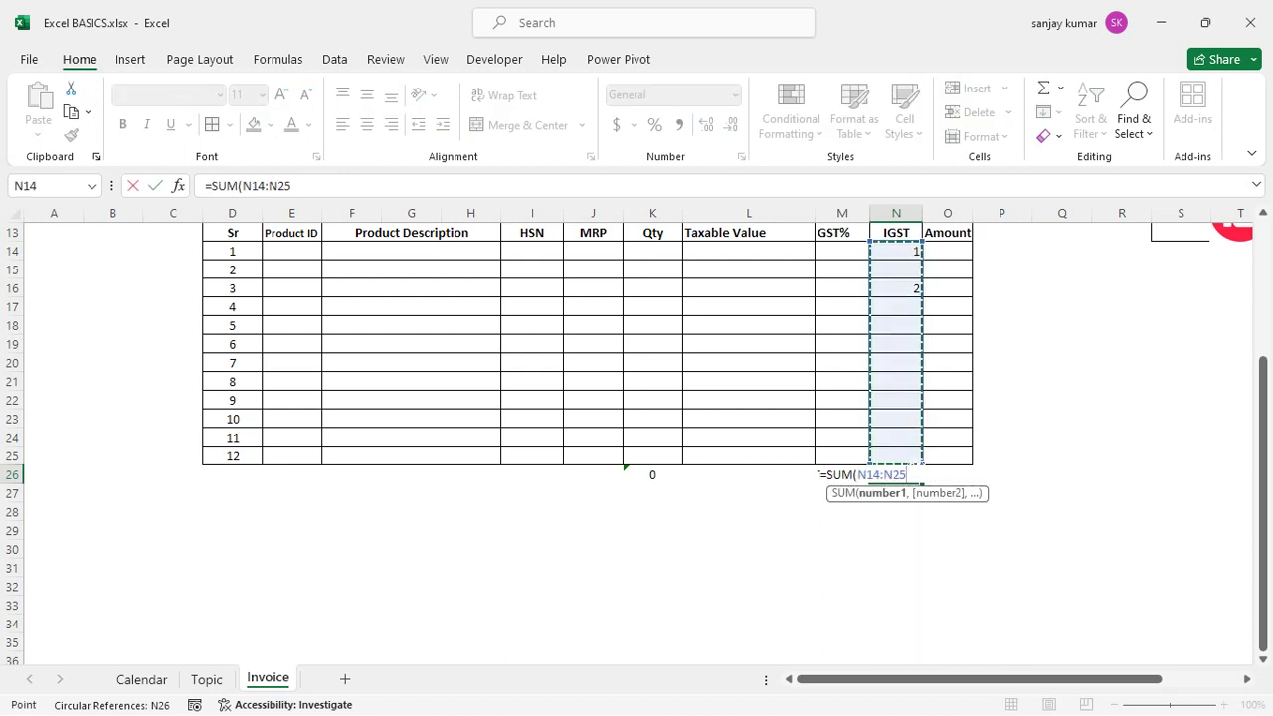
pyautogui.write(')')
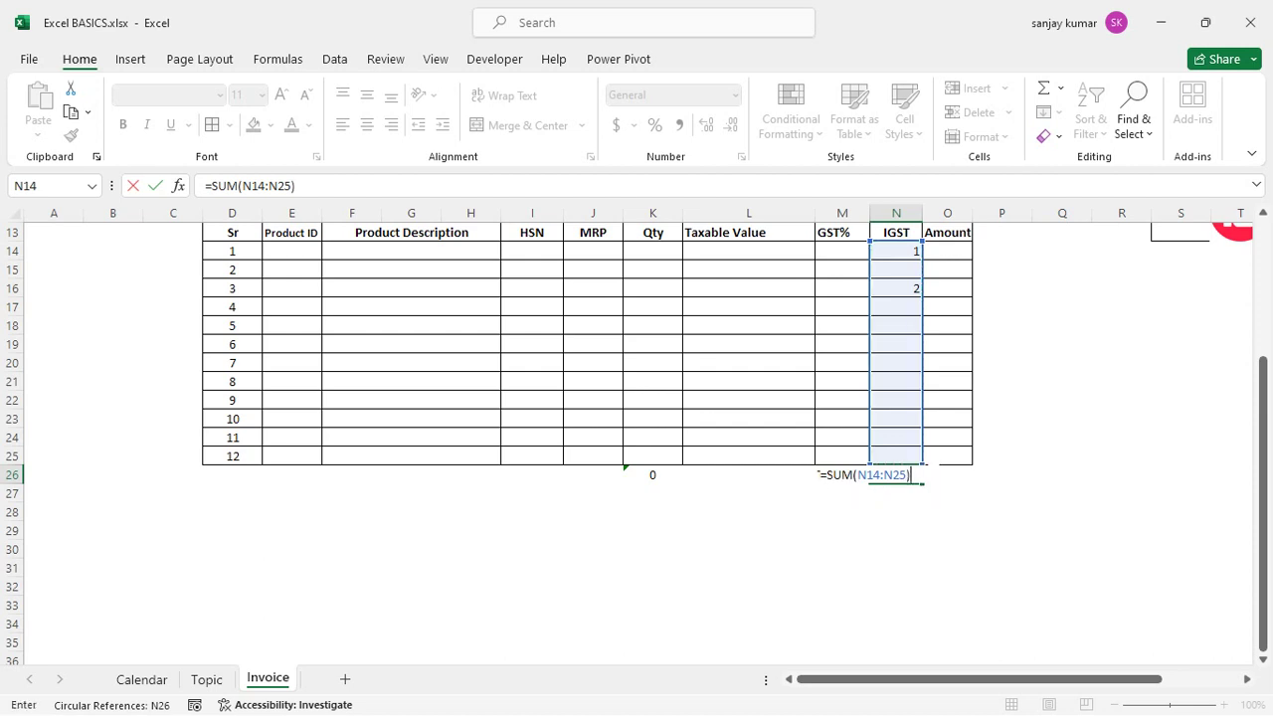
pyautogui.press('Return')
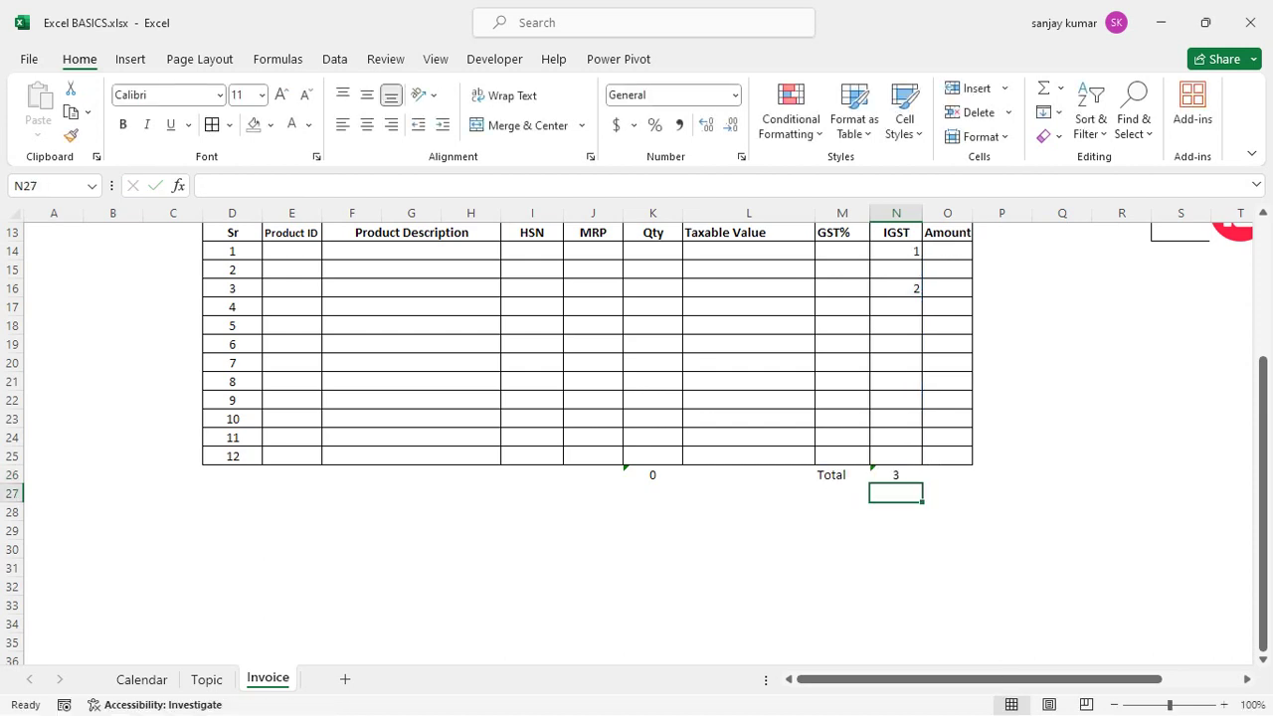
# - Center the contents of the IGST column cells N14:N25
pyautogui.click(652, 474)
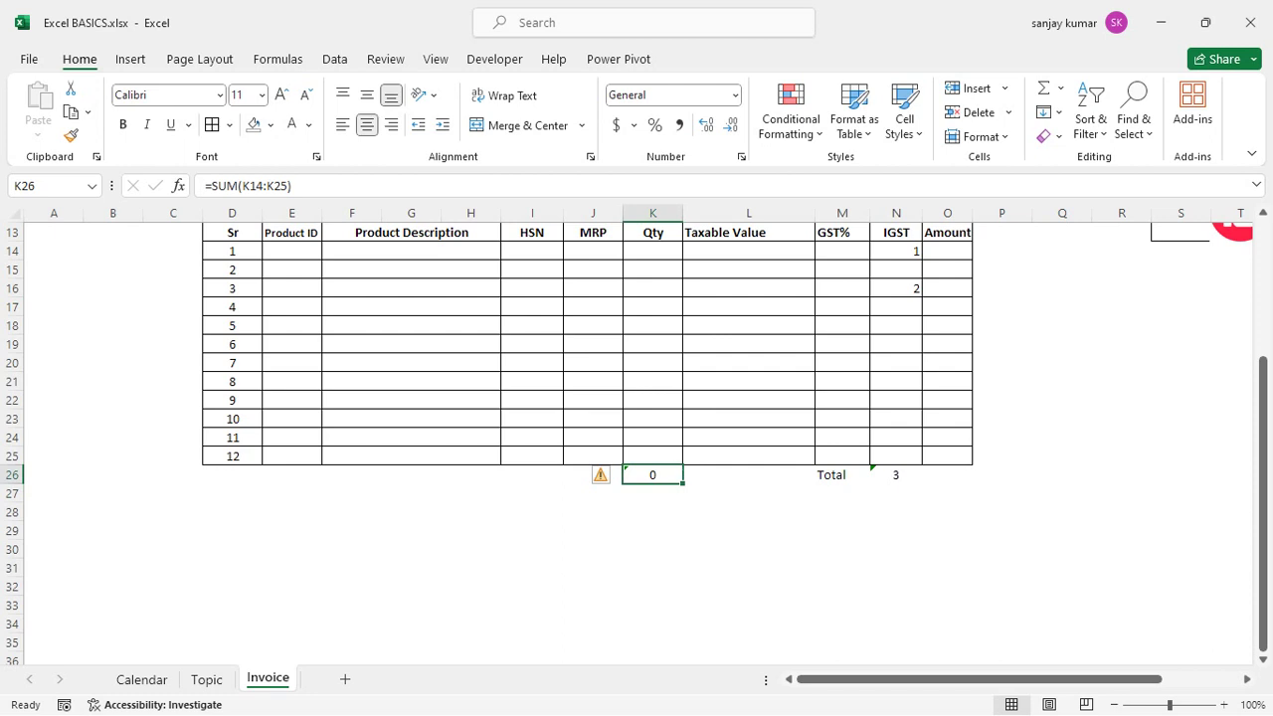
pyautogui.moveTo(910, 251); pyautogui.dragTo(914, 452)
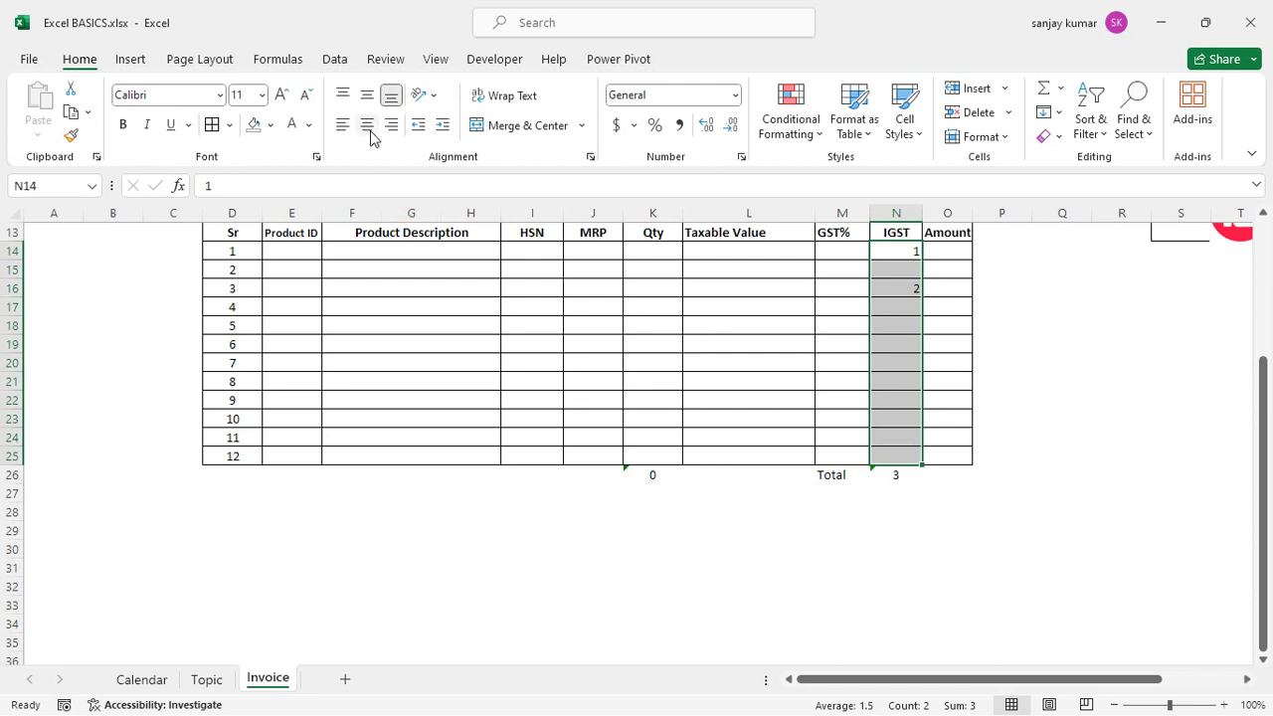
pyautogui.click(367, 125)
pyautogui.click(532, 400)
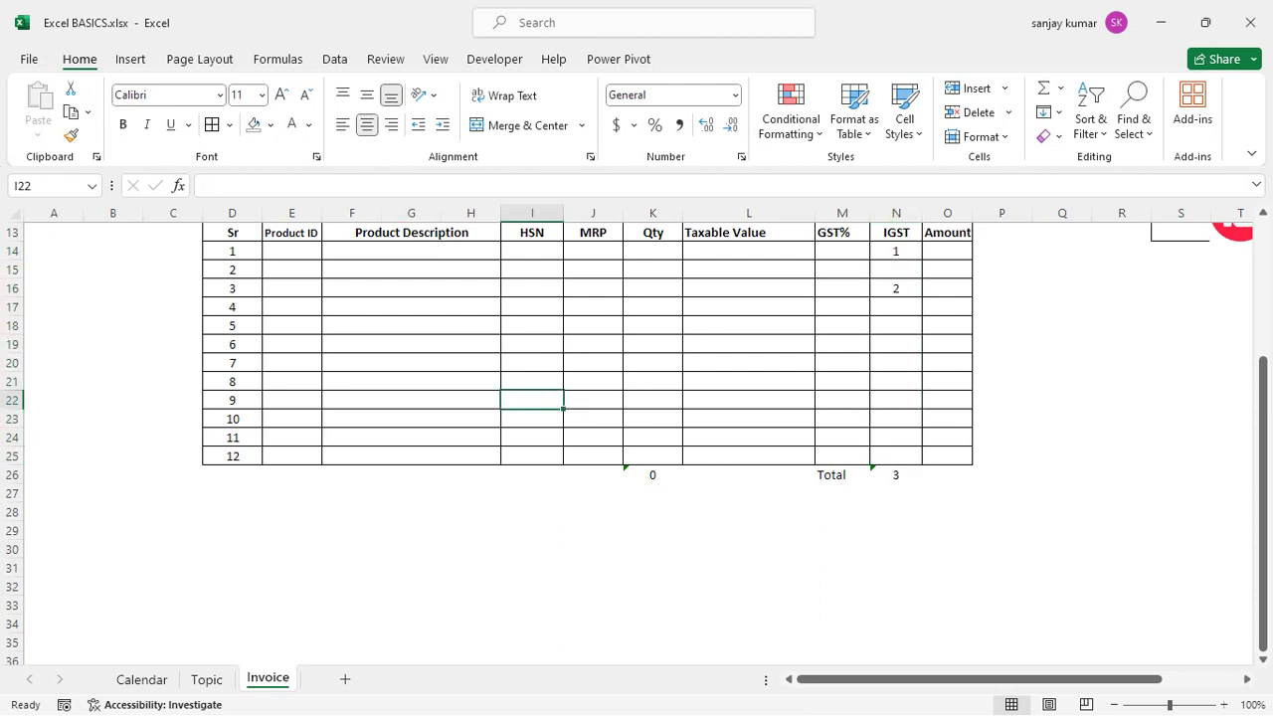
# - Apply outside borders around the totals row from D26 to O26
pyautogui.moveTo(232, 475); pyautogui.dragTo(925, 469)
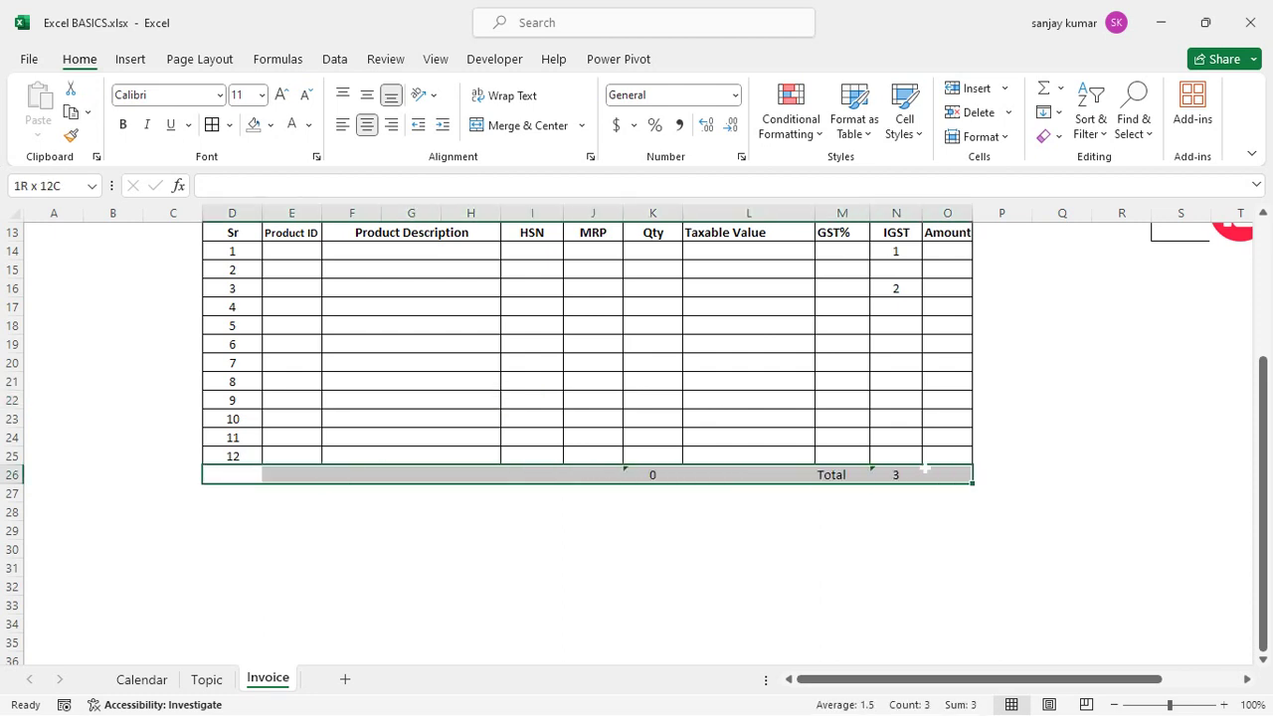
pyautogui.click(229, 125)
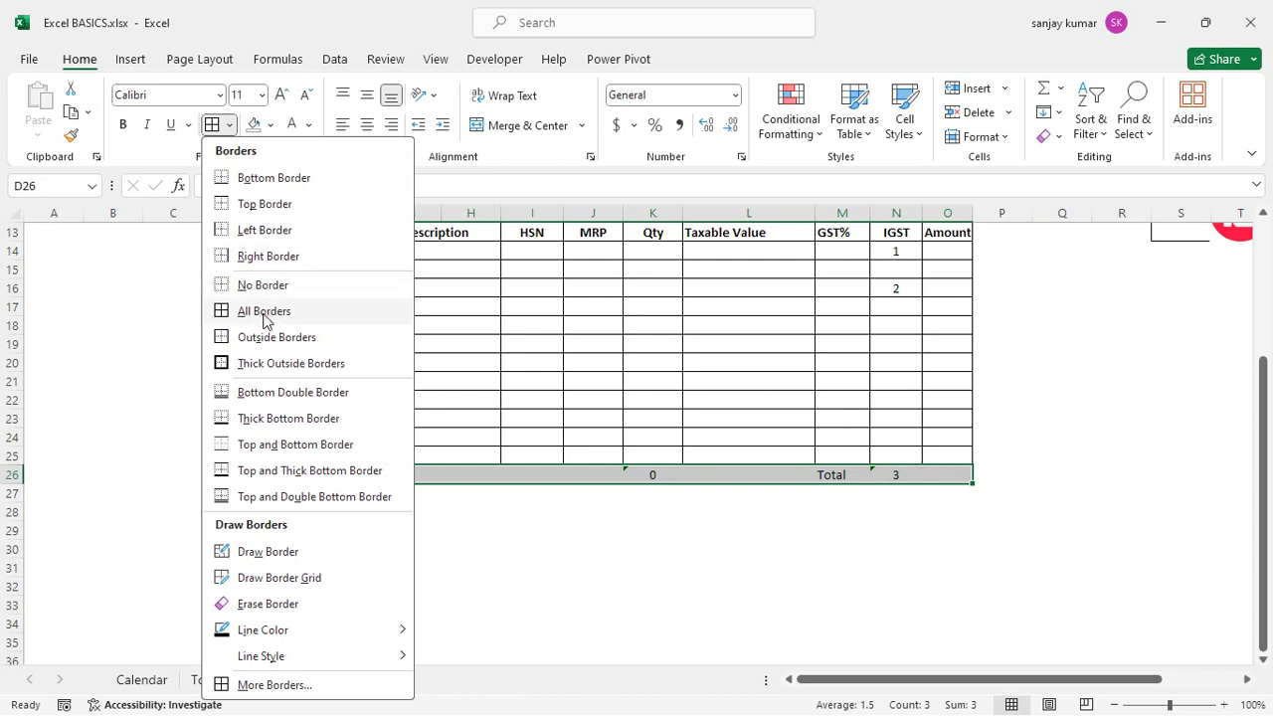
pyautogui.click(264, 338)
pyautogui.click(593, 511)
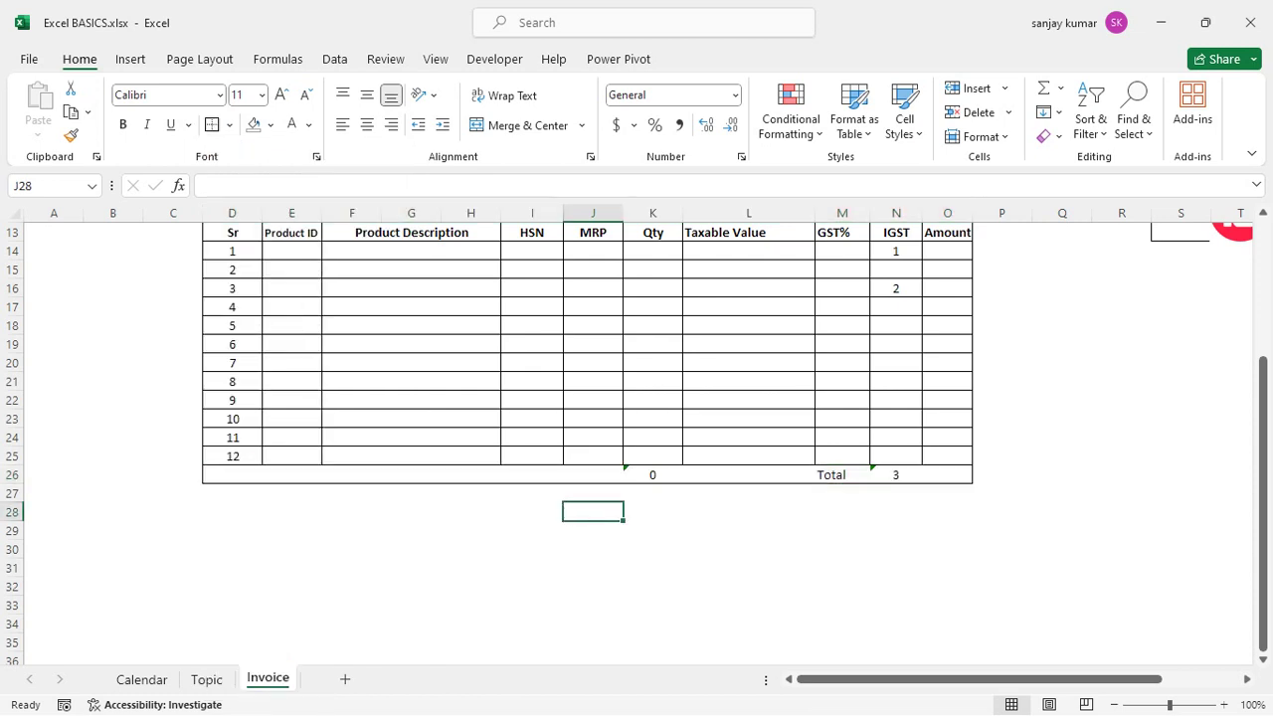
# - Apply all borders to the Qty total in K26 and the adjacent Taxable Value total cell L26
pyautogui.click(652, 475)
pyautogui.click(229, 125)
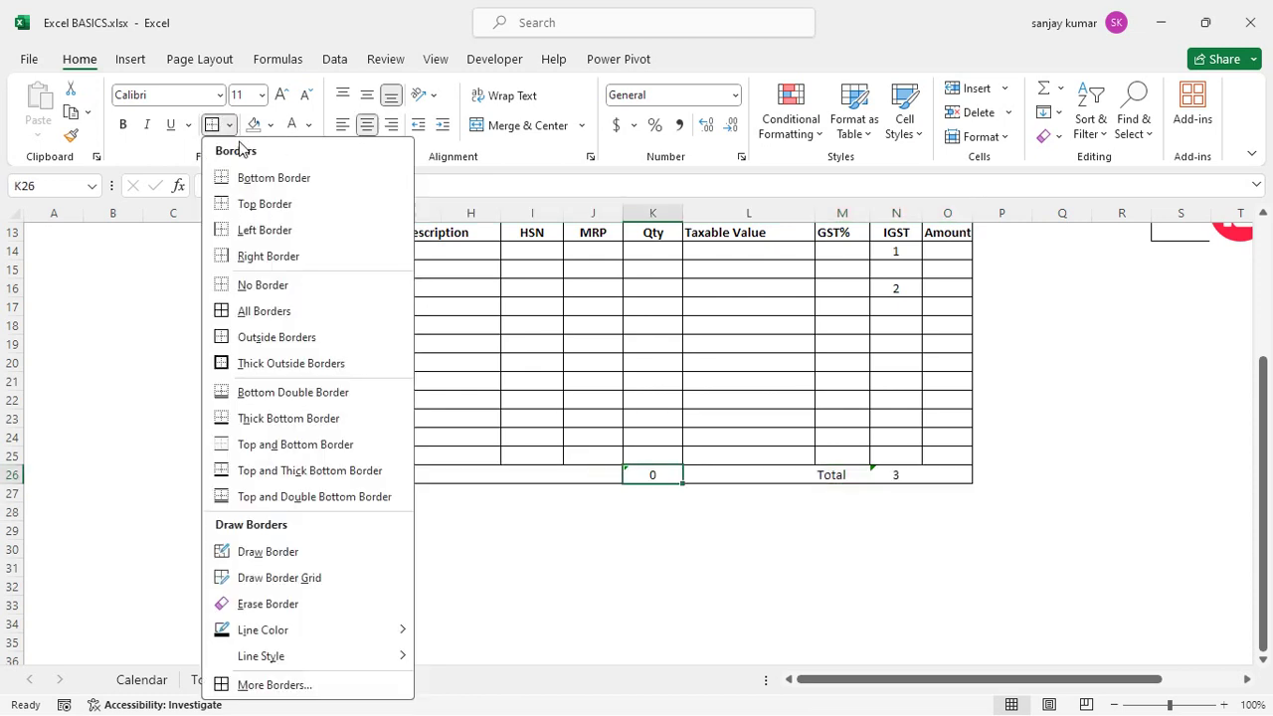
pyautogui.click(265, 311)
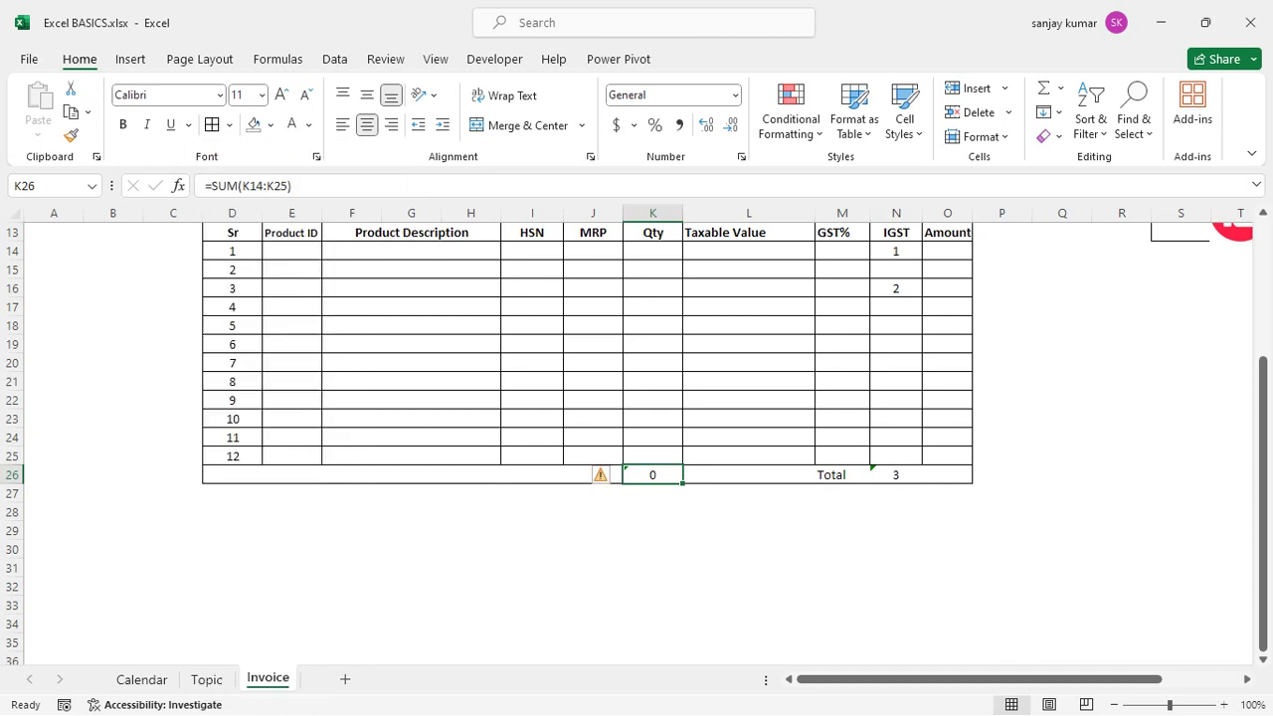
pyautogui.press('Right')
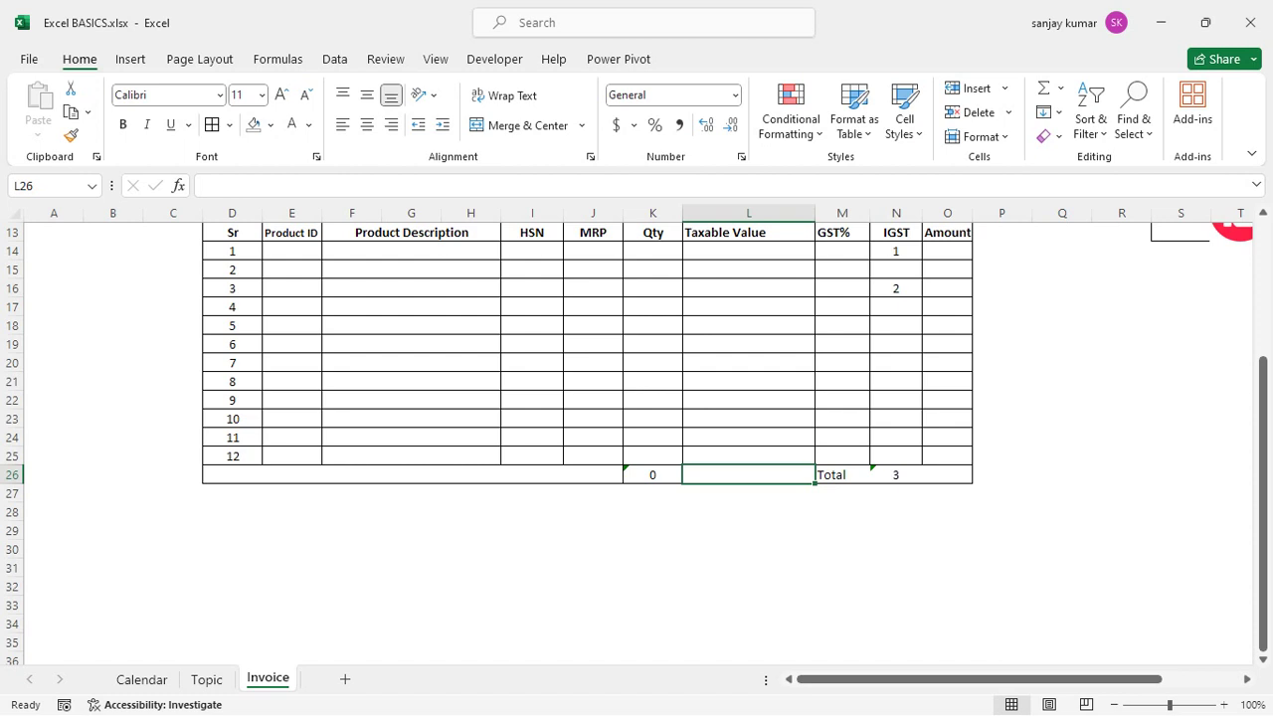
# - Copy the Qty total formula from K26 into L26 to total the Taxable Value column
pyautogui.click(652, 474)
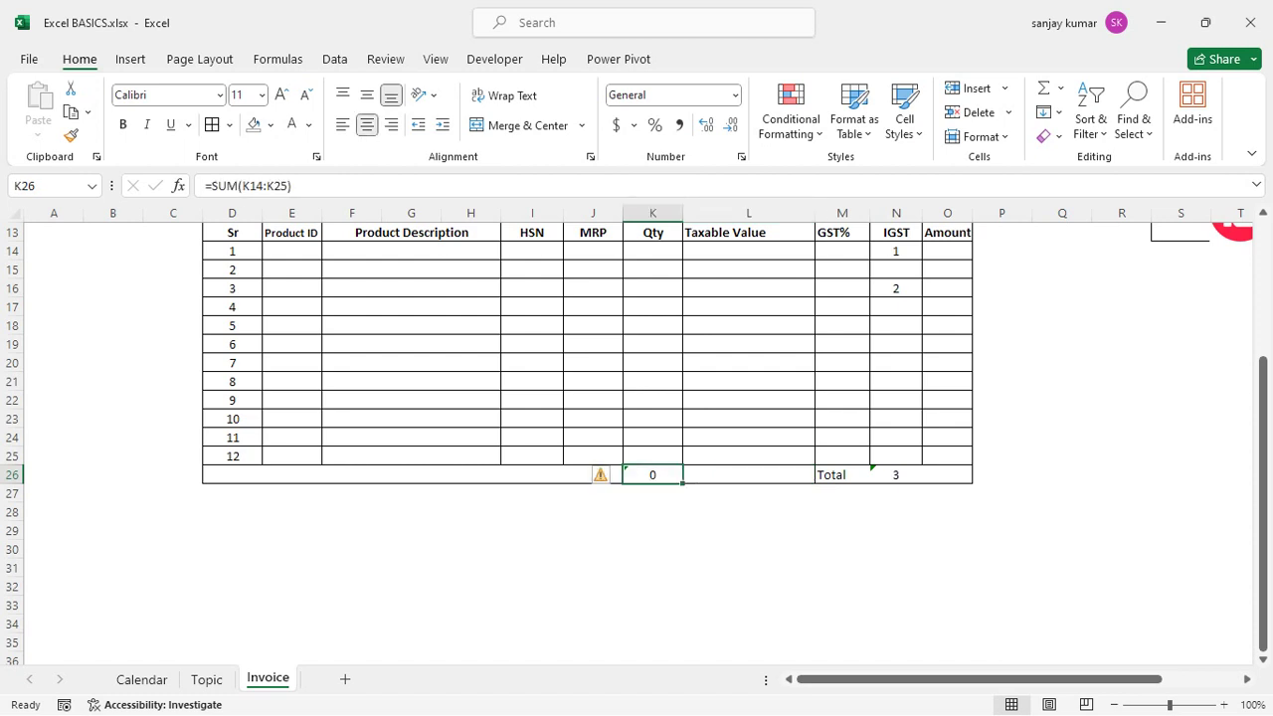
pyautogui.hotkey('ctrl', 'c')
pyautogui.click(748, 474)
pyautogui.hotkey('ctrl', 'v')
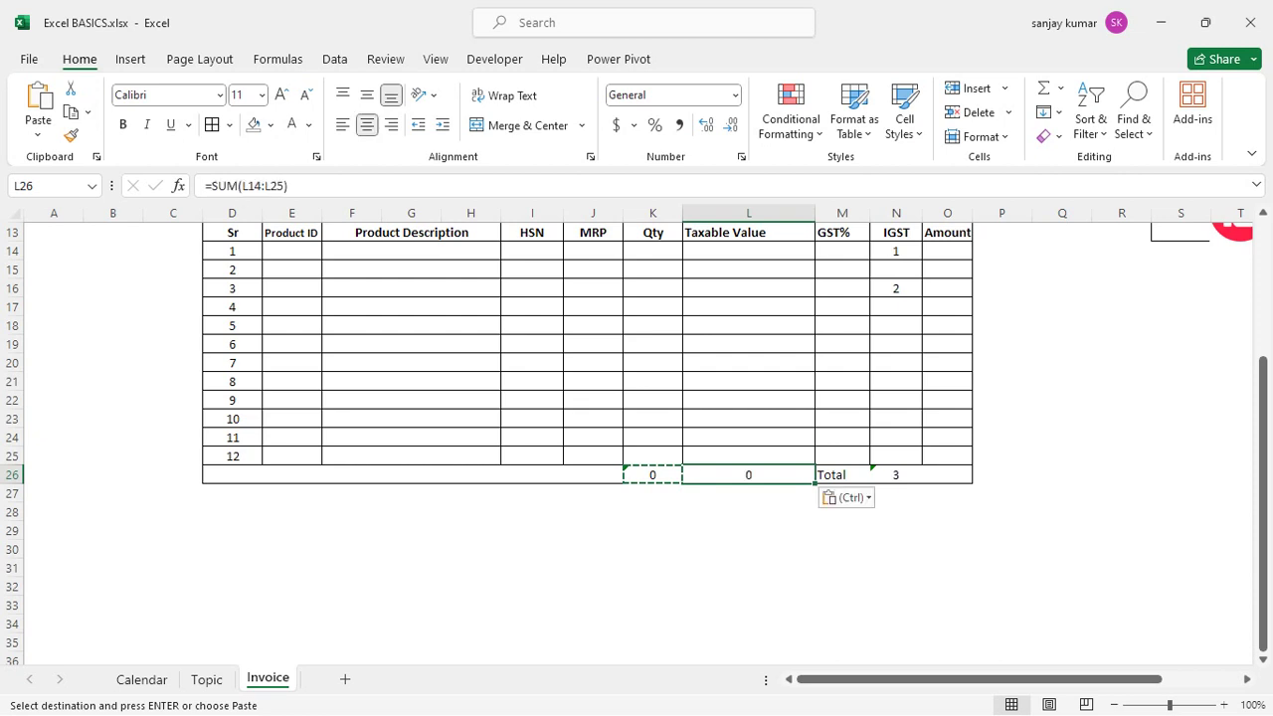
pyautogui.click(748, 530)
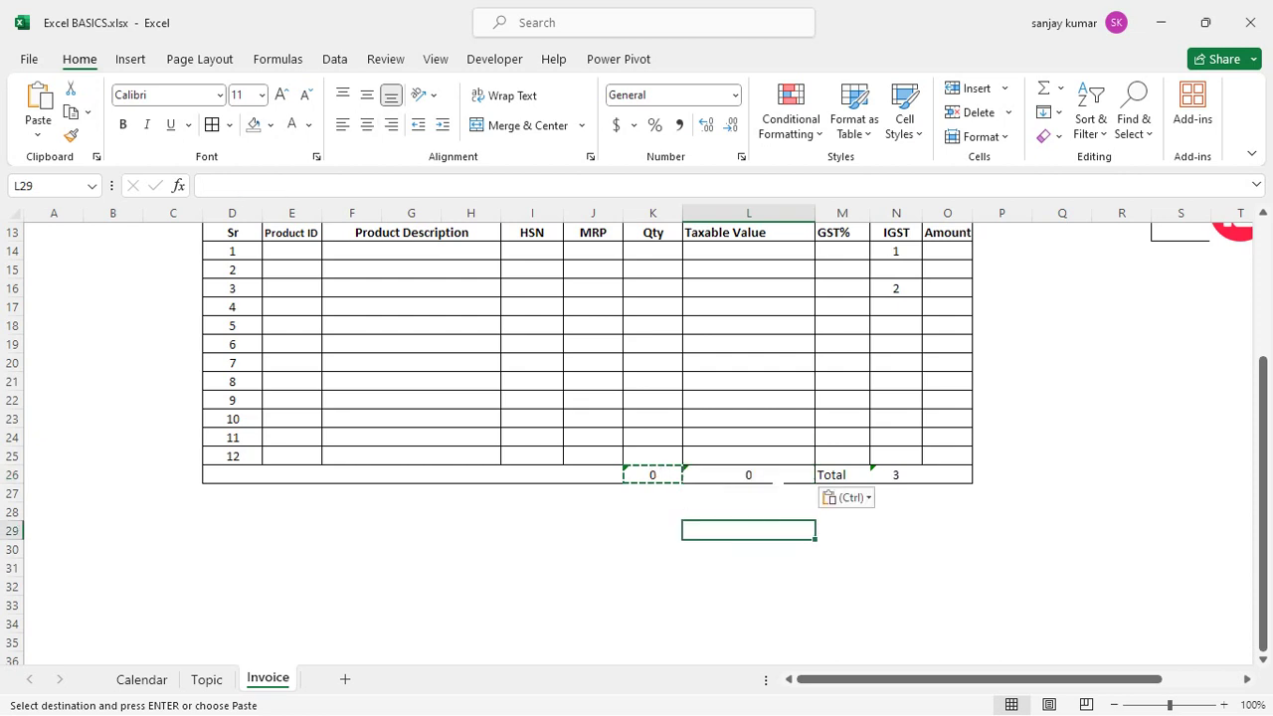
# - Ignore the formula error flags on the Qty total in K26 and the IGST total in N26
pyautogui.click(652, 474)
pyautogui.rightClick(661, 477)
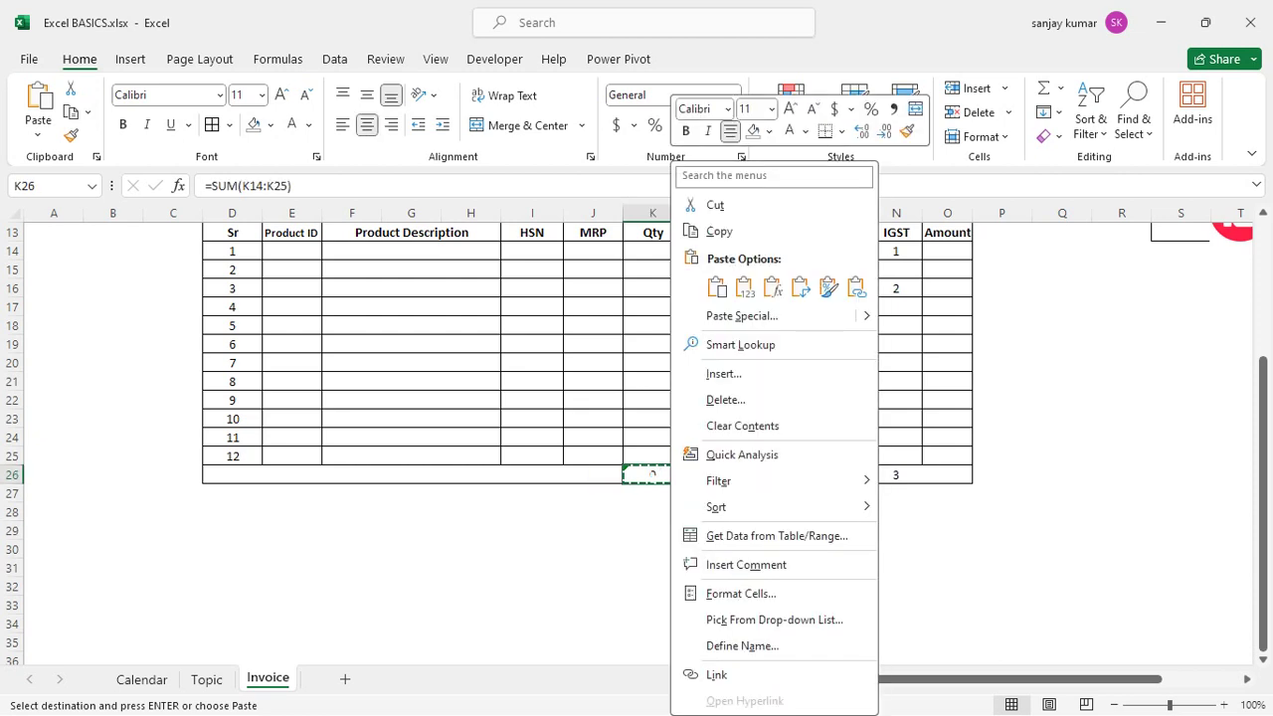
pyautogui.press('Escape')
pyautogui.click(601, 480)
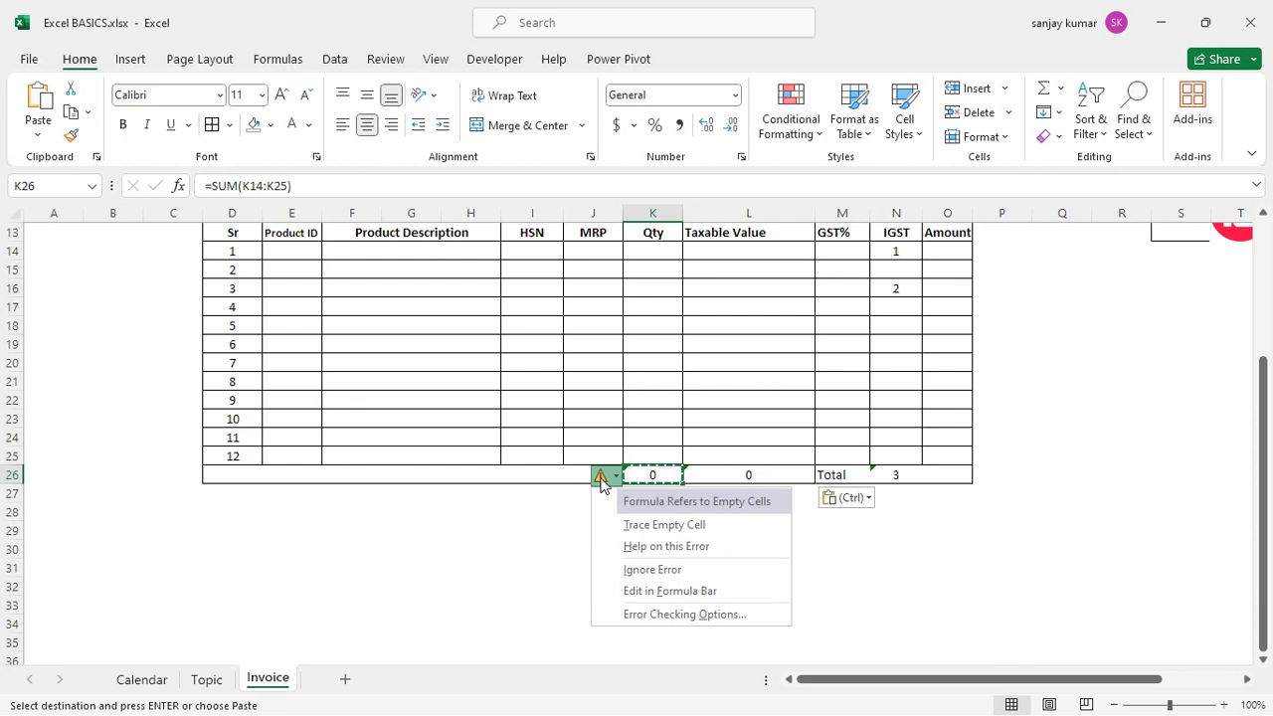
pyautogui.click(679, 568)
pyautogui.click(897, 469)
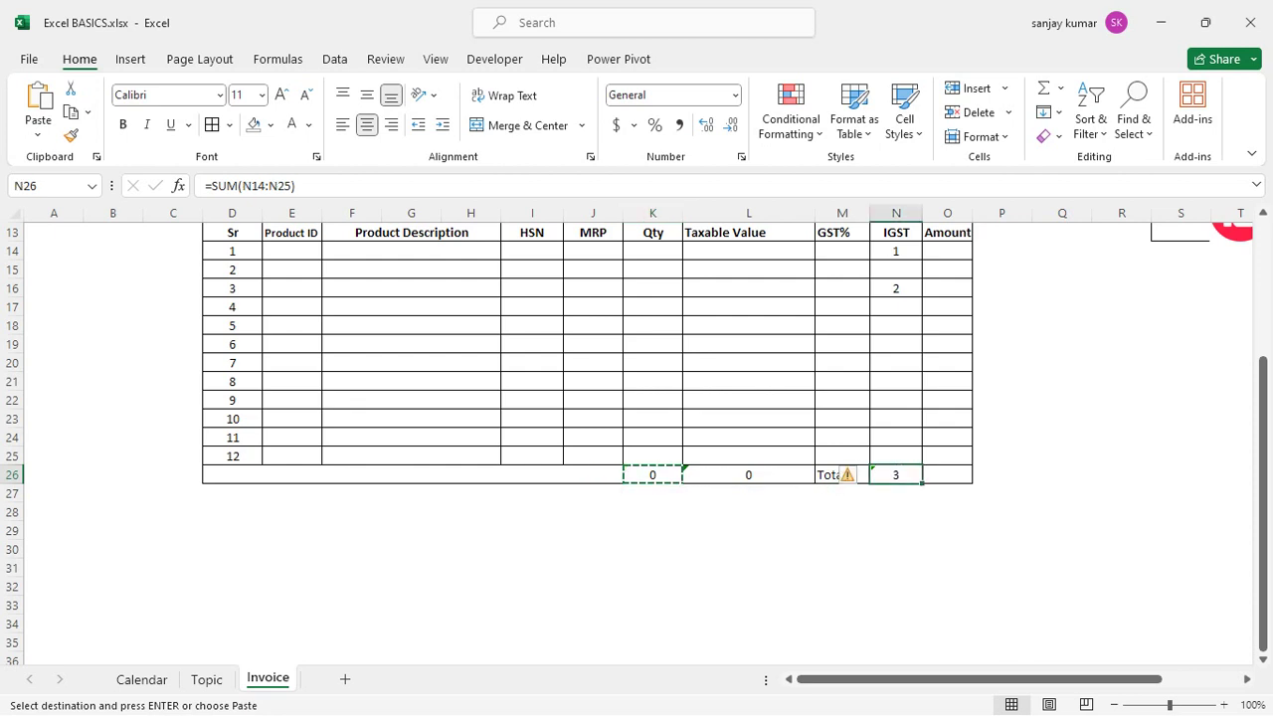
pyautogui.click(847, 475)
pyautogui.click(920, 569)
# - Ignore the empty-cells error flag on the Taxable Value total in L26
pyautogui.click(748, 511)
pyautogui.click(748, 476)
pyautogui.click(671, 479)
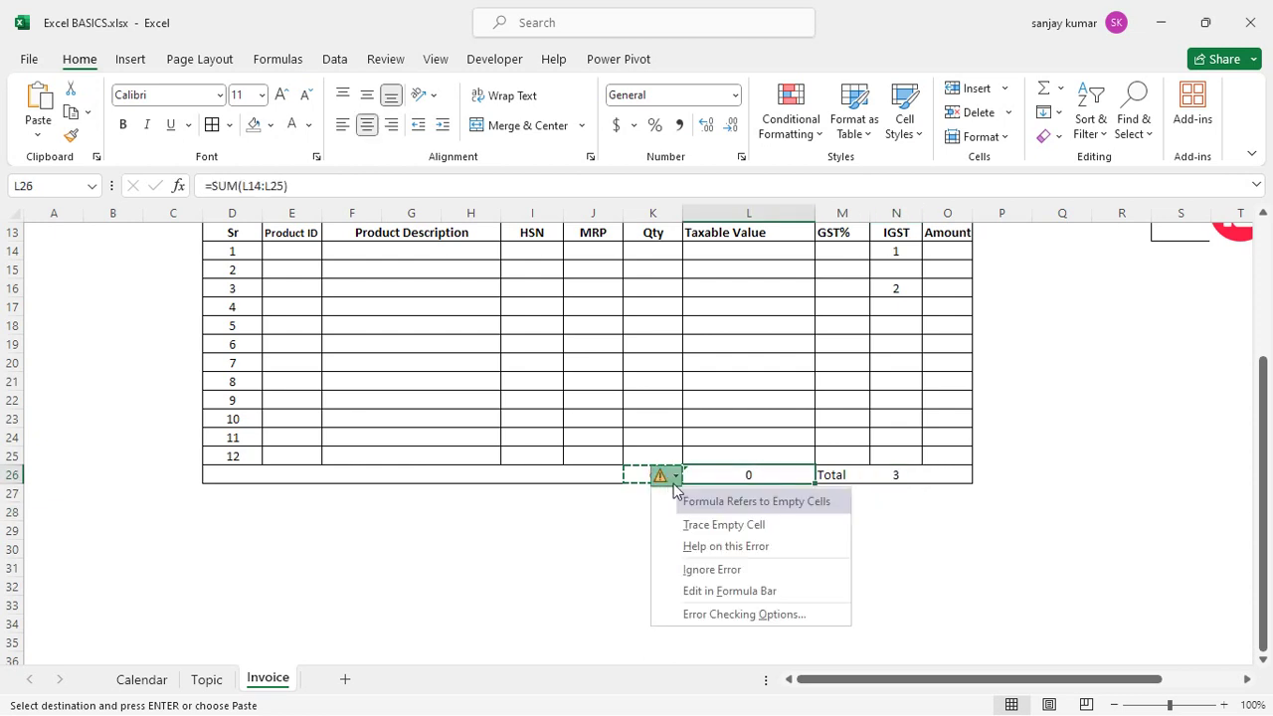
pyautogui.click(736, 570)
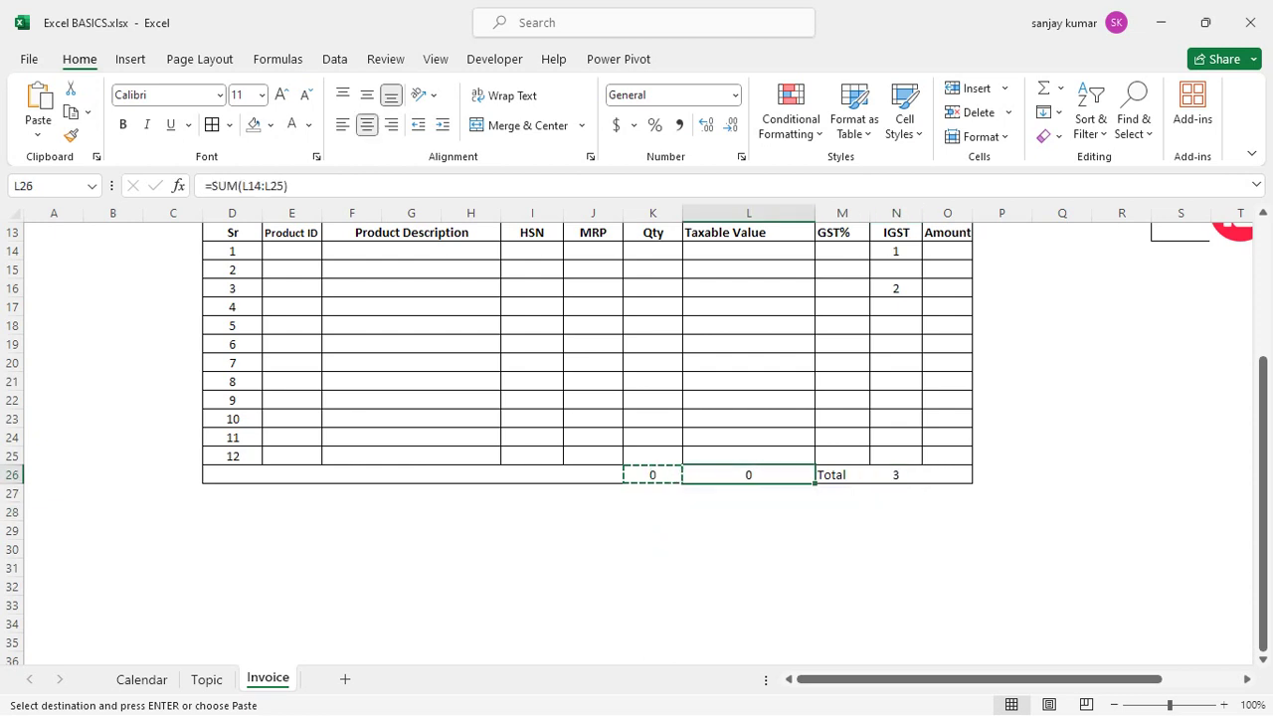
pyautogui.click(775, 535)
pyautogui.click(741, 512)
pyautogui.click(603, 417)
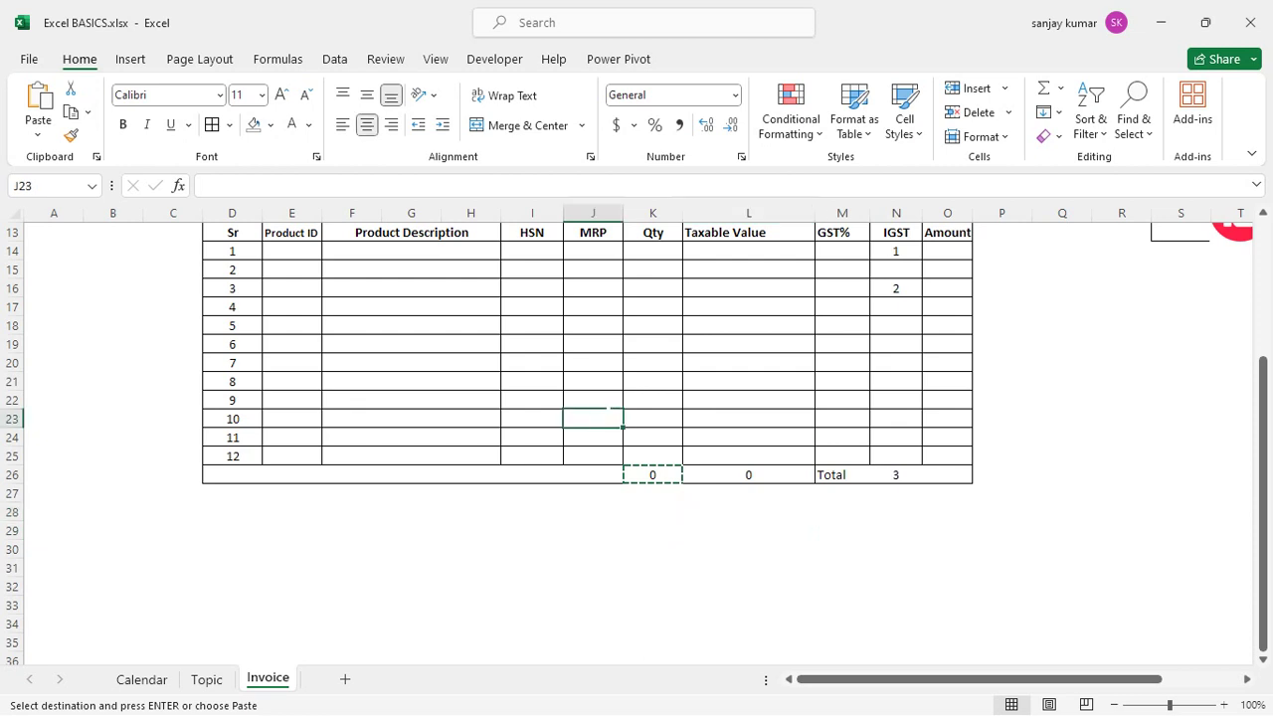
# - Make the totals row cells K26:O26 bold and apply borders to the "Total" cell M26
pyautogui.moveTo(652, 475); pyautogui.dragTo(940, 474)
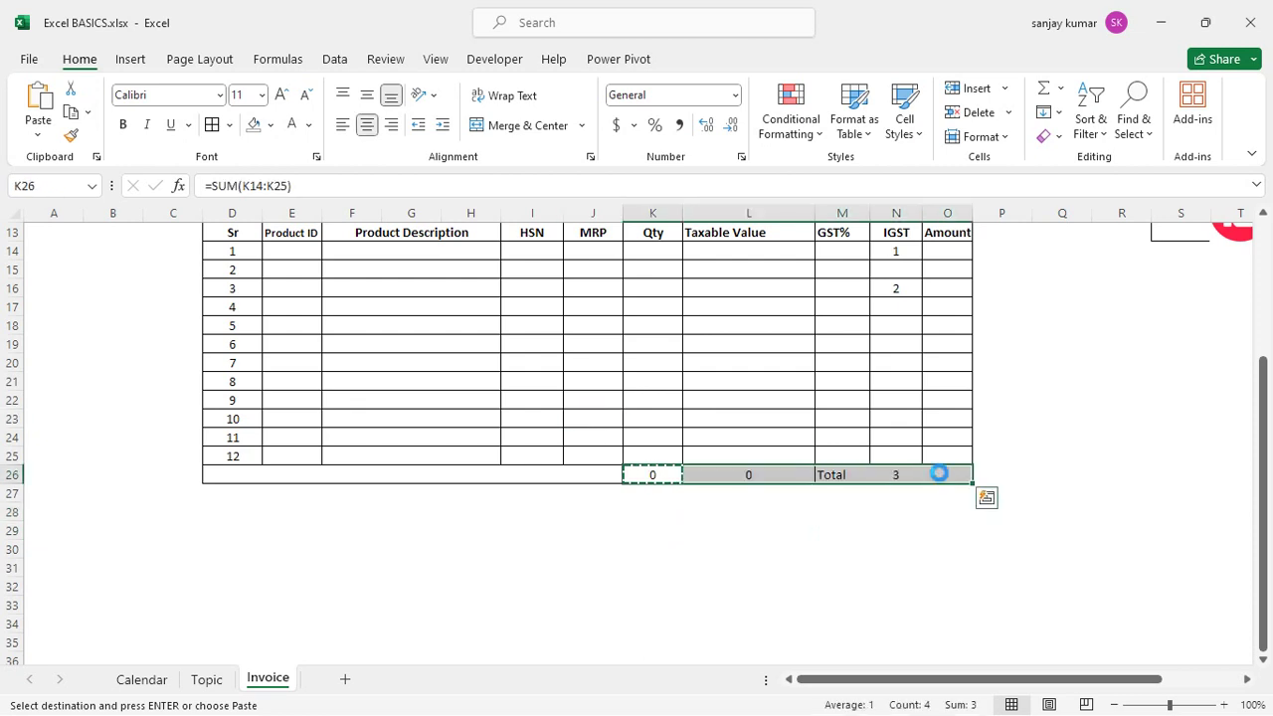
pyautogui.hotkey('ctrl', 'b')
pyautogui.click(945, 512)
pyautogui.click(839, 475)
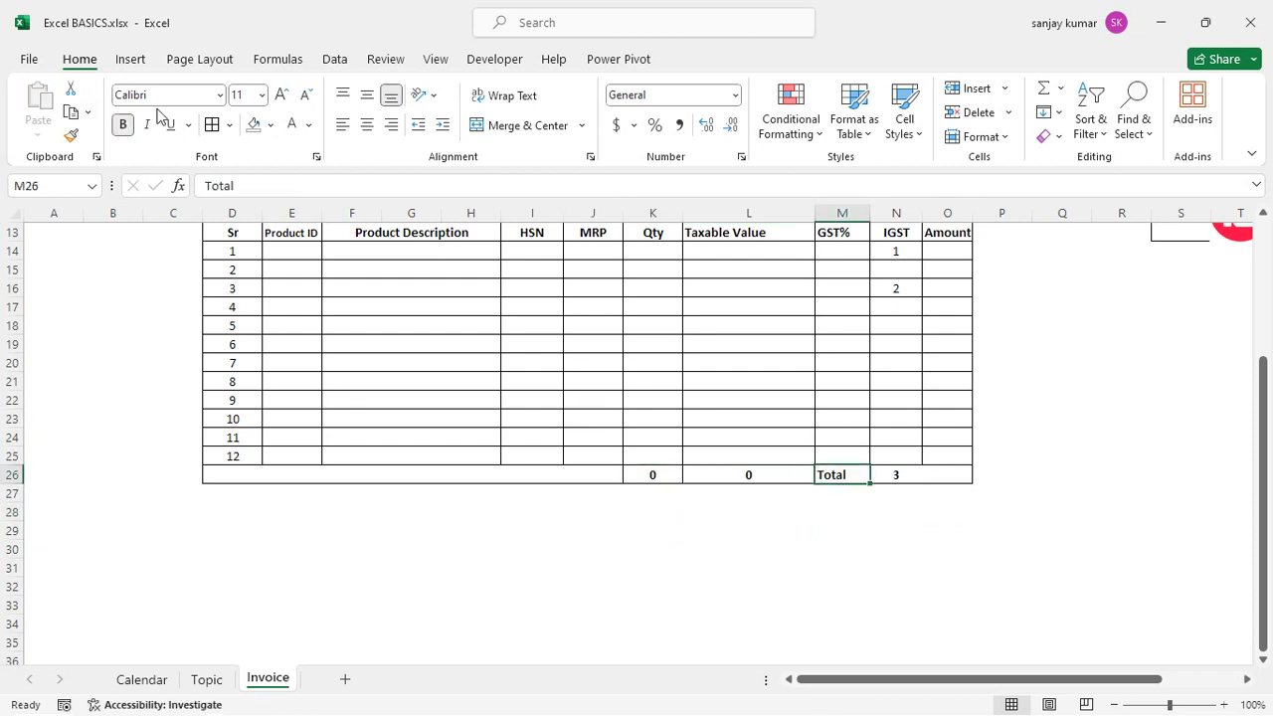
pyautogui.click(532, 568)
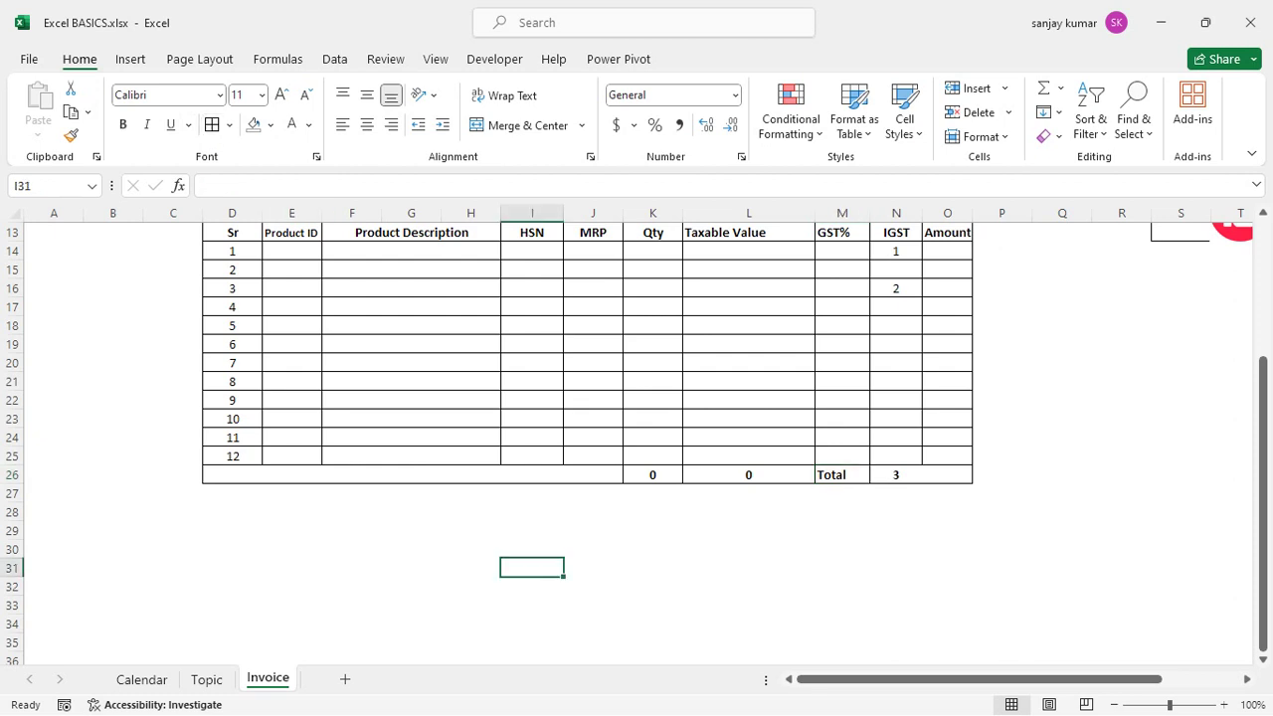
# - Center the "Total" label in M26 and apply borders to the IGST total in N26
pyautogui.click(895, 474)
pyautogui.click(841, 475)
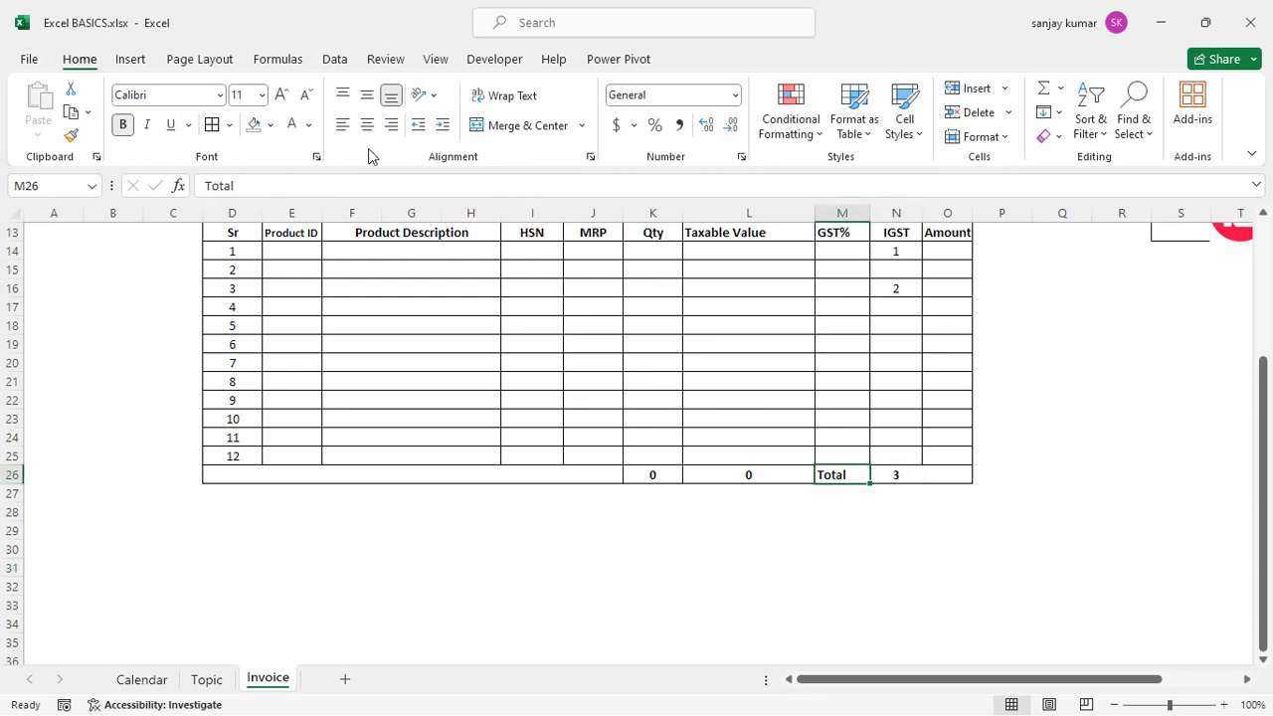
pyautogui.click(367, 125)
pyautogui.click(895, 474)
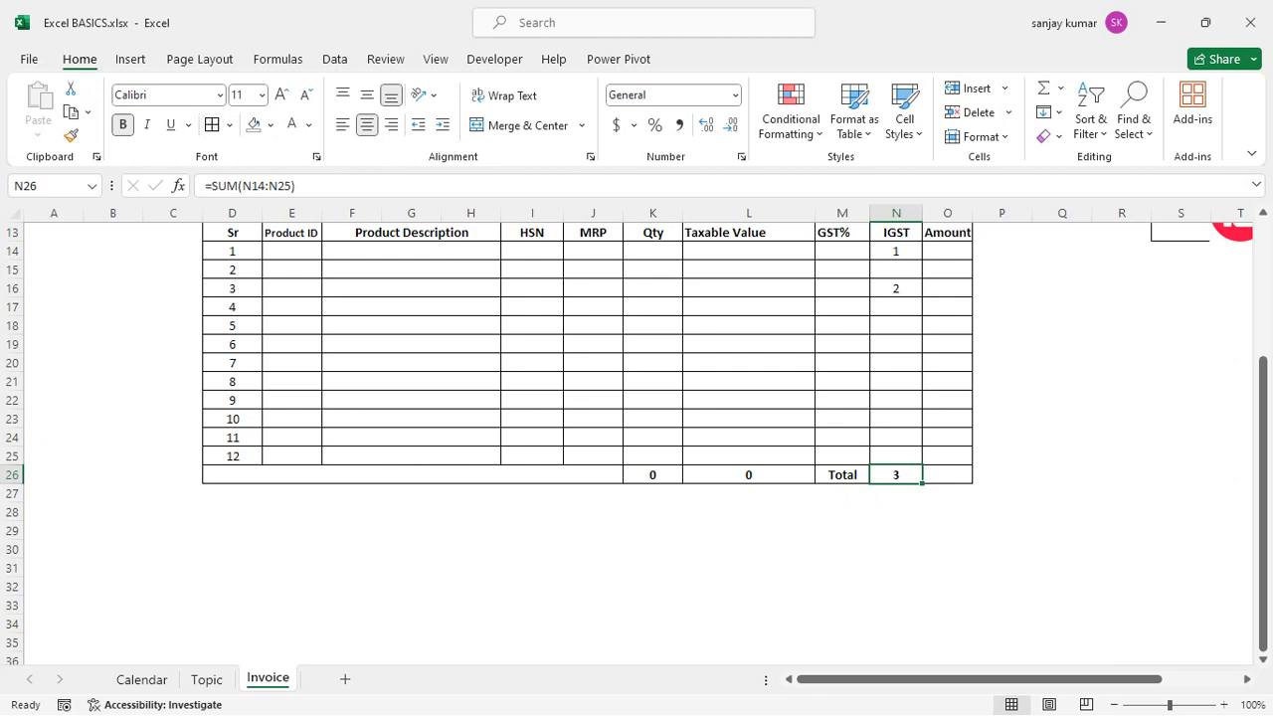
pyautogui.click(593, 548)
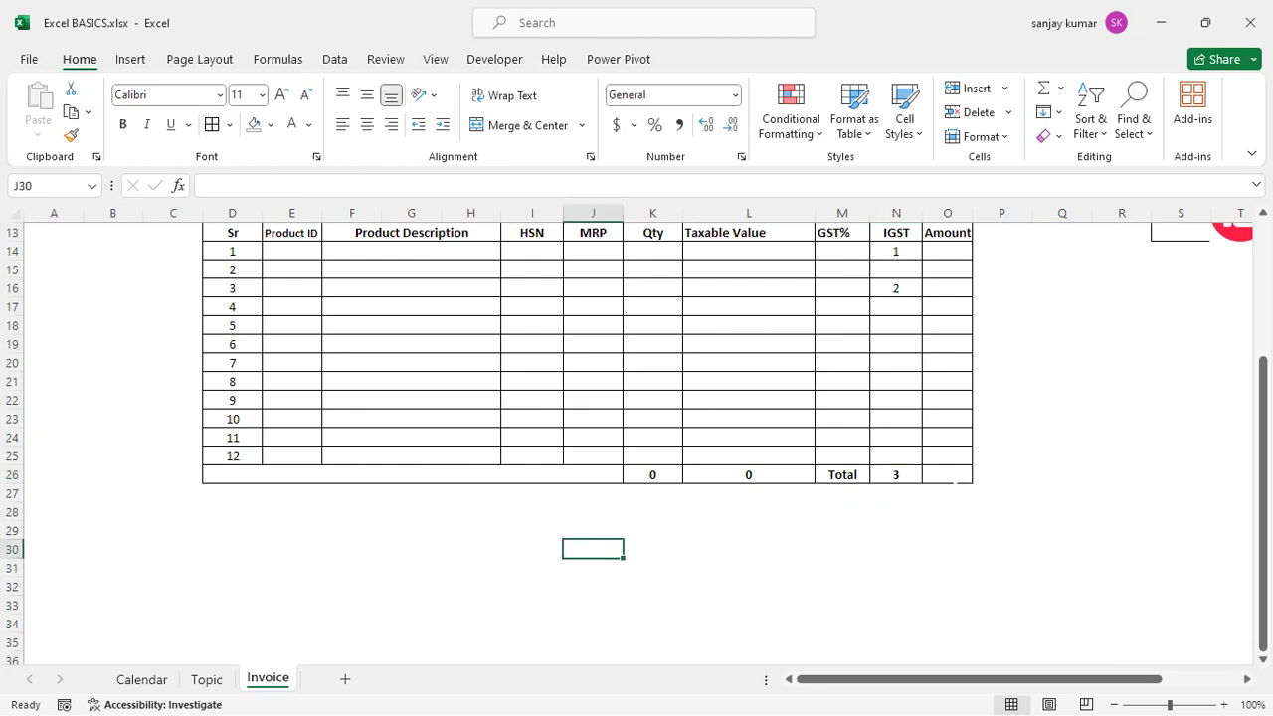
# - Copy the IGST total formula from N26 into O26 to total the Amount column
pyautogui.click(946, 474)
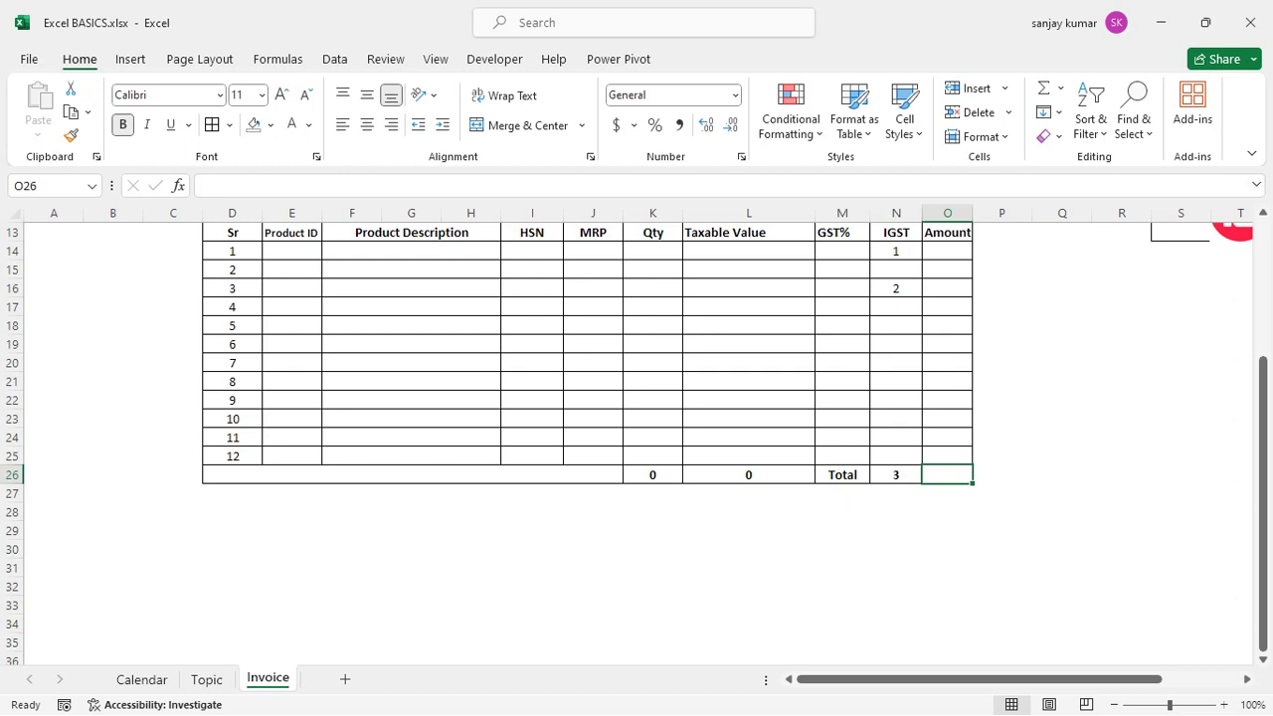
pyautogui.click(895, 474)
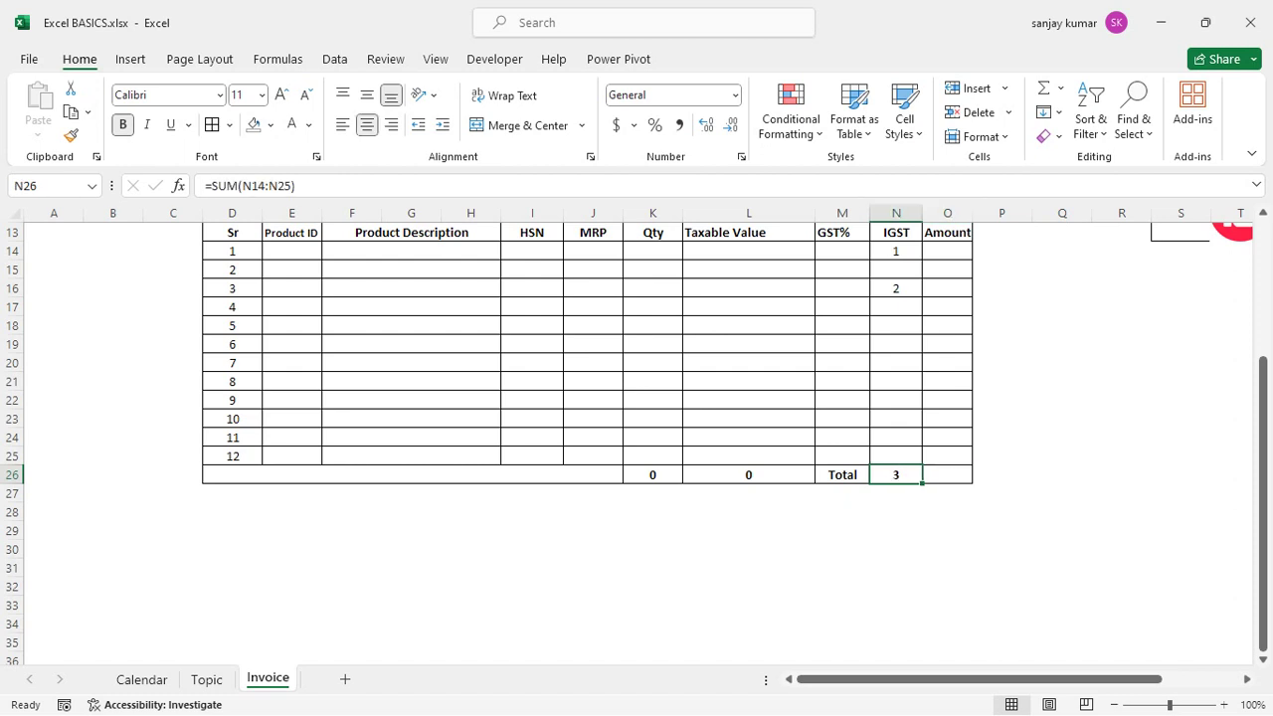
pyautogui.hotkey('ctrl', 'c')
pyautogui.press('Right')
pyautogui.hotkey('ctrl', 'v')
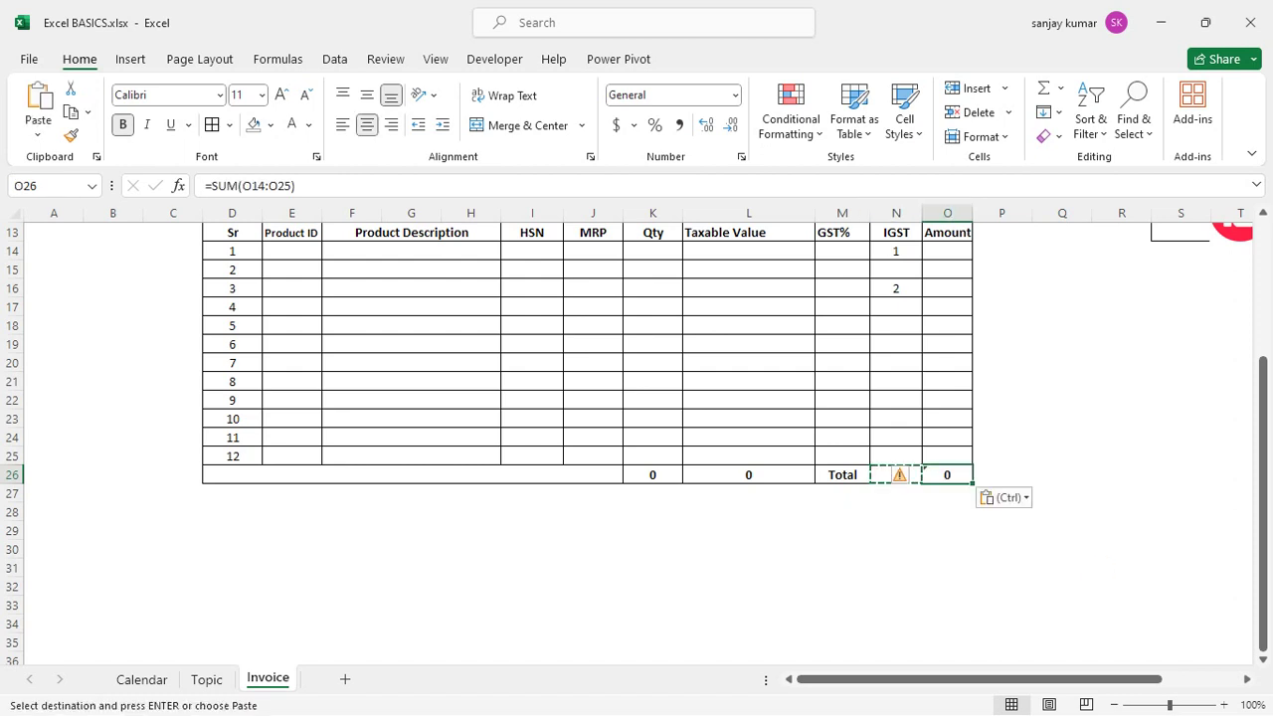
# - Ignore the empty-cells error flag on the Amount total in O26
pyautogui.click(914, 476)
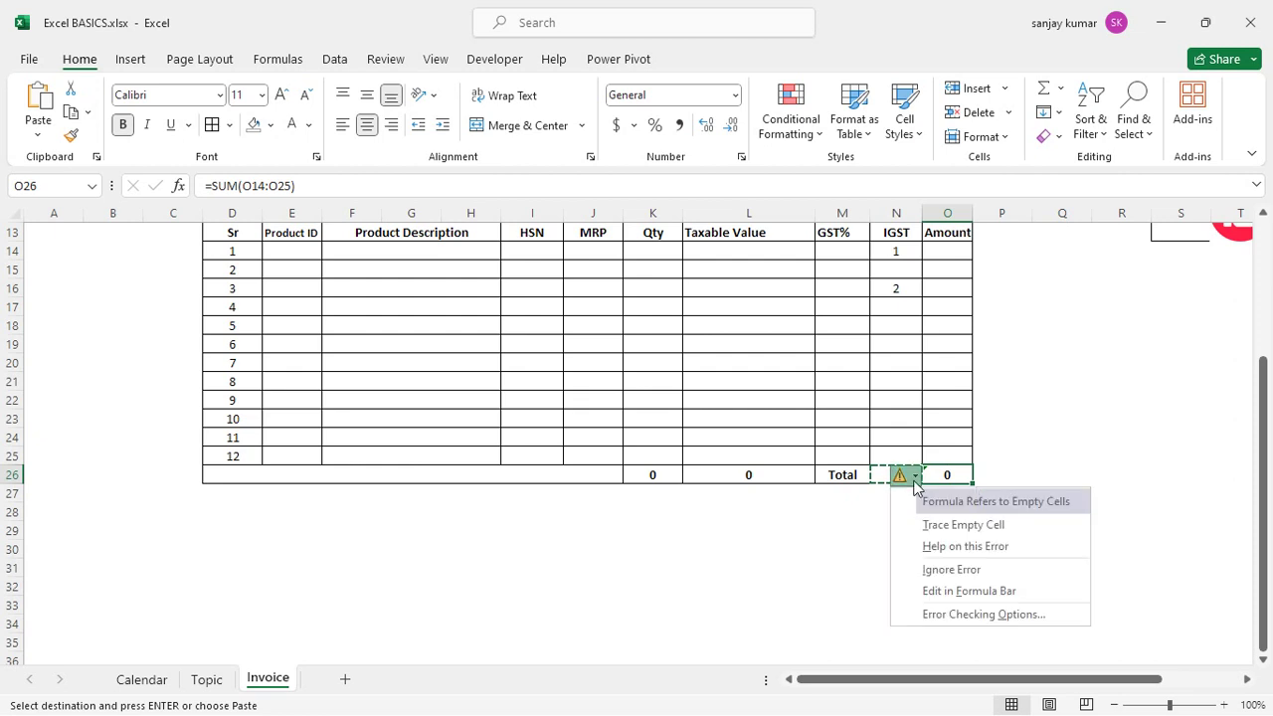
pyautogui.click(951, 569)
pyautogui.click(842, 568)
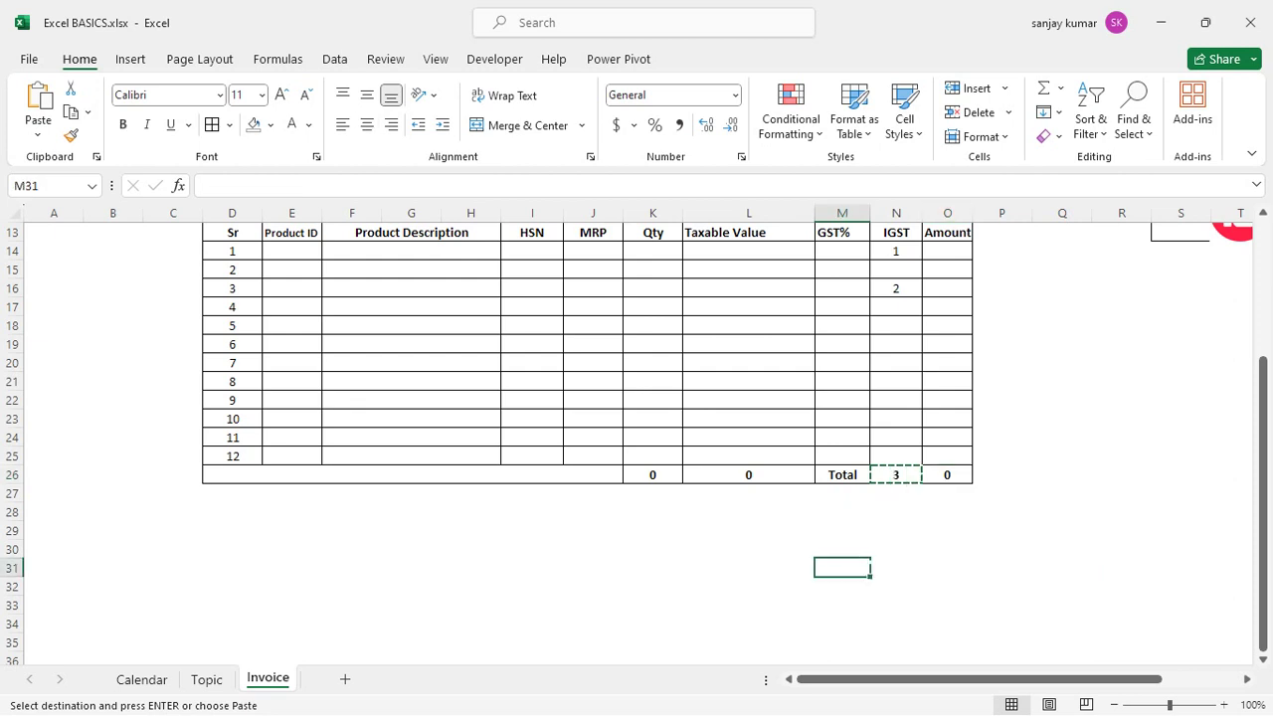
# - Merge and center cells D27:E30 below the totals row and enter the label "Remarks"
pyautogui.click(234, 494)
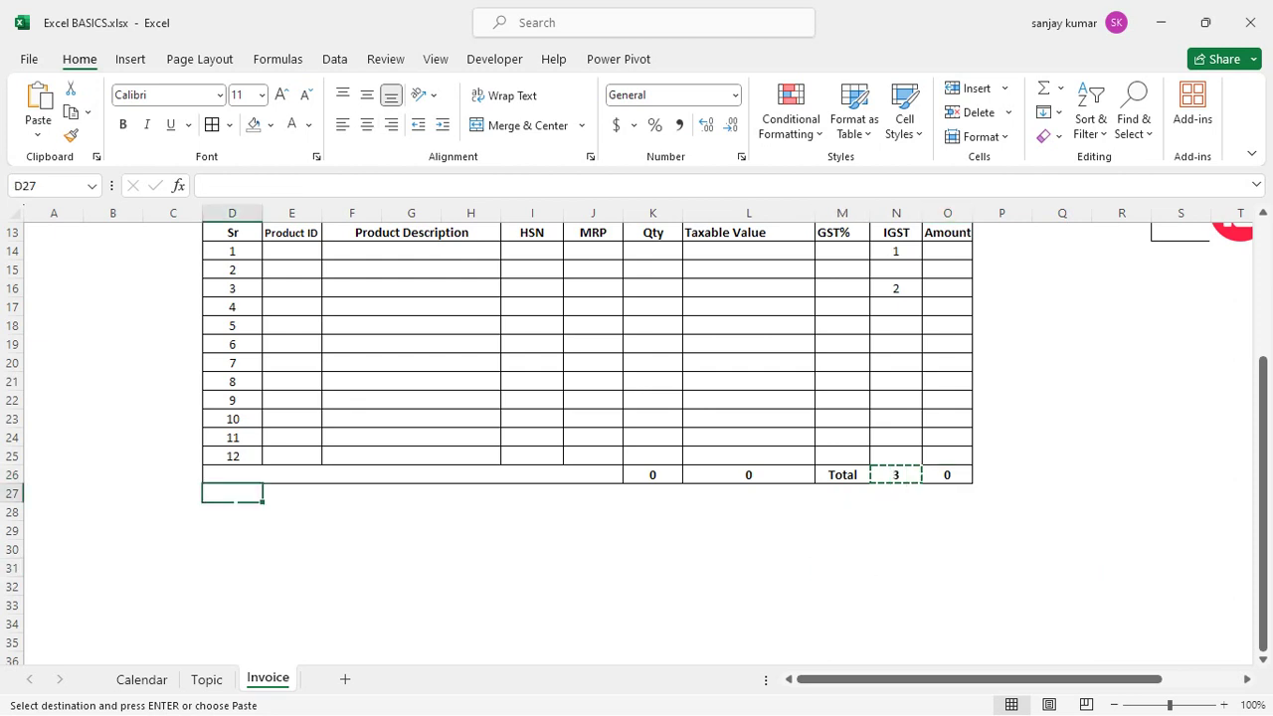
pyautogui.moveTo(230, 501); pyautogui.dragTo(304, 544)
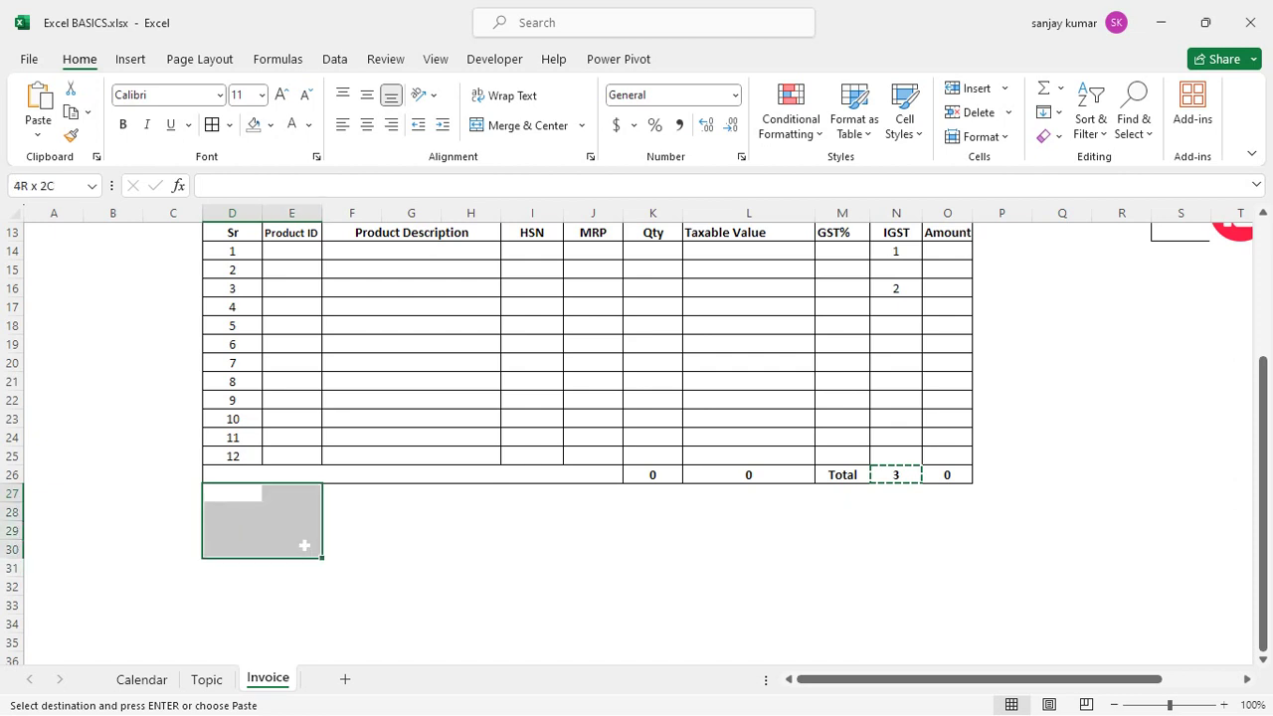
pyautogui.click(502, 126)
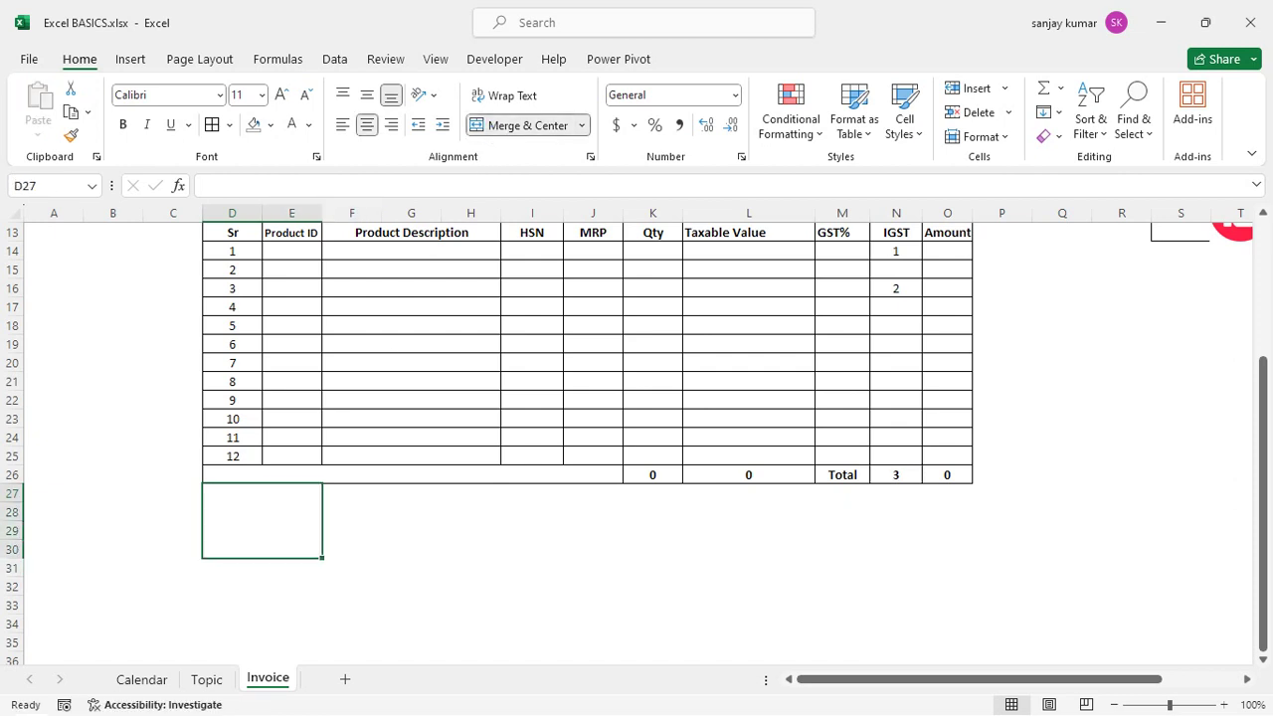
pyautogui.doubleClick(262, 537)
pyautogui.write('Reamark')
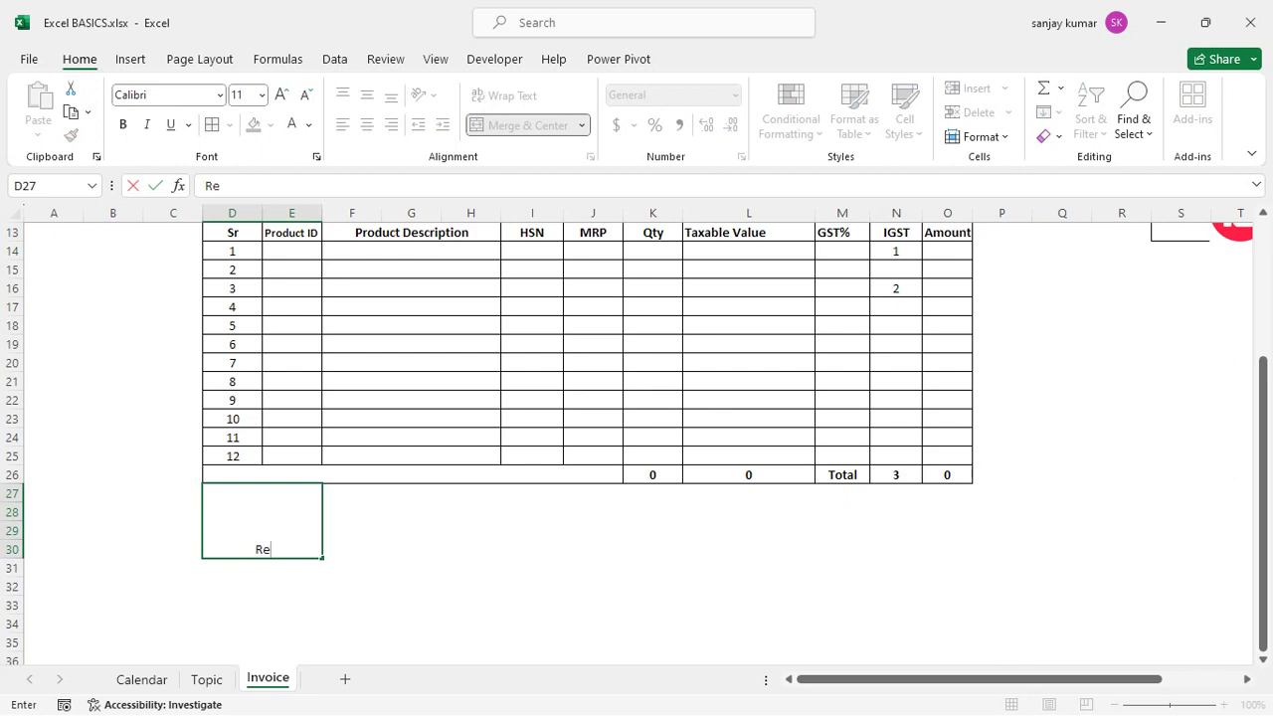
pyautogui.press('BackSpace')
pyautogui.press('BackSpace')
pyautogui.press('BackSpace')
pyautogui.press('BackSpace')
pyautogui.press('BackSpace')
pyautogui.write('marks')
pyautogui.press('Return')
# - Align the "Remarks" label vertically to the middle of its merged cell and make it bold
pyautogui.press('Up')
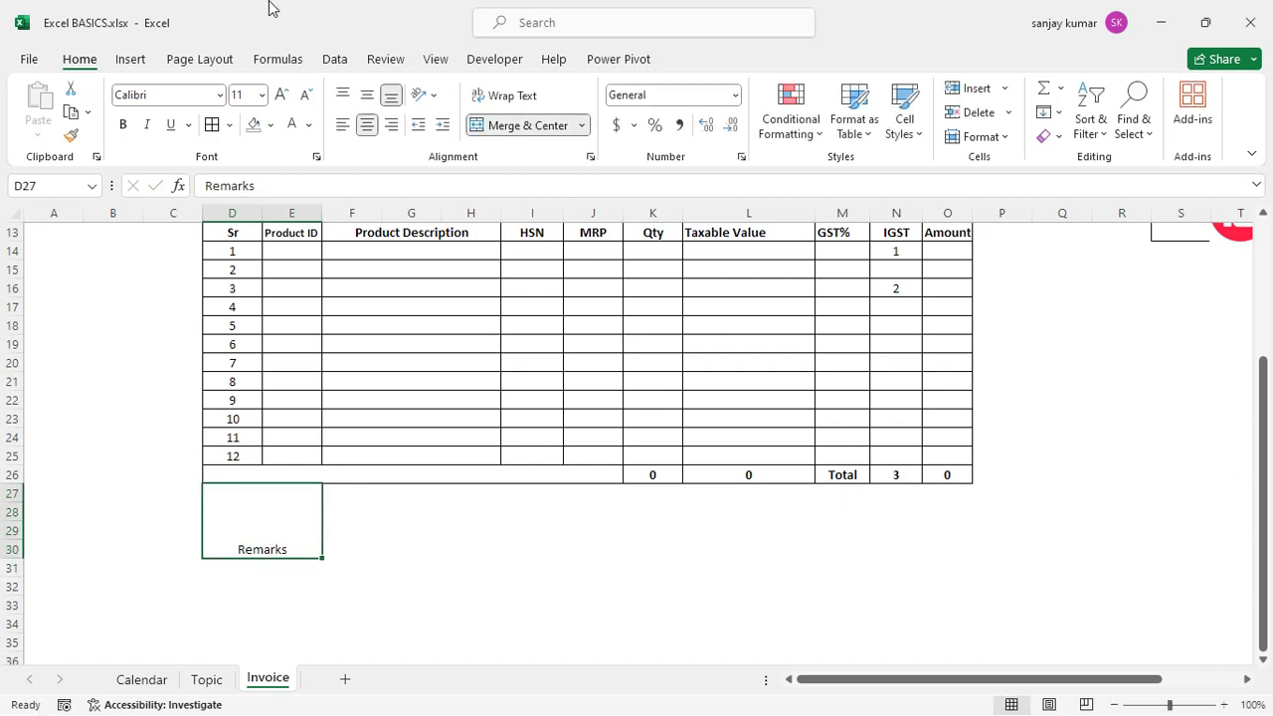
pyautogui.click(367, 97)
pyautogui.hotkey('ctrl', 'b')
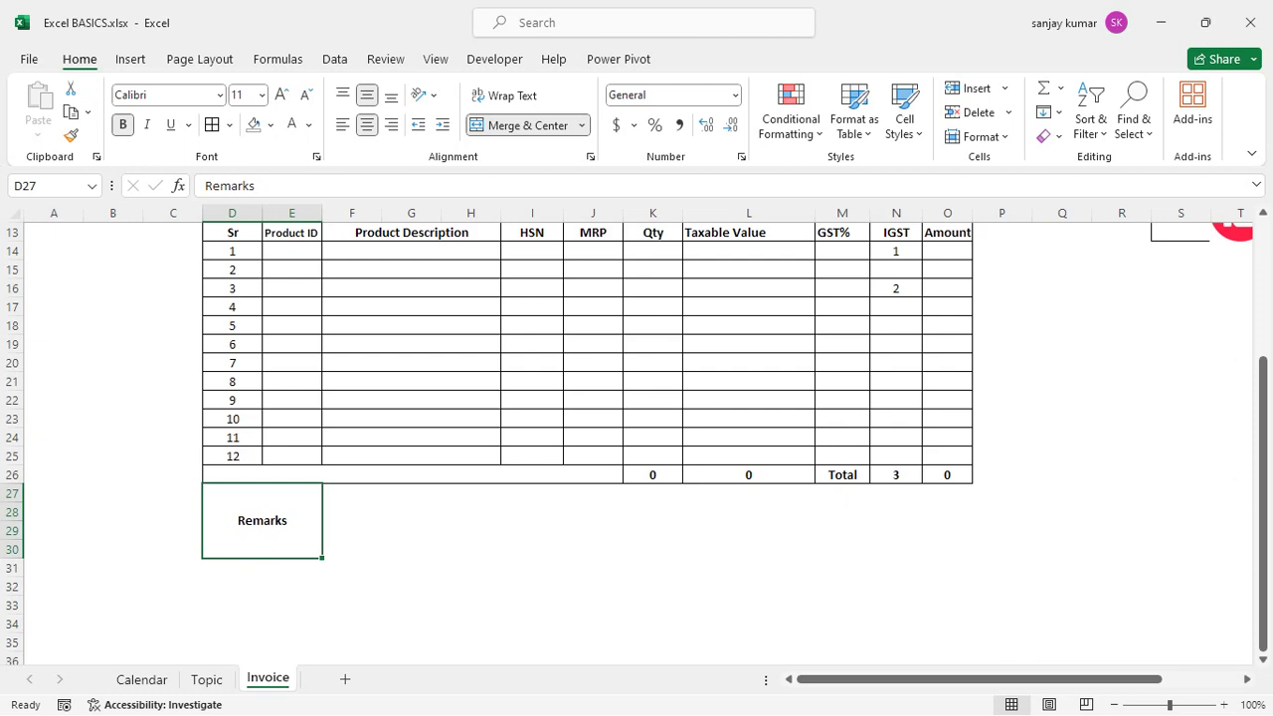
# - Apply borders to the remarks area D27:J30, and merge and center F27:J30 into one blank cell
pyautogui.moveTo(299, 520); pyautogui.dragTo(580, 505)
pyautogui.click(213, 125)
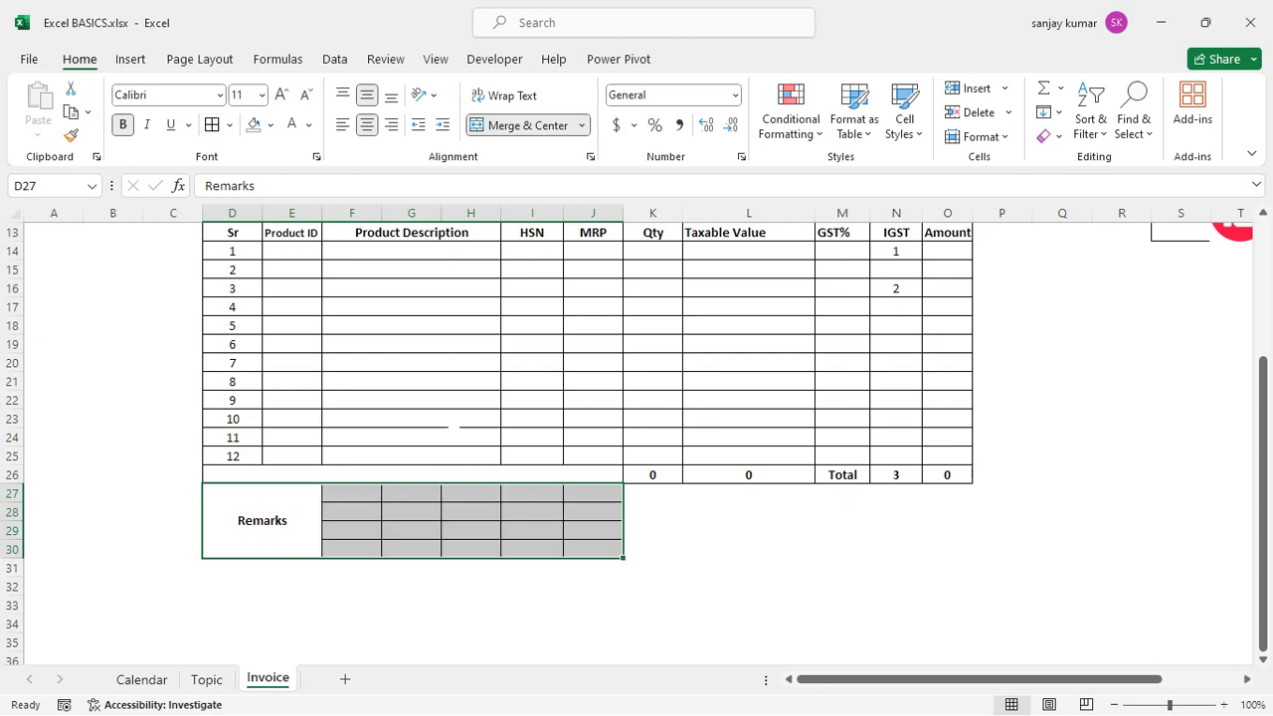
pyautogui.click(416, 524)
pyautogui.moveTo(370, 493); pyautogui.dragTo(589, 547)
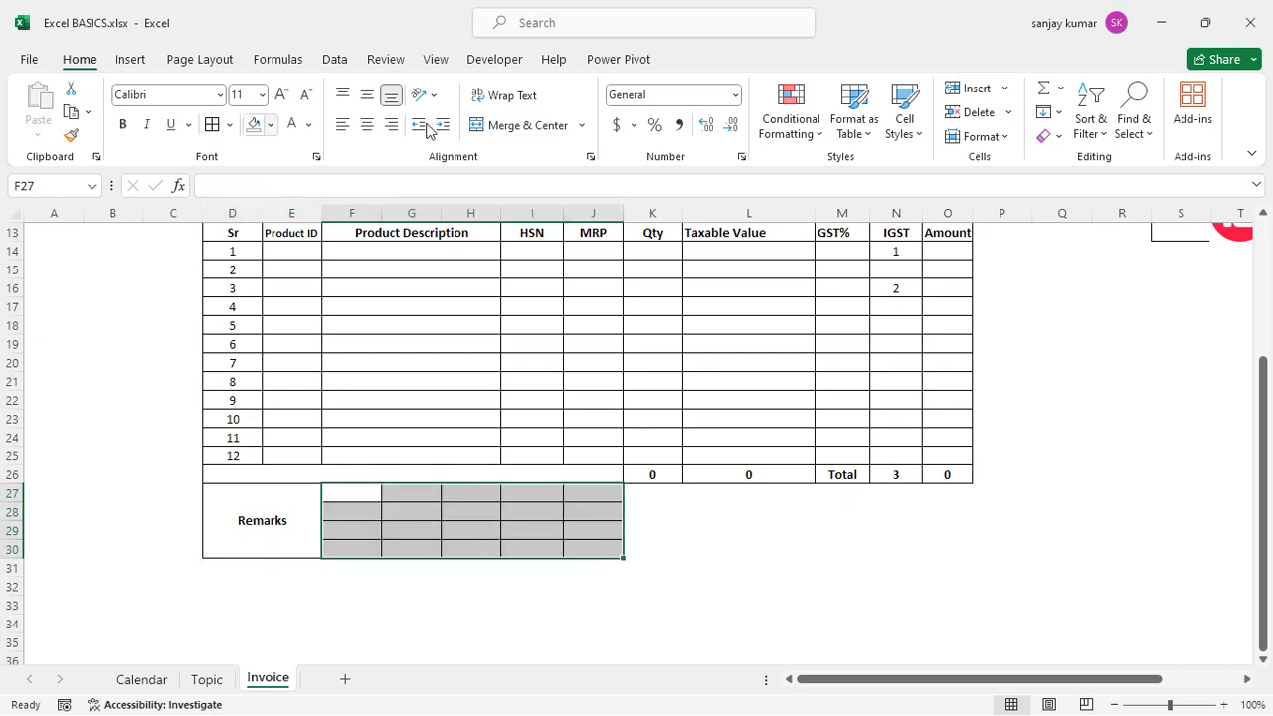
pyautogui.click(524, 127)
# - Merge and center cells K28:O28 beside the remarks area and enter a bold "Summary" heading
pyautogui.click(748, 530)
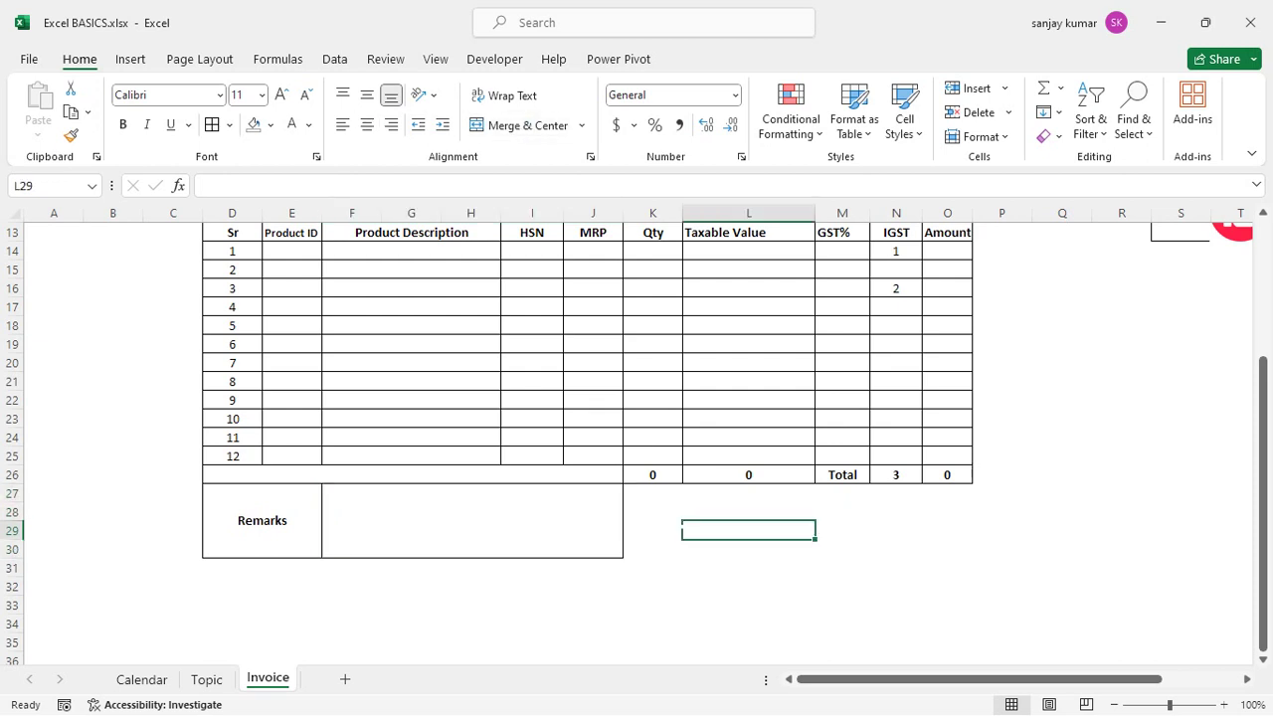
pyautogui.click(653, 512)
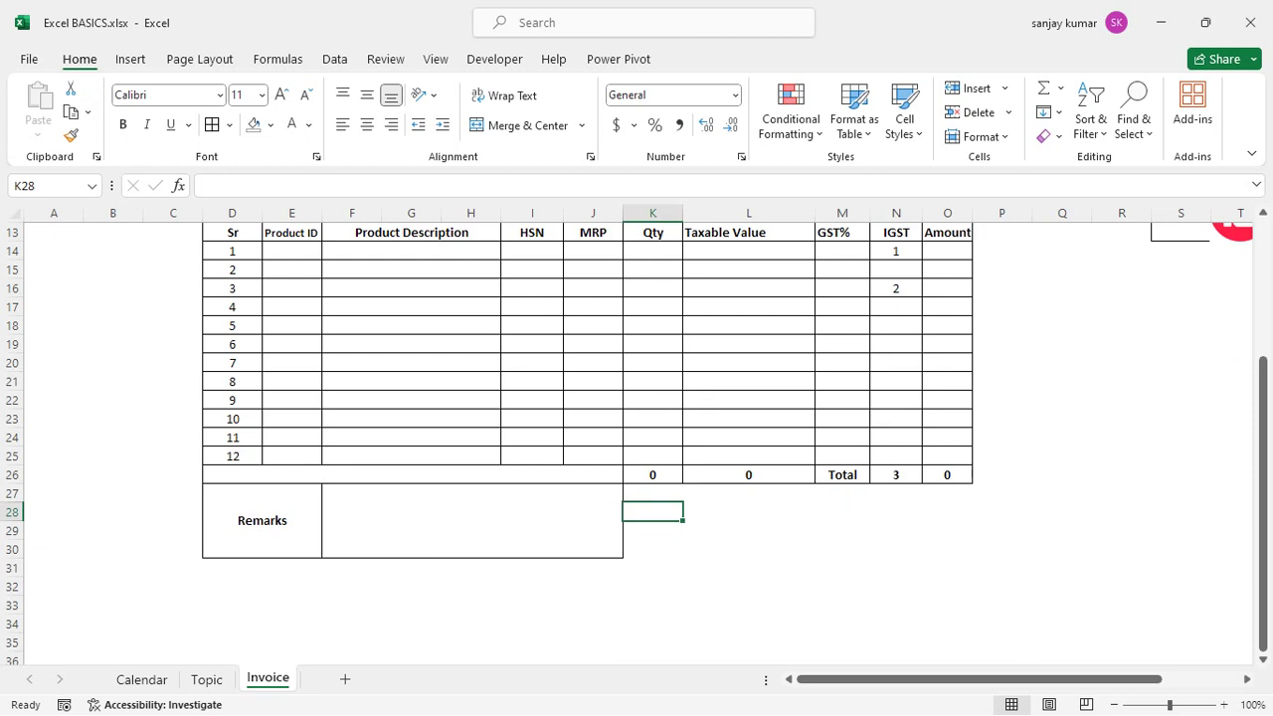
pyautogui.moveTo(652, 512); pyautogui.dragTo(940, 505)
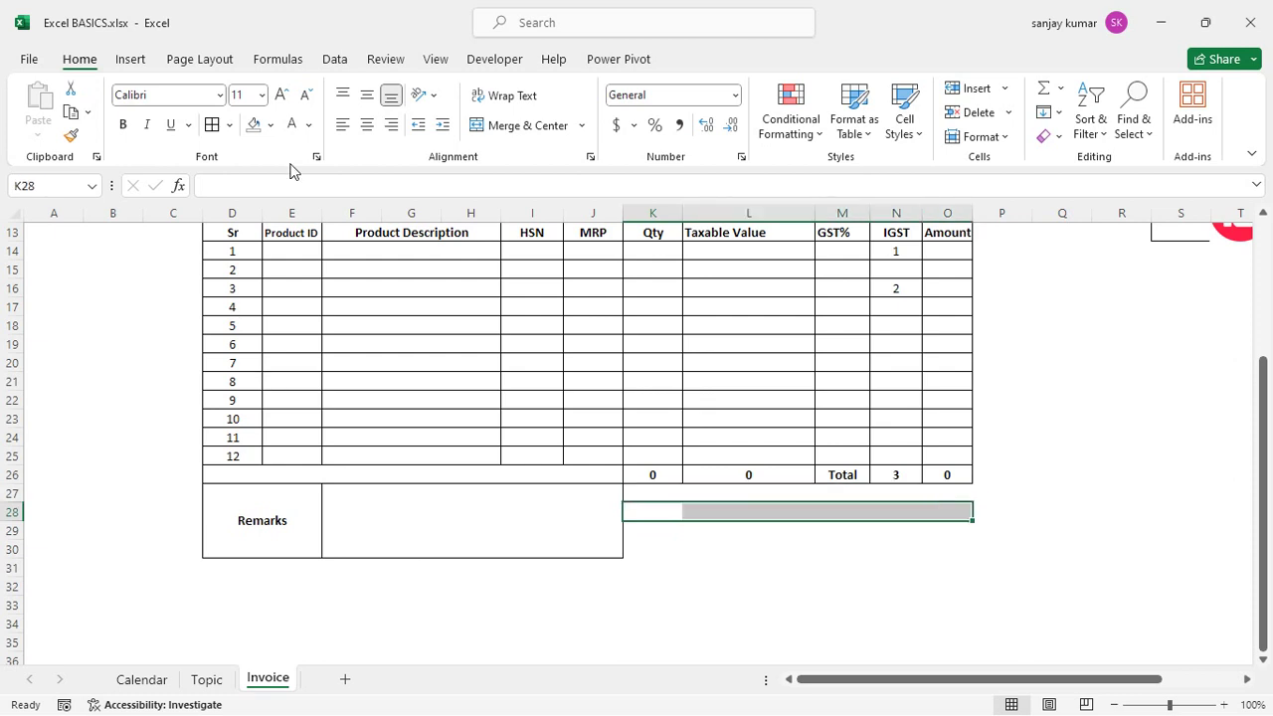
pyautogui.click(509, 126)
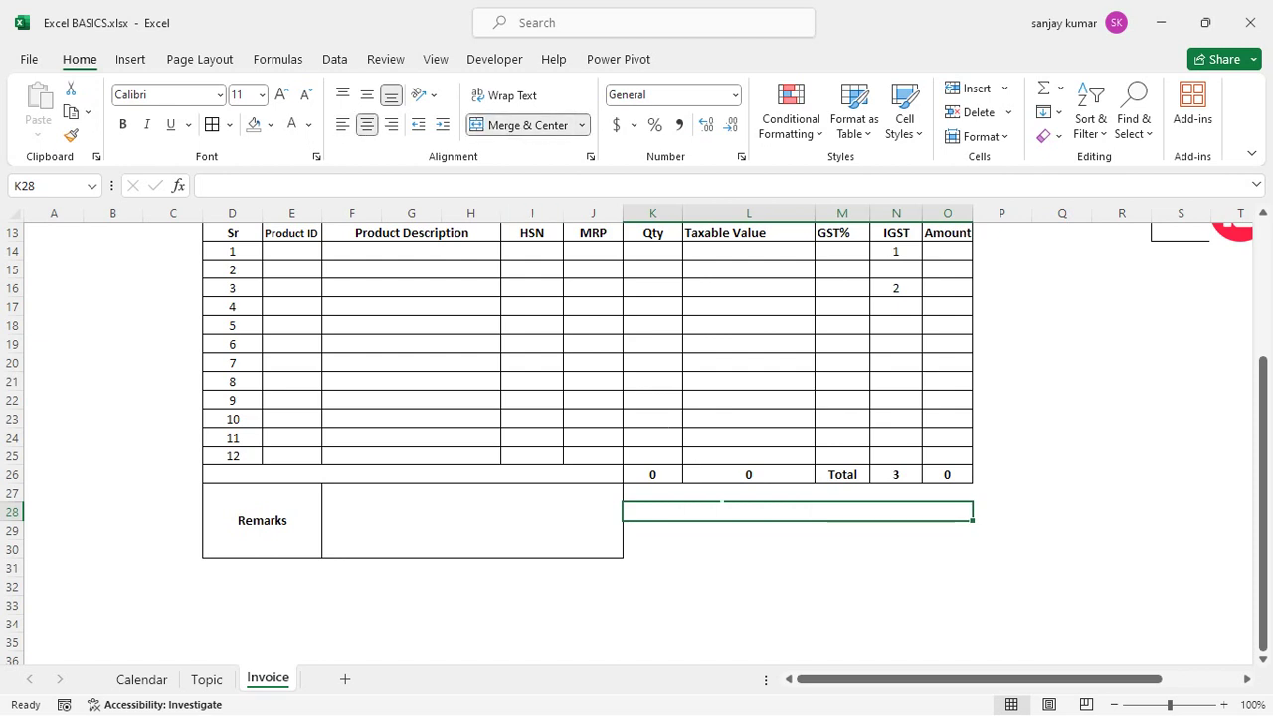
pyautogui.doubleClick(746, 512)
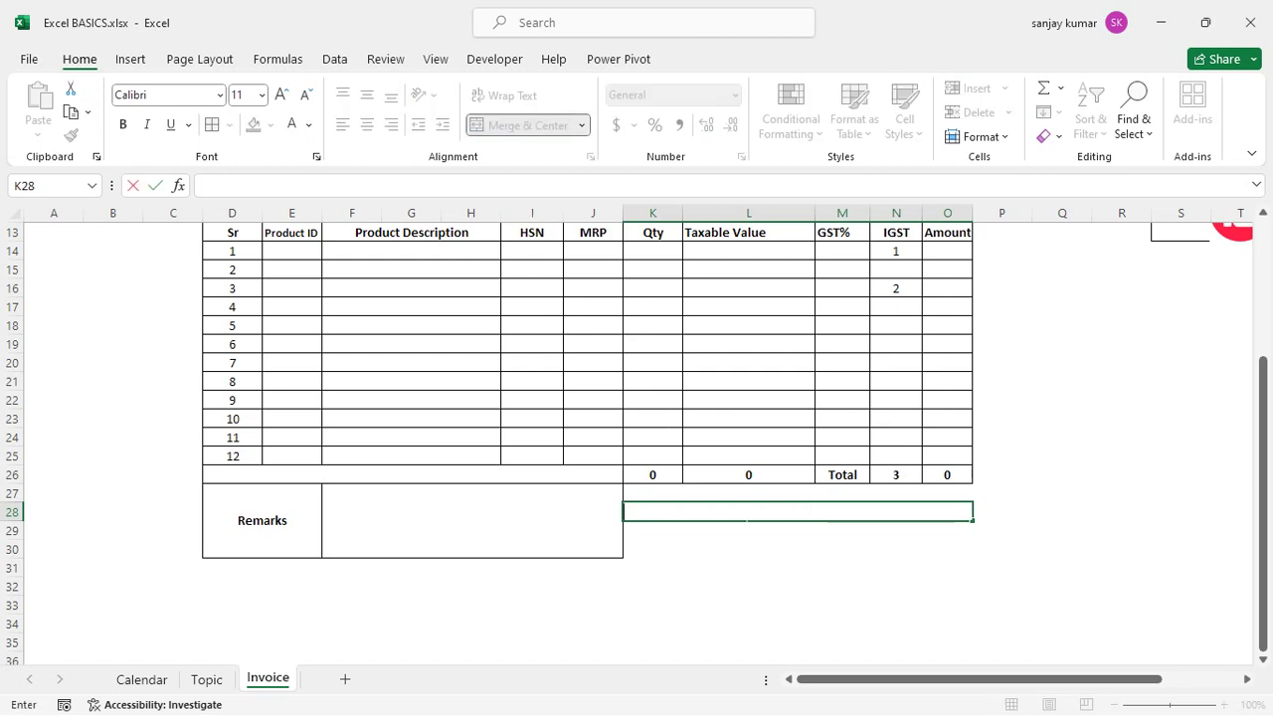
pyautogui.write('Summary')
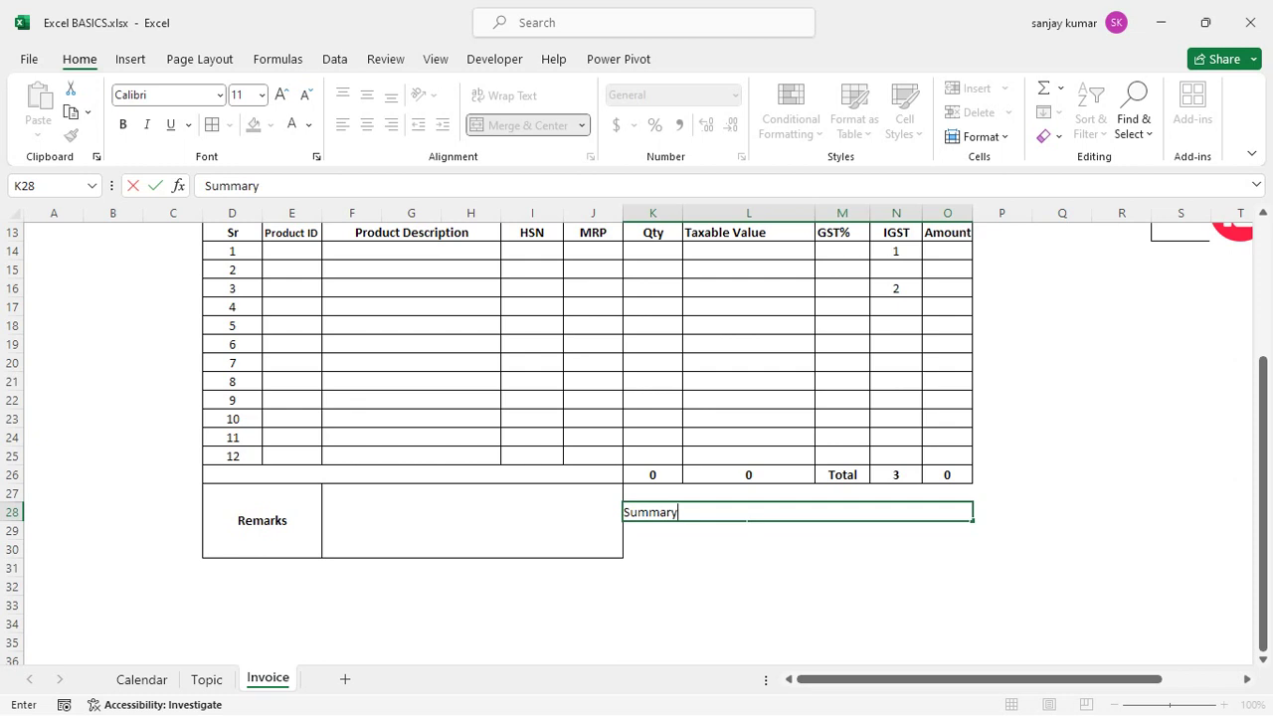
pyautogui.press('Return')
pyautogui.click(747, 513)
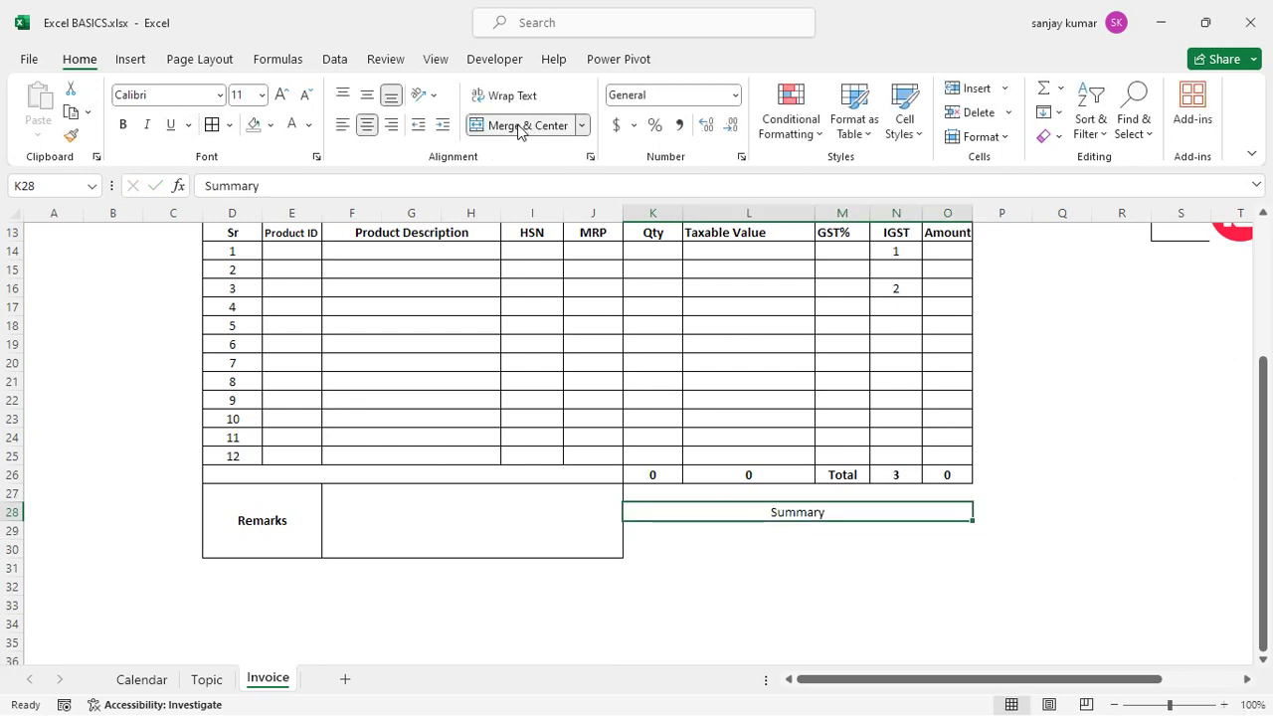
pyautogui.click(122, 124)
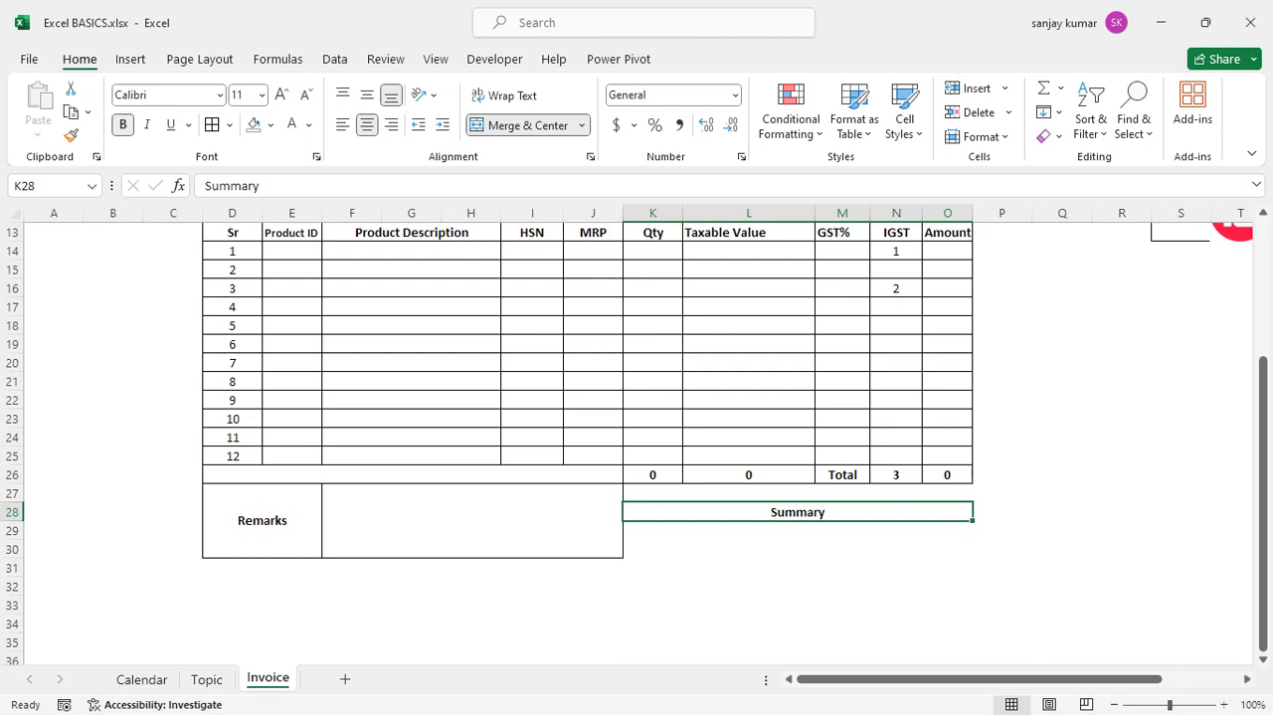
# - Merge and center cells K29:L29 under the Summary heading, enter the label "Taxable Amout", and dismiss the low-battery notice
pyautogui.click(751, 531)
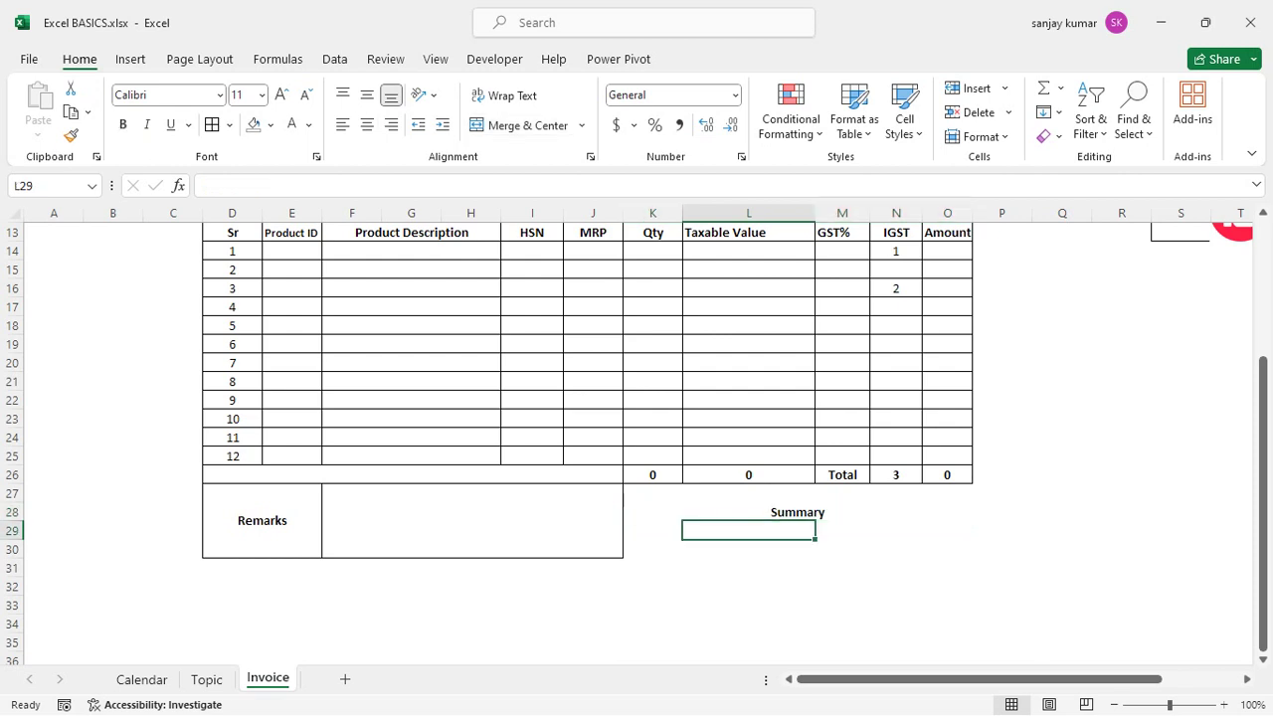
pyautogui.moveTo(658, 531); pyautogui.dragTo(779, 528)
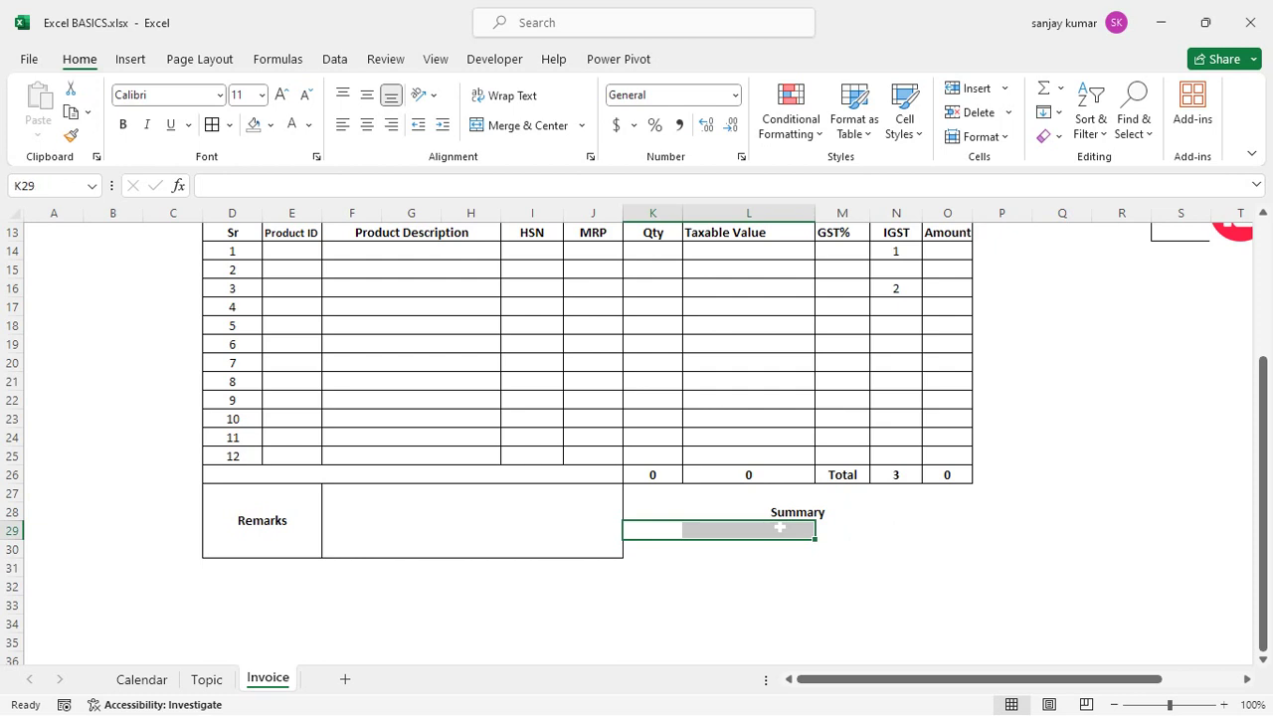
pyautogui.click(532, 130)
pyautogui.write('Taxable')
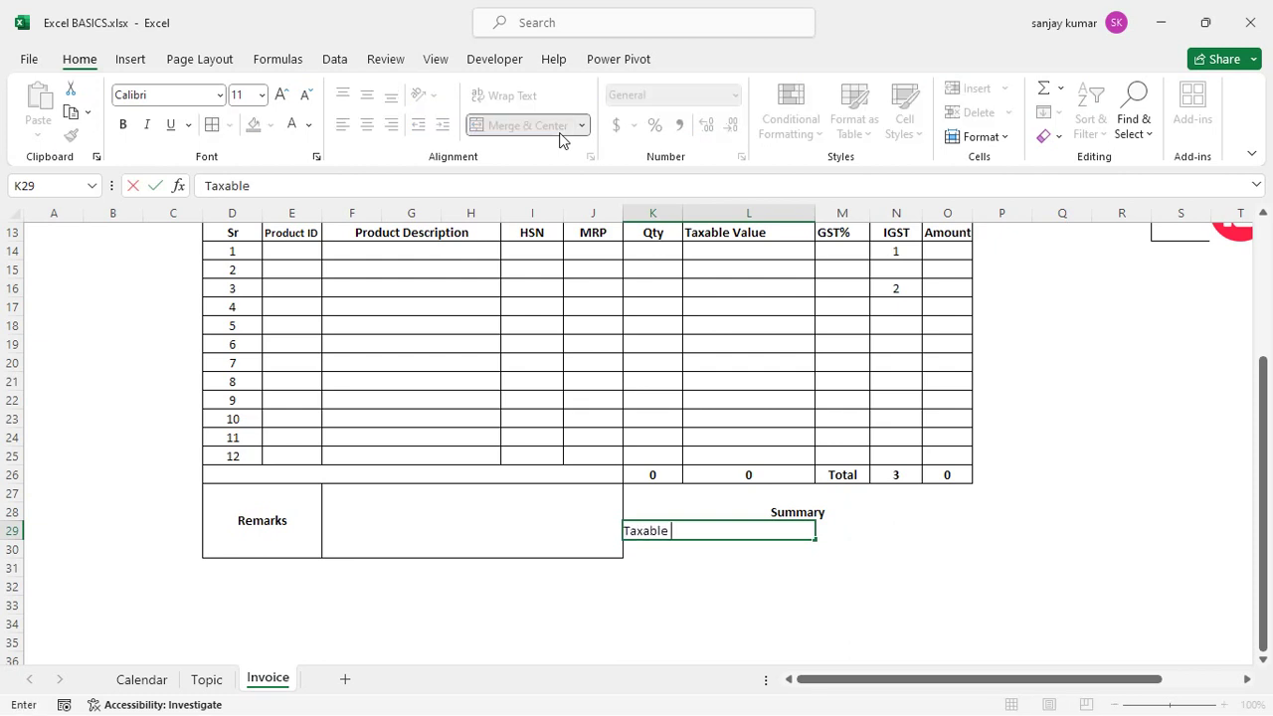
pyautogui.write(' Amout')
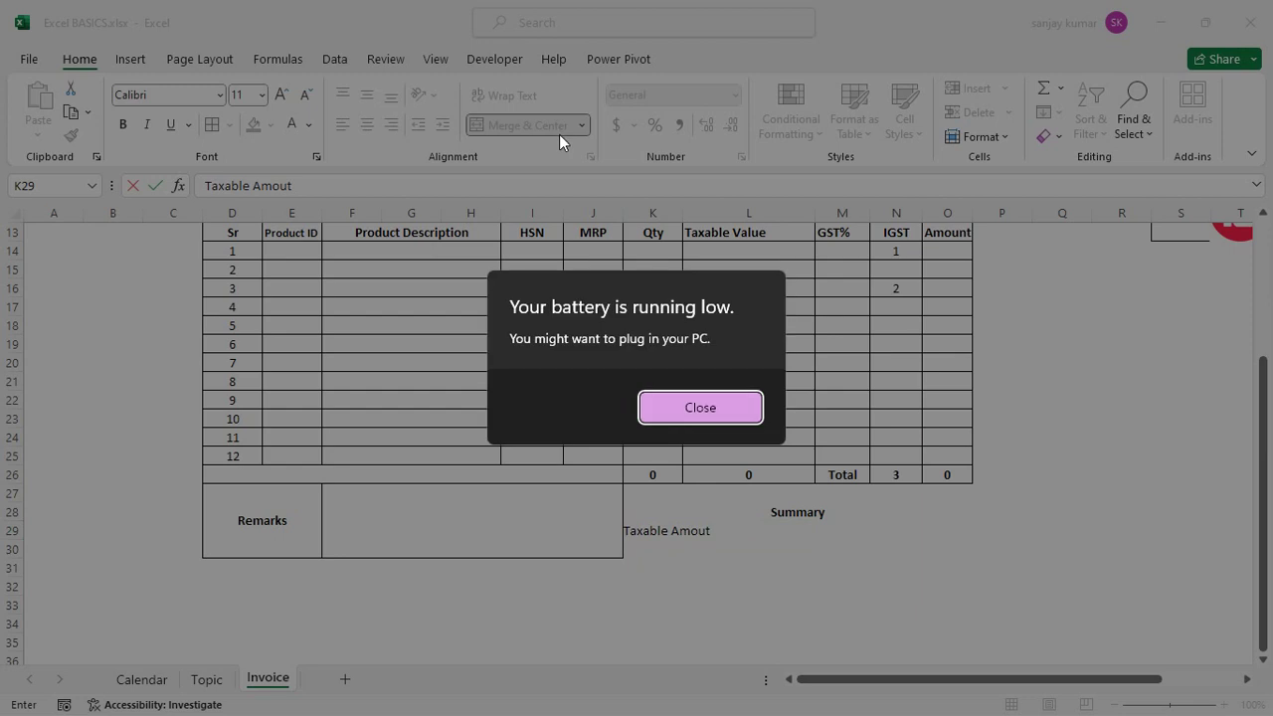
pyautogui.click(657, 408)
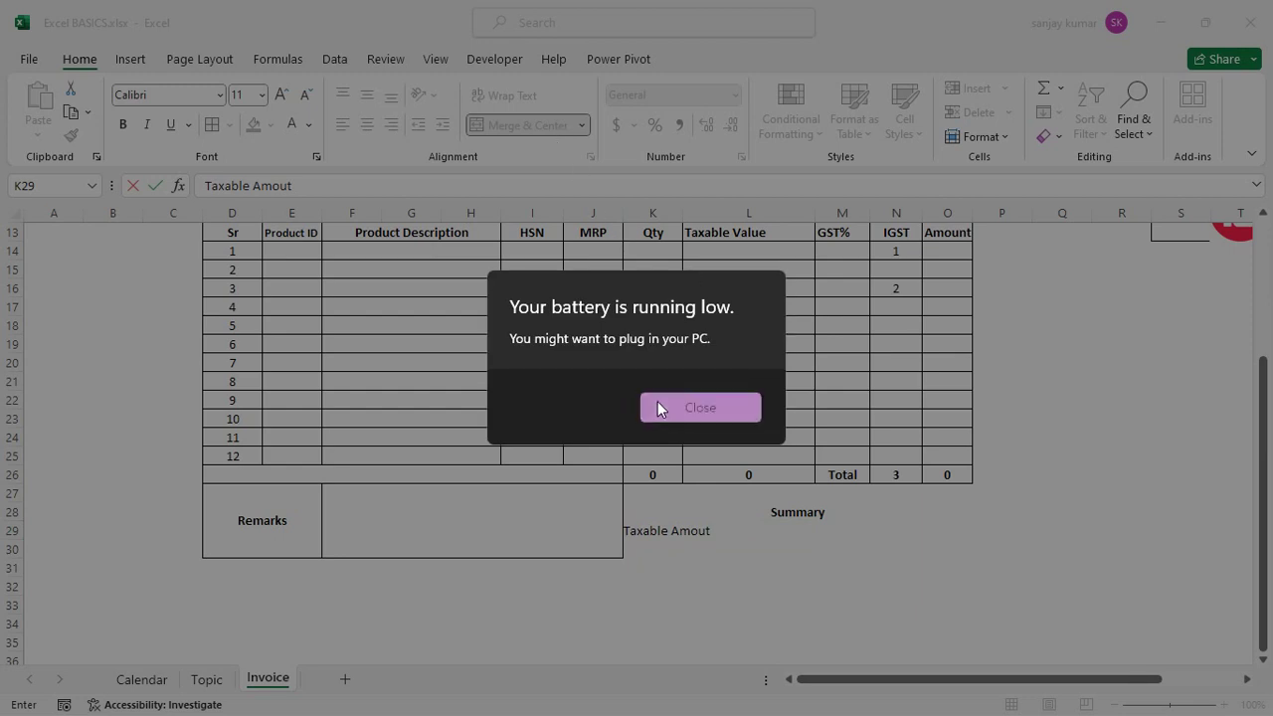
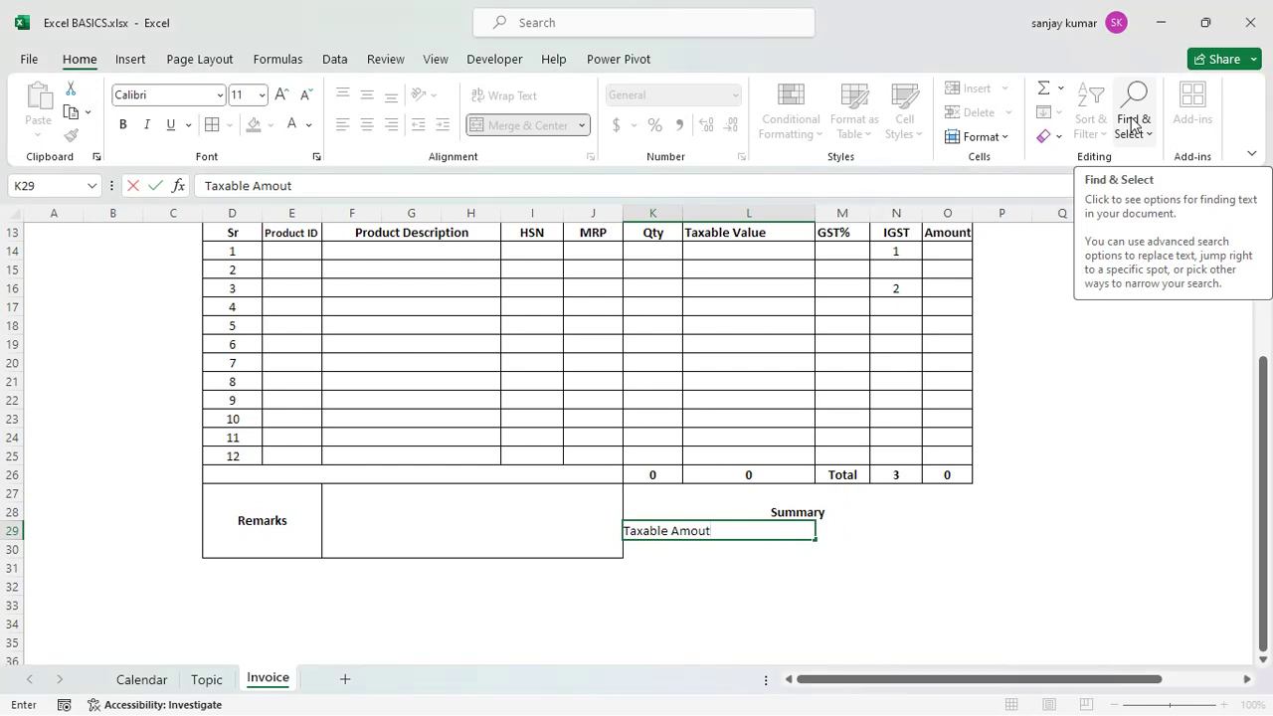
pyautogui.press('Return')
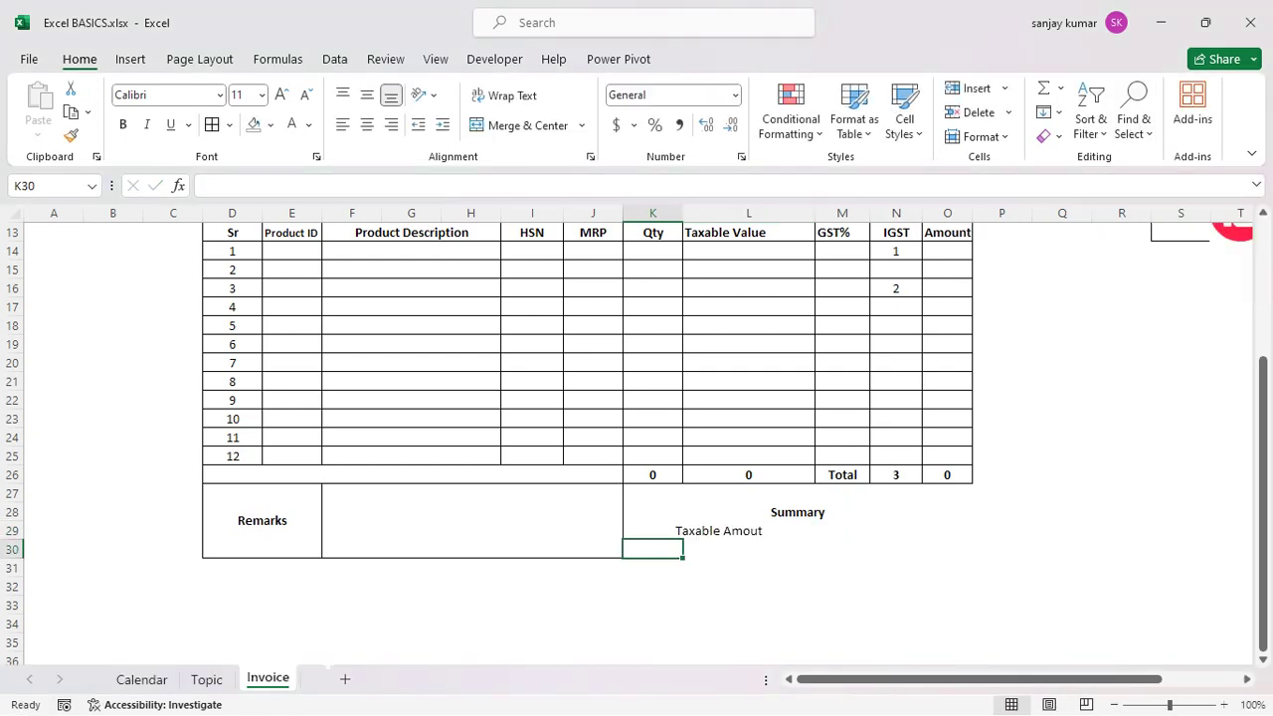
# - Correct the spelling of the label in K29 to "Taxable Amount" and make it bold
pyautogui.click(689, 531)
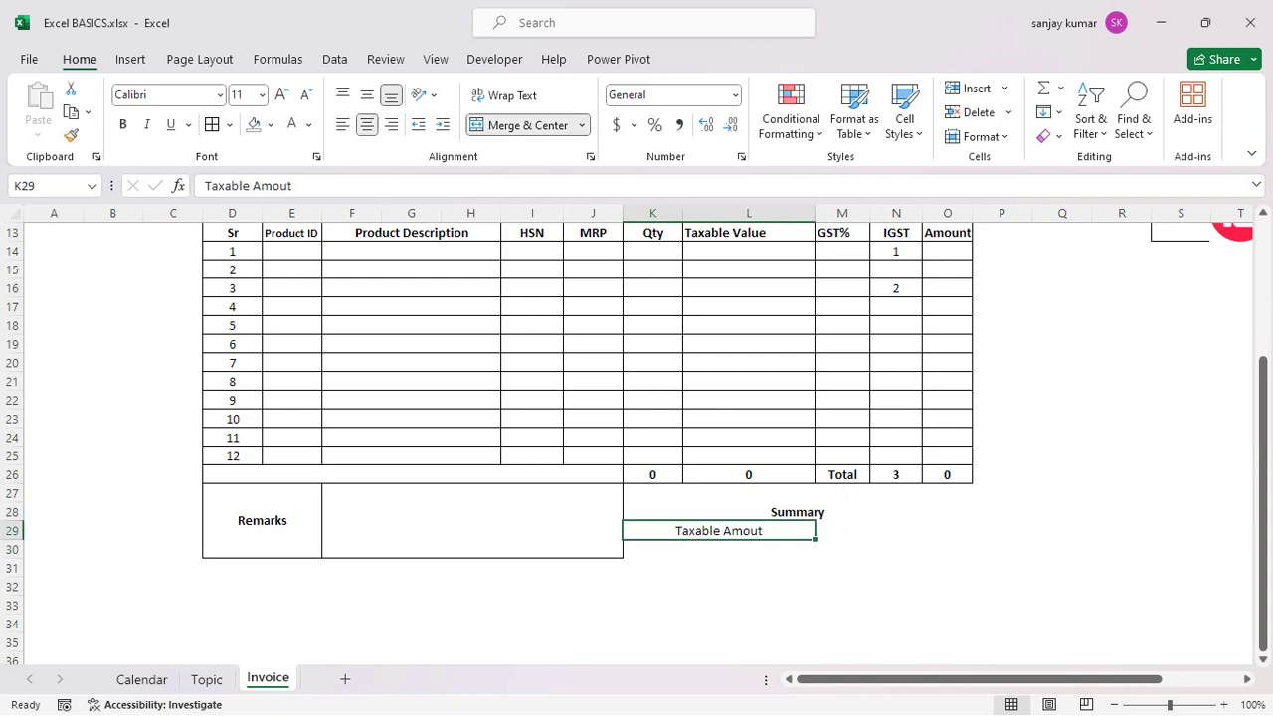
pyautogui.click(292, 186)
pyautogui.write('n')
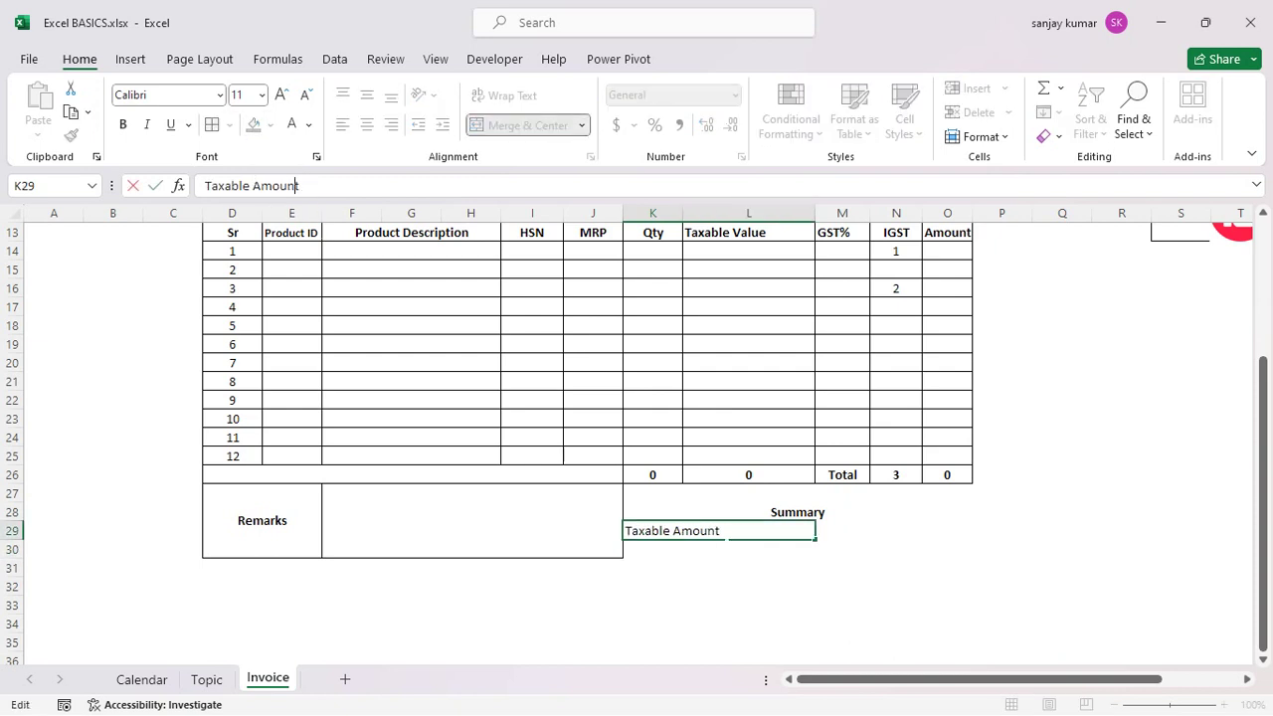
pyautogui.press('Return')
pyautogui.click(718, 531)
pyautogui.hotkey('ctrl', 'b')
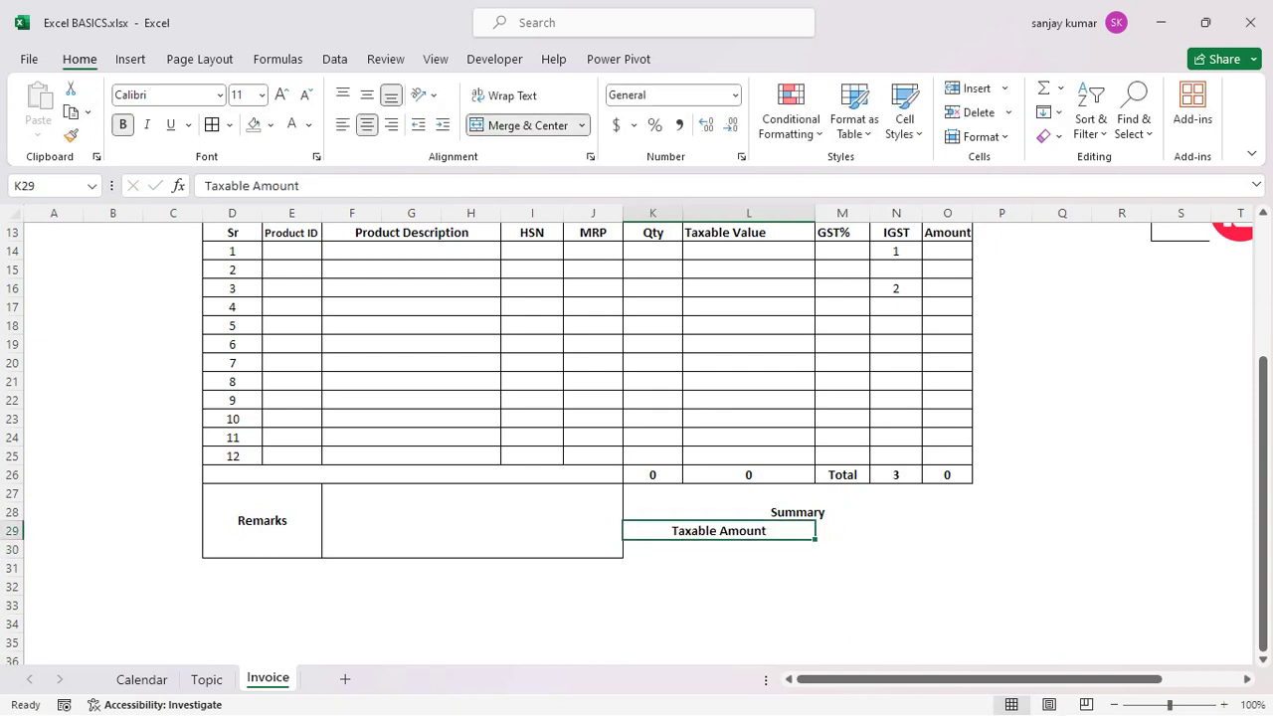
# - Merge and center cells K30:L30 under the "Taxable Amount" label and enter "CGST"
pyautogui.click(718, 568)
pyautogui.click(717, 534)
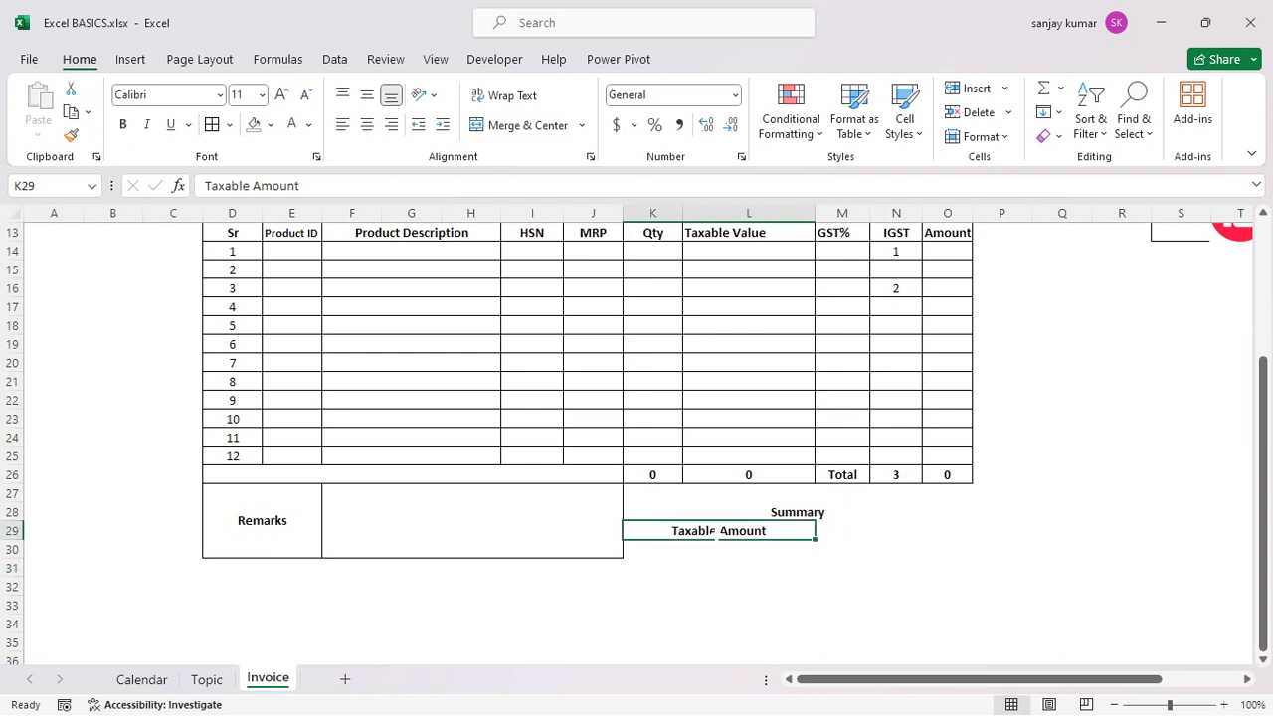
pyautogui.click(725, 547)
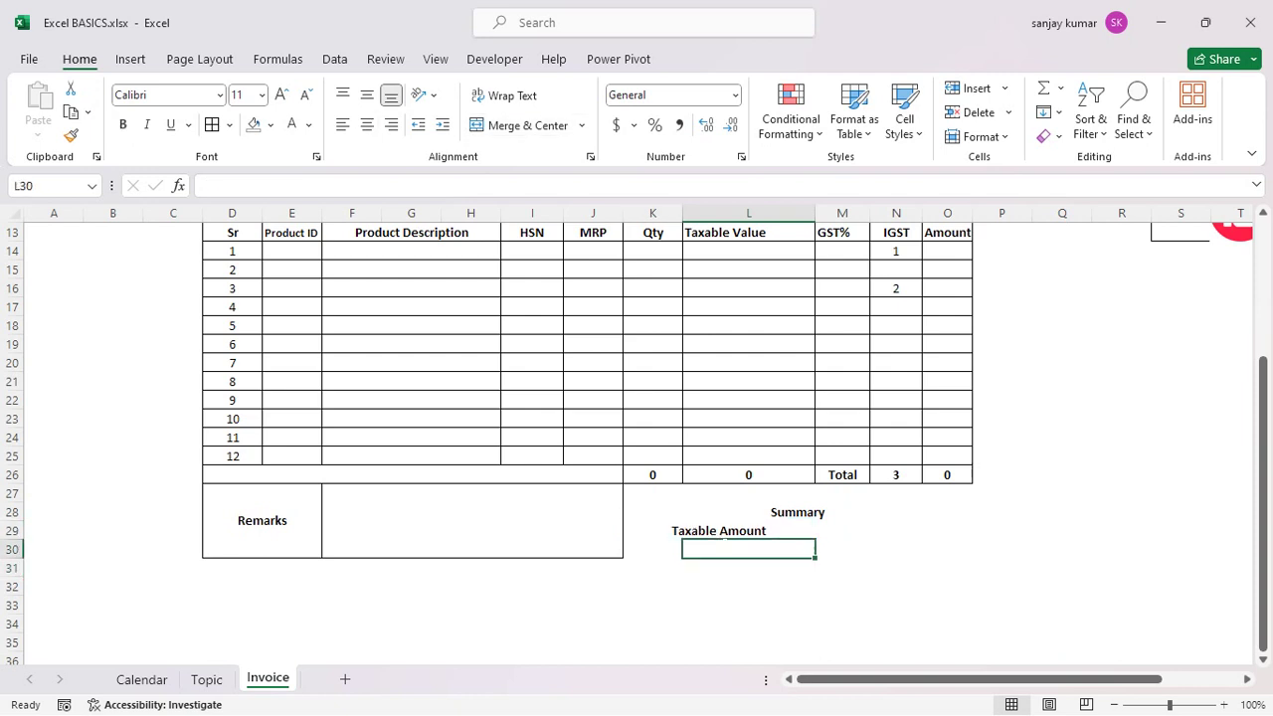
pyautogui.moveTo(653, 548); pyautogui.dragTo(749, 548)
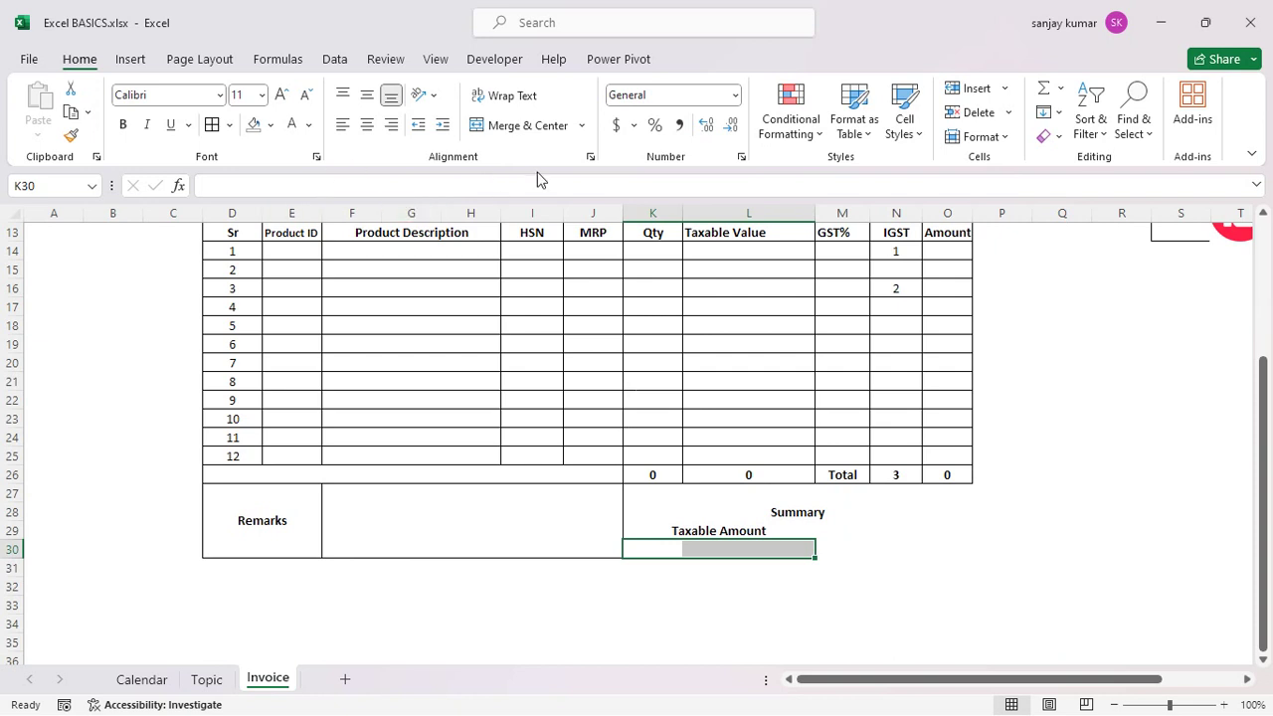
pyautogui.click(516, 129)
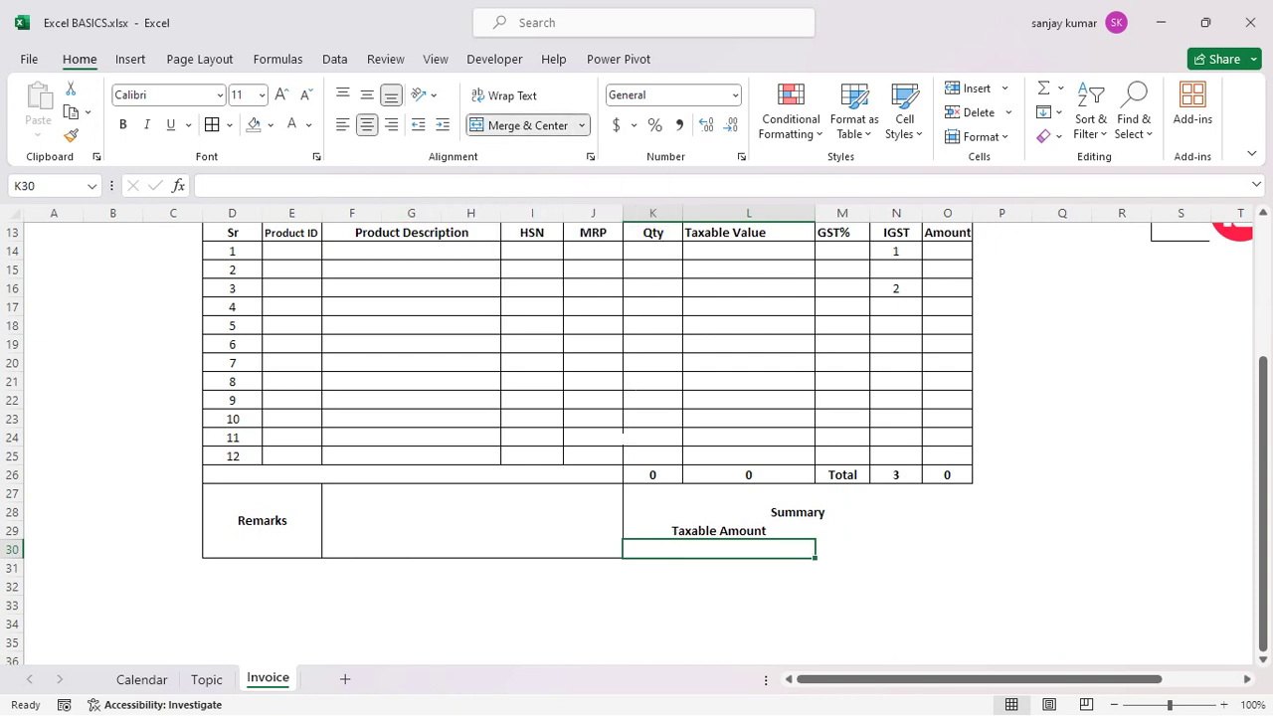
pyautogui.scroll(-1, 636, 438)
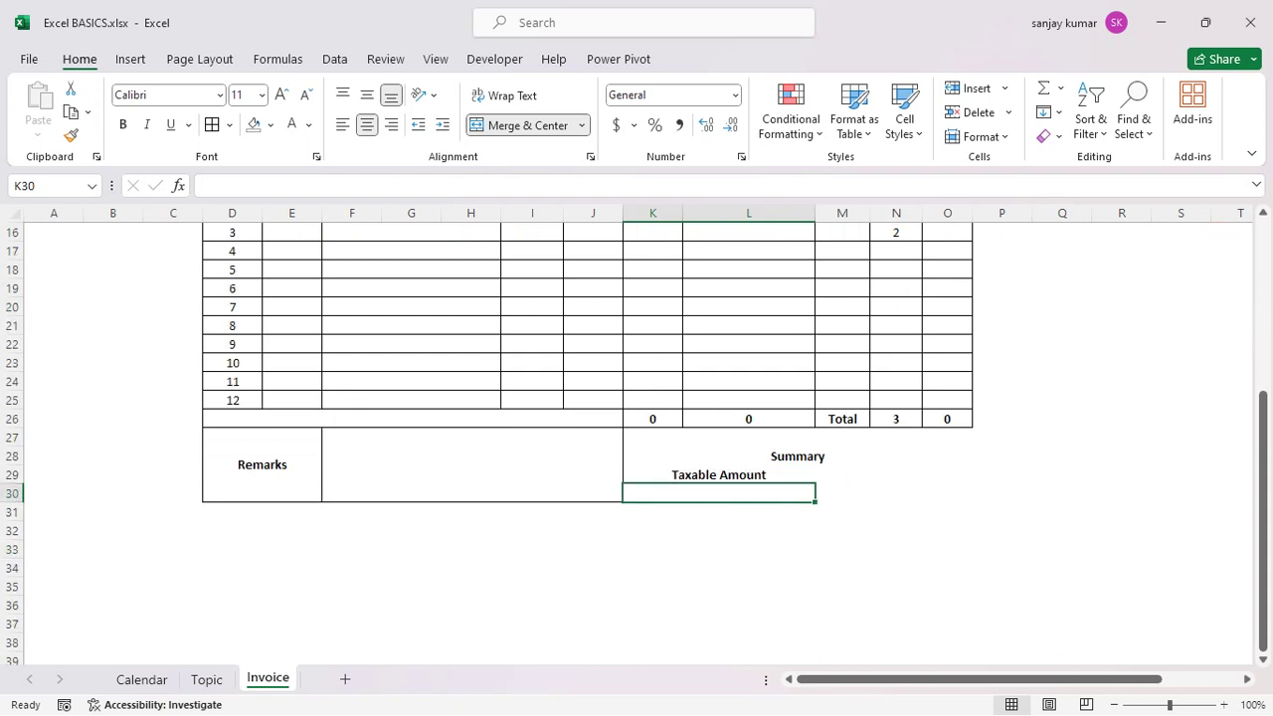
pyautogui.hotkey('ctrl', 'c')
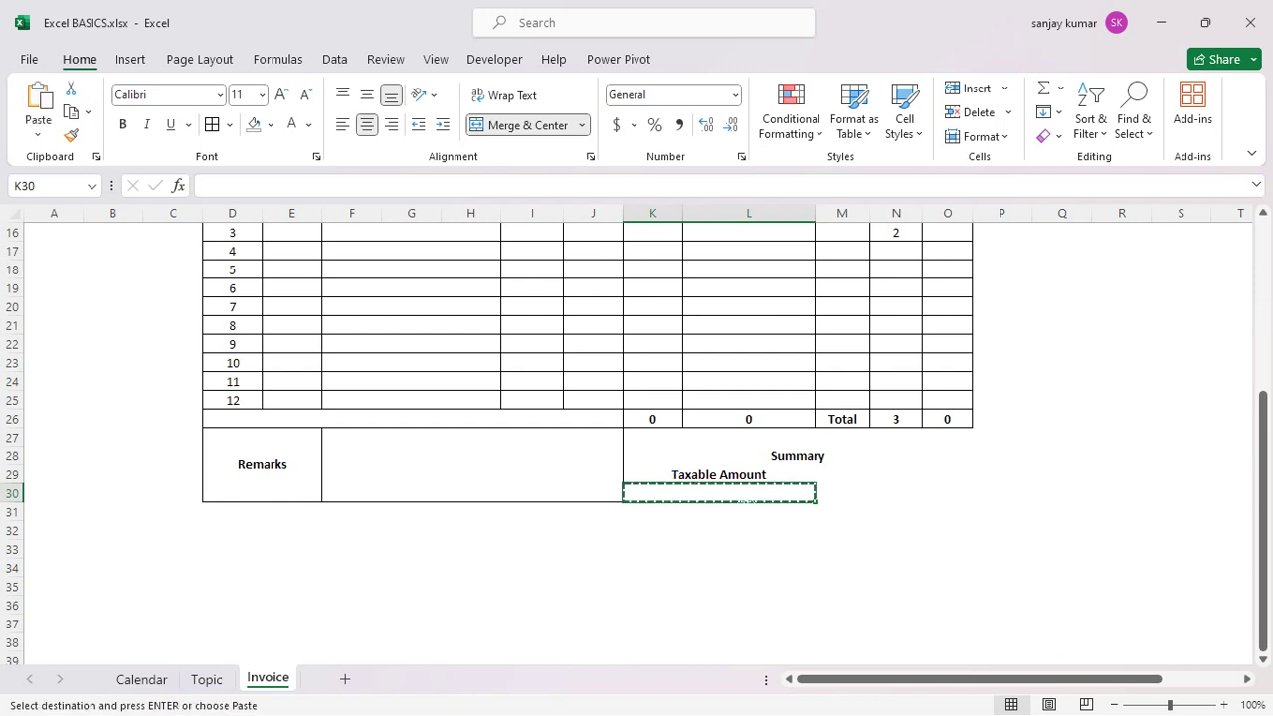
pyautogui.doubleClick(743, 502)
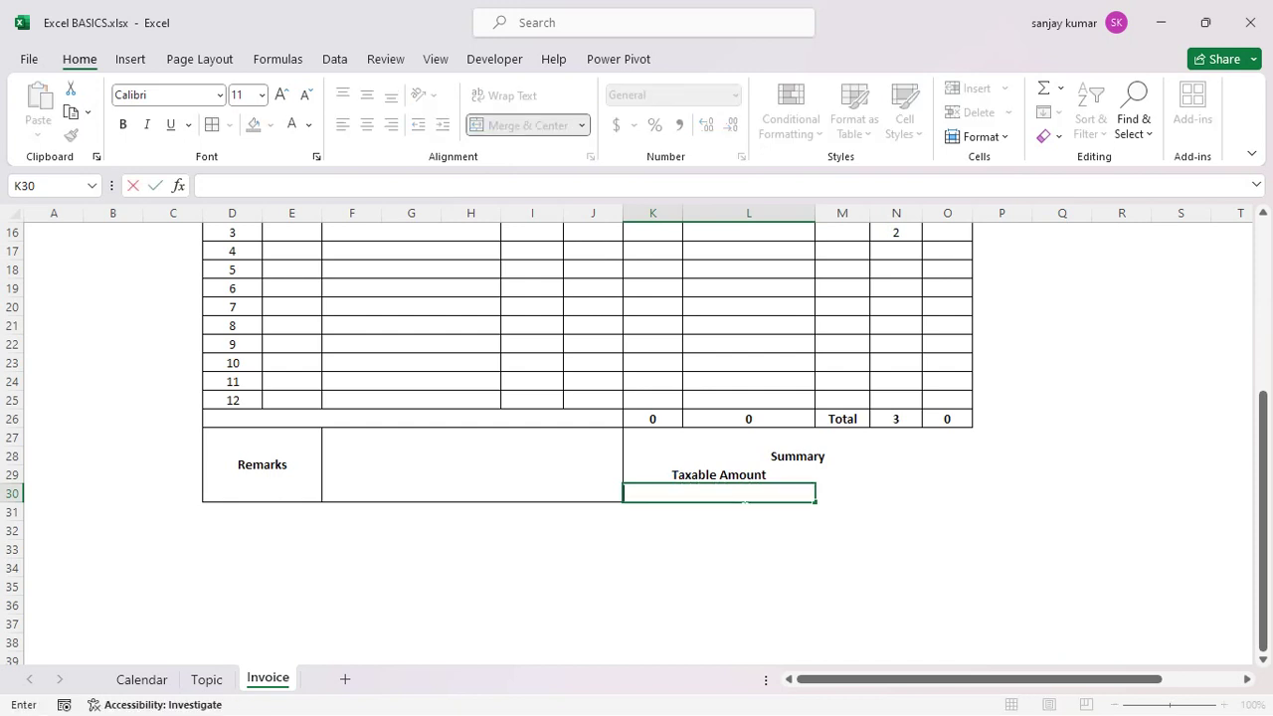
pyautogui.press('capslock')
pyautogui.write('CGST')
pyautogui.press('Return')
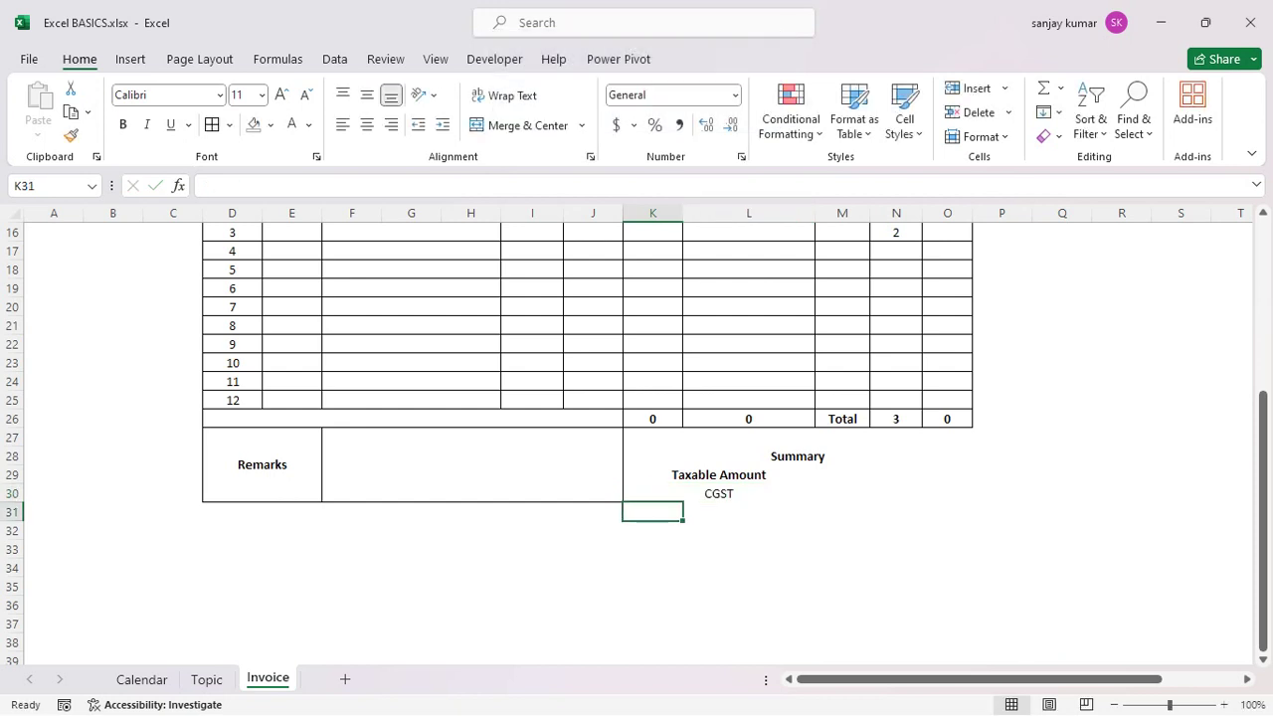
# - Enter the labels "SGST" in K31 and "IGST" in K32 below the CGST label
pyautogui.press('Up')
pyautogui.press('Down')
pyautogui.write('SGST')
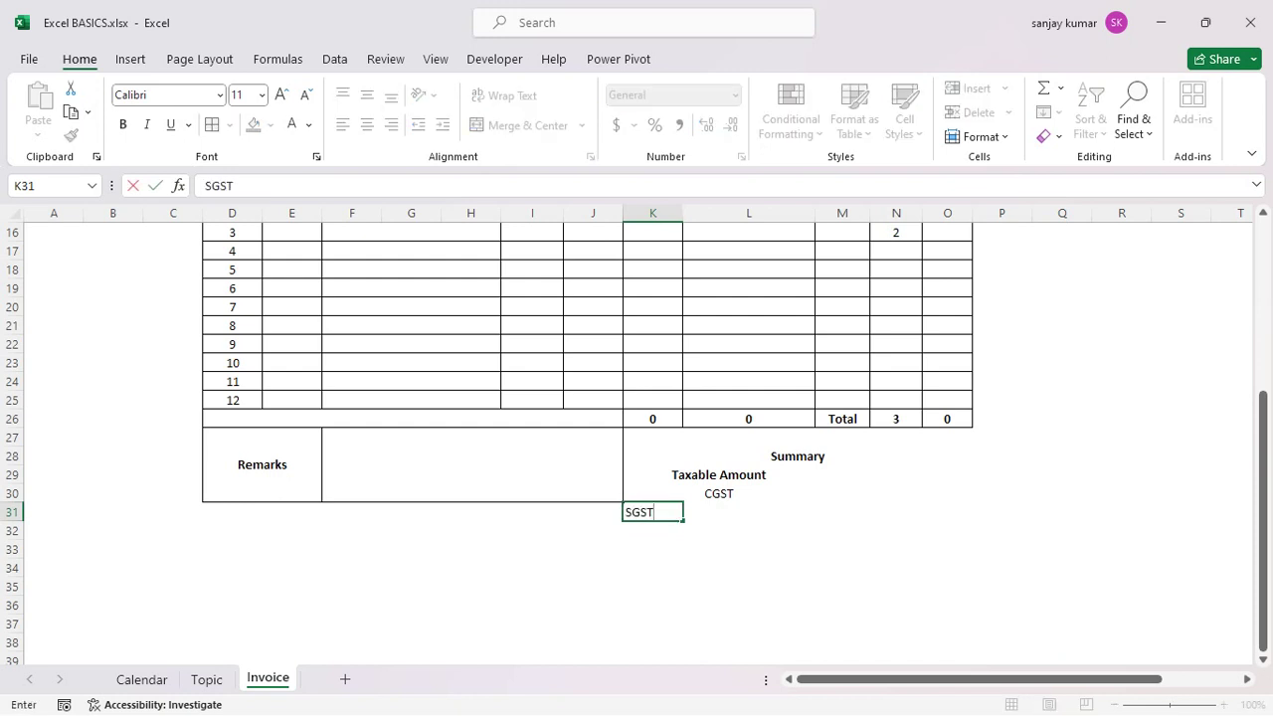
pyautogui.press('Return')
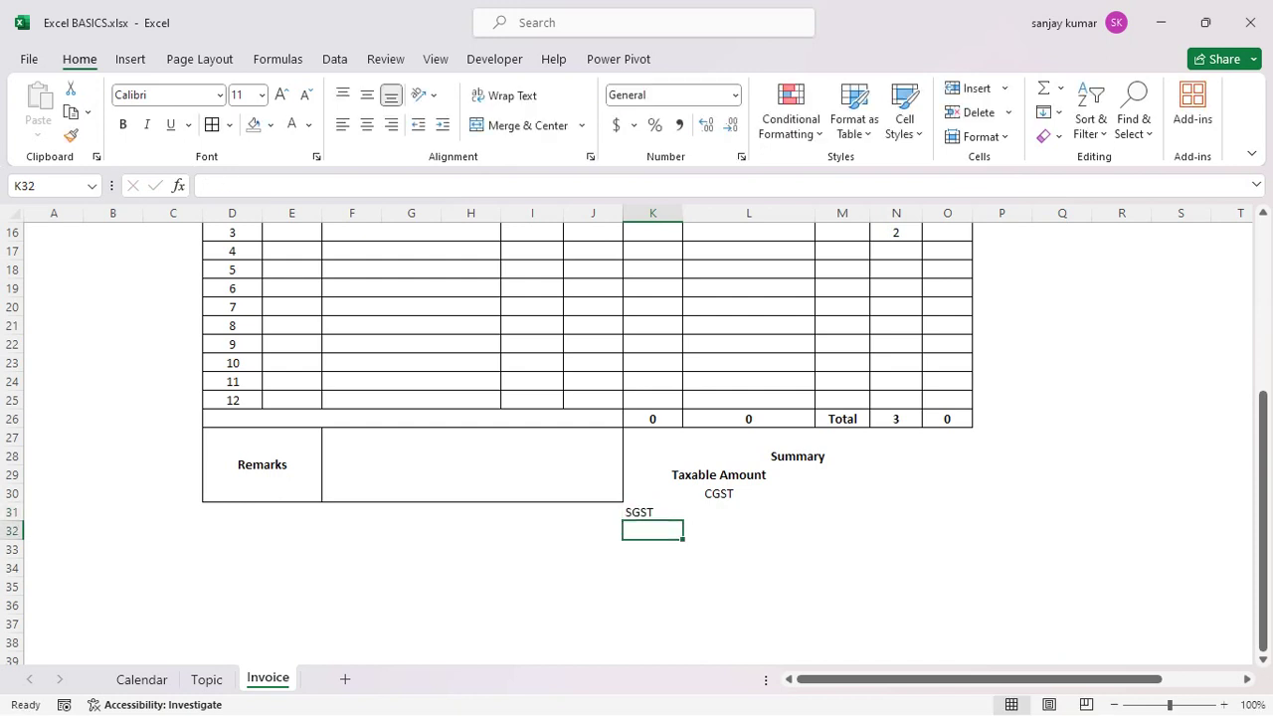
pyautogui.write('IGST')
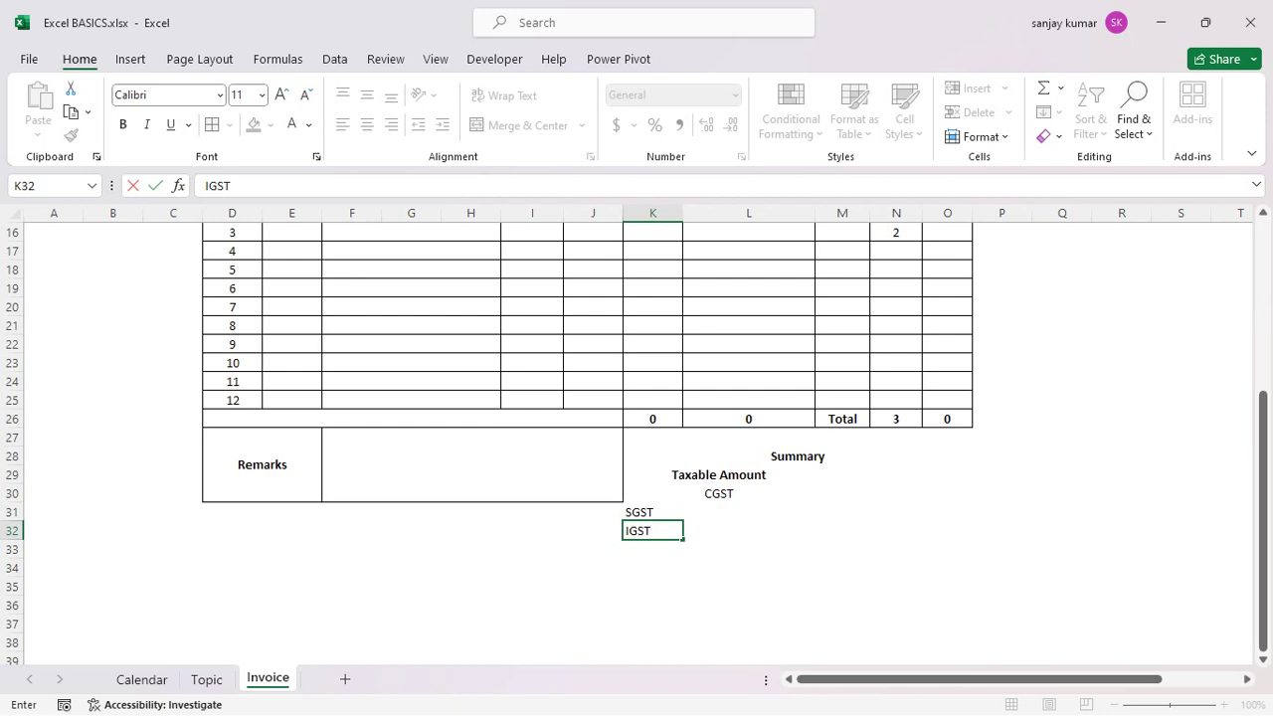
pyautogui.press('Return')
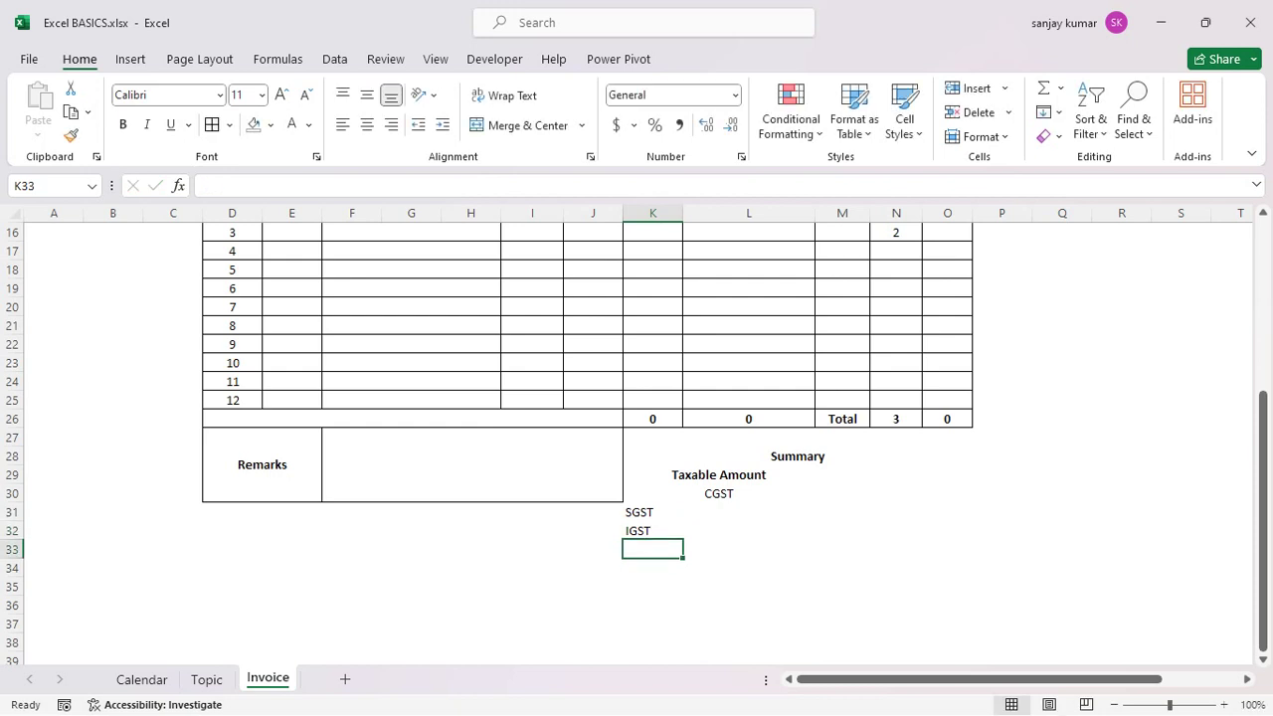
# - Enter the label "INVOICE AMOUNT" in K33 below the IGST label
pyautogui.write('INVOIC')
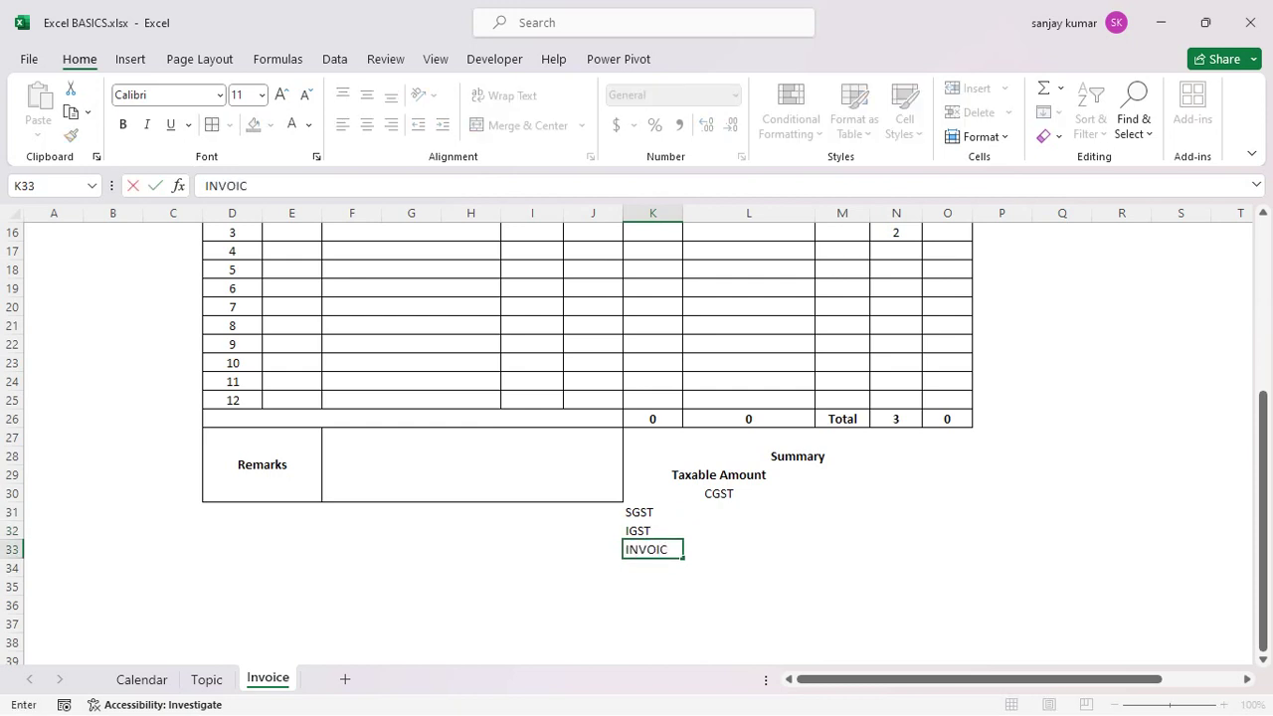
pyautogui.write('E AMOUNT')
pyautogui.press('BackSpace')
pyautogui.write('NT')
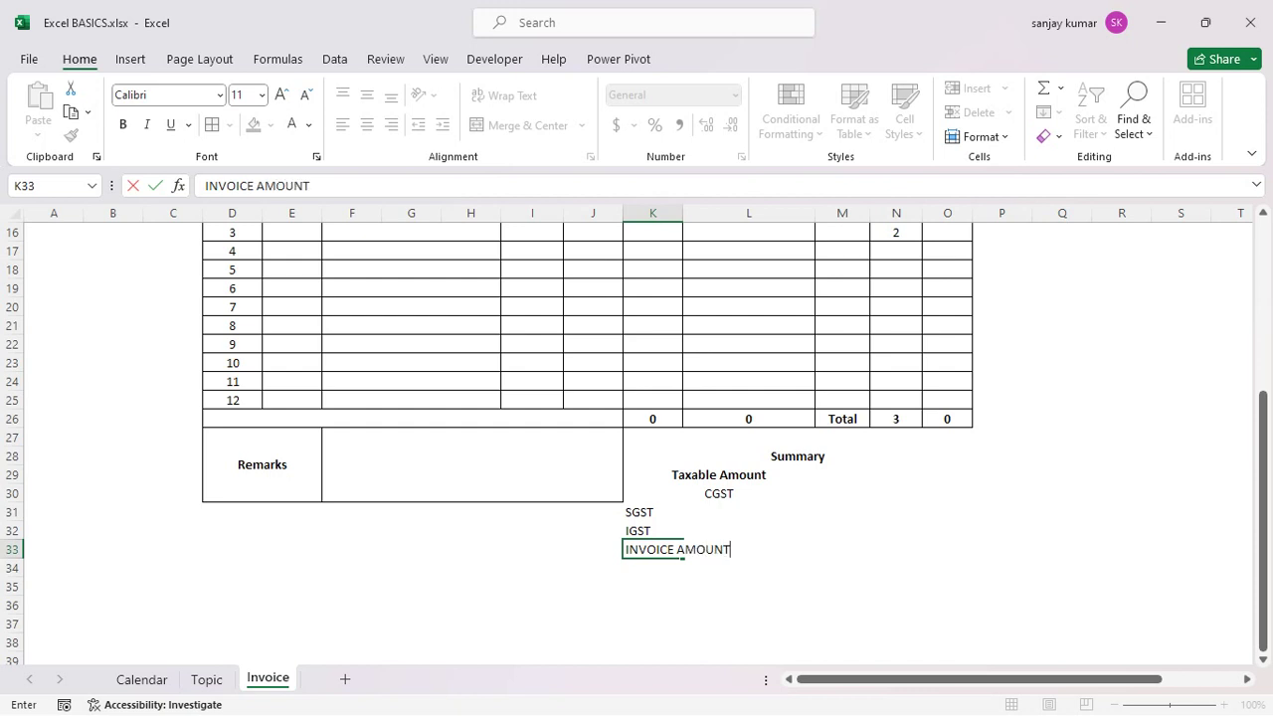
pyautogui.press('Return')
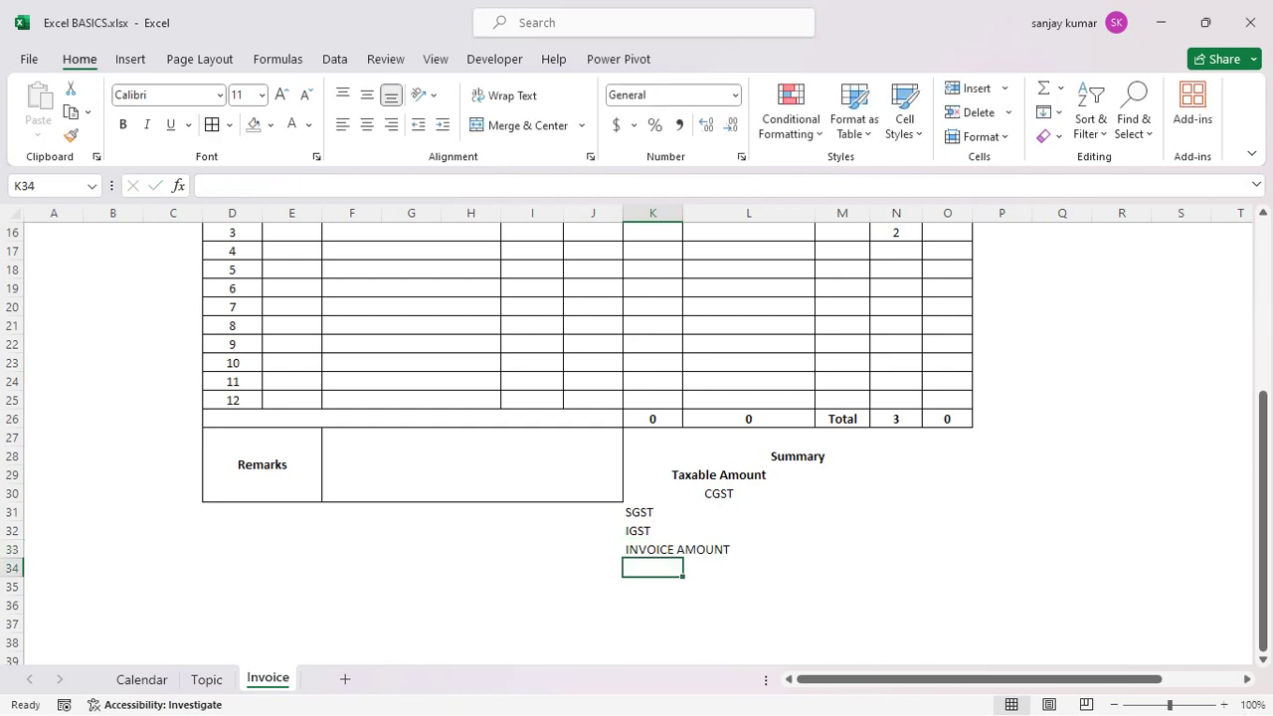
# - Copy the merged, centered format of the CGST cell to the SGST, IGST and INVOICE AMOUNT labels in K31:L33
pyautogui.click(718, 493)
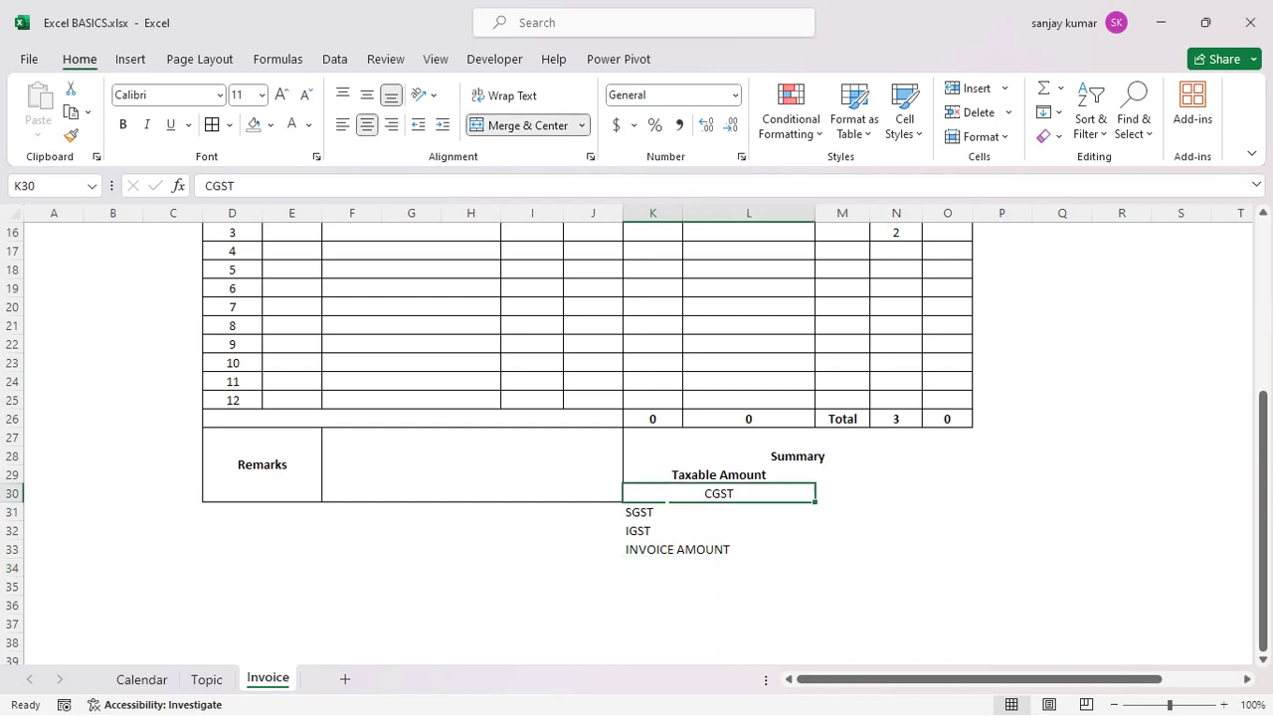
pyautogui.click(71, 135)
pyautogui.click(666, 512)
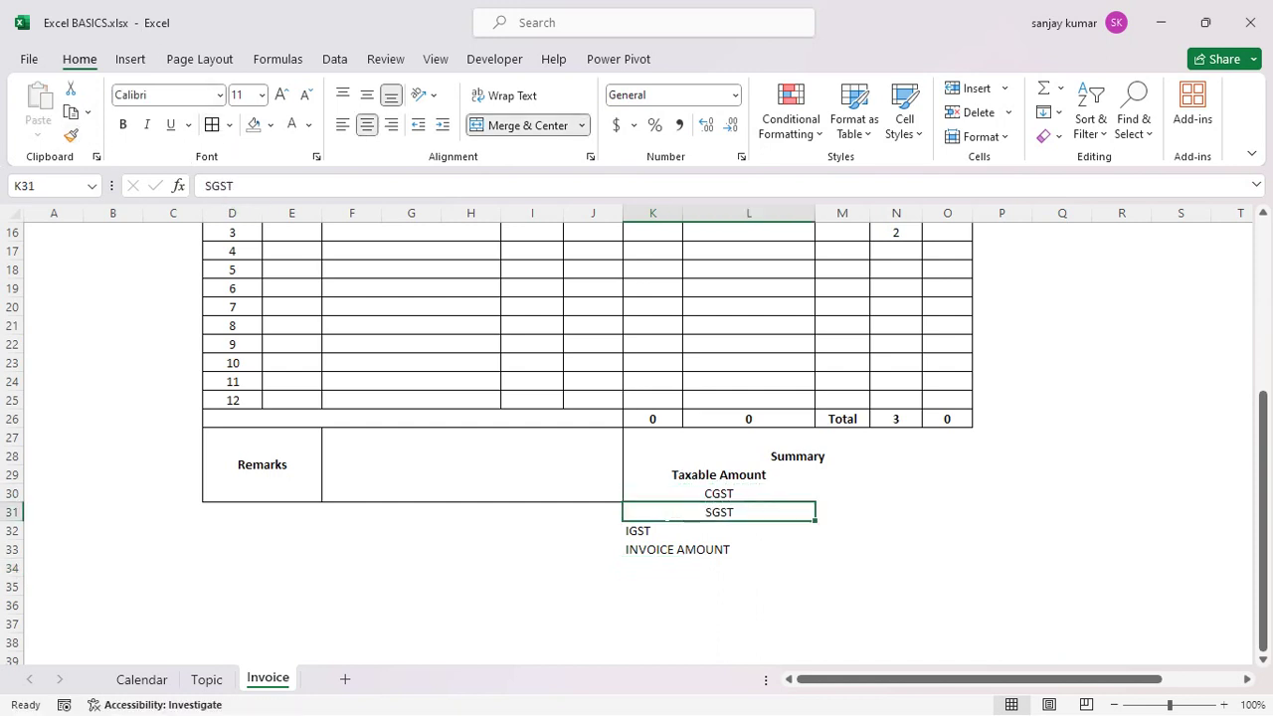
pyautogui.moveTo(718, 494); pyautogui.dragTo(718, 512)
pyautogui.click(71, 135)
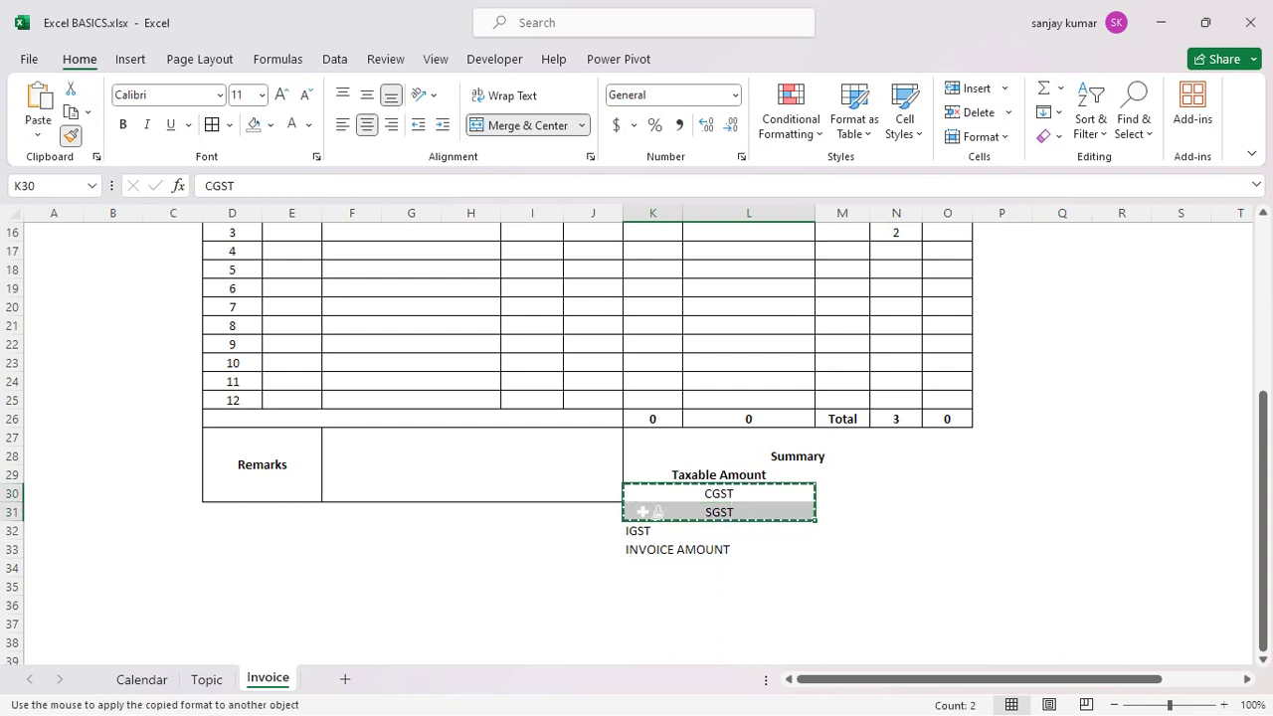
pyautogui.click(641, 530)
# - Apply all borders to the summary labels in K29:L33, from Taxable Amount through INVOICE AMOUNT
pyautogui.click(718, 493)
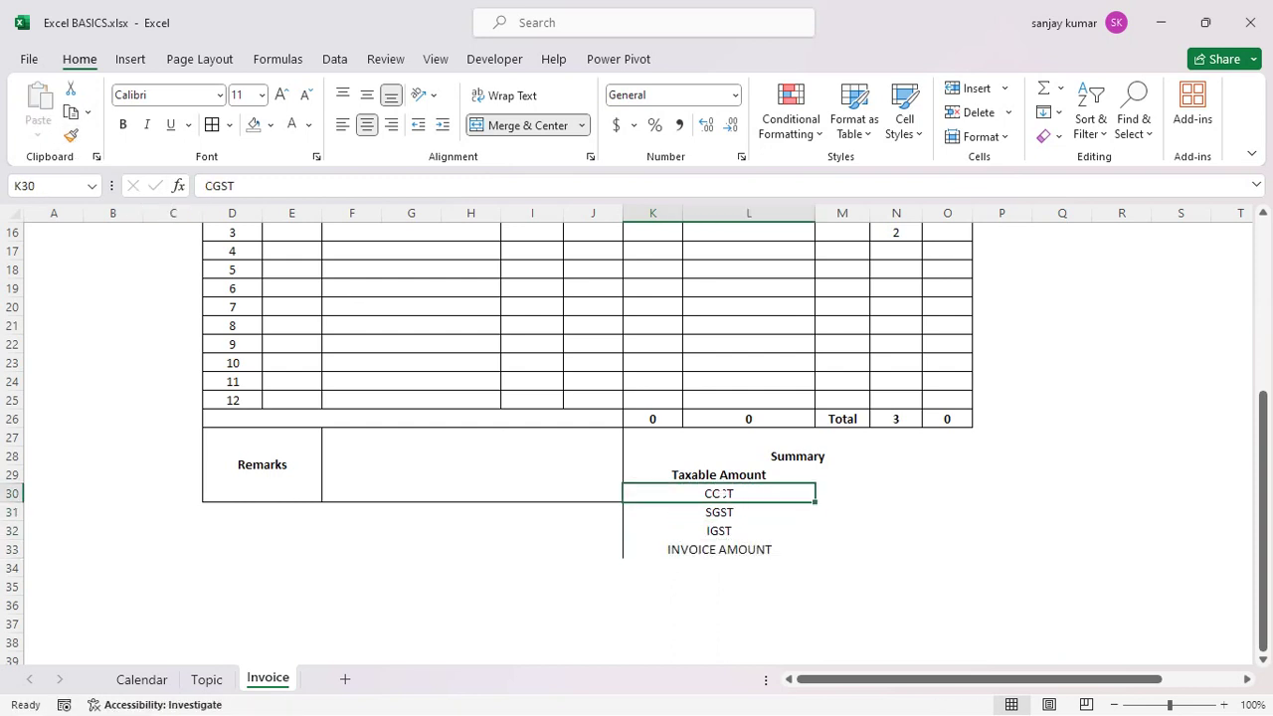
pyautogui.click(714, 475)
pyautogui.moveTo(718, 475); pyautogui.dragTo(718, 549)
pyautogui.click(212, 126)
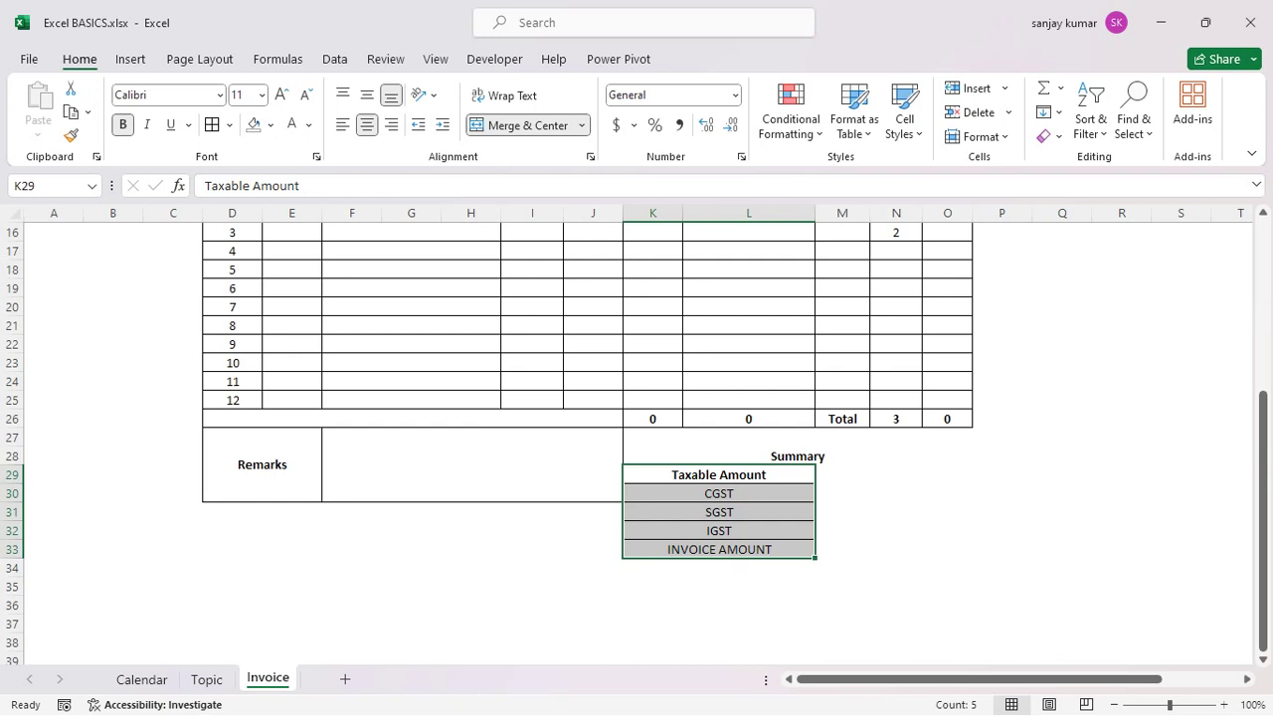
# - Extend the merged Remarks label to D27:E33 and the merged blank remarks area to F27:J33
pyautogui.moveTo(262, 472); pyautogui.dragTo(272, 543)
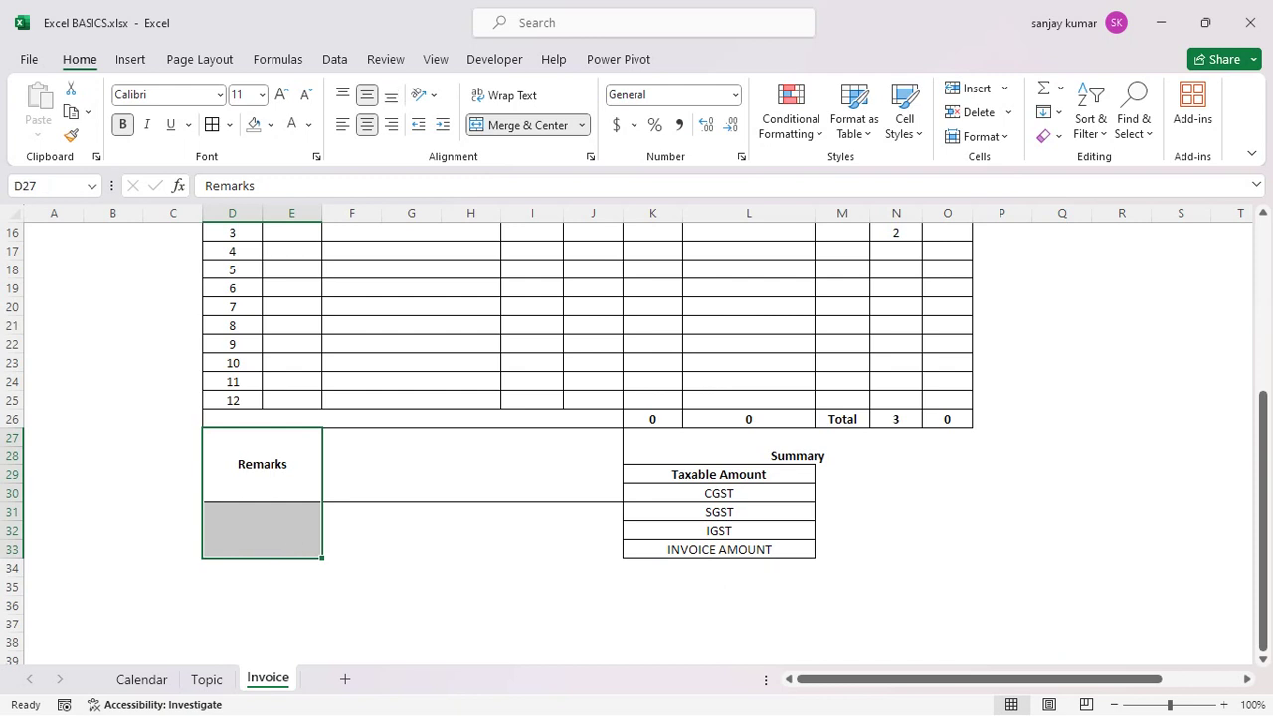
pyautogui.click(514, 128)
pyautogui.click(513, 128)
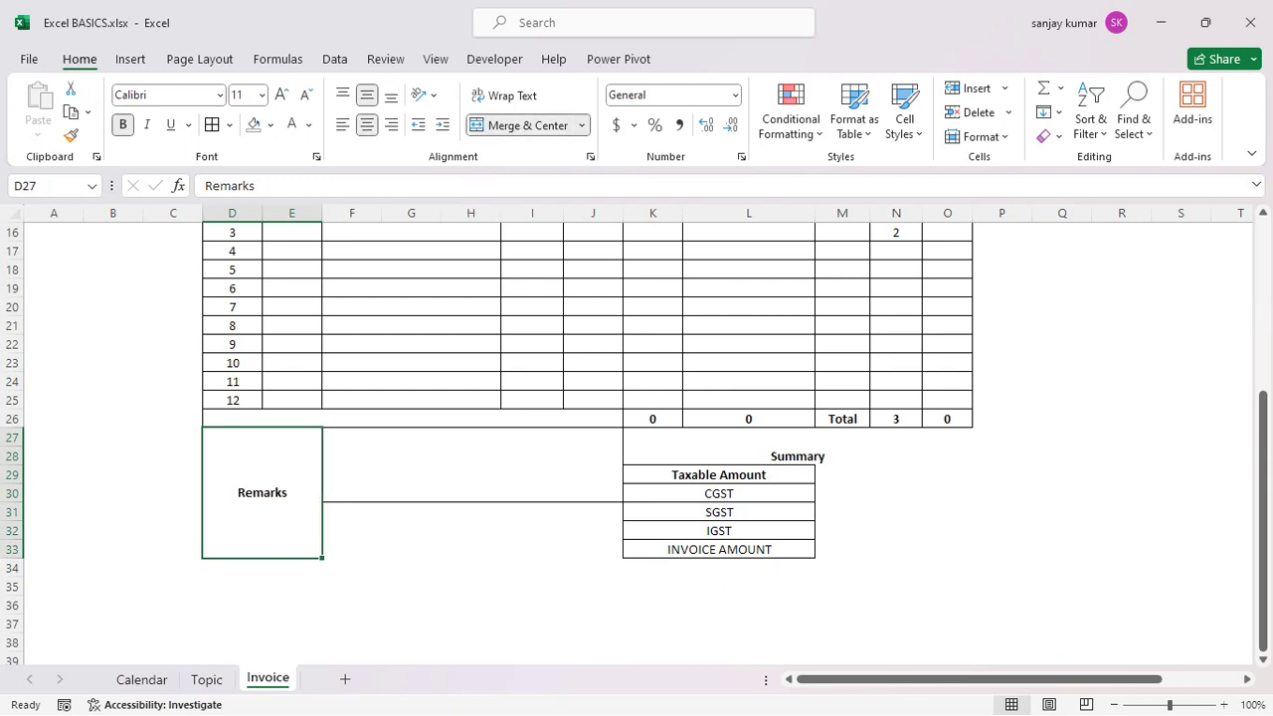
pyautogui.moveTo(568, 468); pyautogui.dragTo(568, 542)
pyautogui.click(519, 130)
pyautogui.click(519, 129)
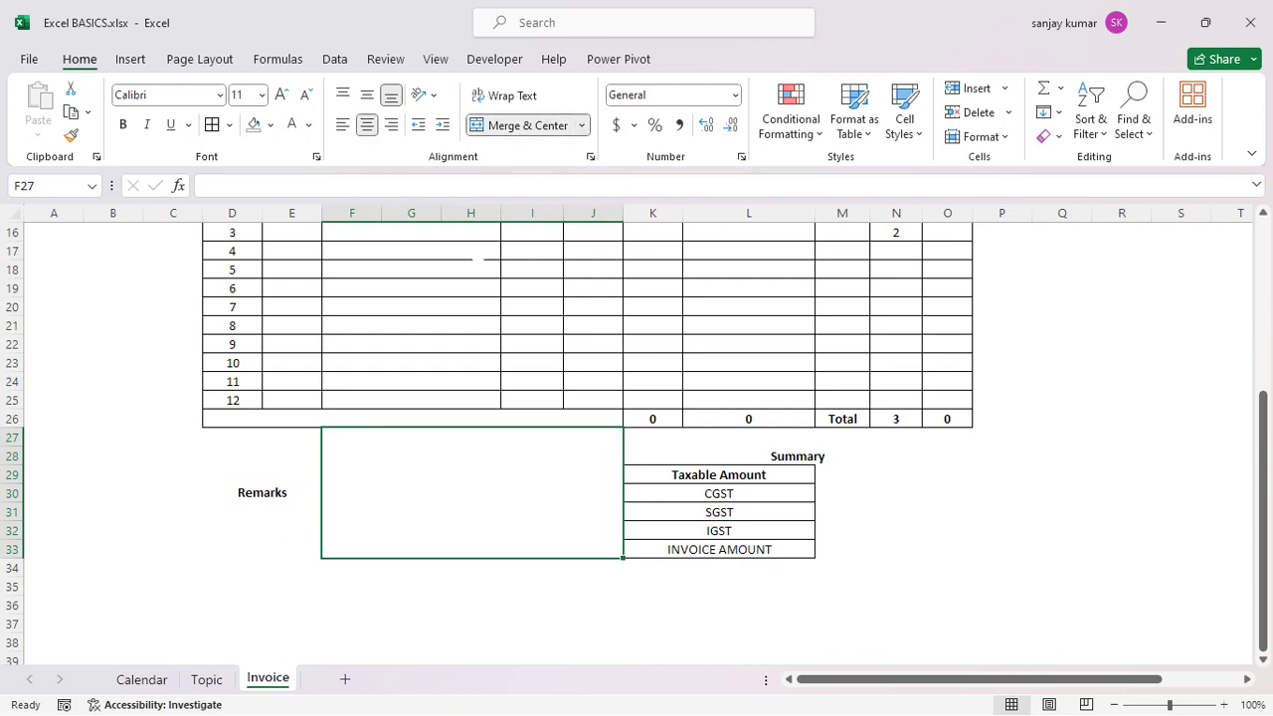
# - Apply all borders to the whole Remarks and Summary block, D27:O33
pyautogui.moveTo(262, 467)
pyautogui.mouseDown()
pyautogui.moveTo(511, 448)
pyautogui.moveTo(748, 478)
pyautogui.mouseUp()
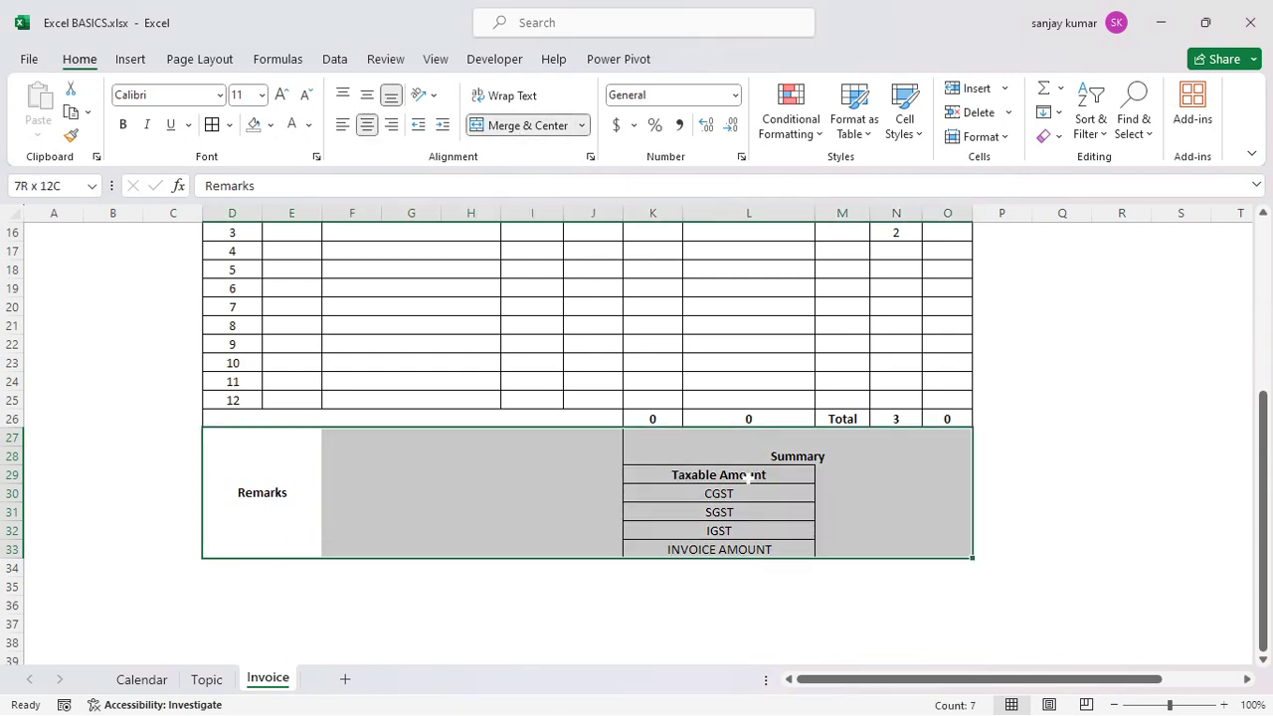
pyautogui.click(396, 443)
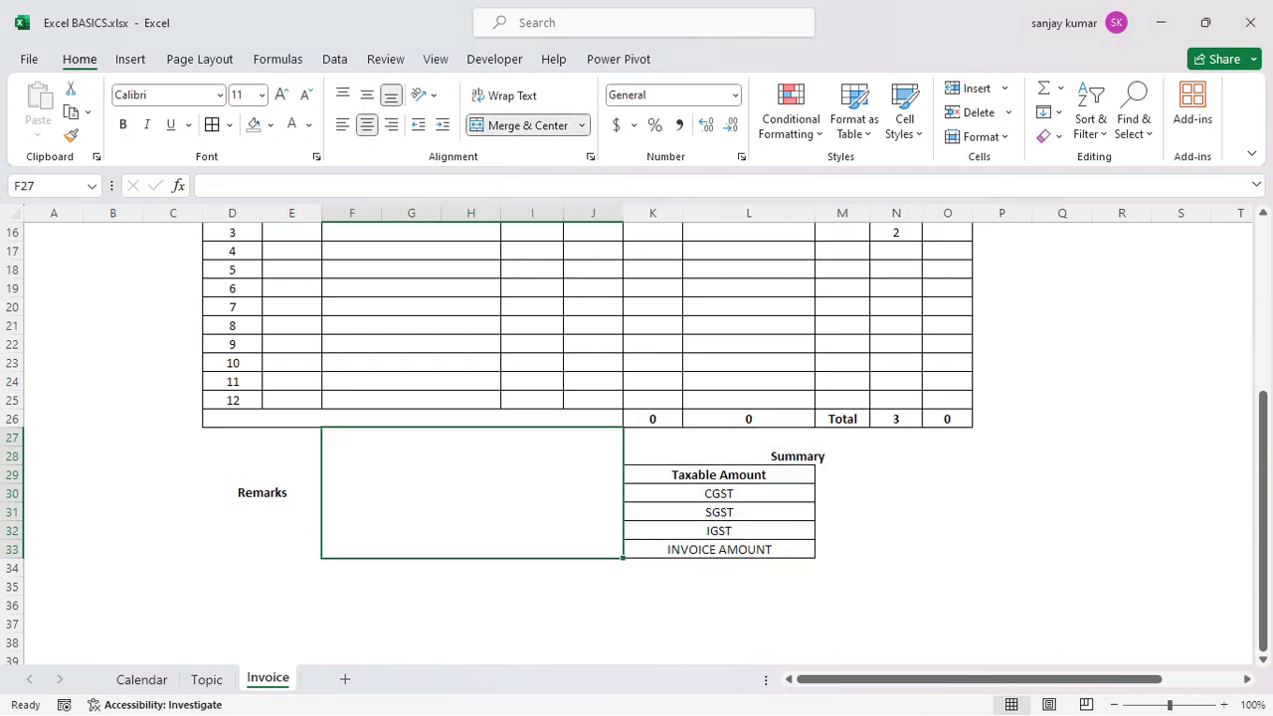
pyautogui.moveTo(275, 458); pyautogui.dragTo(378, 457)
pyautogui.moveTo(597, 462); pyautogui.dragTo(775, 468)
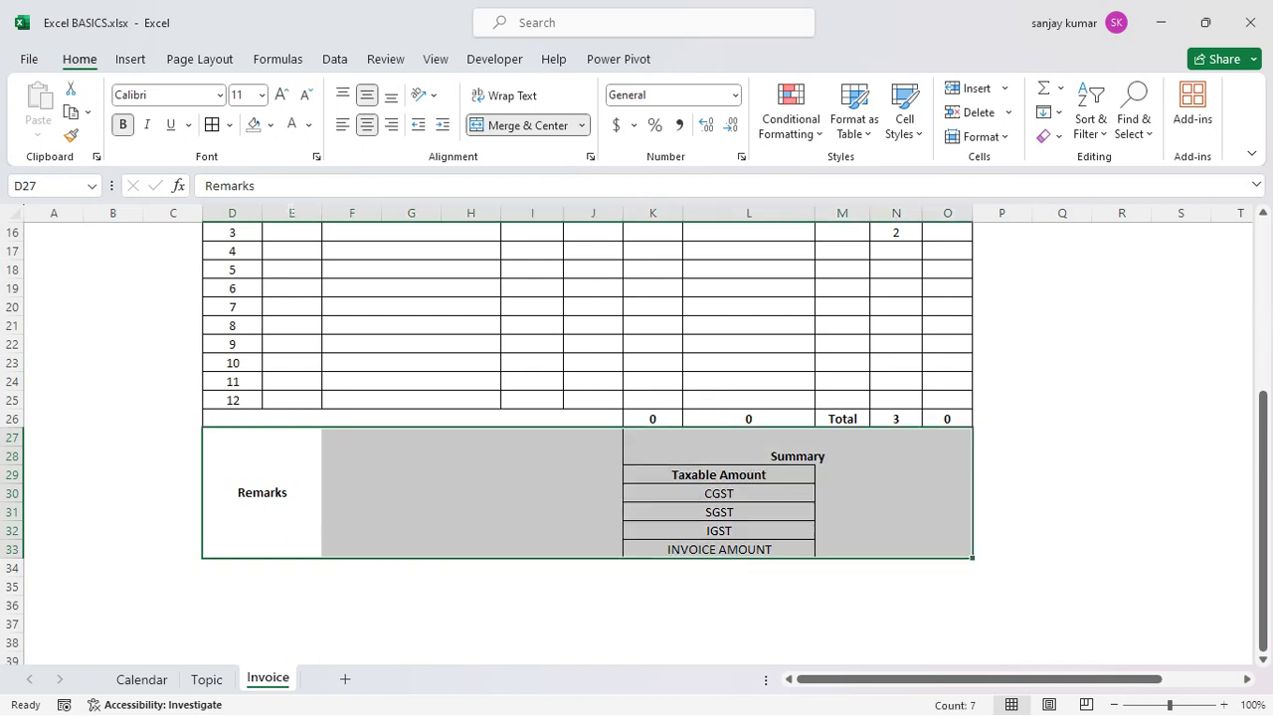
pyautogui.click(211, 125)
pyautogui.click(719, 498)
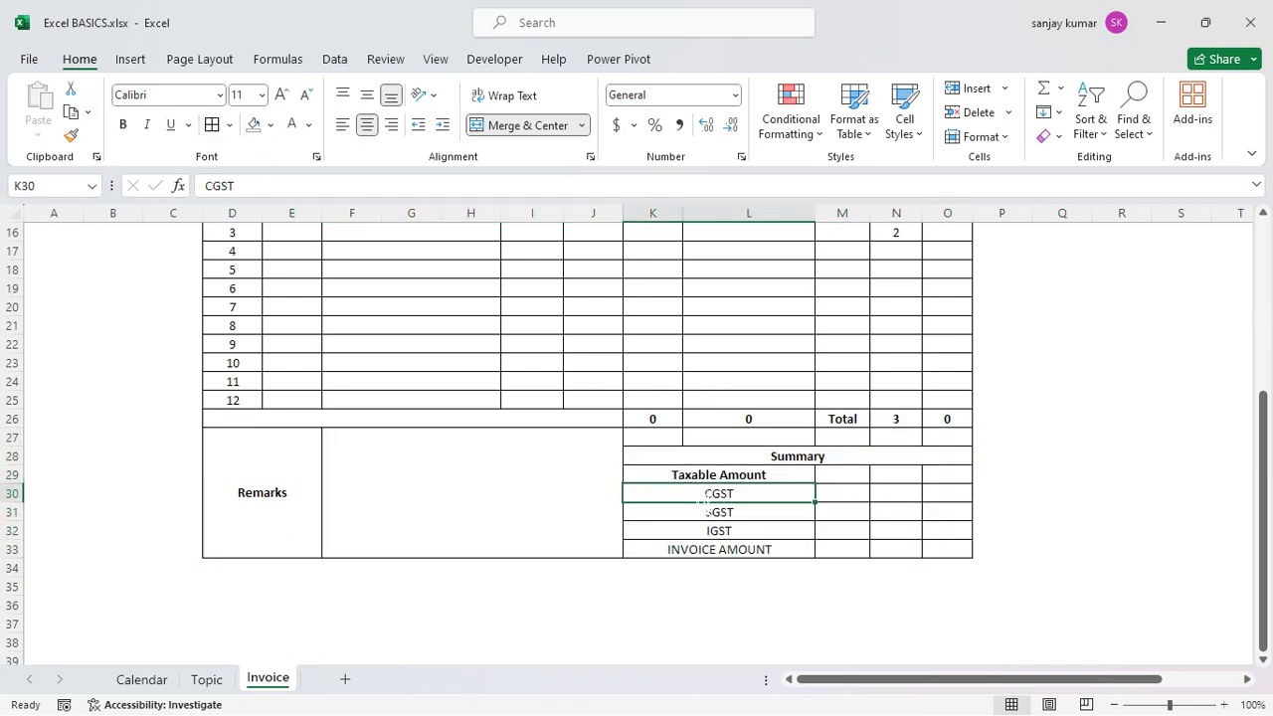
pyautogui.click(946, 530)
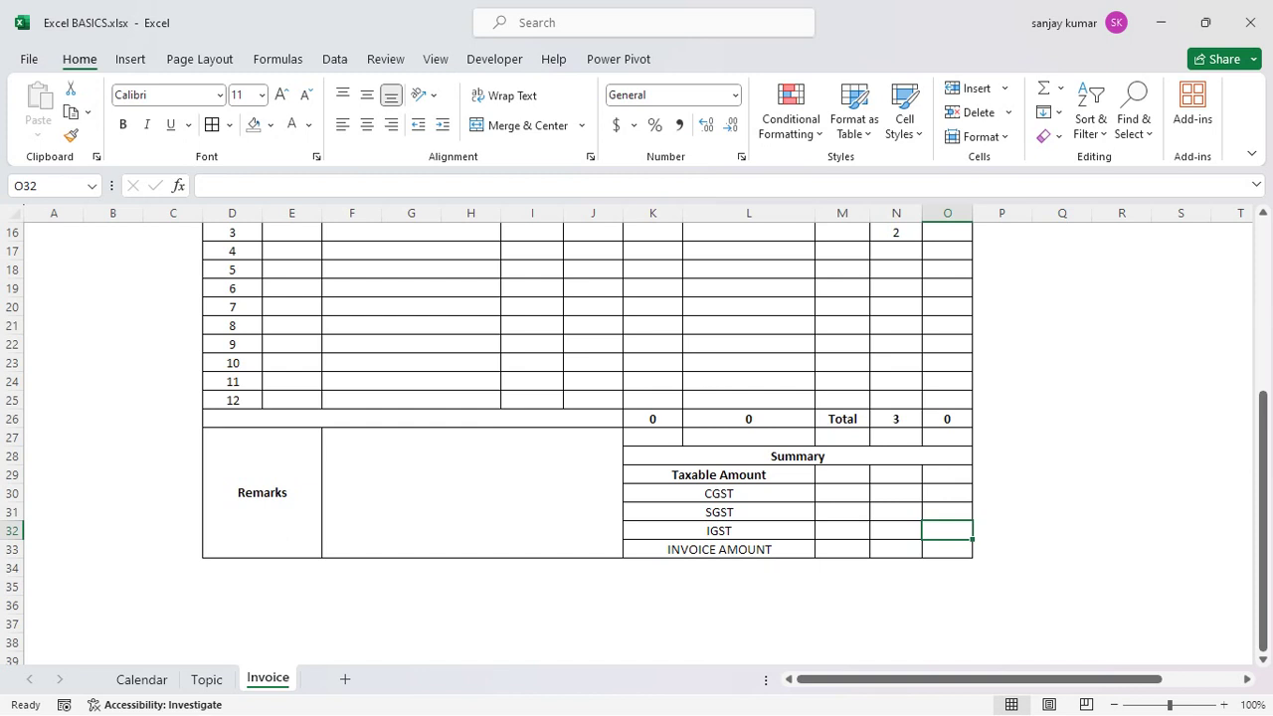
# - Merge and center the empty row K27:O27 above the Summary heading
pyautogui.moveTo(652, 436); pyautogui.dragTo(947, 436)
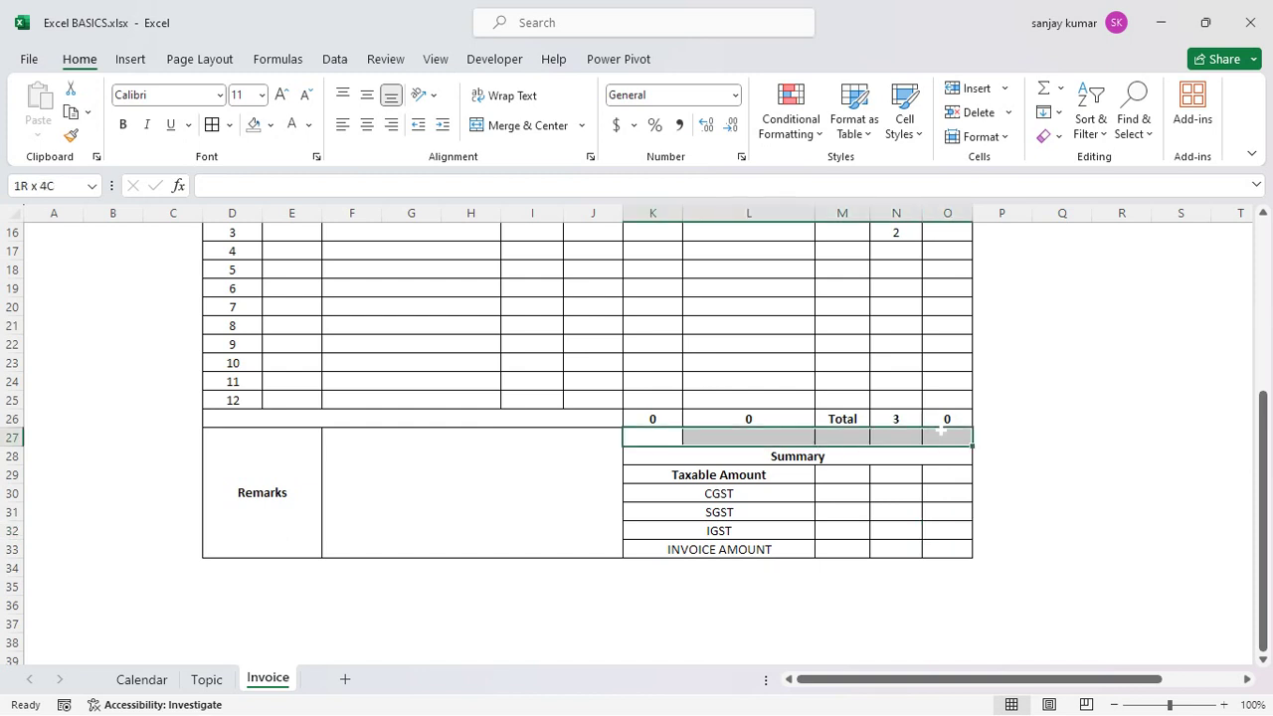
pyautogui.click(518, 126)
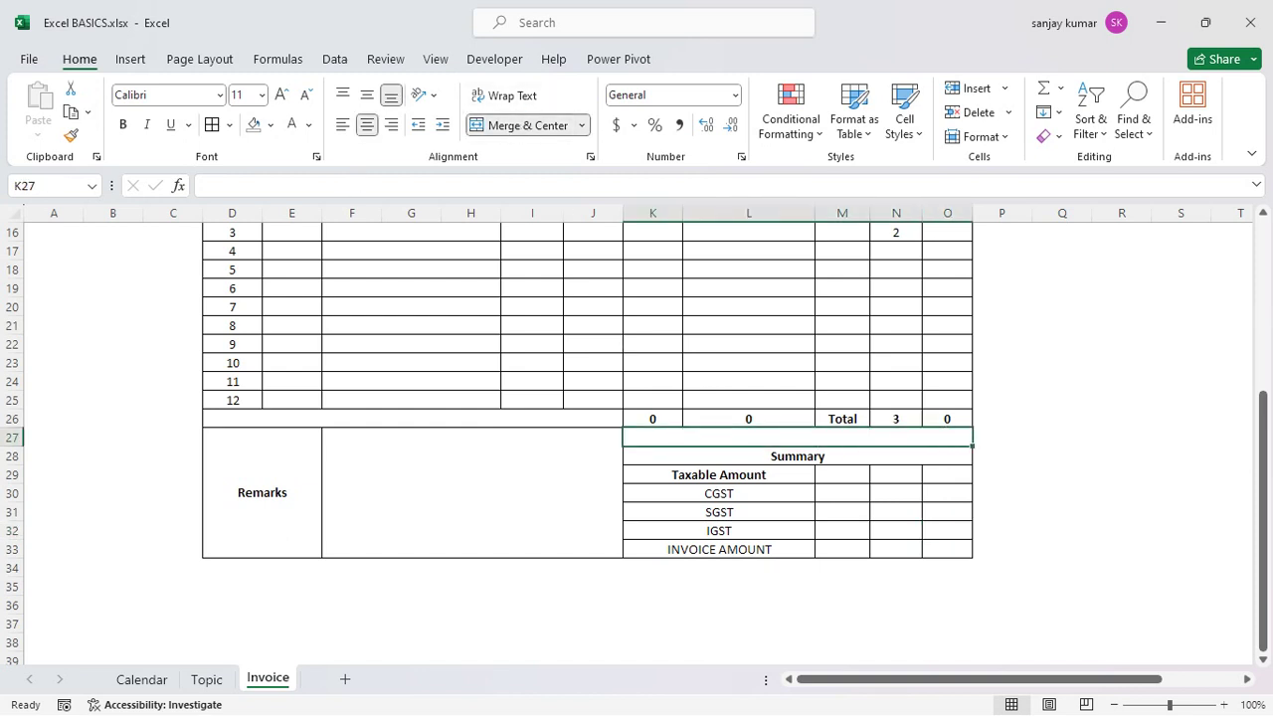
pyautogui.click(719, 512)
pyautogui.click(900, 509)
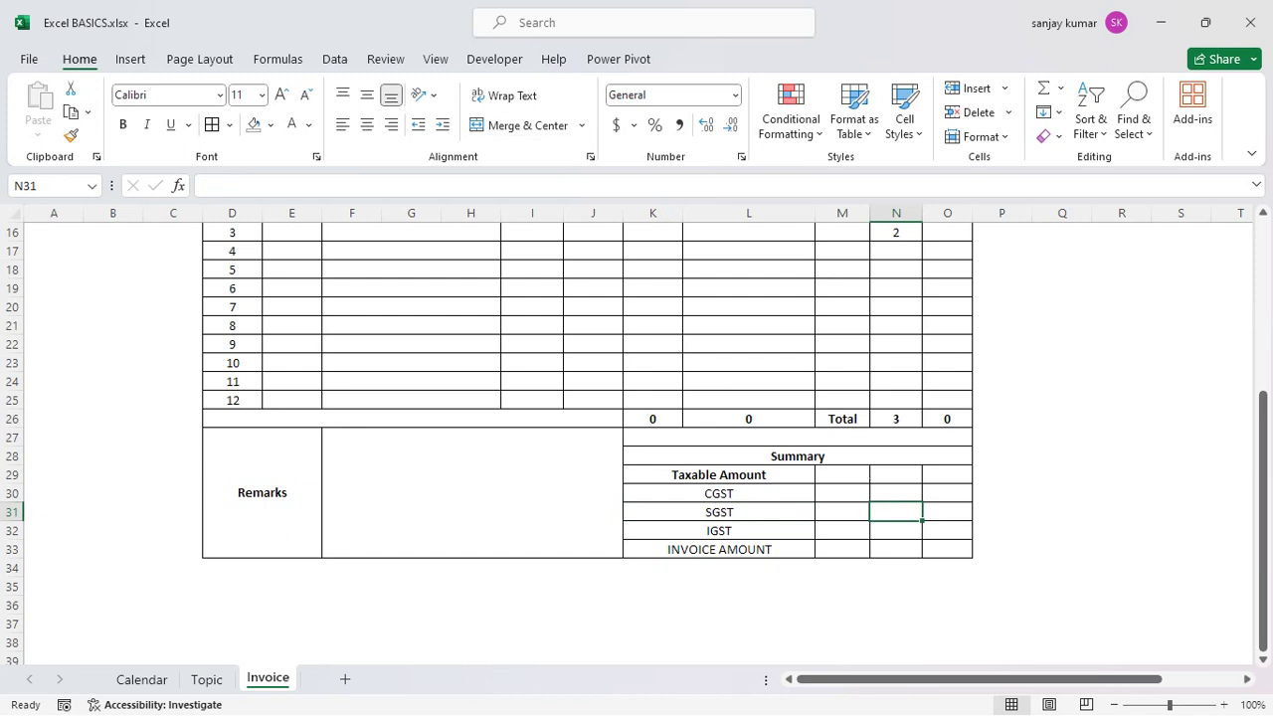
# - Merge and center M29:O29 beside Taxable Amount and copy that format to the value cells in rows 30 to 33
pyautogui.moveTo(843, 475); pyautogui.dragTo(946, 475)
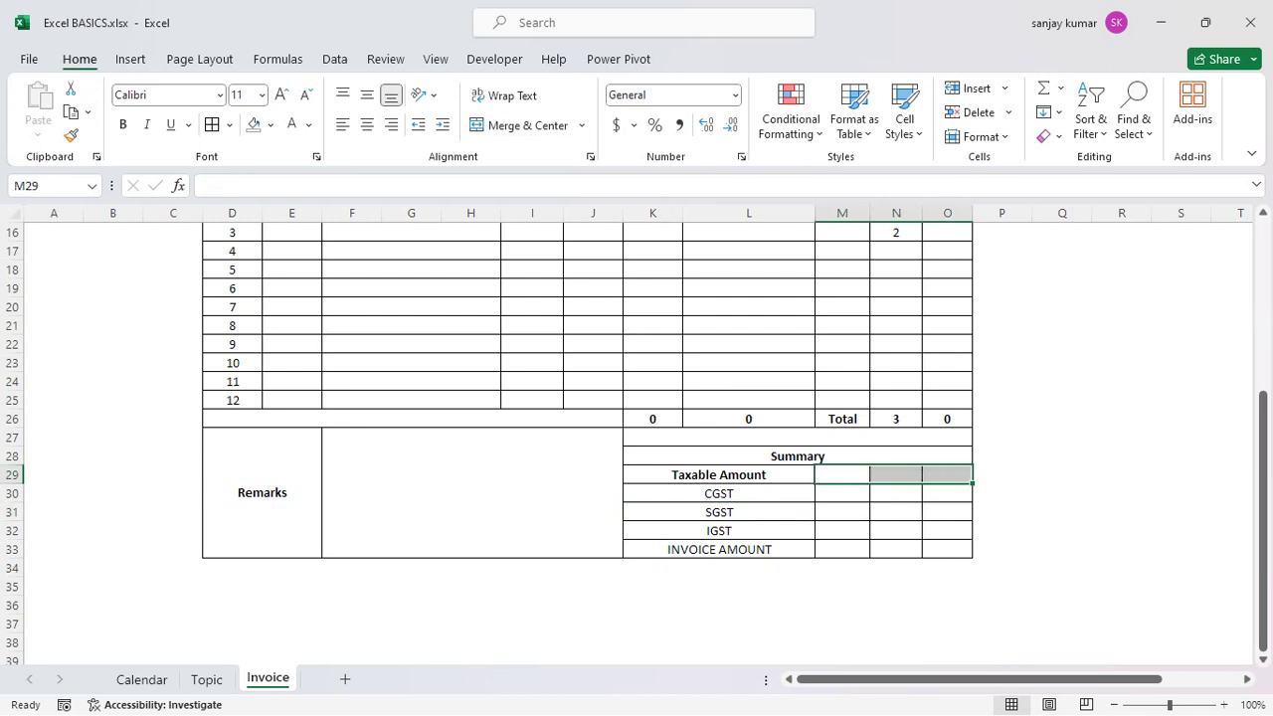
pyautogui.click(478, 124)
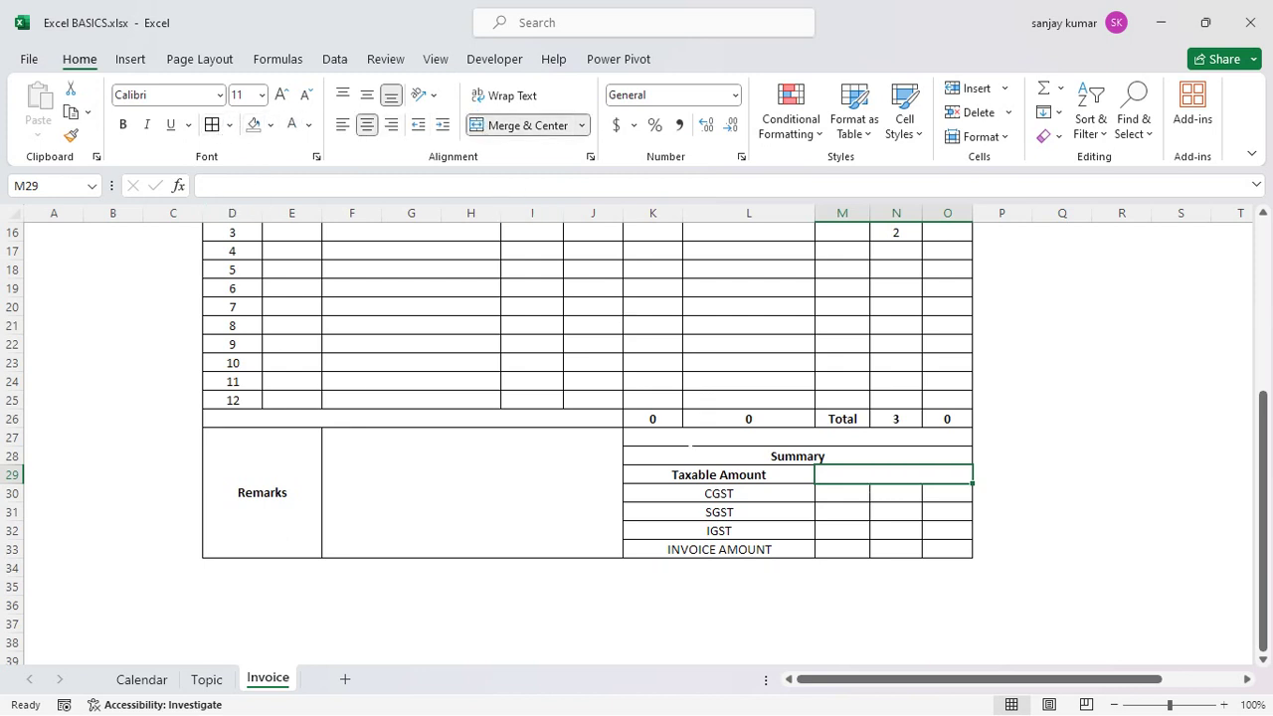
pyautogui.click(71, 135)
pyautogui.click(842, 495)
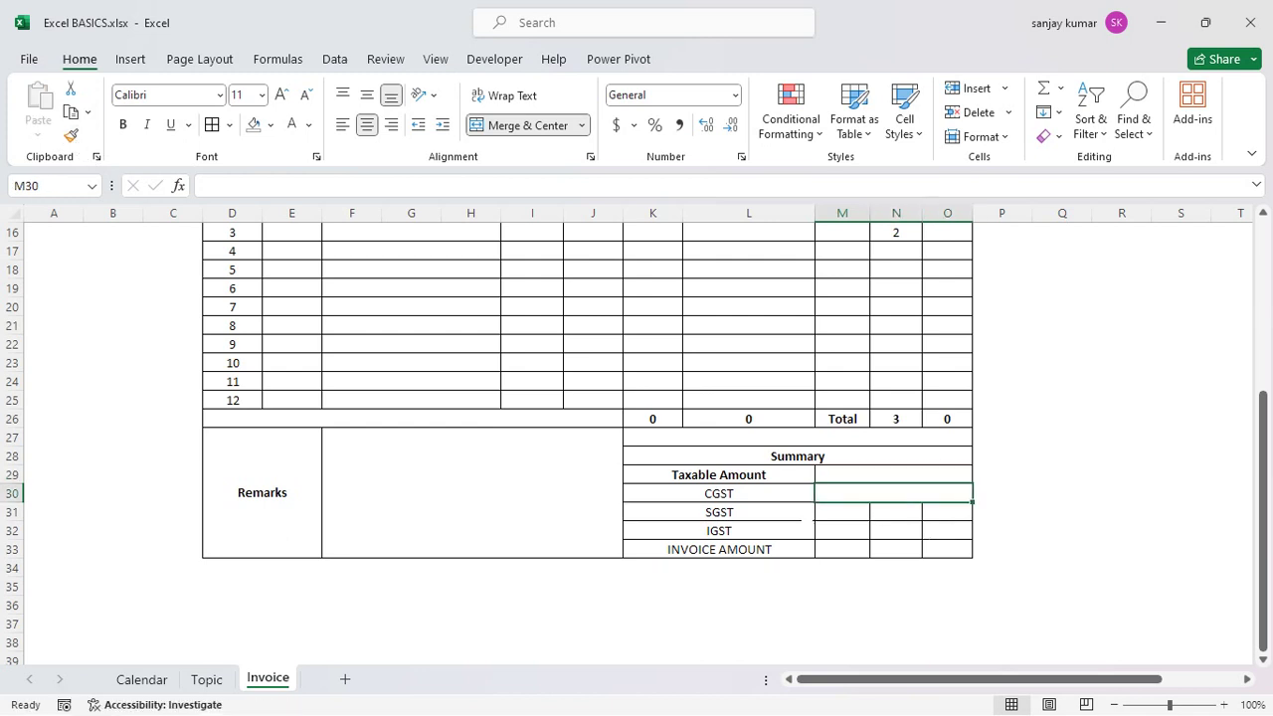
pyautogui.click(70, 136)
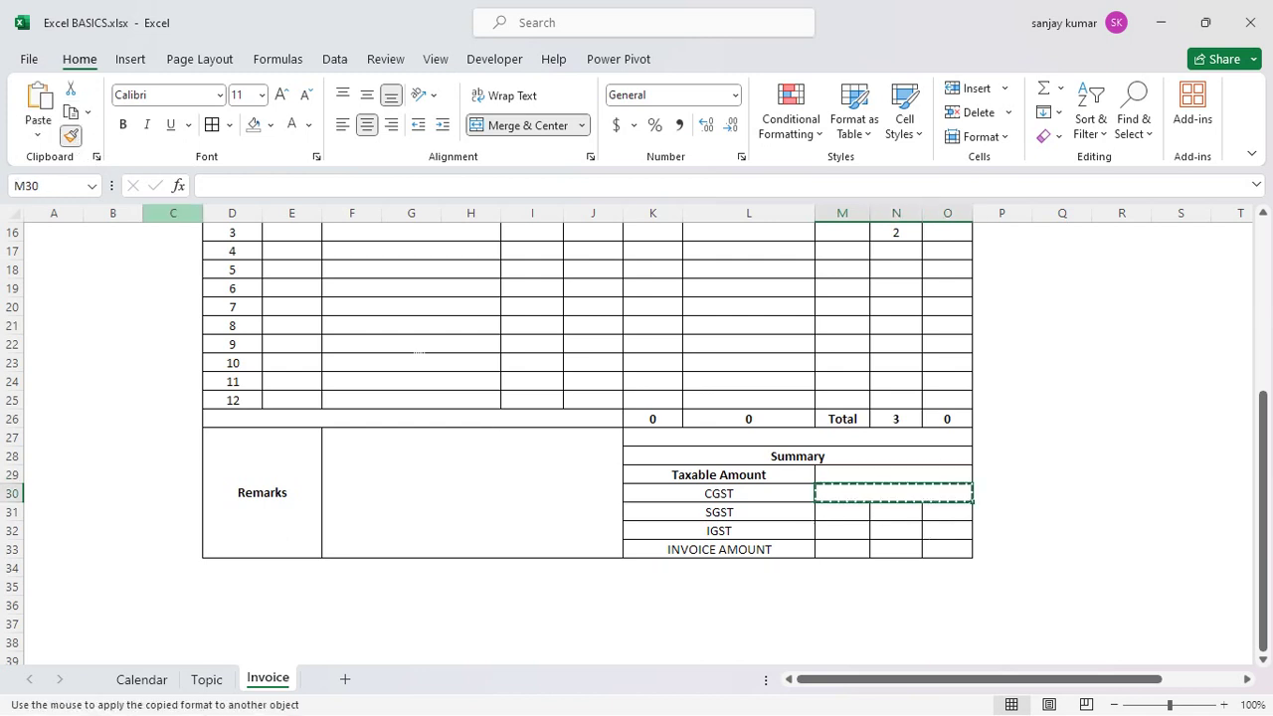
pyautogui.click(841, 519)
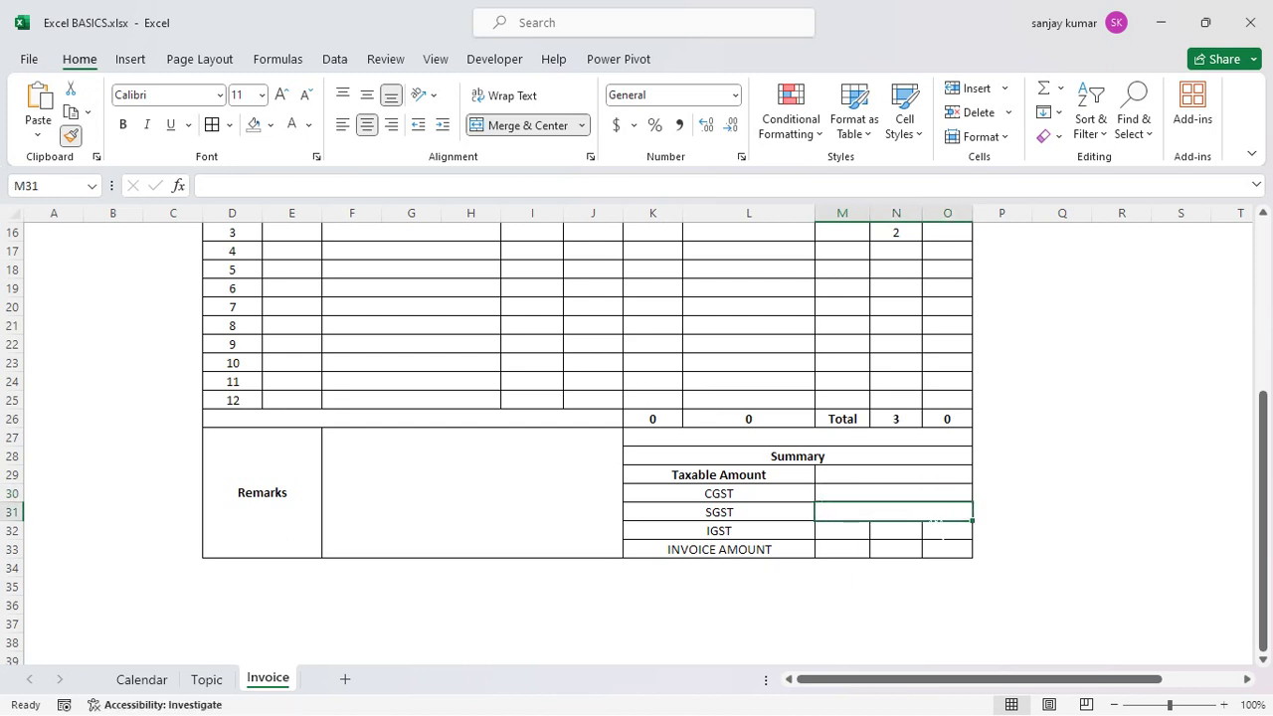
pyautogui.moveTo(829, 501); pyautogui.dragTo(922, 511)
pyautogui.click(71, 136)
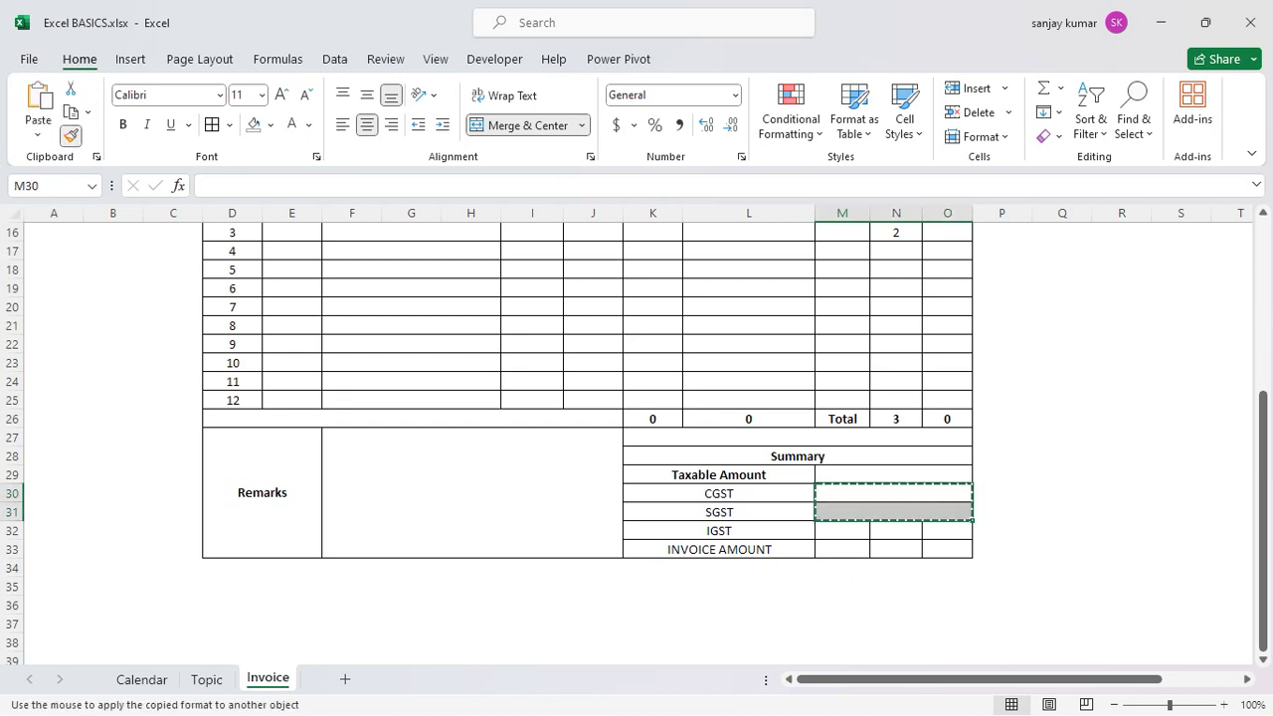
pyautogui.moveTo(841, 530); pyautogui.dragTo(946, 549)
pyautogui.click(980, 444)
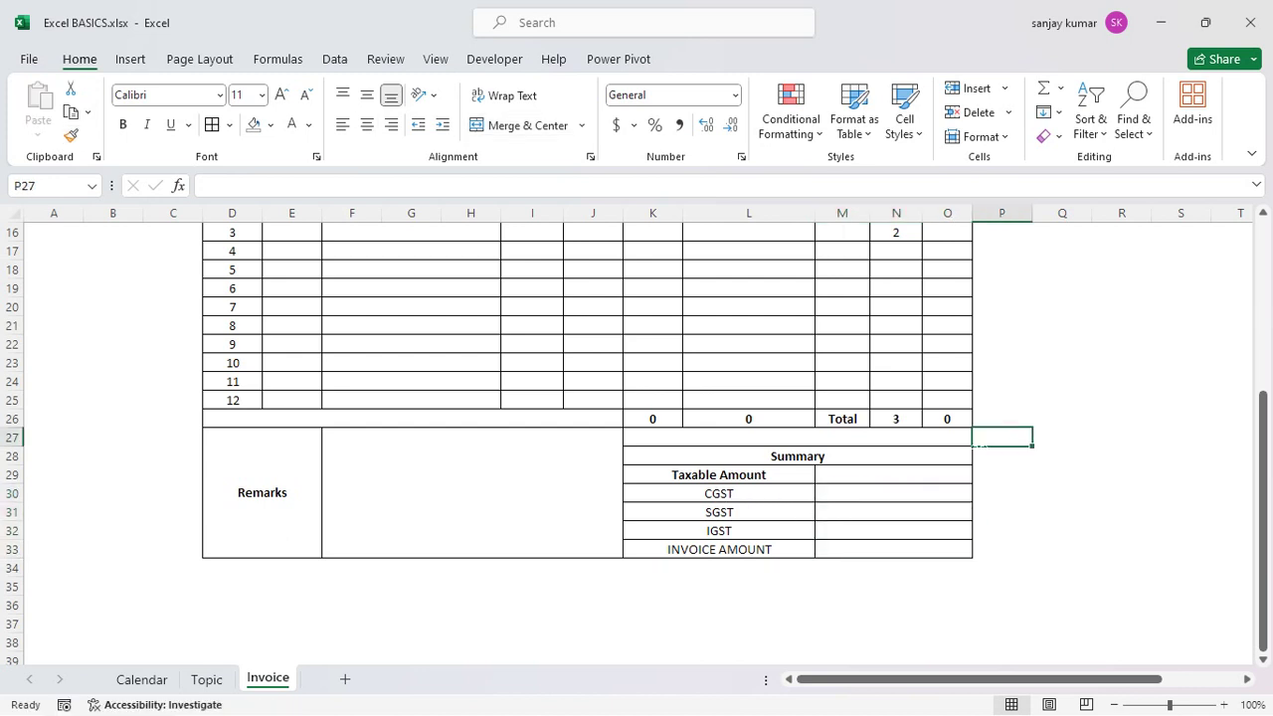
# - Make the CGST, SGST, IGST and INVOICE AMOUNT labels in K30:K33 bold
pyautogui.click(900, 493)
pyautogui.moveTo(711, 494); pyautogui.dragTo(734, 547)
pyautogui.hotkey('ctrl', 'b')
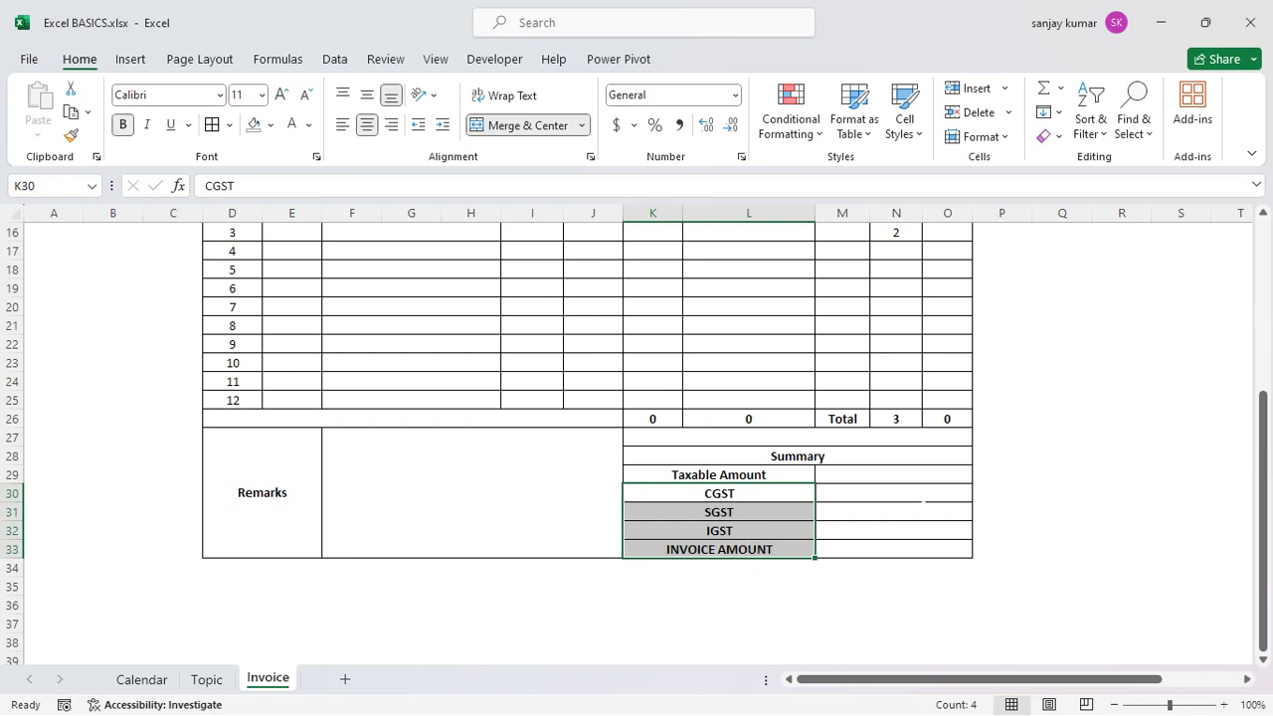
pyautogui.click(876, 487)
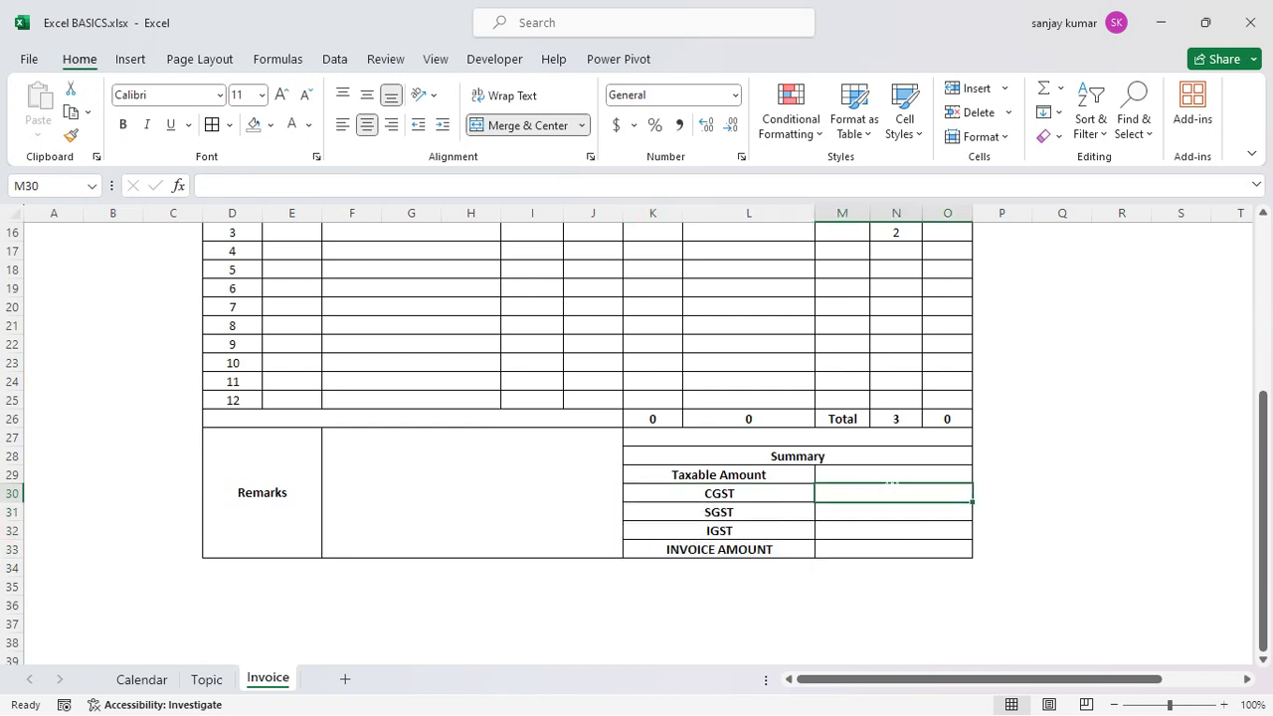
pyautogui.click(886, 477)
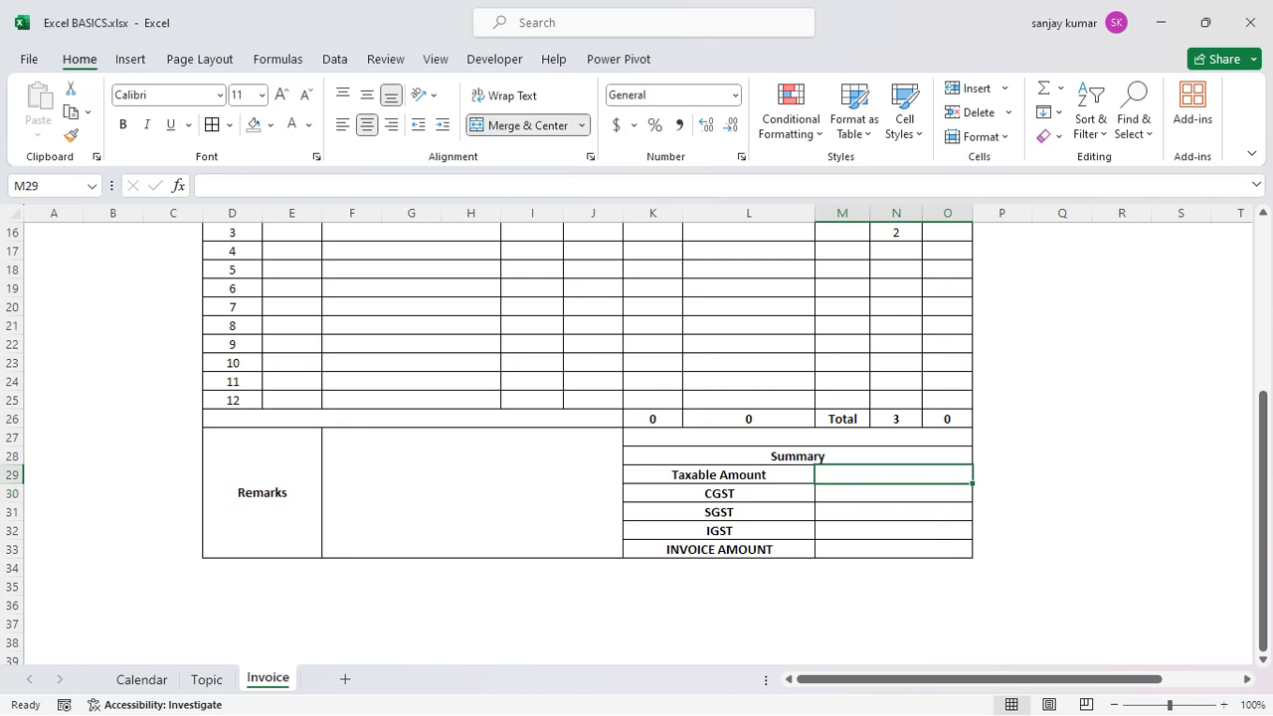
# - Enter the product ID "AB 123" in E14 for the first invoice item
pyautogui.scroll(2, 636, 444)
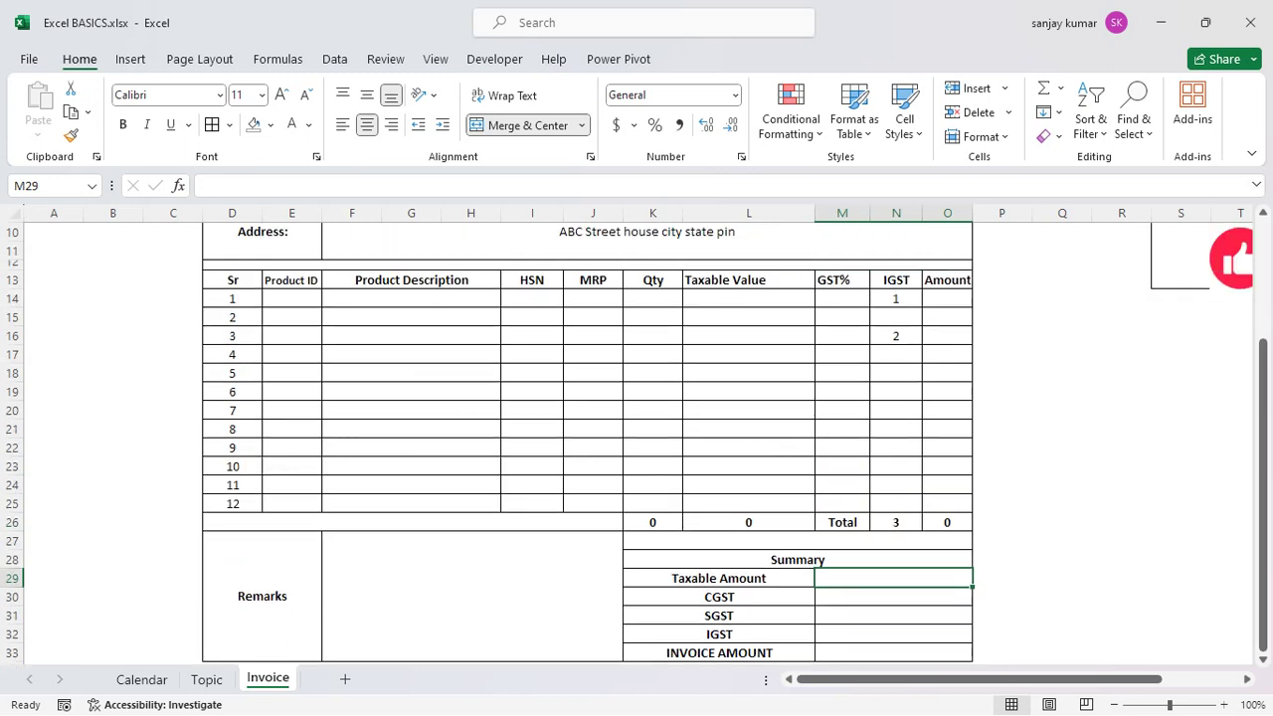
pyautogui.click(292, 298)
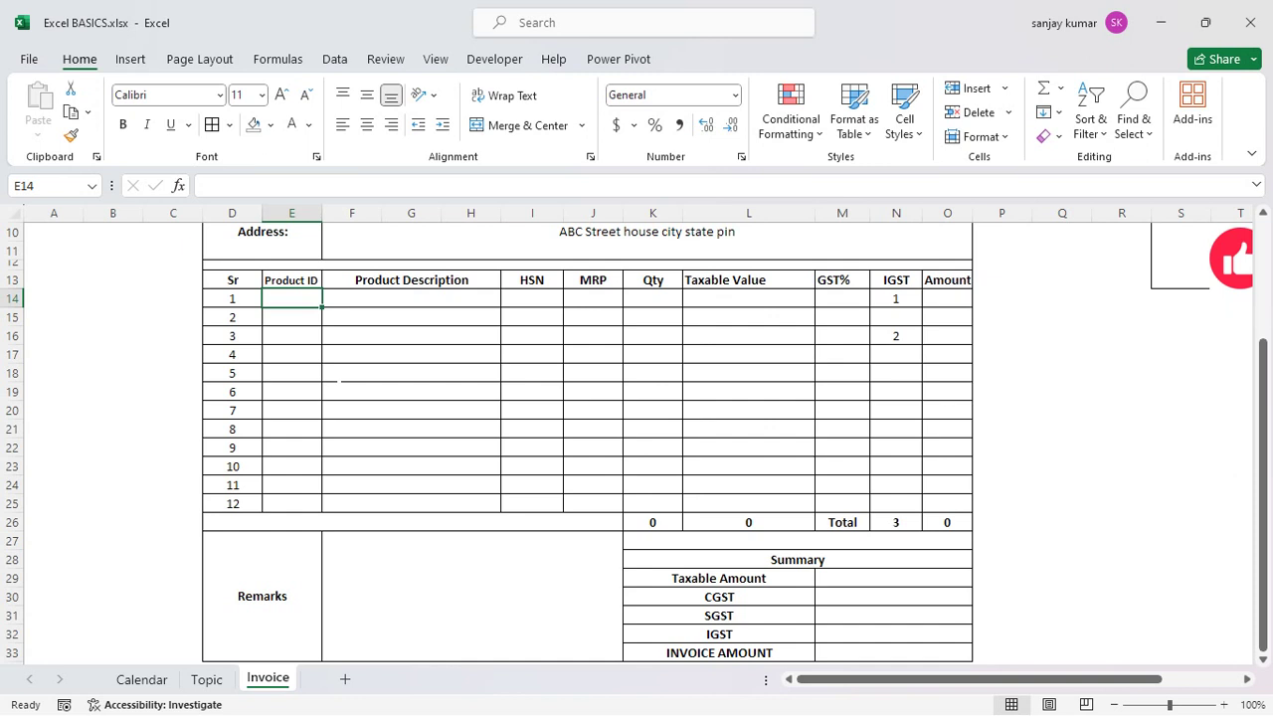
pyautogui.press('capslock')
pyautogui.write('as')
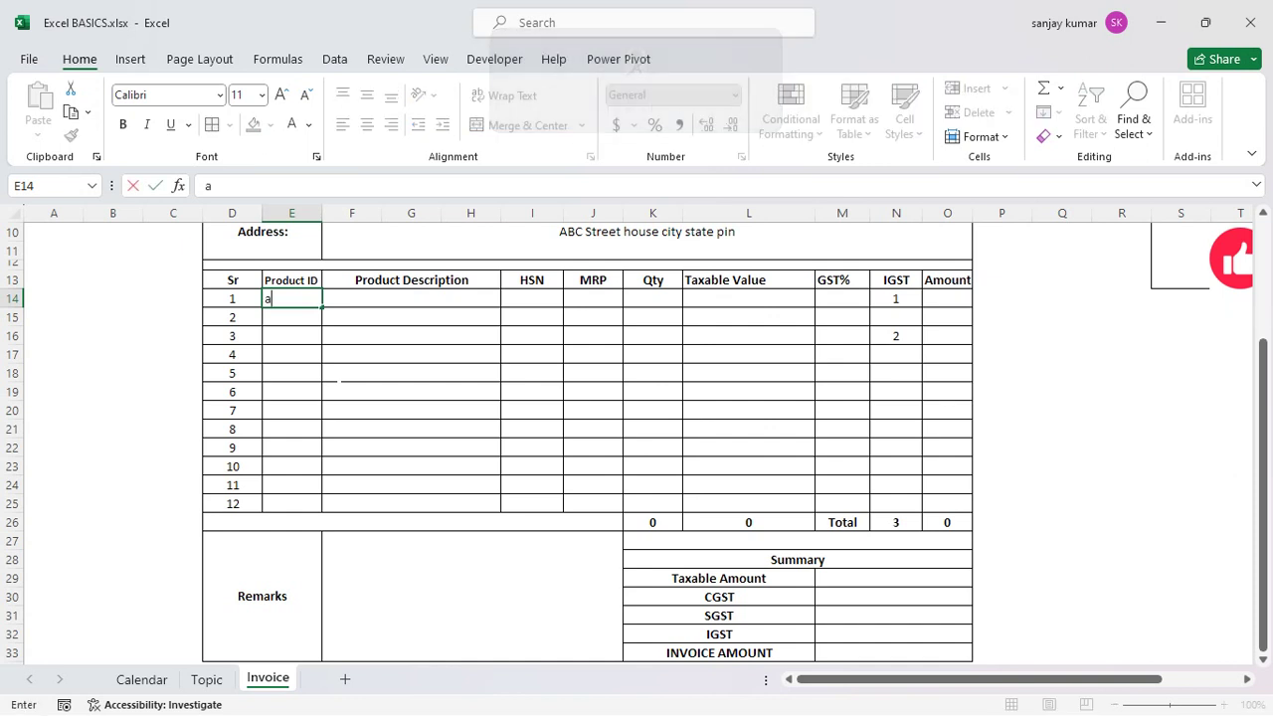
pyautogui.press('BackSpace')
pyautogui.press('BackSpace')
pyautogui.press('capslock')
pyautogui.write('AB 123')
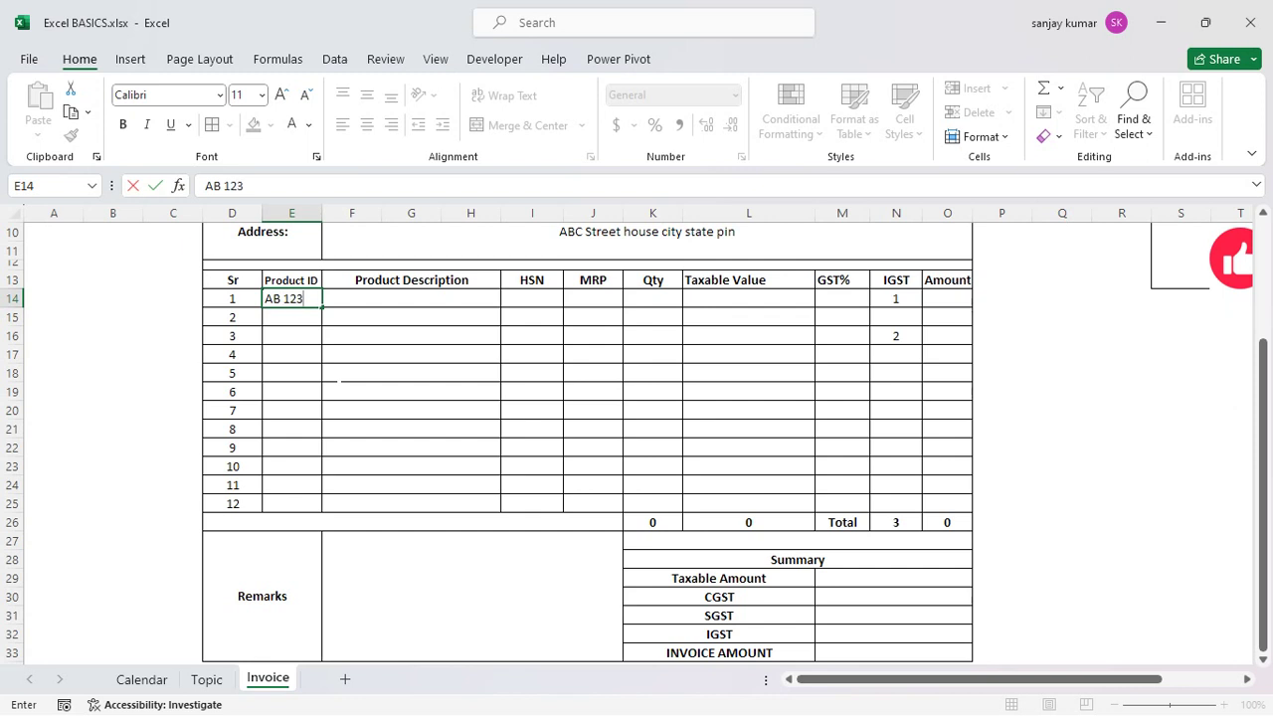
# - Confirm AB 123 as the first product ID and try filling E14:E19 with a linear column series
pyautogui.click(339, 384)
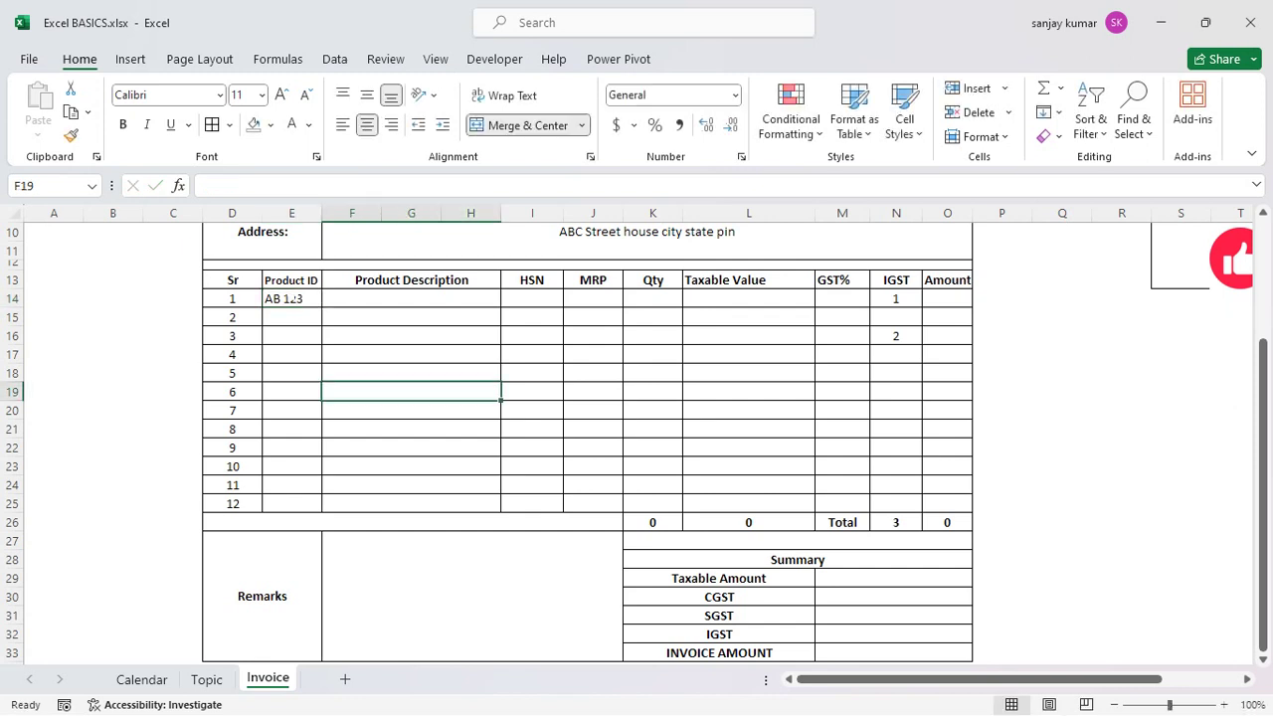
pyautogui.moveTo(289, 298); pyautogui.dragTo(298, 391)
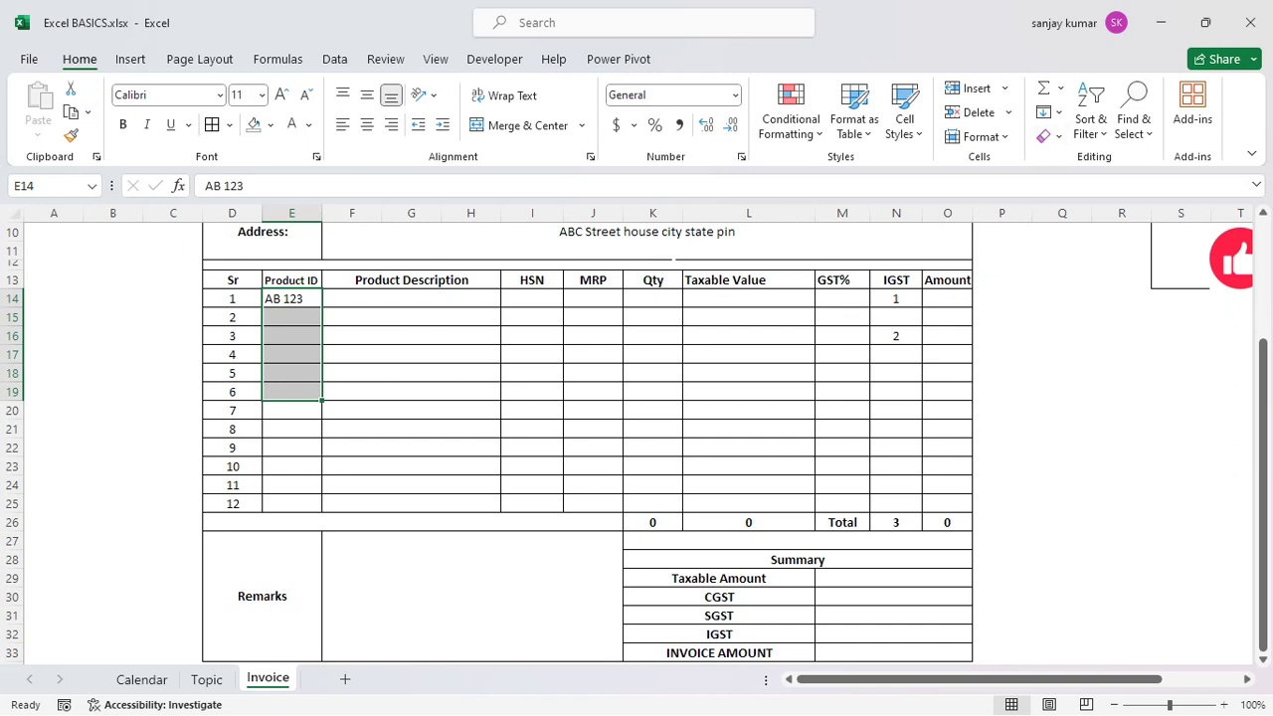
pyautogui.click(1049, 111)
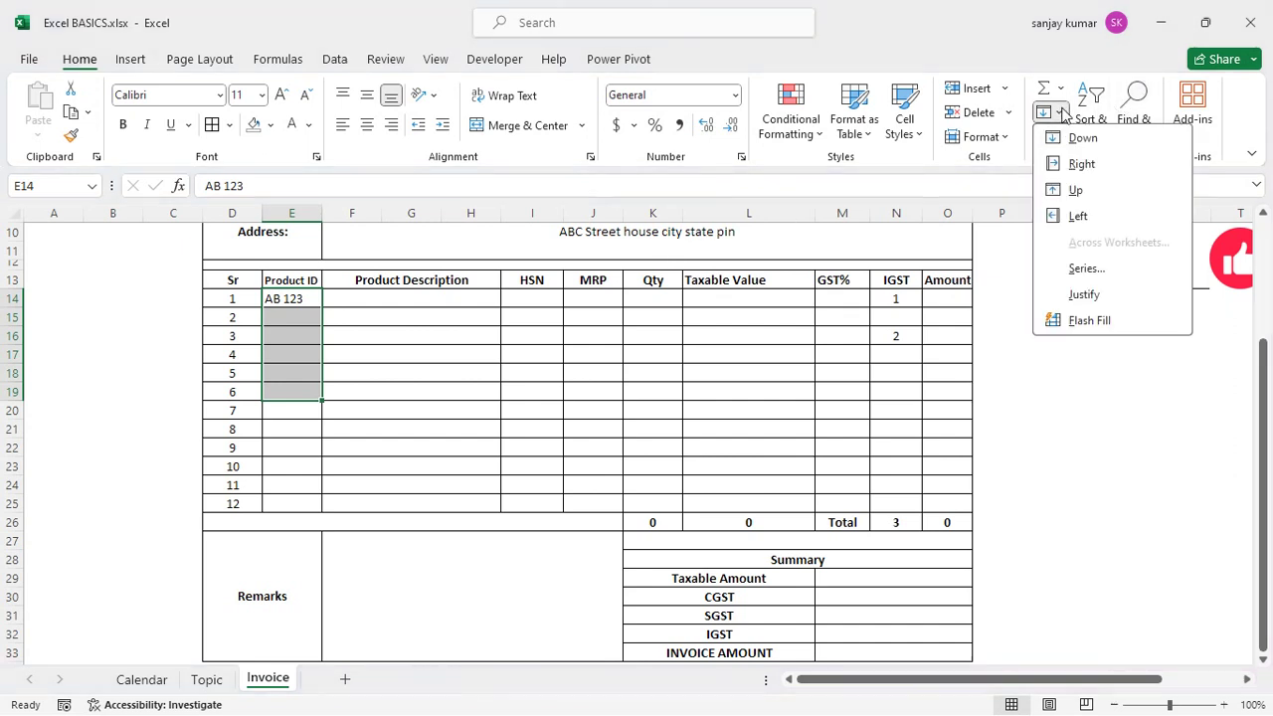
pyautogui.click(1079, 267)
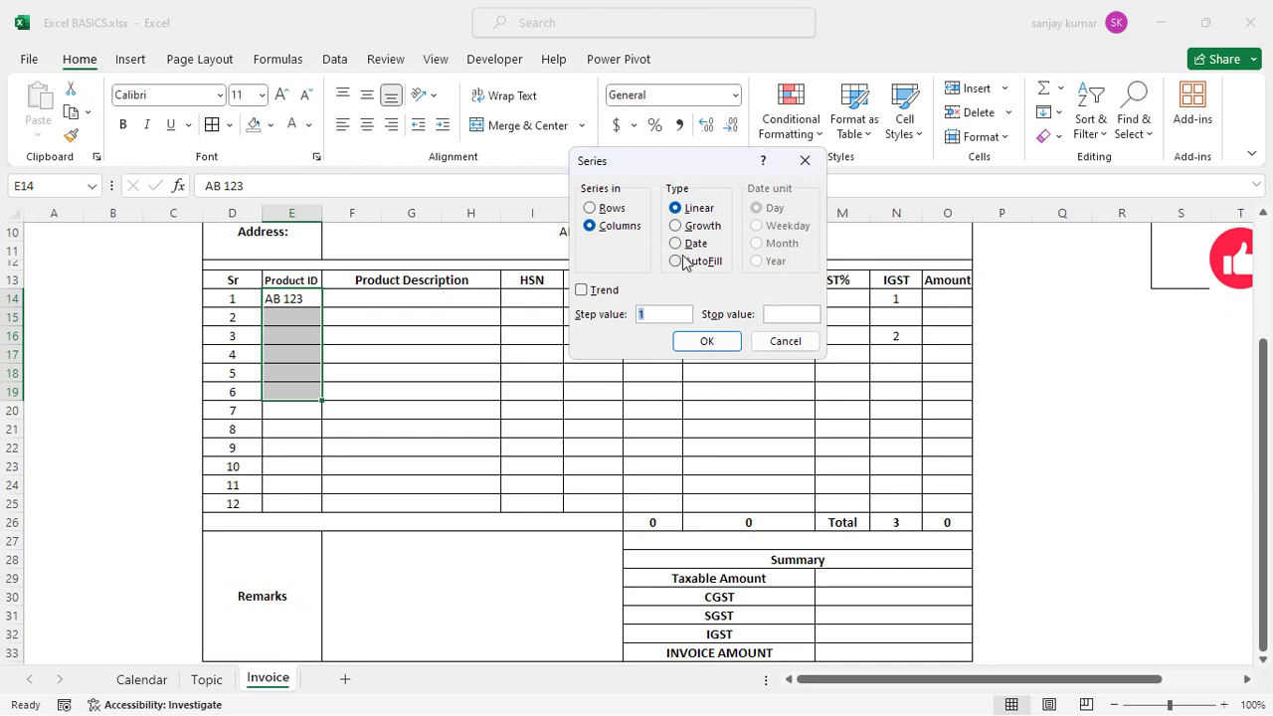
pyautogui.click(706, 341)
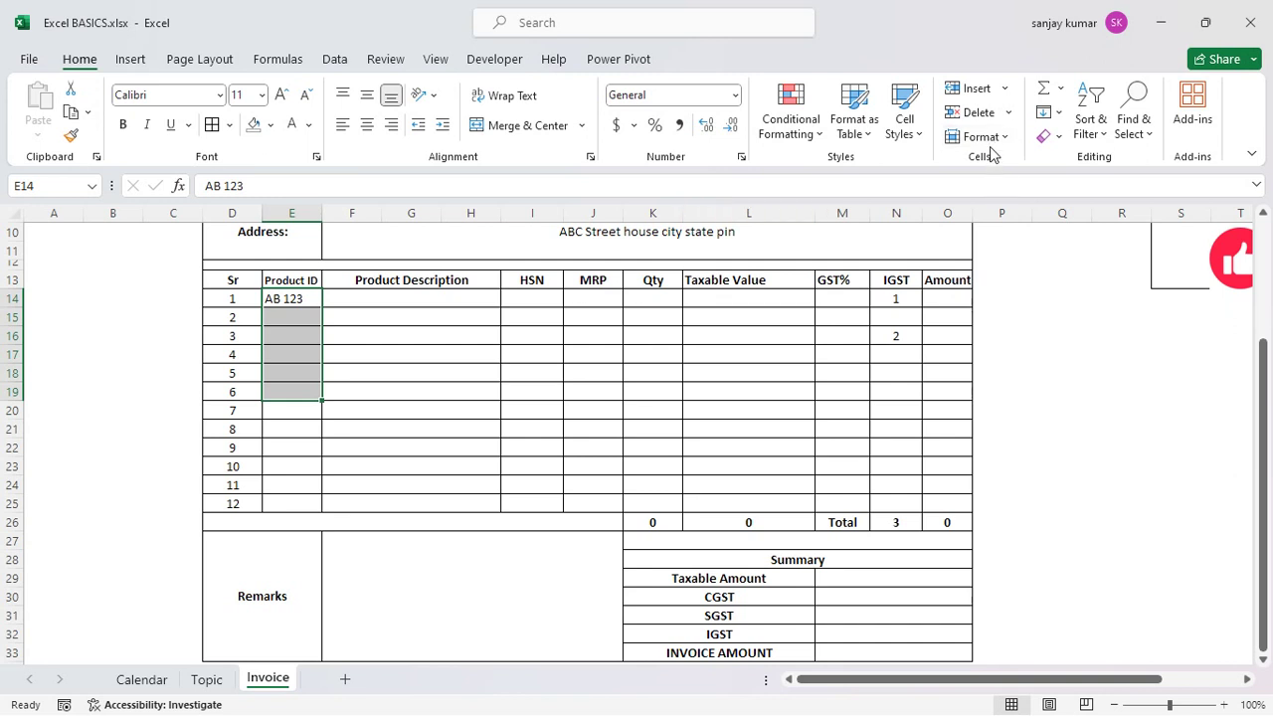
# - Fill the product IDs down E14:E19 from AB 123 using an AutoFill series in columns
pyautogui.click(1050, 112)
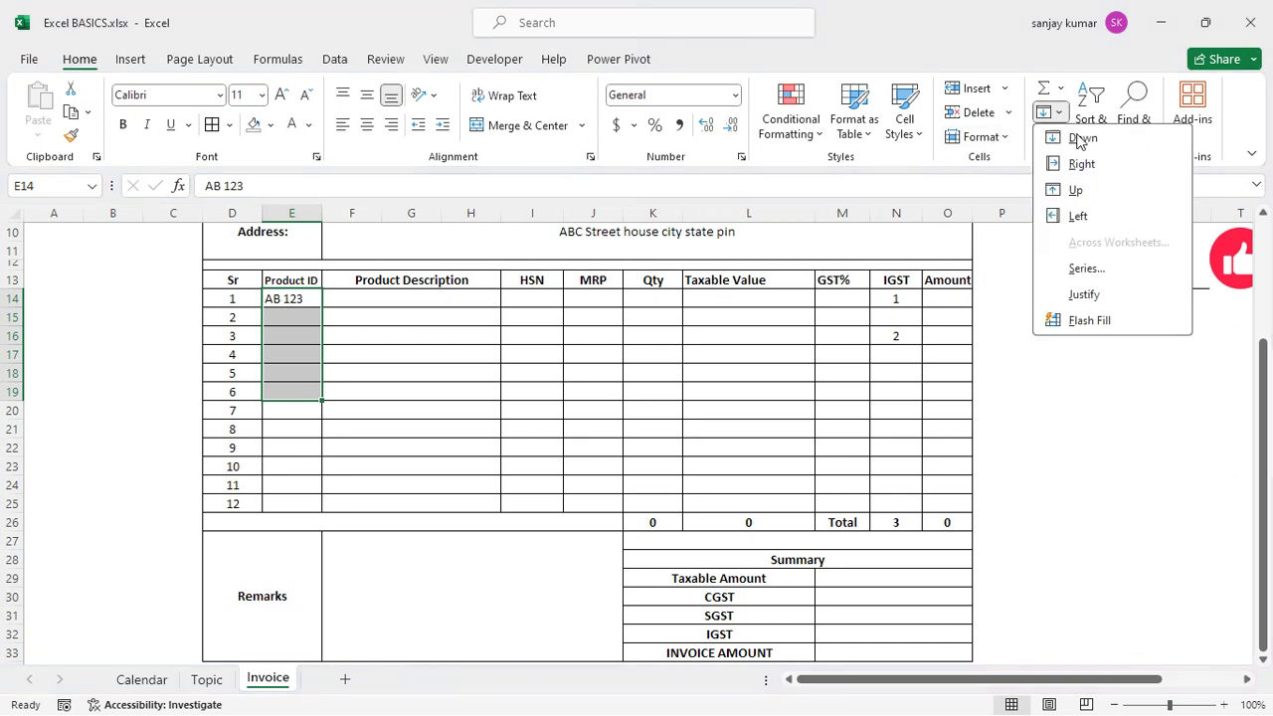
pyautogui.click(1094, 270)
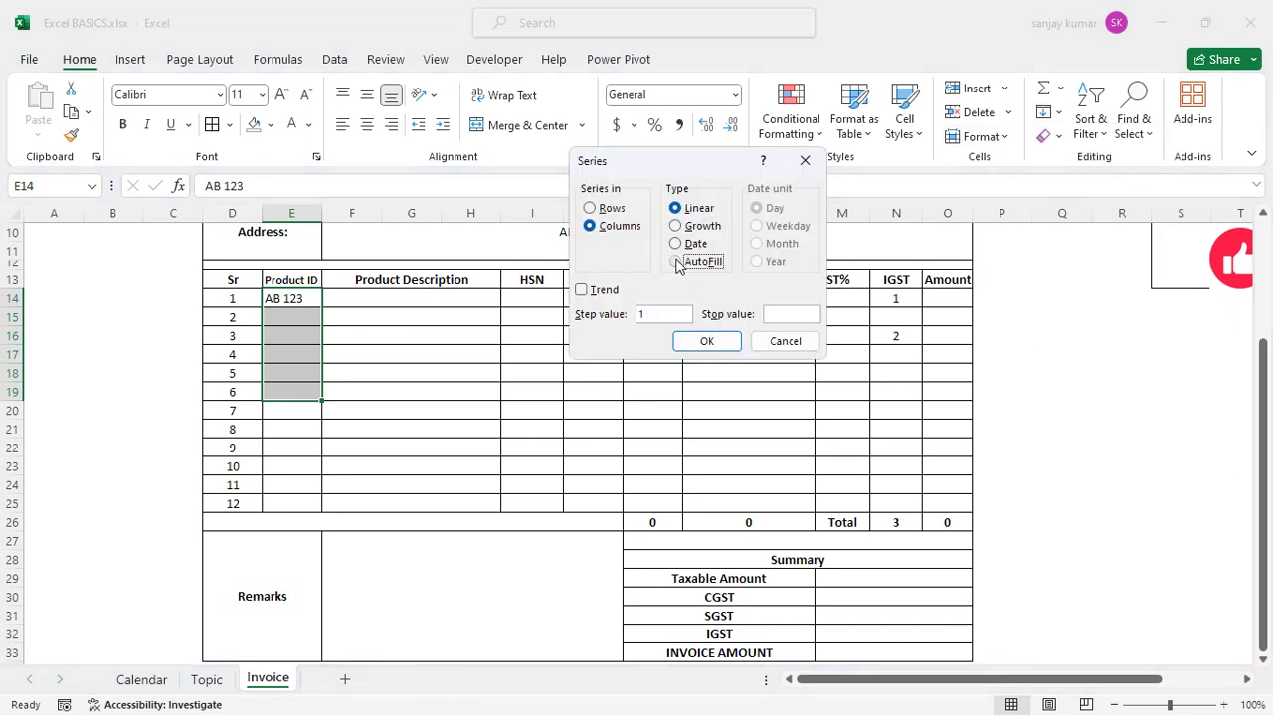
pyautogui.click(675, 260)
pyautogui.click(708, 340)
pyautogui.moveTo(434, 423); pyautogui.dragTo(427, 410)
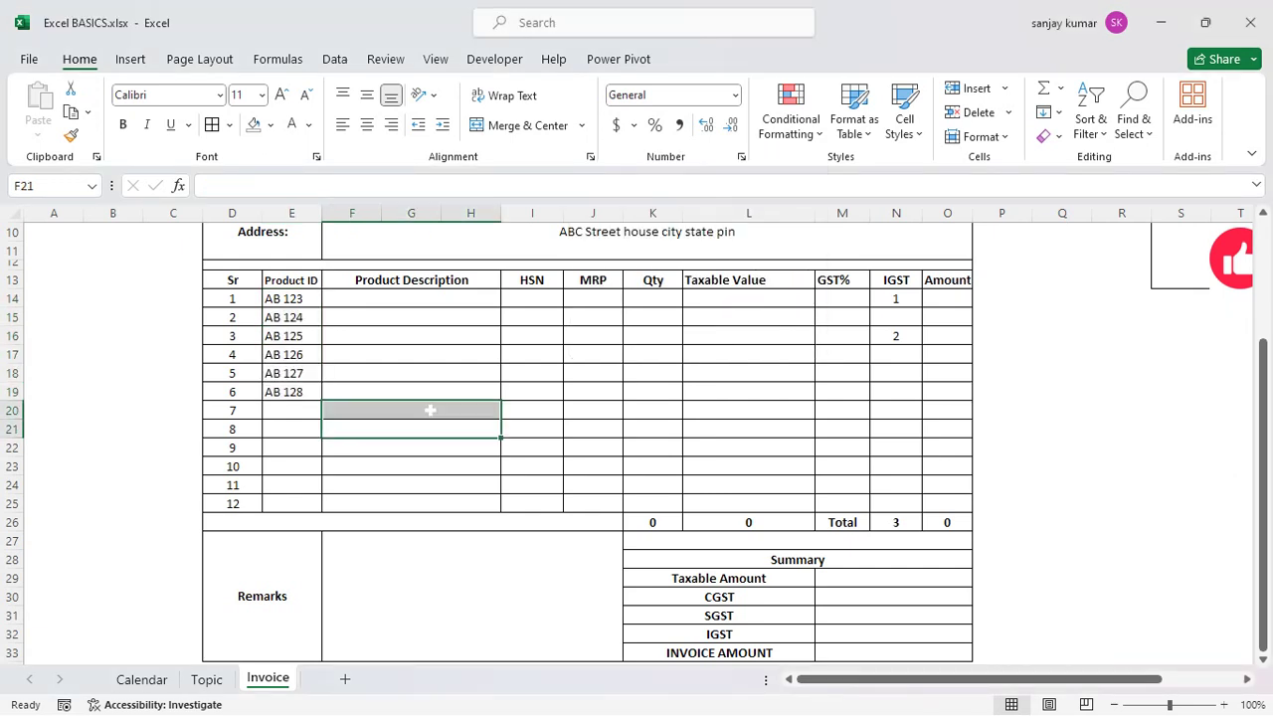
# - Centre the product IDs in E14:E19 horizontally
pyautogui.click(286, 300)
pyautogui.moveTo(286, 299); pyautogui.dragTo(296, 394)
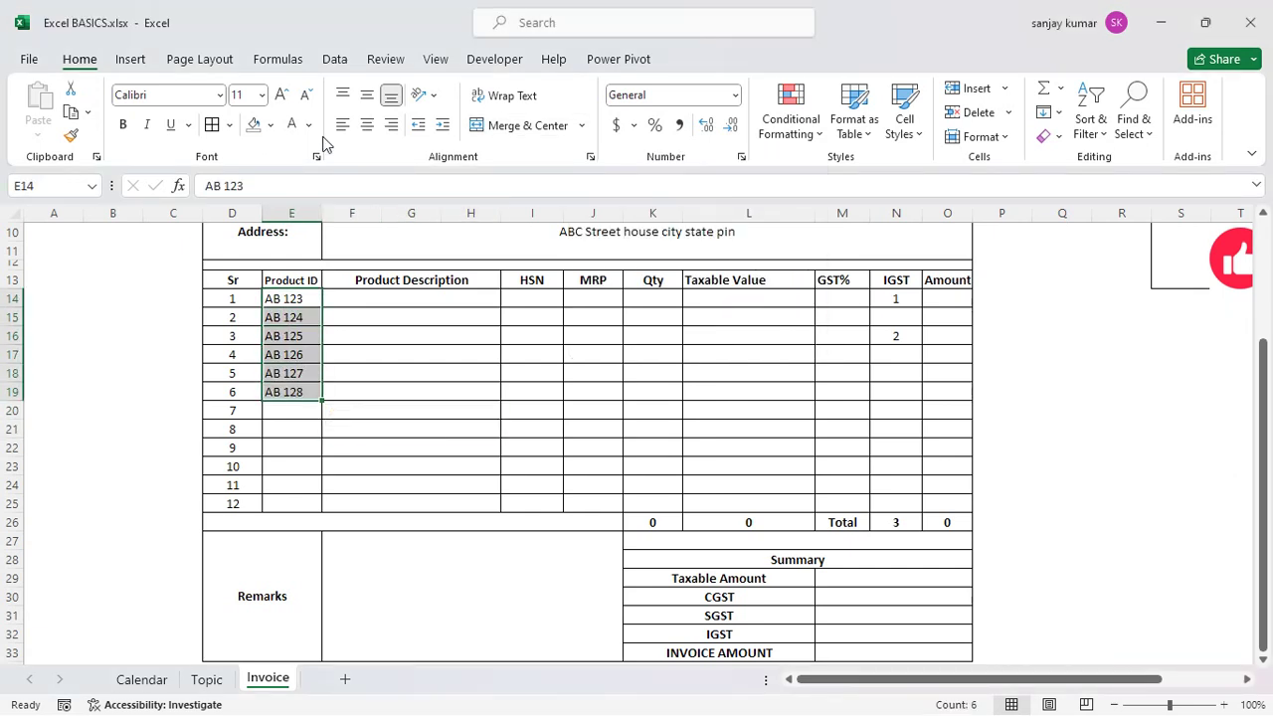
pyautogui.click(367, 124)
pyautogui.click(362, 391)
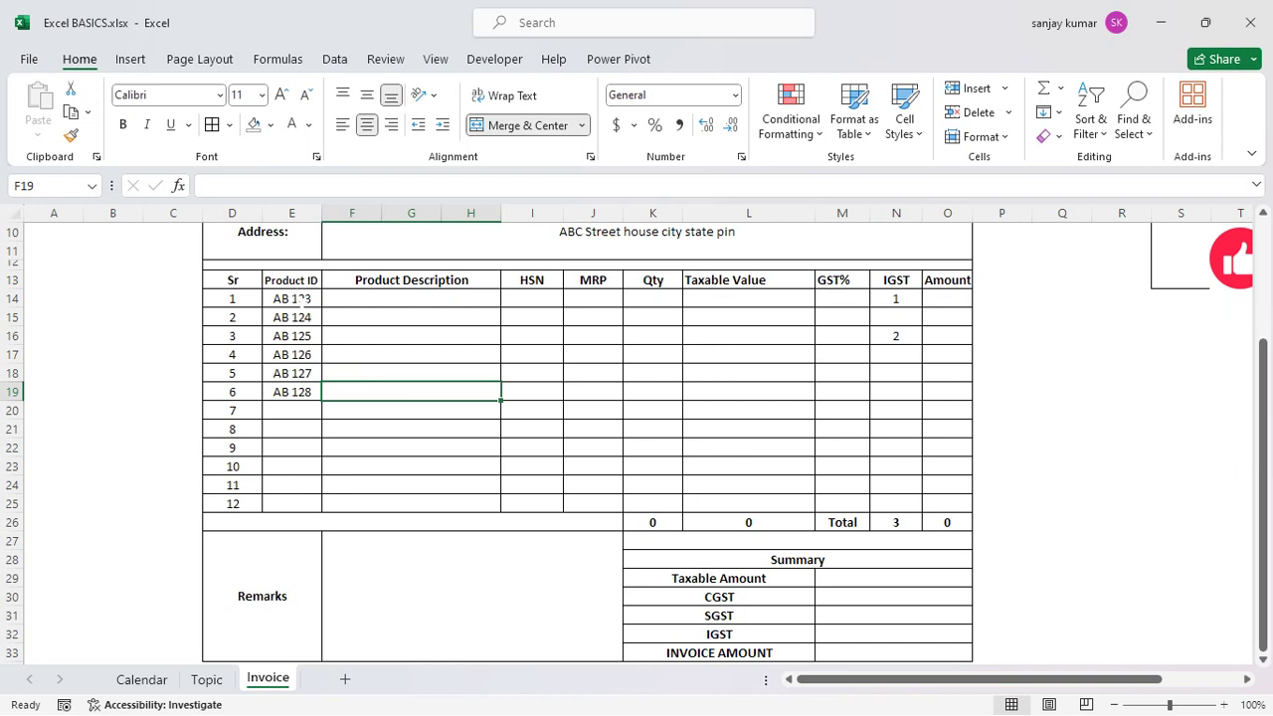
pyautogui.click(301, 313)
# - Enter ABCDE as the product description for the first invoice row in F14
pyautogui.click(354, 299)
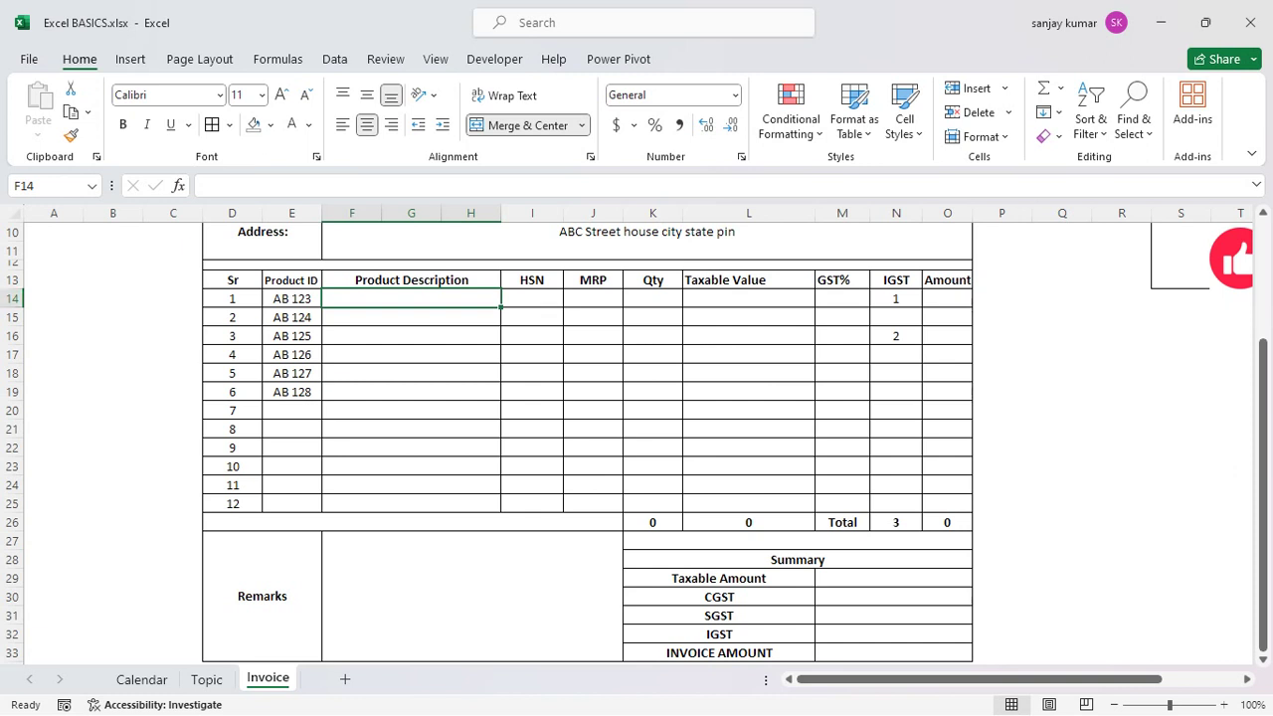
pyautogui.press('capslock')
pyautogui.write('ABCD')
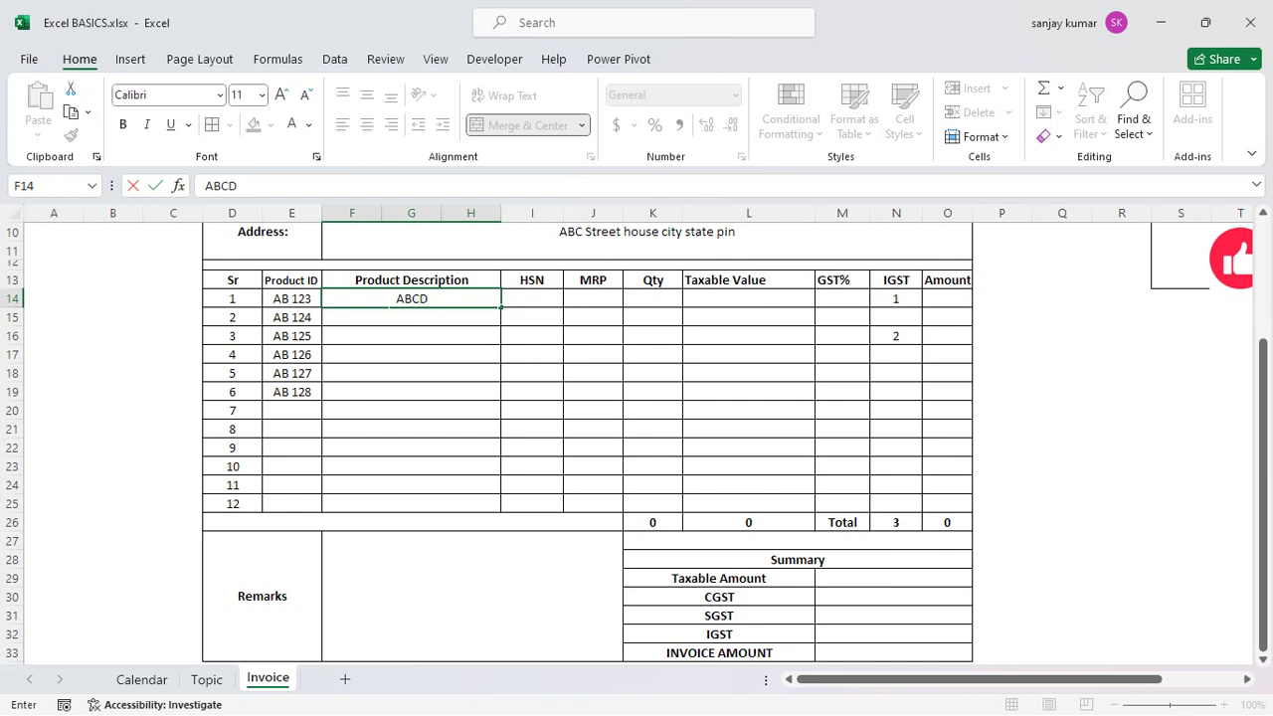
pyautogui.write('E')
pyautogui.click(411, 354)
# - Fill the product description ABCDE down F14:F19 with an AutoFill series in columns
pyautogui.moveTo(410, 298); pyautogui.dragTo(423, 393)
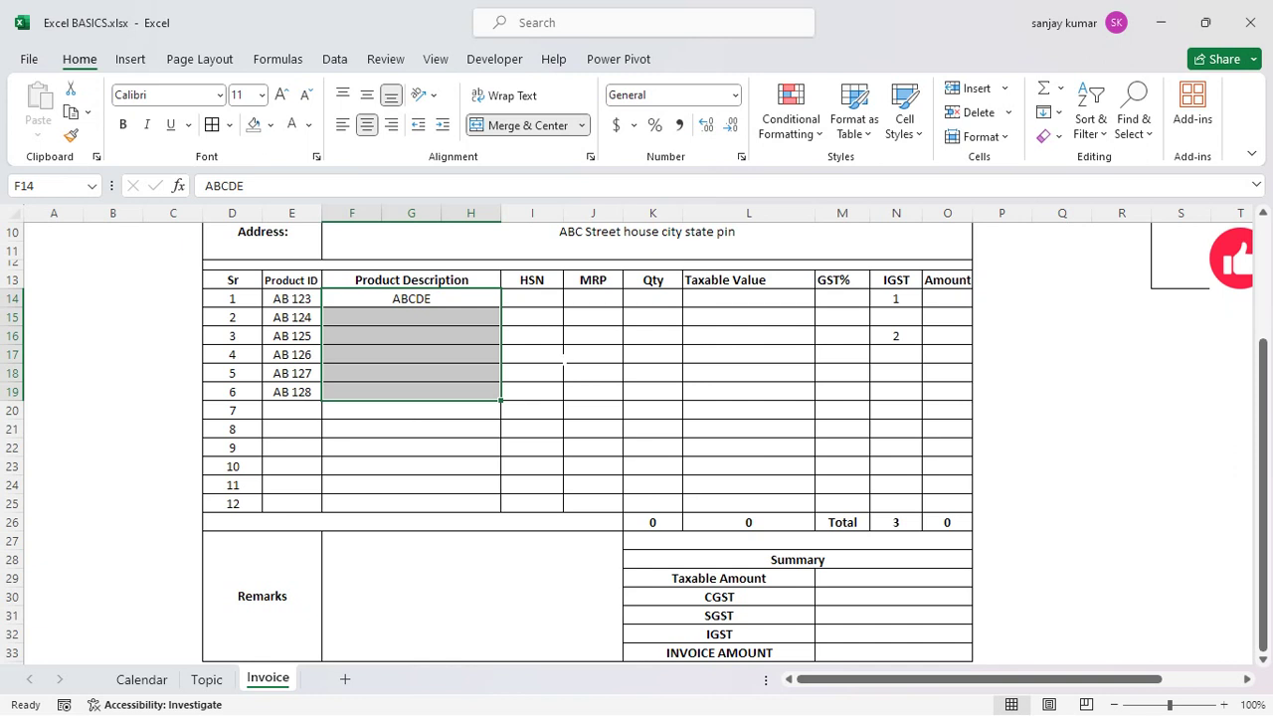
pyautogui.click(1060, 114)
pyautogui.click(1078, 264)
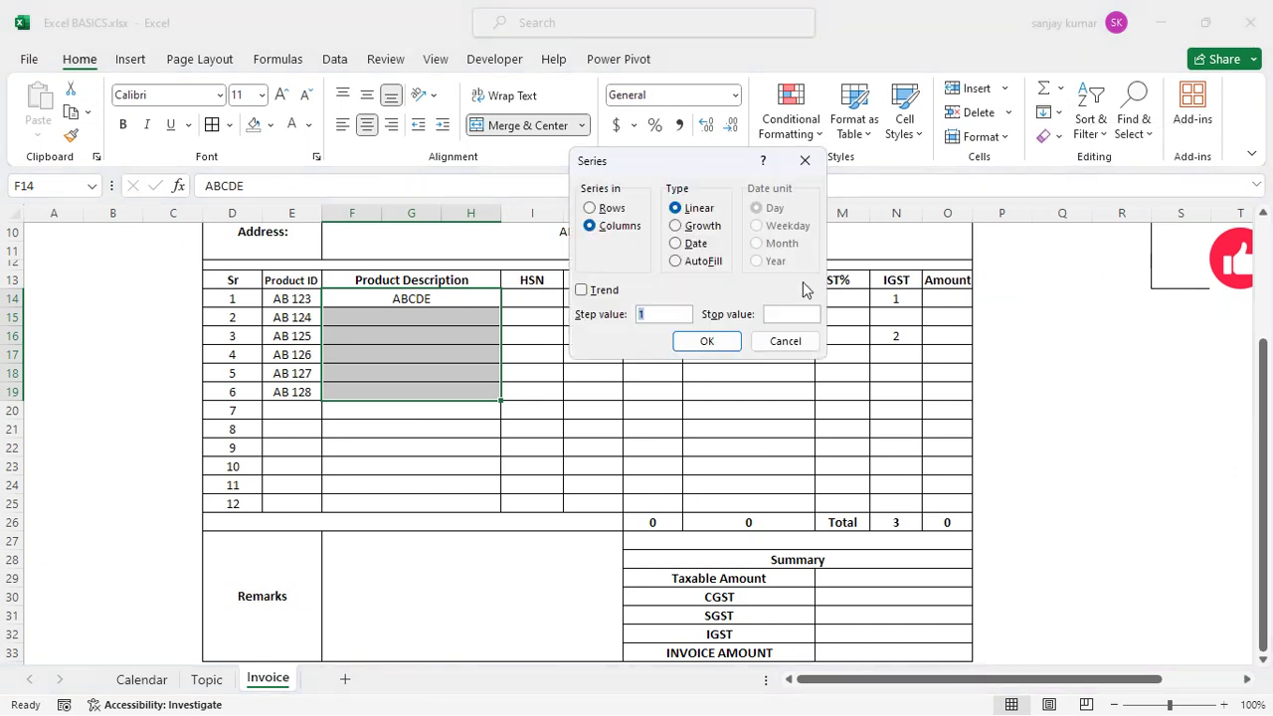
pyautogui.click(678, 260)
pyautogui.click(734, 344)
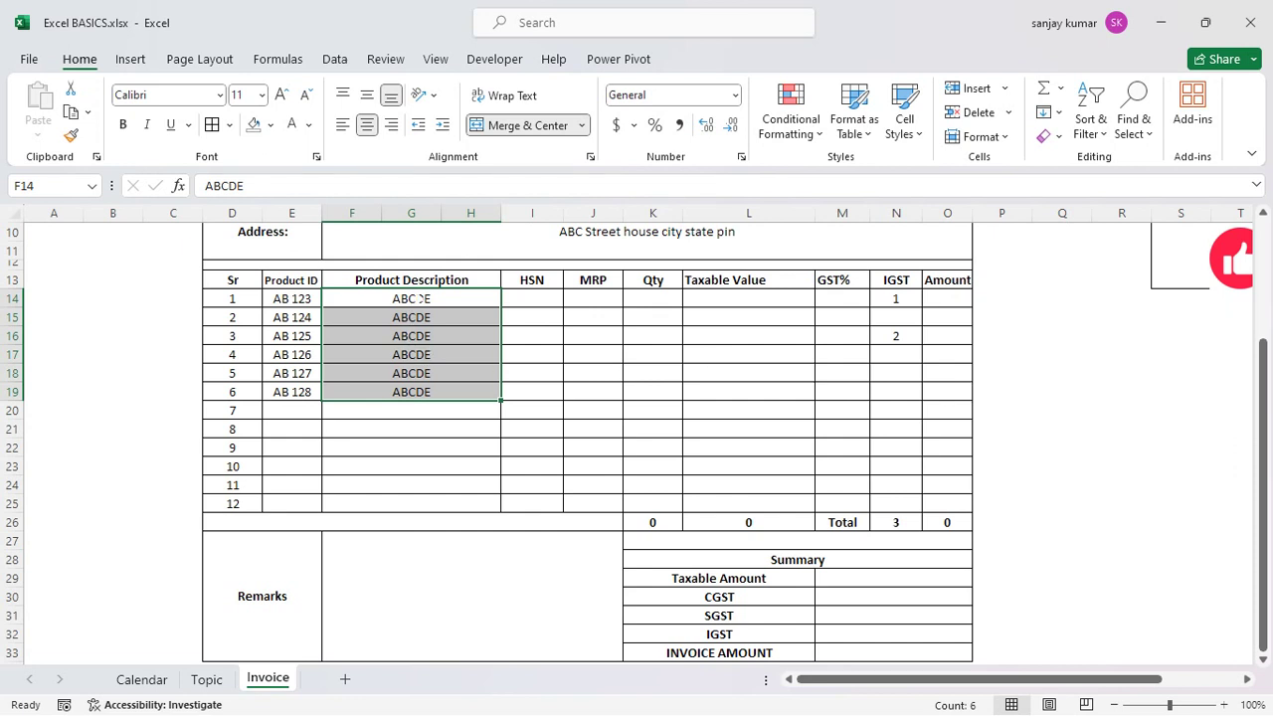
pyautogui.click(418, 298)
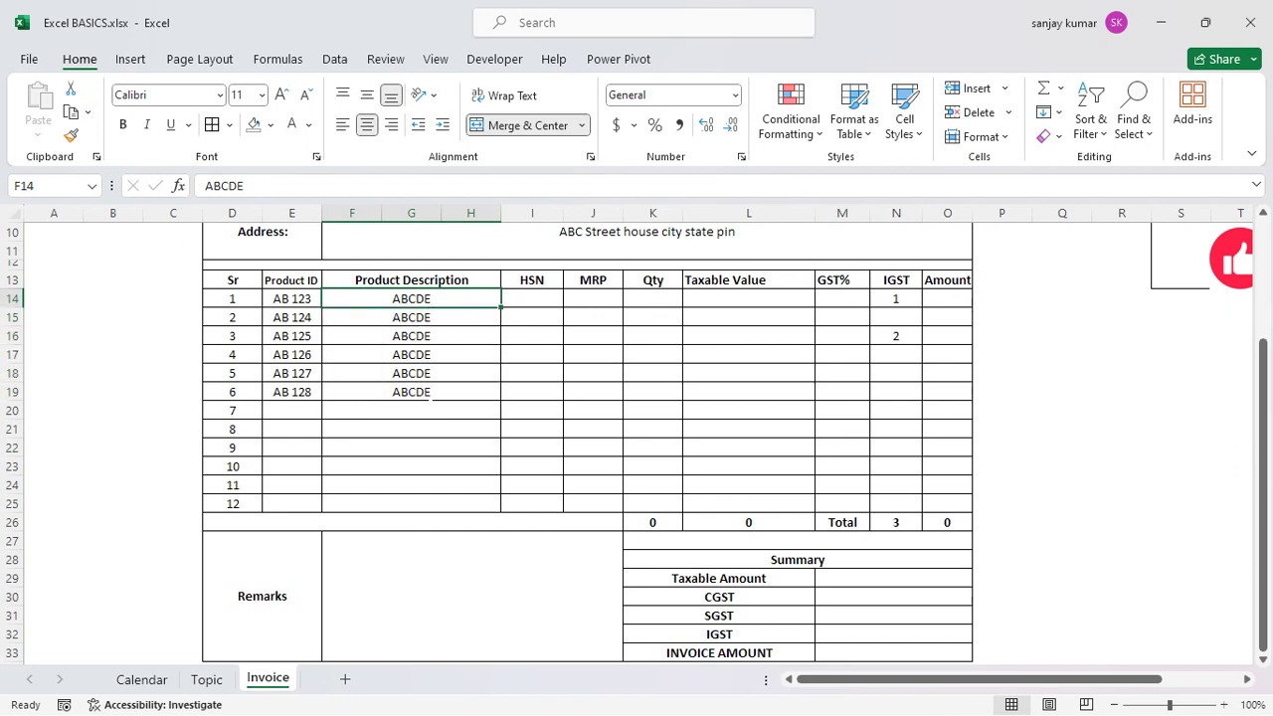
# - Replace the second row's product description in F15 with BCDEF
pyautogui.click(434, 315)
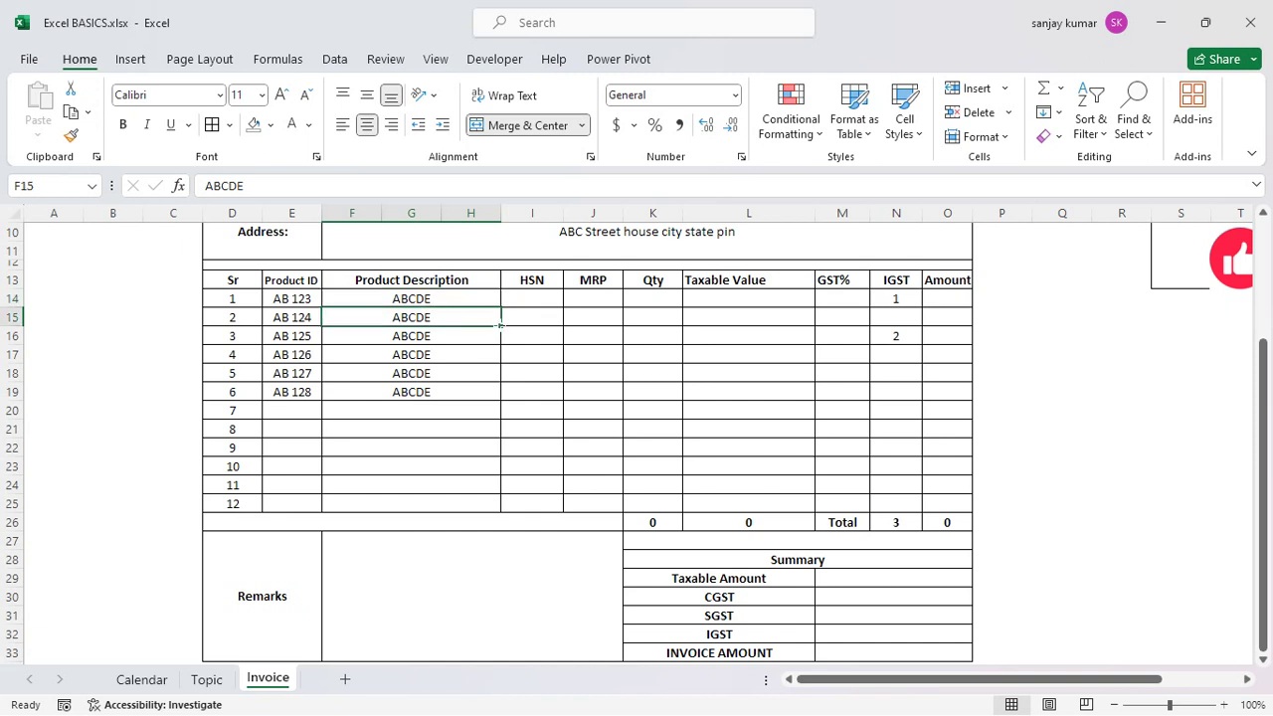
pyautogui.write('B')
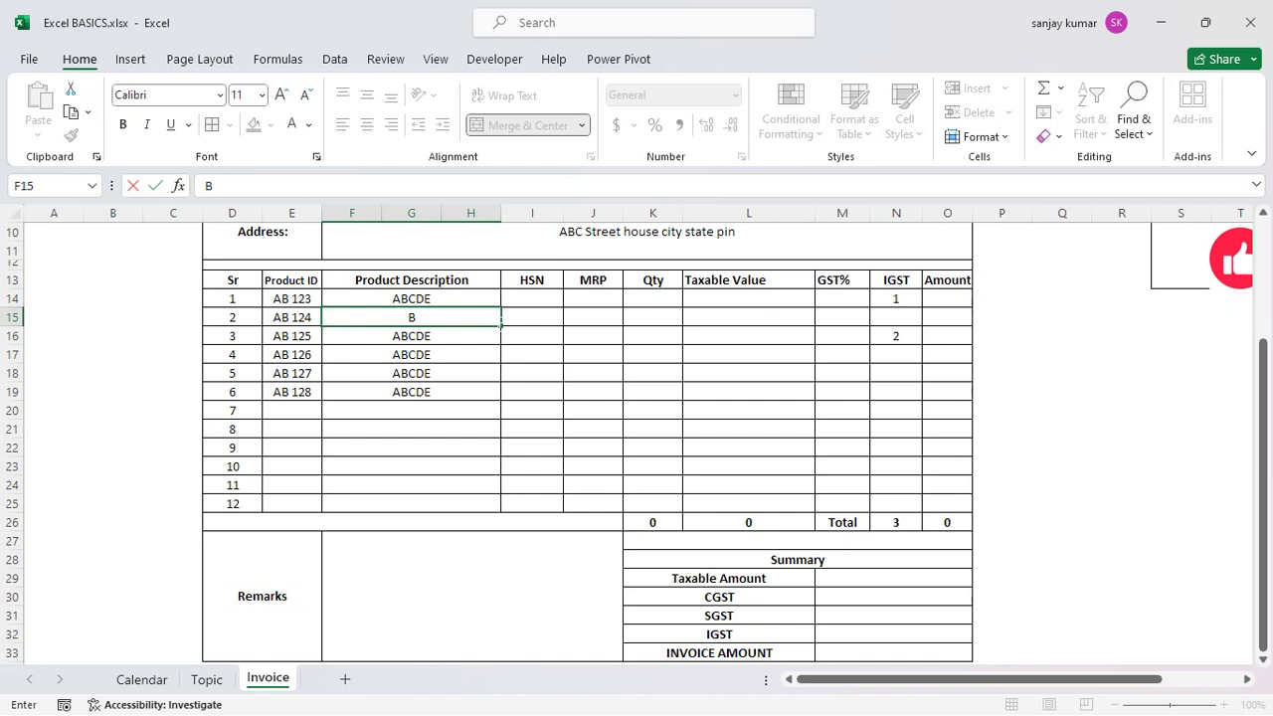
pyautogui.write('cd')
pyautogui.press('BackSpace')
pyautogui.press('BackSpace')
pyautogui.press('BackSpace')
pyautogui.press('capslock')
pyautogui.write('BCDEF')
pyautogui.press('Return')
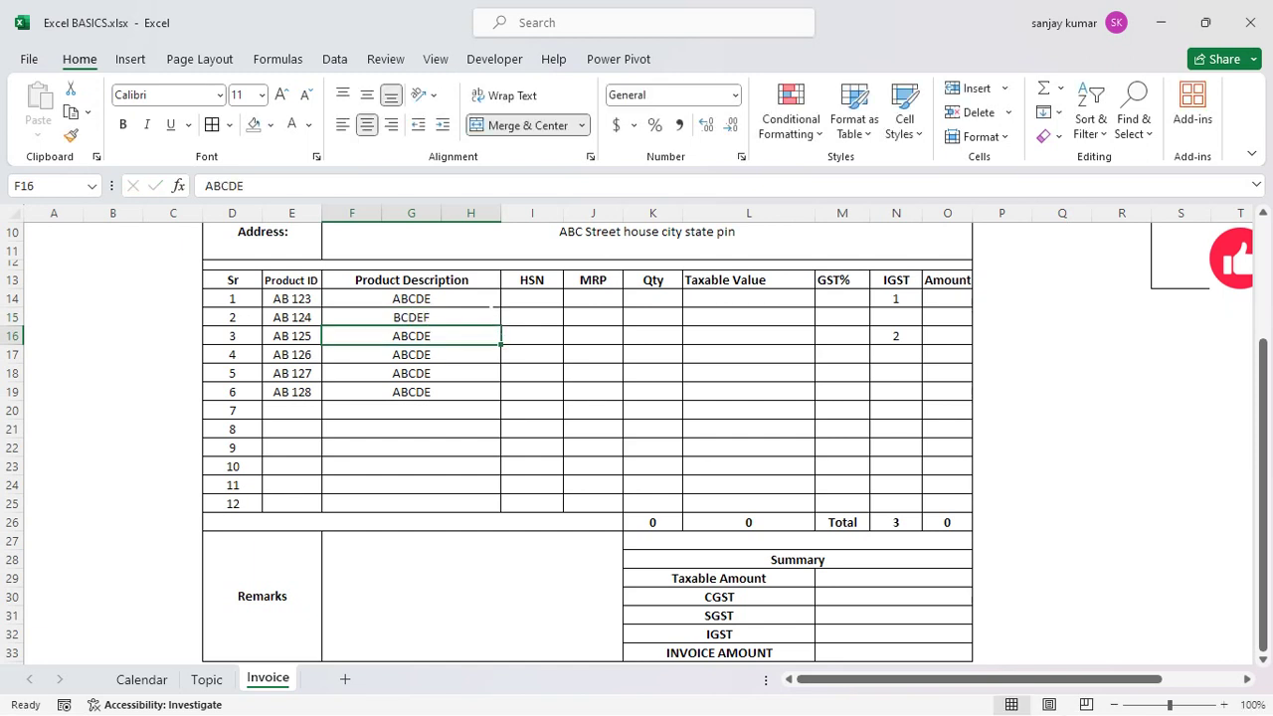
# - Try to apply an AutoFill column series to the product descriptions in F14:F19
pyautogui.moveTo(482, 301); pyautogui.dragTo(487, 390)
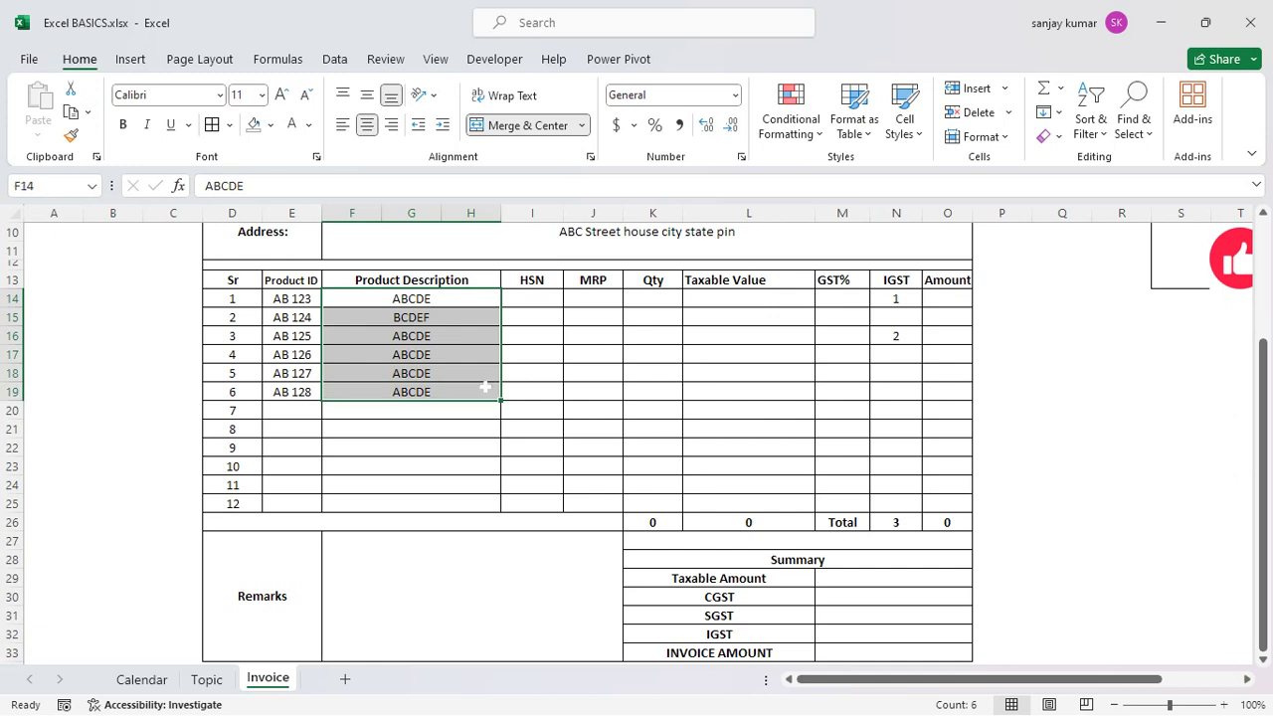
pyautogui.click(1049, 111)
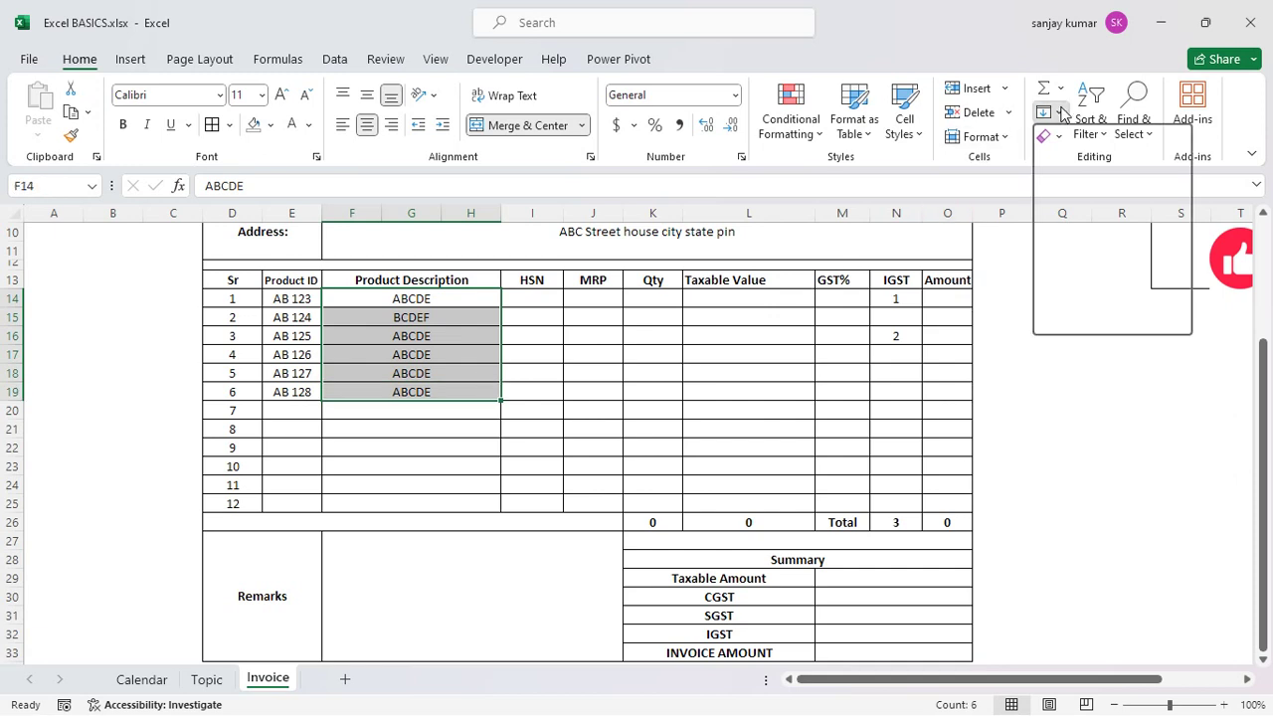
pyautogui.click(1079, 283)
pyautogui.click(675, 260)
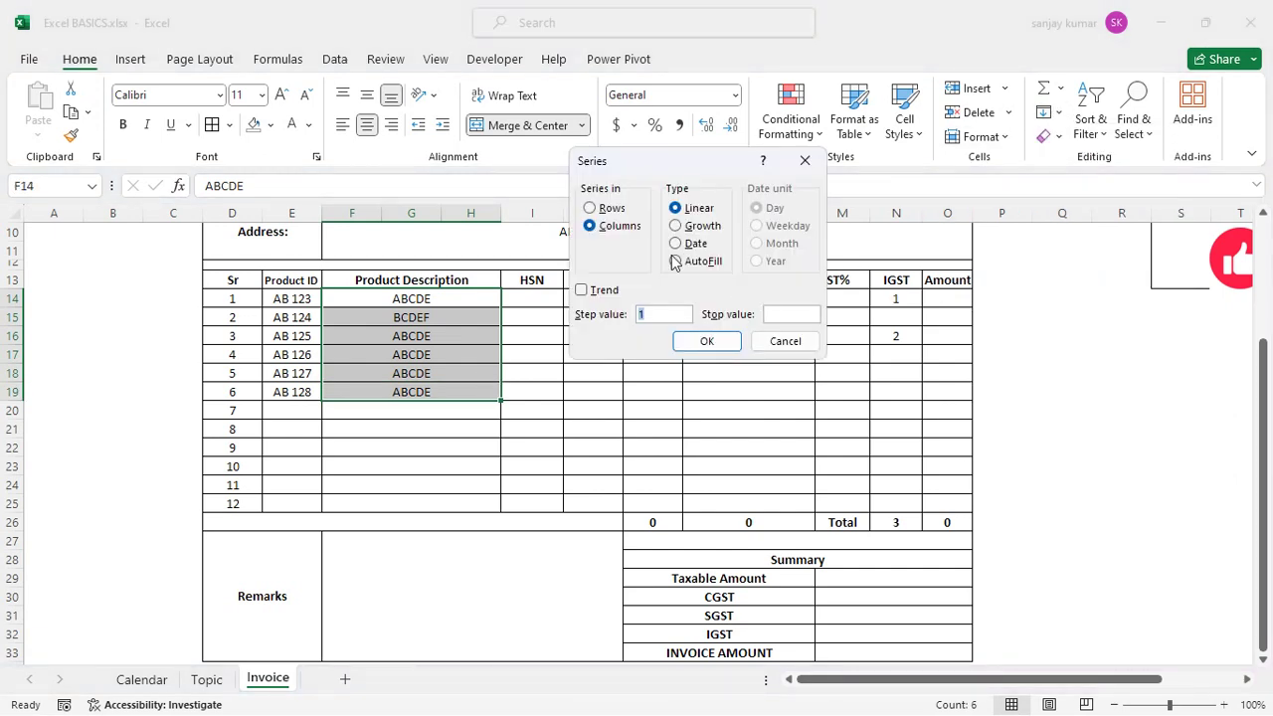
pyautogui.click(707, 341)
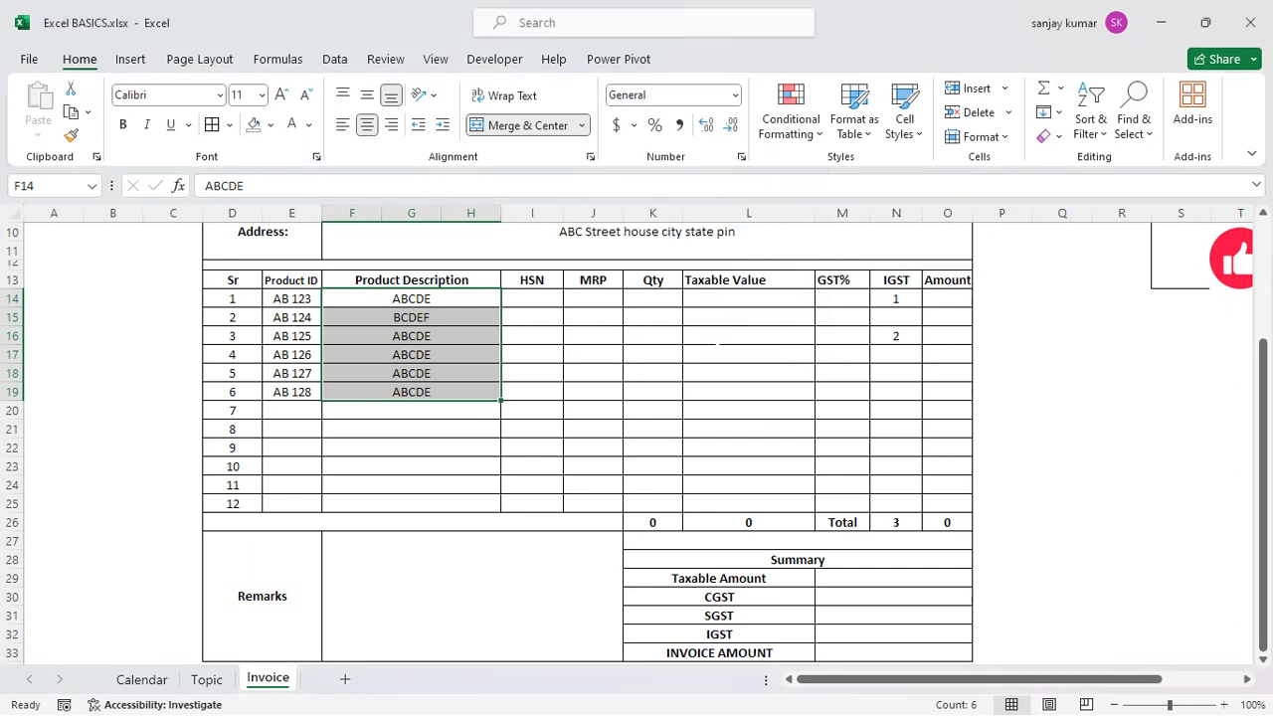
pyautogui.click(456, 328)
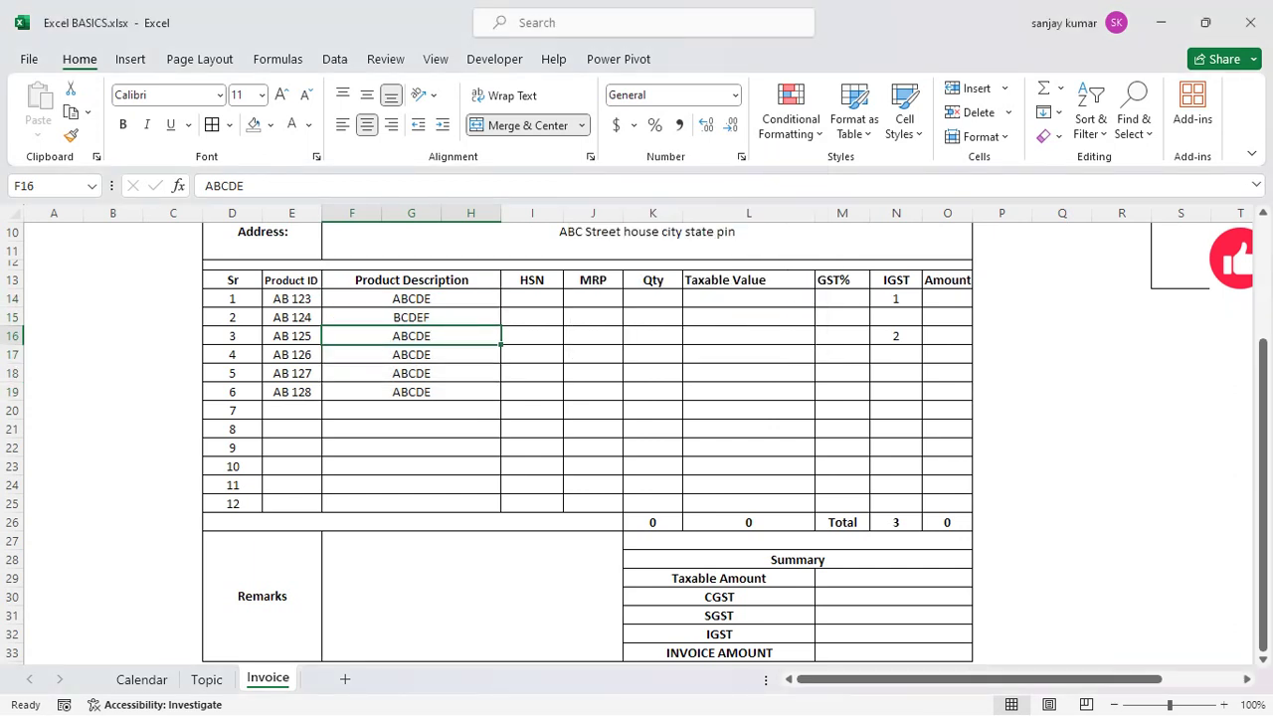
# - Repeat the ABCDE and BCDEF descriptions from F14:F15 alternately down to F19
pyautogui.moveTo(456, 298); pyautogui.dragTo(503, 400)
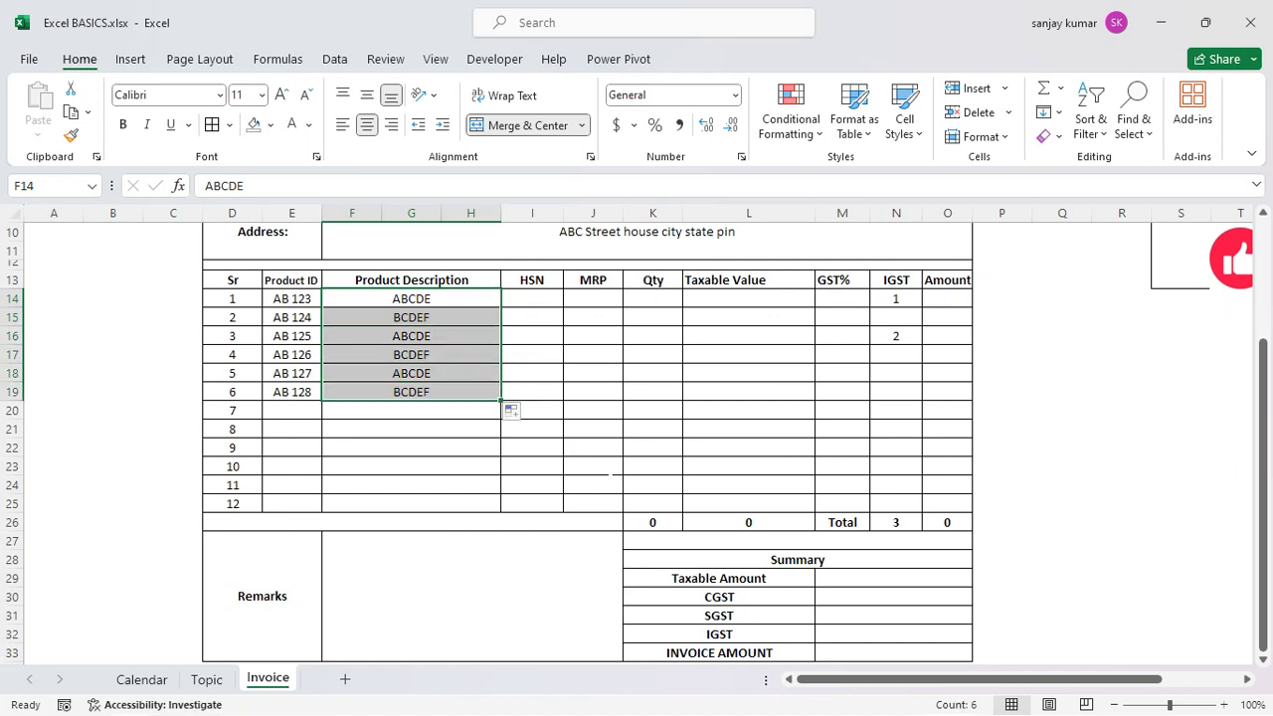
pyautogui.click(593, 484)
pyautogui.click(427, 392)
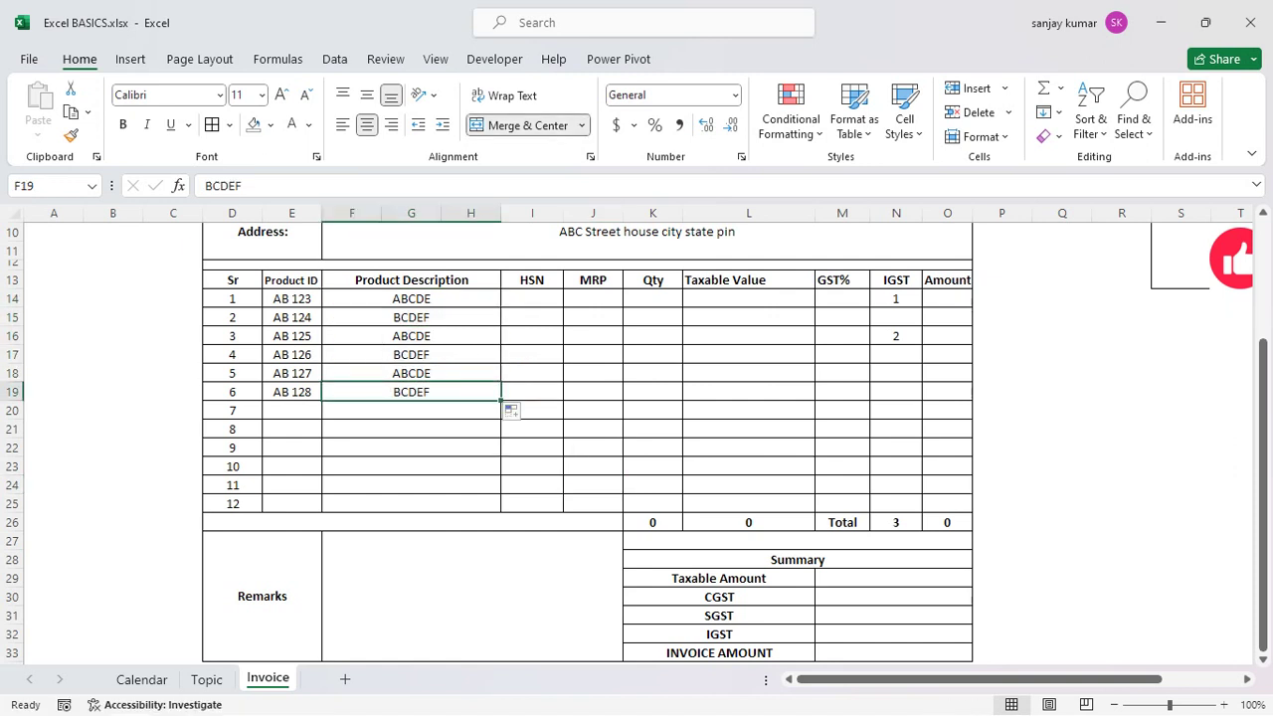
pyautogui.click(411, 317)
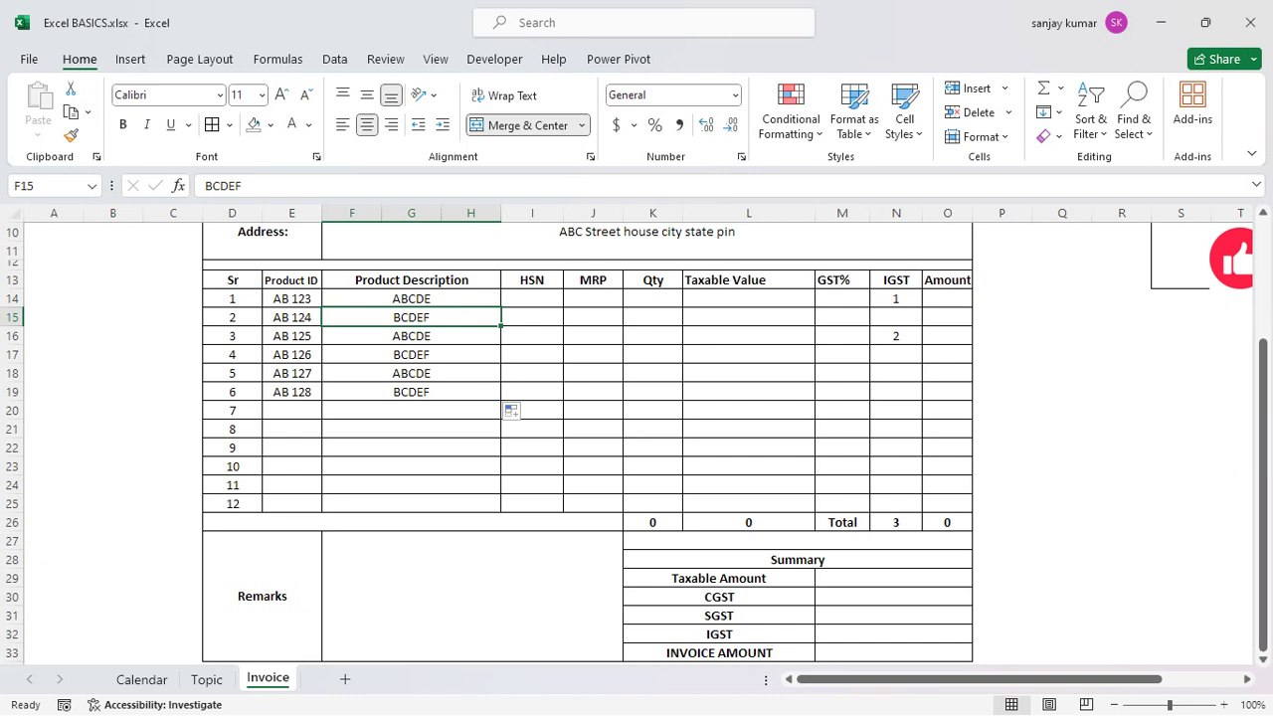
pyautogui.click(426, 298)
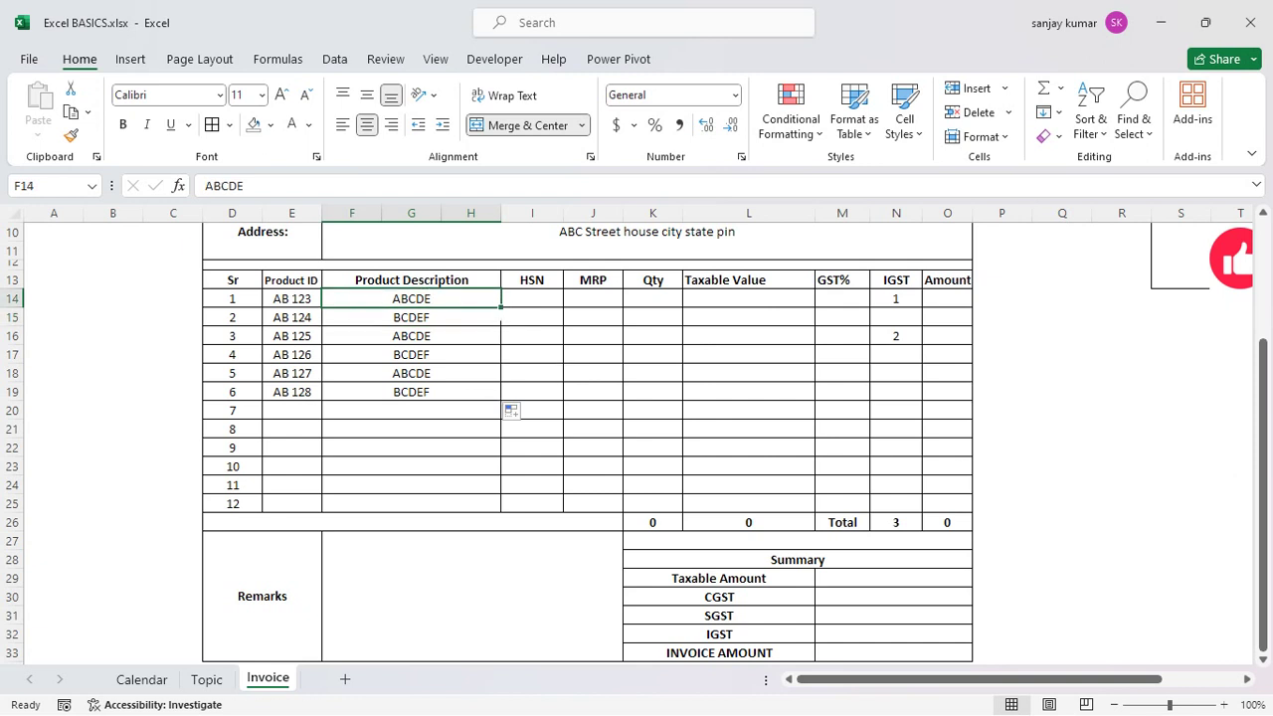
pyautogui.click(446, 377)
# - Enter 2345 as the HSN code for the first invoice row in I14
pyautogui.click(532, 299)
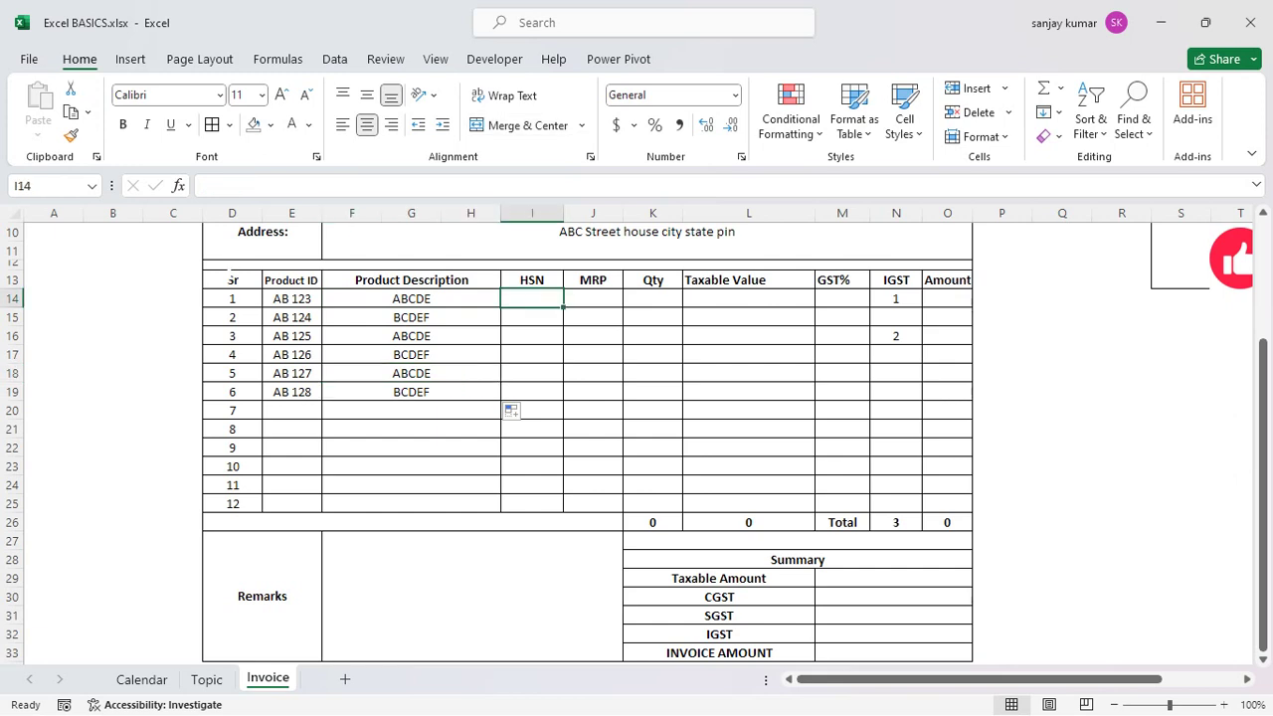
pyautogui.write('2345')
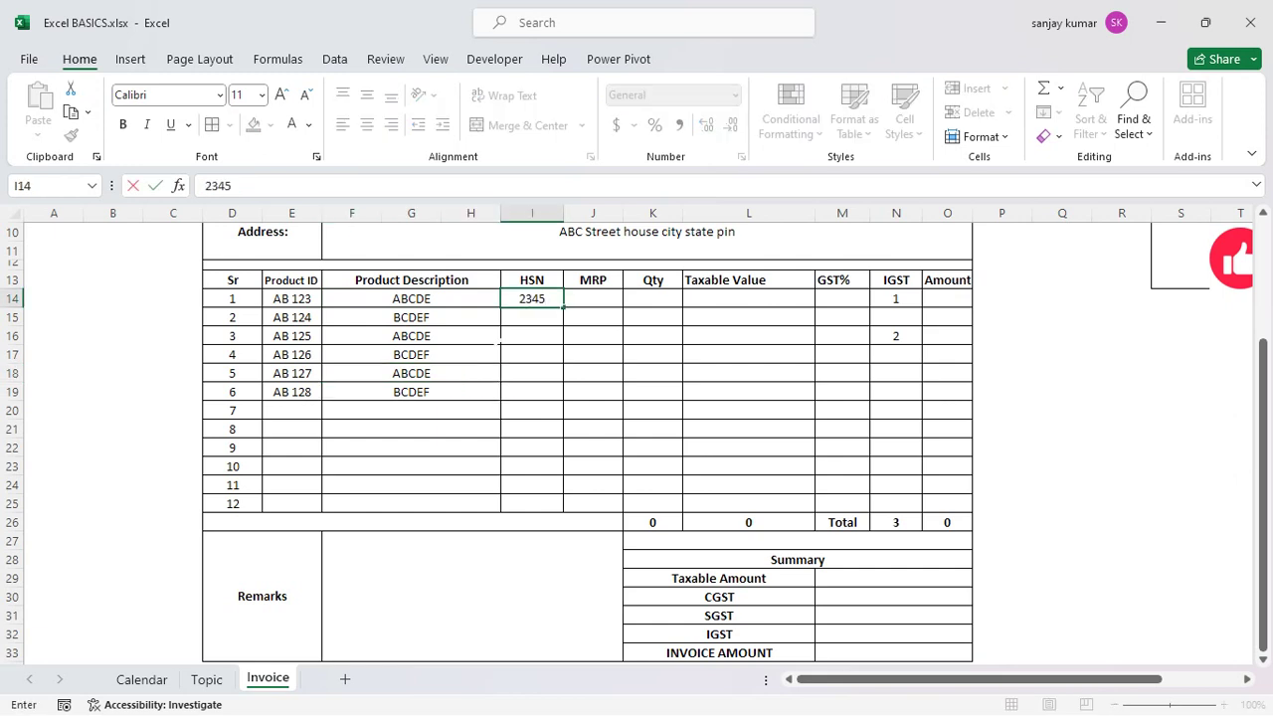
pyautogui.press('Return')
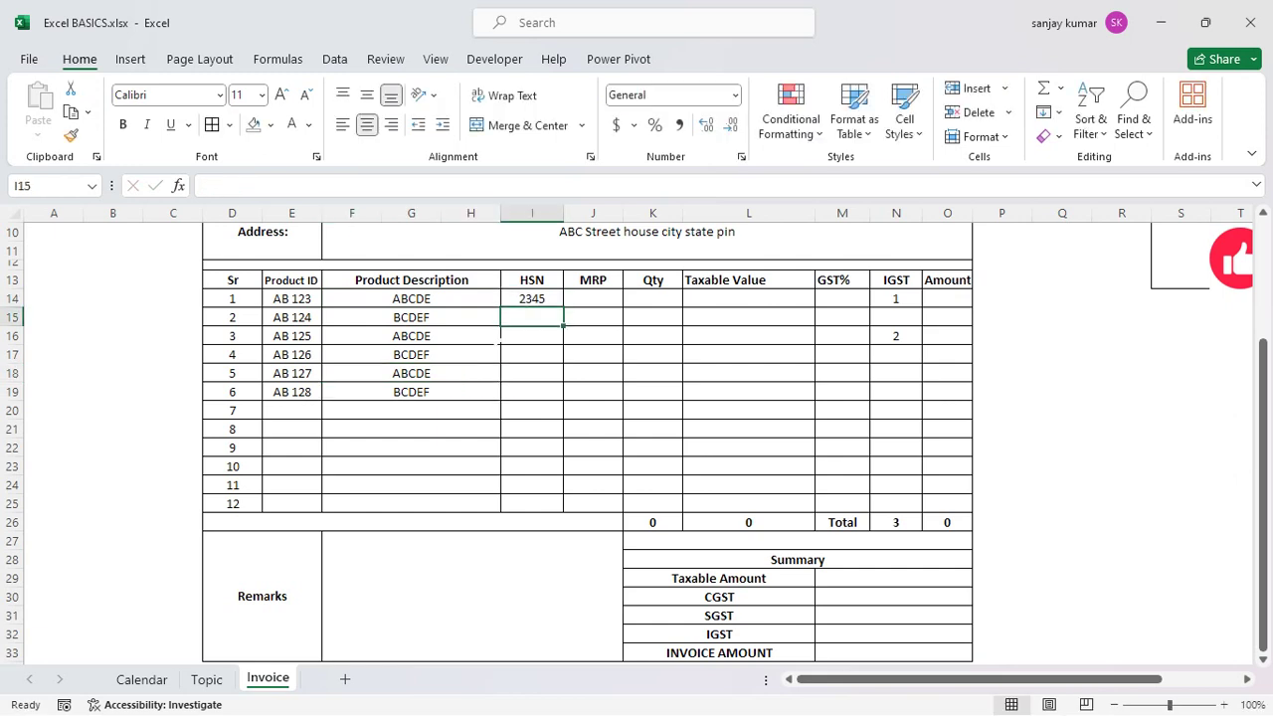
pyautogui.press('Up')
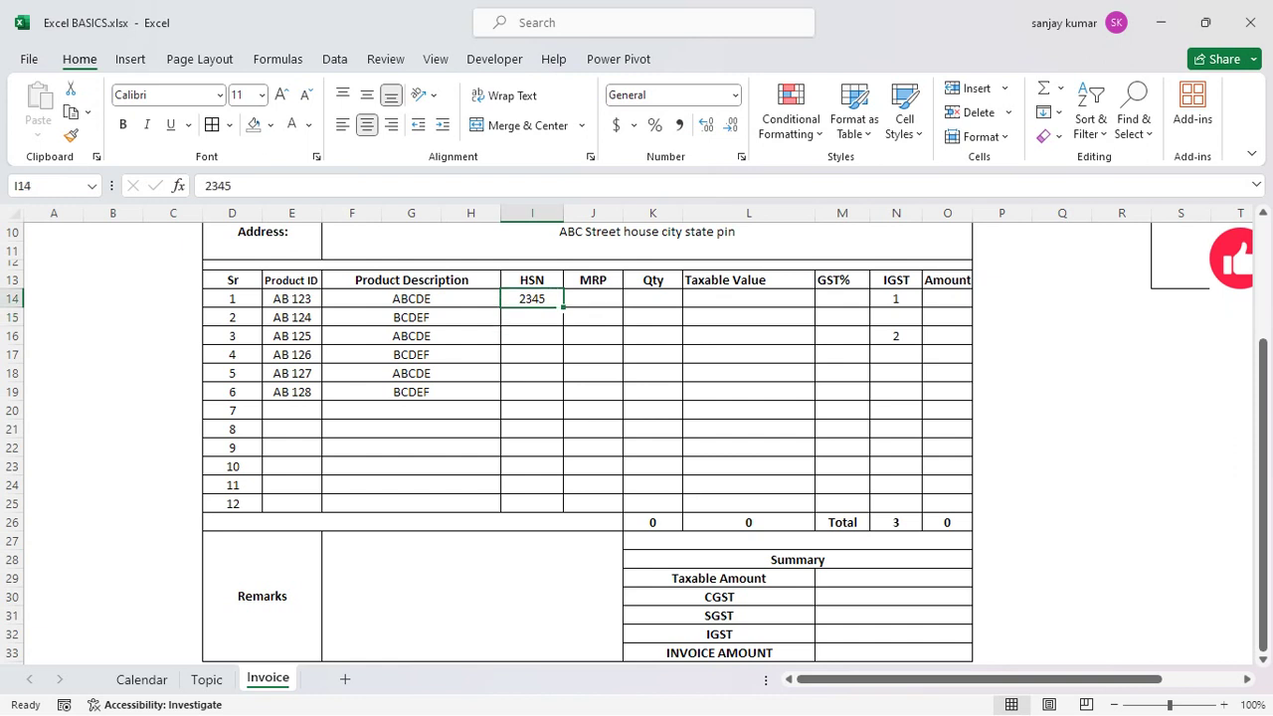
# - Try to apply an AutoFill series in rows to the single HSN cell I14
pyautogui.click(1046, 112)
pyautogui.click(1093, 269)
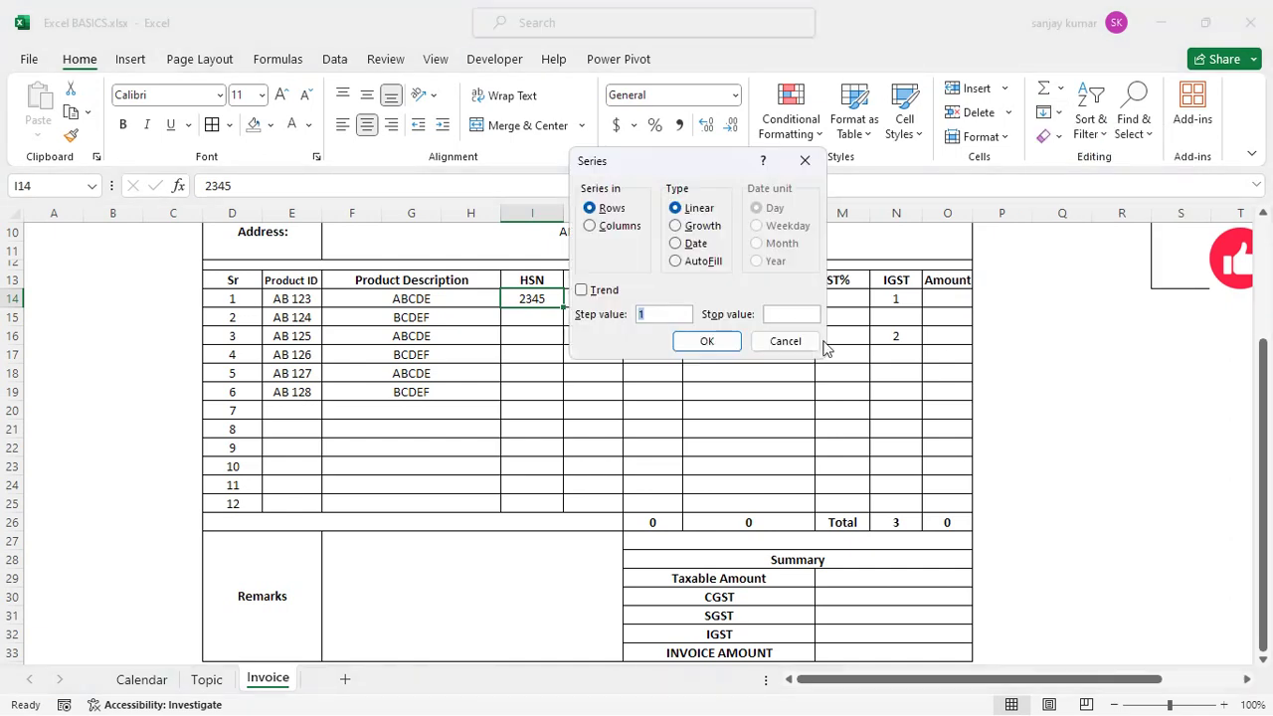
pyautogui.click(675, 262)
pyautogui.click(707, 341)
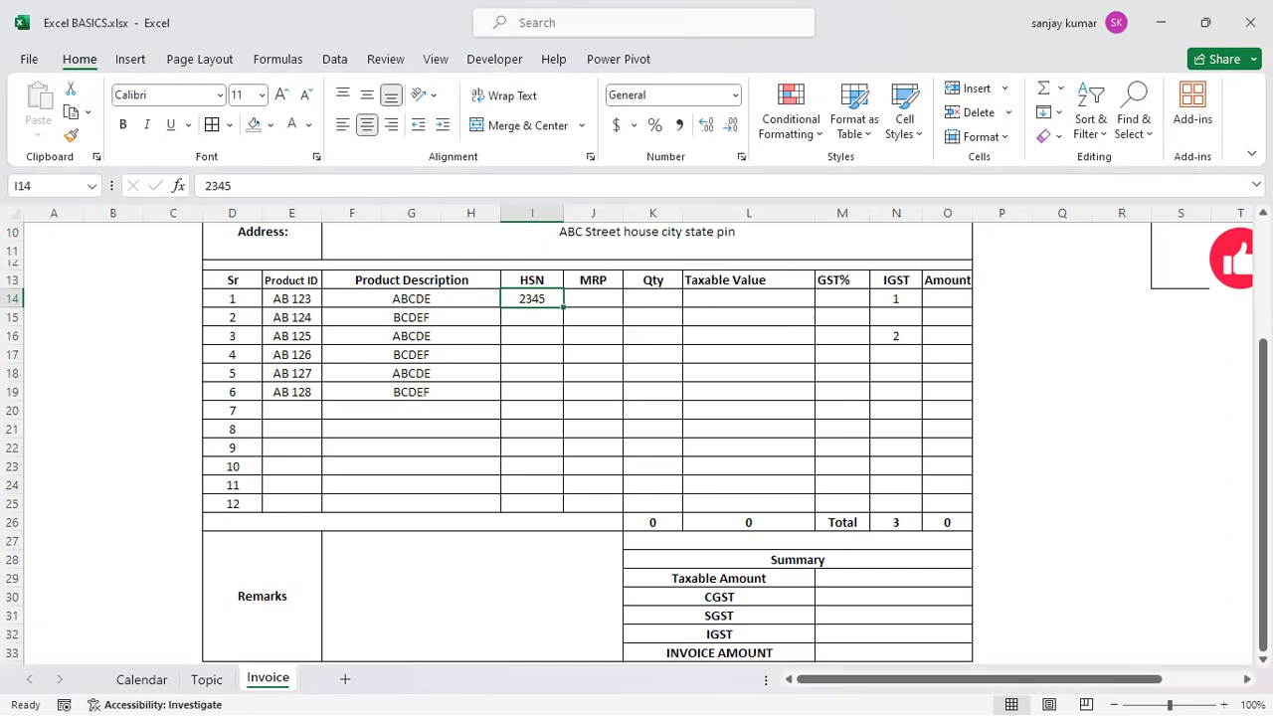
# - Fill the HSN cells I14:I19 from the 2345 code with an AutoFill series in columns
pyautogui.moveTo(534, 301); pyautogui.dragTo(540, 387)
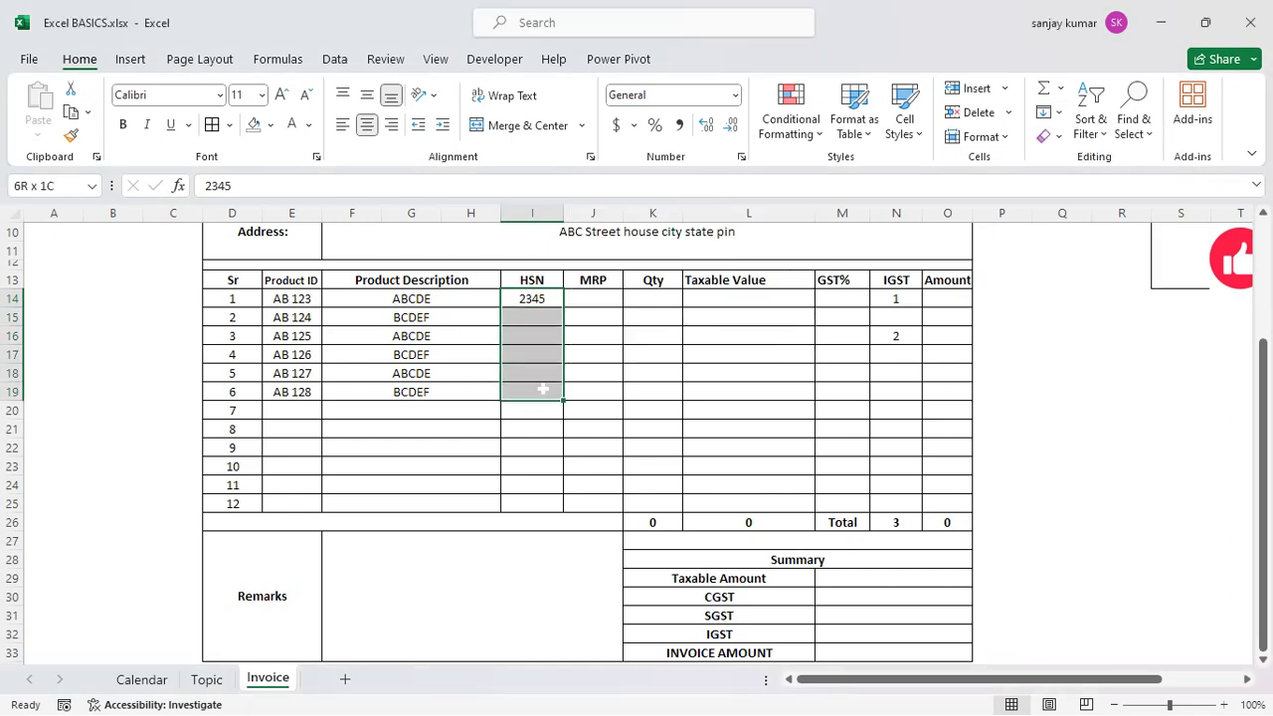
pyautogui.click(1046, 112)
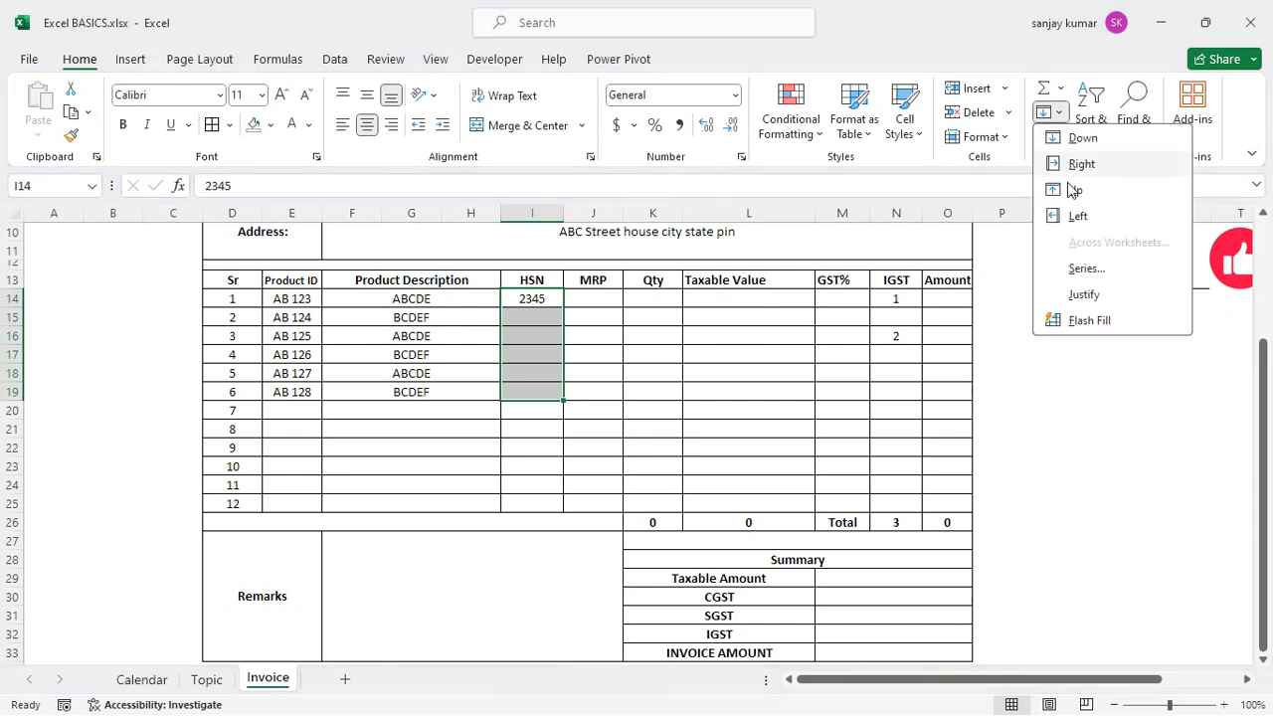
pyautogui.click(1082, 268)
pyautogui.click(675, 261)
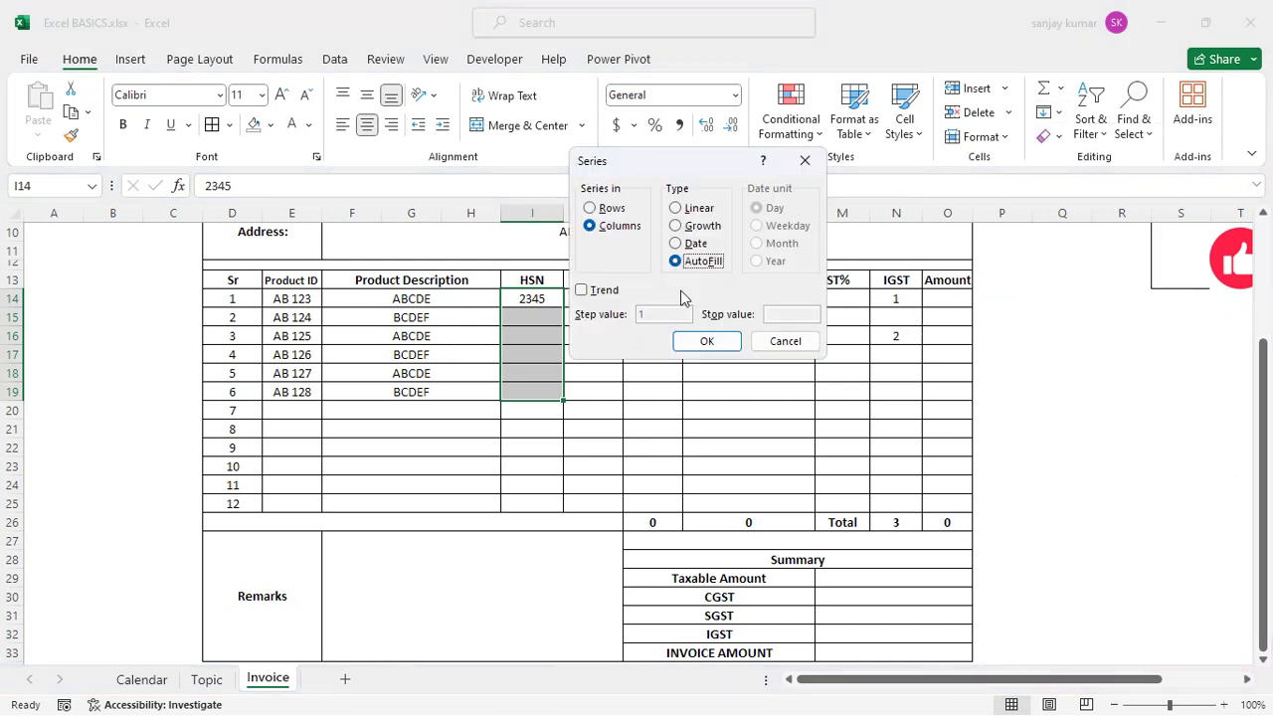
pyautogui.click(706, 341)
pyautogui.click(696, 391)
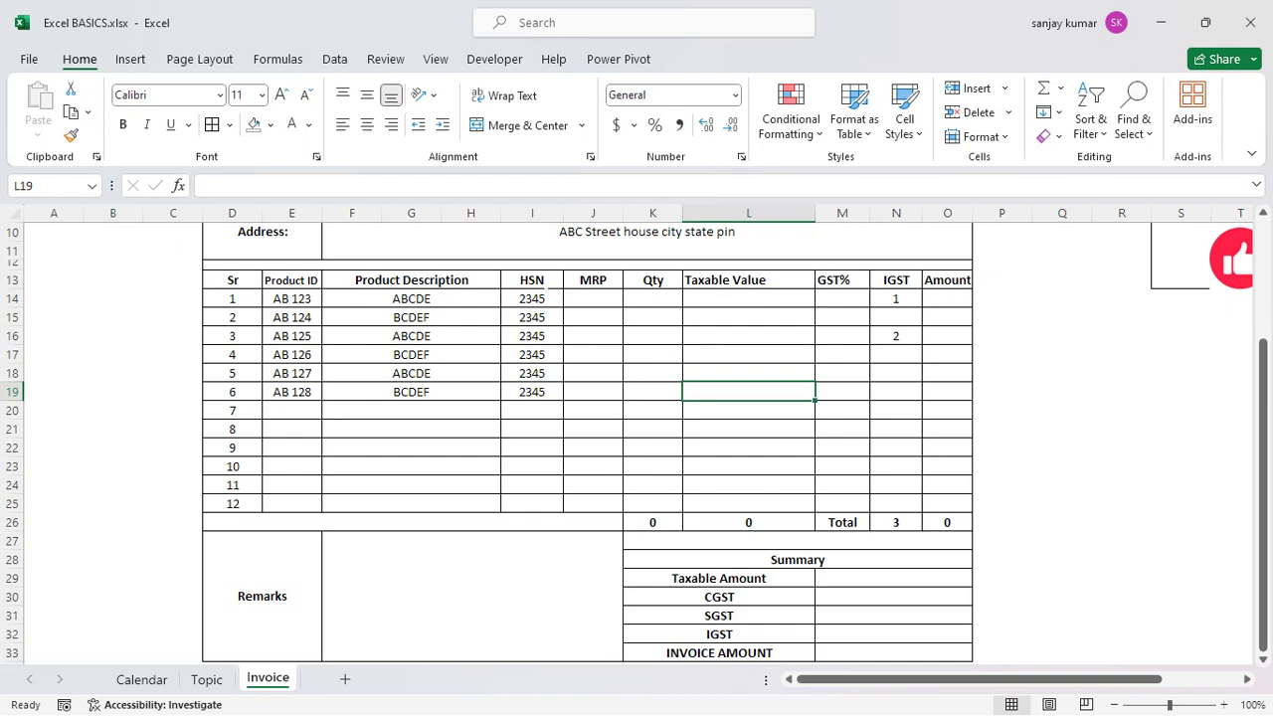
# - Copy the 2345 HSN code from I14 down into I15
pyautogui.click(535, 298)
pyautogui.click(535, 317)
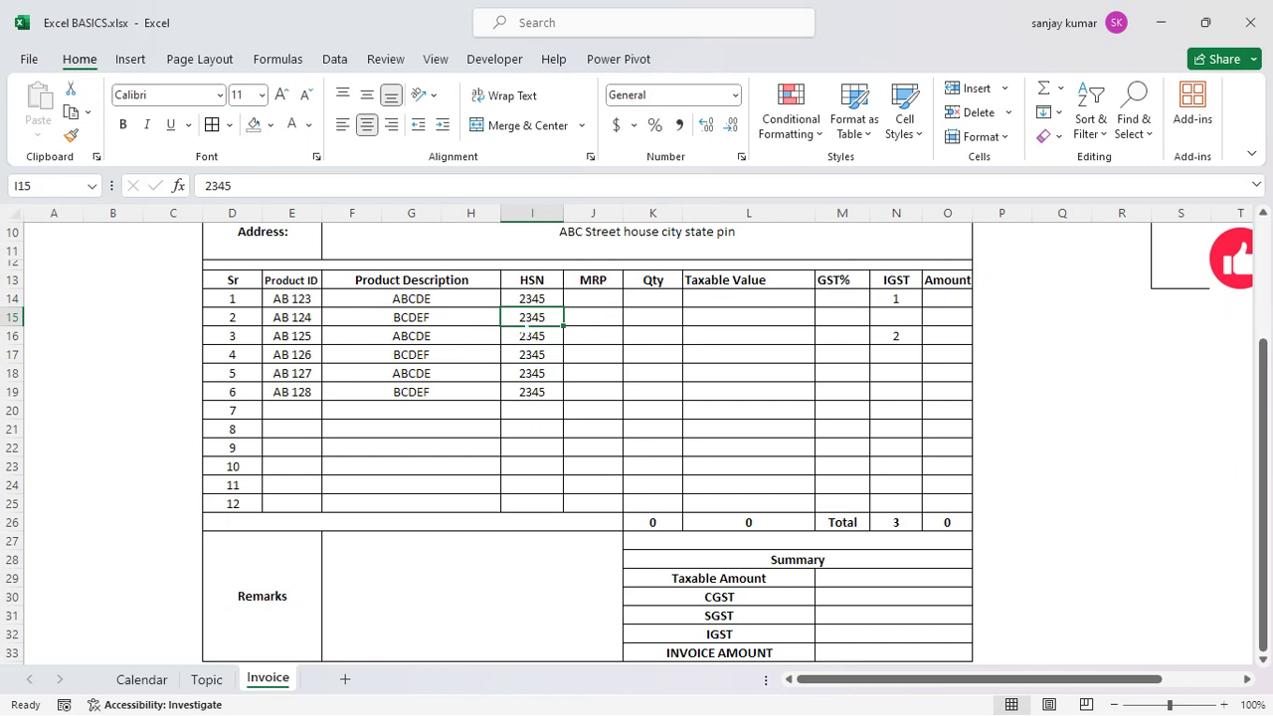
pyautogui.click(534, 299)
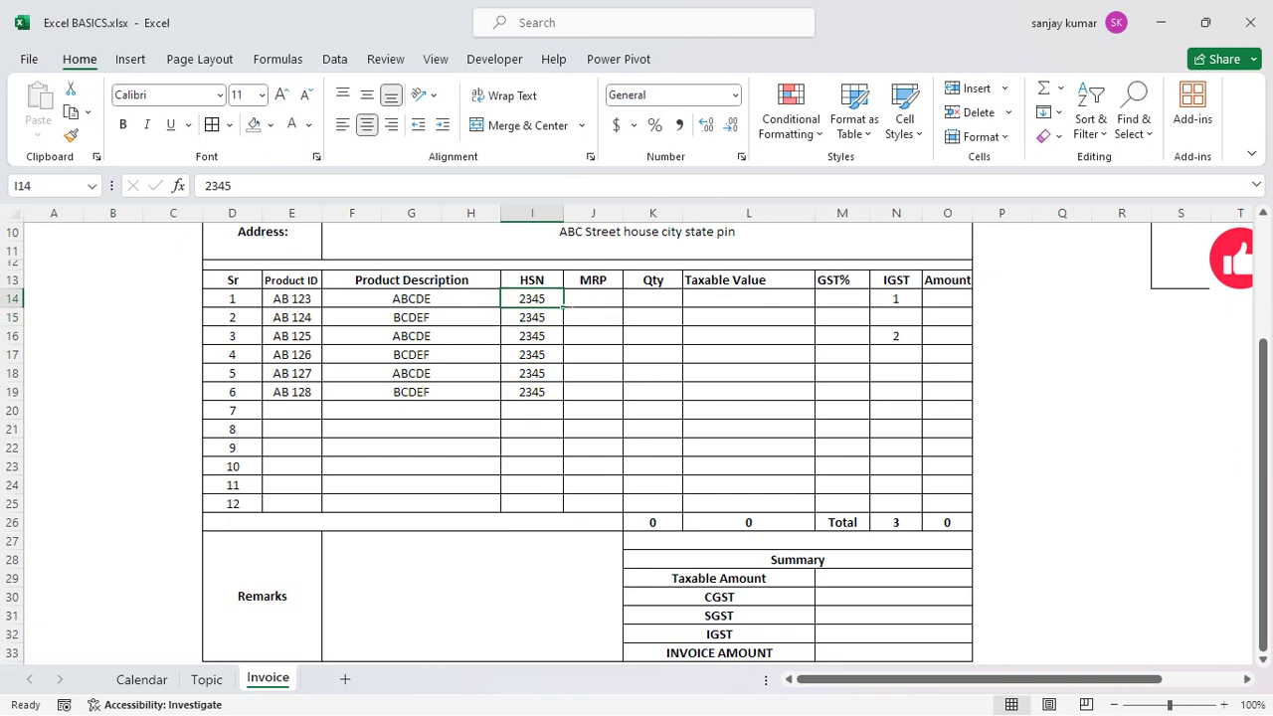
pyautogui.moveTo(562, 307)
pyautogui.mouseDown()
pyautogui.moveTo(565, 386)
pyautogui.moveTo(564, 322)
pyautogui.mouseUp()
pyautogui.click(546, 317)
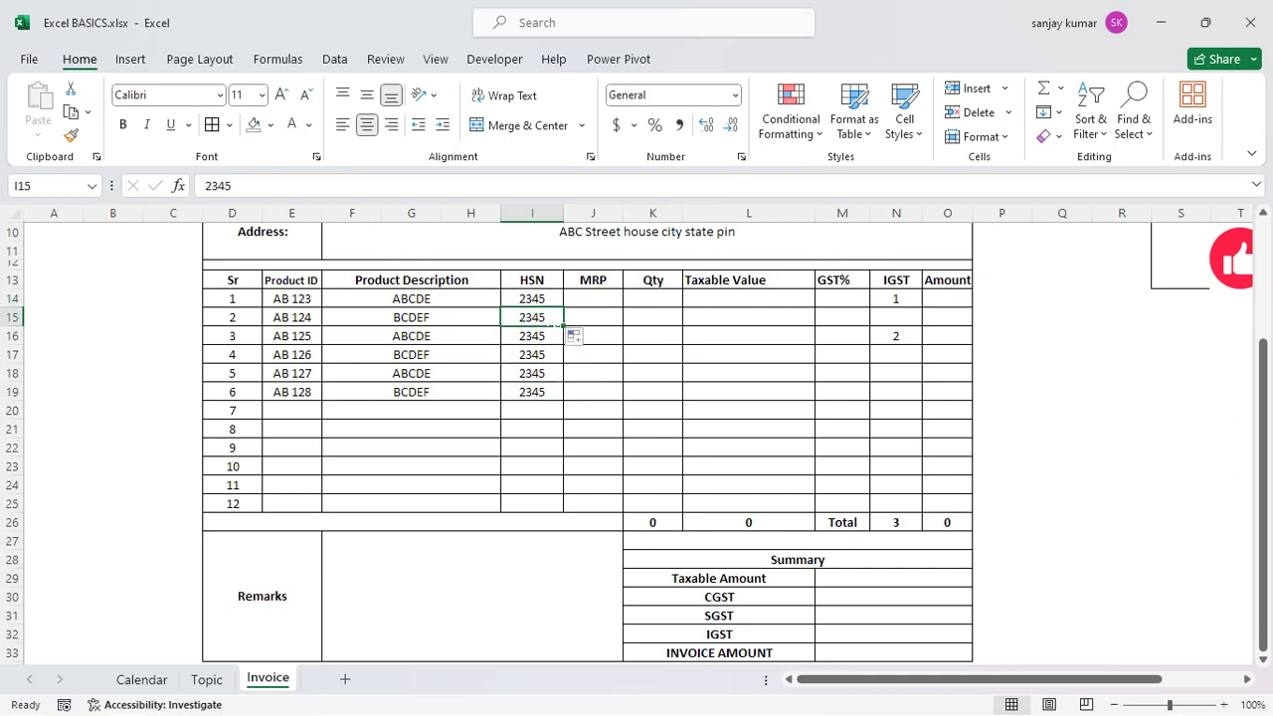
# - Change the HSN code in I15 to 2346 and extend the I14:I15 series down to I19
pyautogui.press('F2')
pyautogui.moveTo(545, 317); pyautogui.dragTo(538, 317)
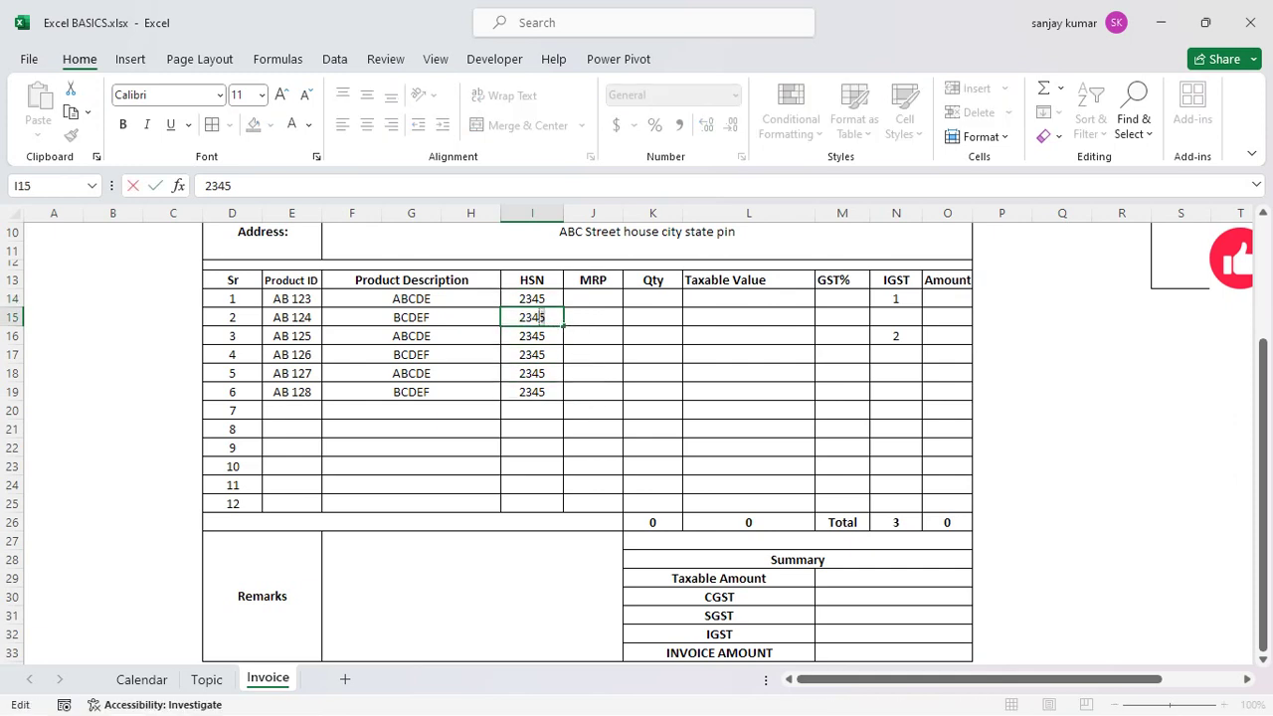
pyautogui.click(549, 317)
pyautogui.moveTo(546, 316); pyautogui.dragTo(565, 394)
pyautogui.write('6')
pyautogui.press('Return')
pyautogui.press('Return')
pyautogui.press('Return')
pyautogui.click(747, 373)
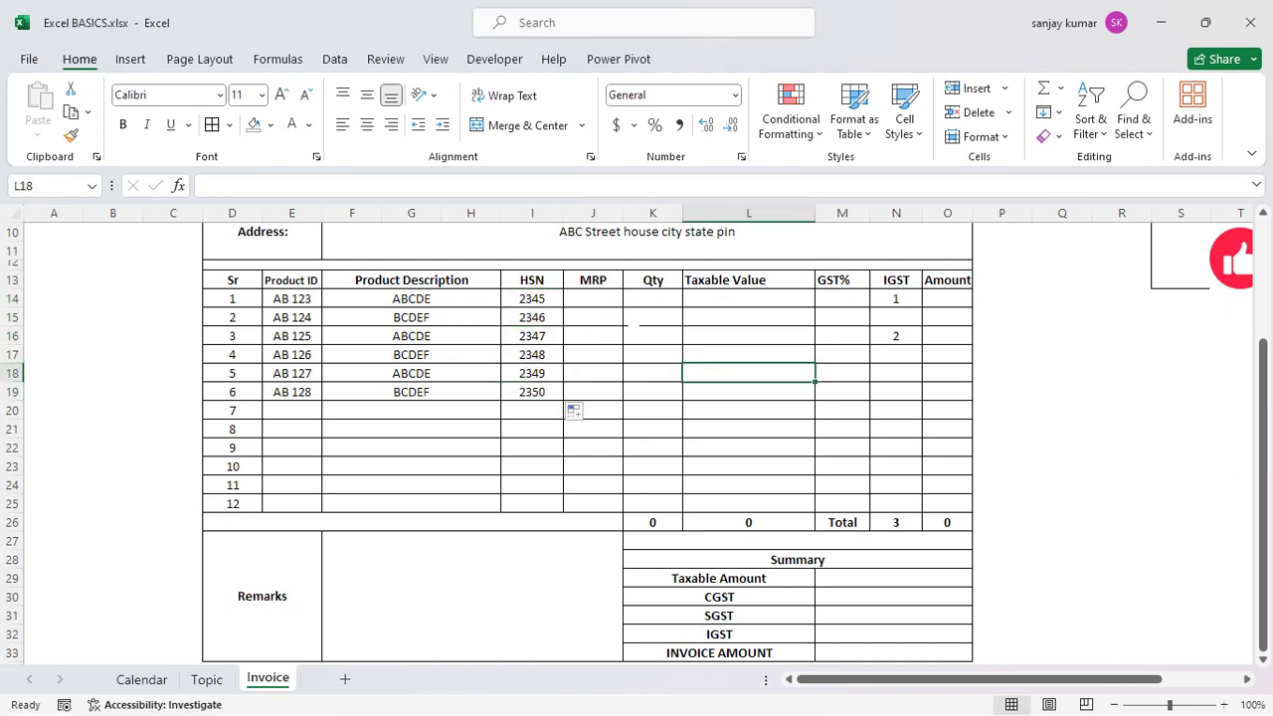
pyautogui.press('Left')
pyautogui.press('Left')
pyautogui.press('Left')
pyautogui.click(593, 318)
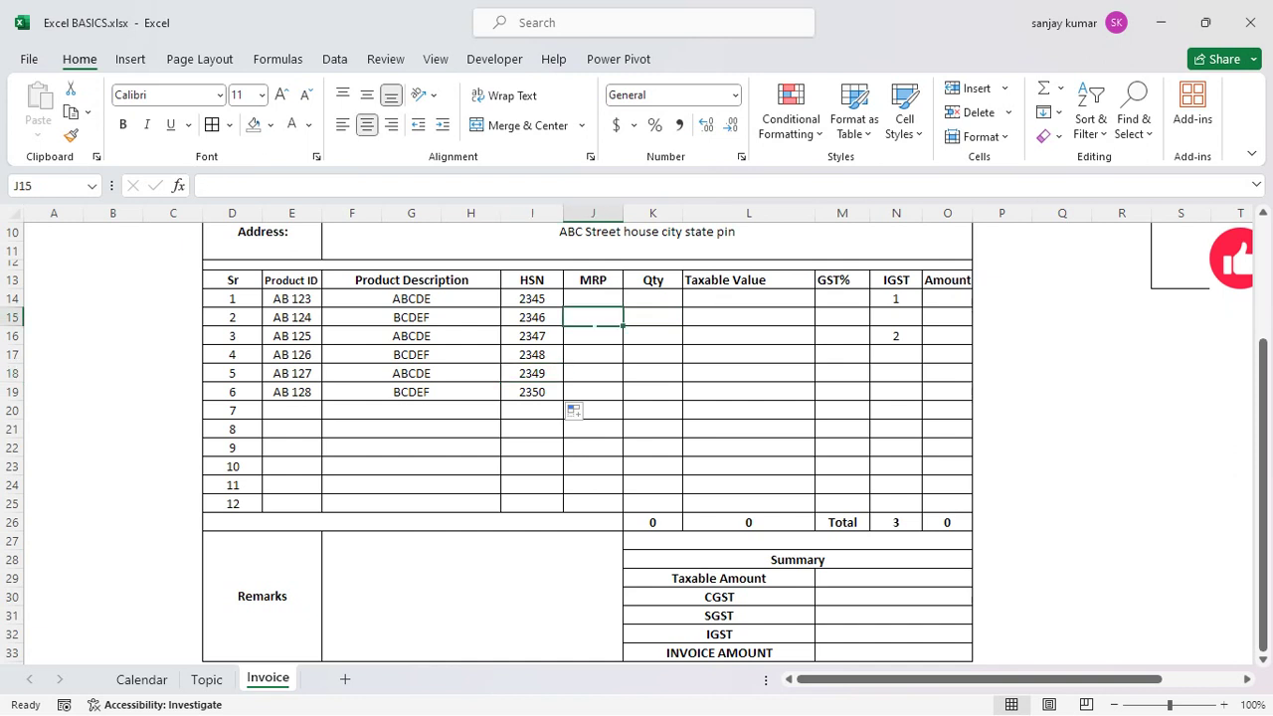
# - Try an AutoFill series in columns on only the first two HSN codes, I14:I15
pyautogui.moveTo(532, 298); pyautogui.dragTo(532, 317)
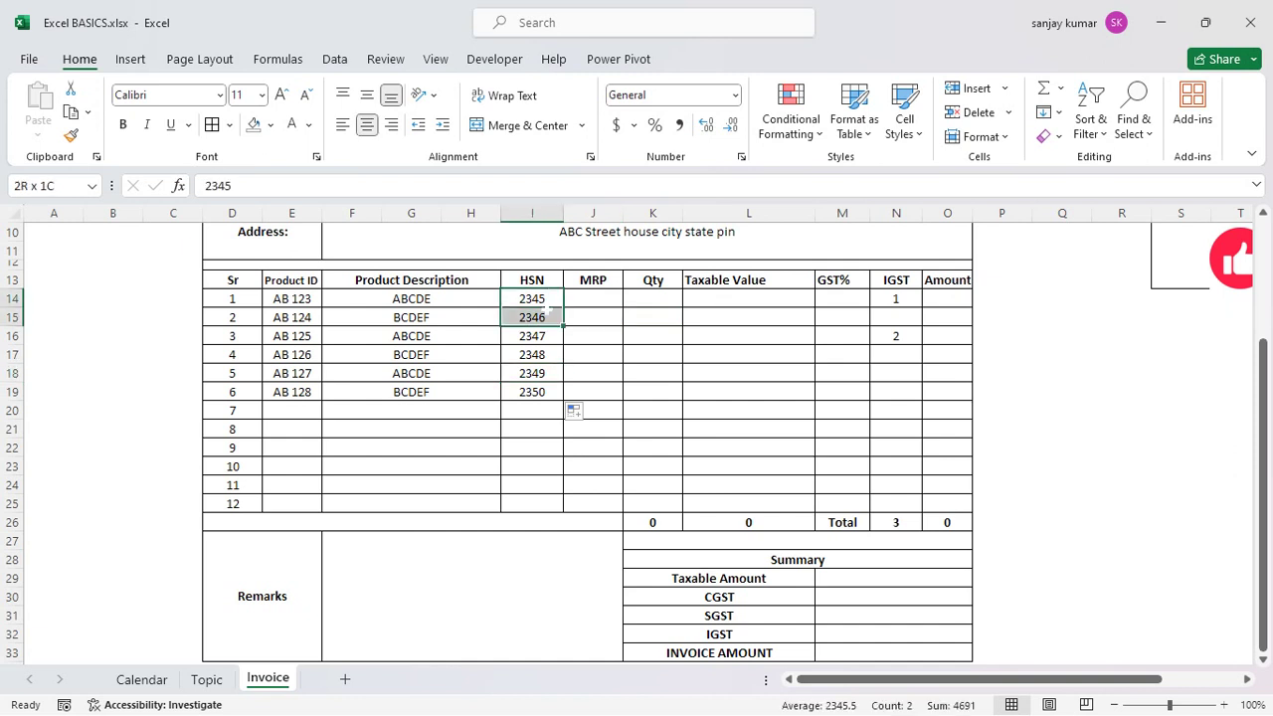
pyautogui.click(1046, 113)
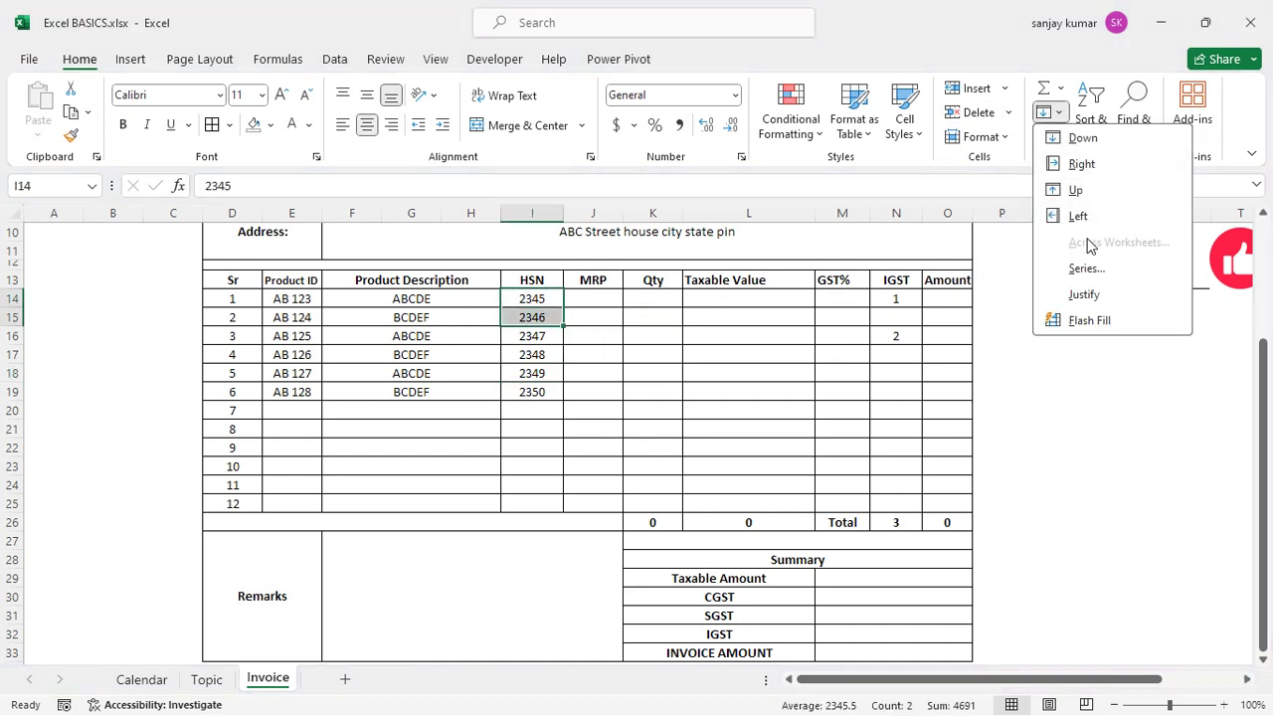
pyautogui.click(1088, 264)
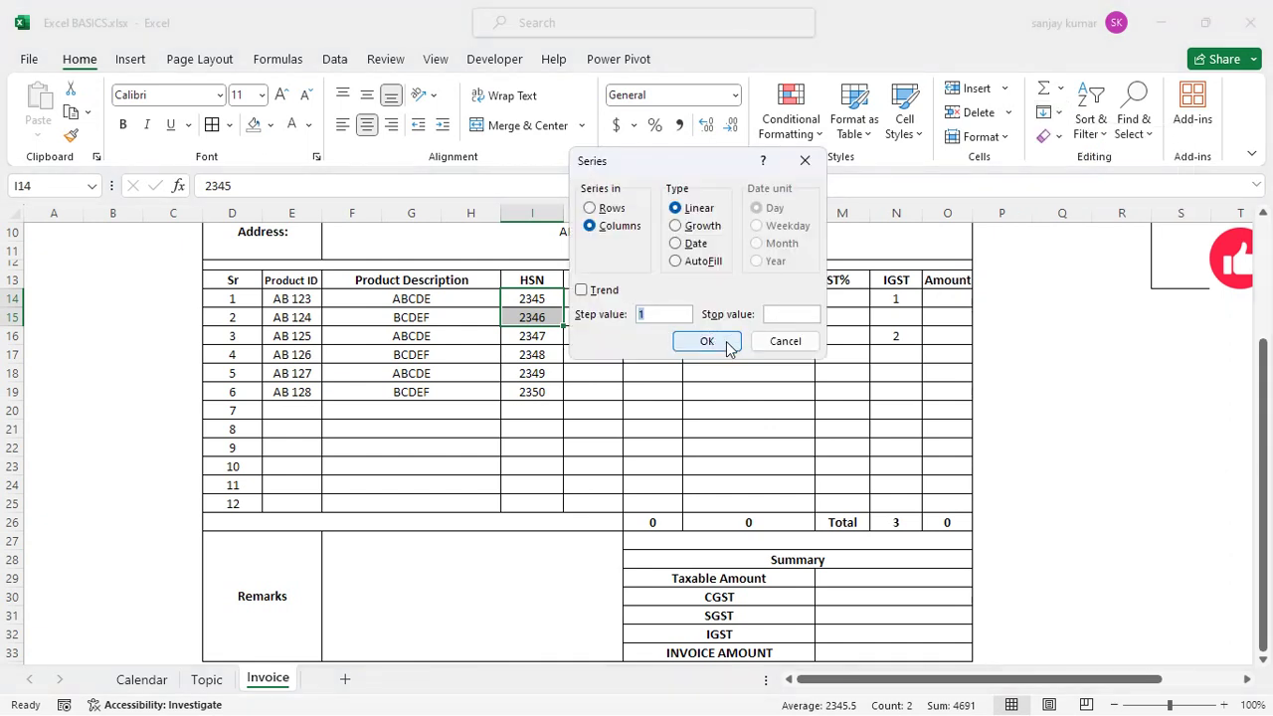
pyautogui.click(684, 261)
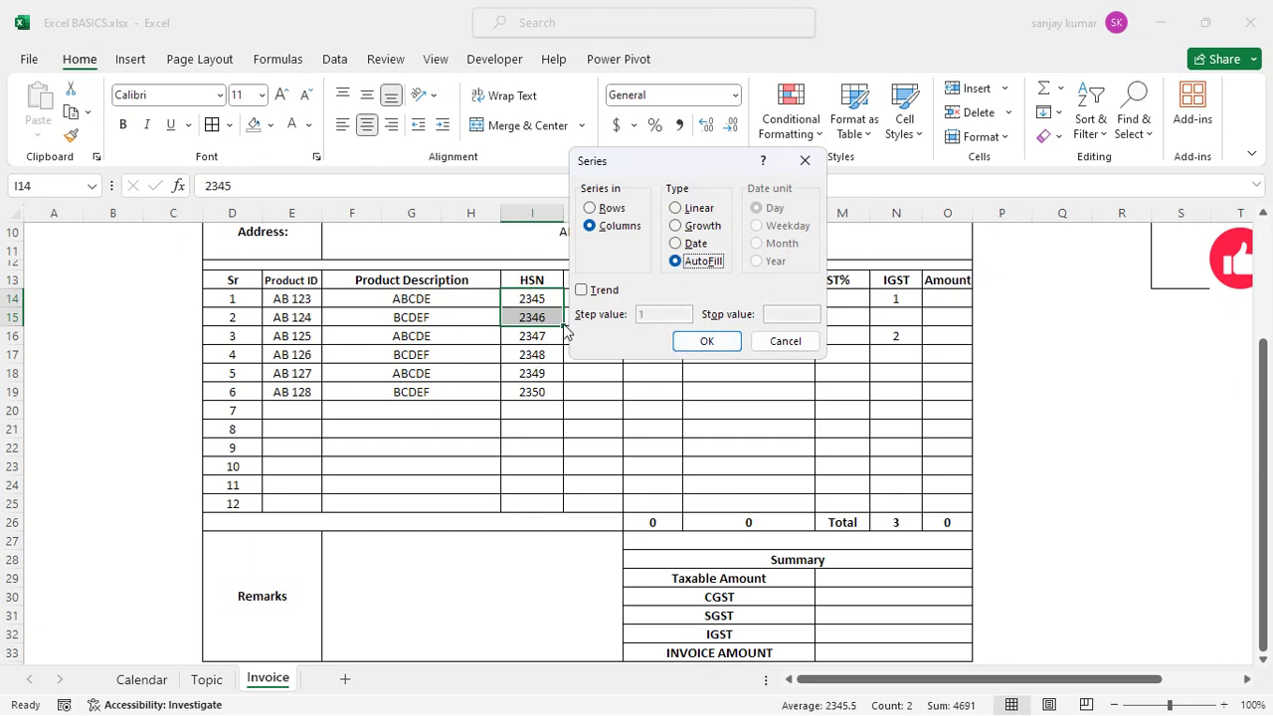
pyautogui.click(708, 341)
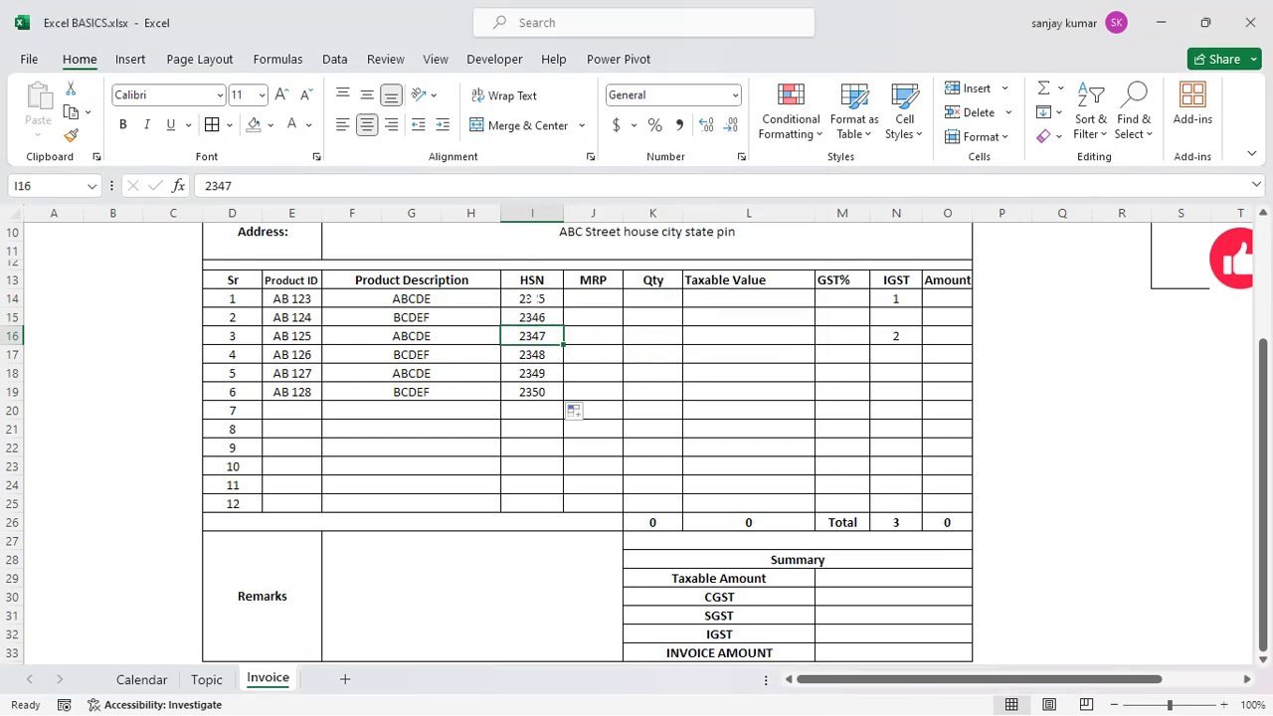
# - Apply an AutoFill series in columns to the whole HSN range I14:I19
pyautogui.moveTo(532, 299); pyautogui.dragTo(532, 392)
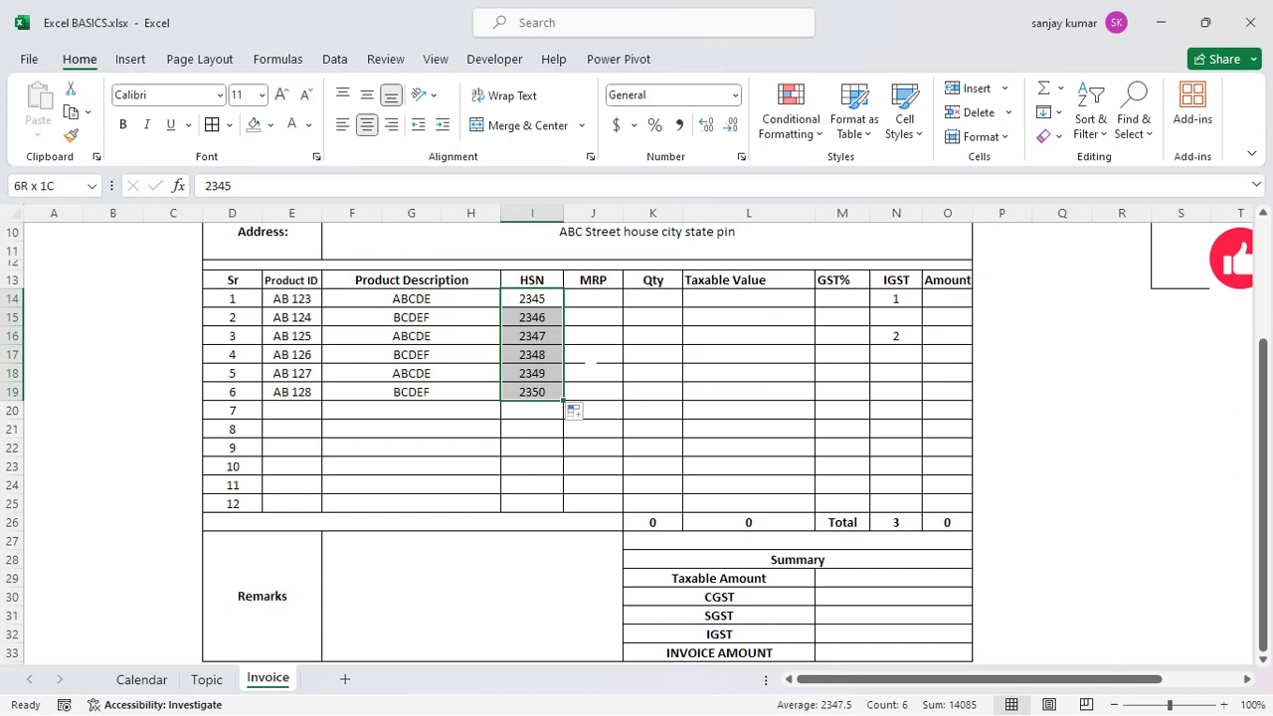
pyautogui.click(1050, 113)
pyautogui.click(1056, 264)
pyautogui.click(676, 261)
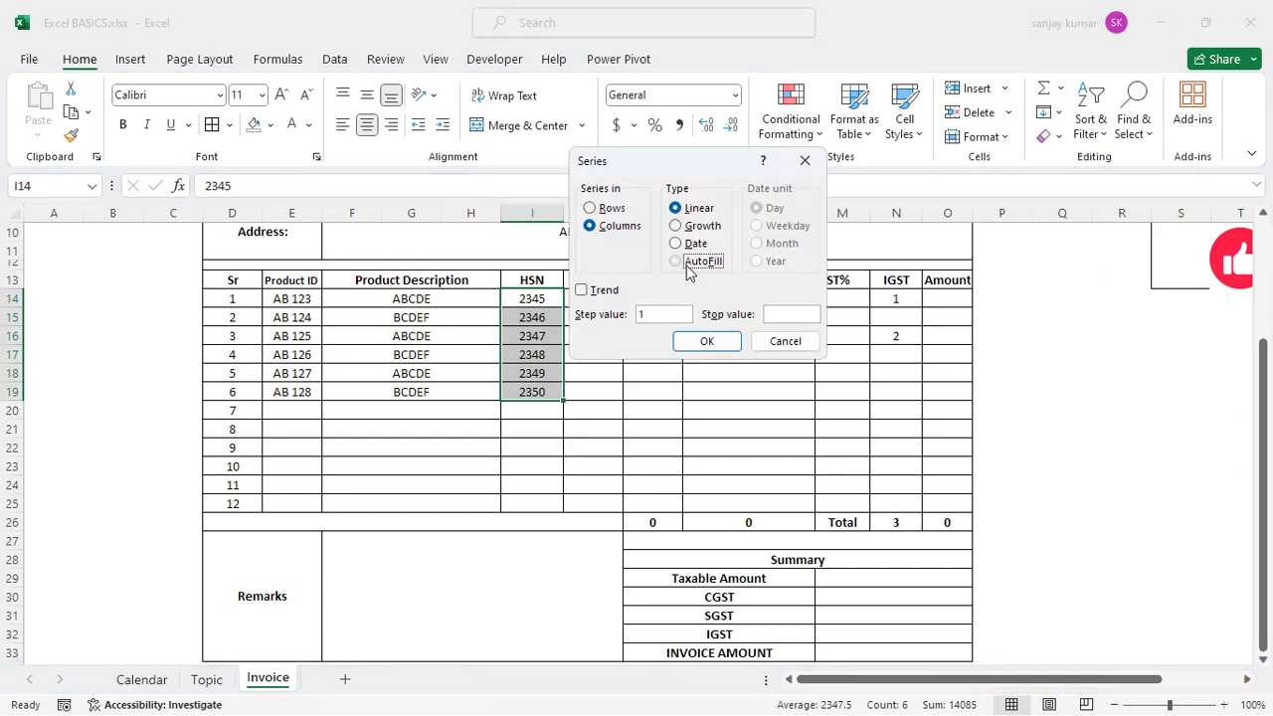
pyautogui.click(707, 341)
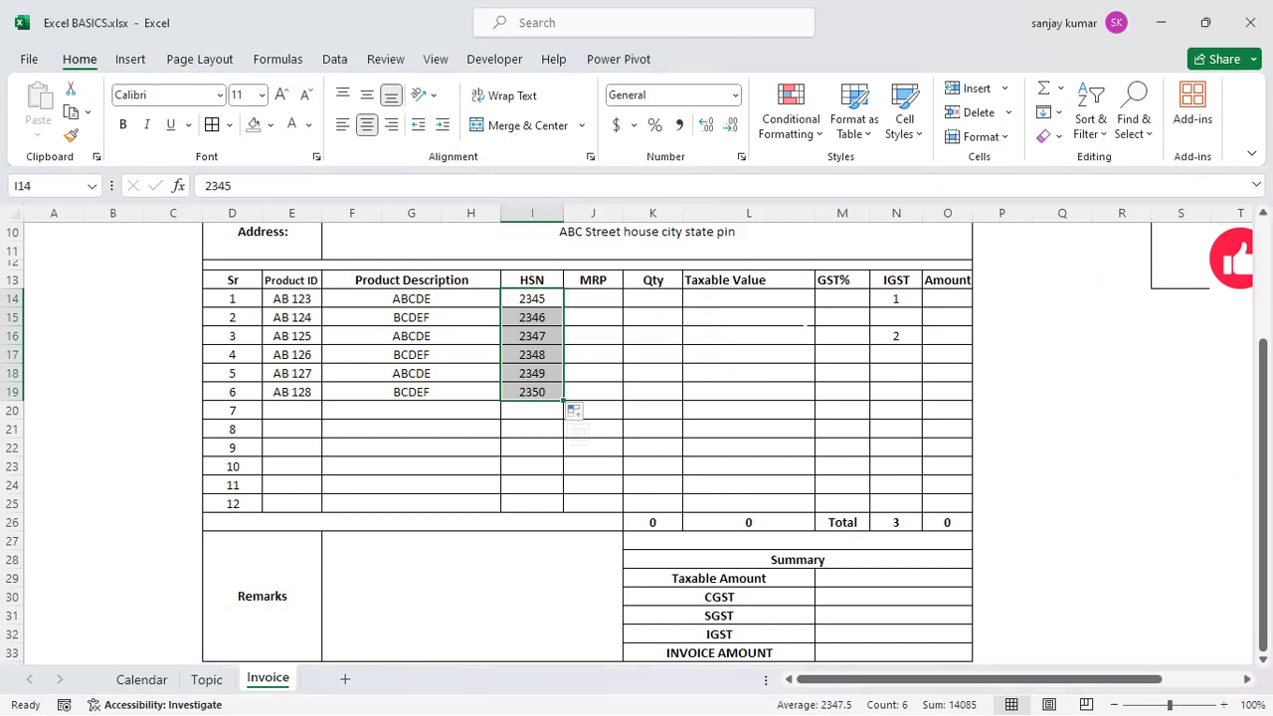
pyautogui.click(772, 323)
pyautogui.moveTo(532, 298); pyautogui.dragTo(532, 392)
pyautogui.click(649, 373)
# - Enter 12,356 with a thousands separator as the MRP of the first product in J14
pyautogui.click(592, 299)
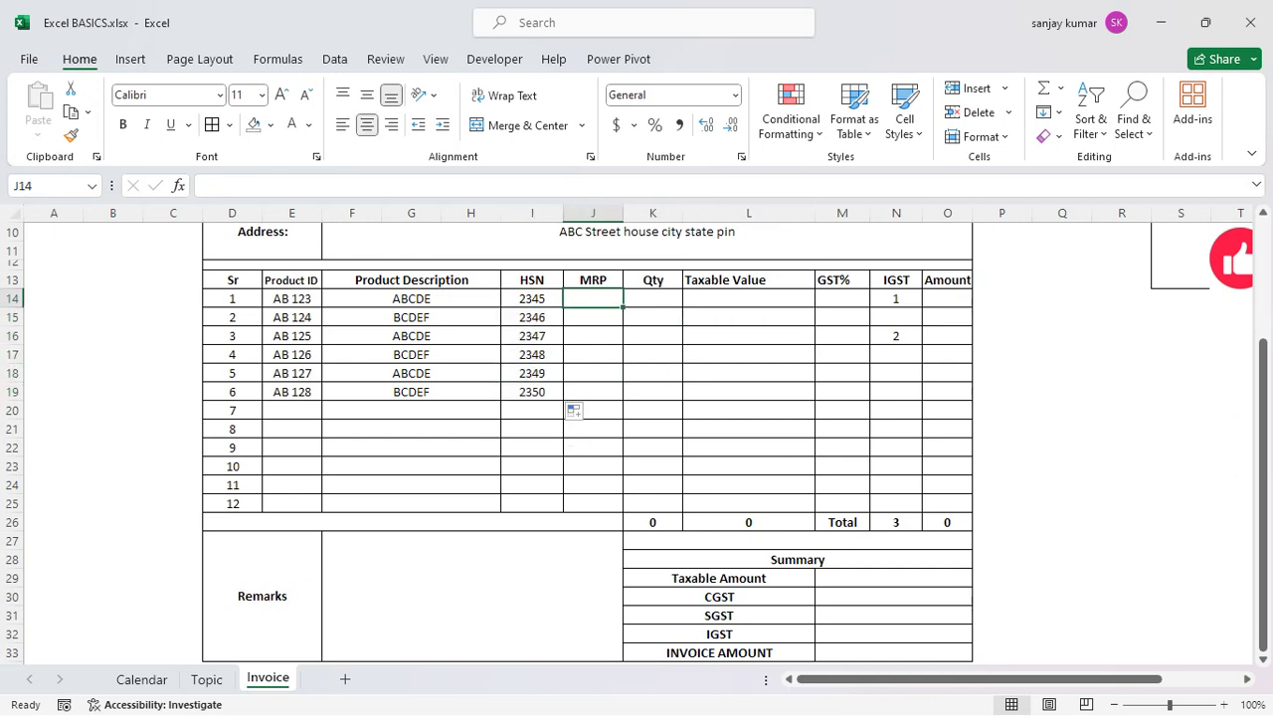
pyautogui.write('123')
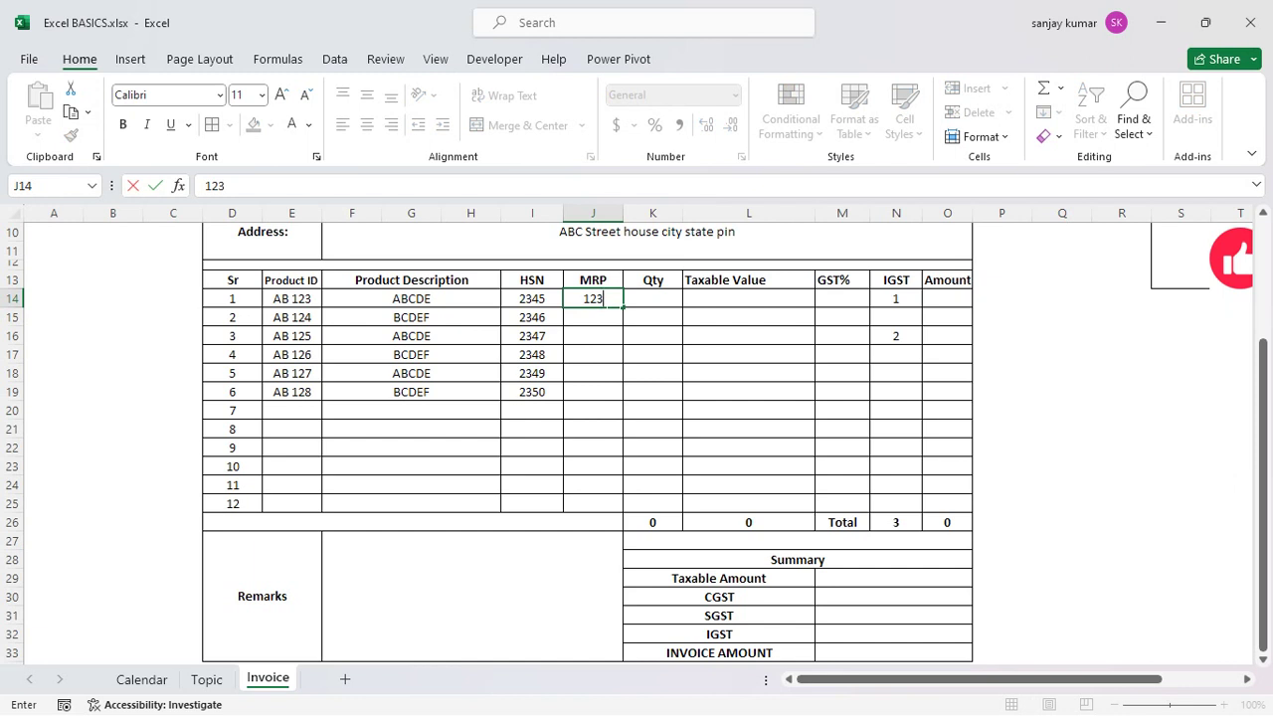
pyautogui.write('56')
pyautogui.press('Return')
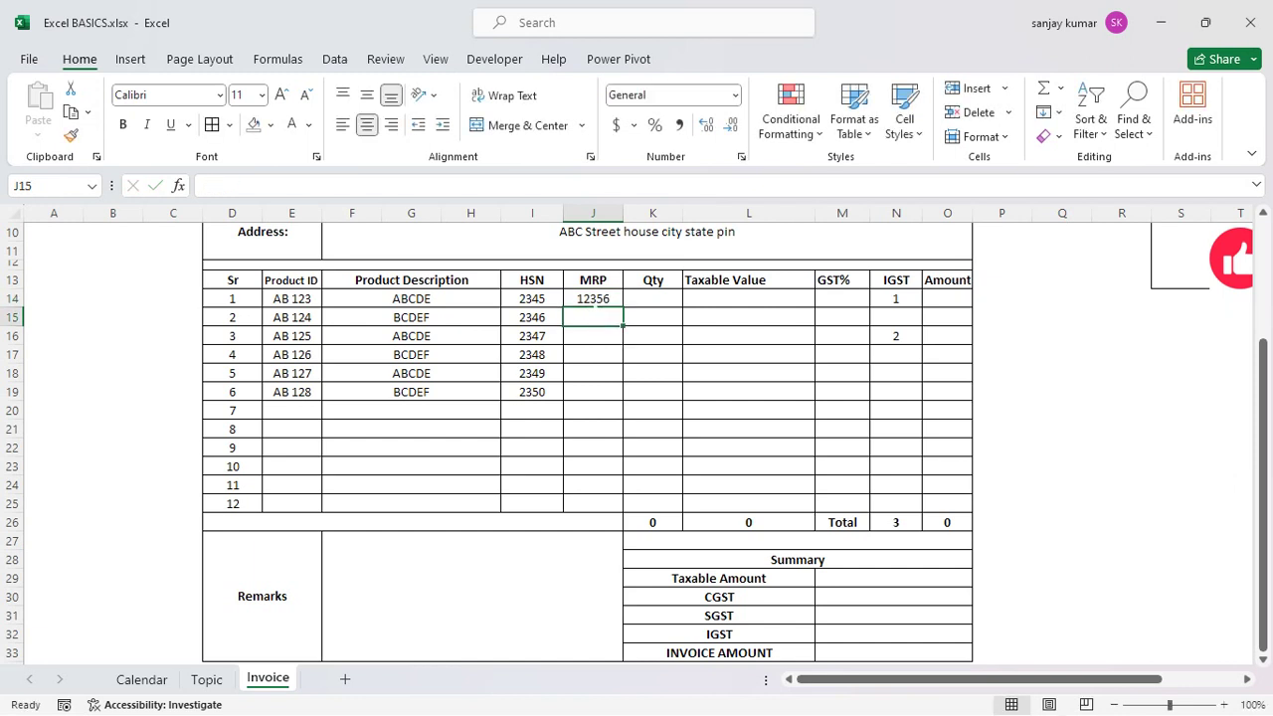
pyautogui.doubleClick(590, 299)
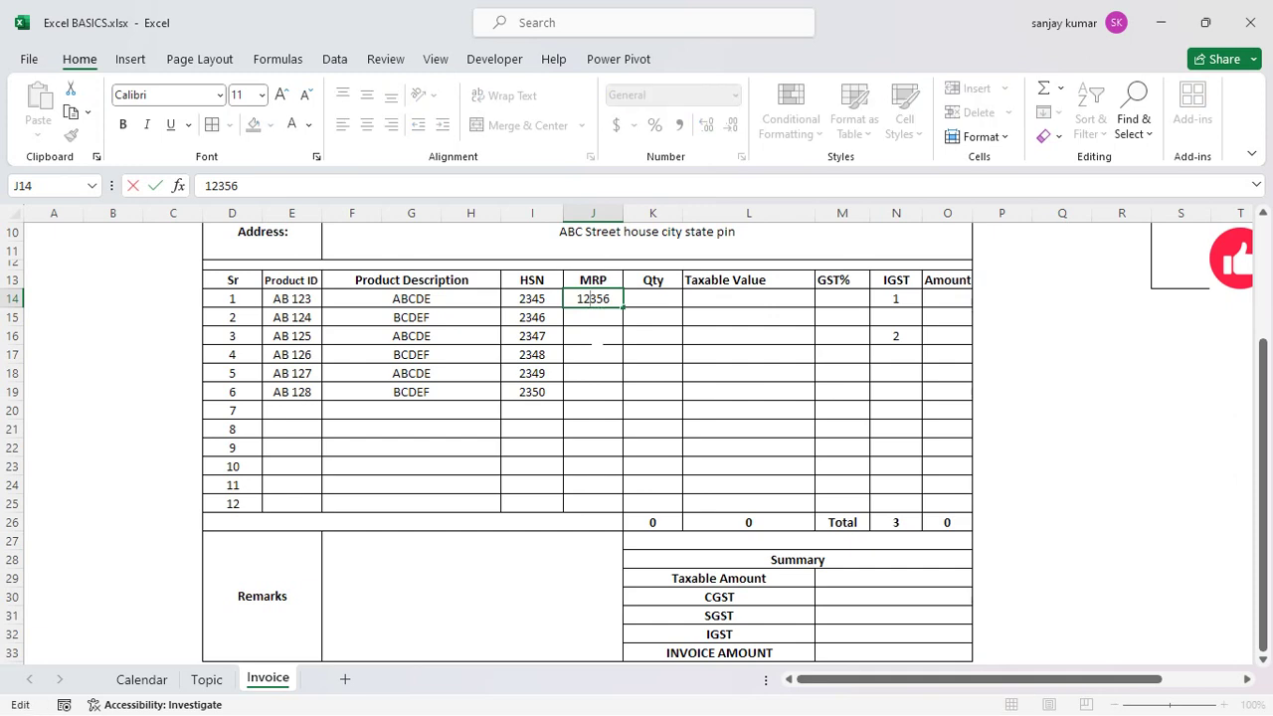
pyautogui.write(',')
pyautogui.click(595, 372)
pyautogui.click(595, 299)
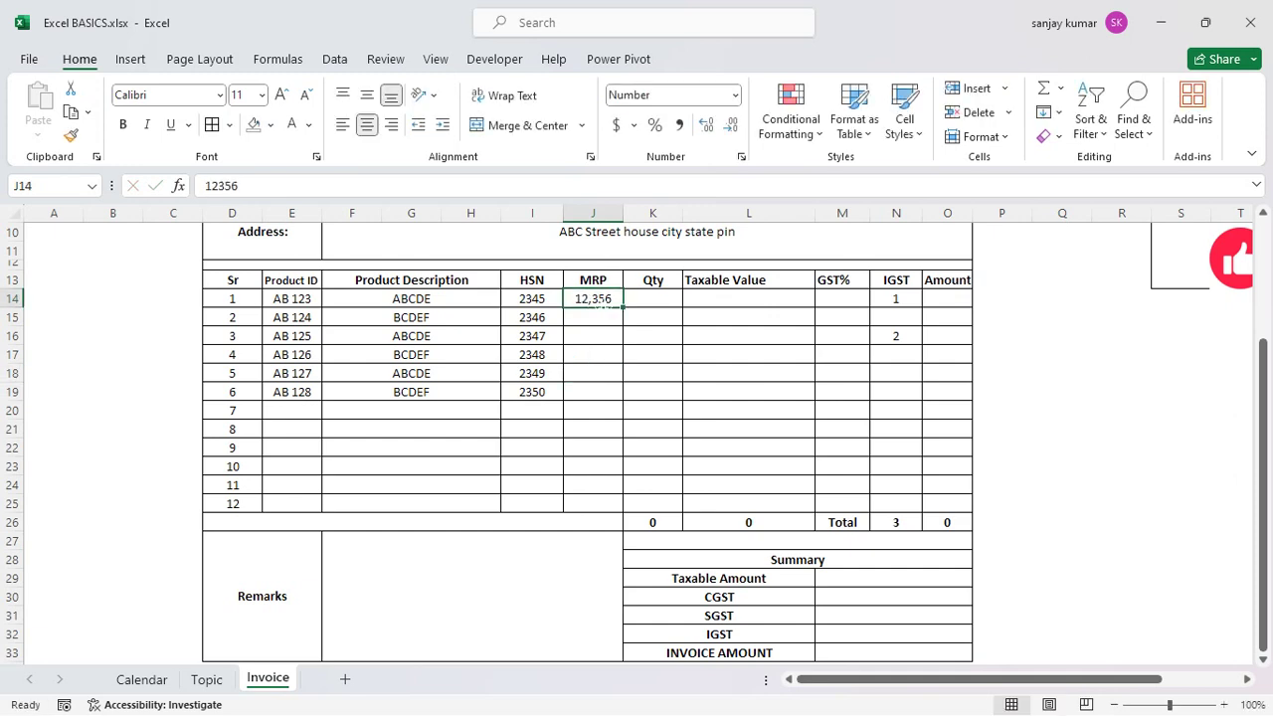
pyautogui.click(623, 307)
pyautogui.click(599, 320)
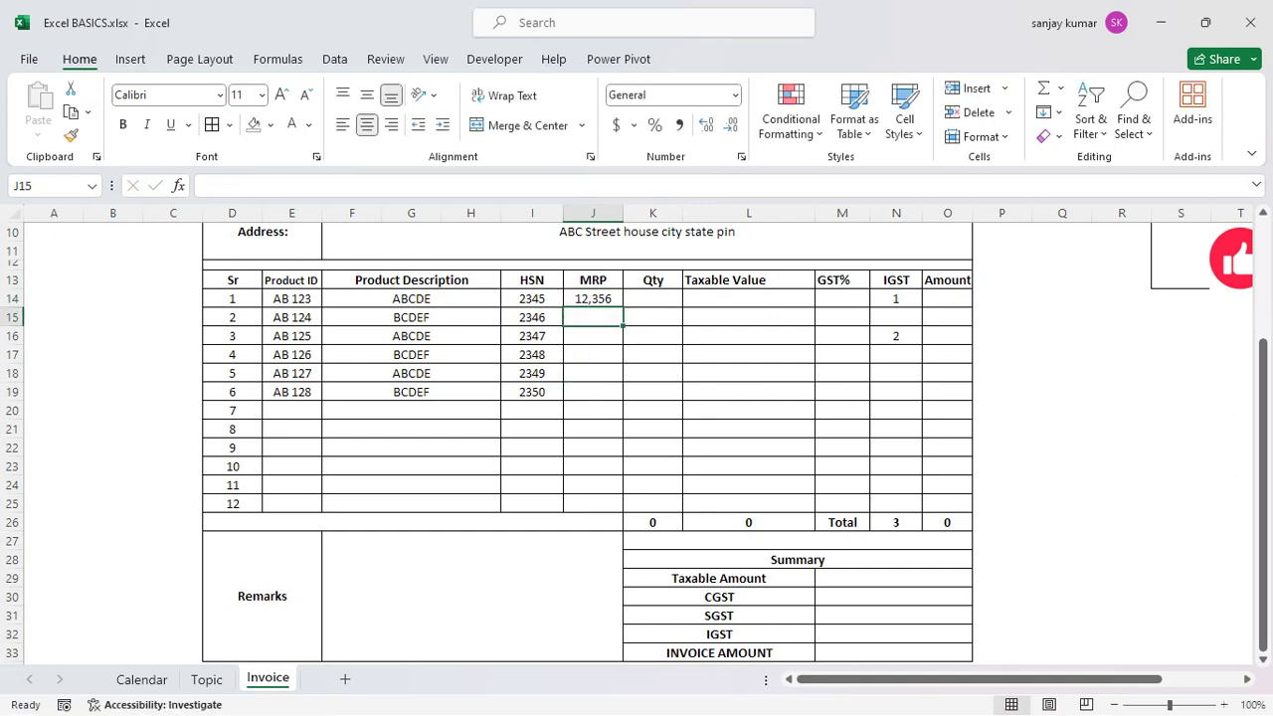
# - Copy the MRP from J14 into J15 and change the copy to 12,357
pyautogui.click(599, 298)
pyautogui.hotkey('ctrl', 'c')
pyautogui.click(592, 317)
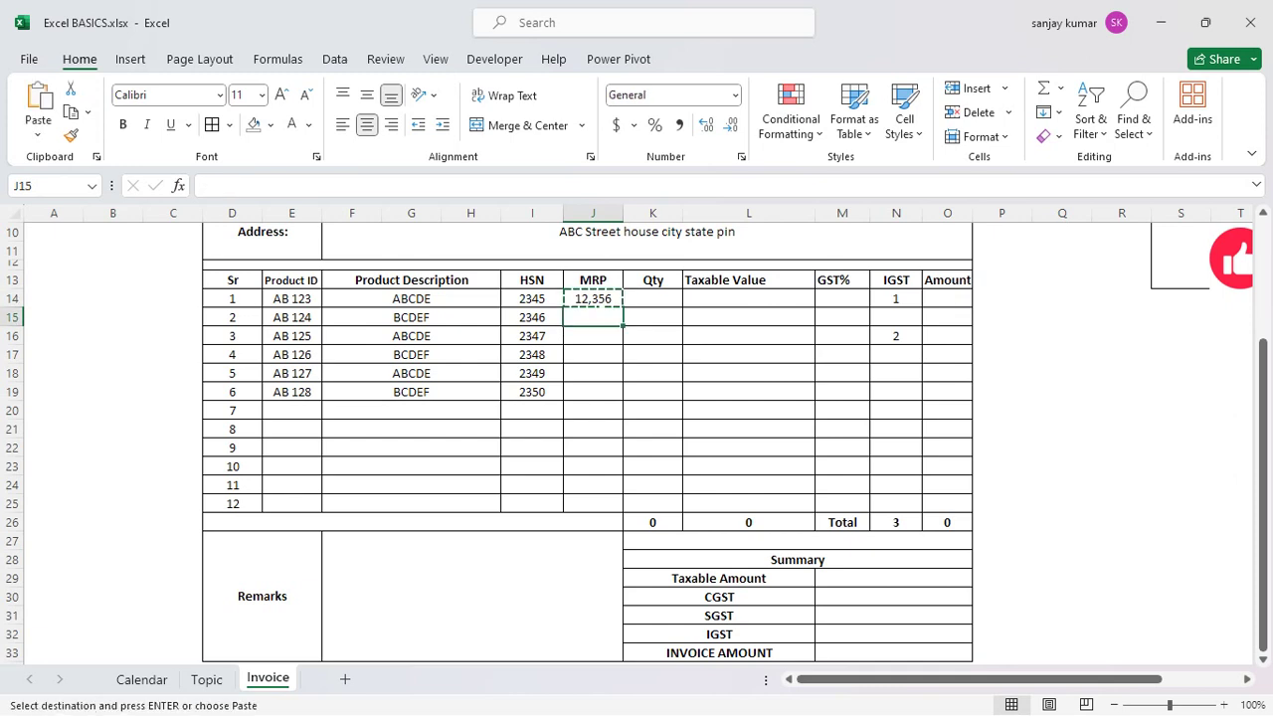
pyautogui.hotkey('ctrl', 'v')
pyautogui.doubleClick(608, 318)
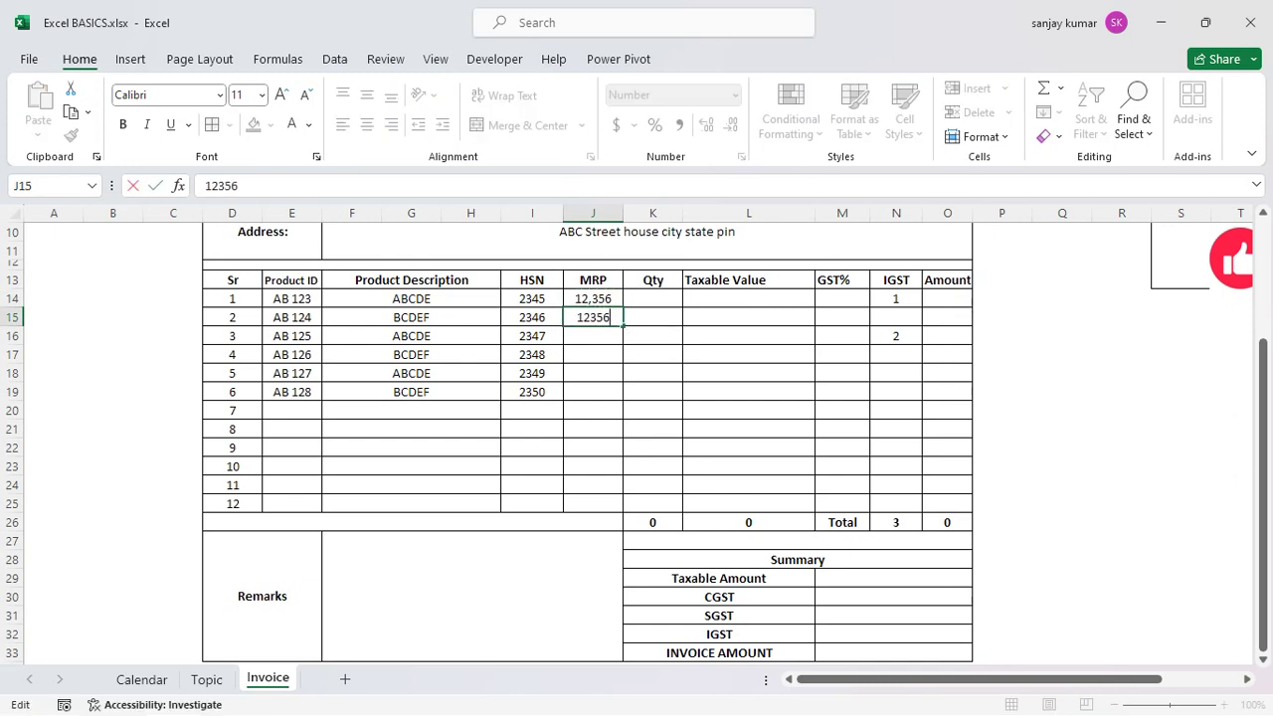
pyautogui.press('BackSpace')
pyautogui.write('7')
pyautogui.click(603, 373)
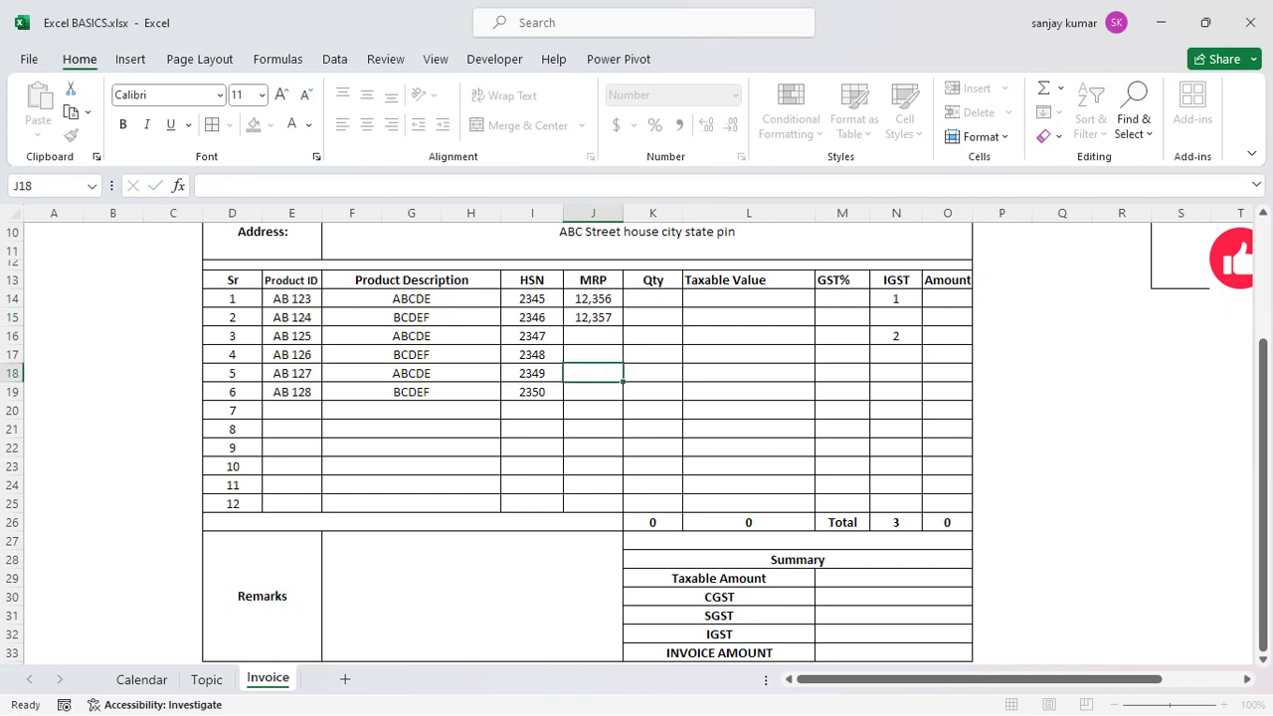
# - Fill the MRP cells J14:J19 with an AutoFill series in columns based on the first two prices
pyautogui.moveTo(599, 298); pyautogui.dragTo(597, 391)
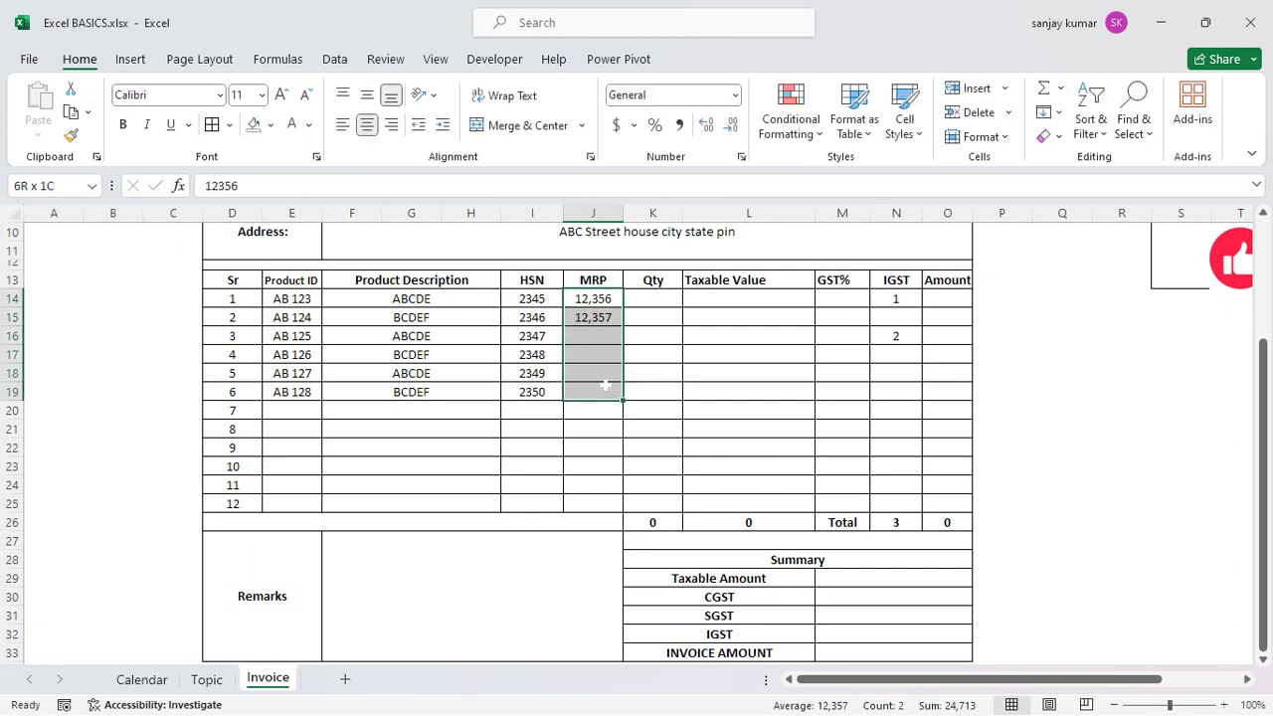
pyautogui.click(1056, 114)
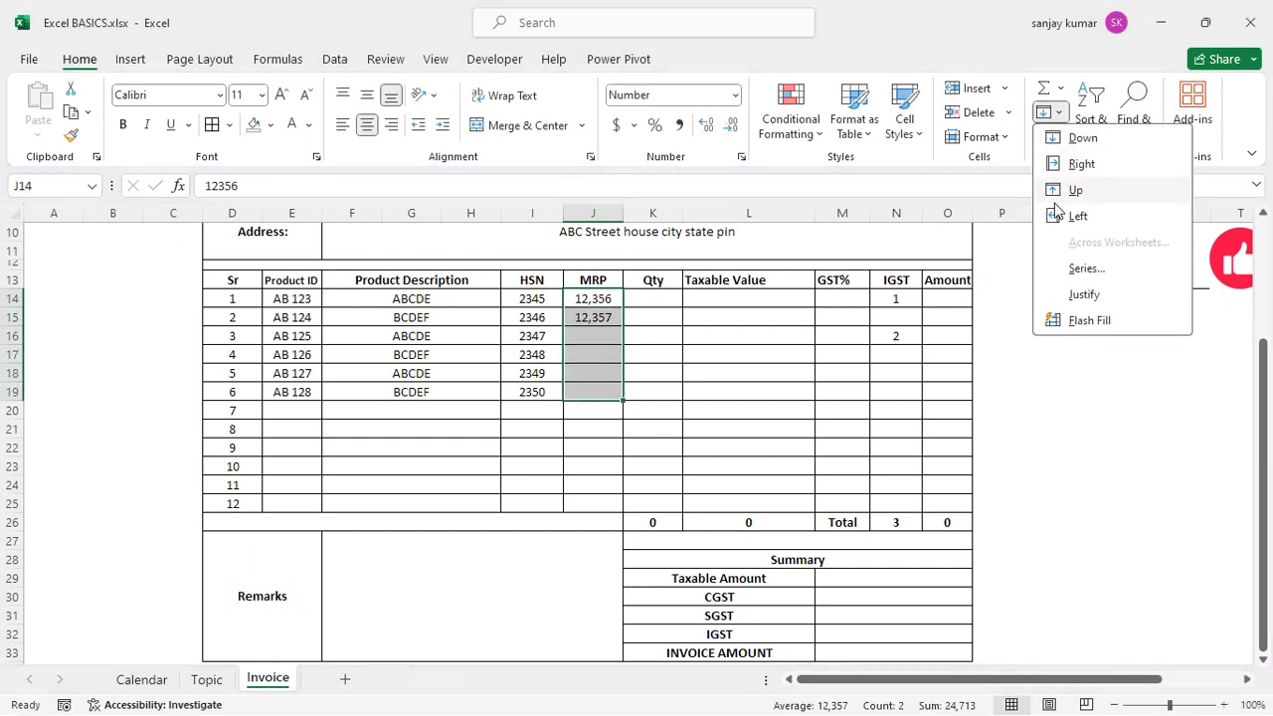
pyautogui.click(1074, 268)
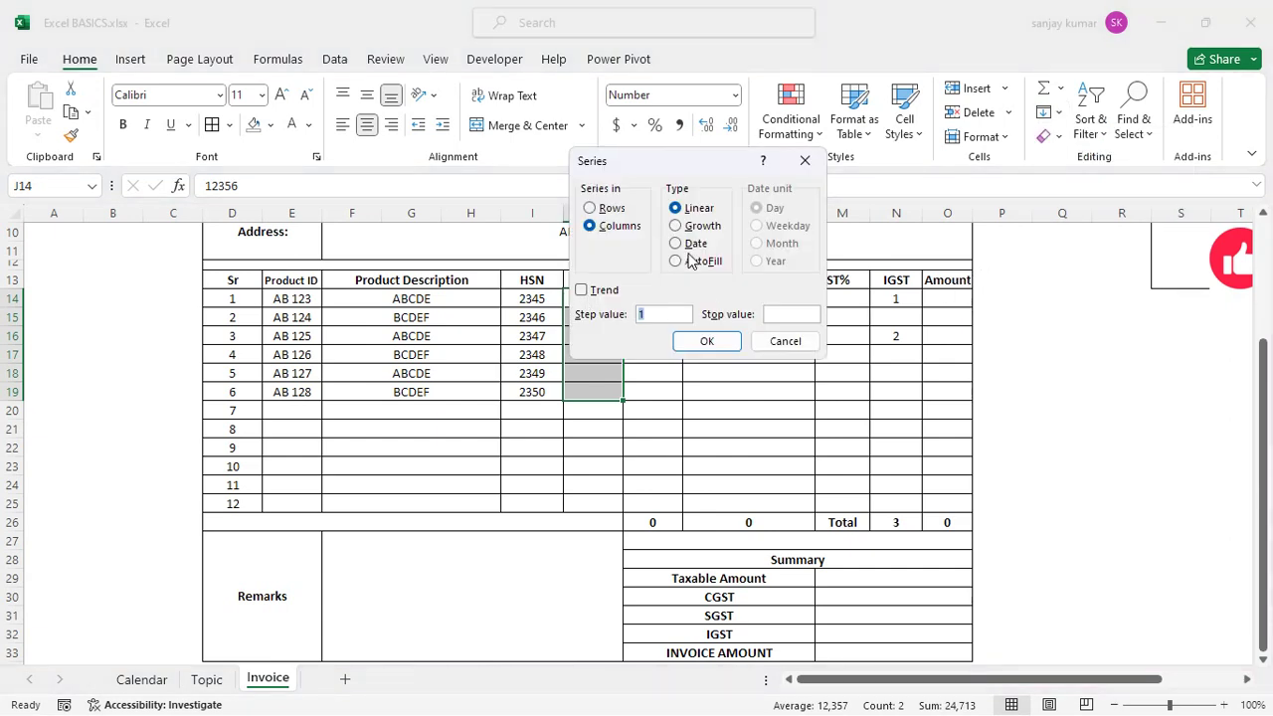
pyautogui.click(680, 264)
pyautogui.moveTo(718, 164); pyautogui.dragTo(927, 141)
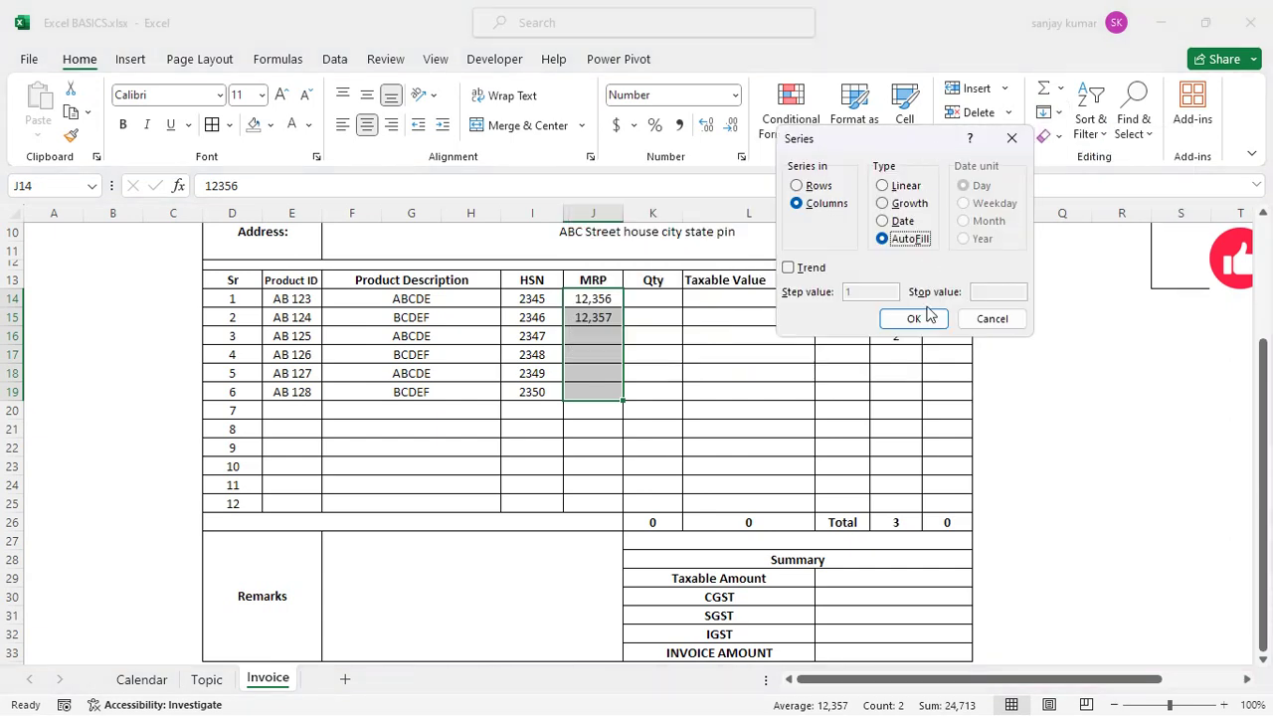
pyautogui.click(924, 316)
pyautogui.moveTo(843, 410); pyautogui.dragTo(835, 394)
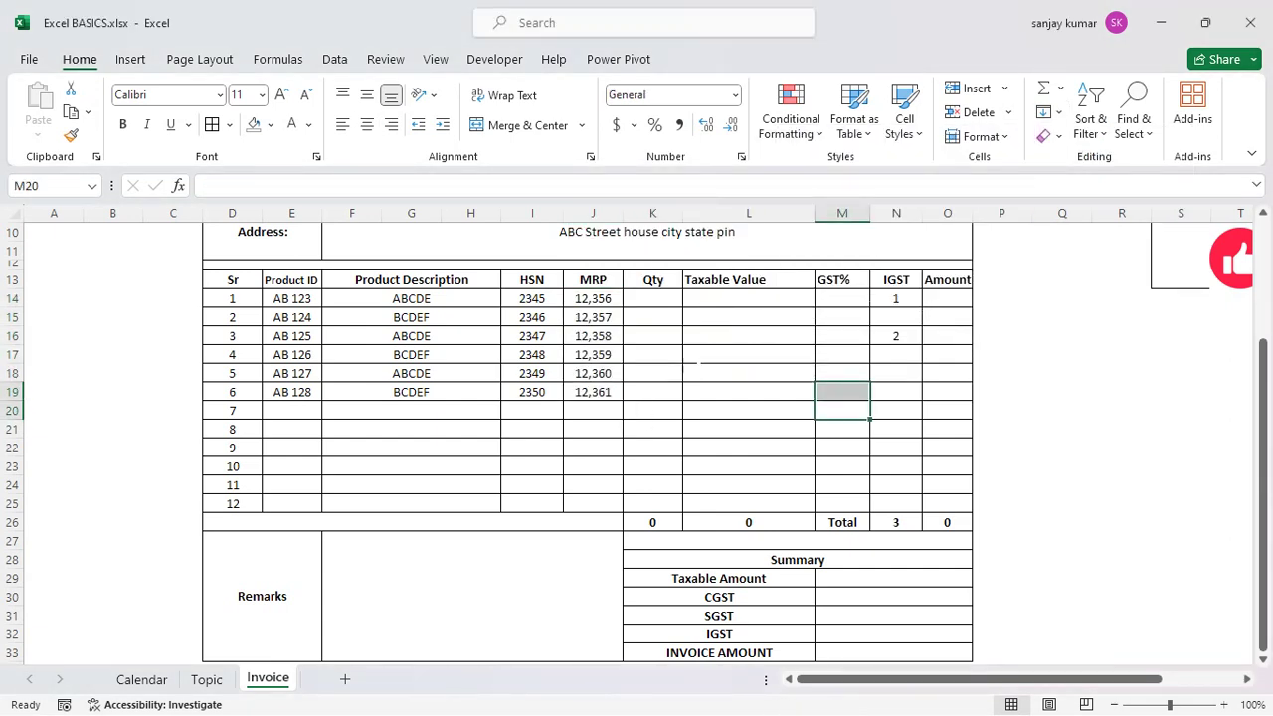
pyautogui.click(594, 282)
pyautogui.moveTo(595, 298); pyautogui.dragTo(597, 392)
pyautogui.click(748, 392)
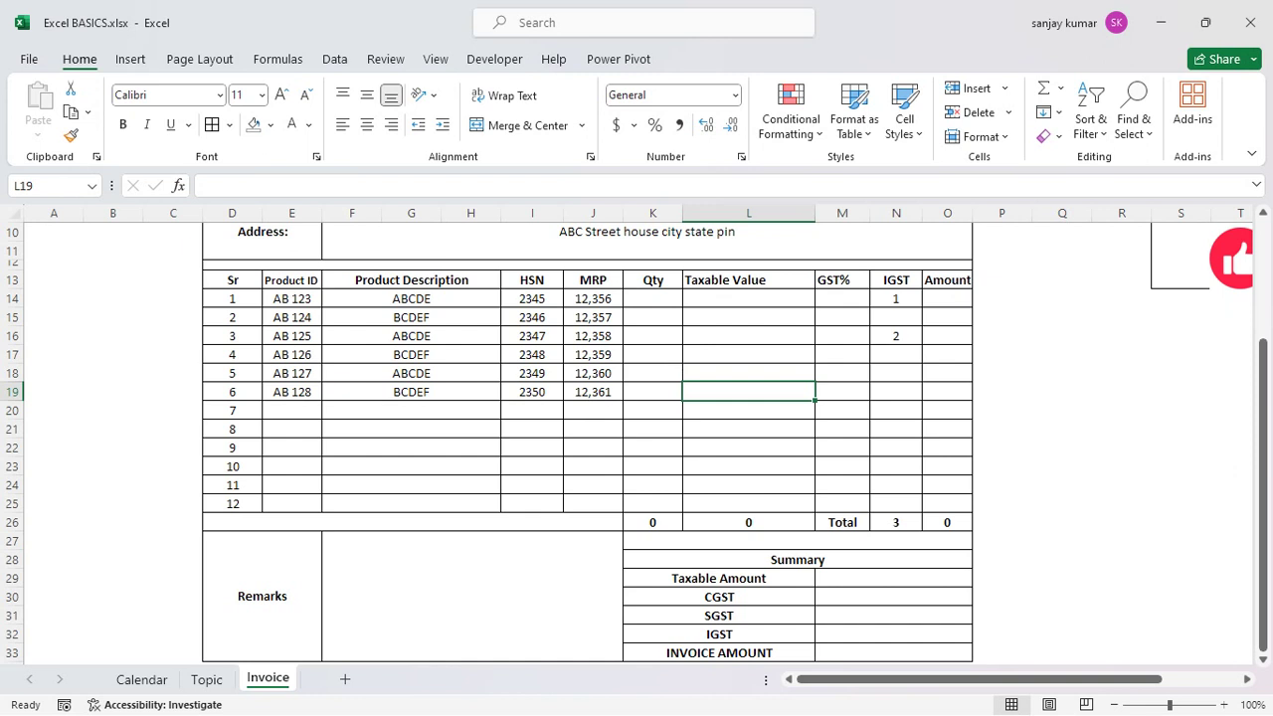
# - Enter quantities 1 and 3 for the first two products in K14 and K15
pyautogui.click(652, 298)
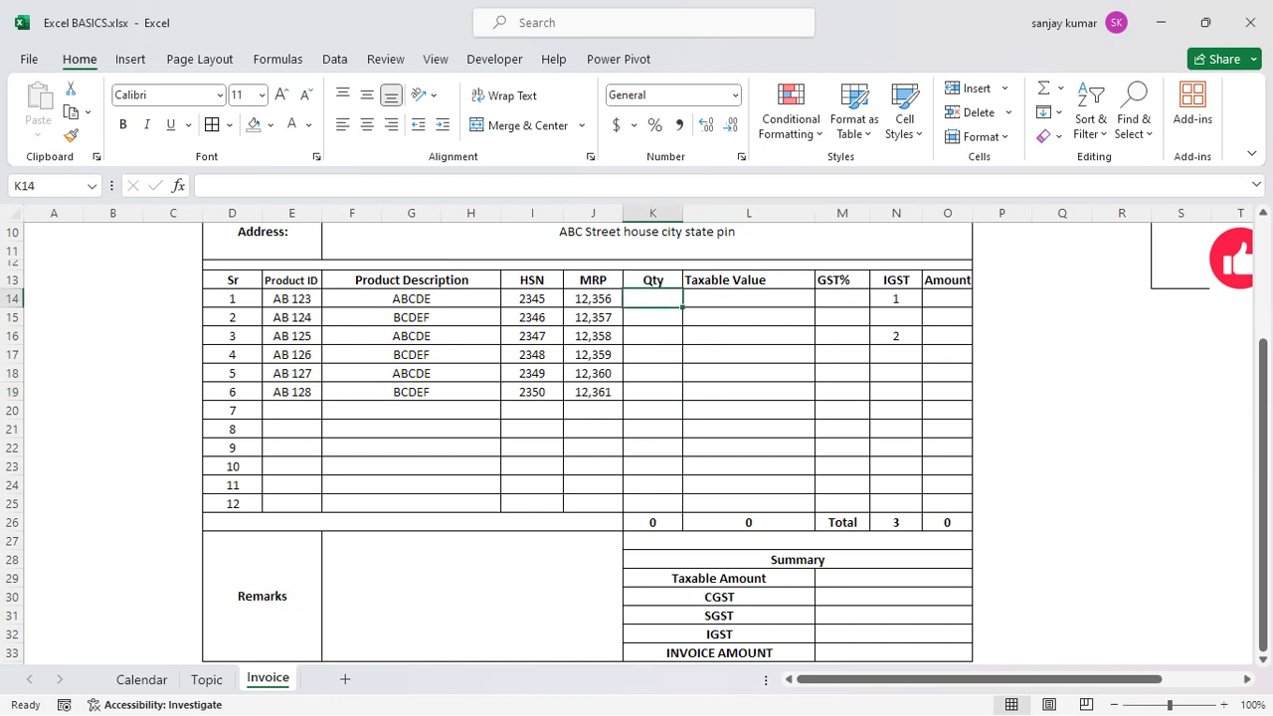
pyautogui.write('1')
pyautogui.press('Return')
pyautogui.write('3')
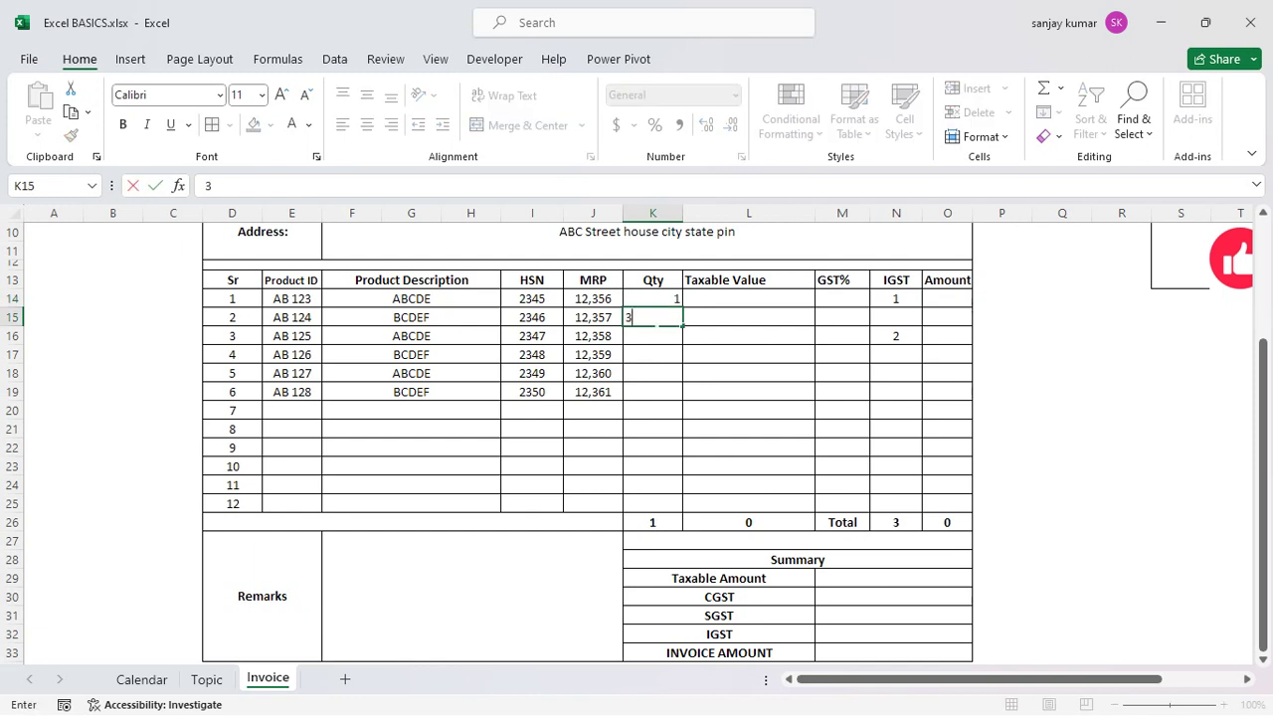
pyautogui.press('Return')
# - Try to apply an AutoFill series in columns to only the two quantity cells K14:K15
pyautogui.moveTo(652, 298); pyautogui.dragTo(652, 317)
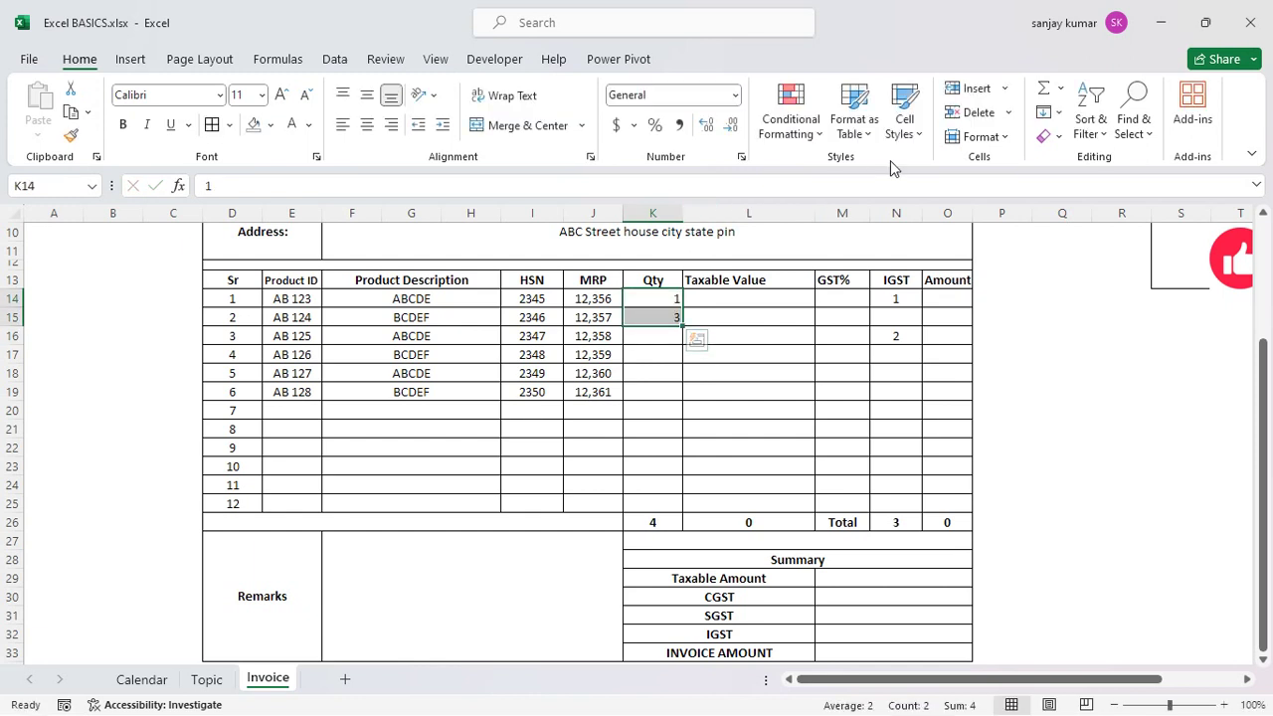
pyautogui.click(1058, 112)
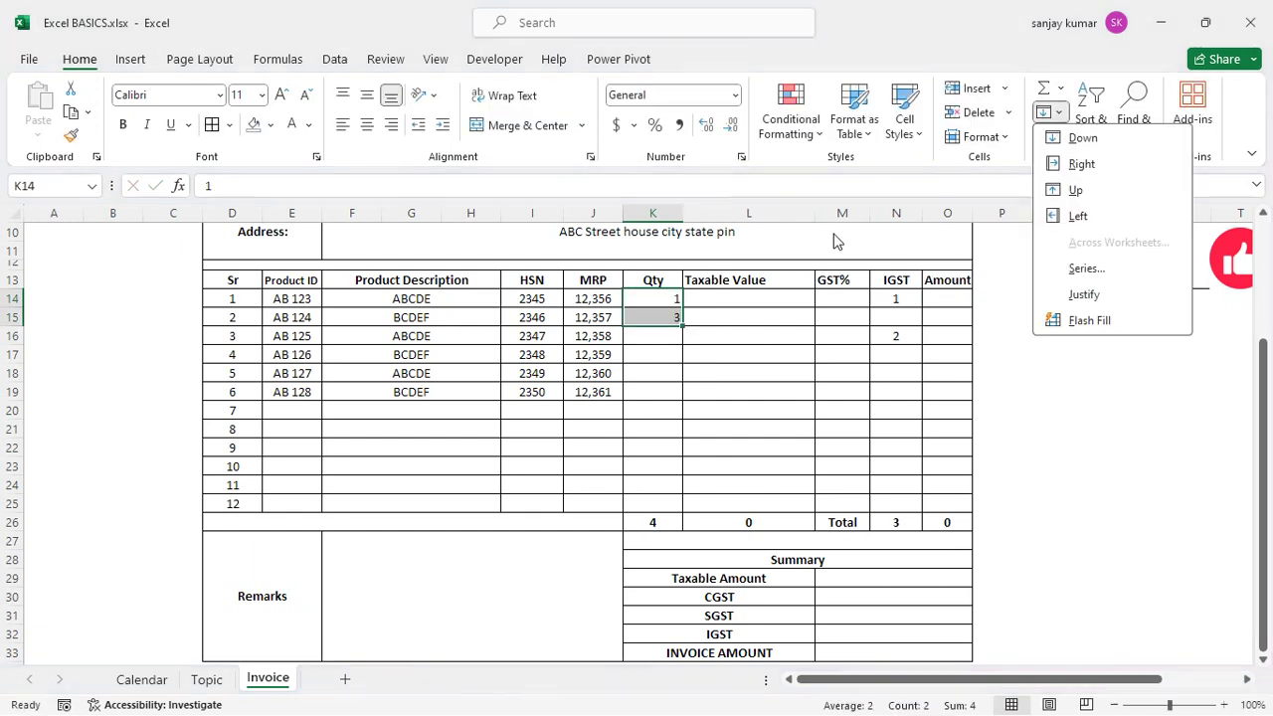
pyautogui.click(1062, 264)
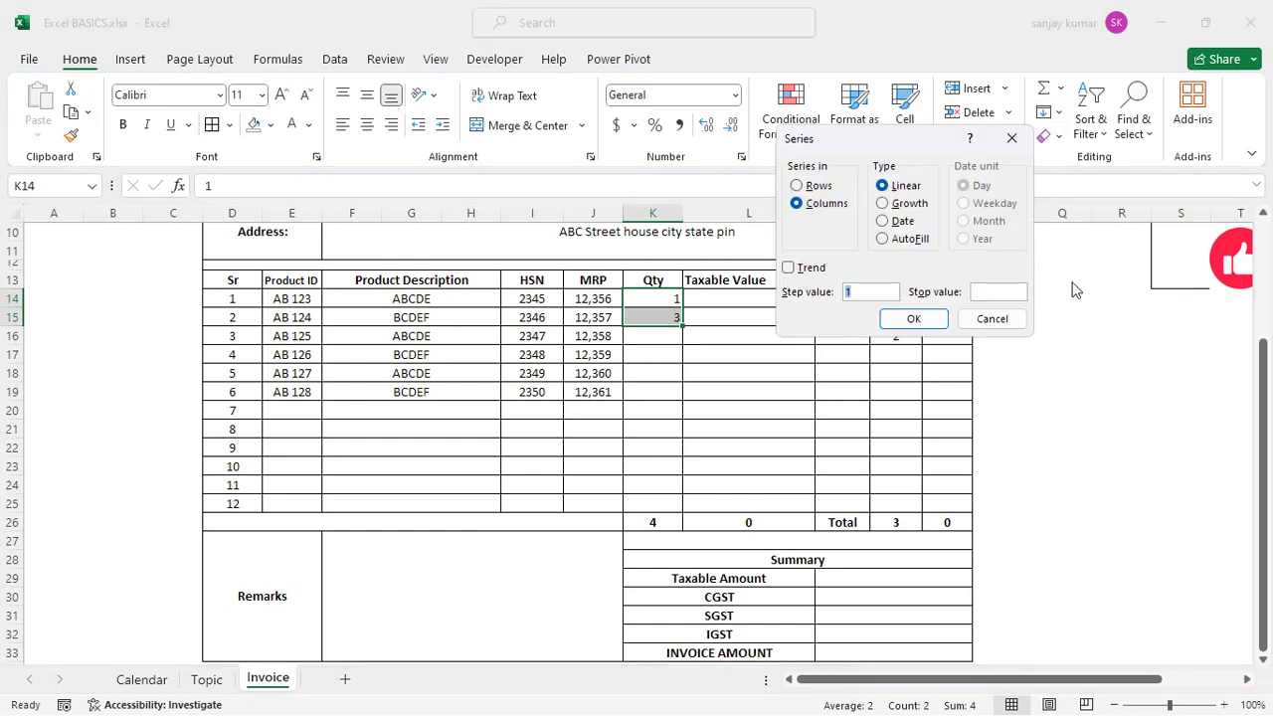
pyautogui.click(888, 238)
pyautogui.click(912, 318)
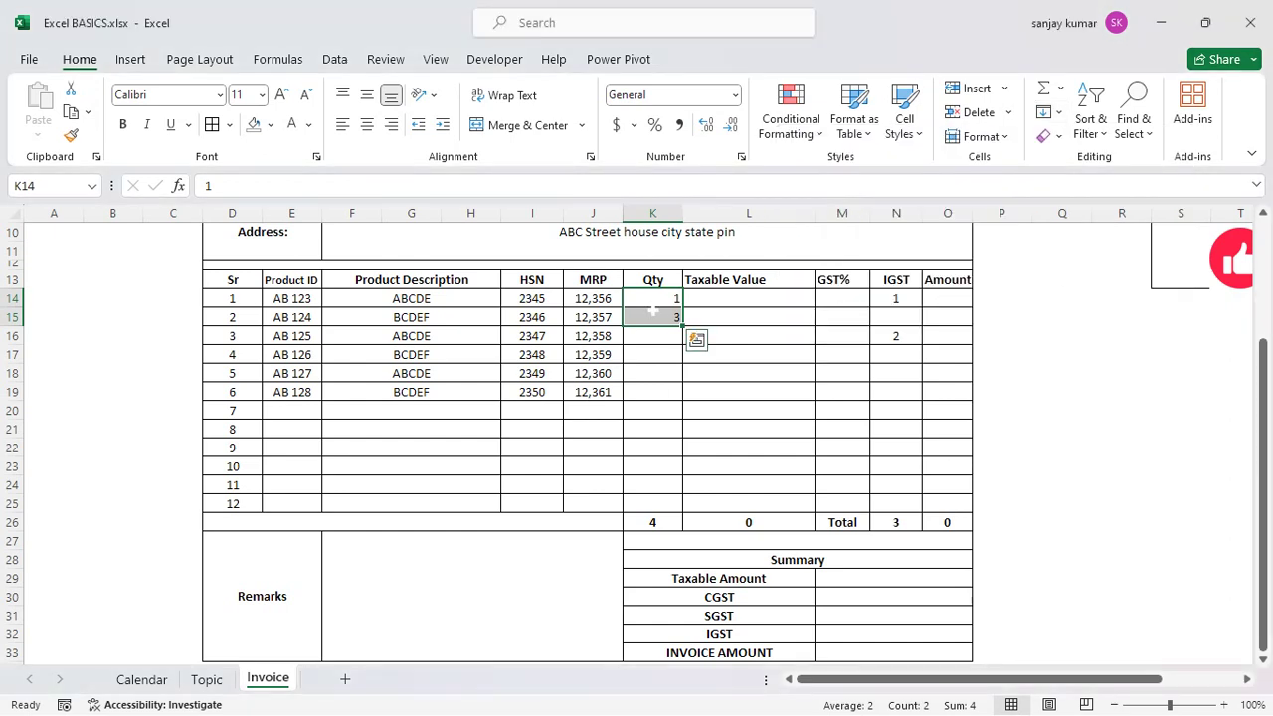
# - Fill the quantities K14:K19 with a linear series in columns using step value 2, and centre them horizontally
pyautogui.moveTo(652, 299); pyautogui.dragTo(663, 394)
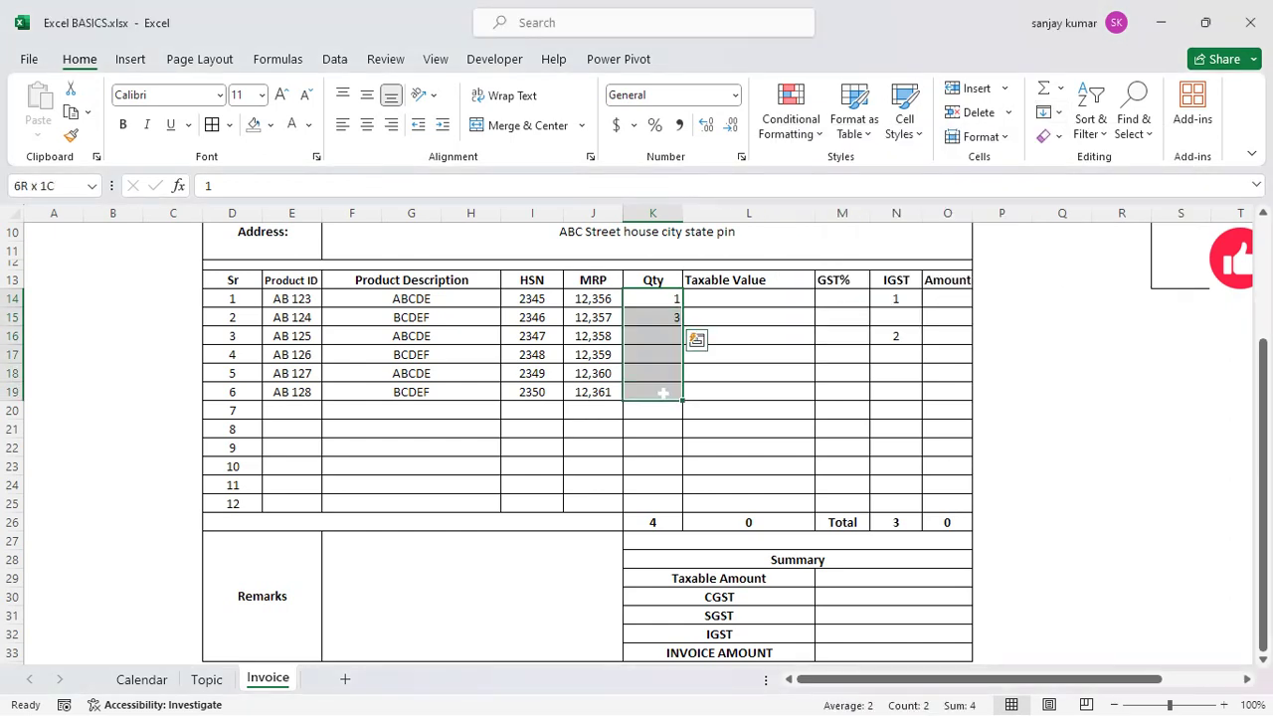
pyautogui.click(1050, 112)
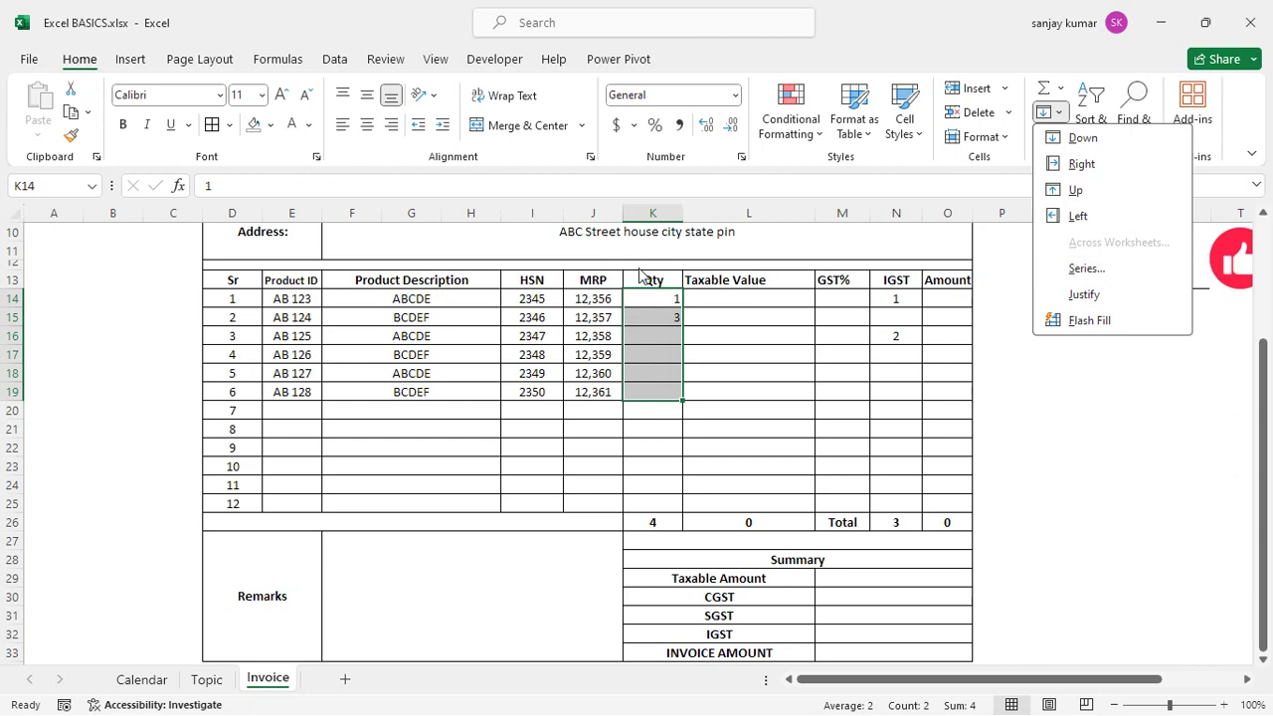
pyautogui.click(1086, 268)
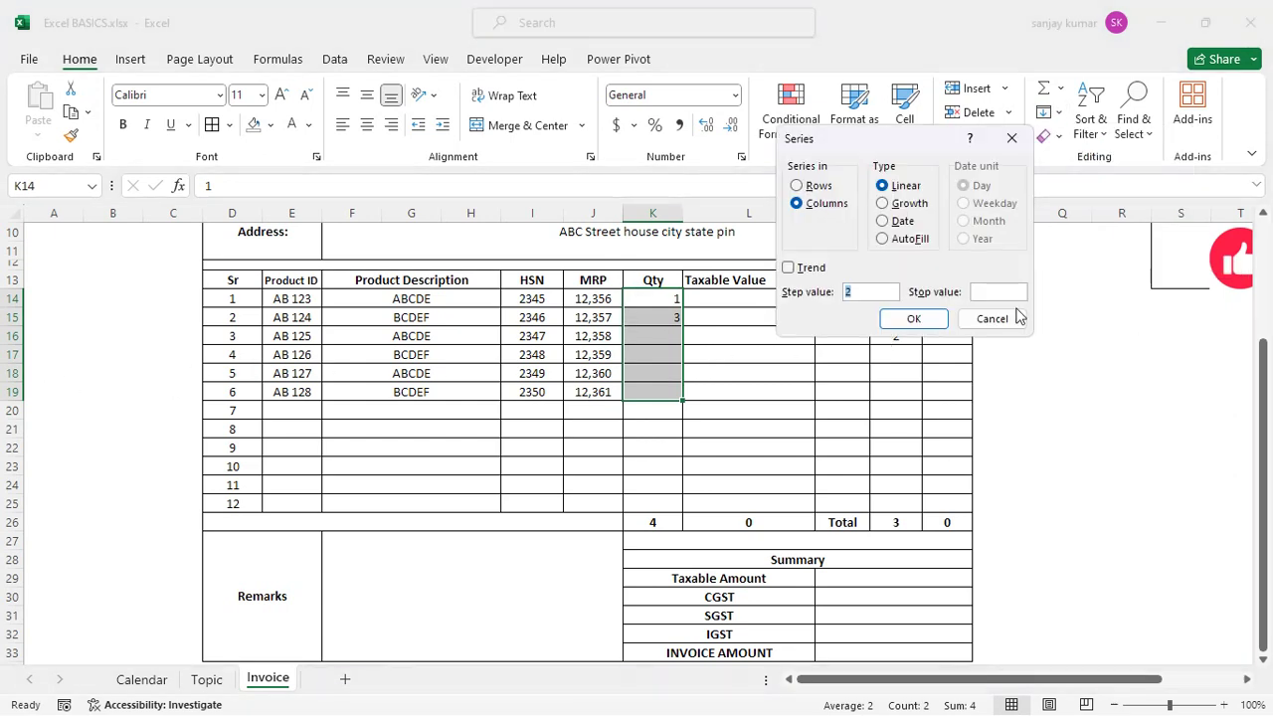
pyautogui.click(913, 318)
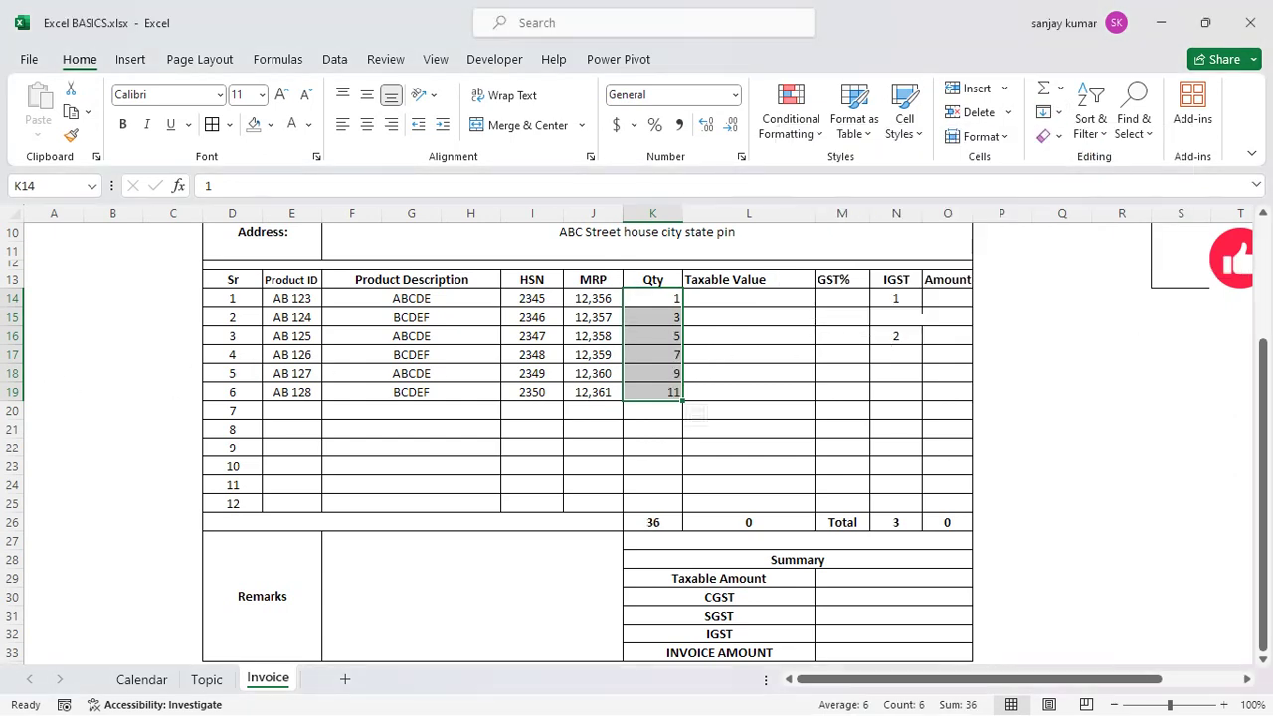
pyautogui.click(367, 125)
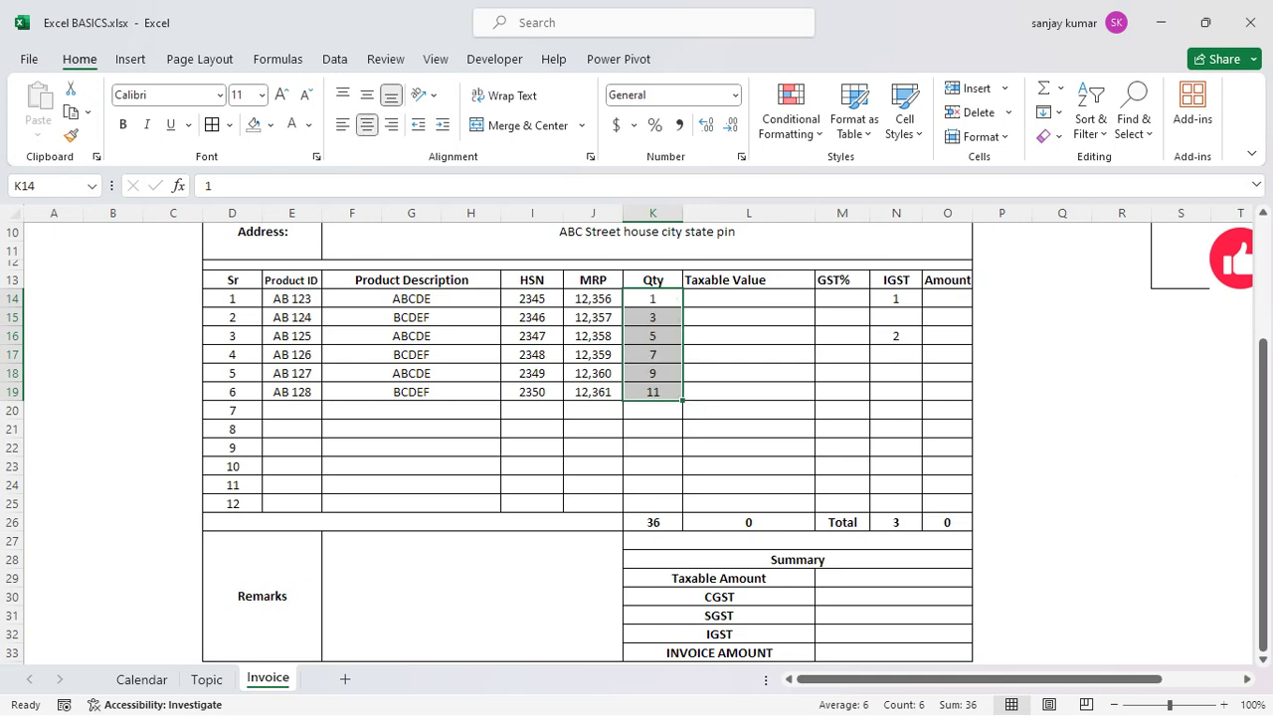
# - Enter the formula =J14*M14/100 as the first product's taxable value in L14
pyautogui.click(775, 313)
pyautogui.click(767, 297)
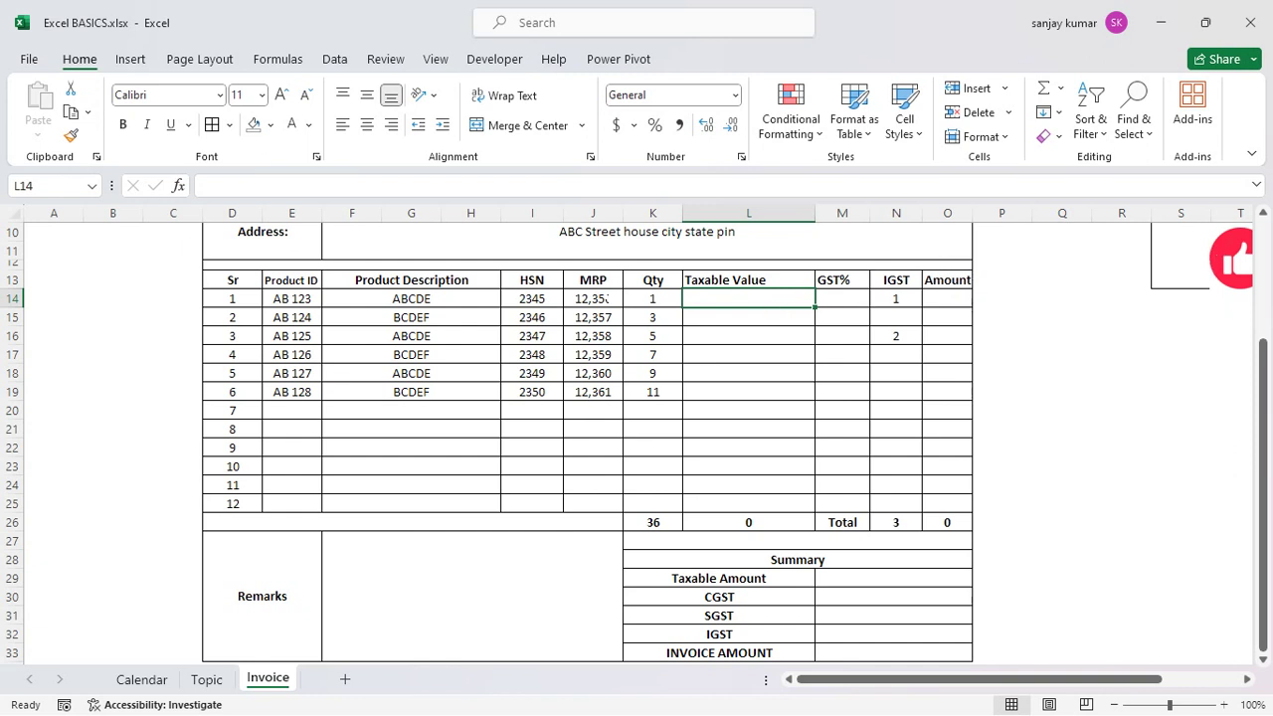
pyautogui.click(609, 300)
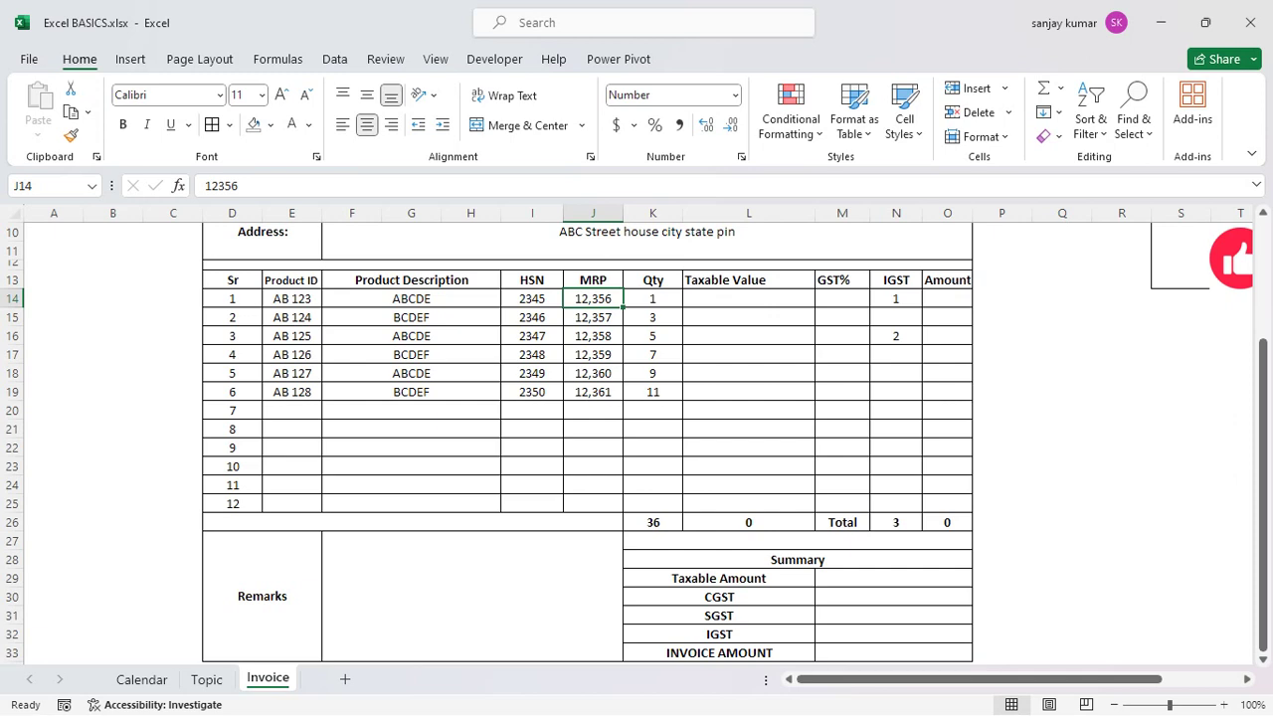
pyautogui.click(734, 299)
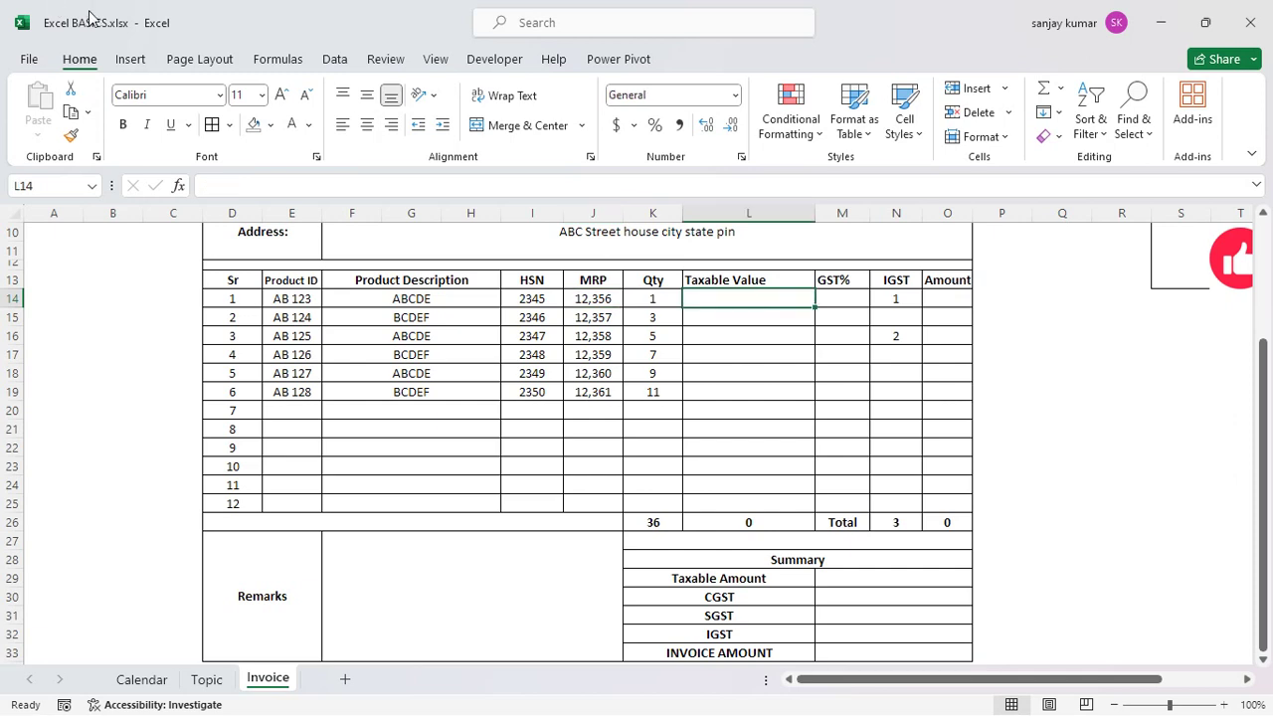
pyautogui.write('=')
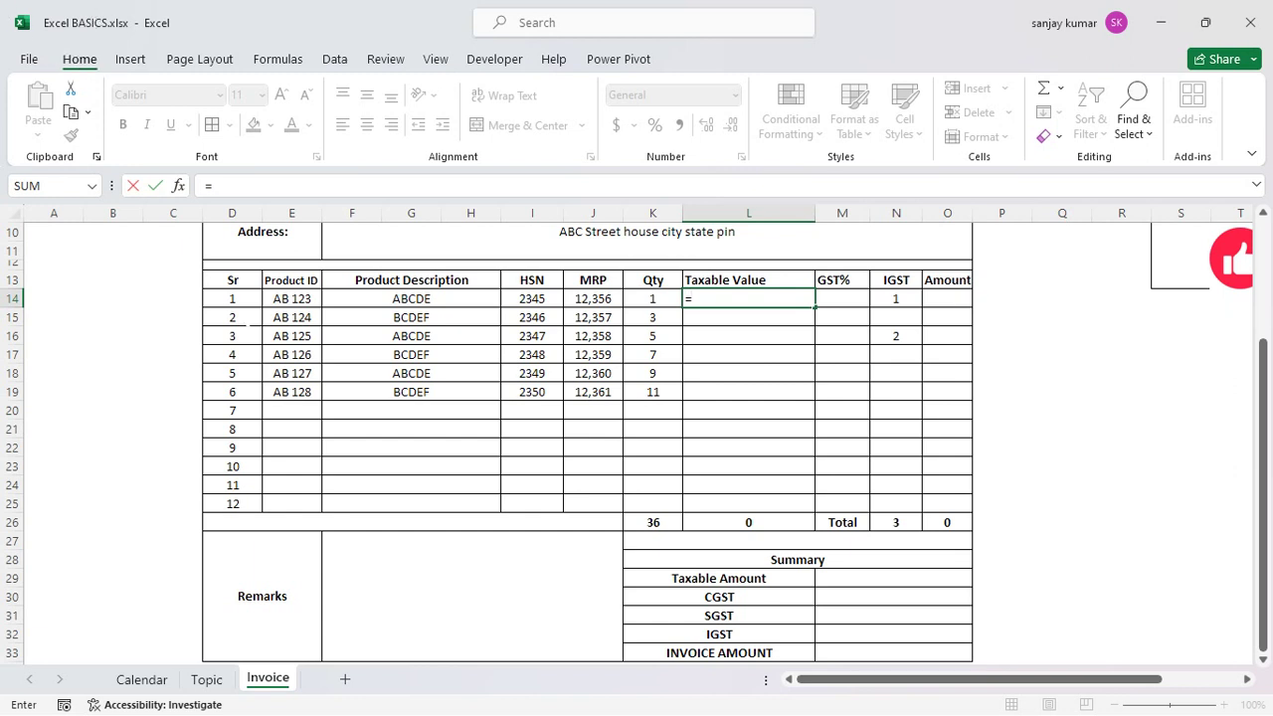
pyautogui.click(579, 299)
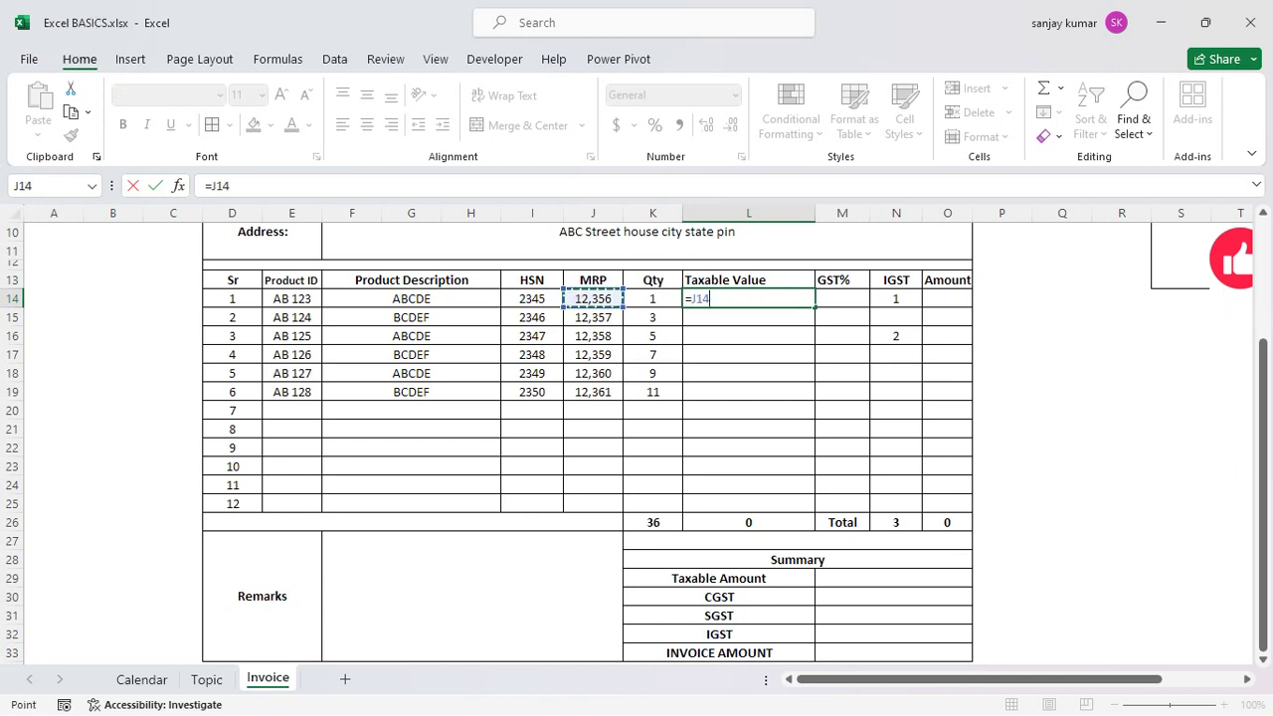
pyautogui.write('*')
pyautogui.press('Right')
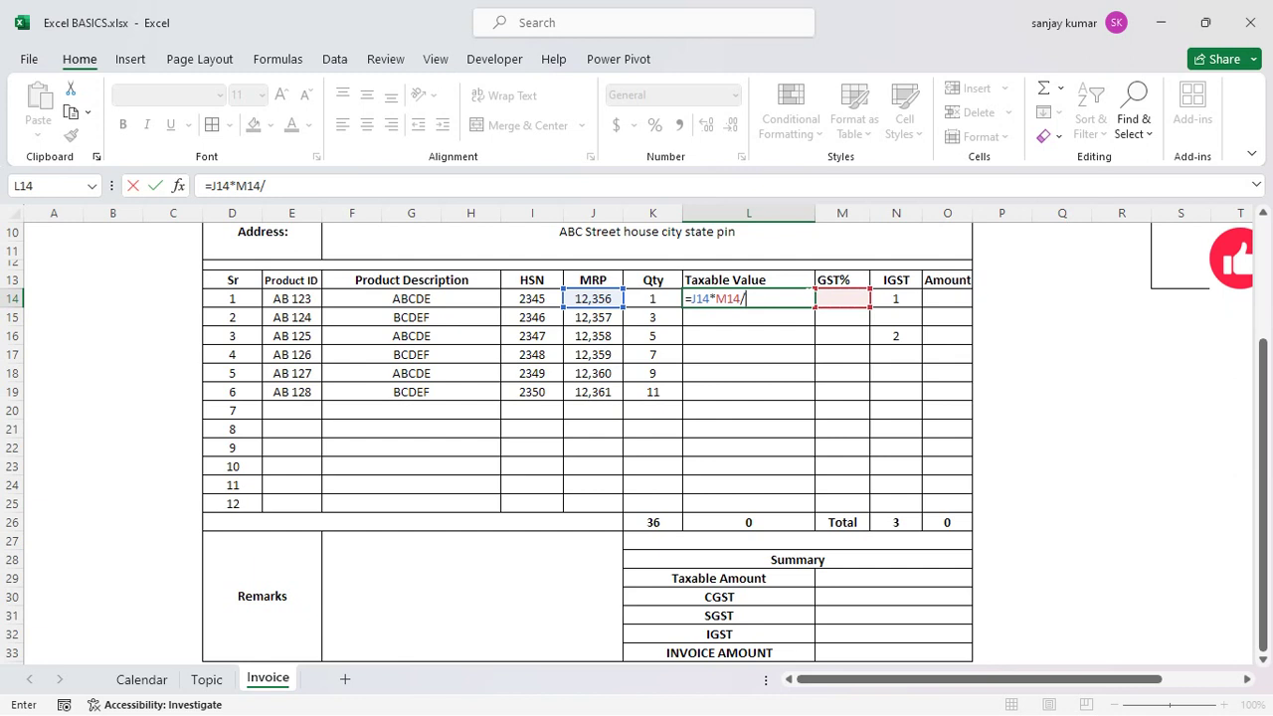
pyautogui.write('/100')
pyautogui.press('Return')
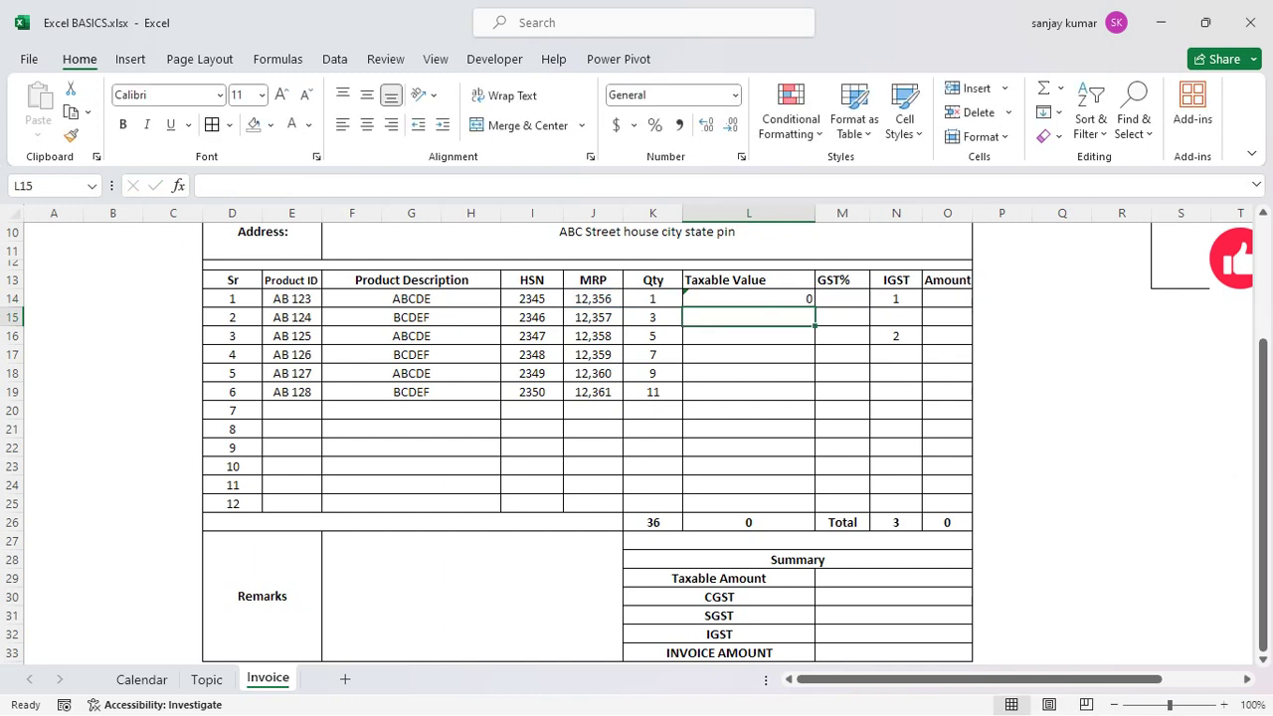
# - Enter 18 as the first product's GST% in M14 and centre the taxable value in L14
pyautogui.press('Up')
pyautogui.click(845, 298)
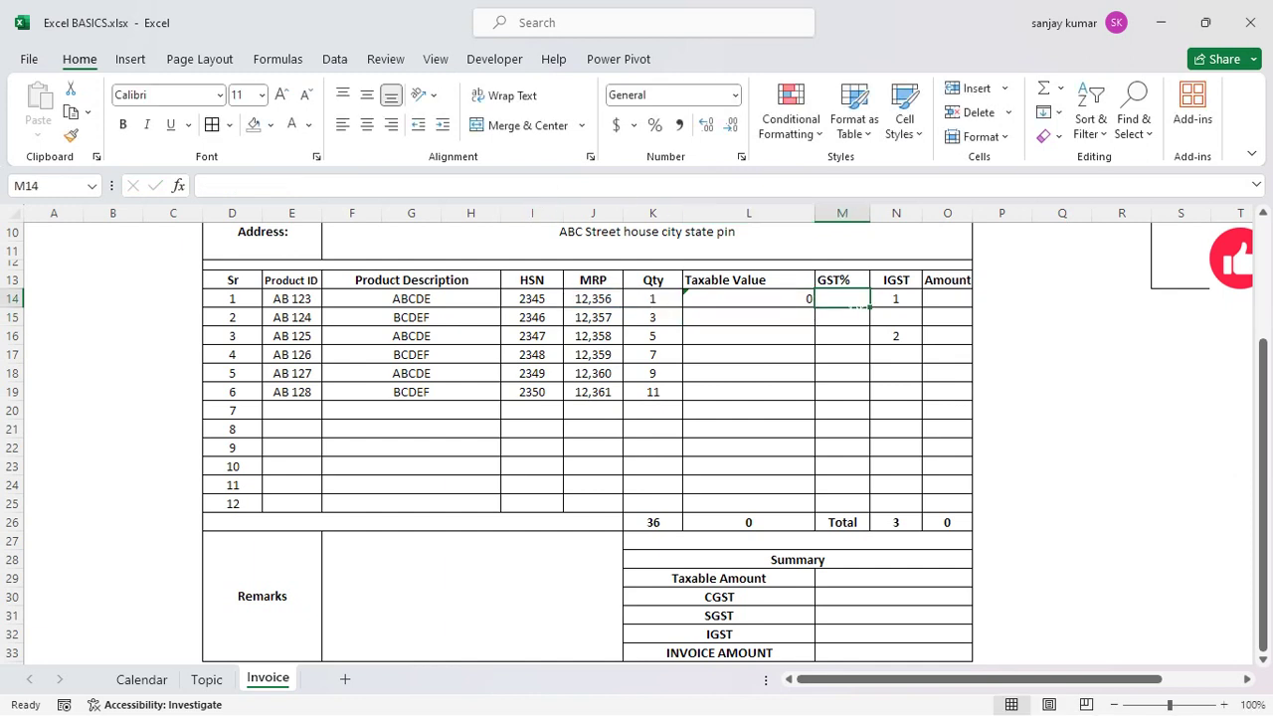
pyautogui.write('18')
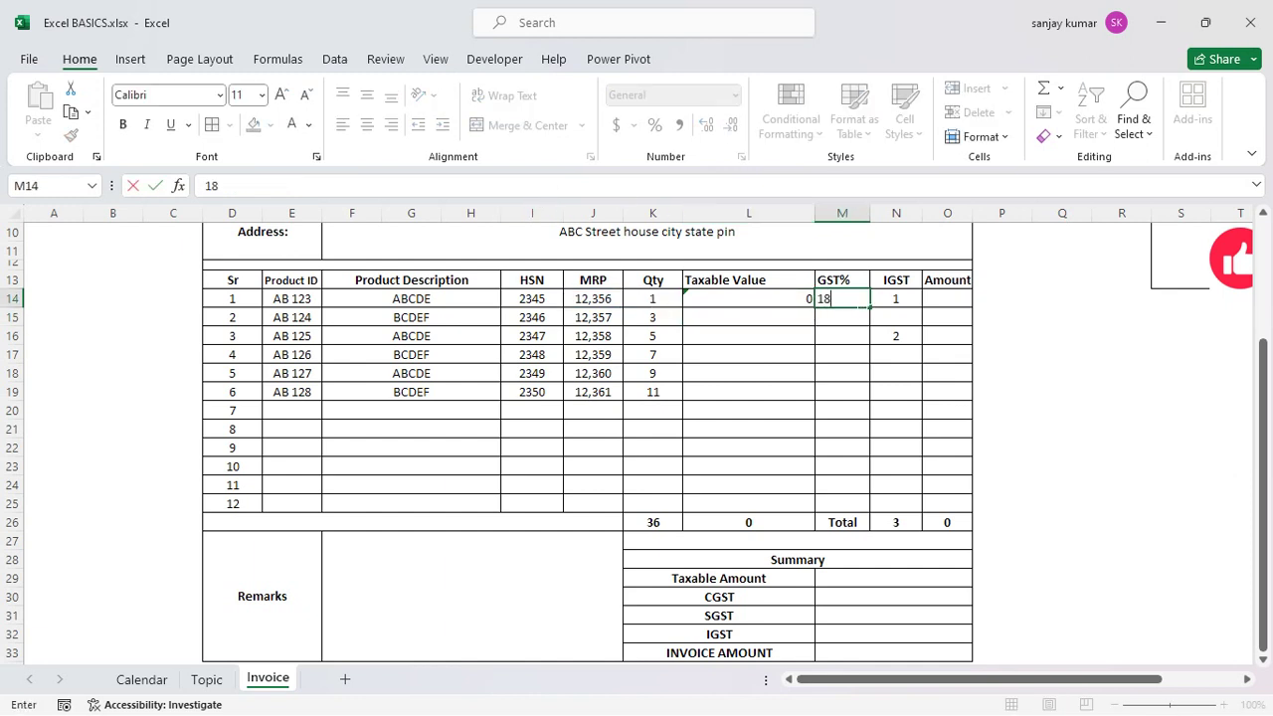
pyautogui.press('Return')
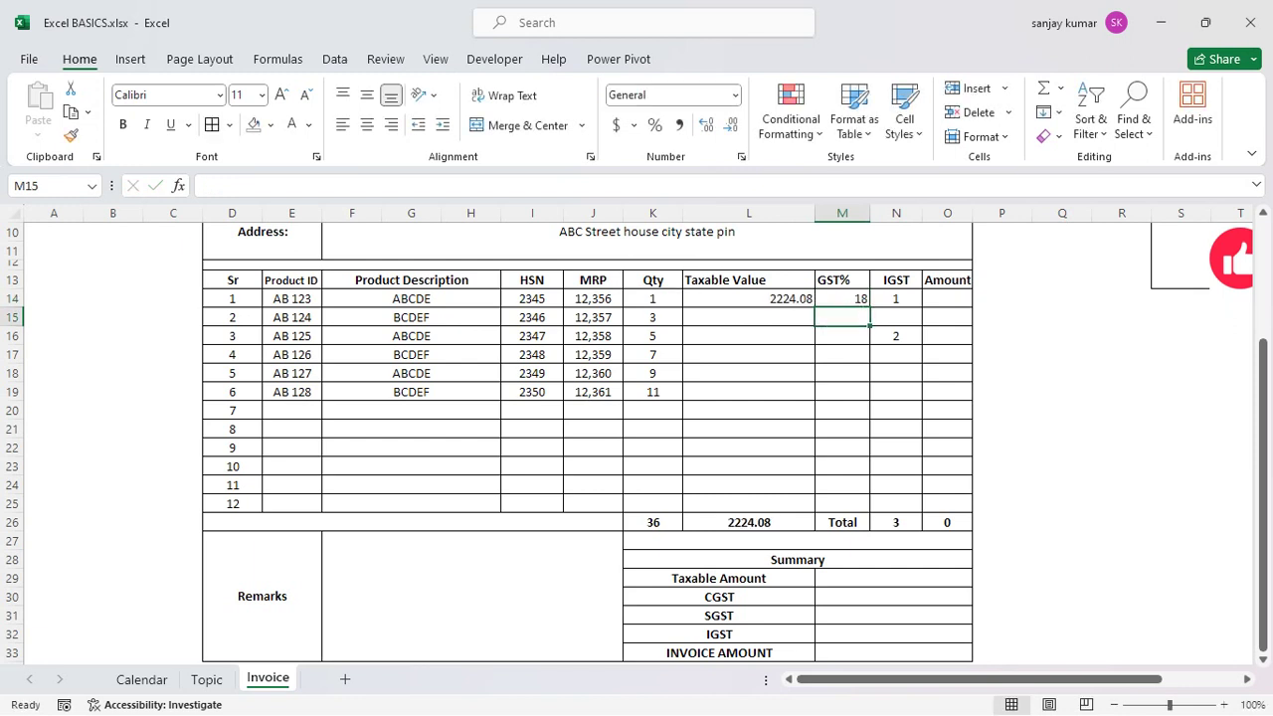
pyautogui.click(749, 298)
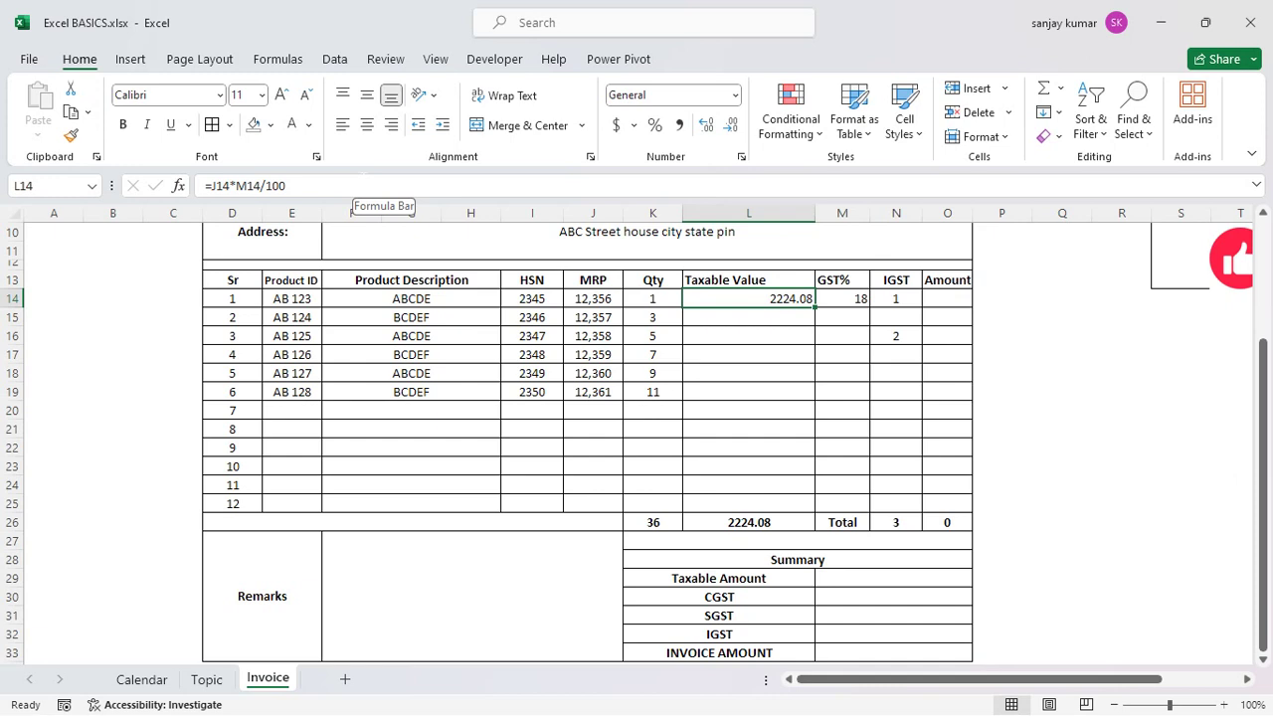
pyautogui.click(367, 125)
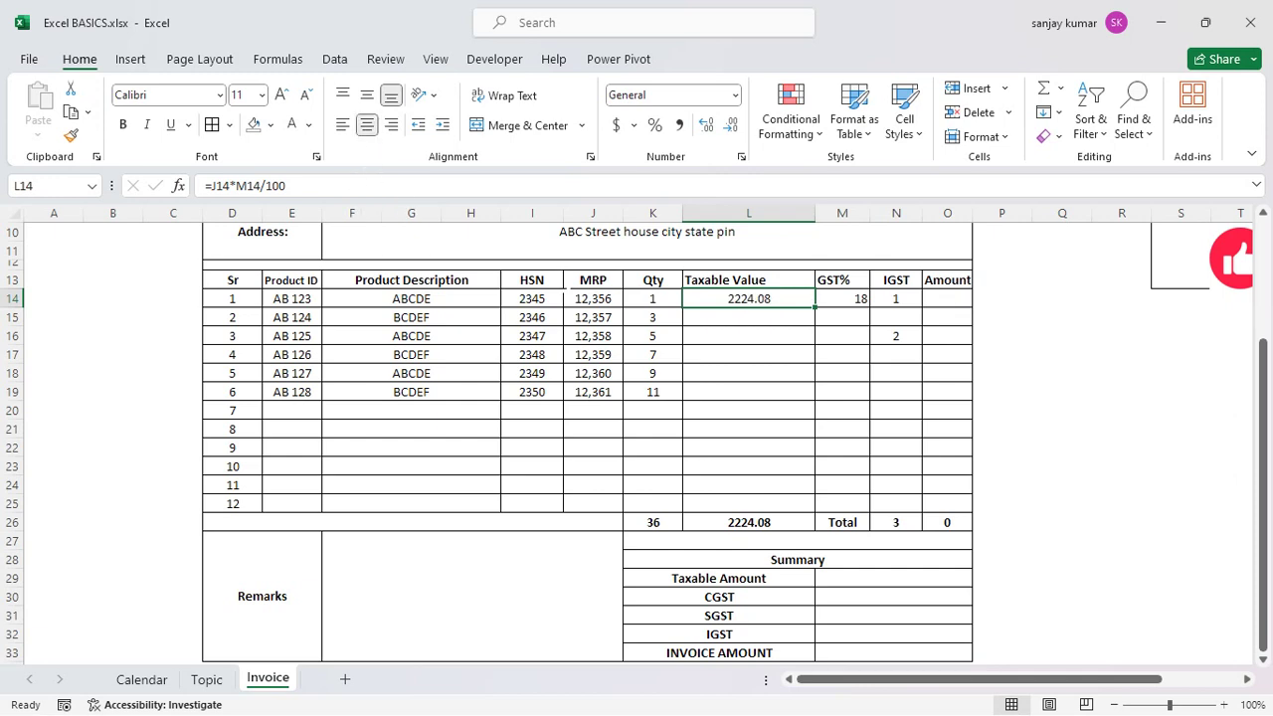
# - Enter GST% rates of 12 in M15 and 5 in M16 for the second and third products
pyautogui.click(842, 299)
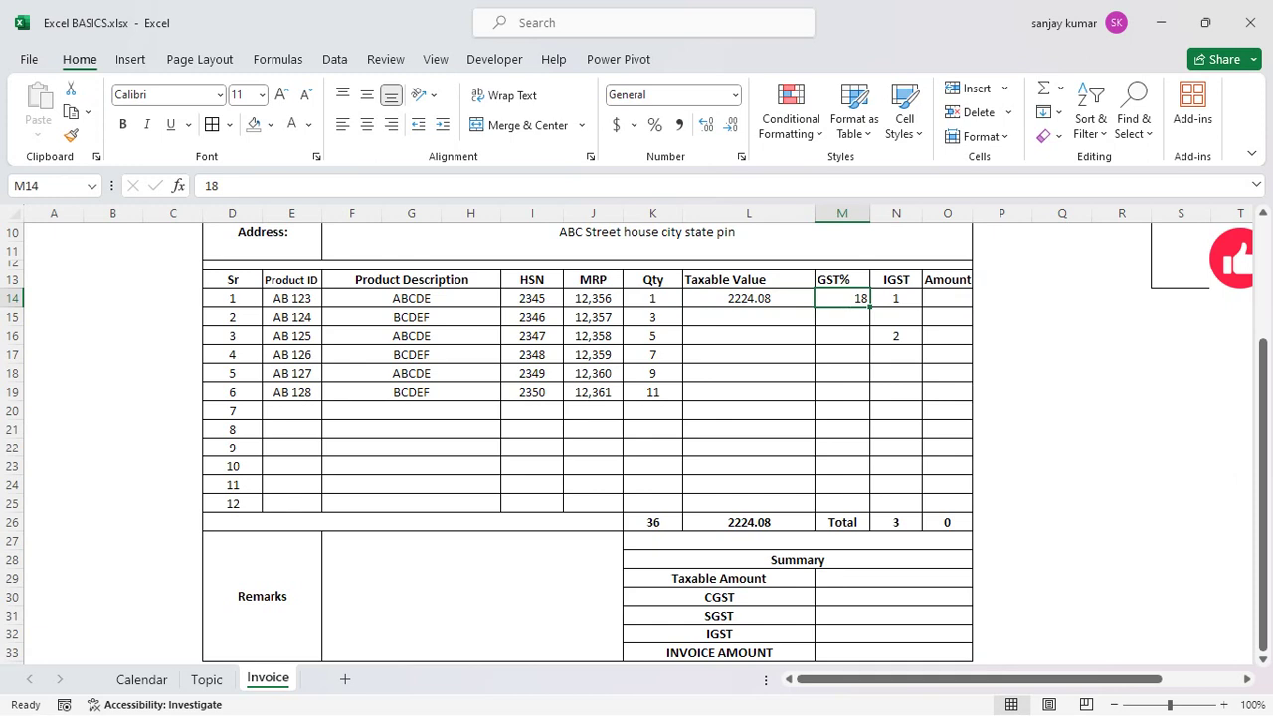
pyautogui.click(842, 317)
pyautogui.write('12')
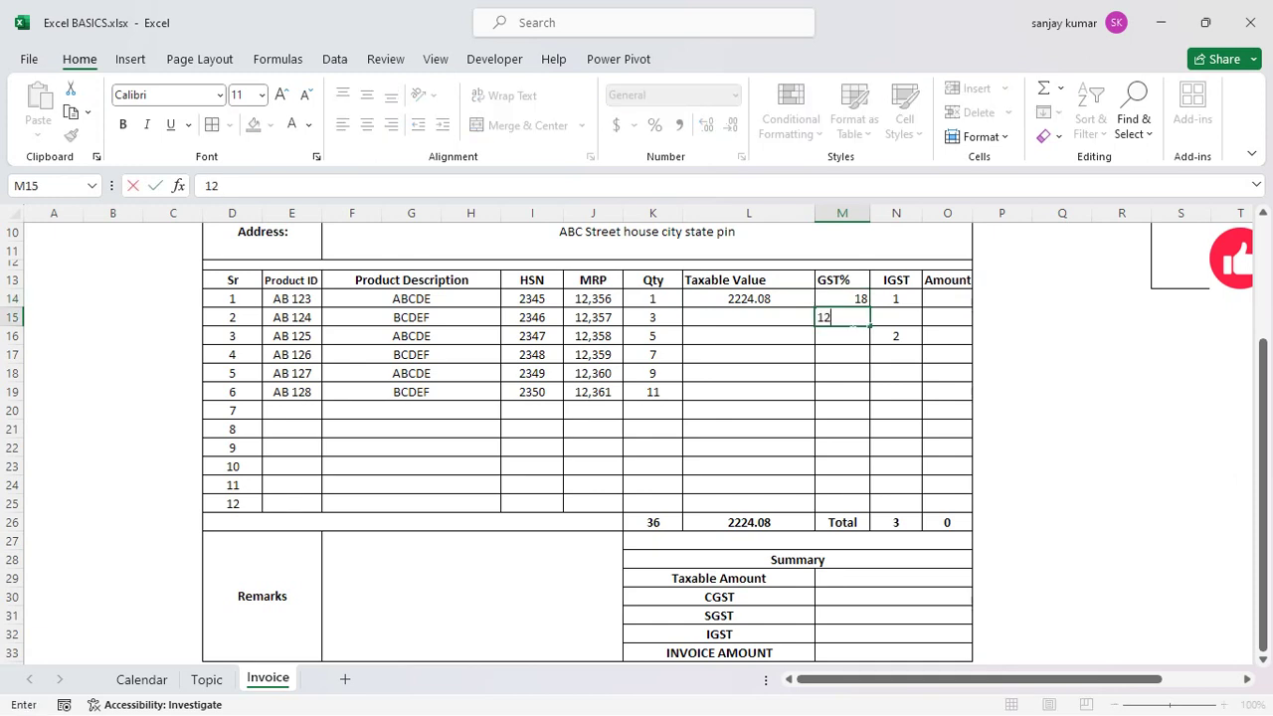
pyautogui.press('Return')
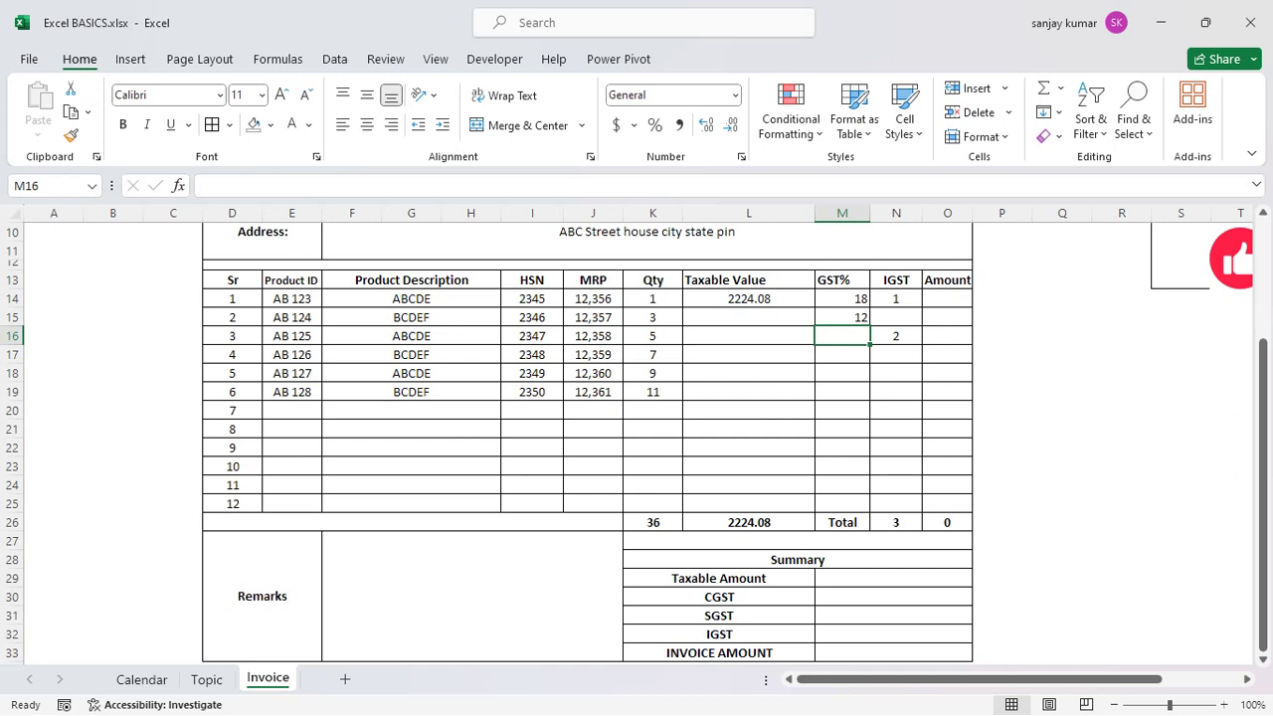
pyautogui.click(842, 355)
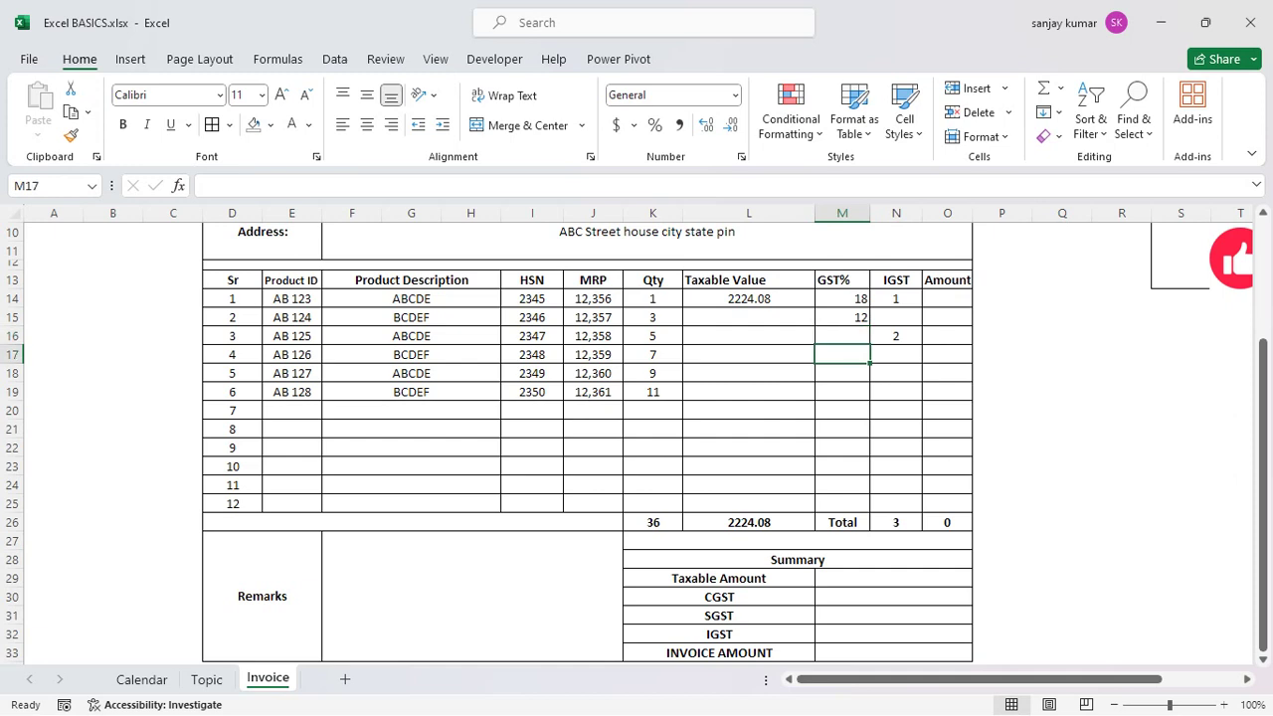
pyautogui.click(842, 336)
pyautogui.write('5')
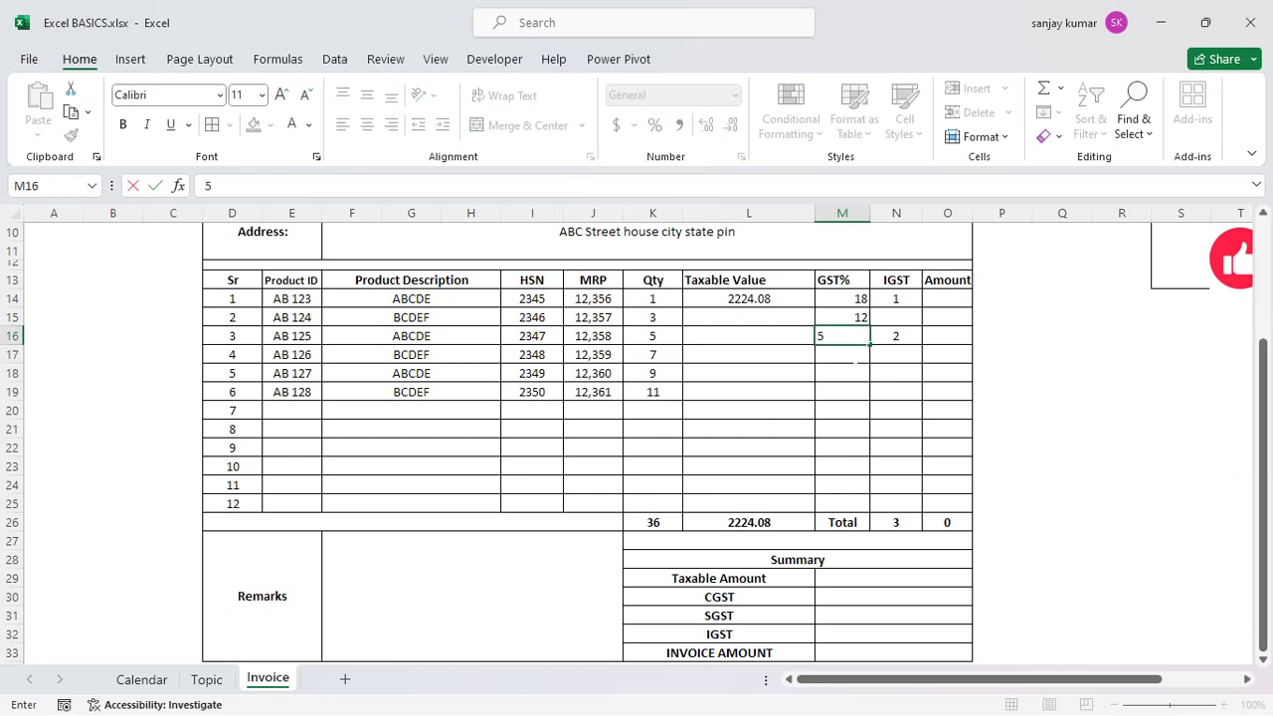
pyautogui.press('Return')
# - Copy the three GST% rates in M14:M16 into M17:M19
pyautogui.moveTo(842, 299); pyautogui.dragTo(842, 336)
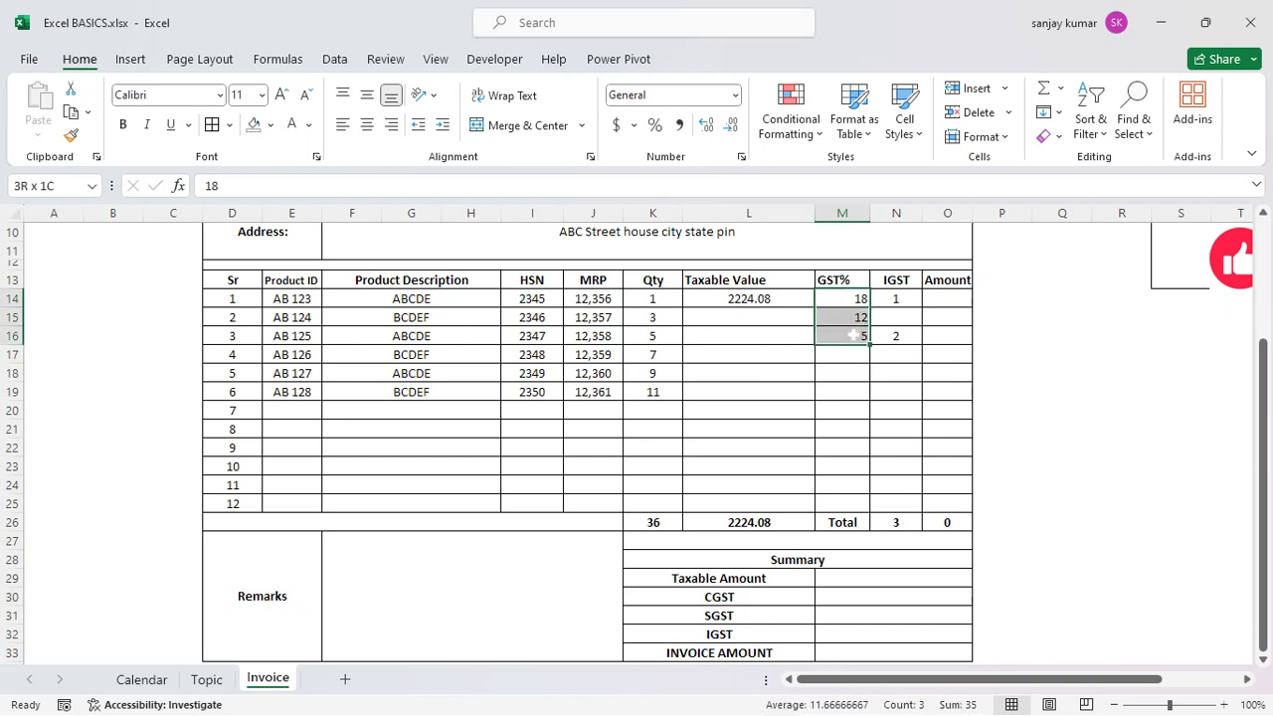
pyautogui.hotkey('ctrl', 'c')
pyautogui.click(842, 355)
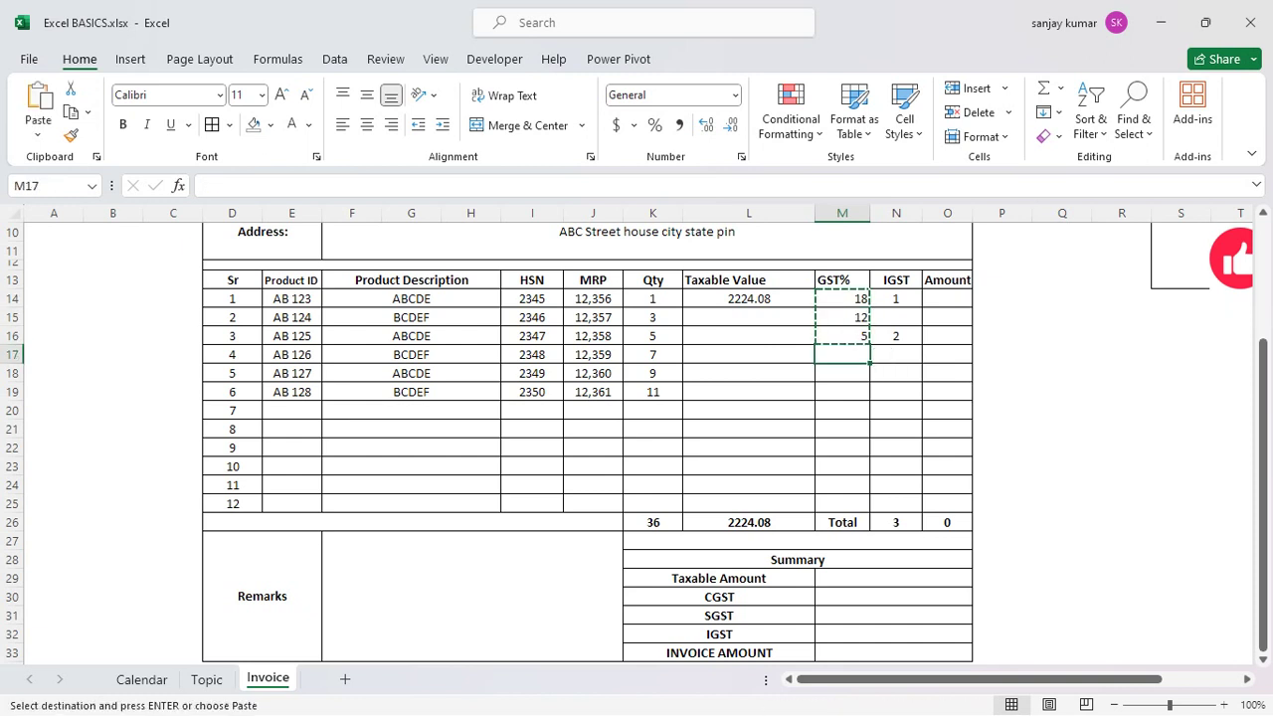
pyautogui.hotkey('ctrl', 'v')
# - Centre all the GST% rates in M14:M19 horizontally
pyautogui.moveTo(842, 298); pyautogui.dragTo(842, 392)
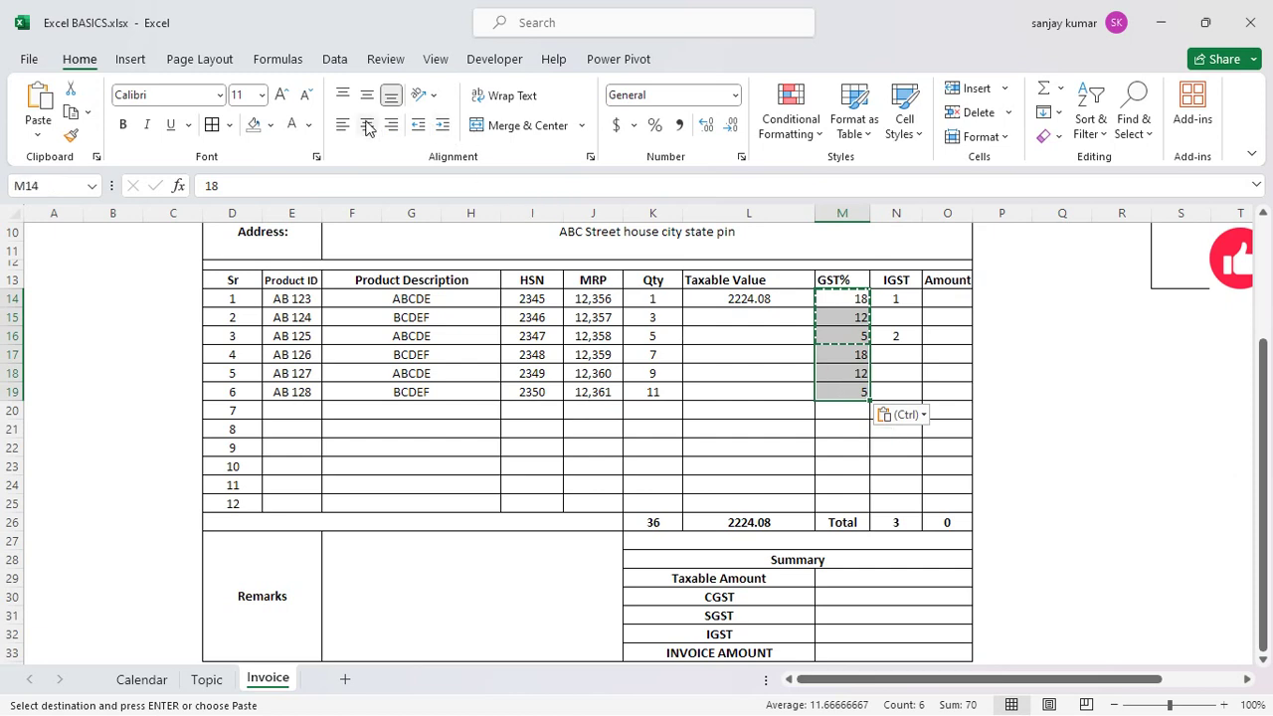
pyautogui.press('Escape')
pyautogui.press('Left')
pyautogui.press('Down')
pyautogui.press('Down')
pyautogui.press('Down')
pyautogui.press('Down')
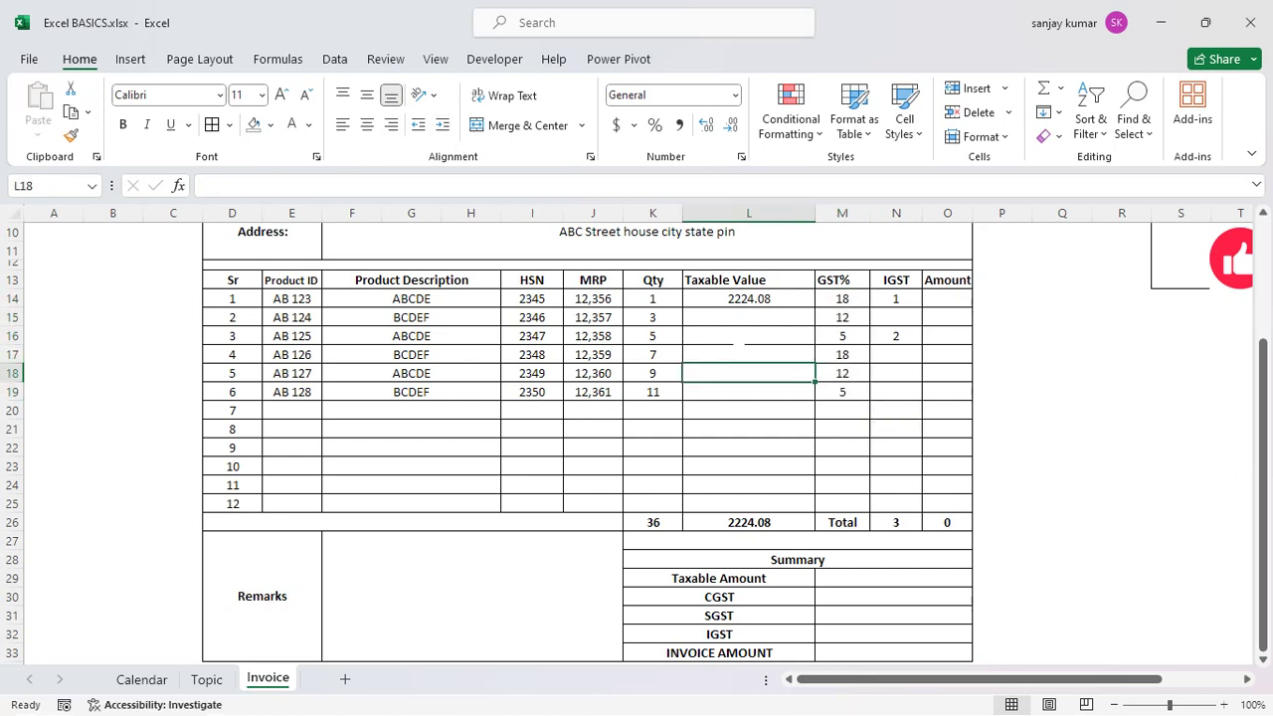
# - Copy the taxable value formula from L14 into L15:L19
pyautogui.click(747, 298)
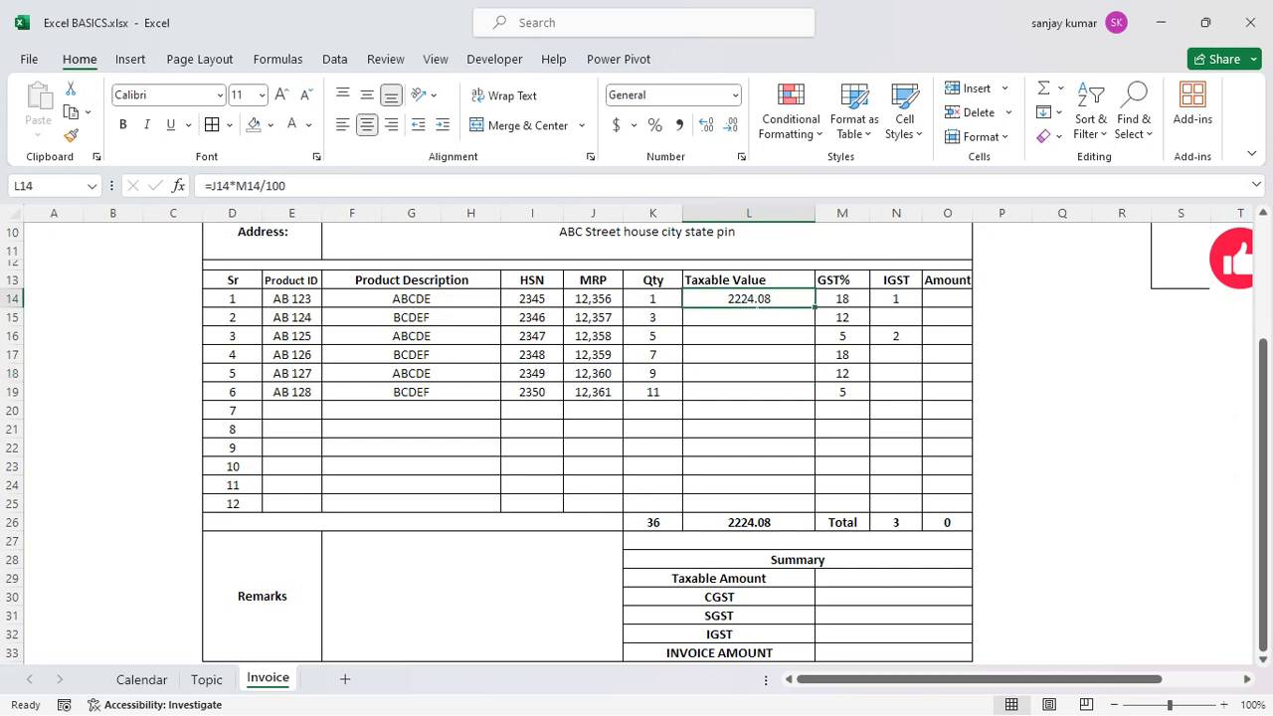
pyautogui.hotkey('ctrl', 'c')
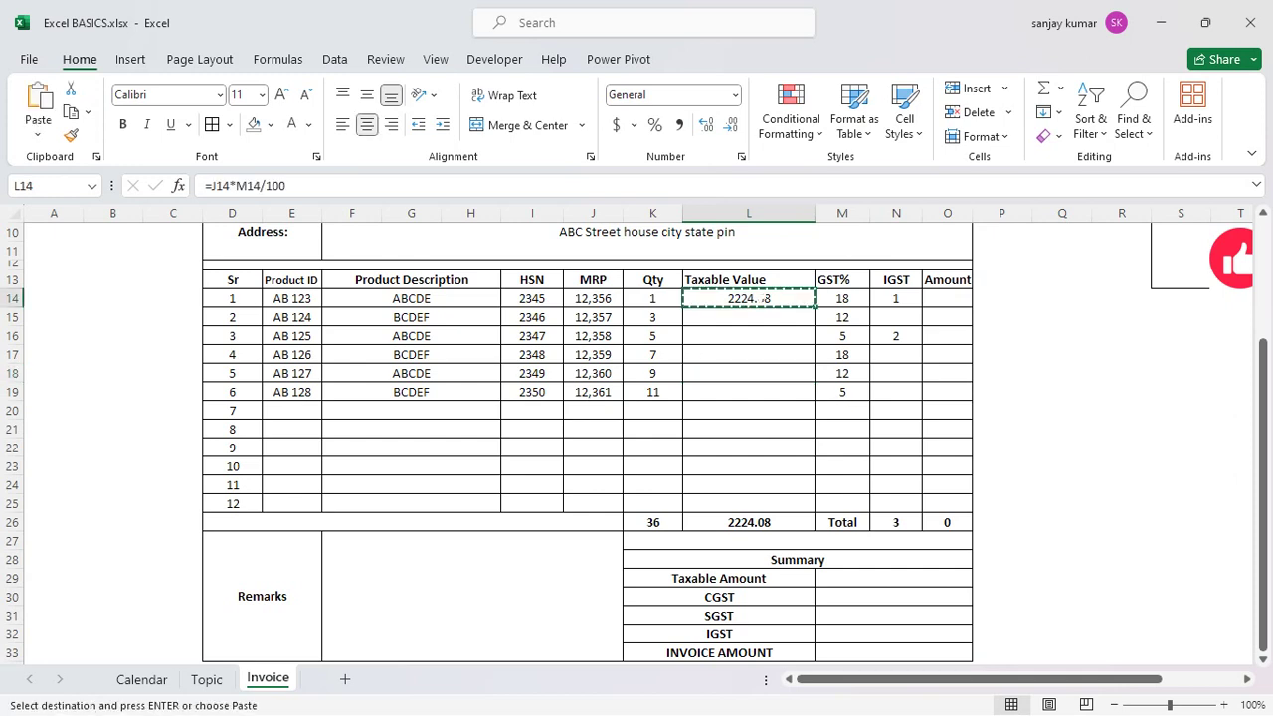
pyautogui.moveTo(755, 317); pyautogui.dragTo(756, 392)
pyautogui.hotkey('ctrl', 'v')
pyautogui.click(748, 447)
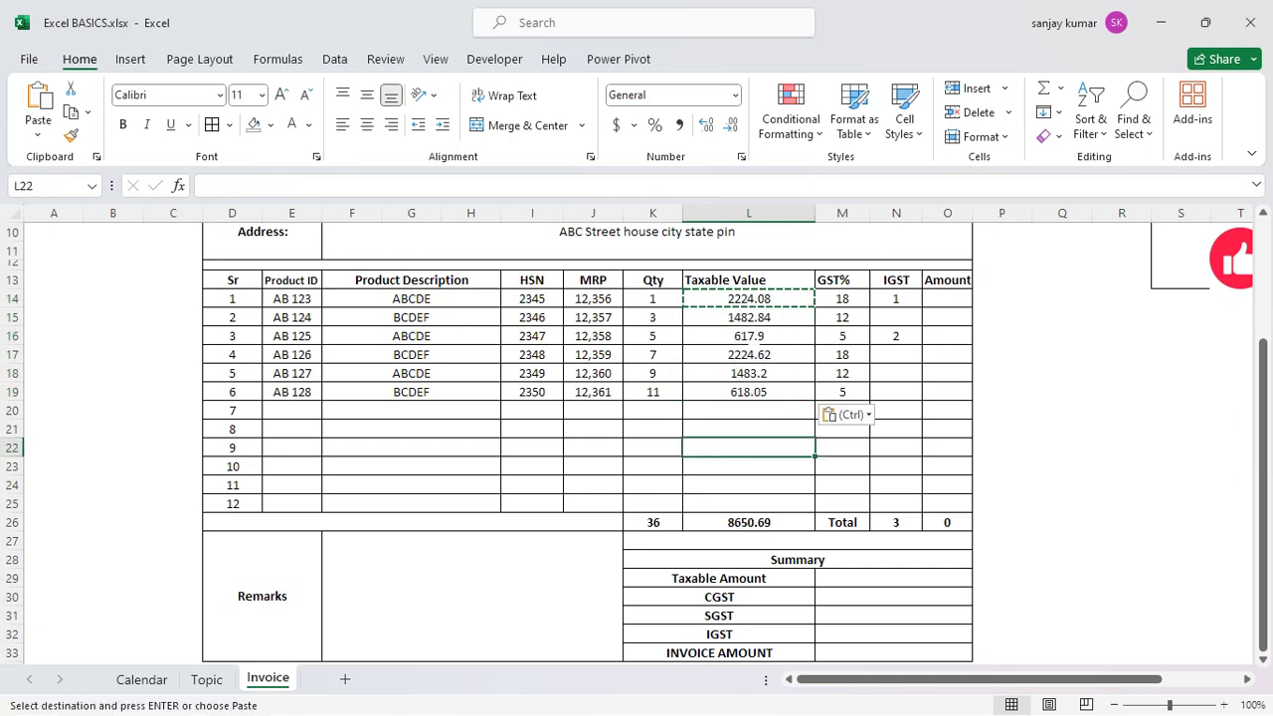
# - Centre the Taxable Value header in L13 horizontally
pyautogui.click(747, 279)
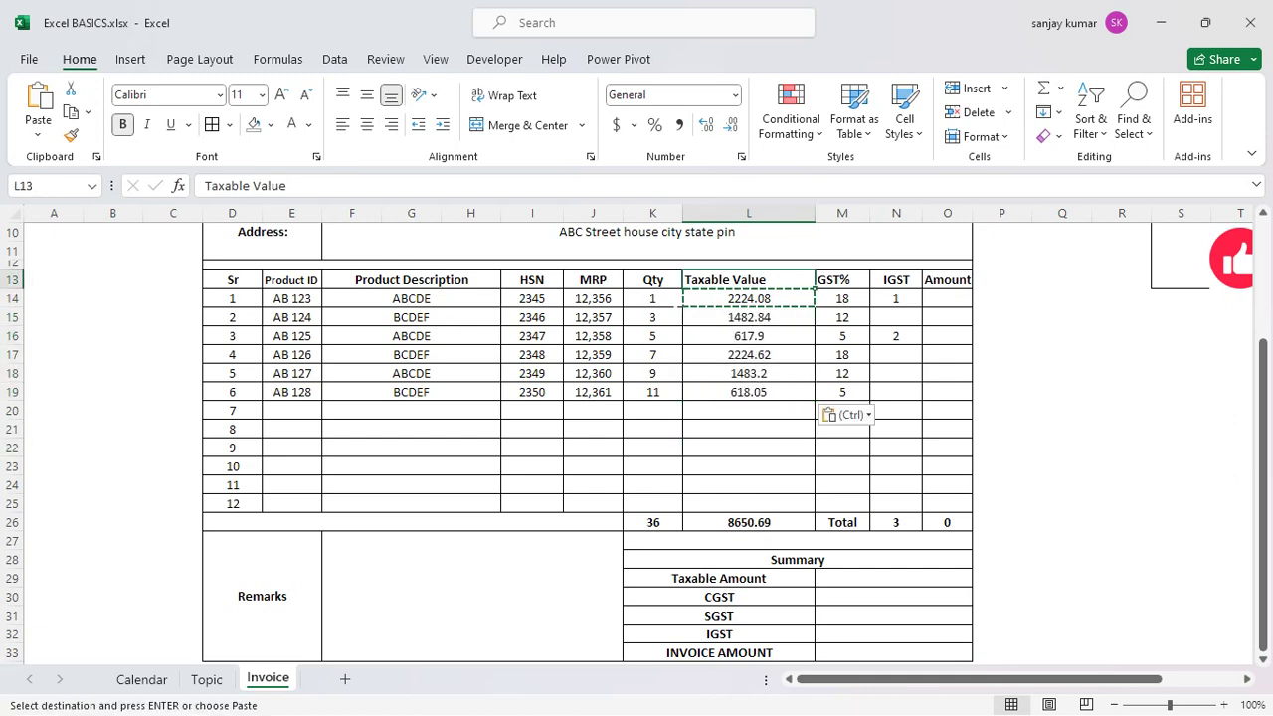
pyautogui.press('Escape')
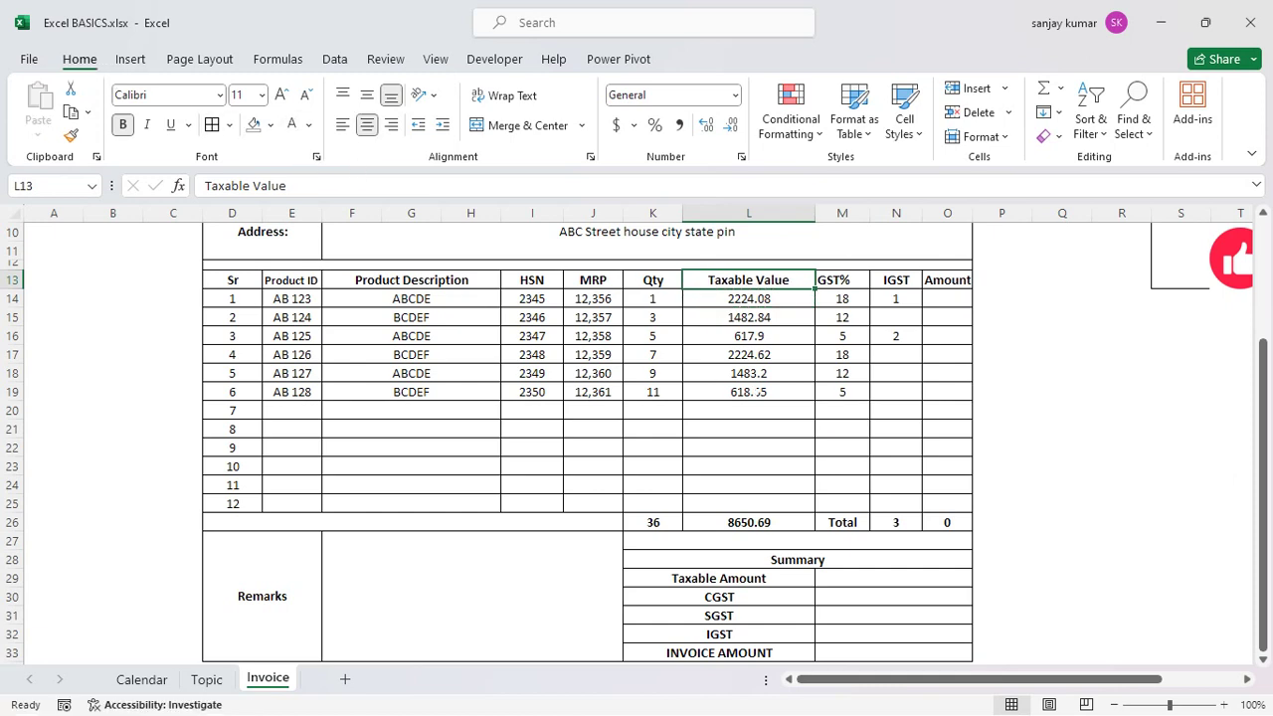
pyautogui.hotkey('ctrl', 'Down')
pyautogui.click(885, 371)
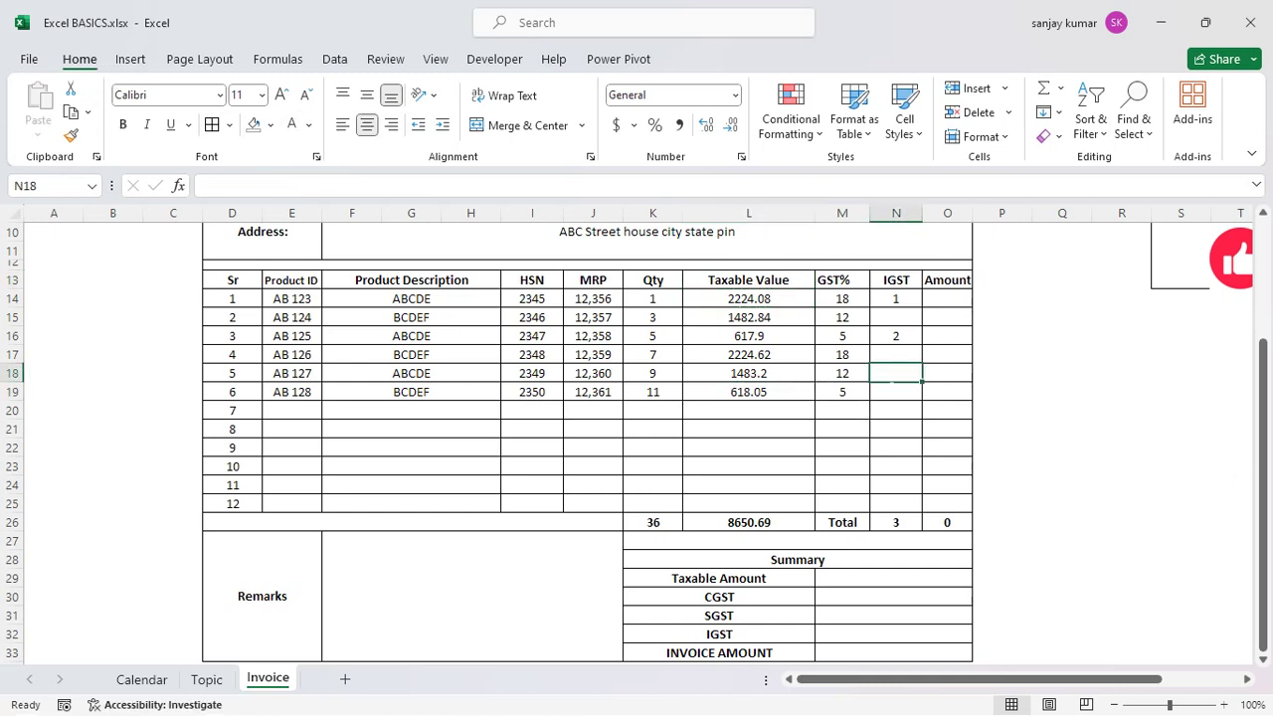
pyautogui.press('Down')
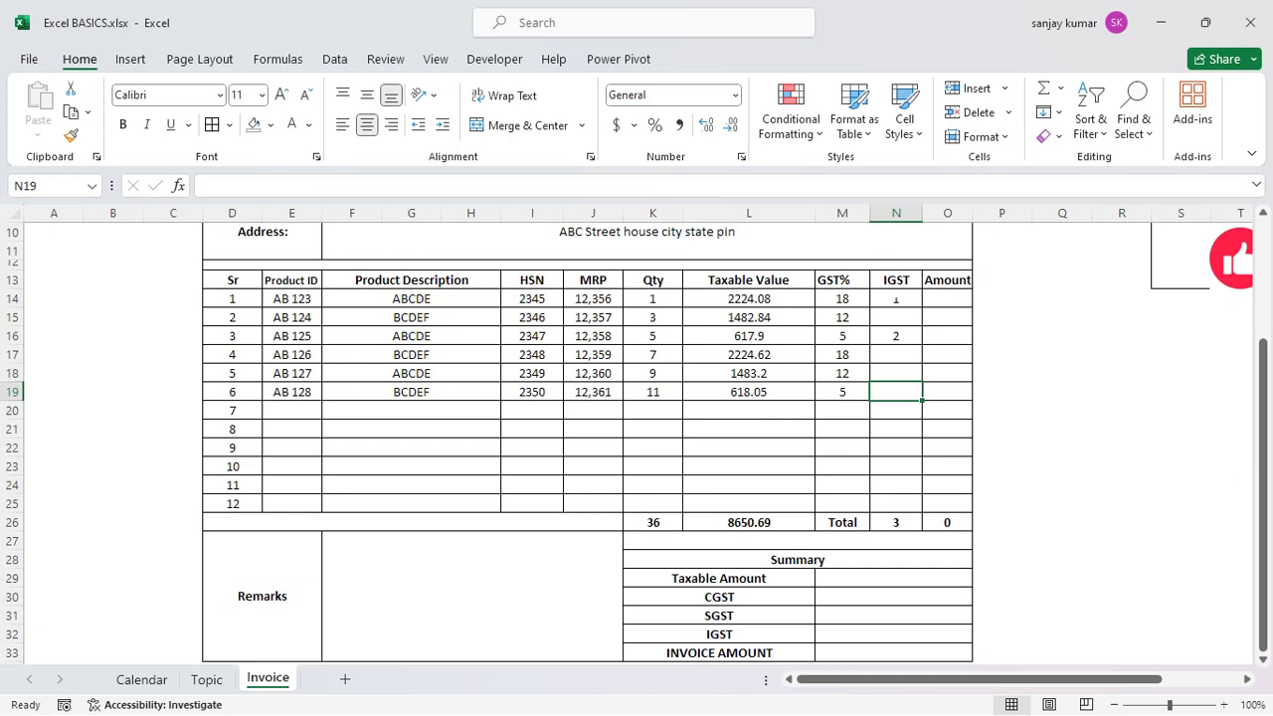
# - Clear the sample values from the IGST column in N14 and N16
pyautogui.click(896, 296)
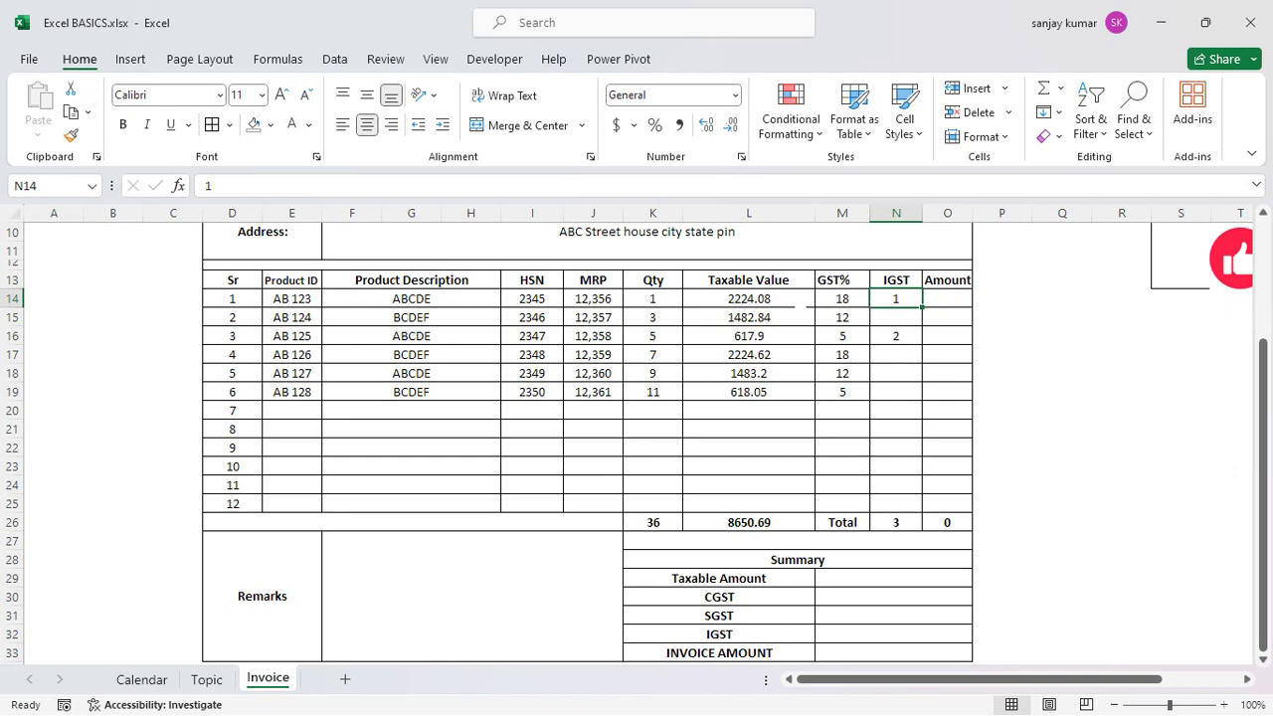
pyautogui.press('Delete')
pyautogui.press('Down')
pyautogui.press('Down')
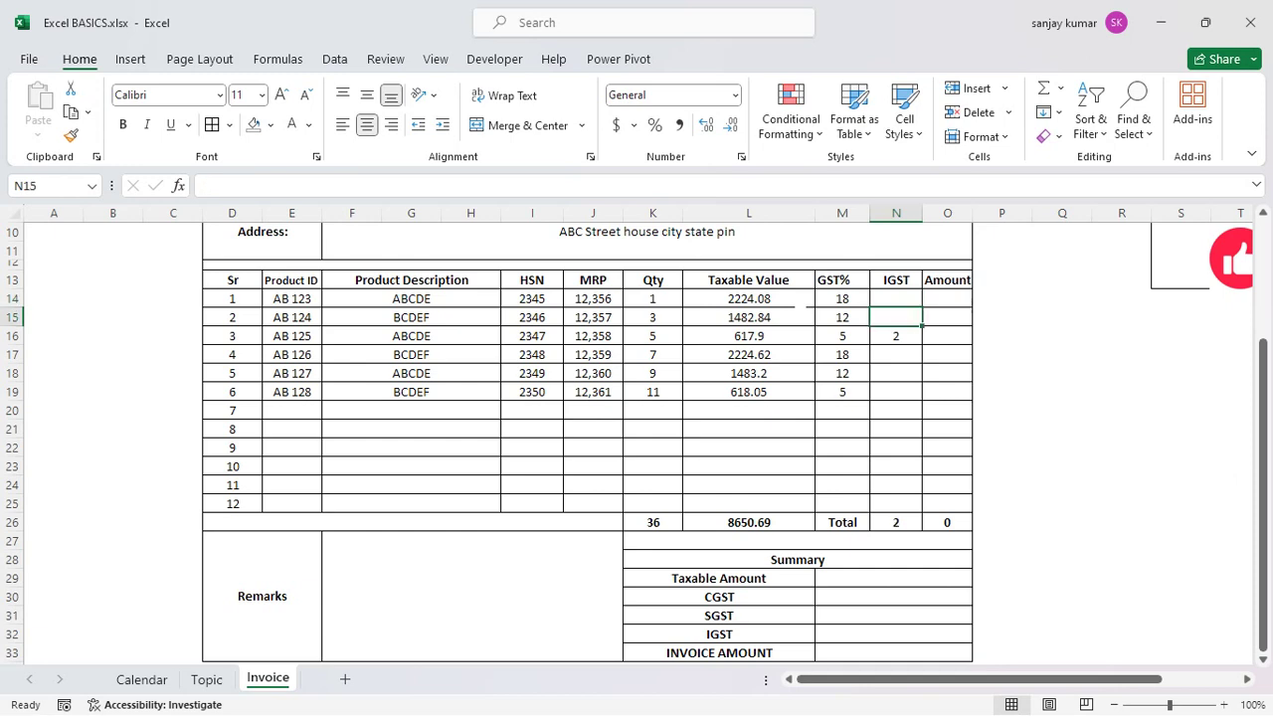
pyautogui.press('Delete')
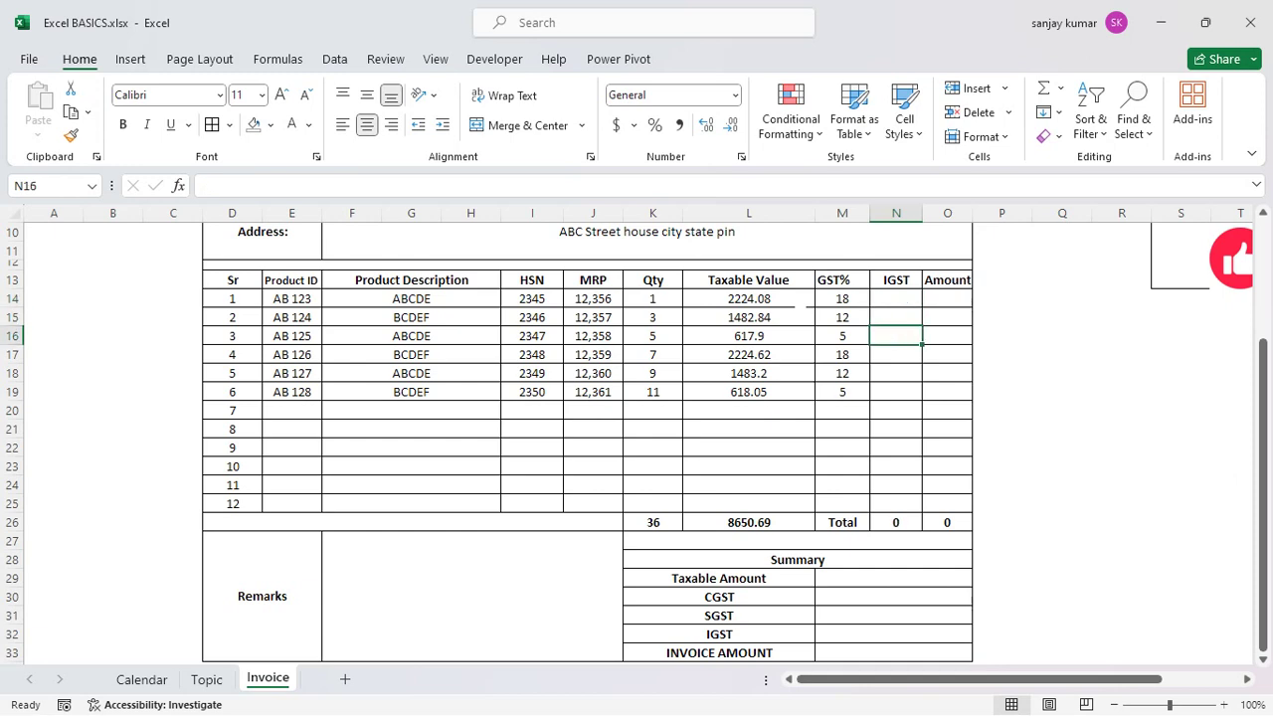
# - Rename the IGST column header in N13 as GST
pyautogui.press('Up')
pyautogui.press('Up')
pyautogui.press('Up')
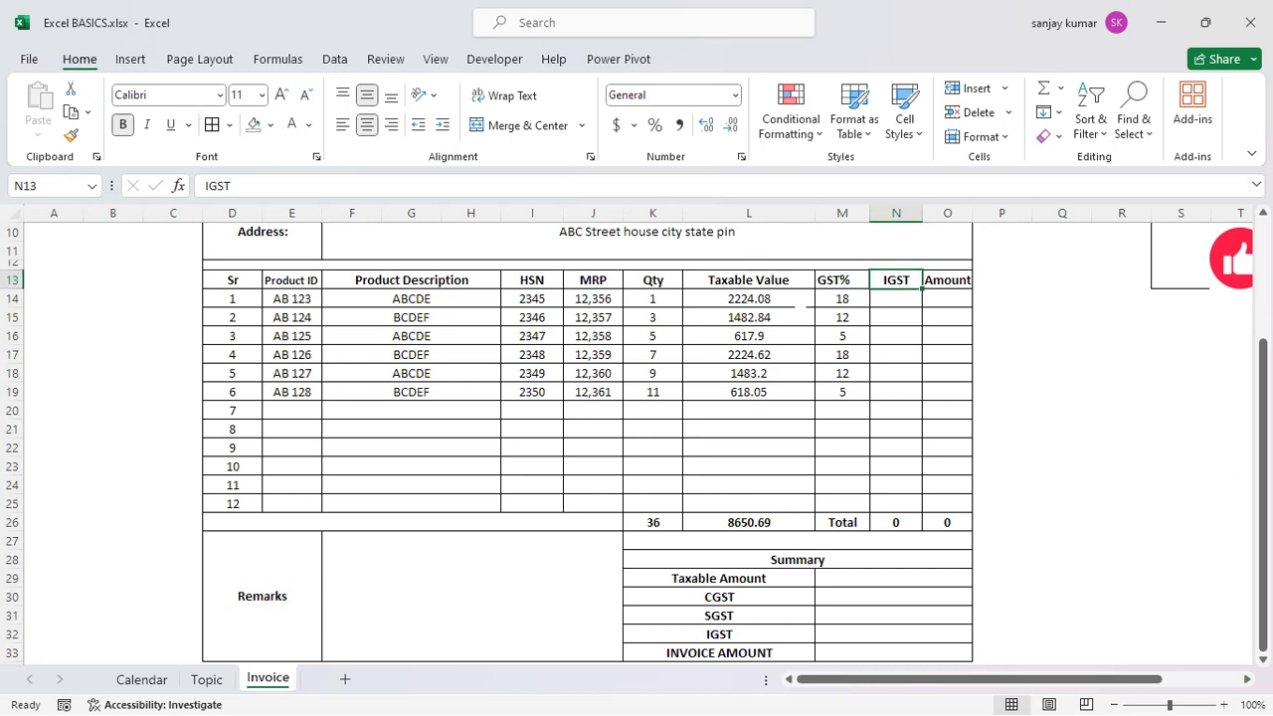
pyautogui.write('gst')
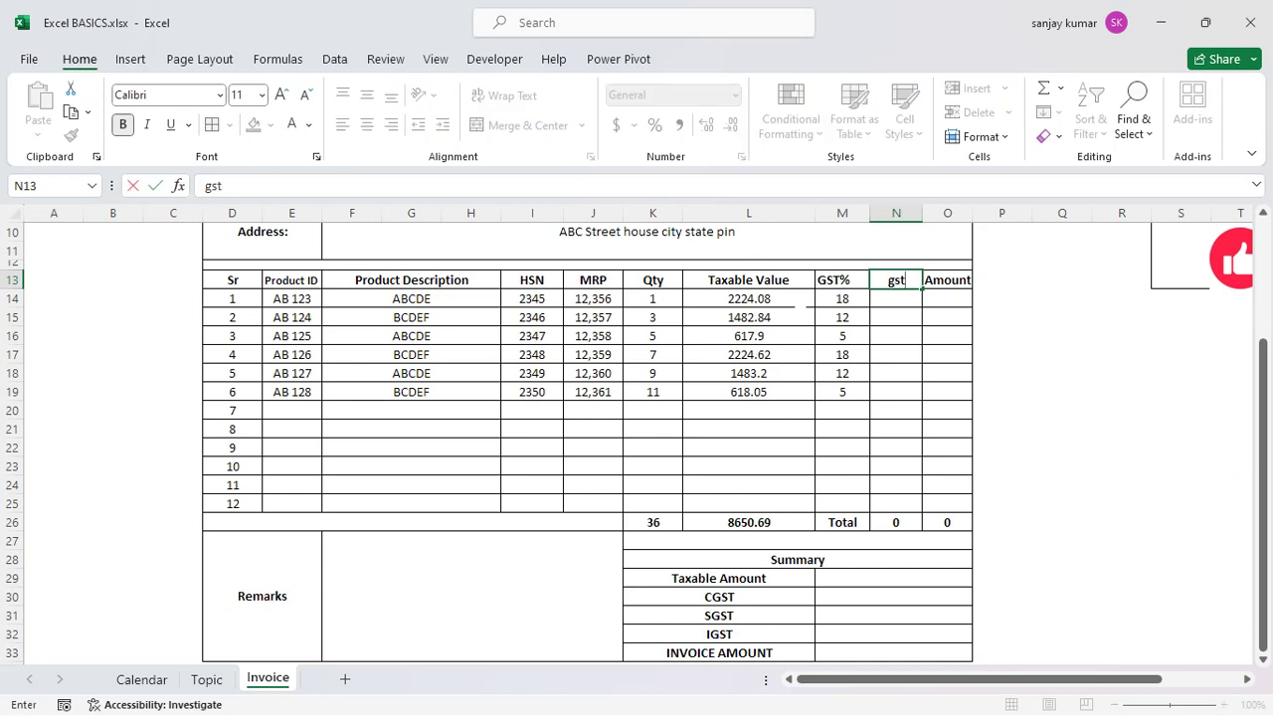
pyautogui.press('BackSpace')
pyautogui.press('BackSpace')
pyautogui.press('BackSpace')
pyautogui.press('capslock')
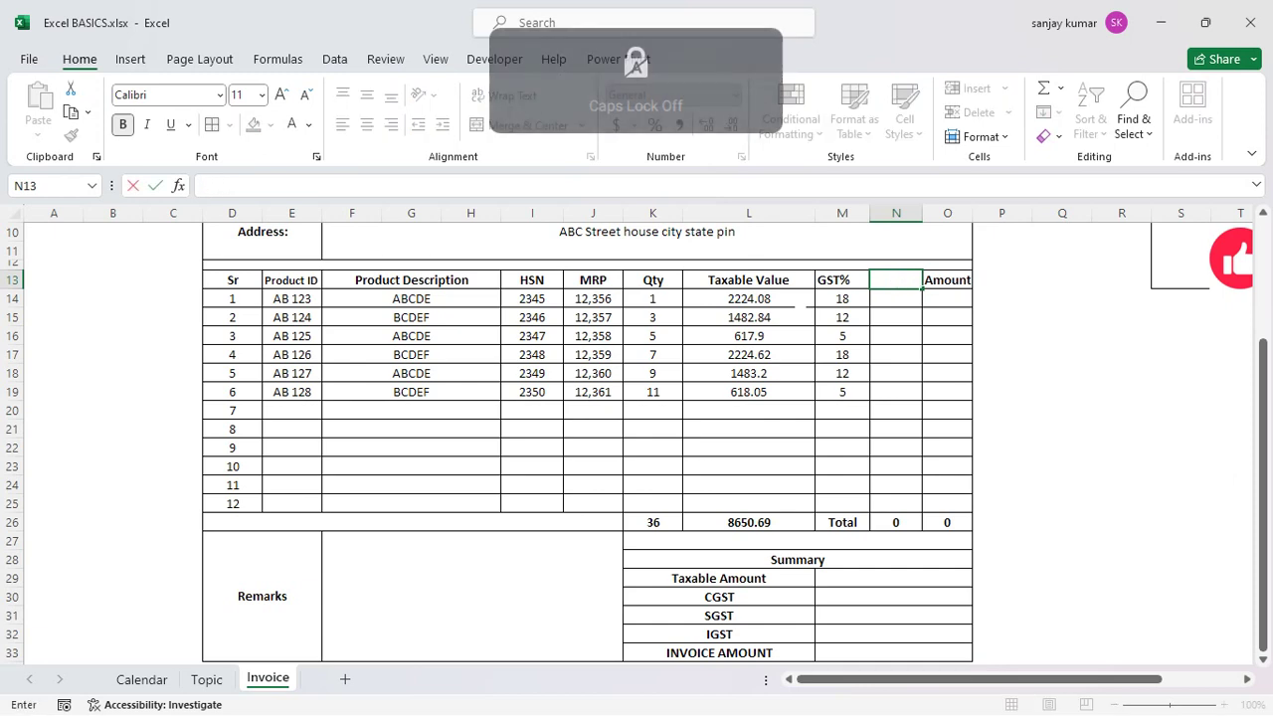
pyautogui.write('g')
pyautogui.press('BackSpace')
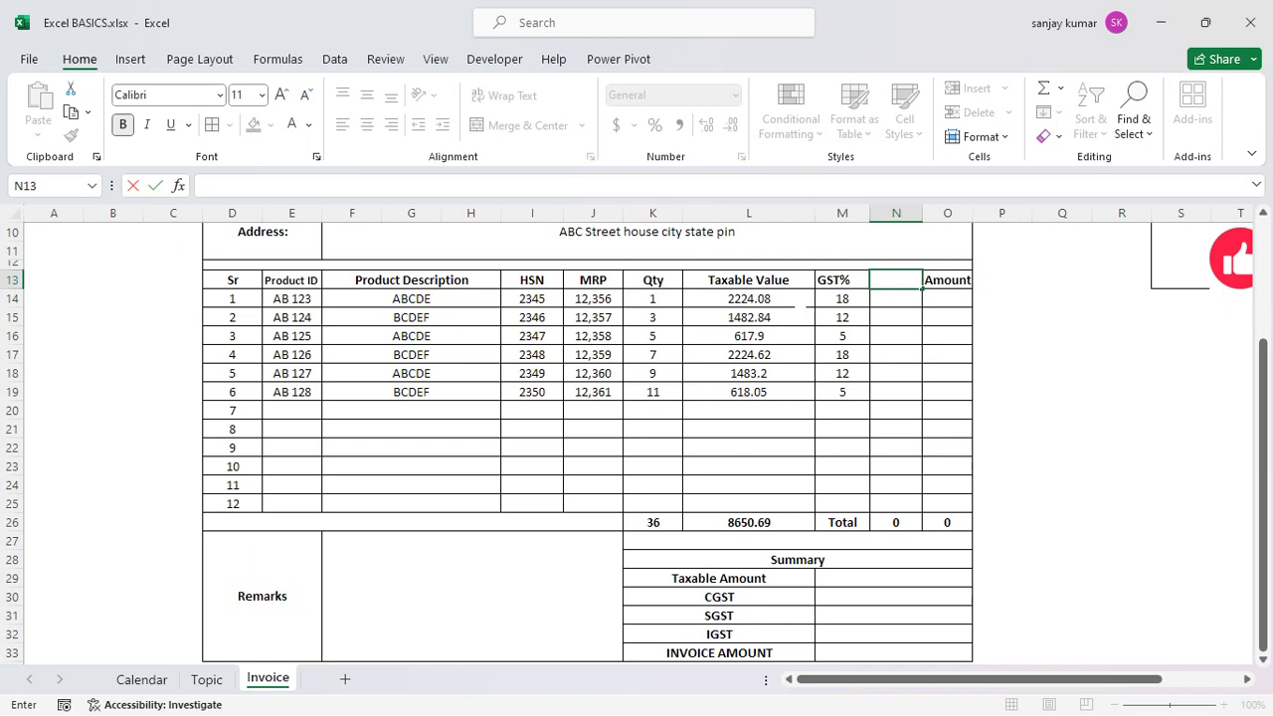
pyautogui.press('capslock')
pyautogui.write('GST')
pyautogui.press('Return')
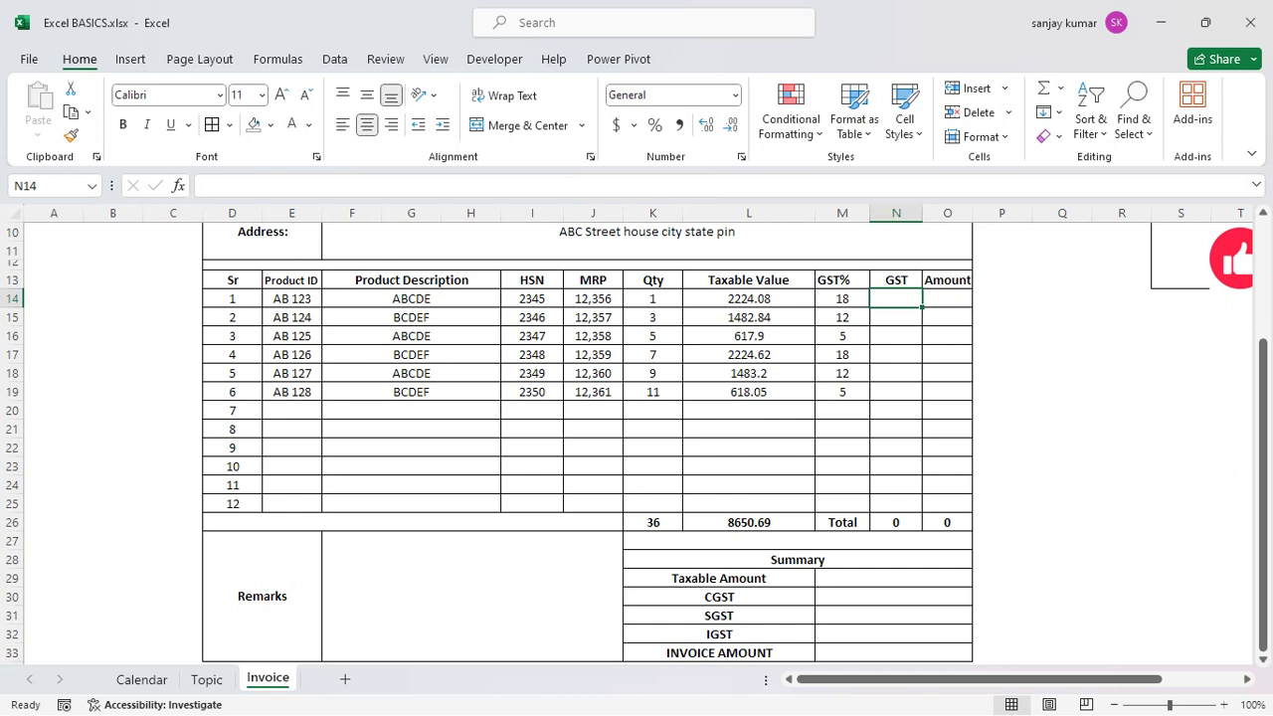
# - Enter the note sgst/cgst in N14 under the GST header
pyautogui.click(888, 279)
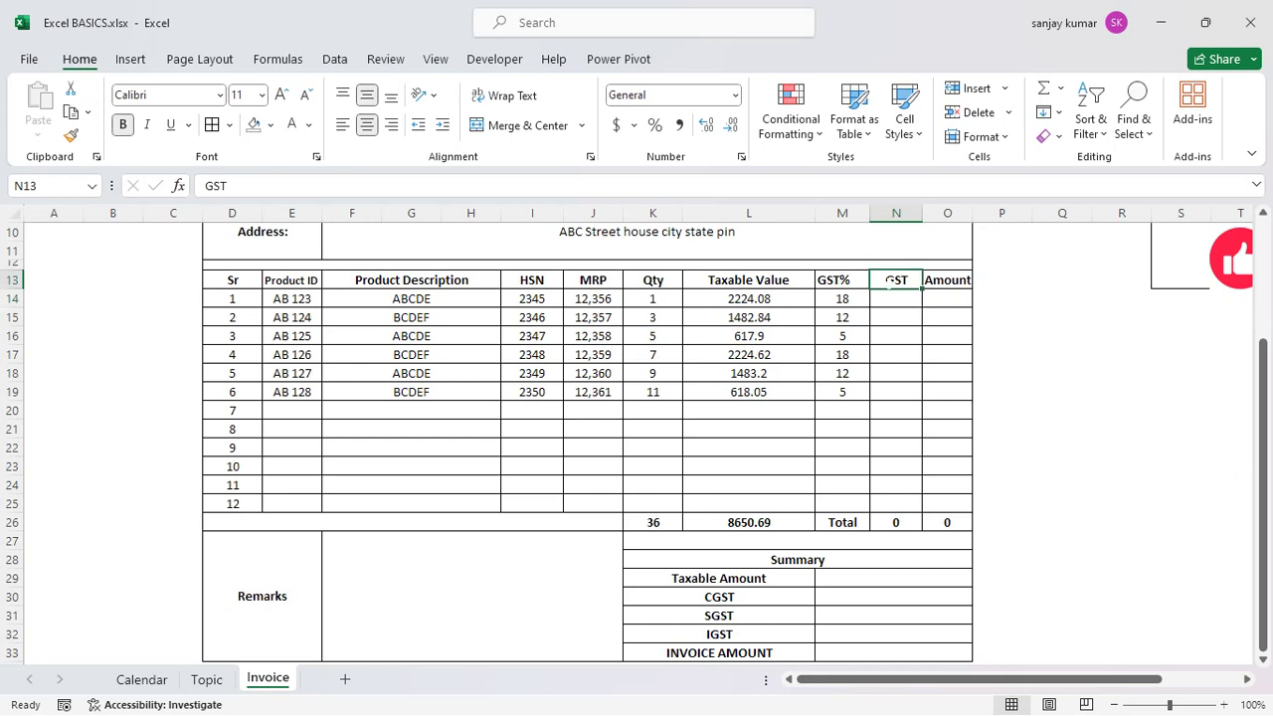
pyautogui.doubleClick(894, 280)
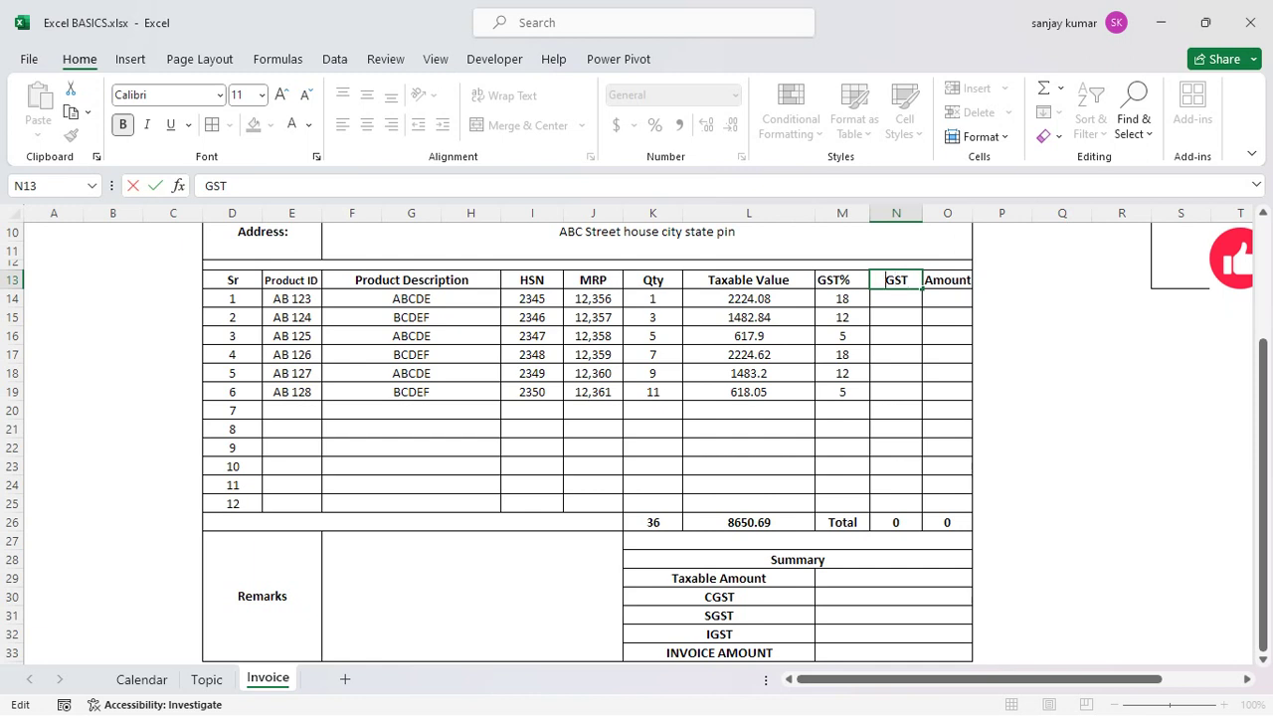
pyautogui.press('Return')
pyautogui.write('sgs')
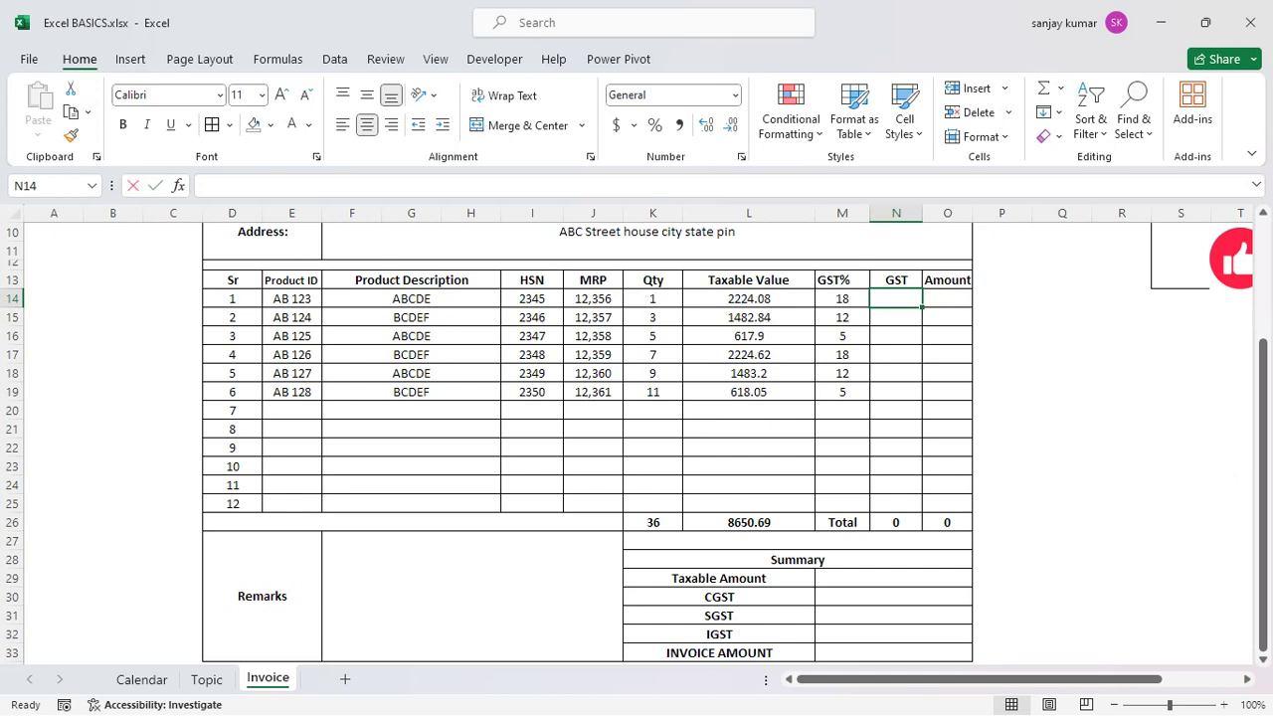
pyautogui.write('t')
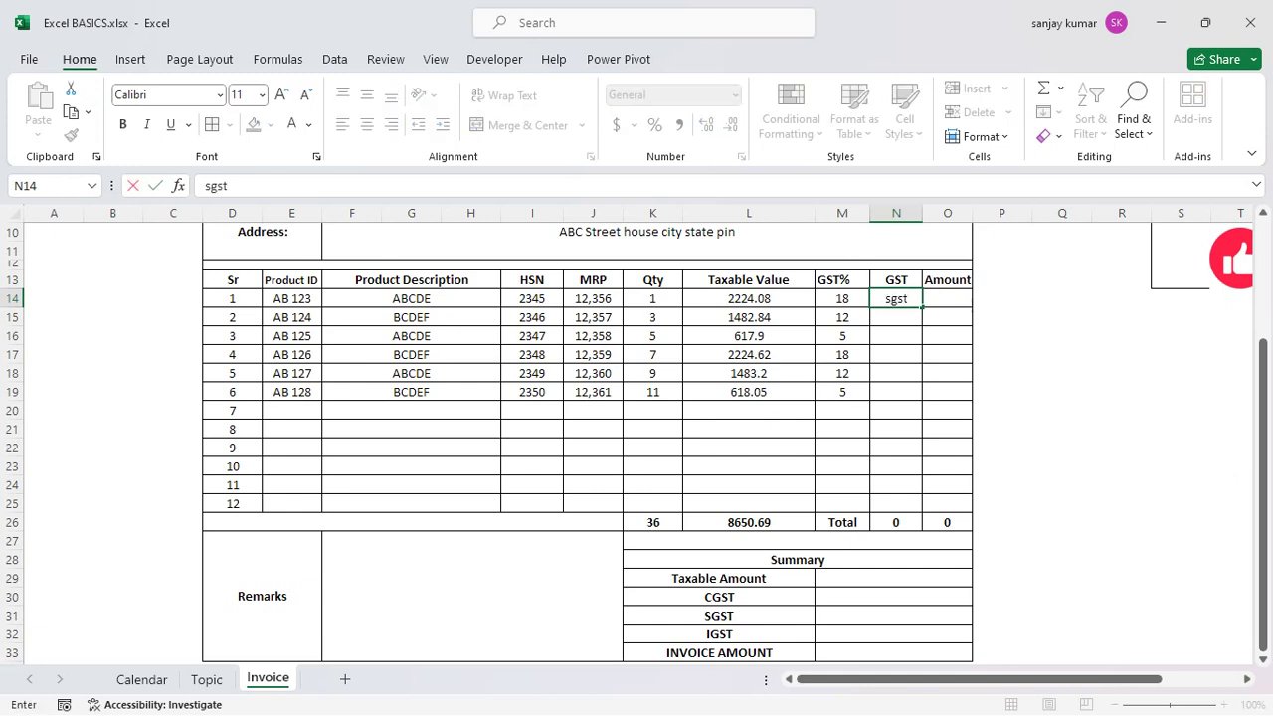
pyautogui.write('/cgst')
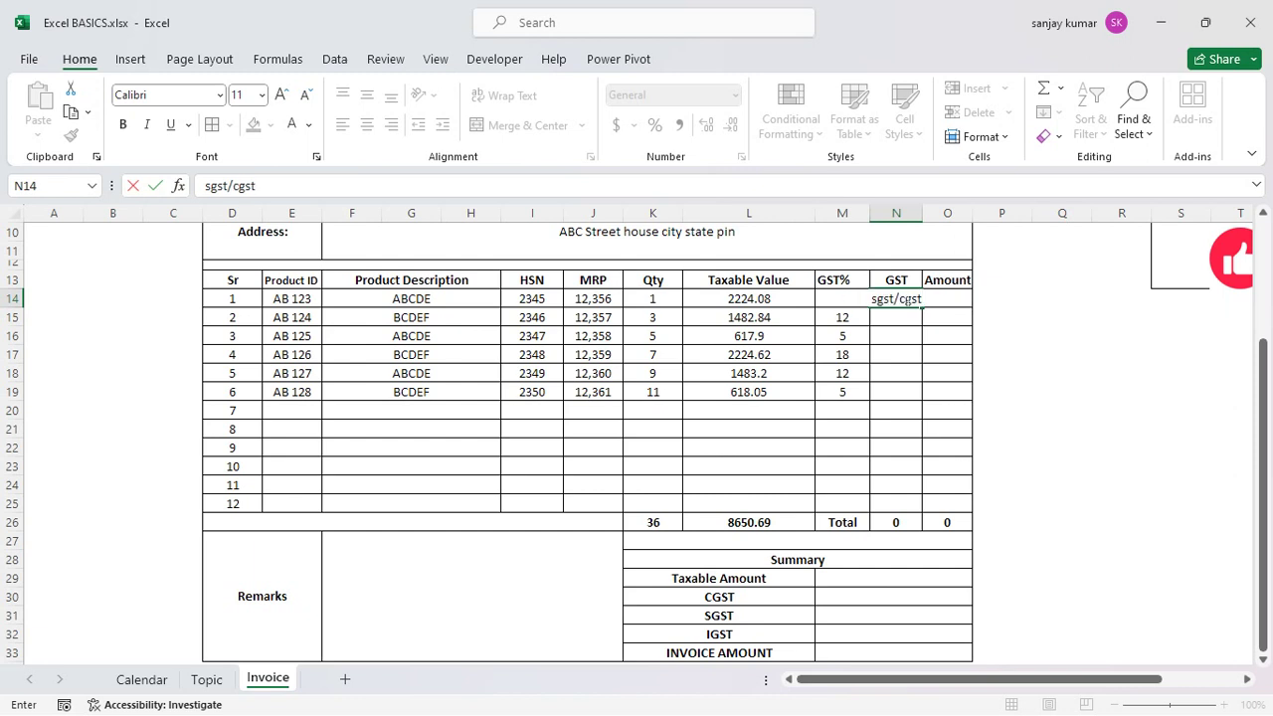
pyautogui.press('Return')
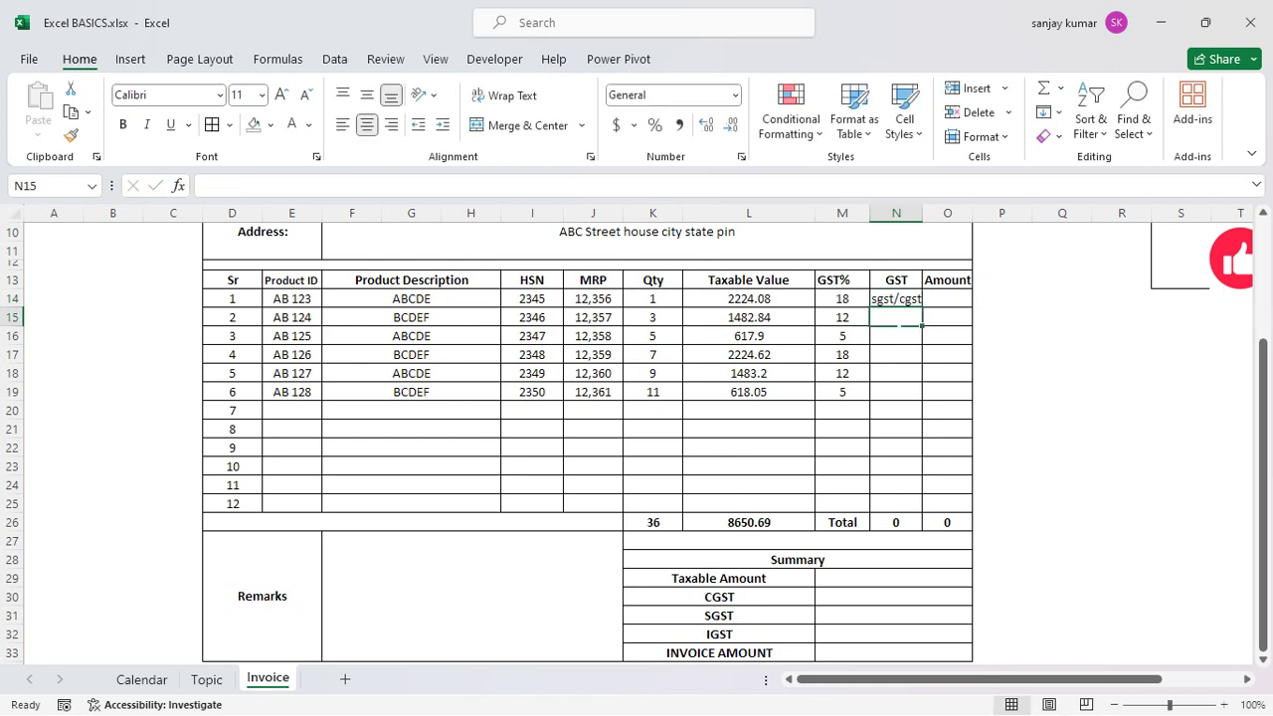
# - Insert two blank columns between the GST and Amount columns of the invoice
pyautogui.scroll(2, 587, 443)
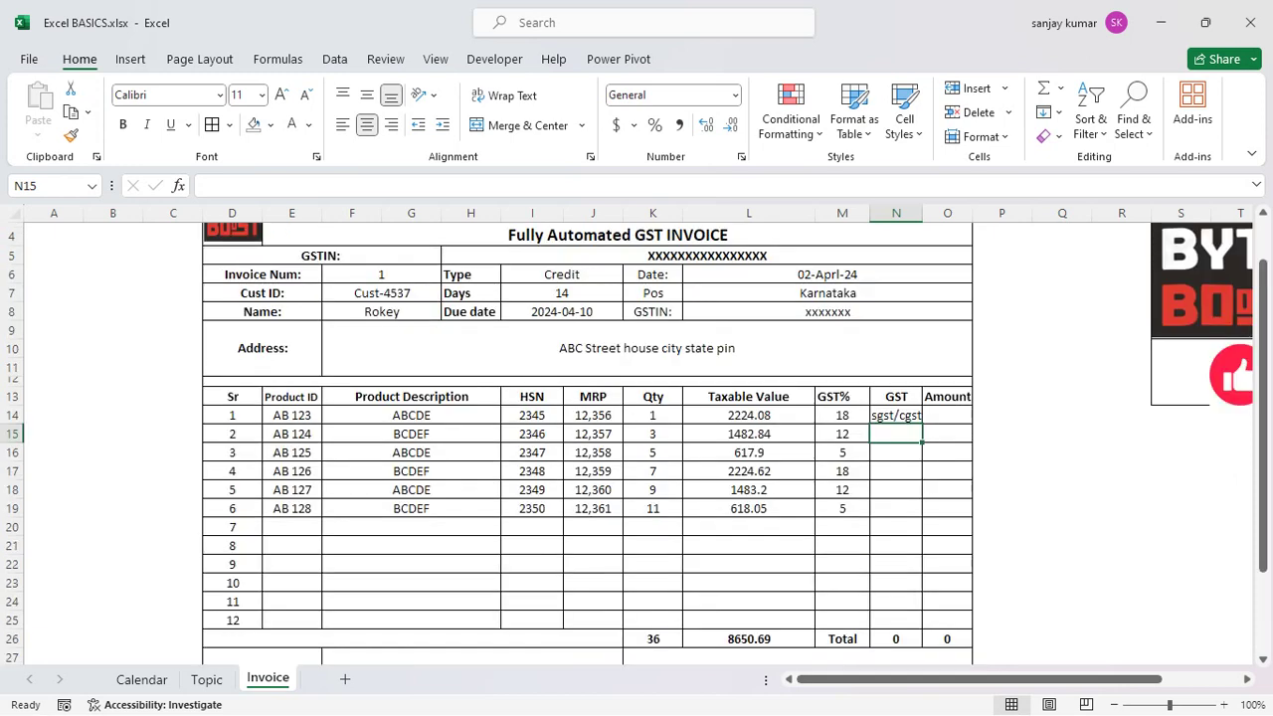
pyautogui.scroll(1, 587, 443)
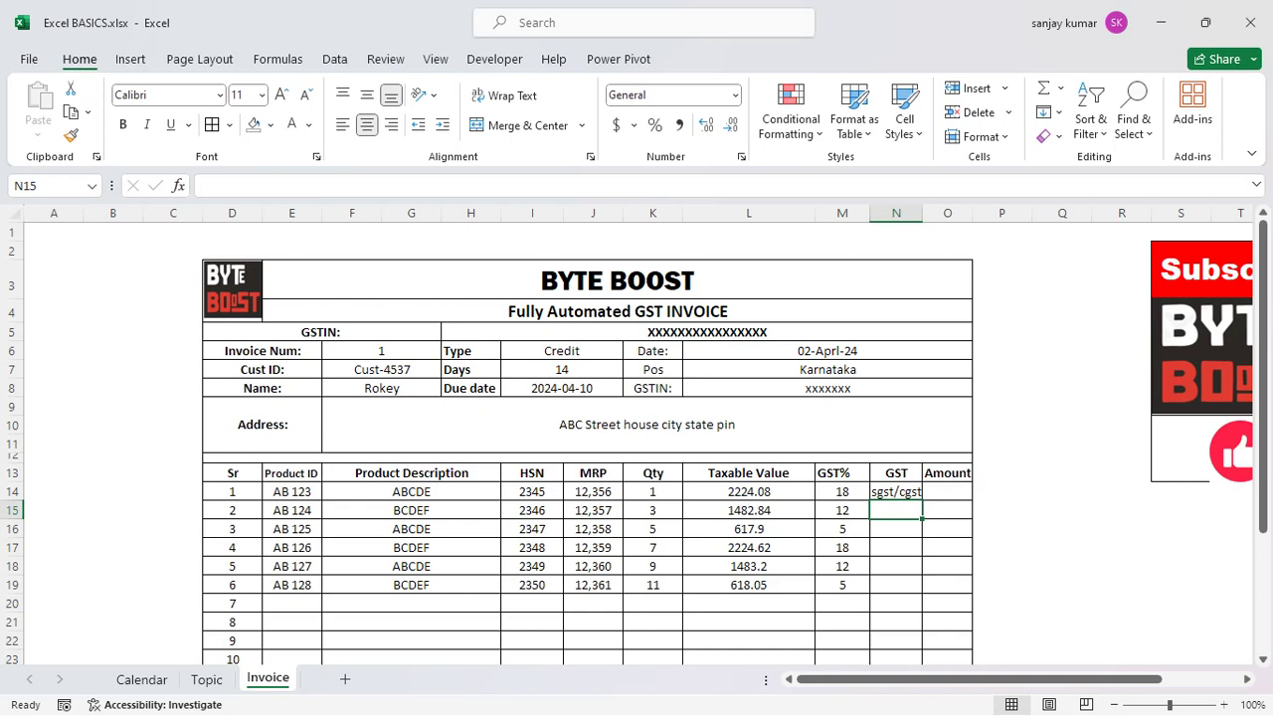
pyautogui.click(947, 213)
pyautogui.rightClick(946, 213)
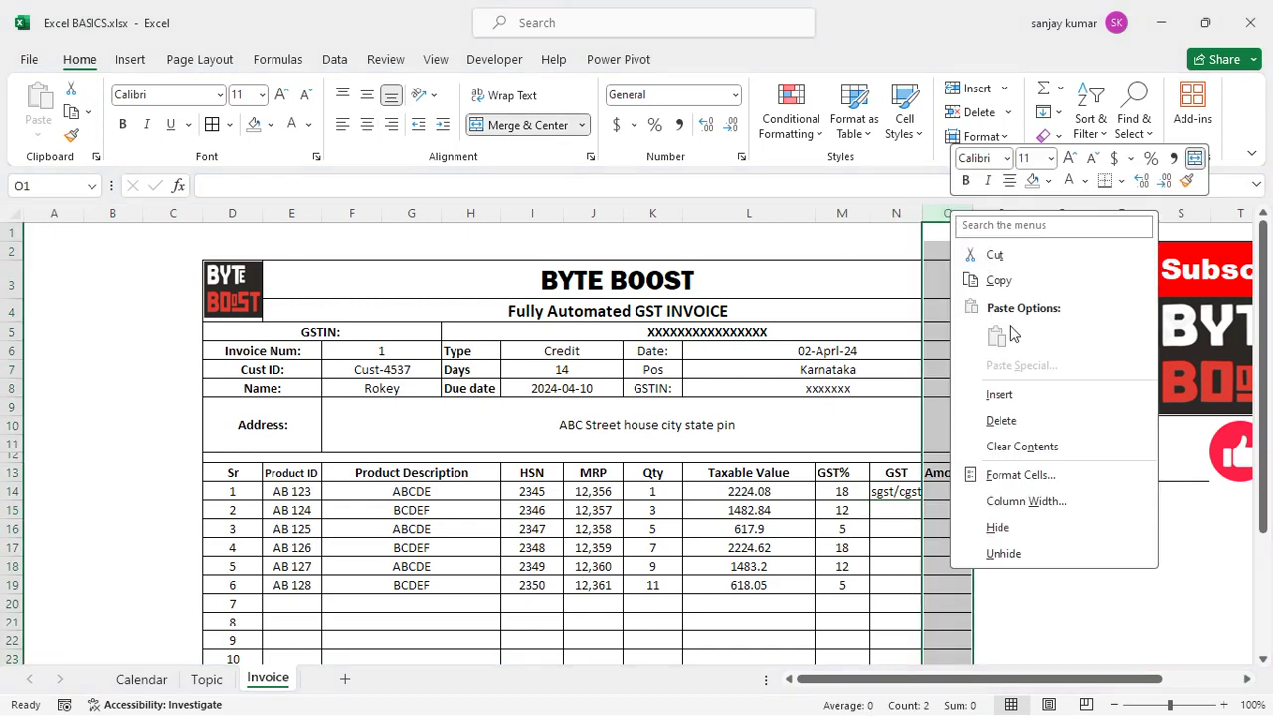
pyautogui.click(997, 394)
pyautogui.click(898, 473)
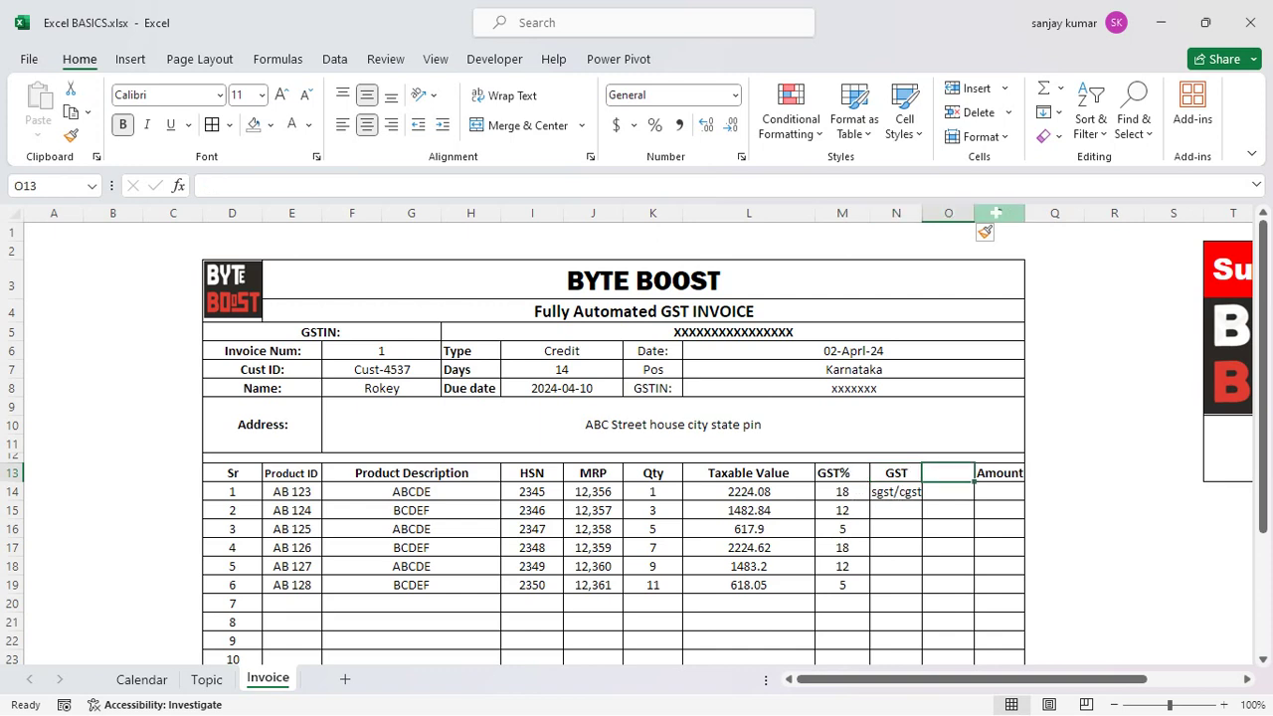
pyautogui.rightClick(998, 213)
pyautogui.click(1043, 396)
# - Enter the header IGST in P13, the new column directly before Amount
pyautogui.click(999, 473)
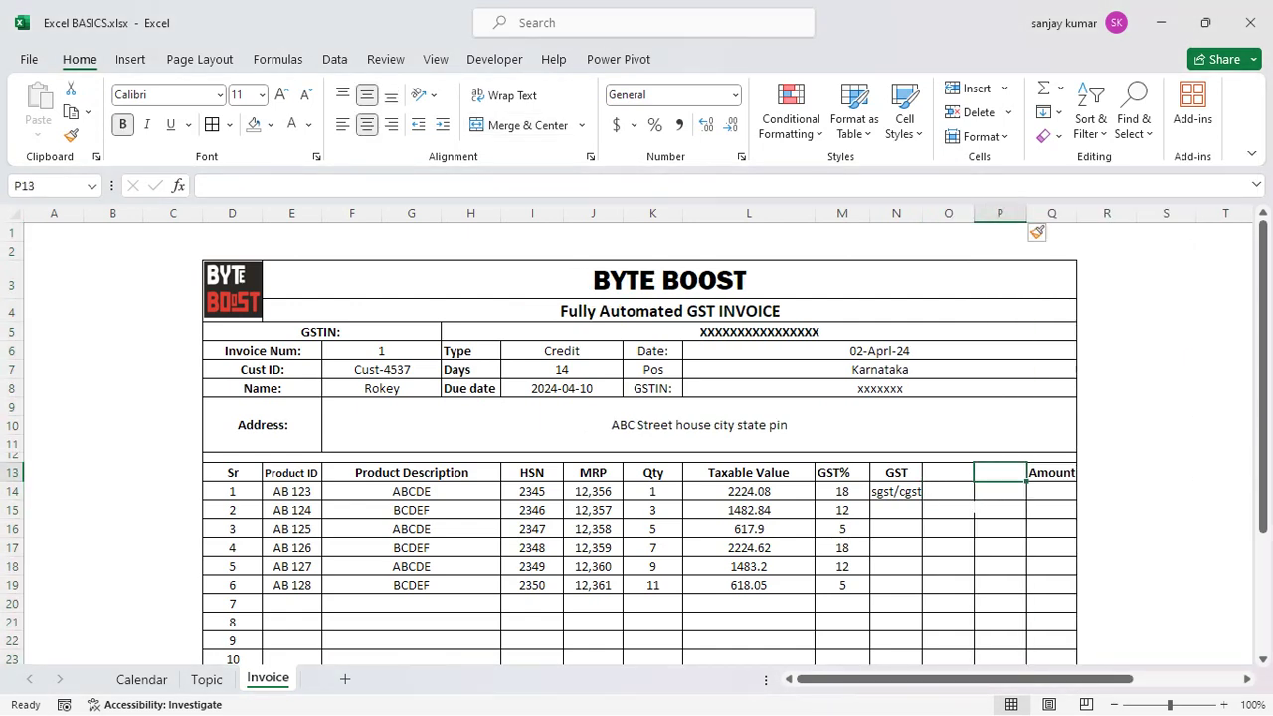
pyautogui.write('igs')
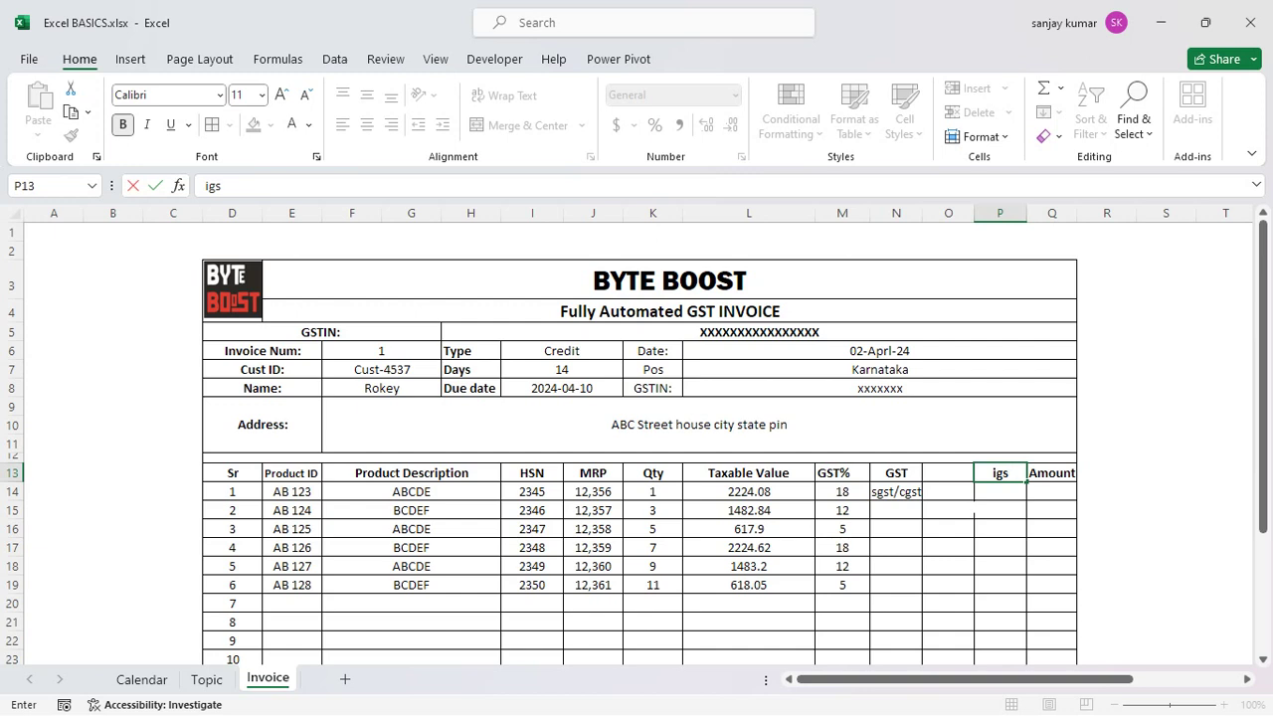
pyautogui.press('BackSpace')
pyautogui.press('BackSpace')
pyautogui.press('BackSpace')
pyautogui.write('IGST')
pyautogui.press('Return')
pyautogui.press('Up')
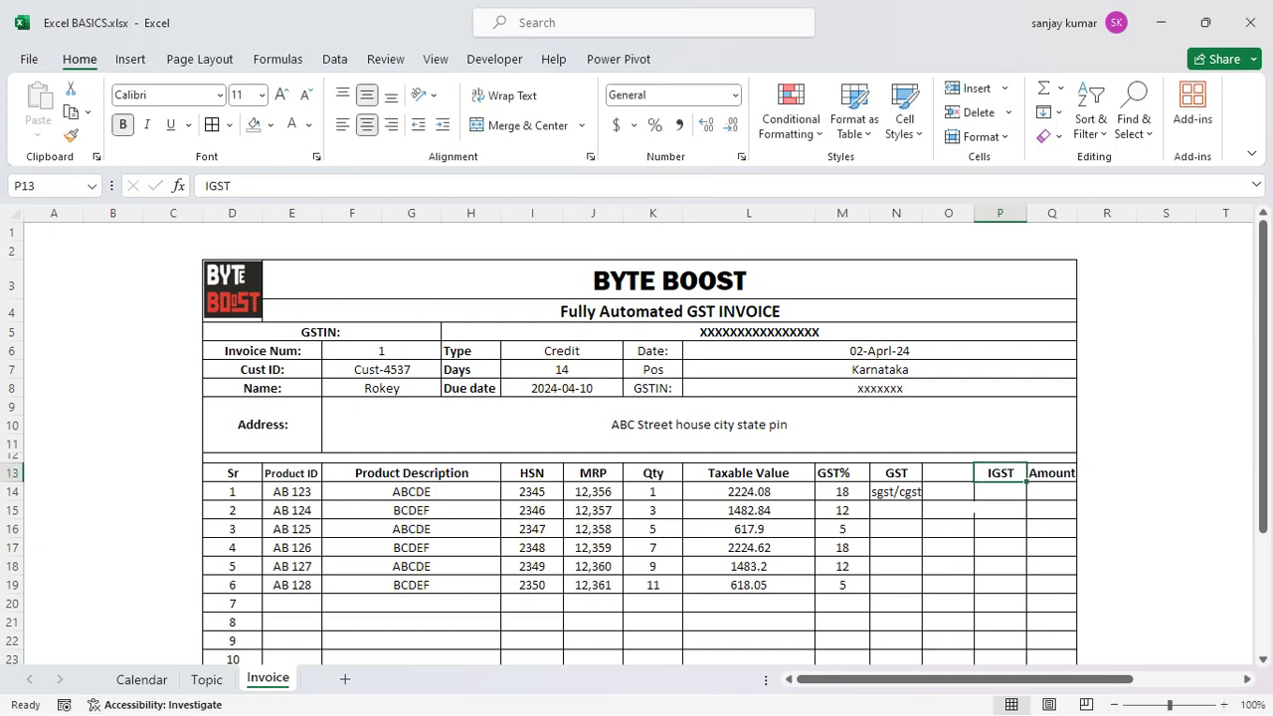
# - Set the headers to CGST in N13 and SGST in O13, and clear the sgst/cgst note from N14
pyautogui.press('Left')
pyautogui.press('Left')
pyautogui.write('CGST')
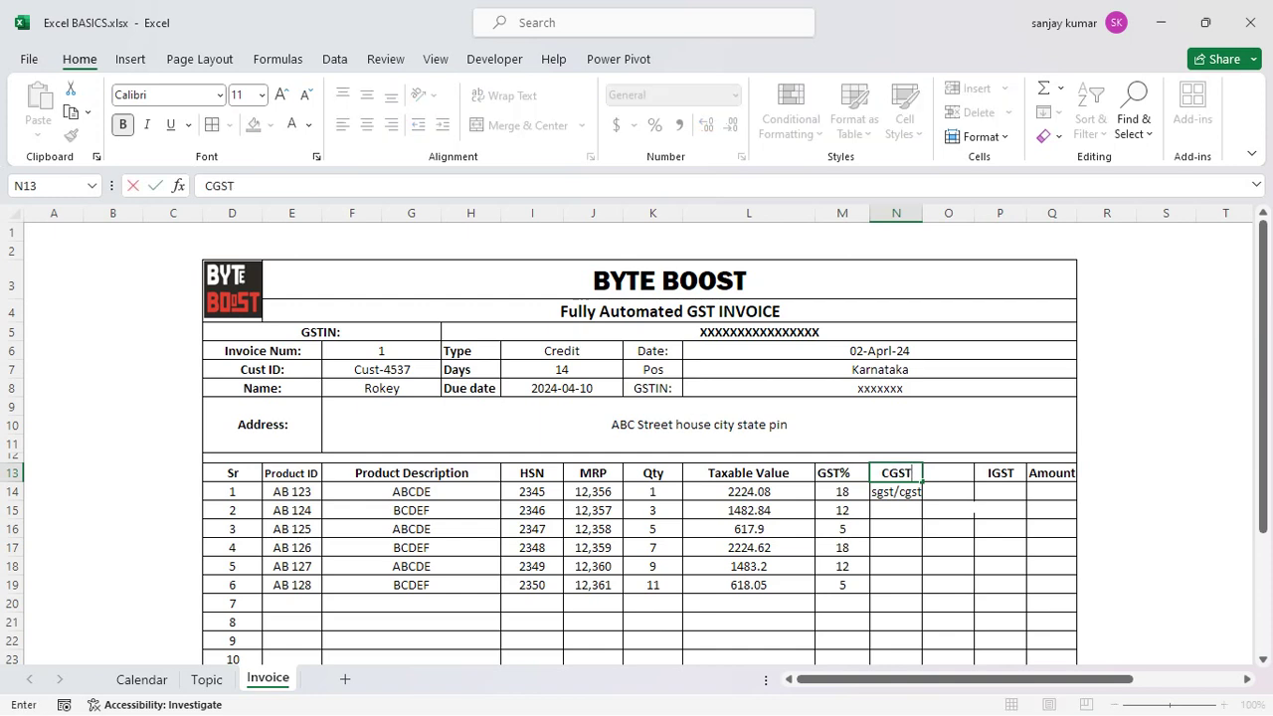
pyautogui.press('Return')
pyautogui.press('Up')
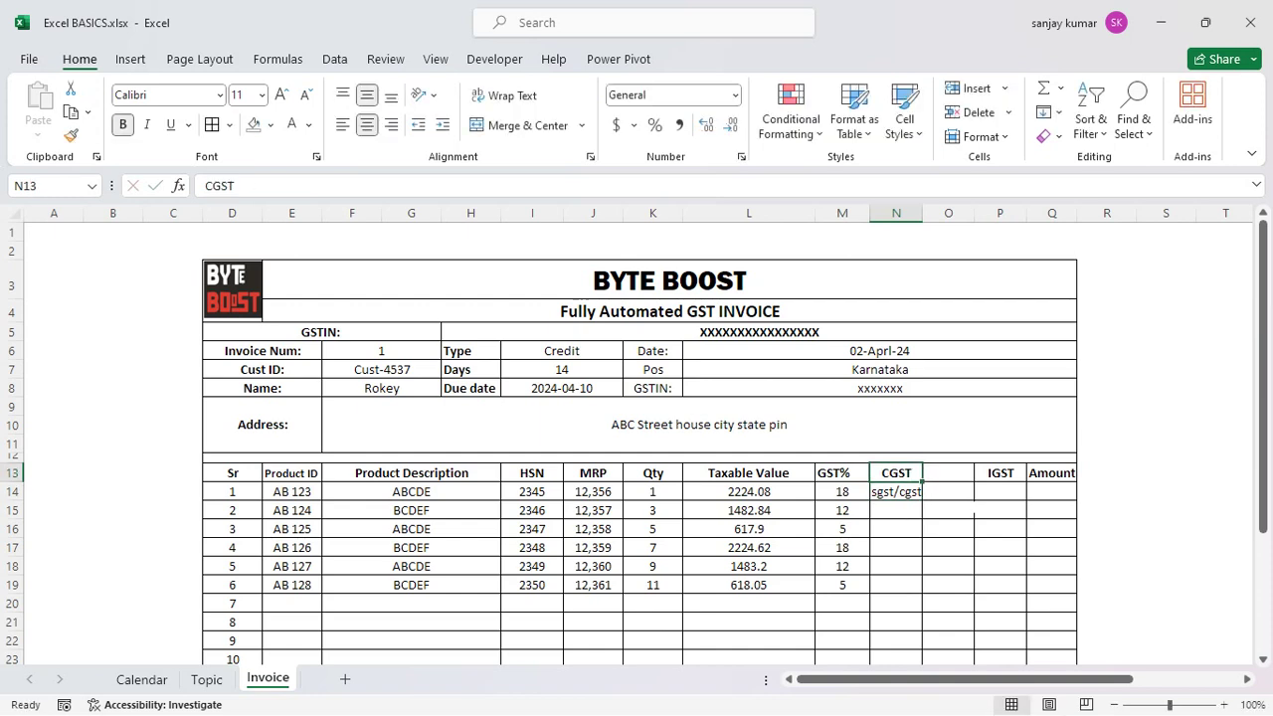
pyautogui.press('Right')
pyautogui.write('SGST')
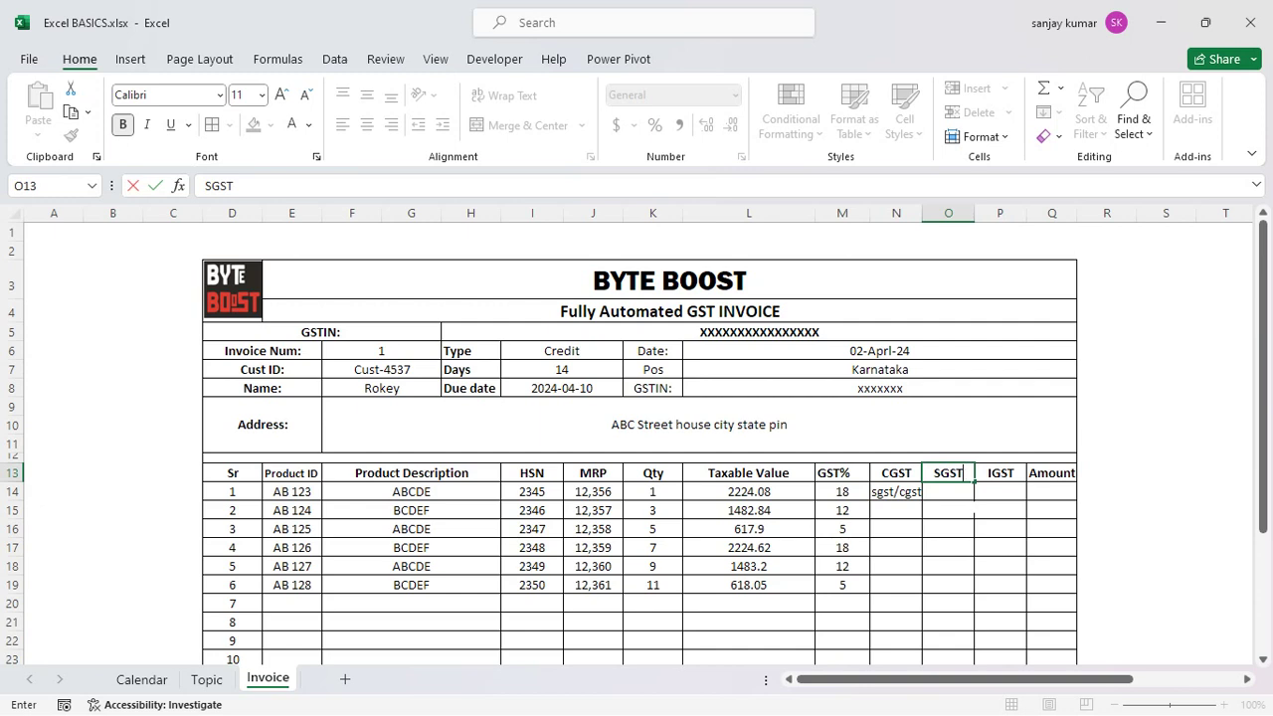
pyautogui.press('Return')
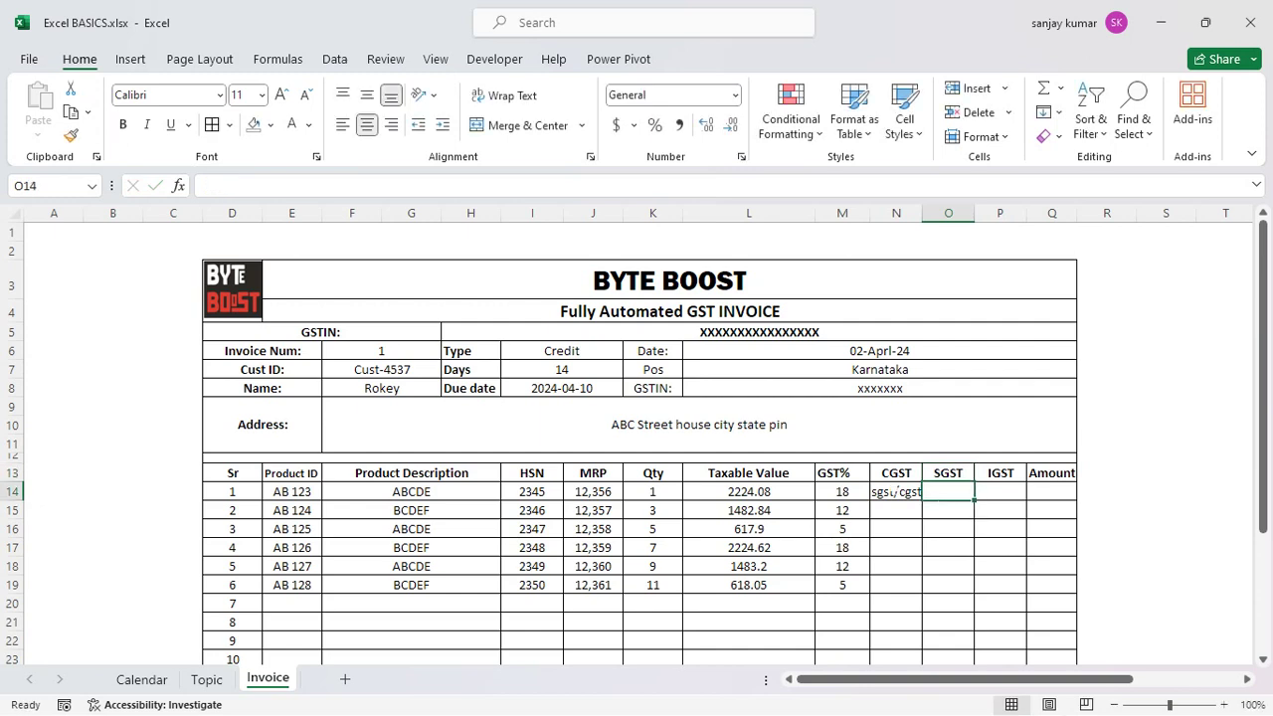
pyautogui.press('Left')
pyautogui.press('Delete')
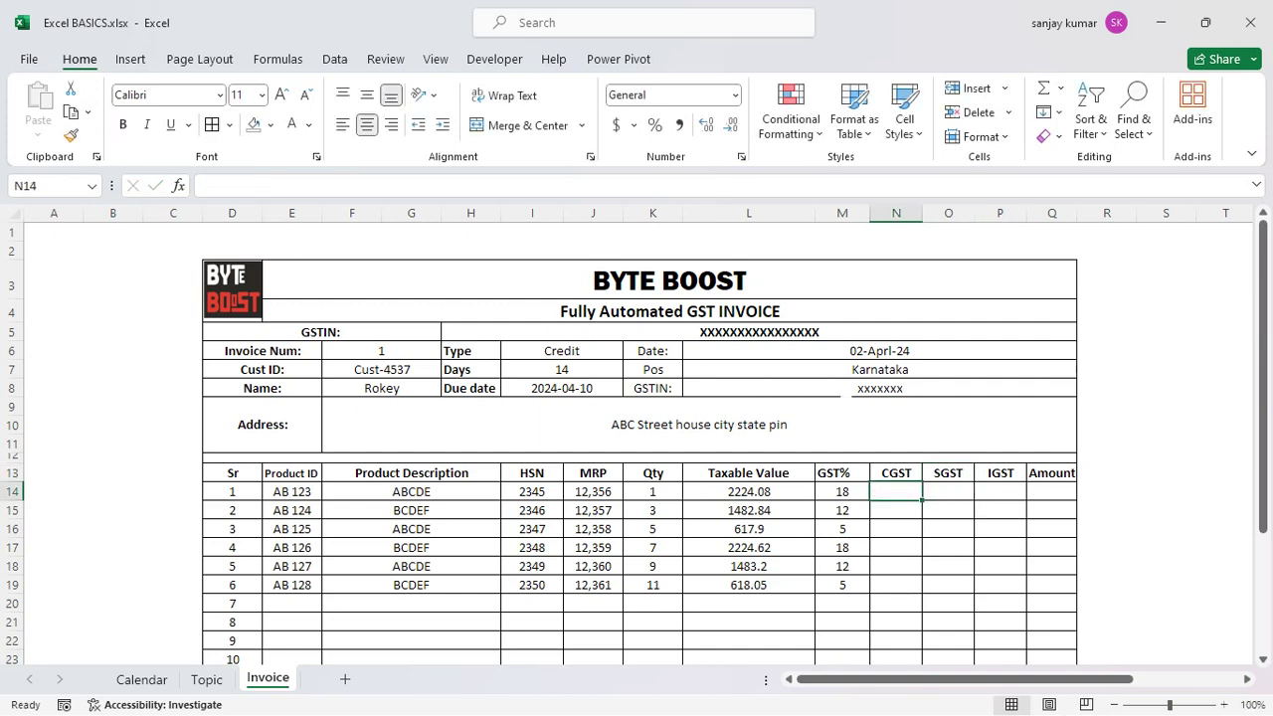
# - Unmerge the invoice date cell L6:Q6
pyautogui.click(750, 354)
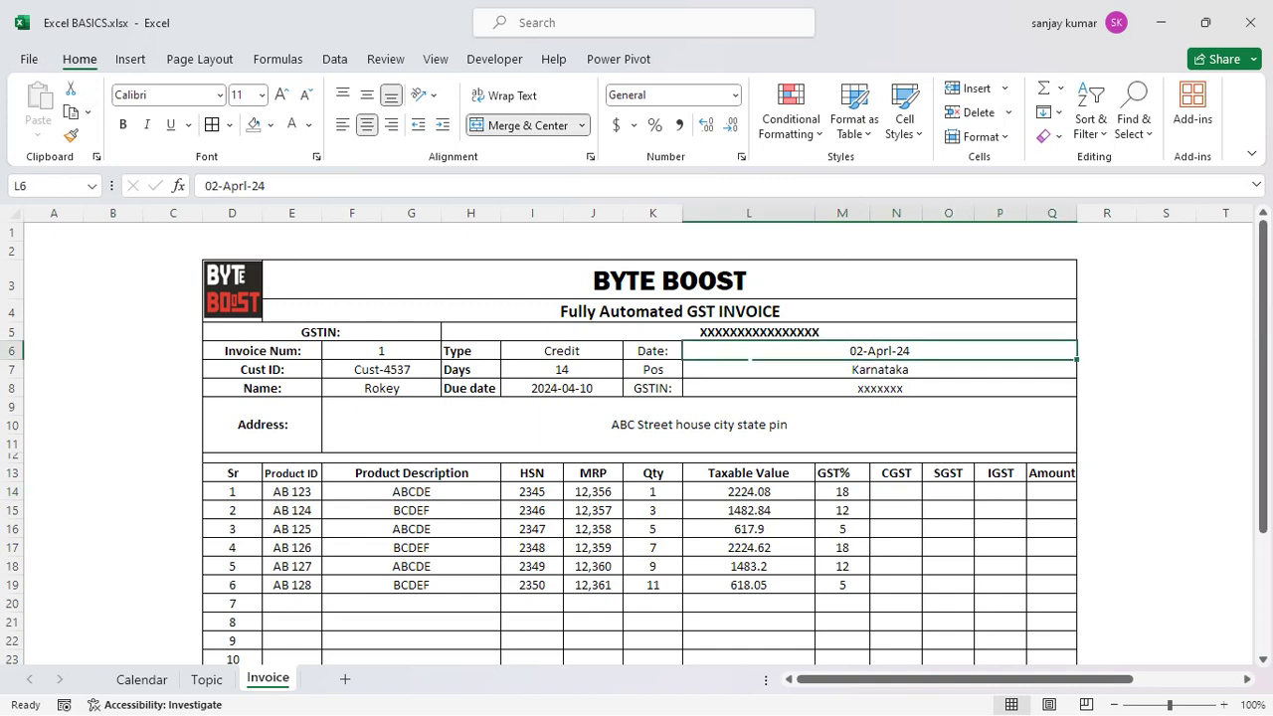
pyautogui.click(527, 125)
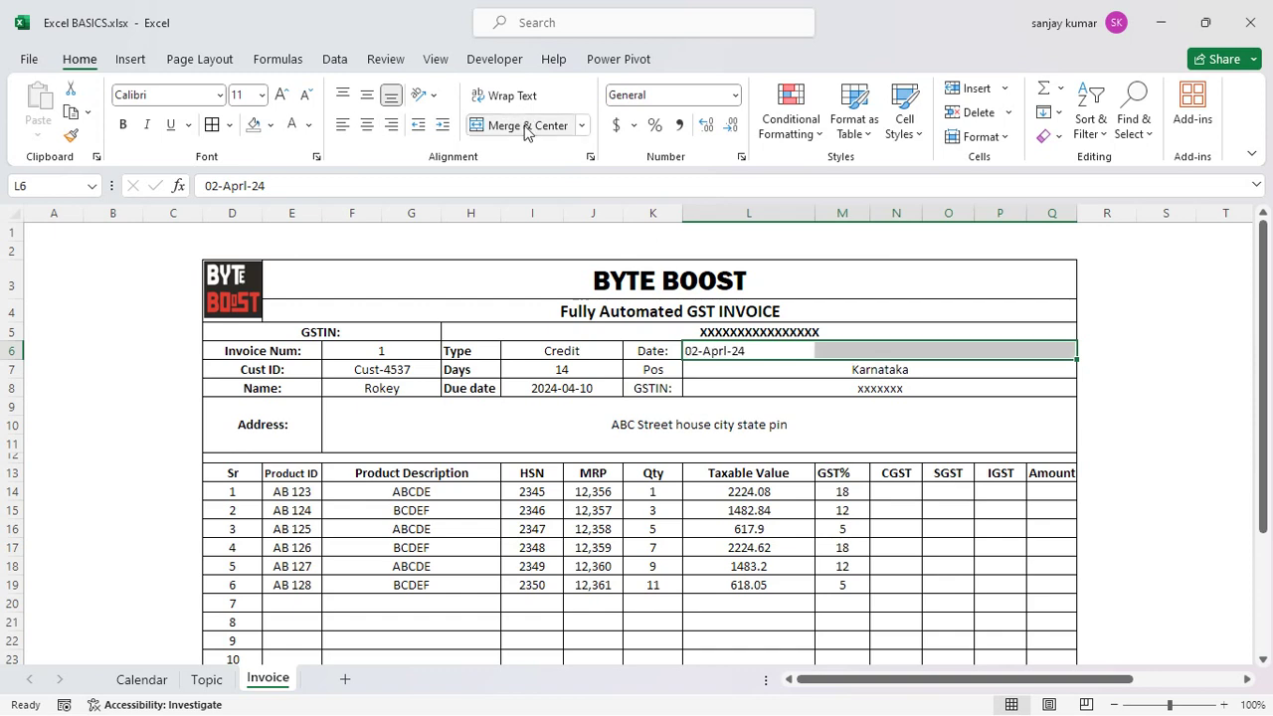
pyautogui.click(699, 424)
# - Copy the invoice date from L6 into M6
pyautogui.click(747, 352)
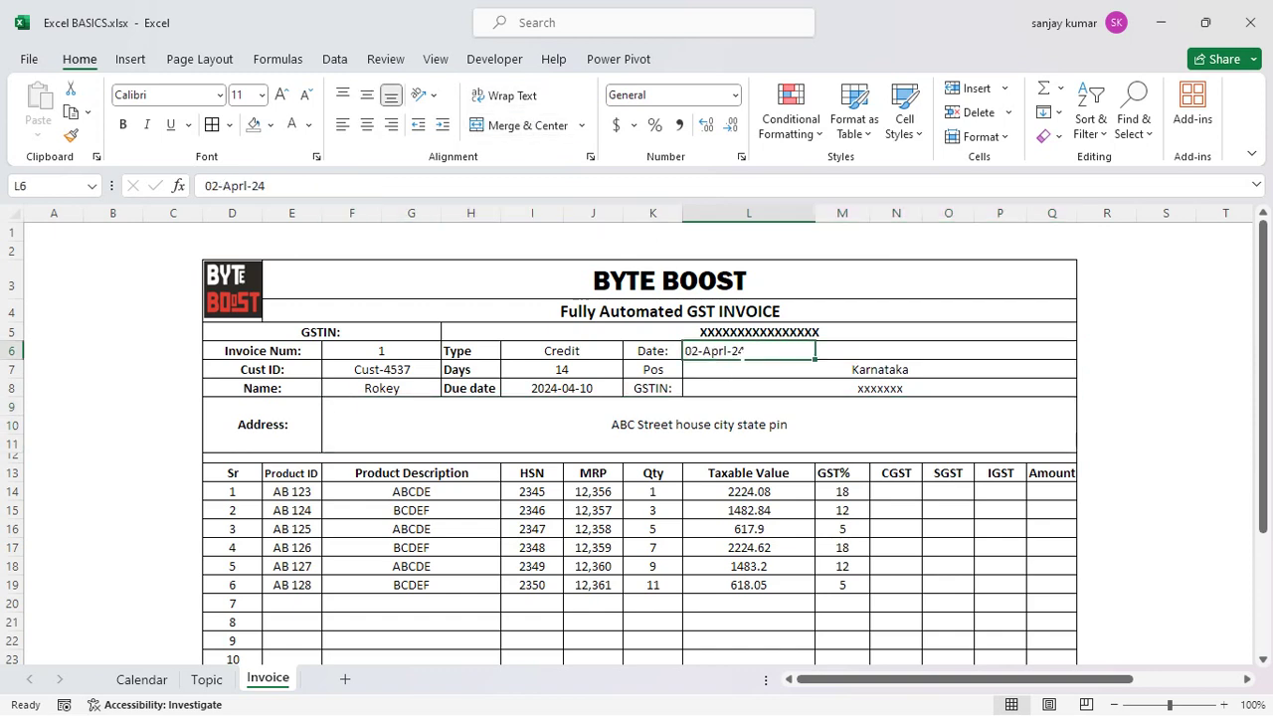
pyautogui.hotkey('ctrl', 'c')
pyautogui.hotkey('ctrl', 'c')
pyautogui.click(859, 354)
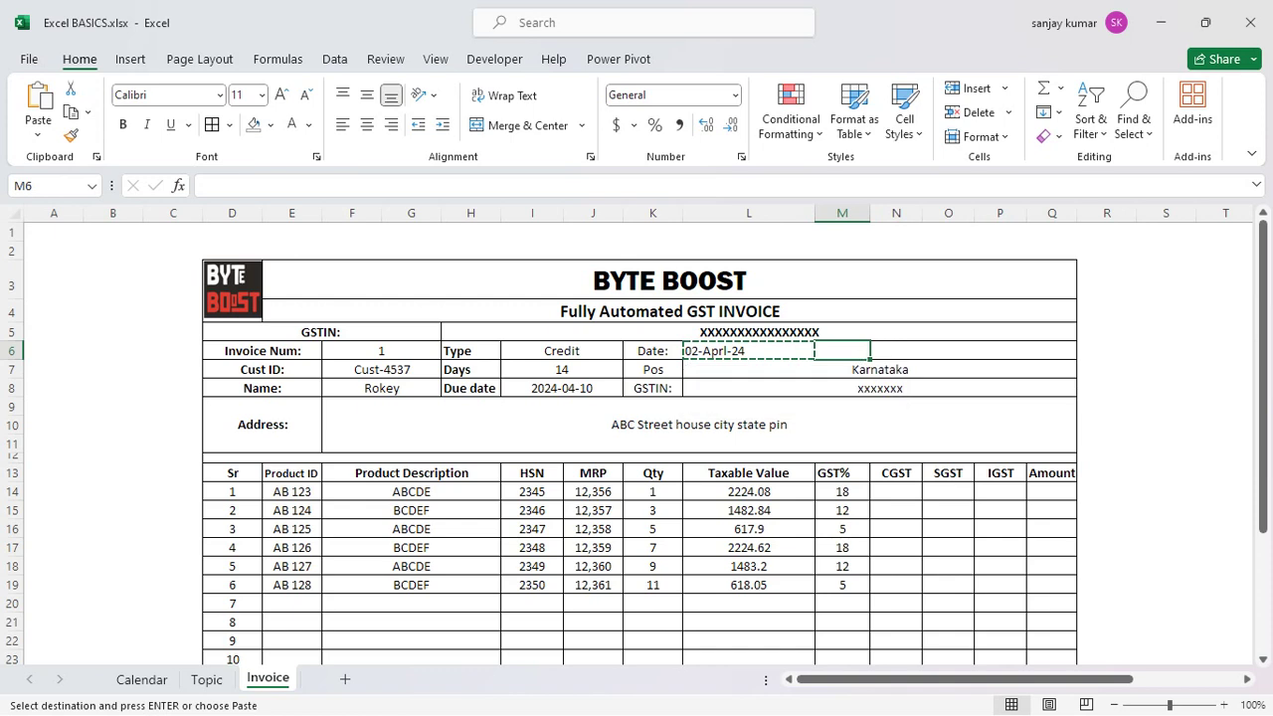
pyautogui.hotkey('ctrl', 'v')
pyautogui.click(853, 387)
pyautogui.click(853, 370)
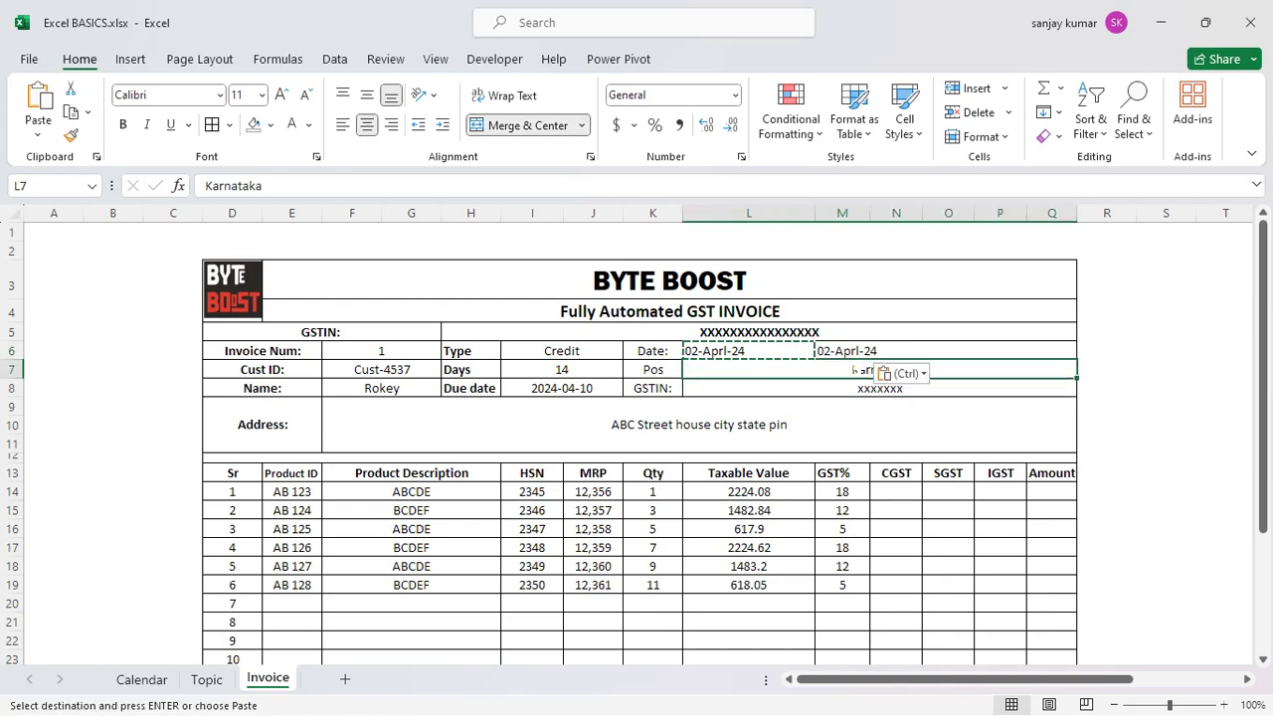
# - Unmerge the place-of-supply value cell L7:Q7 and the customer GSTIN value cell L8:Q8
pyautogui.click(838, 351)
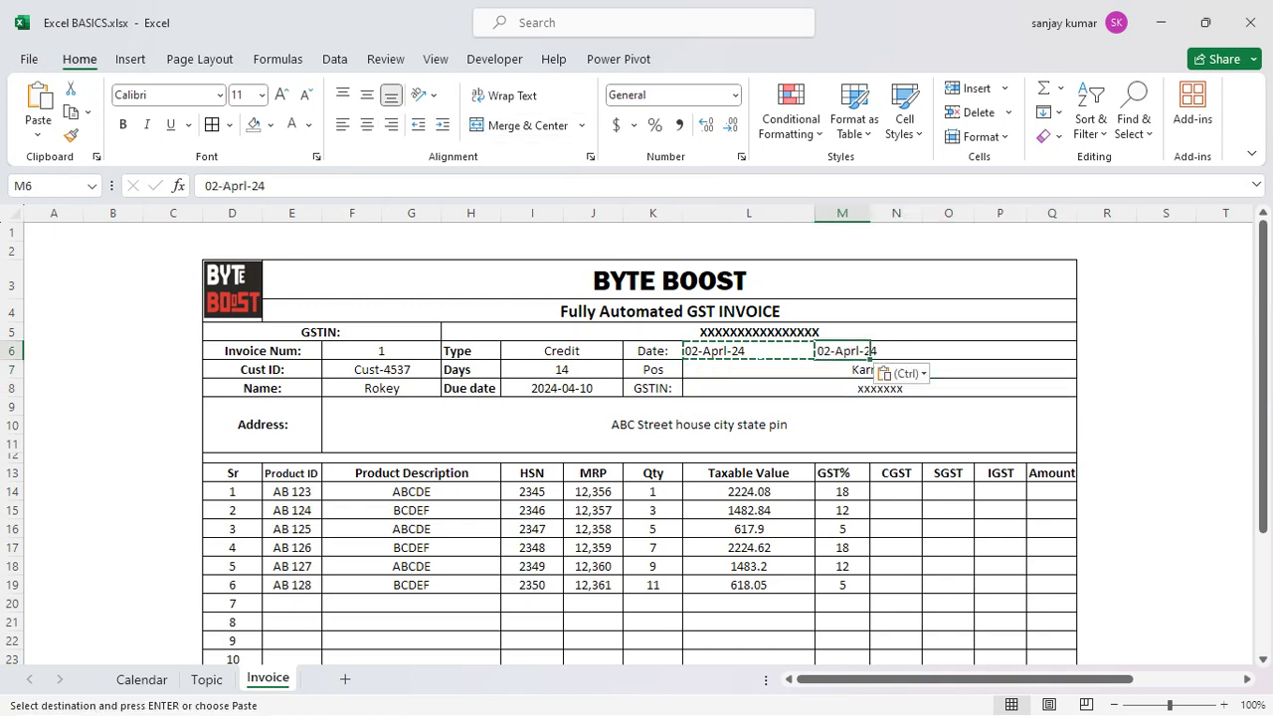
pyautogui.moveTo(872, 352); pyautogui.dragTo(873, 352)
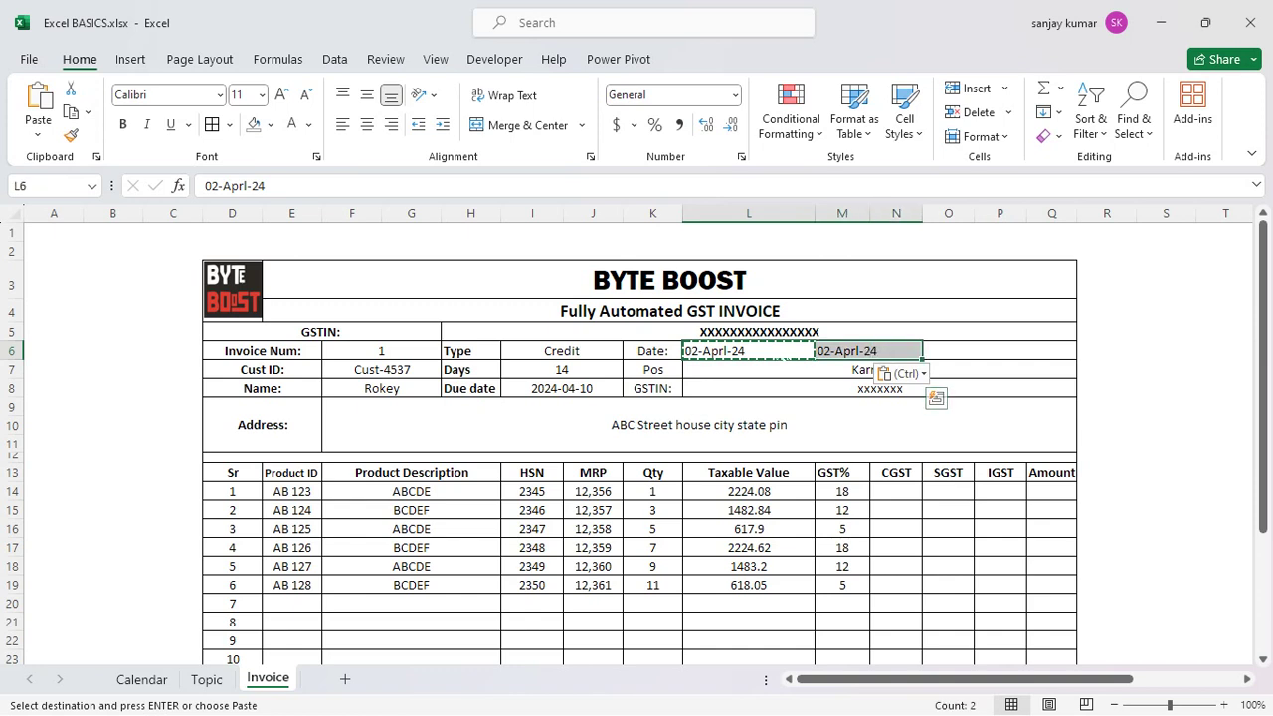
pyautogui.click(840, 370)
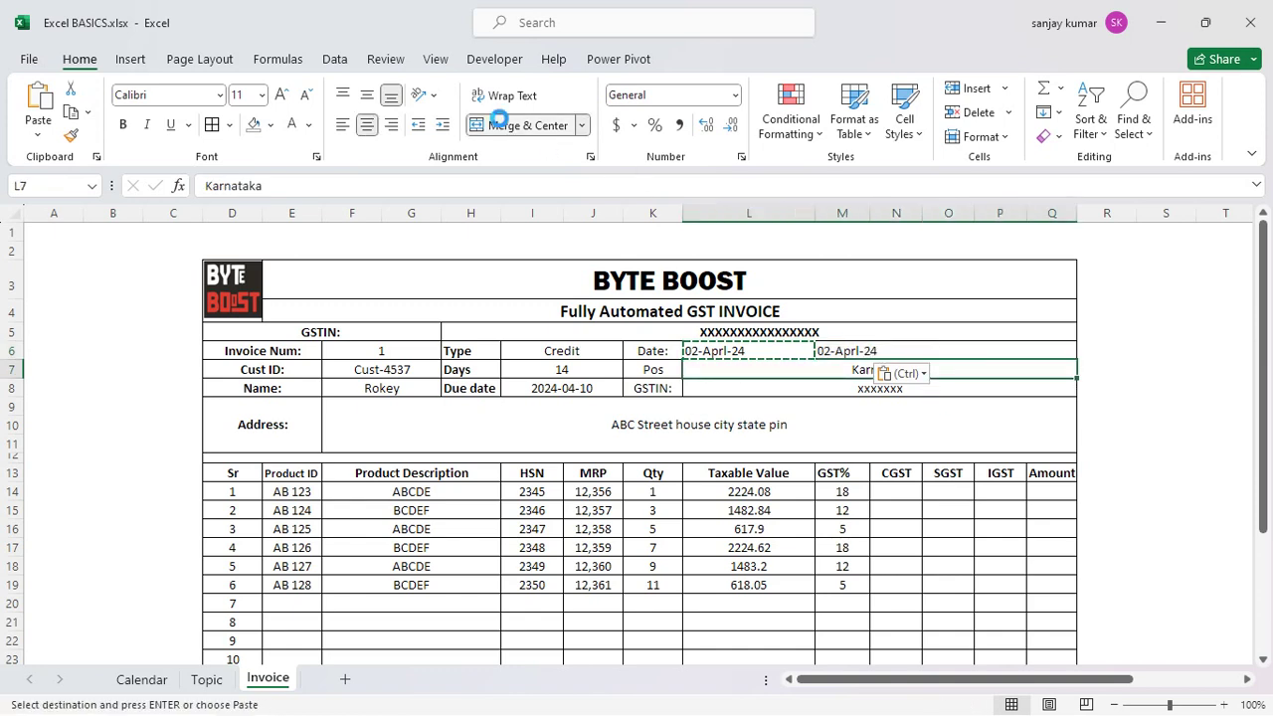
pyautogui.click(500, 124)
pyautogui.press('Down')
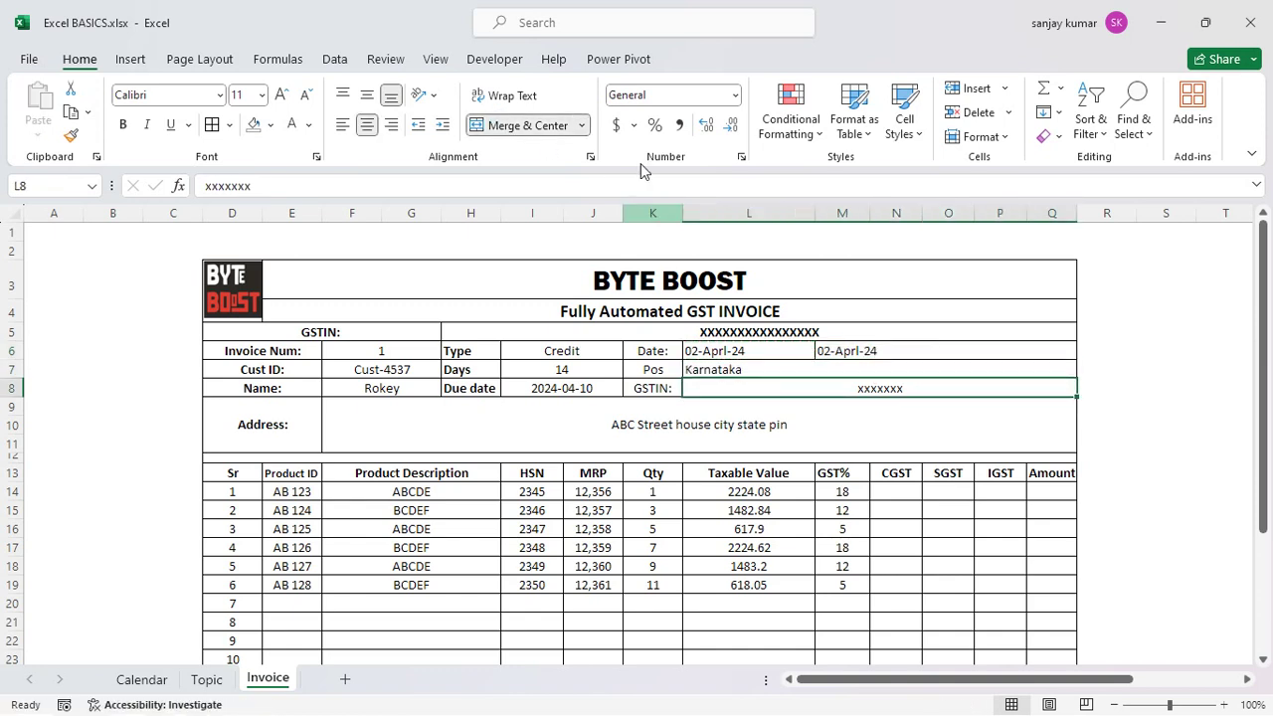
pyautogui.click(541, 125)
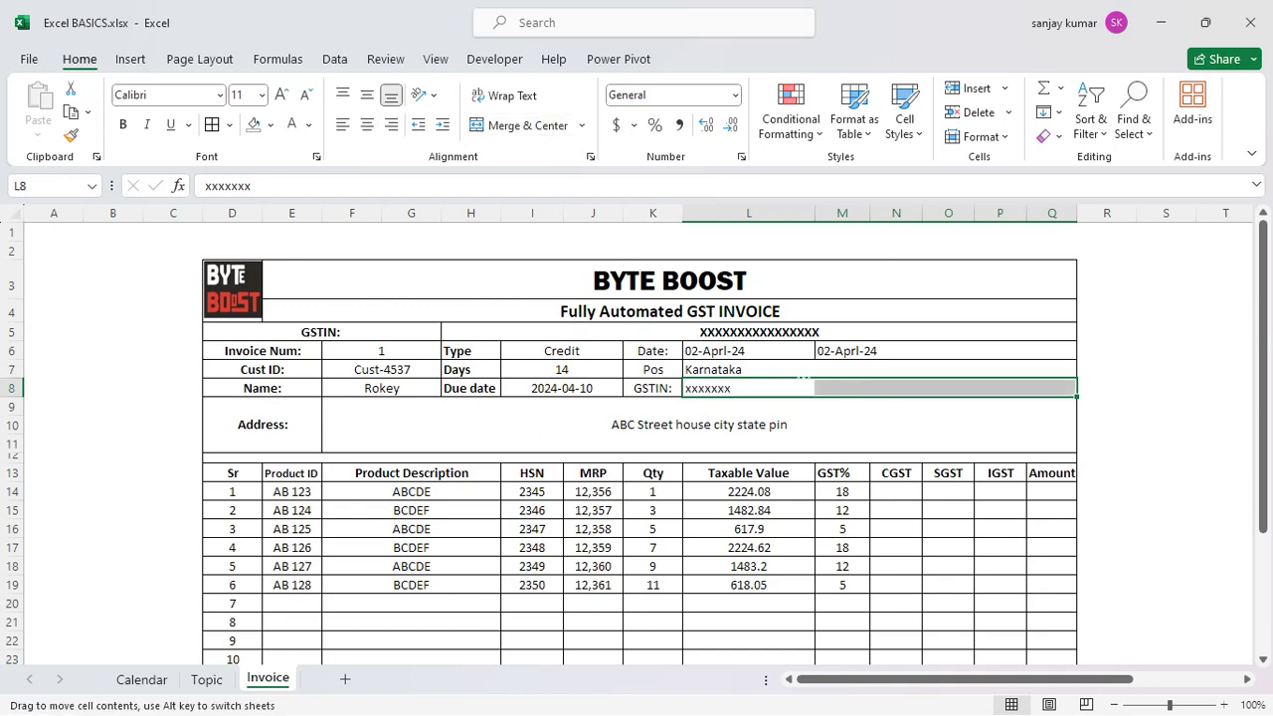
# - Copy the Pos value from L7 into M7 and the GSTIN value from L8 into M8
pyautogui.press('Up')
pyautogui.hotkey('ctrl', 'c')
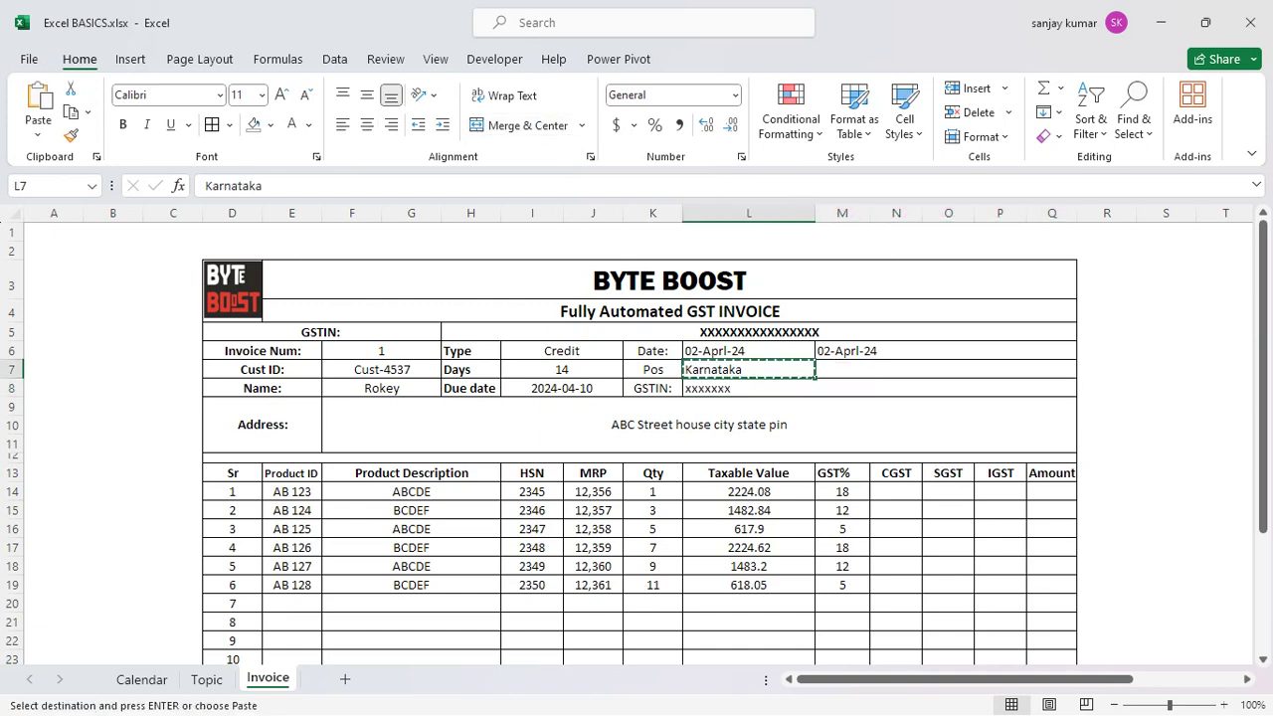
pyautogui.press('Right')
pyautogui.hotkey('ctrl', 'v')
pyautogui.press('Down')
pyautogui.press('Left')
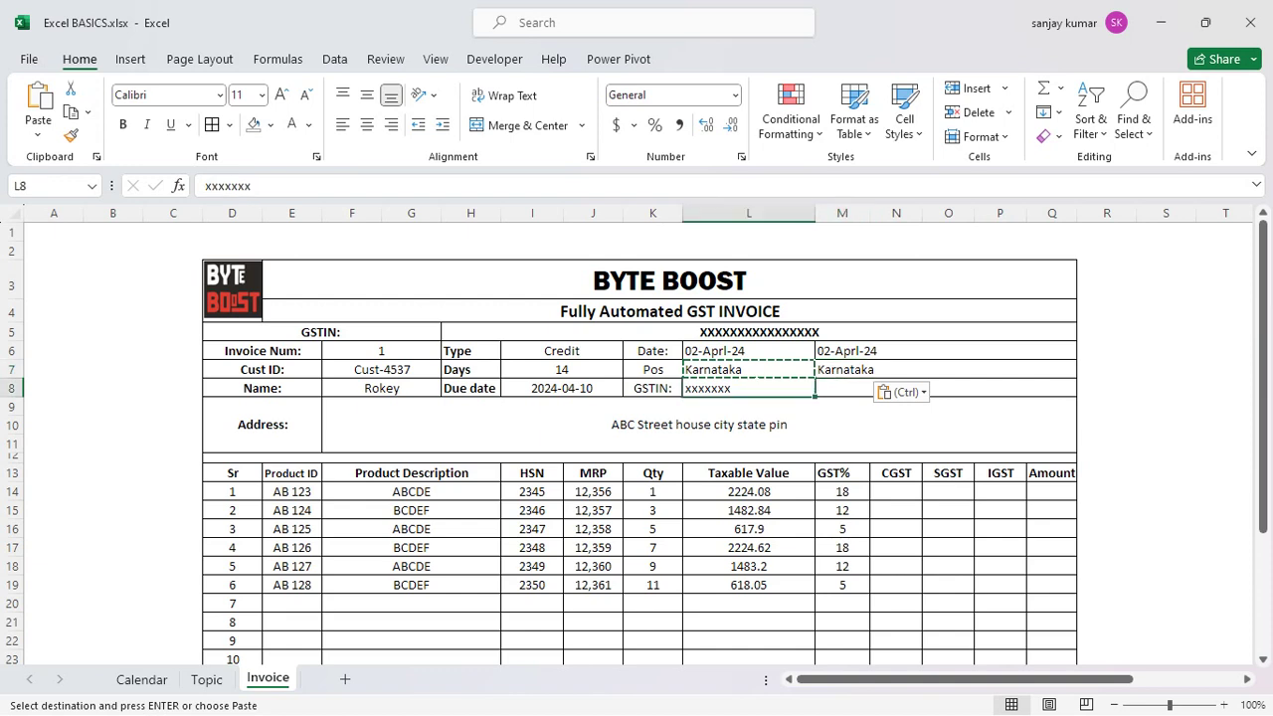
pyautogui.hotkey('ctrl', 'c')
pyautogui.press('Right')
pyautogui.hotkey('ctrl', 'v')
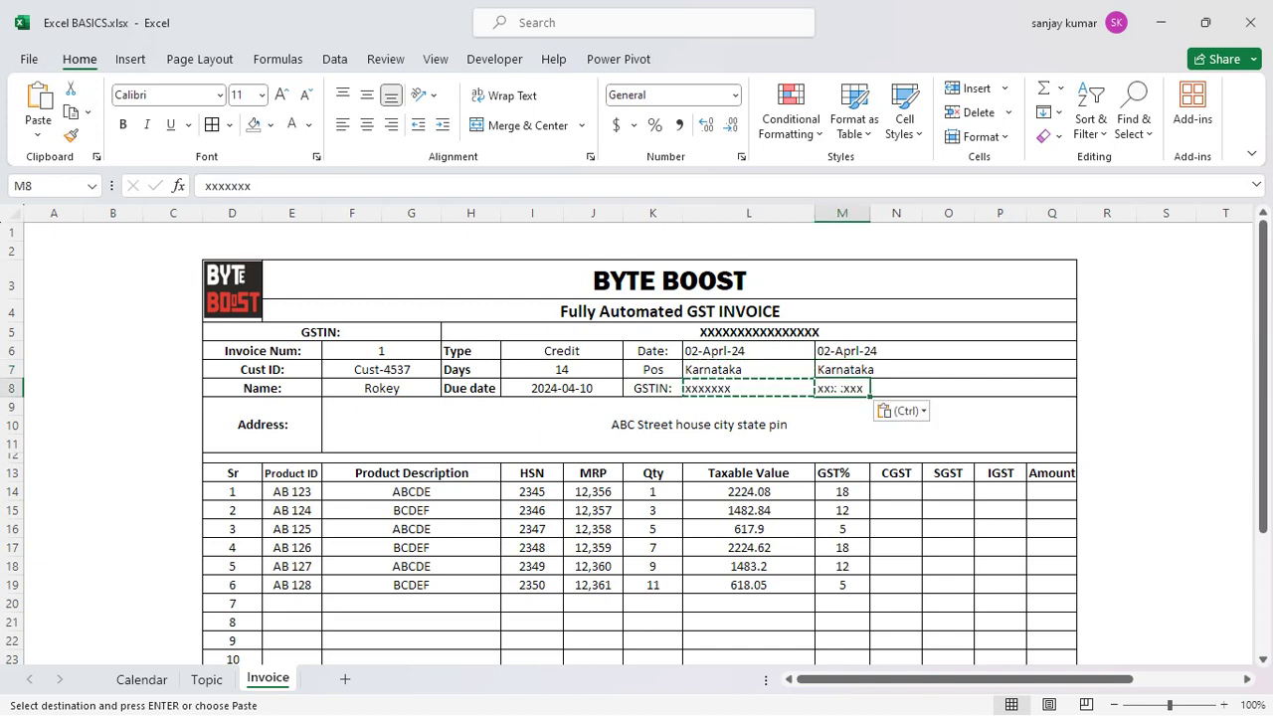
# - Merge and center the copied invoice date across M6:Q6
pyautogui.moveTo(748, 351); pyautogui.dragTo(760, 389)
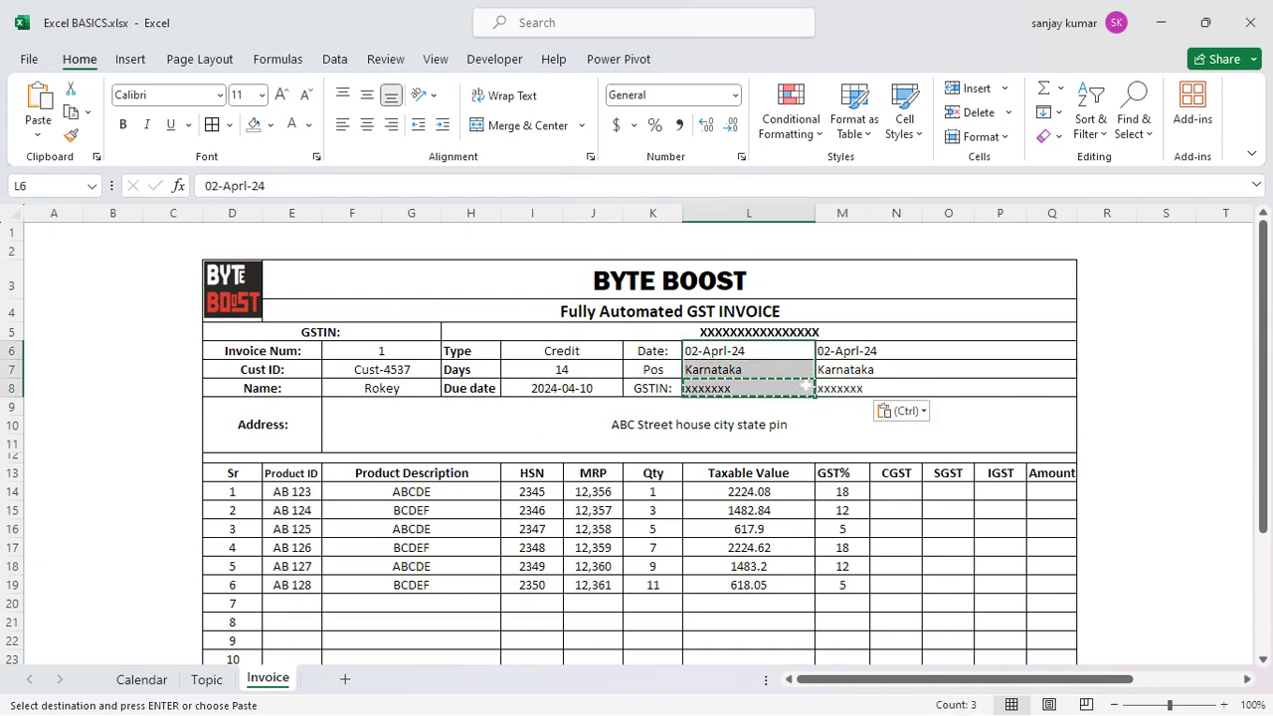
pyautogui.click(793, 368)
pyautogui.click(844, 355)
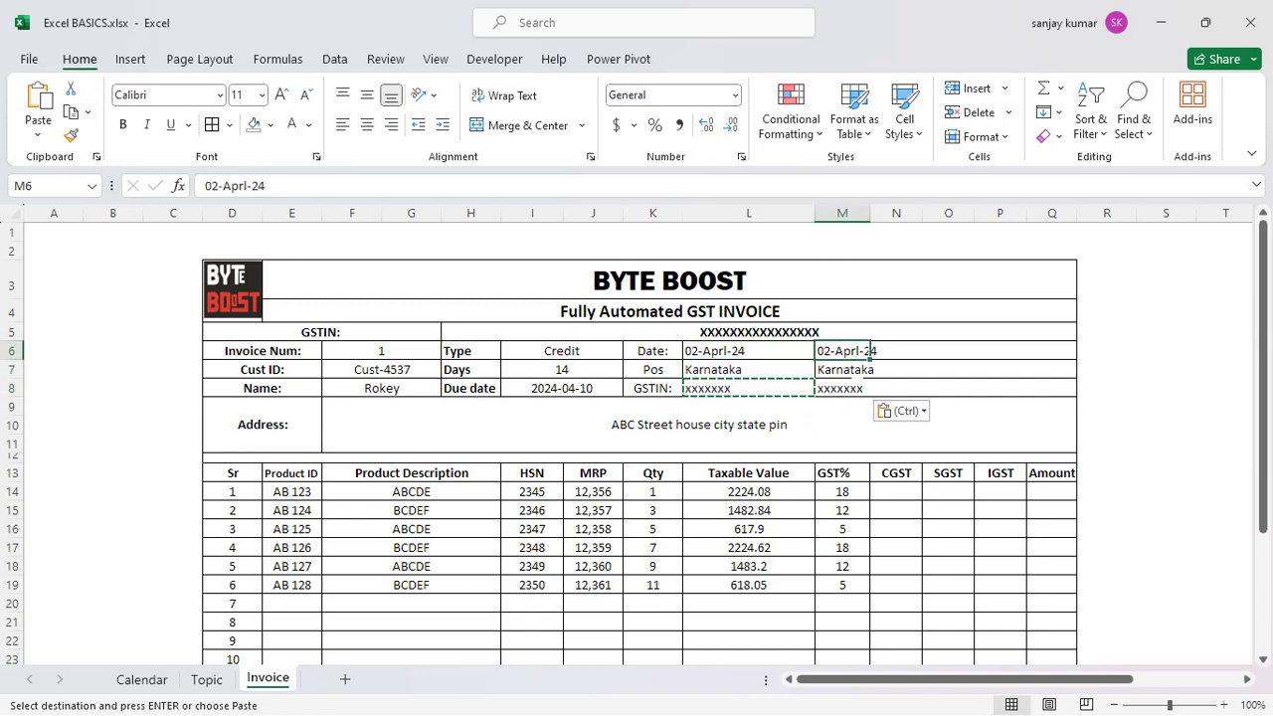
pyautogui.click(854, 386)
pyautogui.moveTo(847, 351); pyautogui.dragTo(1034, 352)
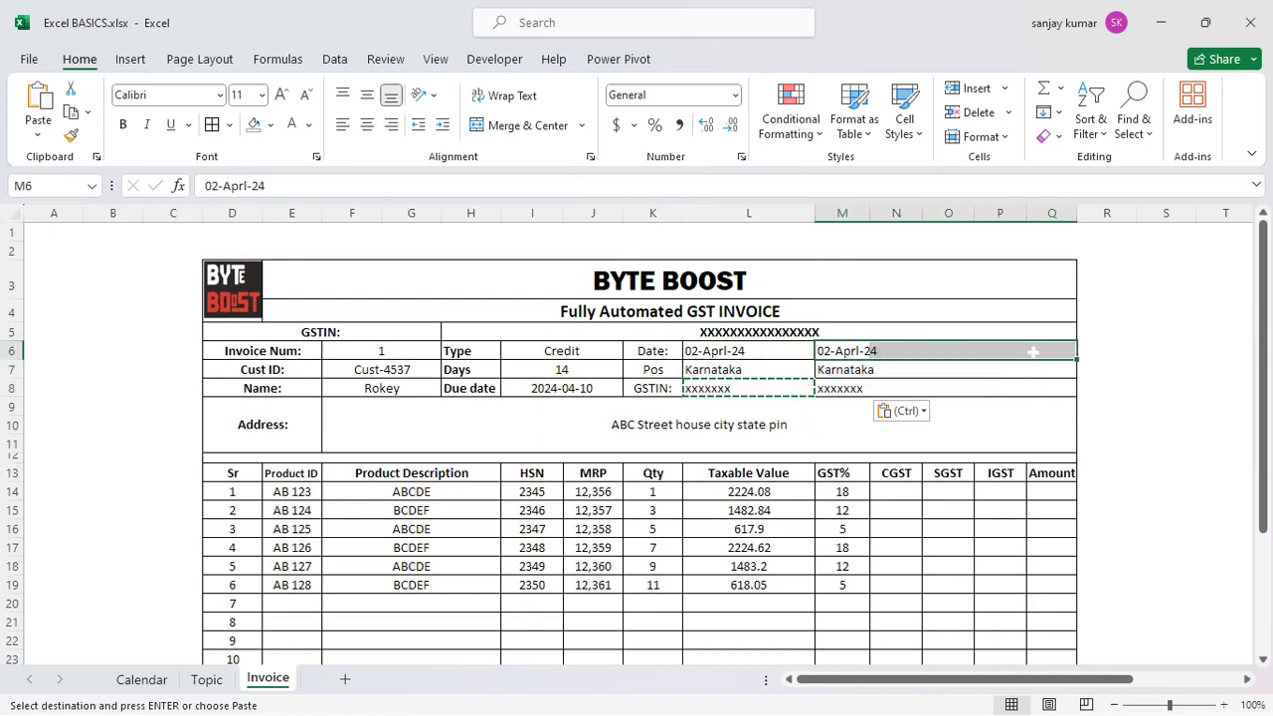
pyautogui.click(517, 125)
# - Apply the merged, centered format of M6:Q6 to the Pos value in M7 and the GSTIN value in M8
pyautogui.press('Return')
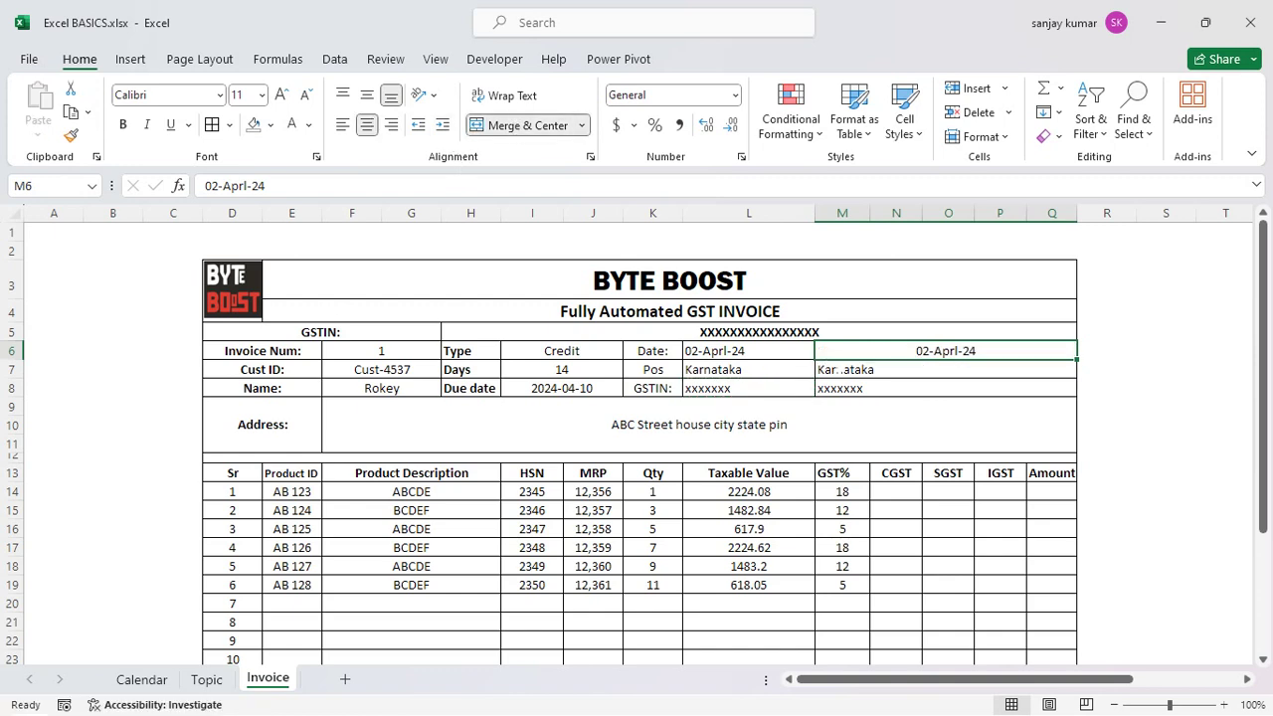
pyautogui.click(525, 126)
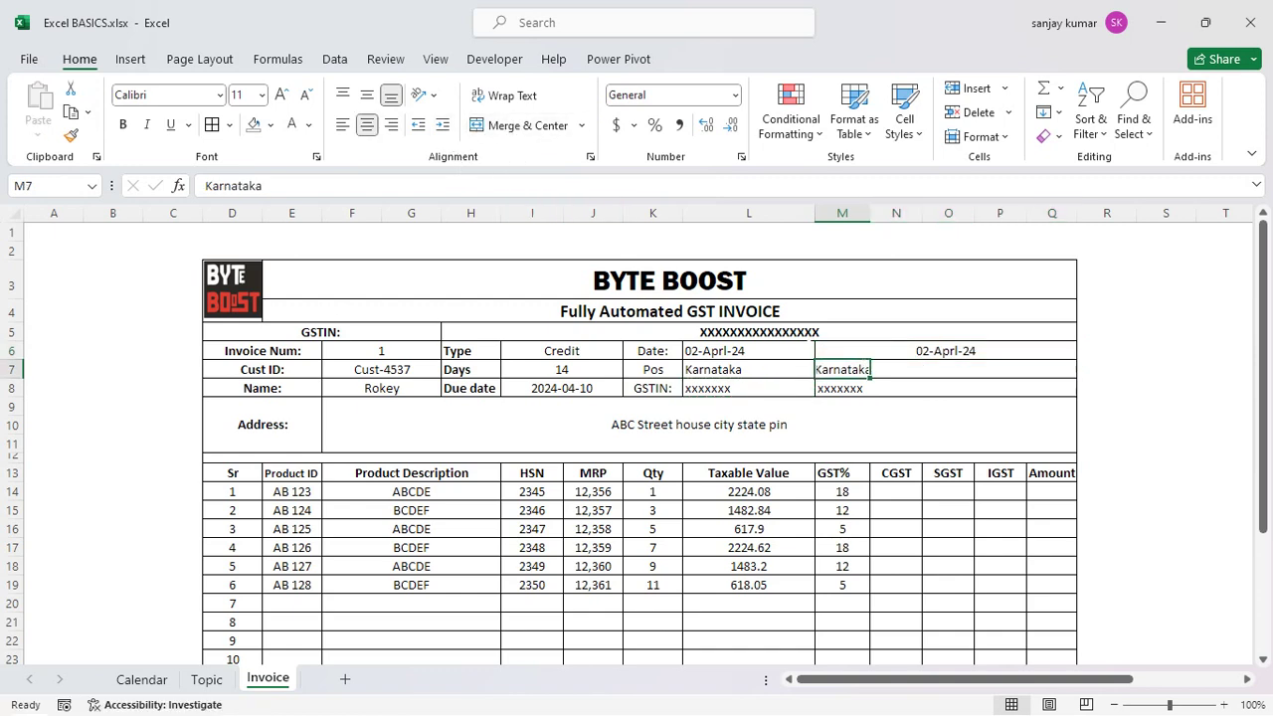
pyautogui.moveTo(840, 369); pyautogui.dragTo(986, 369)
pyautogui.click(843, 370)
pyautogui.moveTo(861, 370); pyautogui.dragTo(1052, 370)
pyautogui.click(945, 351)
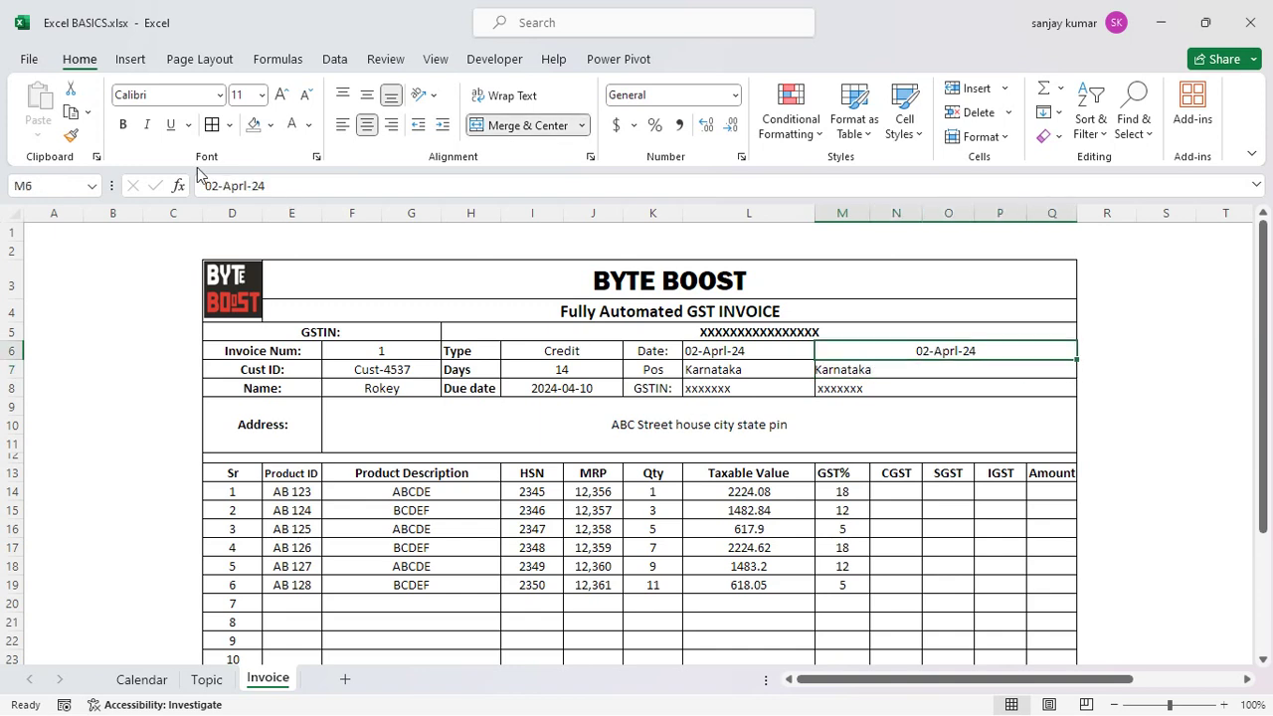
pyautogui.click(69, 136)
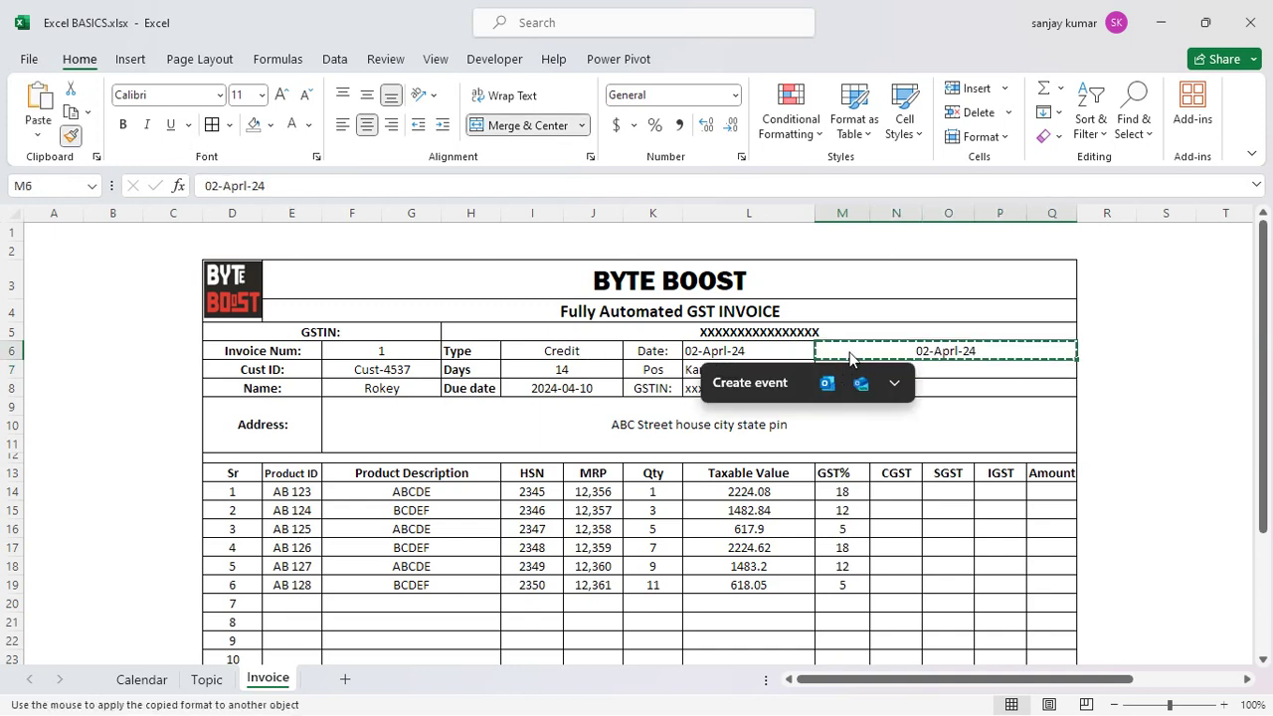
pyautogui.click(843, 370)
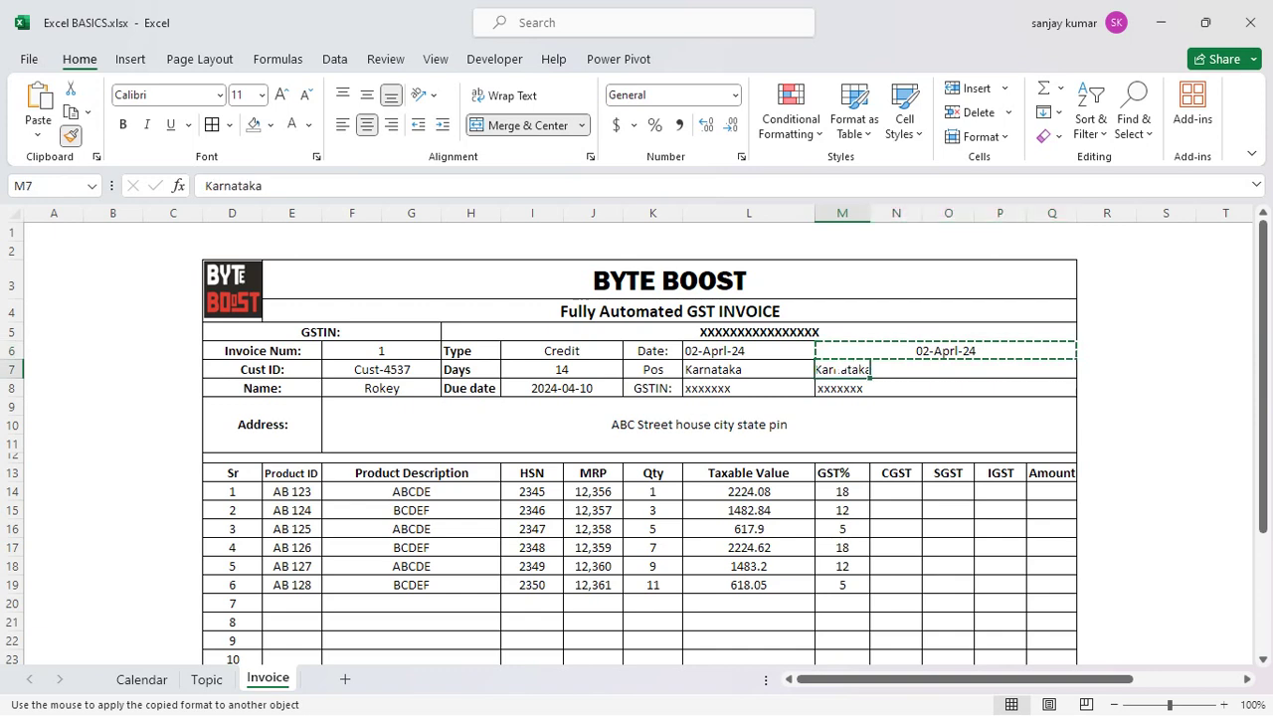
pyautogui.click(70, 136)
pyautogui.click(835, 389)
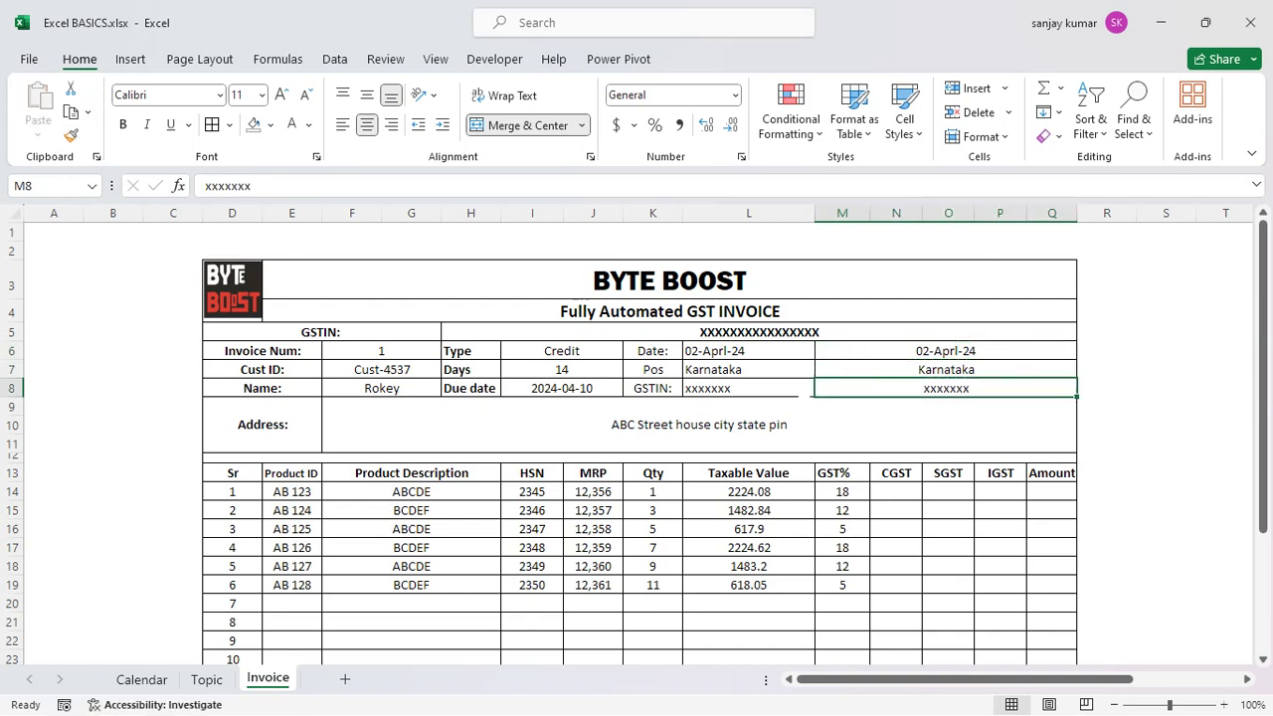
# - Clear the duplicate date, Pos and GSTIN values from L6:L8
pyautogui.click(748, 369)
pyautogui.click(748, 350)
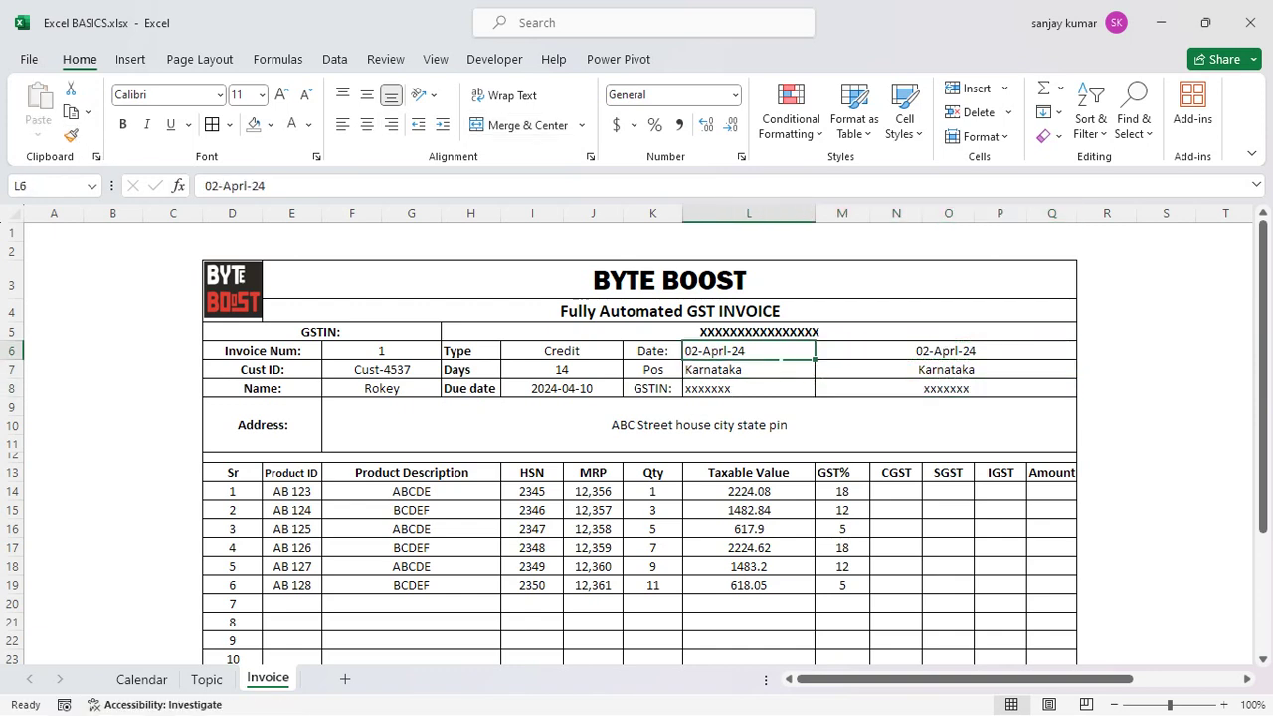
pyautogui.click(652, 350)
pyautogui.moveTo(718, 350); pyautogui.dragTo(728, 389)
pyautogui.press('Delete')
# - Merge and center the Date, Pos and GSTIN labels across columns K and L in rows 6 to 8
pyautogui.moveTo(652, 350); pyautogui.dragTo(714, 355)
pyautogui.click(519, 126)
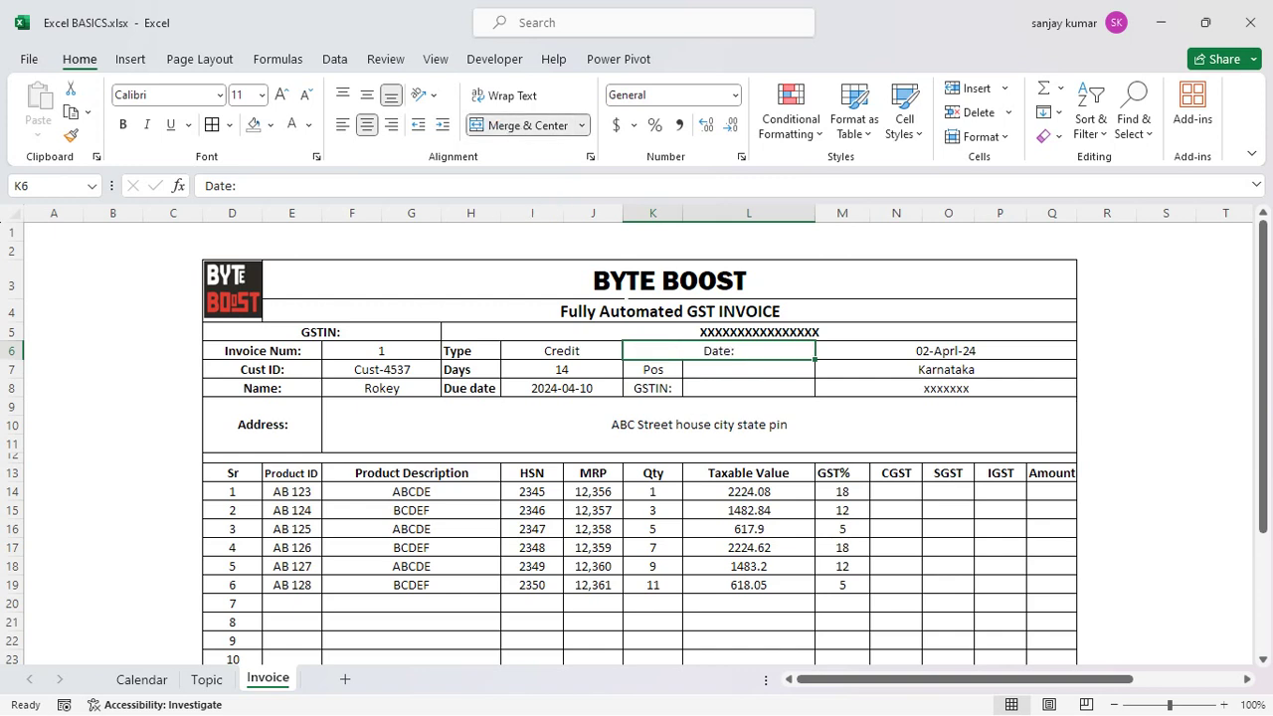
pyautogui.click(71, 135)
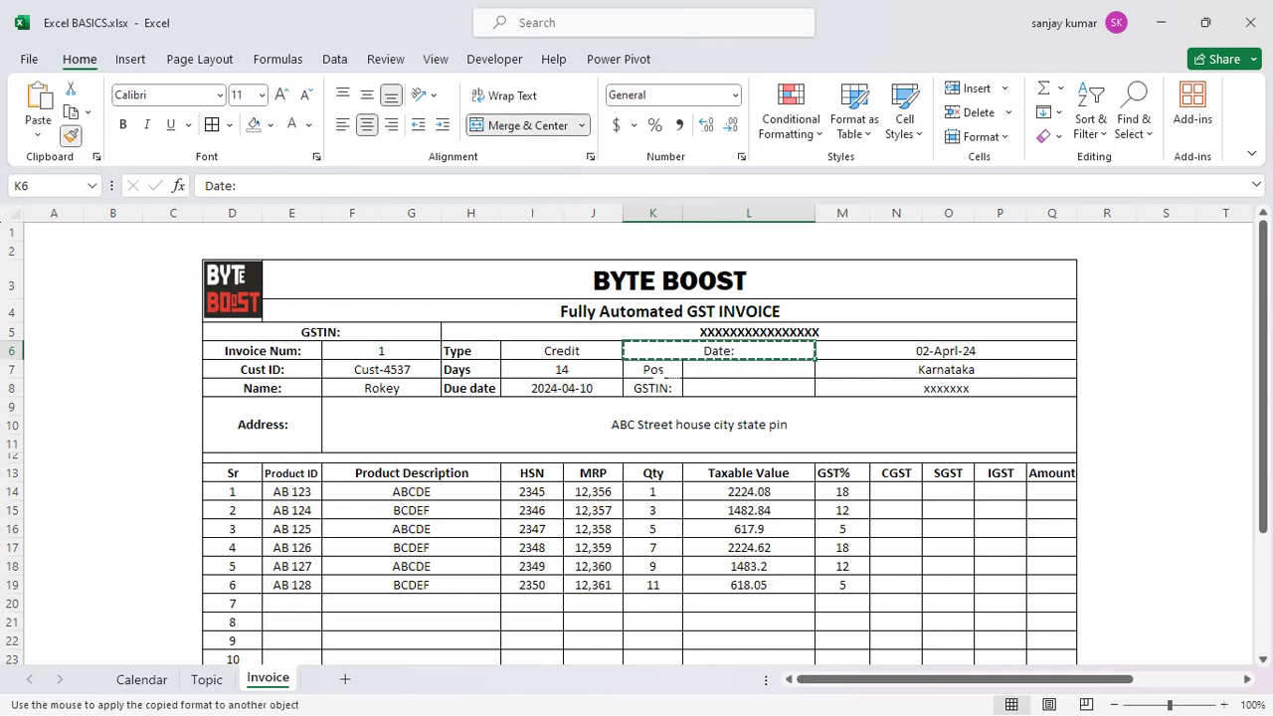
pyautogui.click(652, 369)
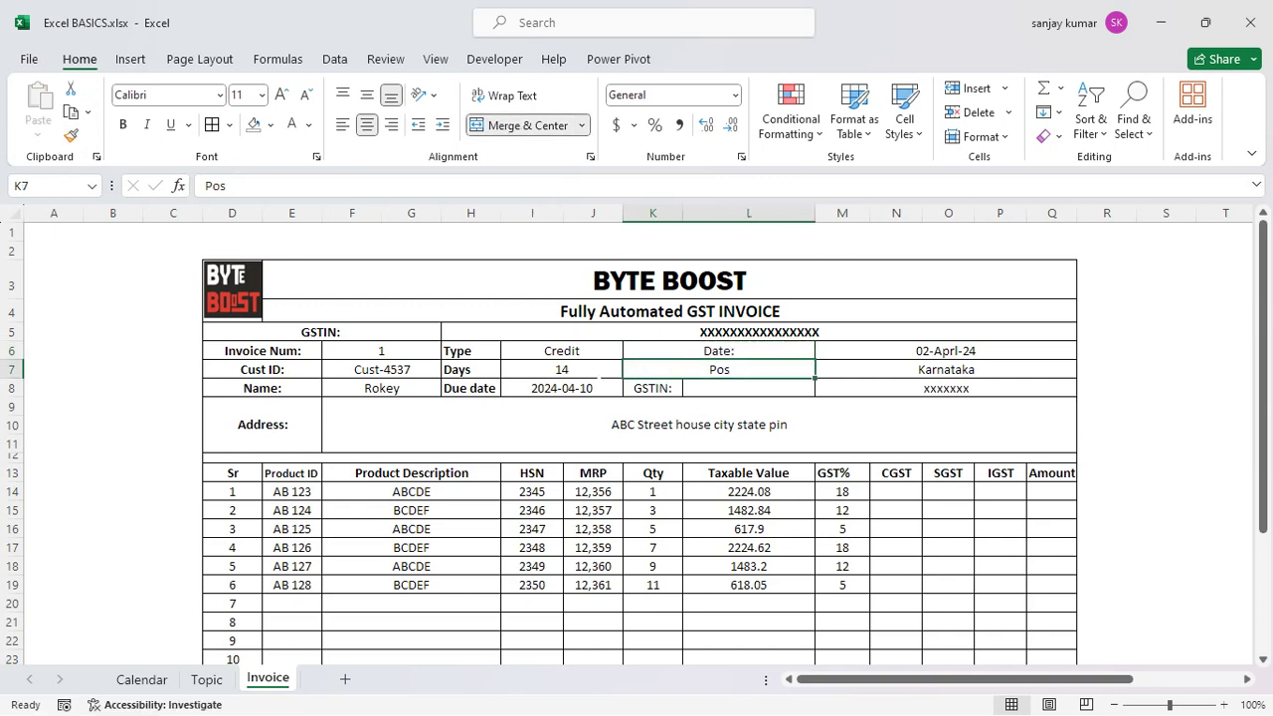
pyautogui.click(76, 141)
pyautogui.click(703, 388)
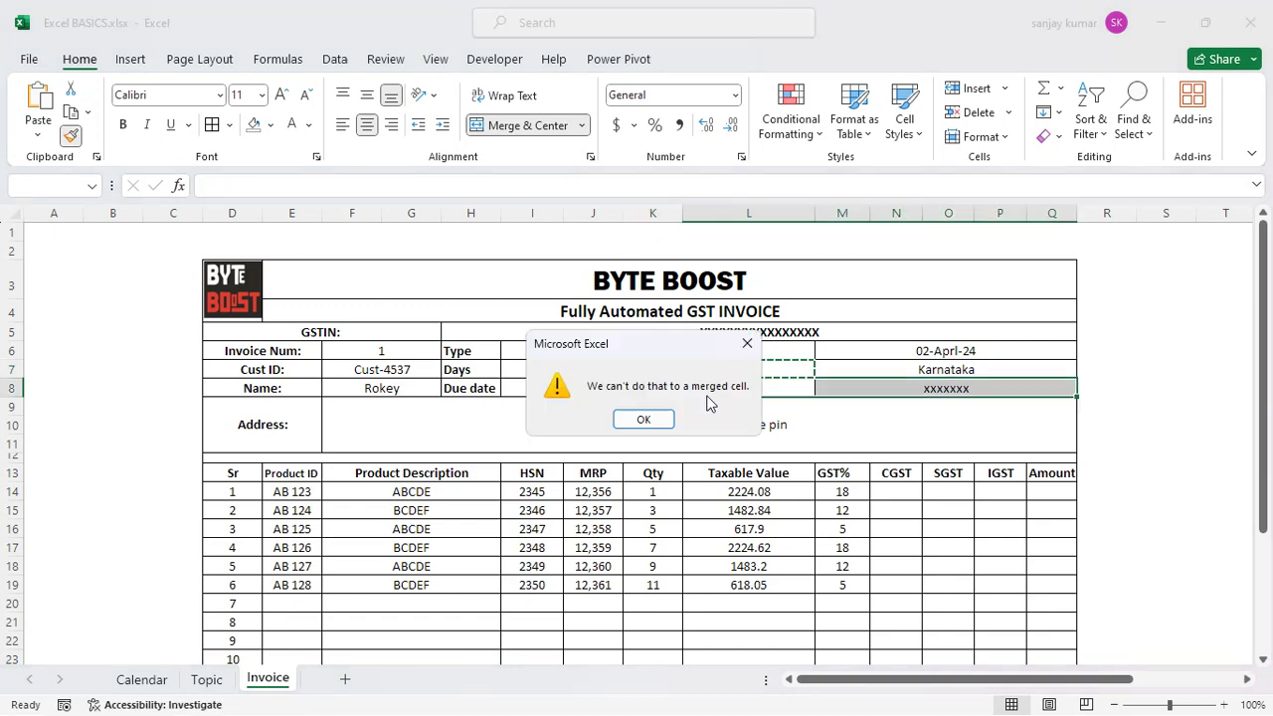
pyautogui.click(643, 419)
pyautogui.moveTo(652, 387); pyautogui.dragTo(717, 392)
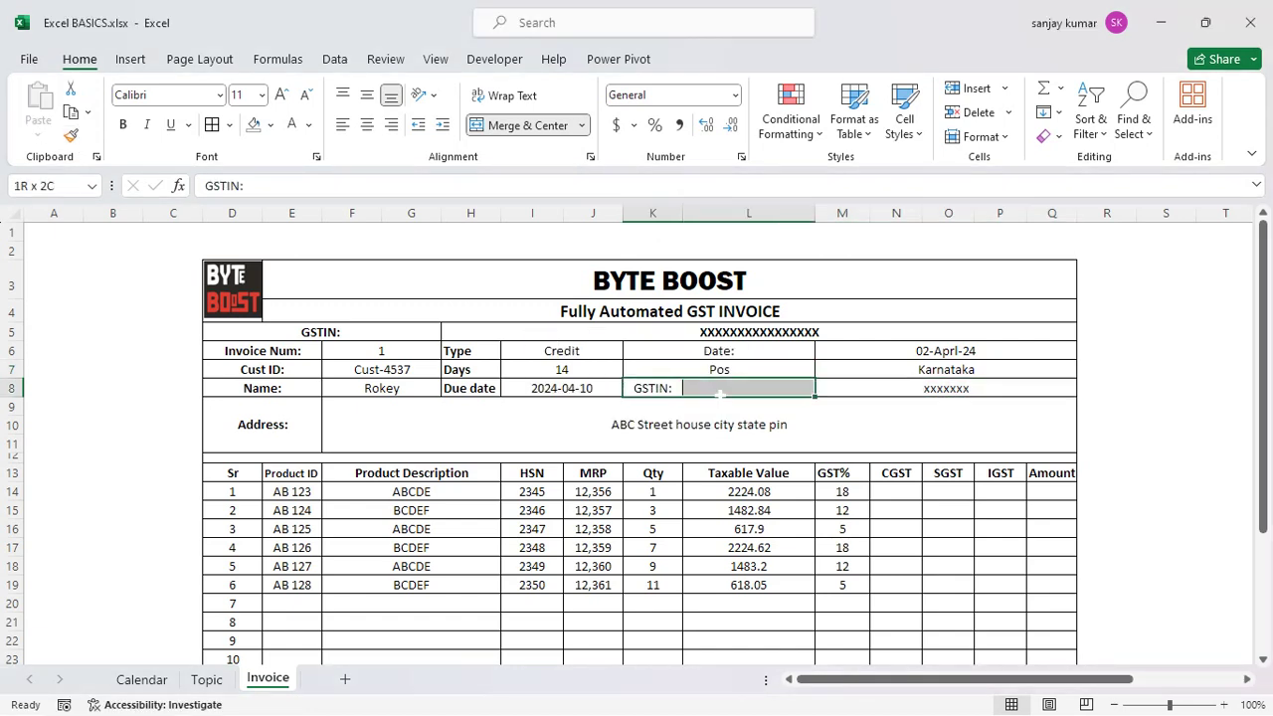
pyautogui.click(504, 127)
# - Right-align the merged Date, Pos and GSTIN labels in K6:L8
pyautogui.click(770, 424)
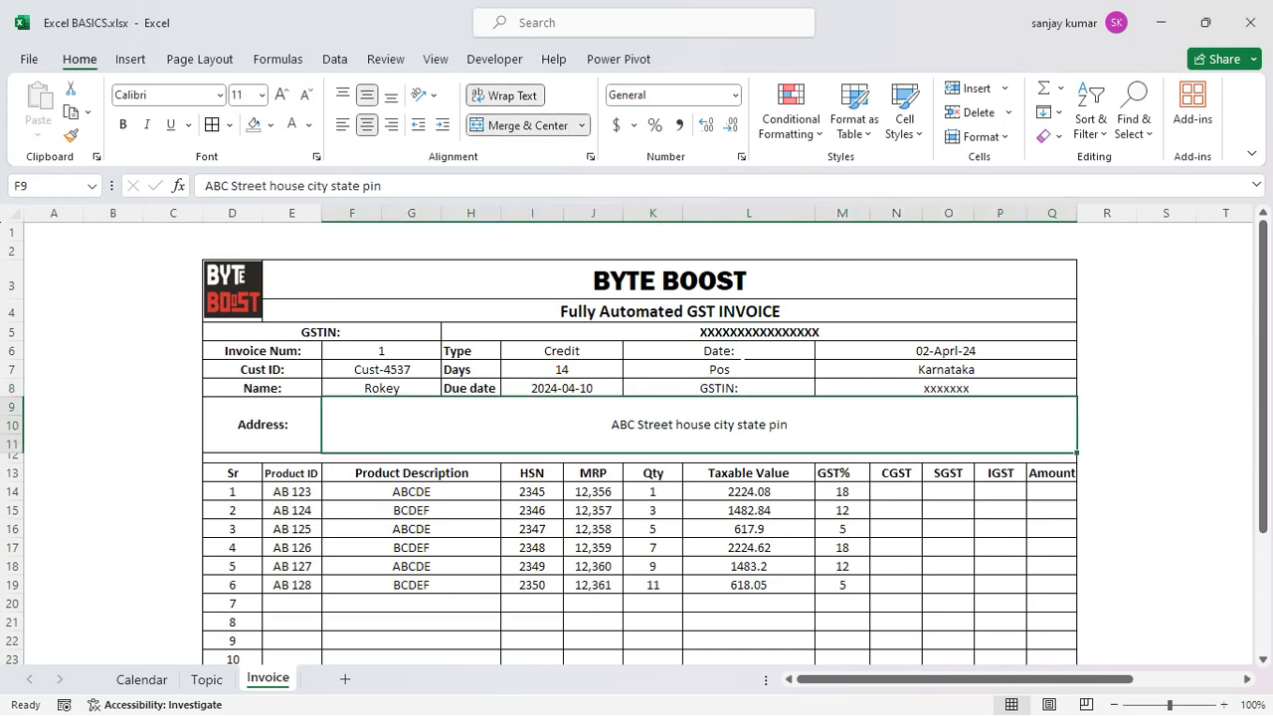
pyautogui.moveTo(719, 350); pyautogui.dragTo(719, 388)
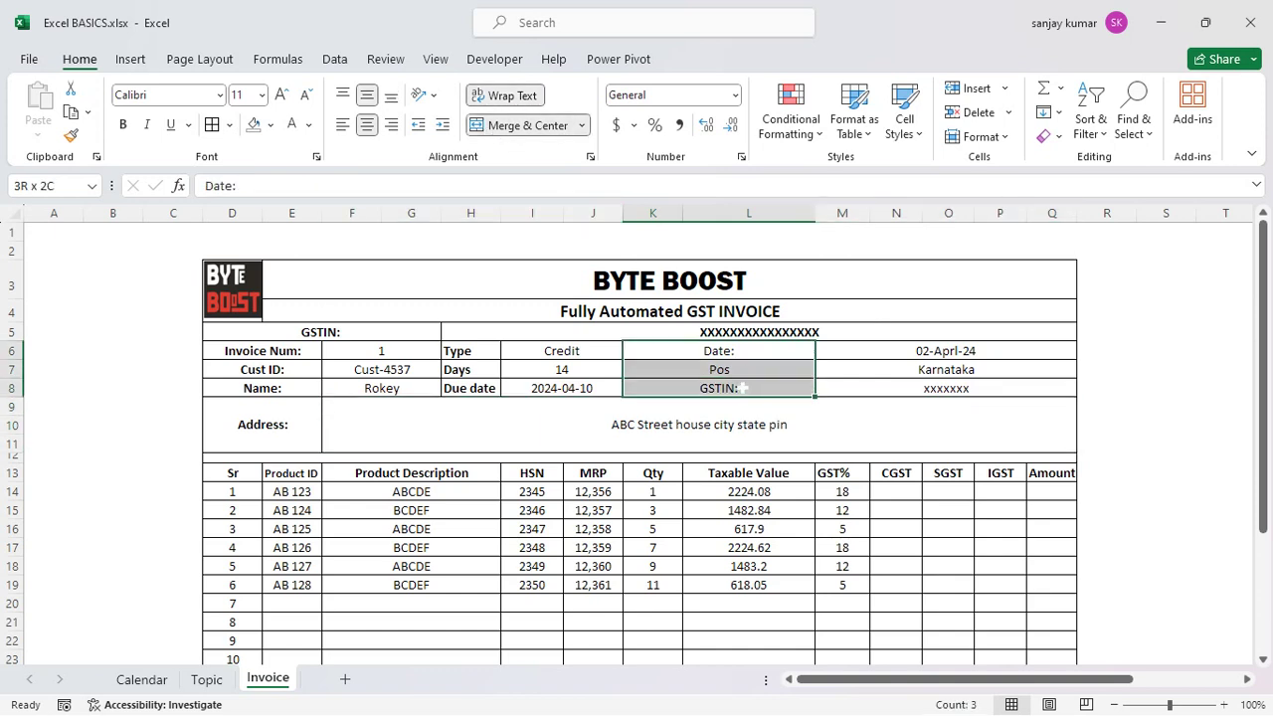
pyautogui.click(390, 124)
# - Unmerge the Date label cell K6:L6 and move the label from K6 to L6
pyautogui.click(708, 372)
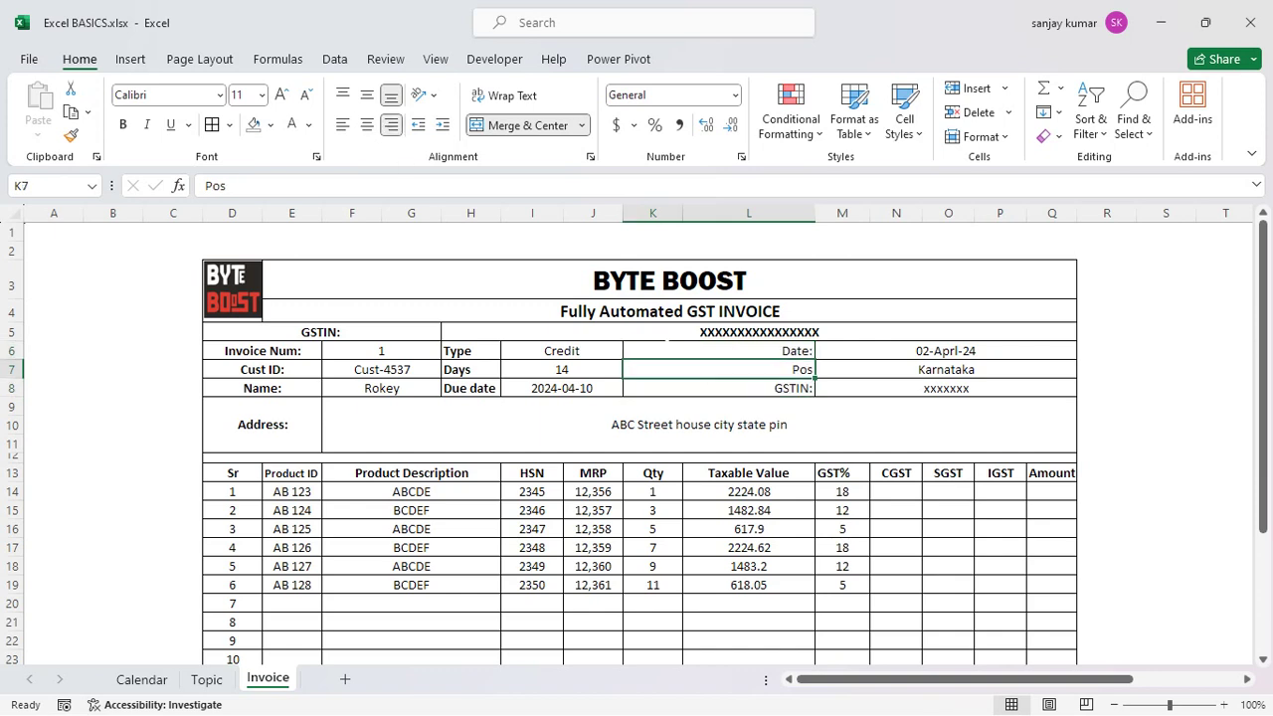
pyautogui.click(706, 351)
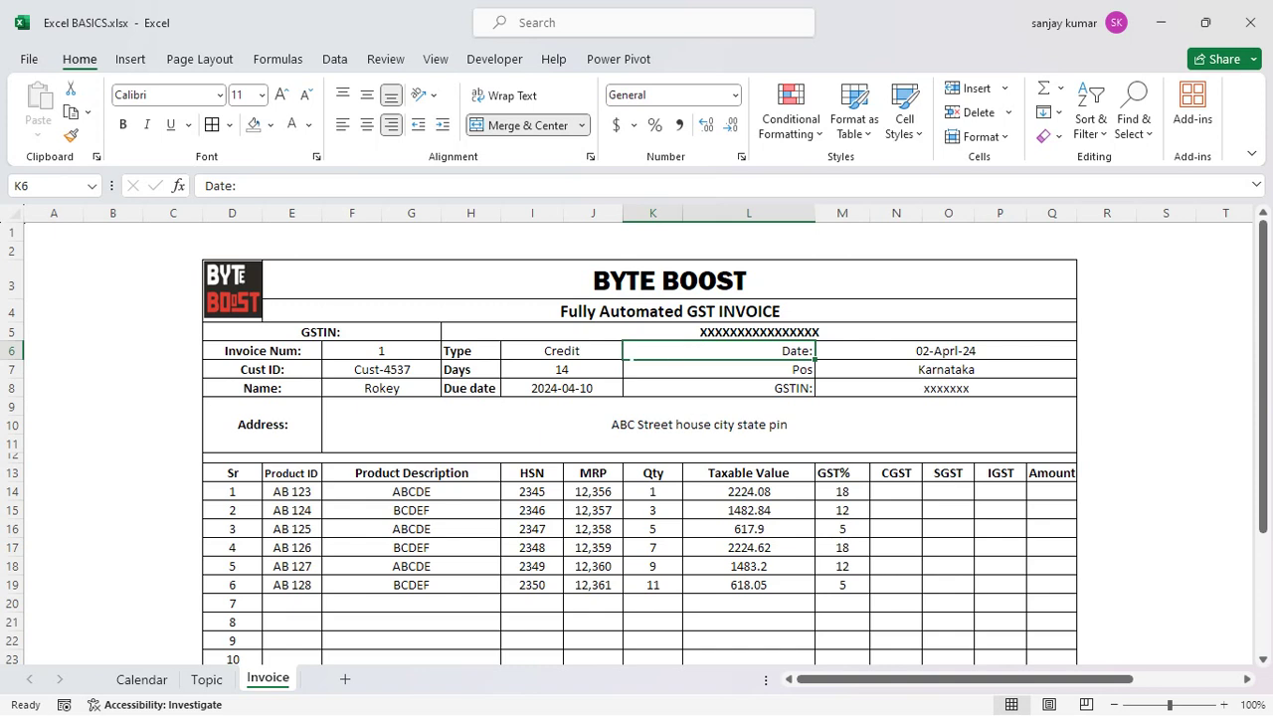
pyautogui.click(527, 125)
pyautogui.press('Return')
pyautogui.click(657, 351)
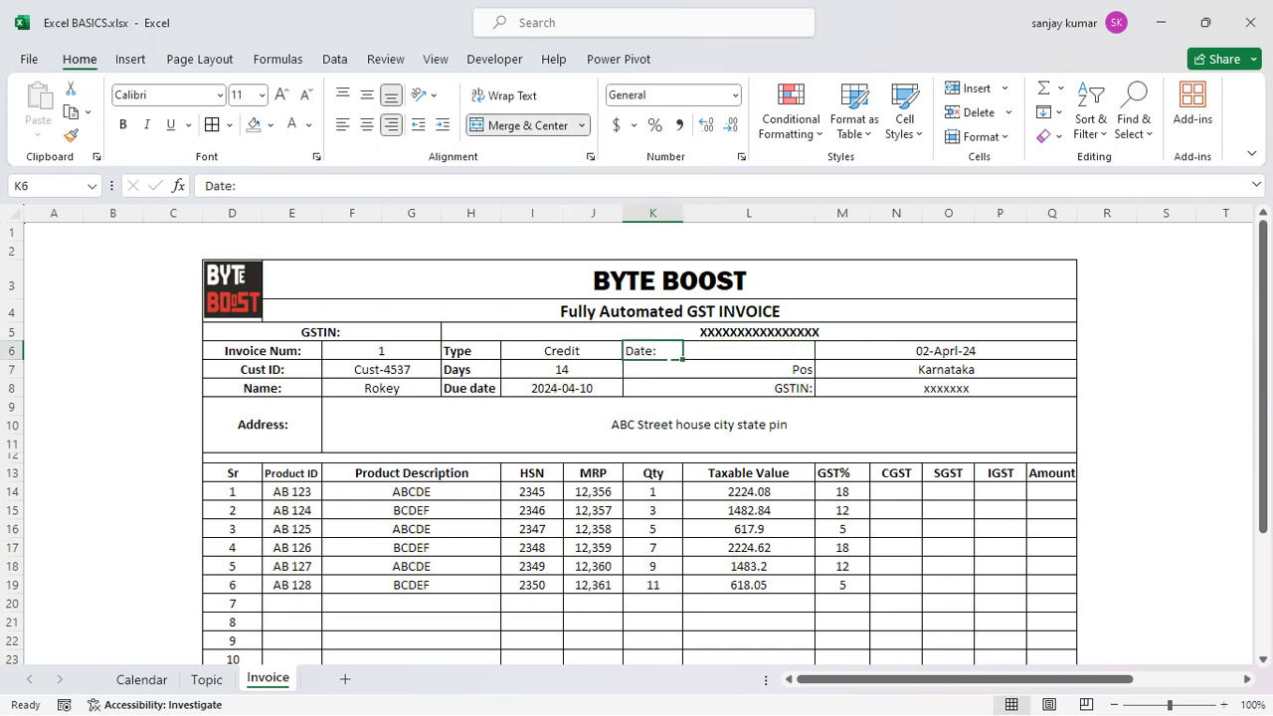
pyautogui.hotkey('ctrl', 'c')
pyautogui.click(720, 353)
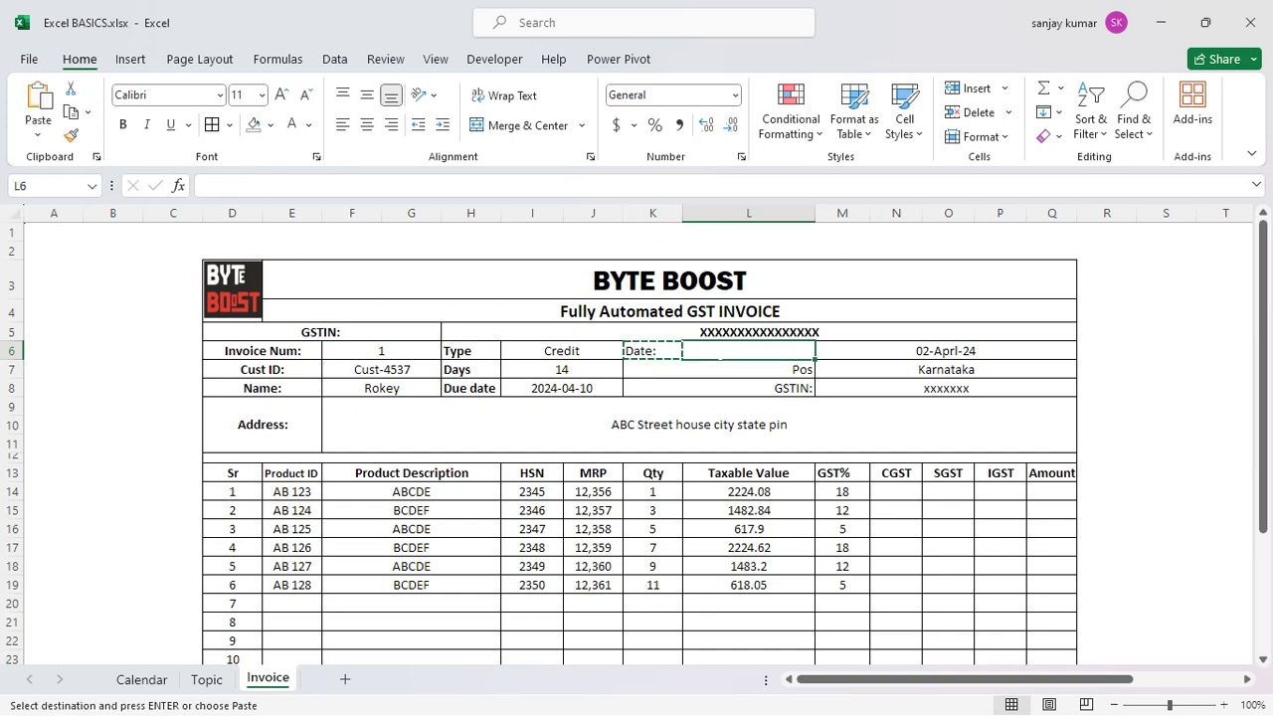
pyautogui.press('Return')
# - Unmerge the Pos label cell K7:L7 and move the label from K7 to L7
pyautogui.press('Return')
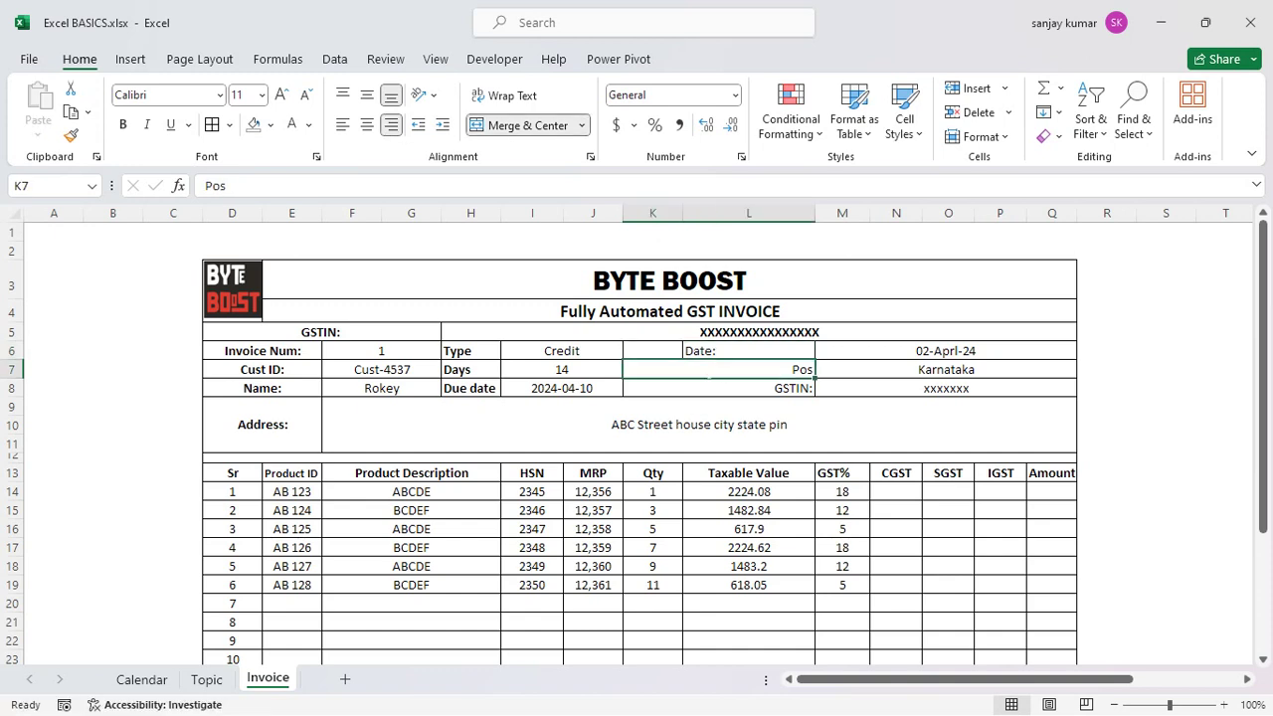
pyautogui.click(528, 127)
pyautogui.click(654, 370)
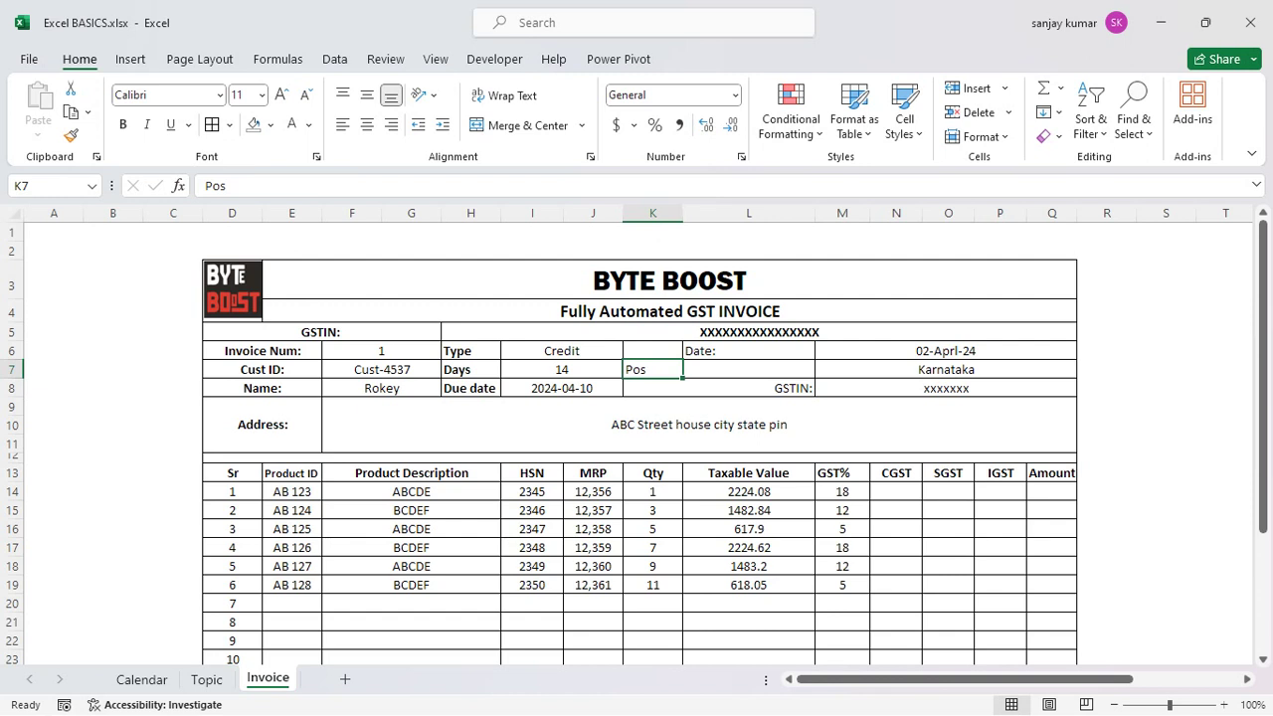
pyautogui.hotkey('ctrl', 'x')
pyautogui.click(733, 371)
pyautogui.hotkey('ctrl', 'v')
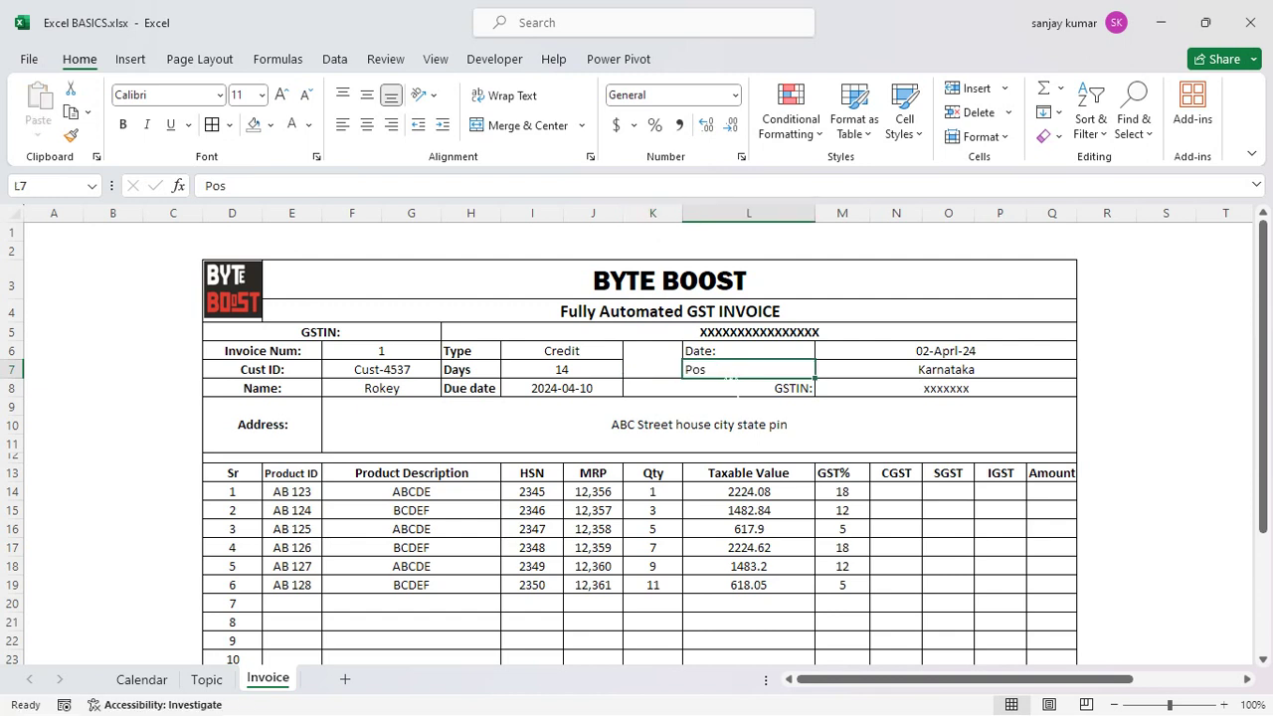
# - Unmerge the GSTIN label cell K8:L8 and copy the label from K8 to L8
pyautogui.click(733, 389)
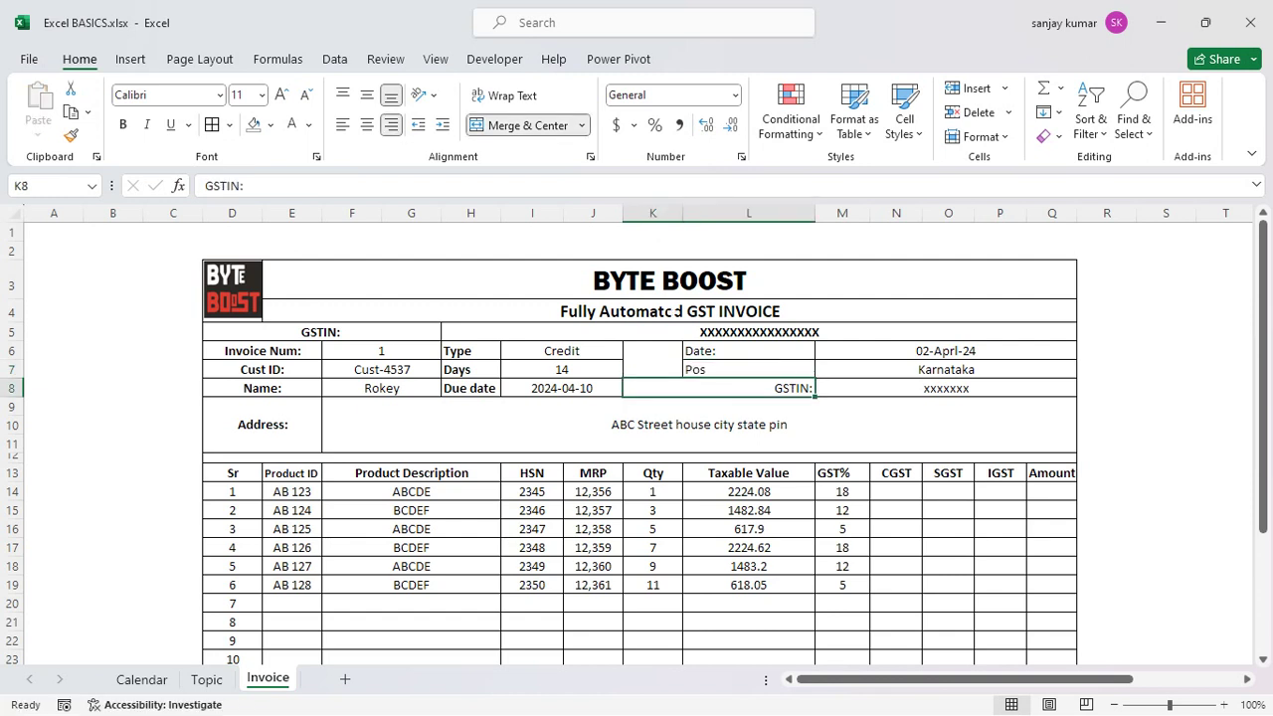
pyautogui.click(495, 135)
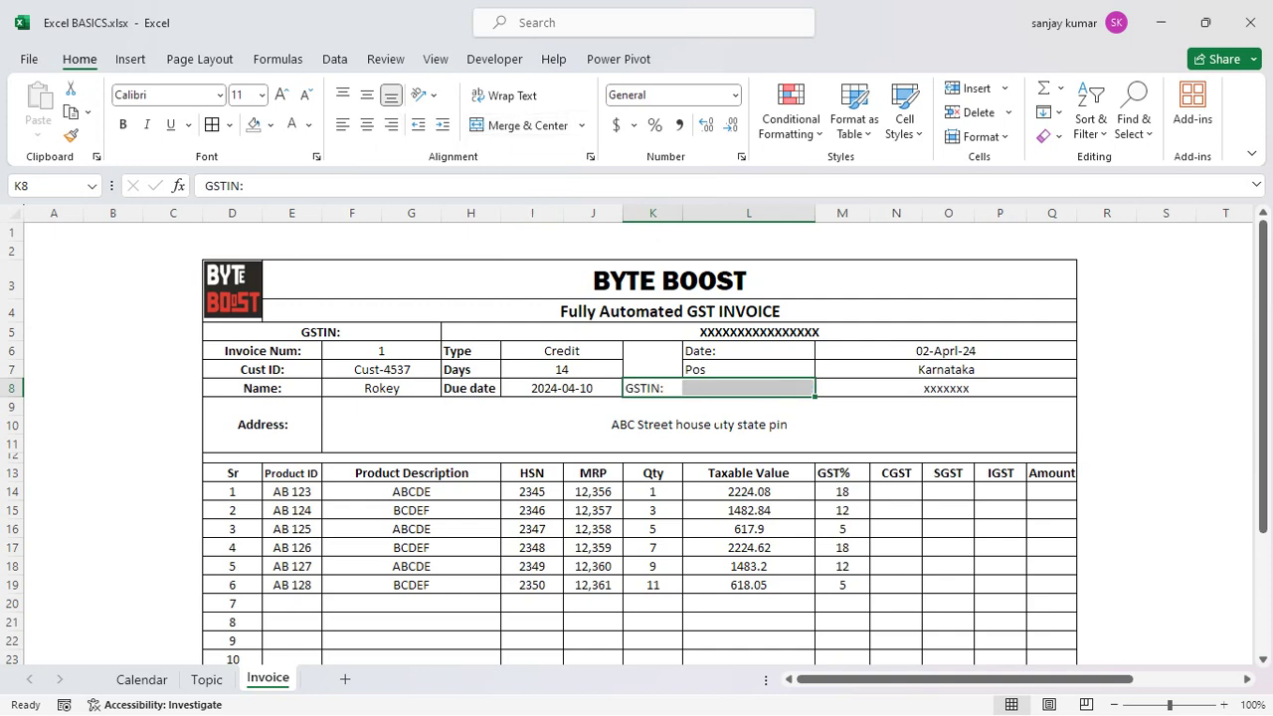
pyautogui.click(645, 388)
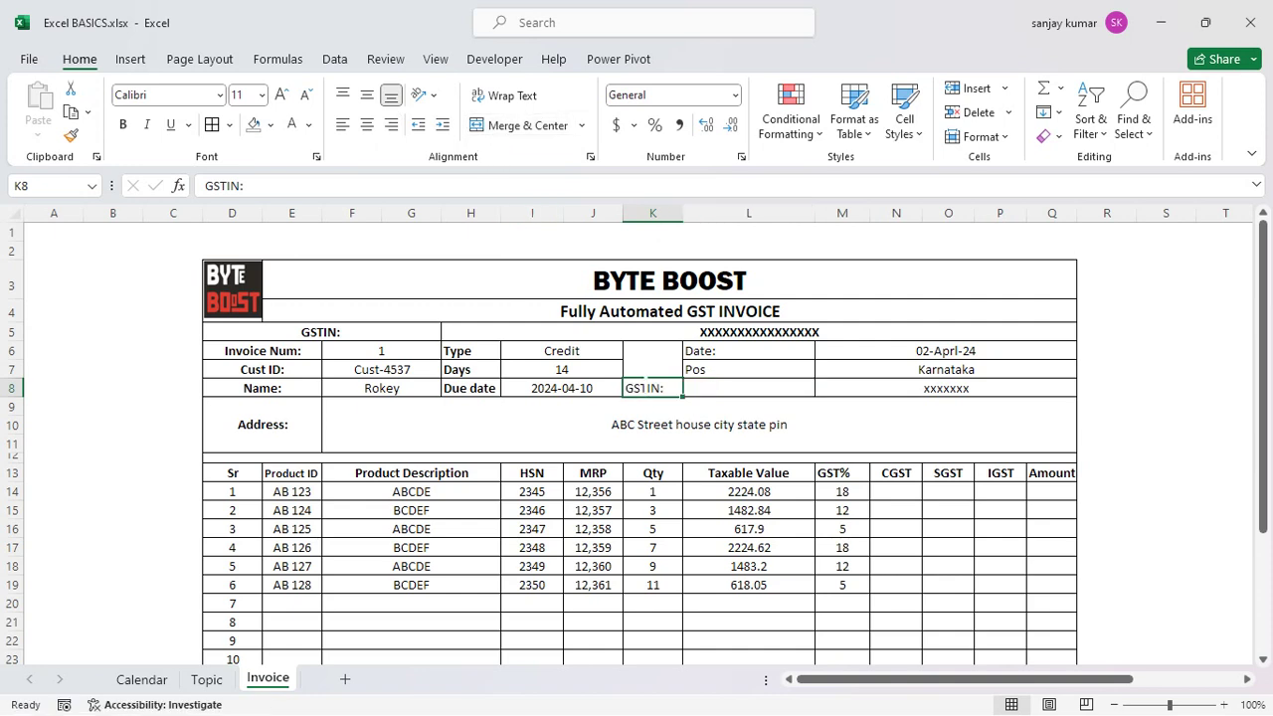
pyautogui.hotkey('ctrl', 'c')
pyautogui.click(726, 388)
pyautogui.hotkey('ctrl', 'v')
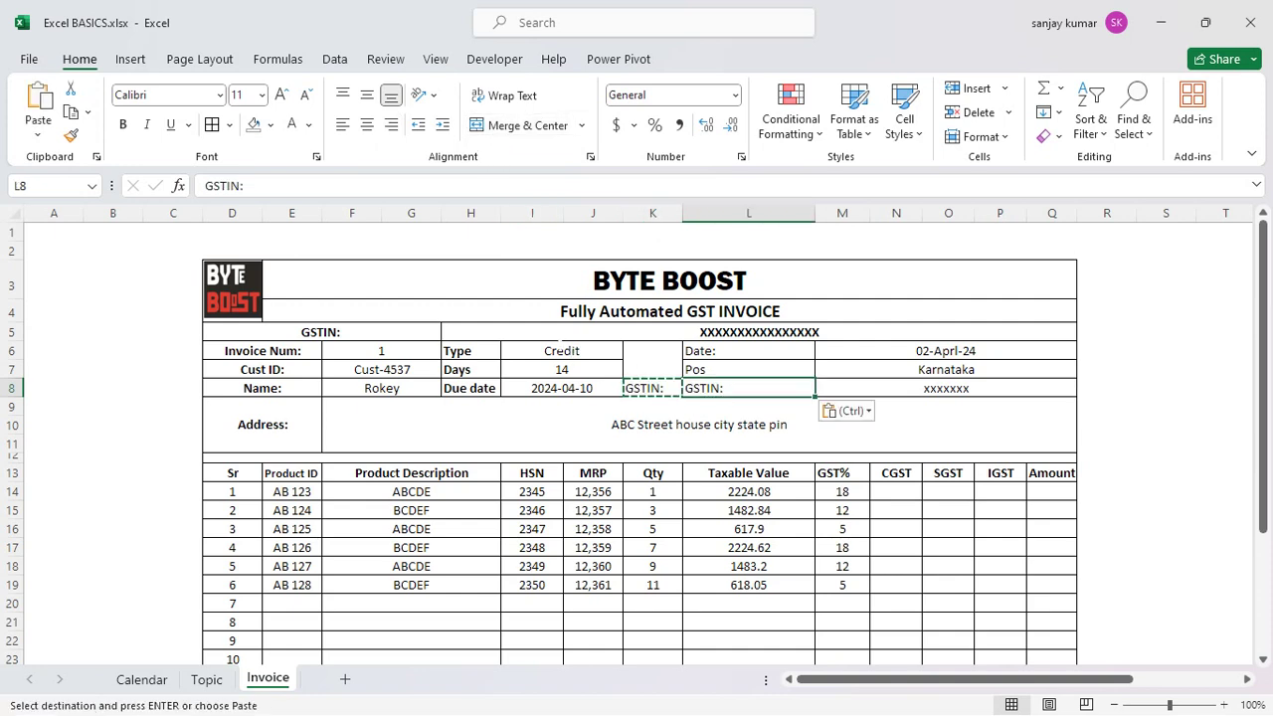
# - Merge and center the Type value across I6:K6 and the Days value across I7:K7
pyautogui.moveTo(571, 351); pyautogui.dragTo(643, 352)
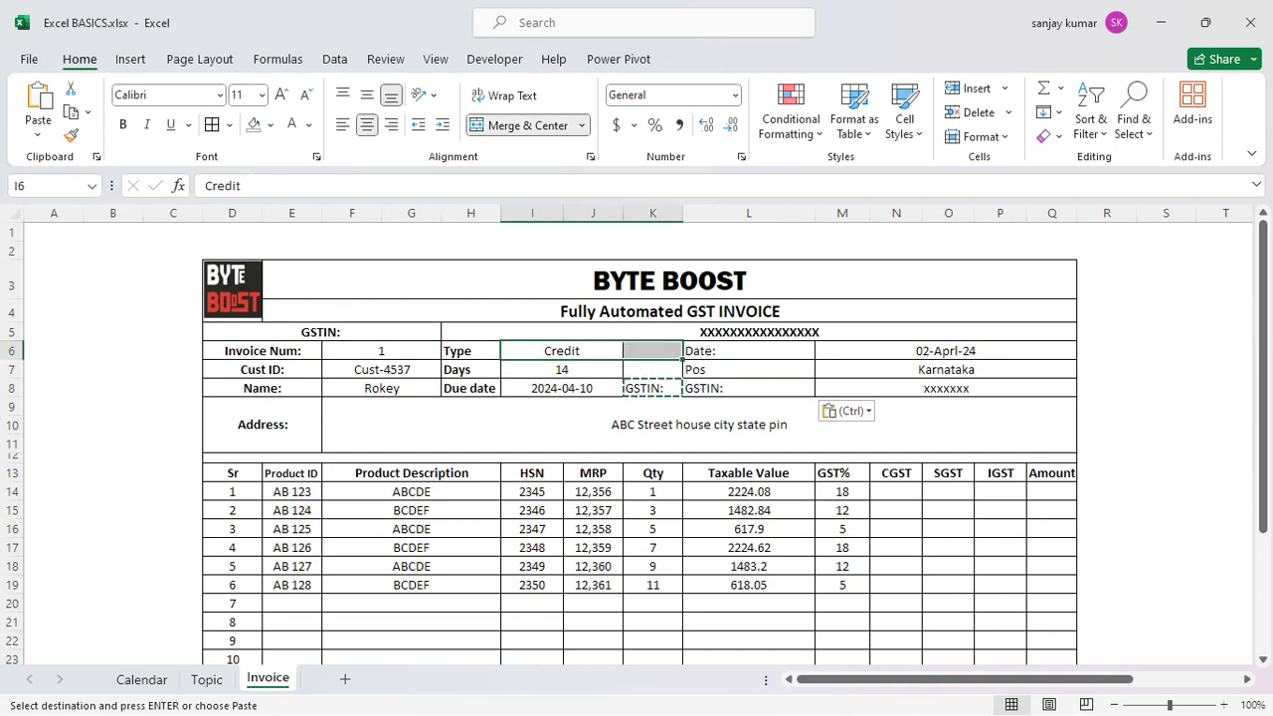
pyautogui.click(494, 128)
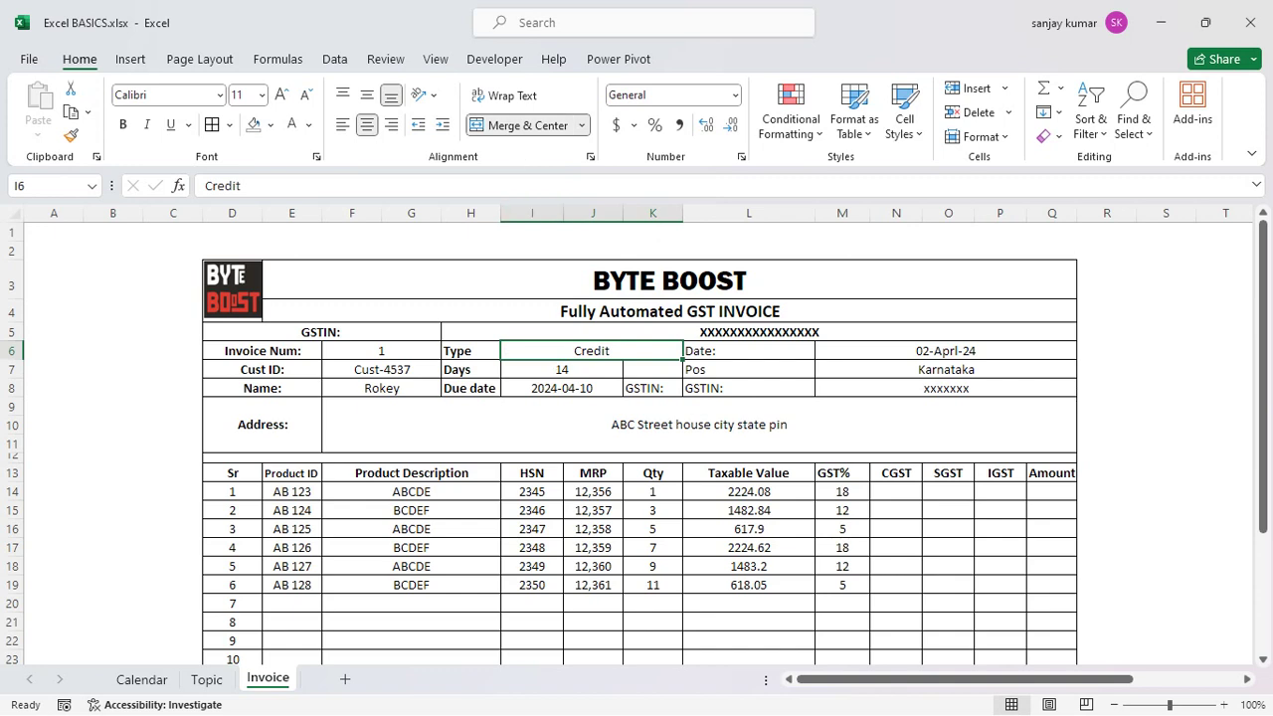
pyautogui.moveTo(561, 369); pyautogui.dragTo(653, 370)
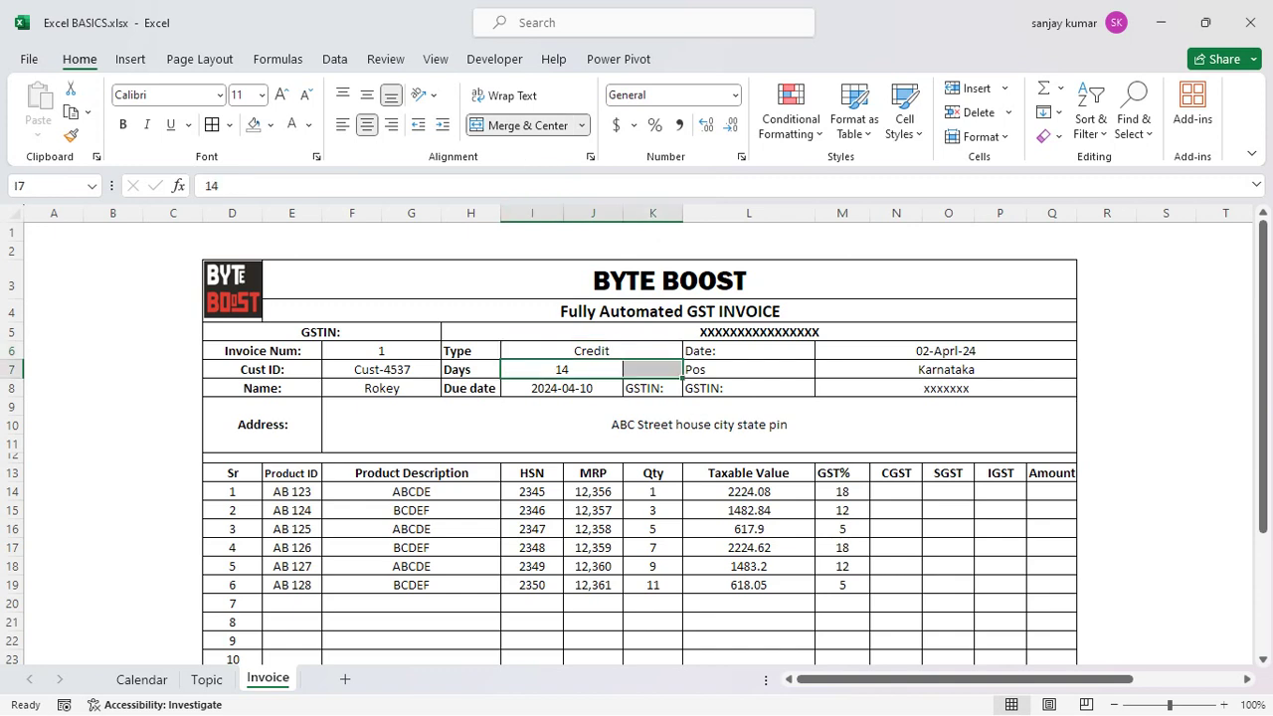
pyautogui.click(527, 127)
pyautogui.click(522, 120)
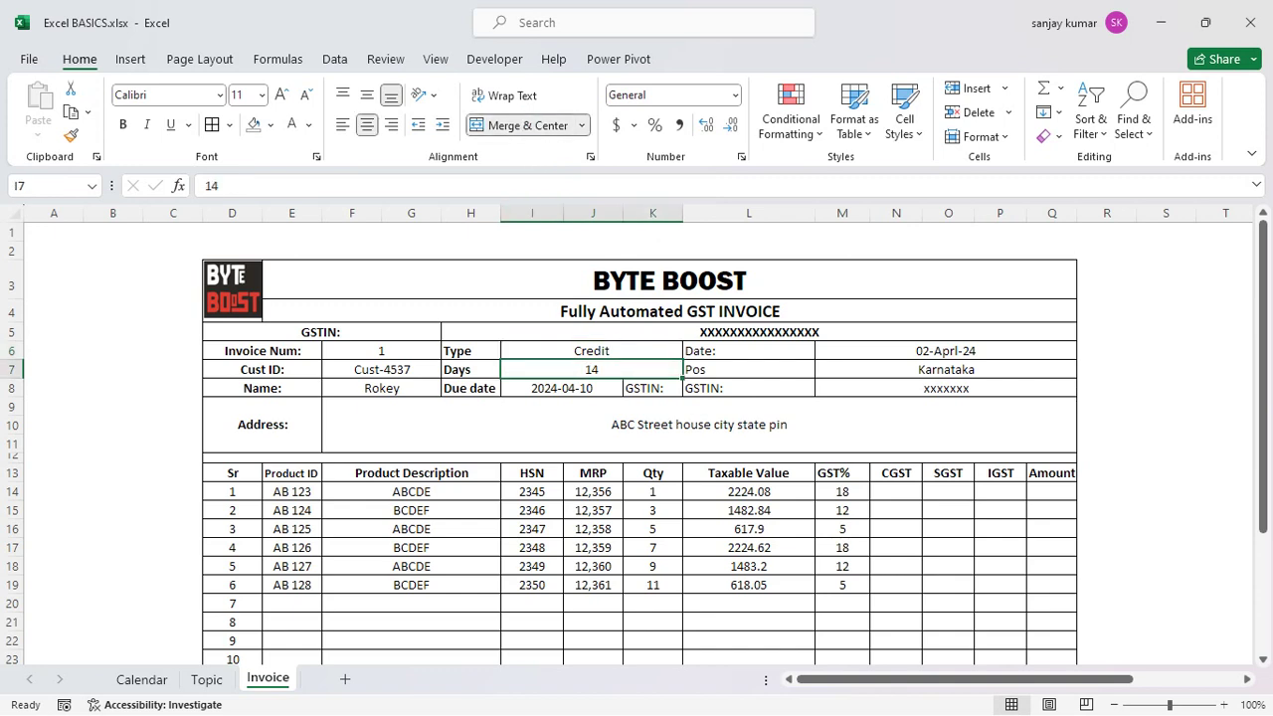
# - Copy the formatting of the Type value cell I6 onto the due date cell I8 with Format Painter
pyautogui.press('Up')
pyautogui.click(72, 138)
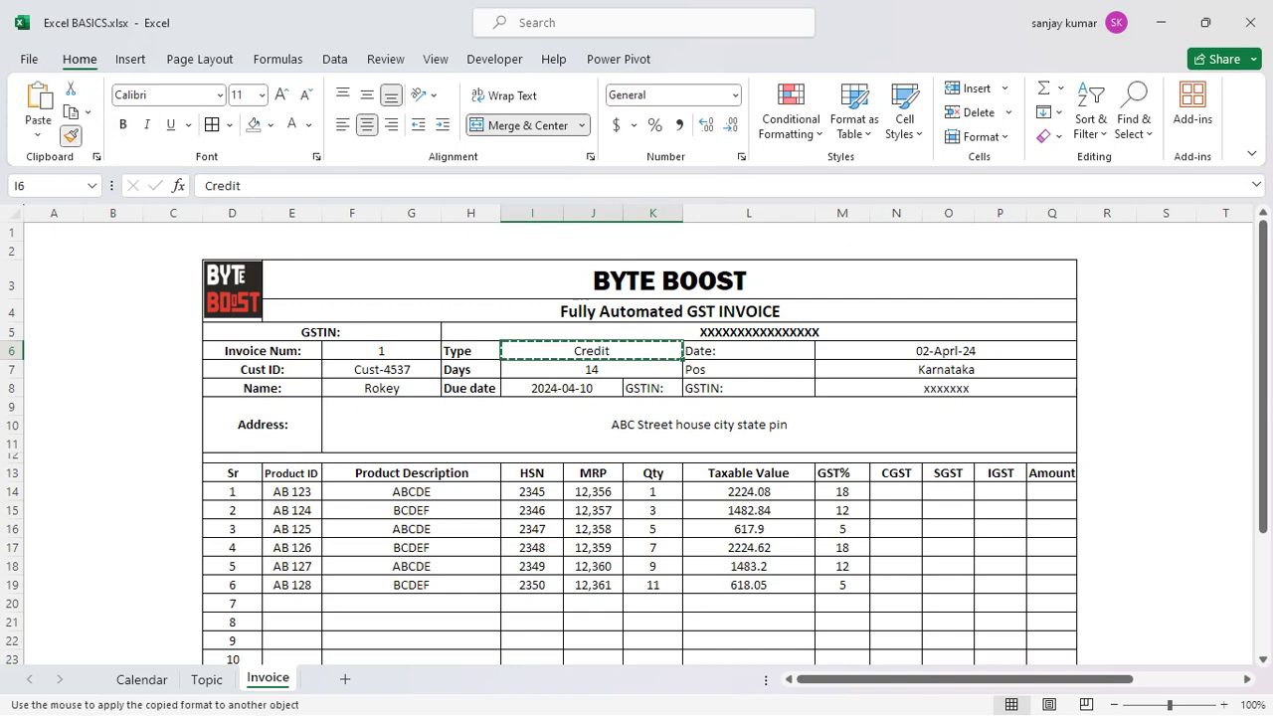
pyautogui.click(561, 388)
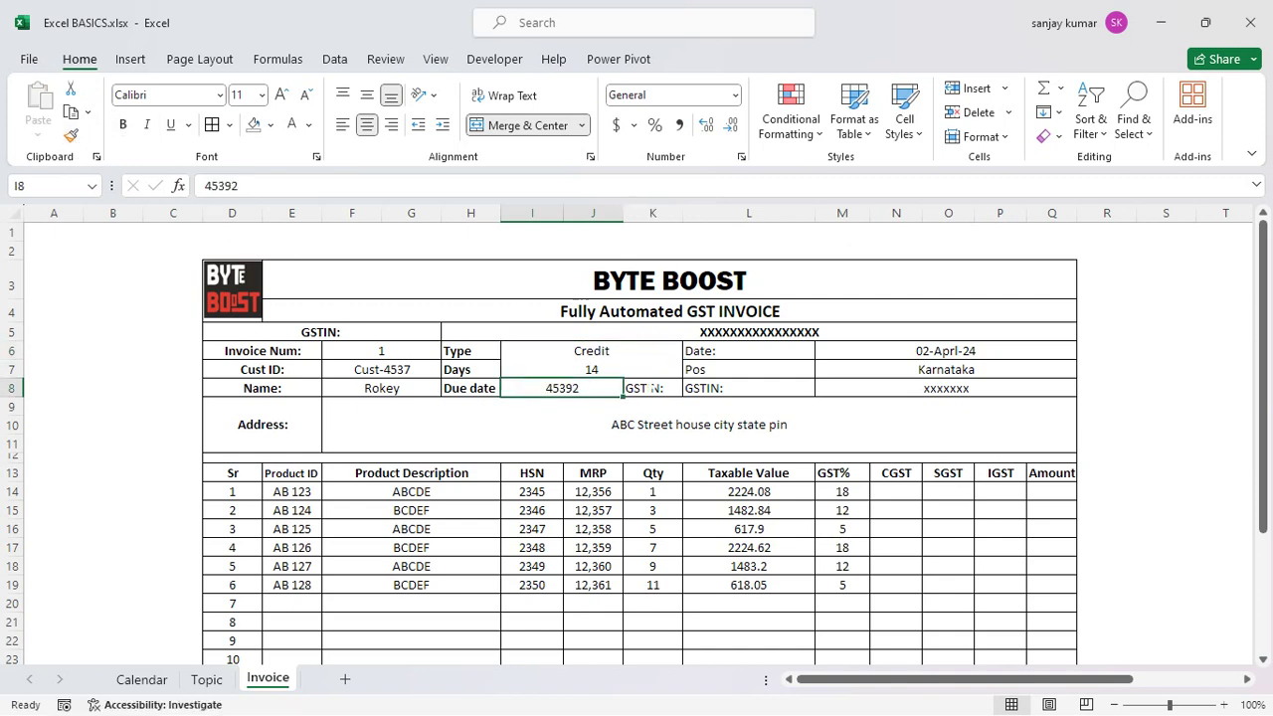
# - Clear the duplicate GSTIN label from K8 and merge and center the due date value across I8:K8
pyautogui.hotkey('ctrl', 'c')
pyautogui.click(641, 389)
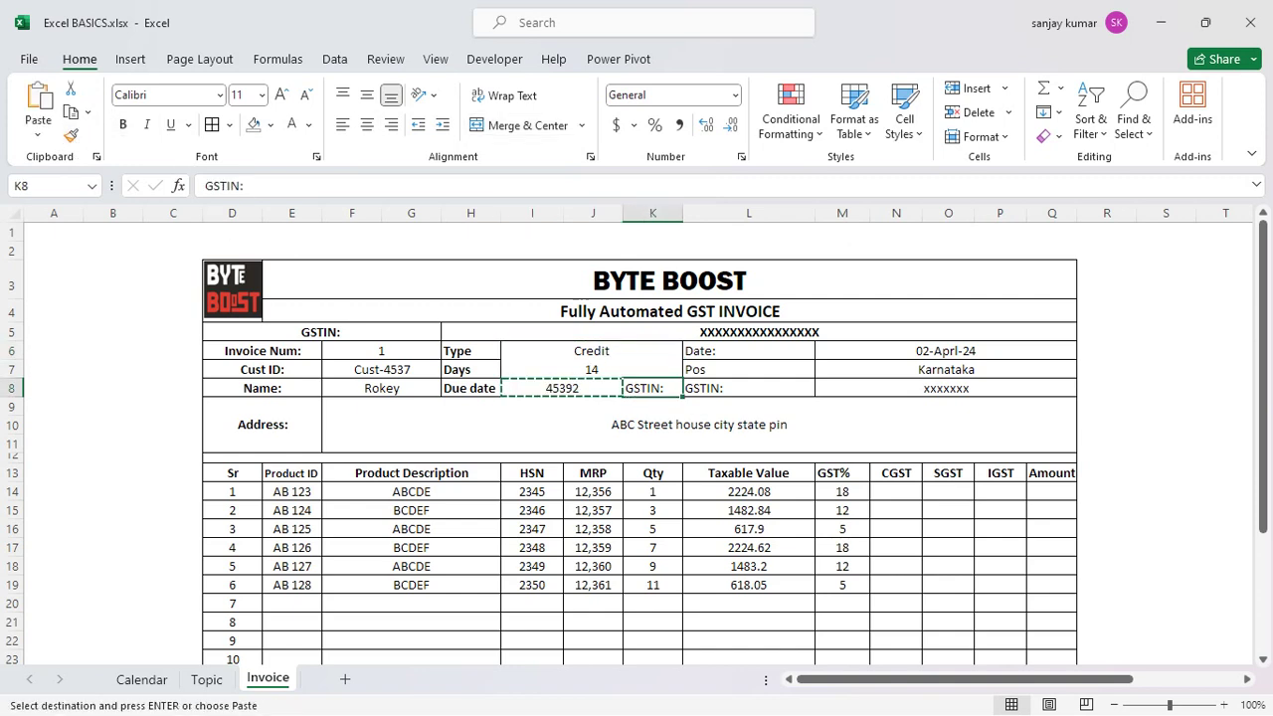
pyautogui.moveTo(568, 391); pyautogui.dragTo(646, 389)
pyautogui.click(647, 388)
pyautogui.press('Delete')
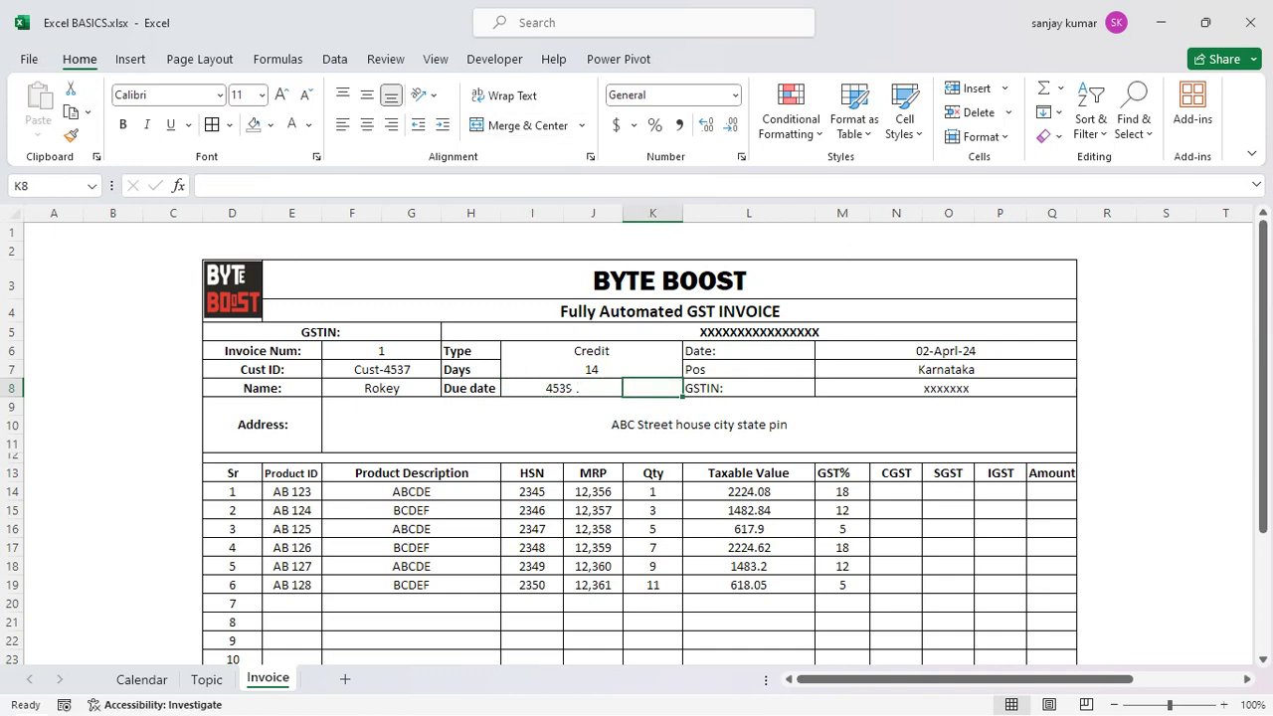
pyautogui.click(574, 389)
pyautogui.moveTo(573, 388); pyautogui.dragTo(646, 388)
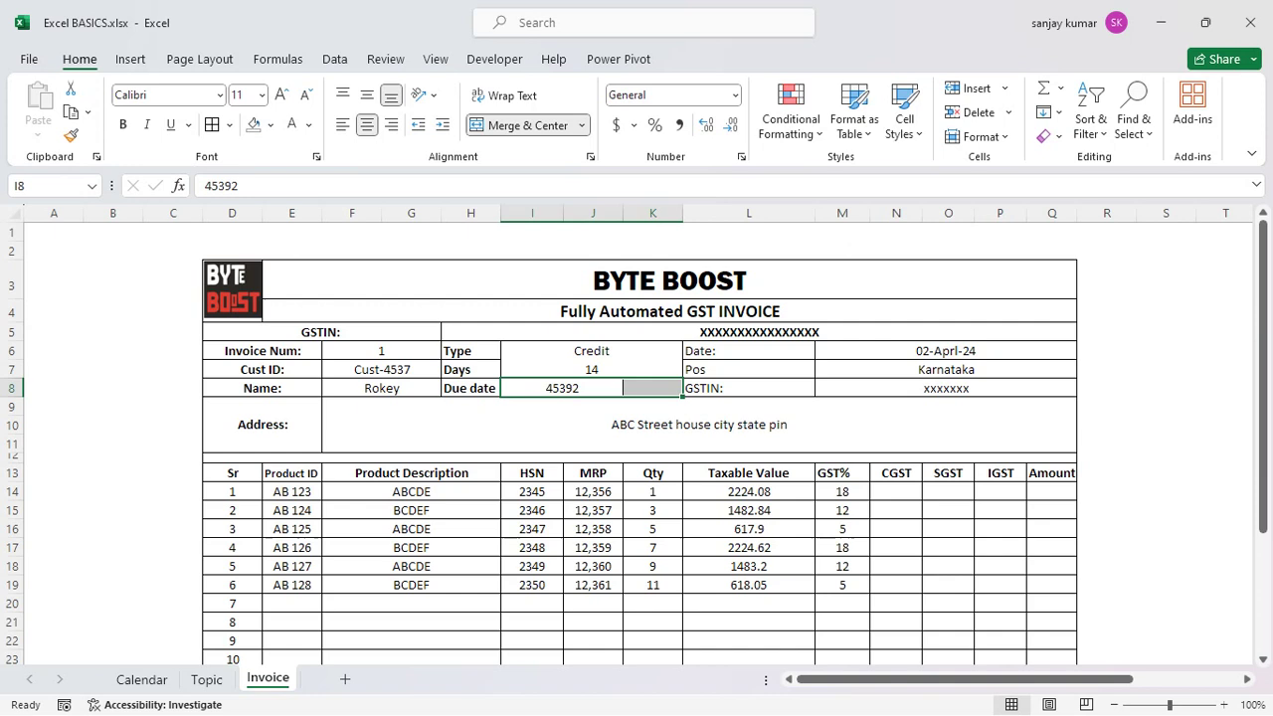
pyautogui.click(503, 126)
pyautogui.click(521, 129)
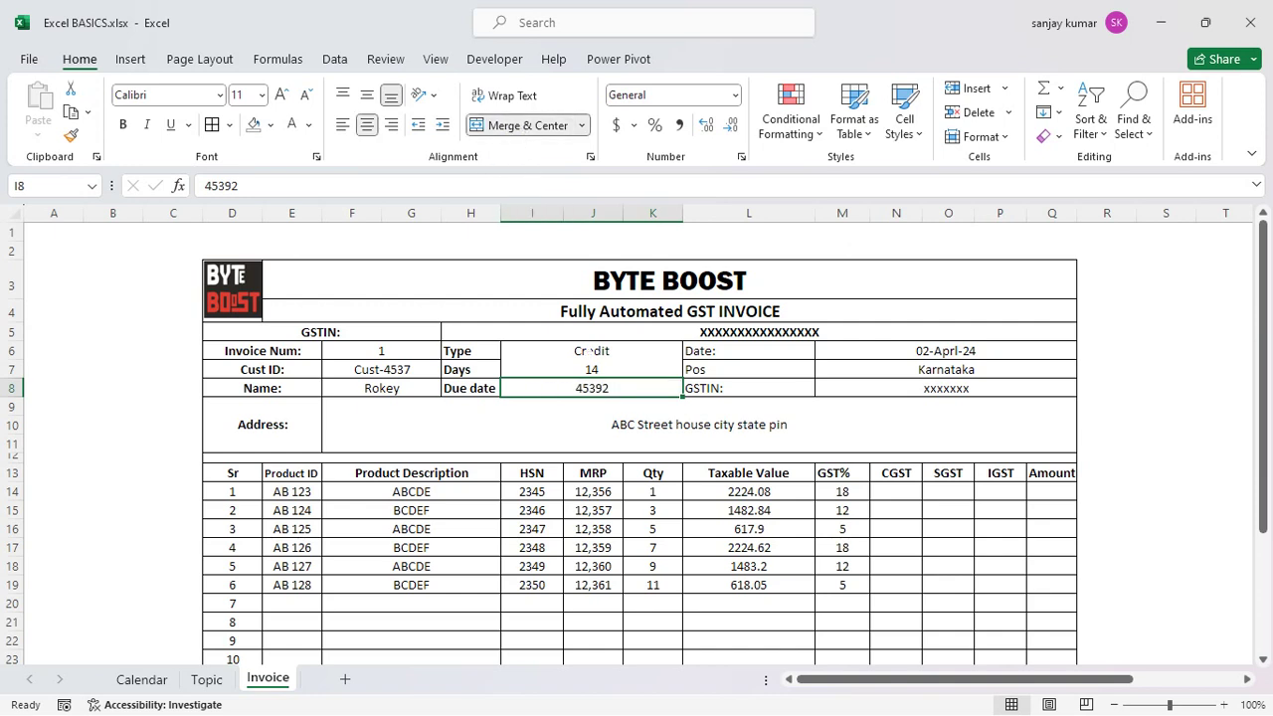
# - Format the due date in I8 as a Date with the English (Australia) locale and the 14-Mar-12 type
pyautogui.rightClick(607, 390)
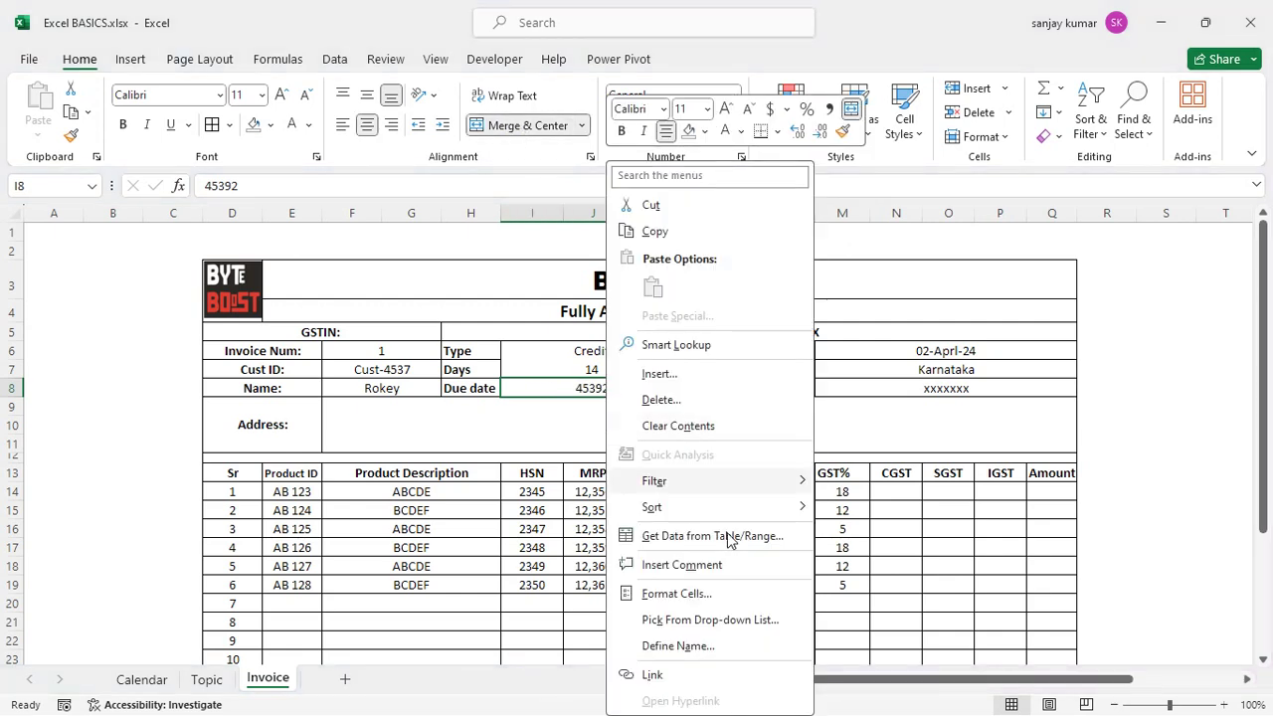
pyautogui.click(676, 593)
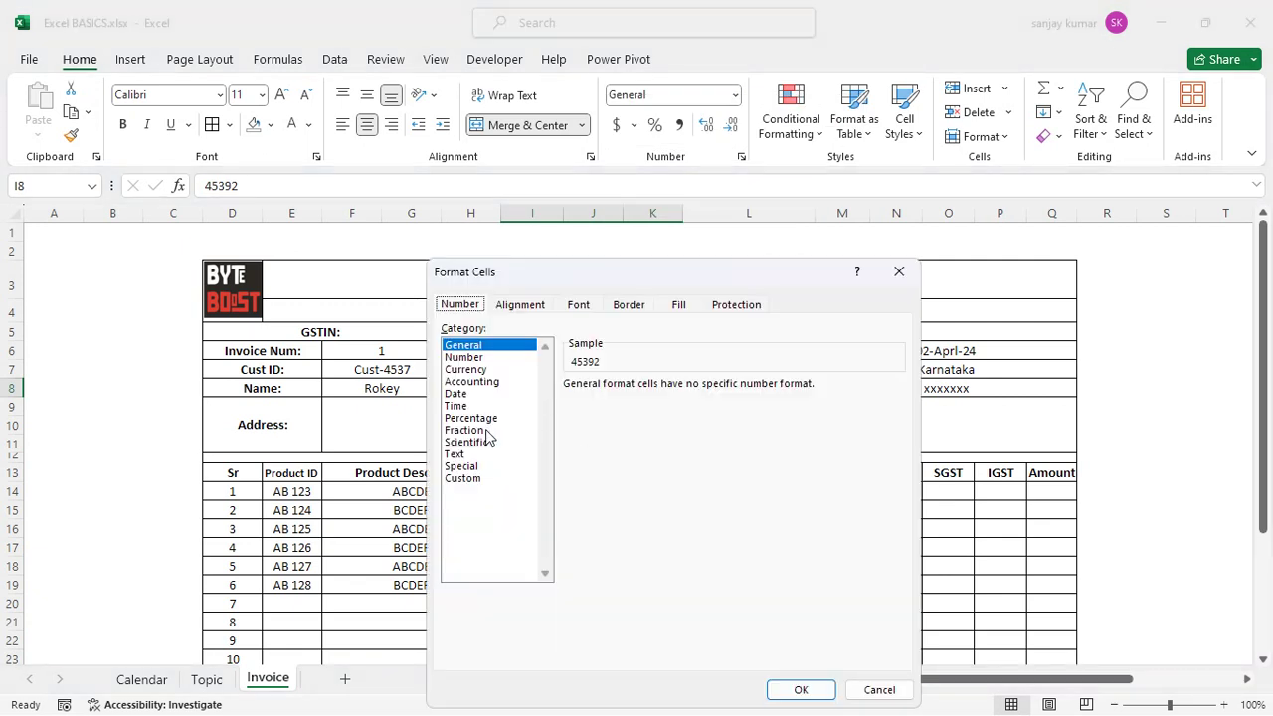
pyautogui.click(454, 394)
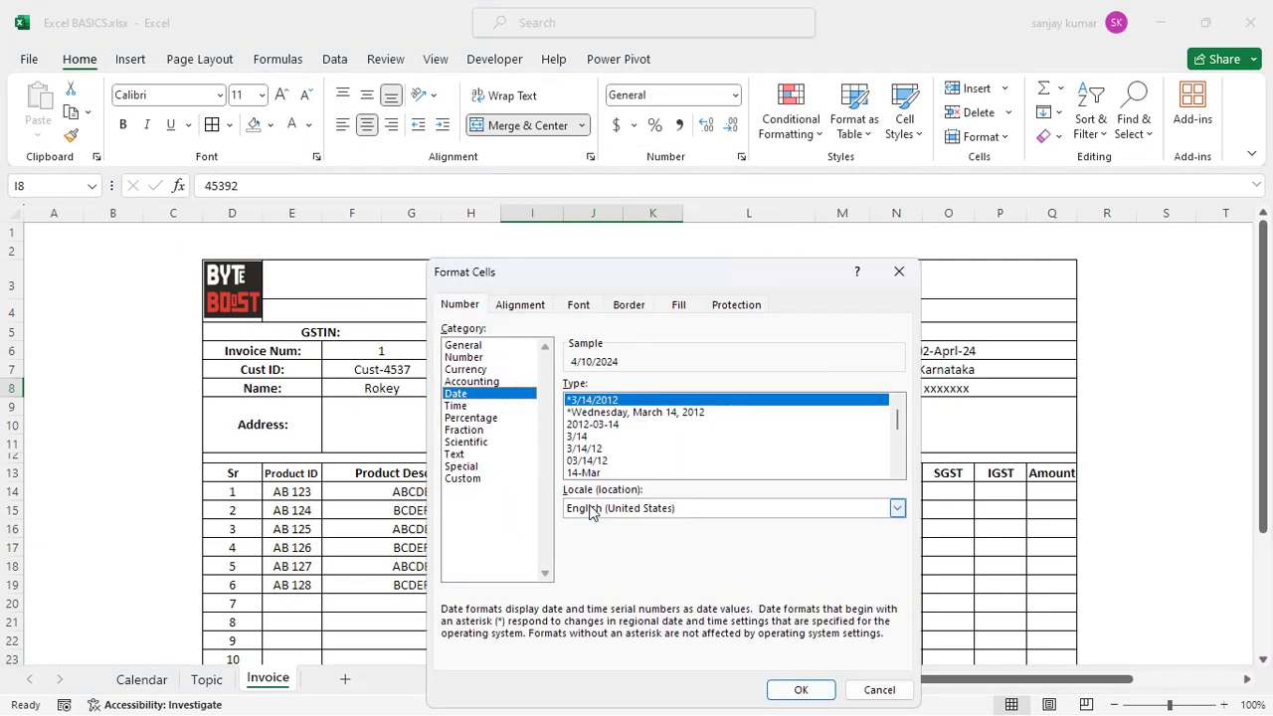
pyautogui.click(598, 509)
pyautogui.scroll(5, 646, 562)
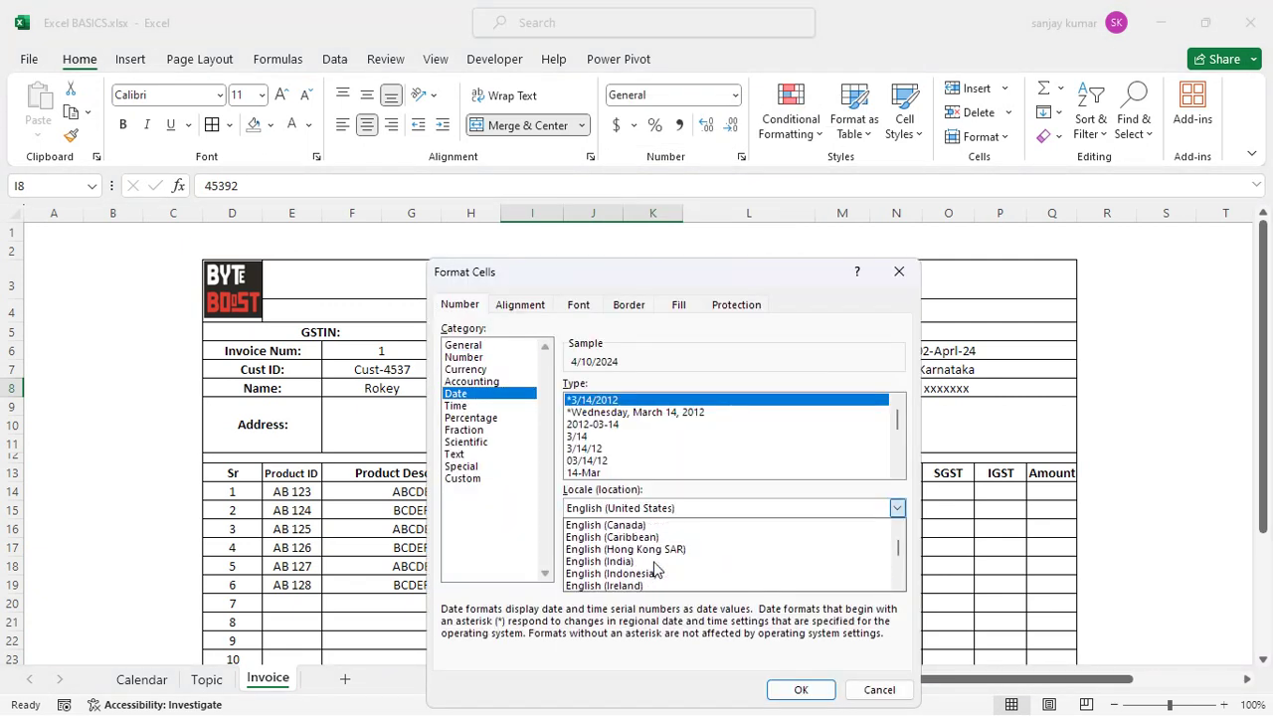
pyautogui.click(637, 538)
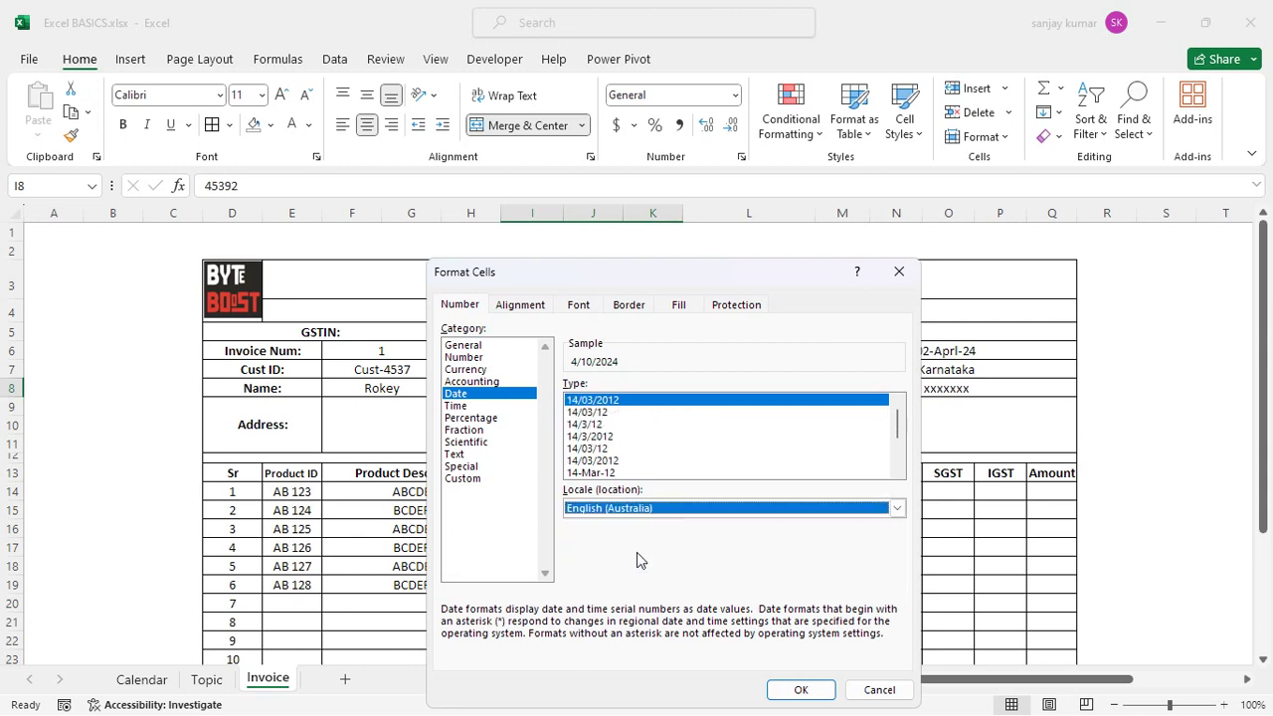
pyautogui.click(611, 473)
pyautogui.click(800, 689)
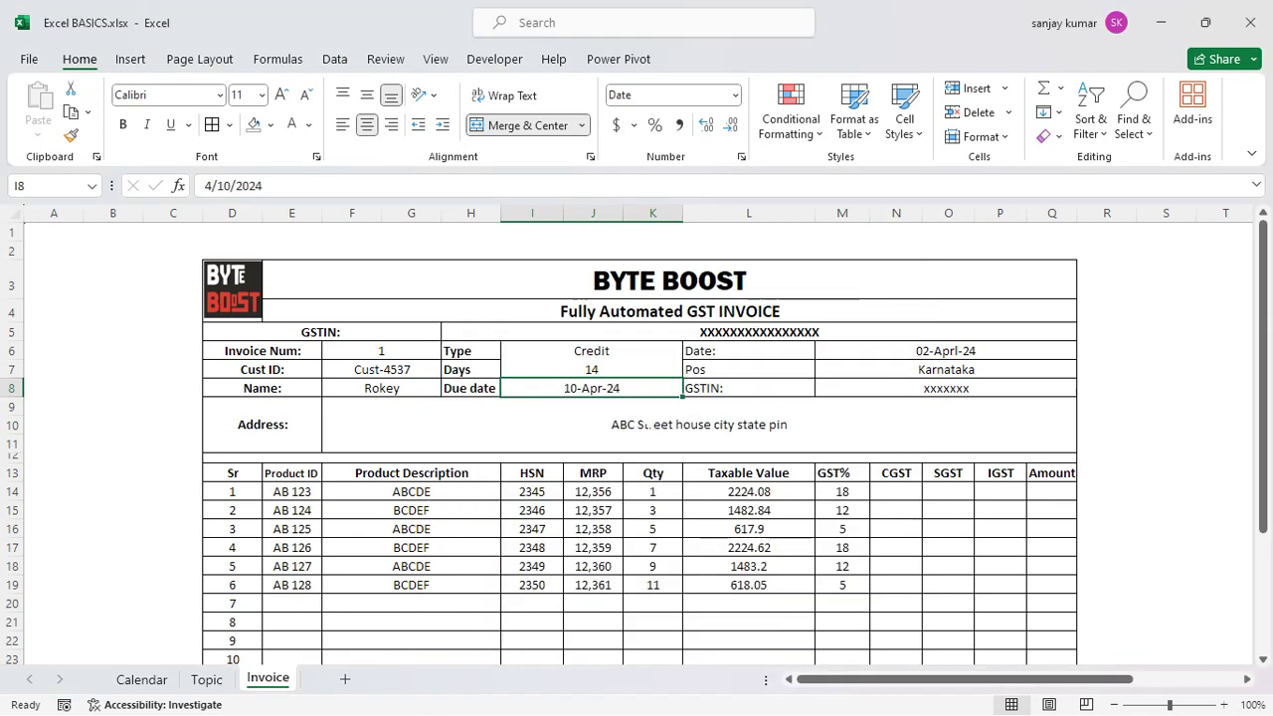
# - Center the Date, Pos and GSTIN labels in L6:L8
pyautogui.click(644, 424)
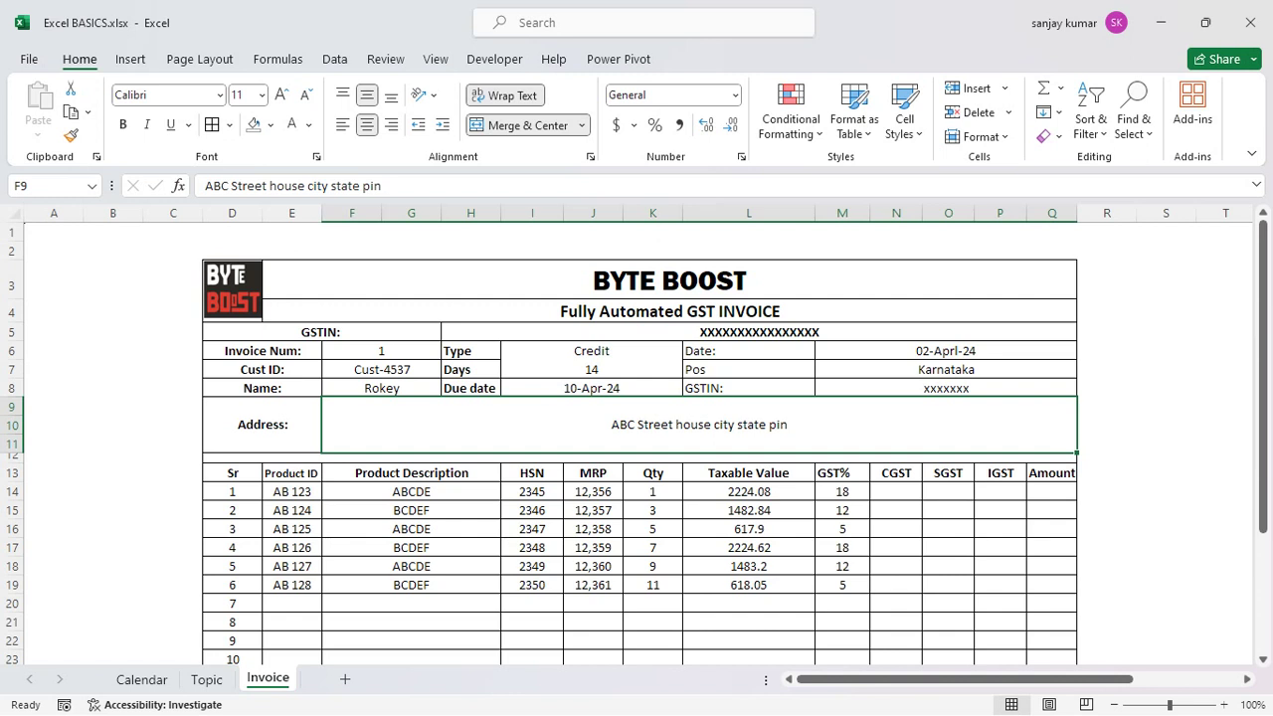
pyautogui.moveTo(736, 351); pyautogui.dragTo(740, 379)
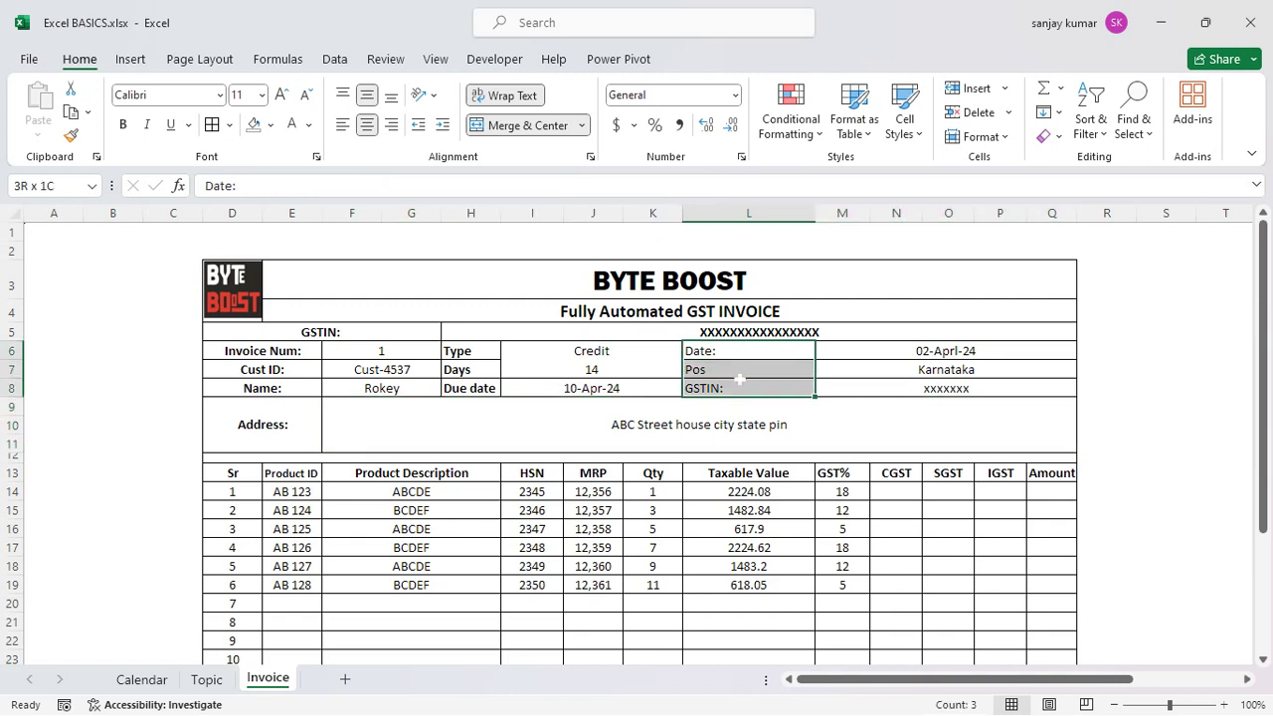
pyautogui.click(366, 125)
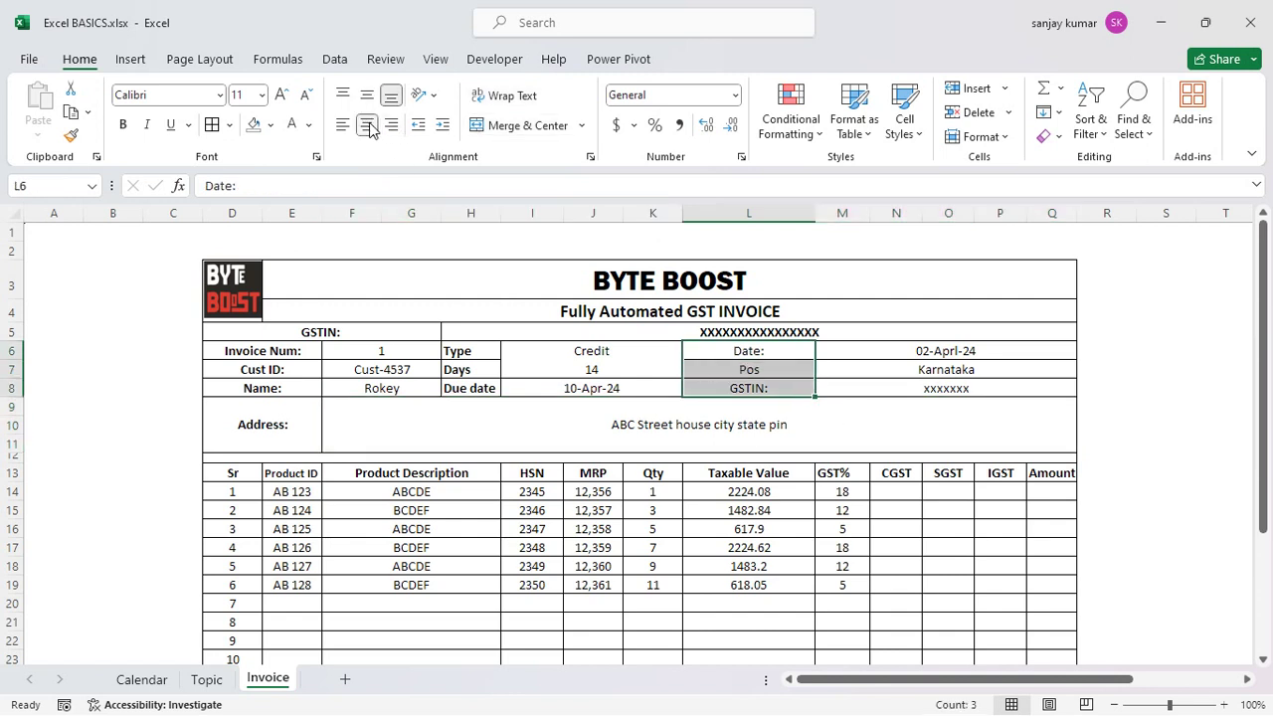
pyautogui.click(585, 416)
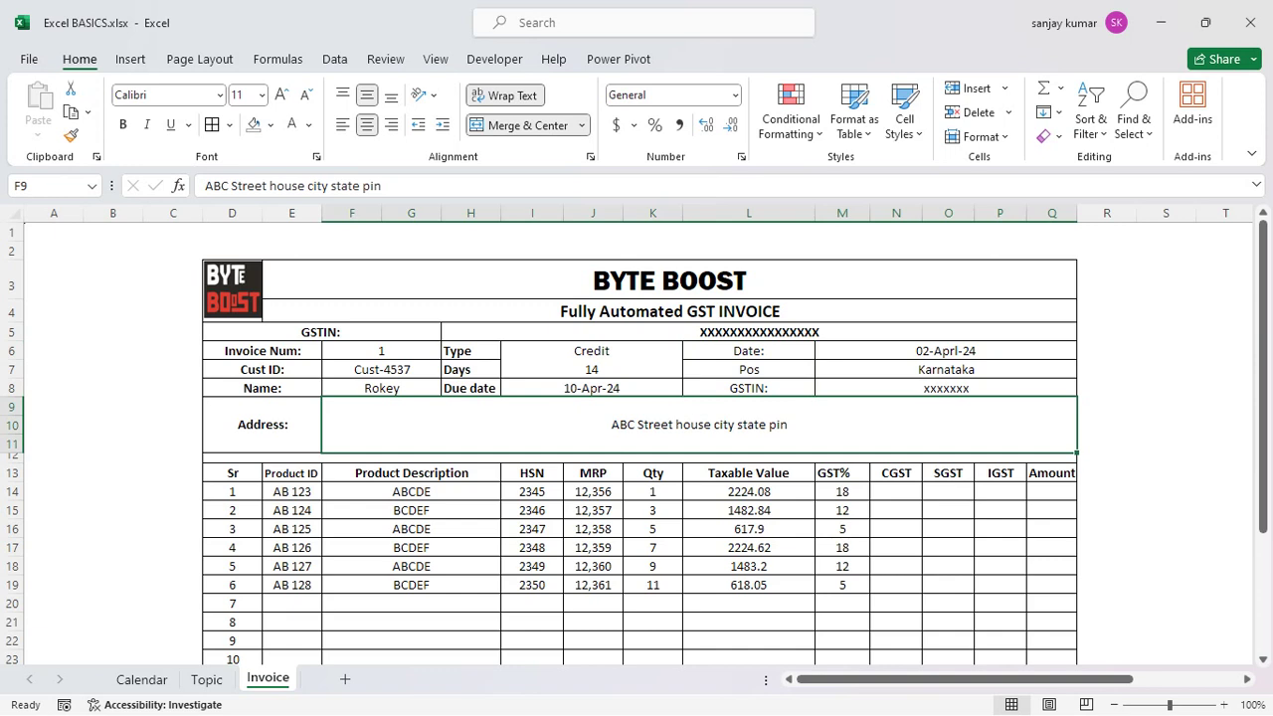
# - Examine the invoice's totals row, Summary block, Taxable Value total formula, and the first product's GST% and CGST cells
pyautogui.moveTo(591, 351); pyautogui.dragTo(597, 369)
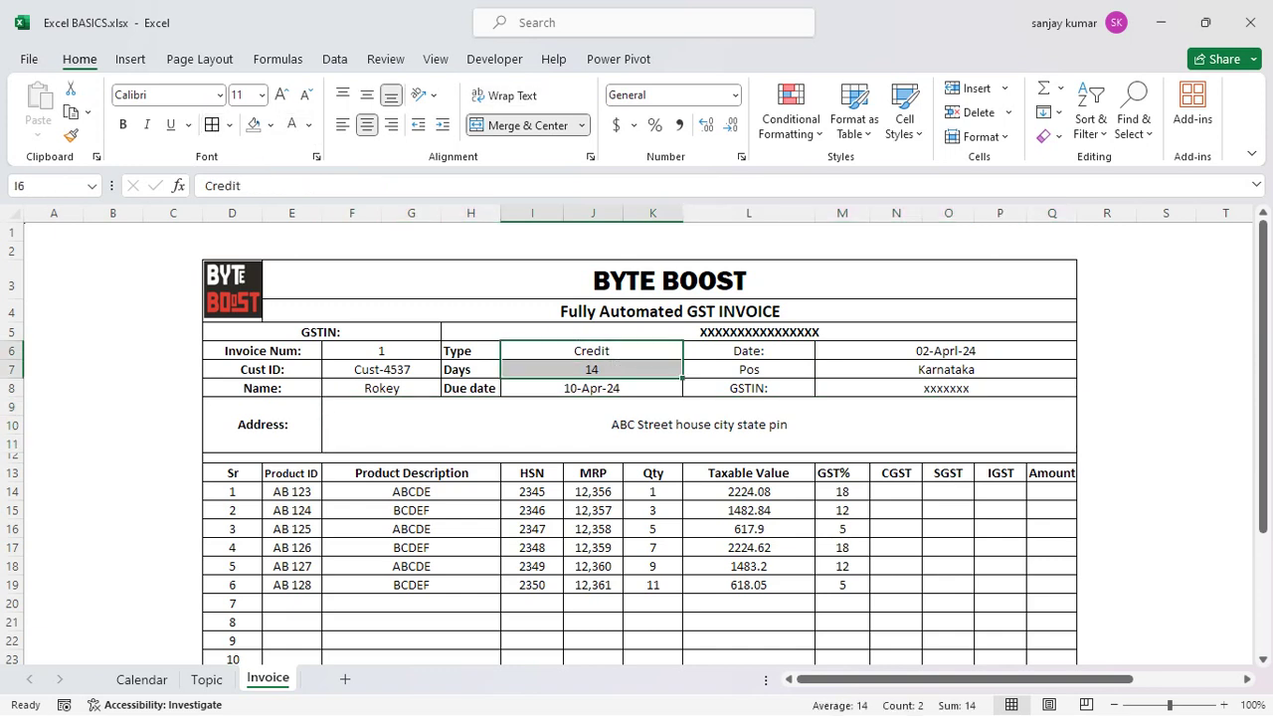
pyautogui.click(594, 424)
pyautogui.scroll(-5, 636, 445)
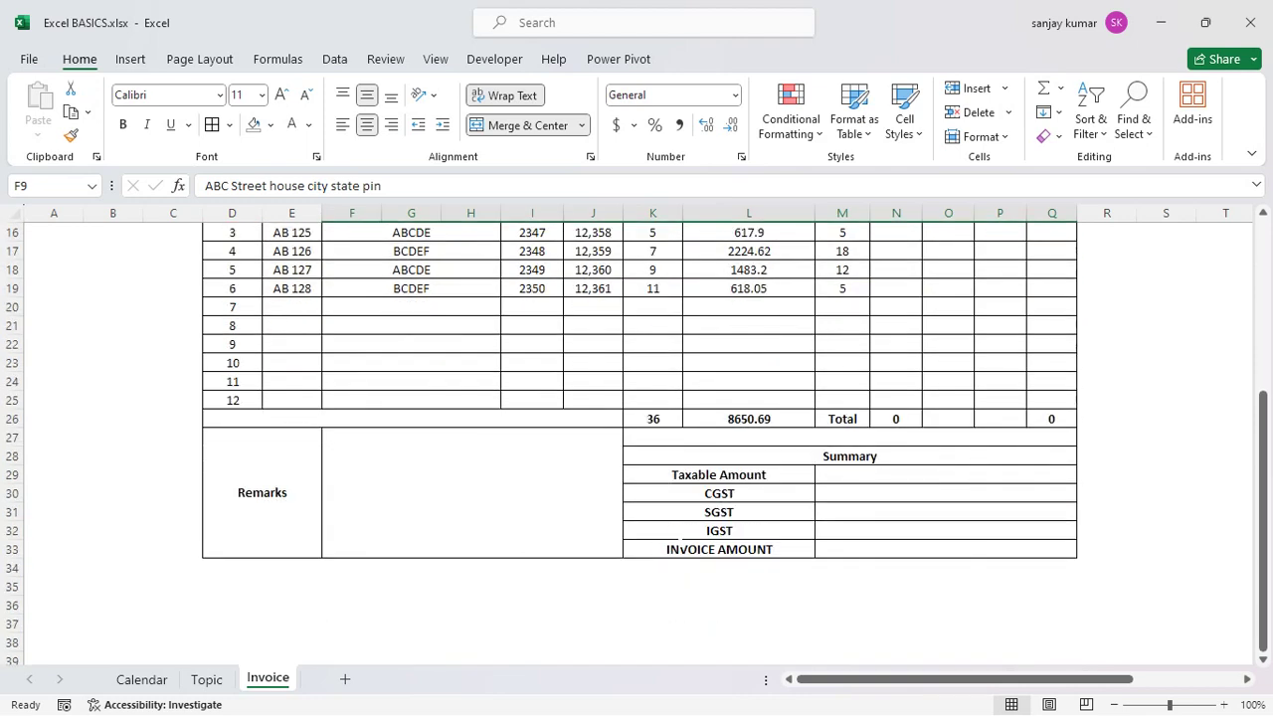
pyautogui.scroll(5, 636, 445)
pyautogui.scroll(-3, 636, 444)
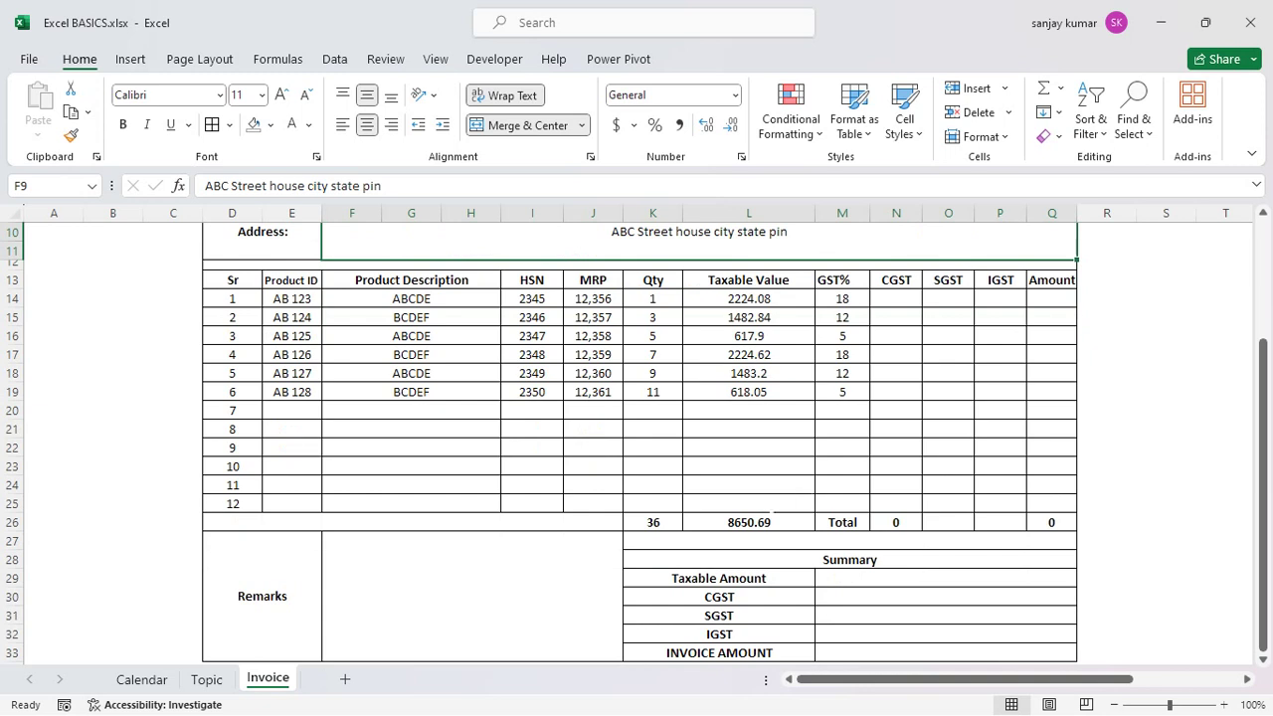
pyautogui.click(738, 524)
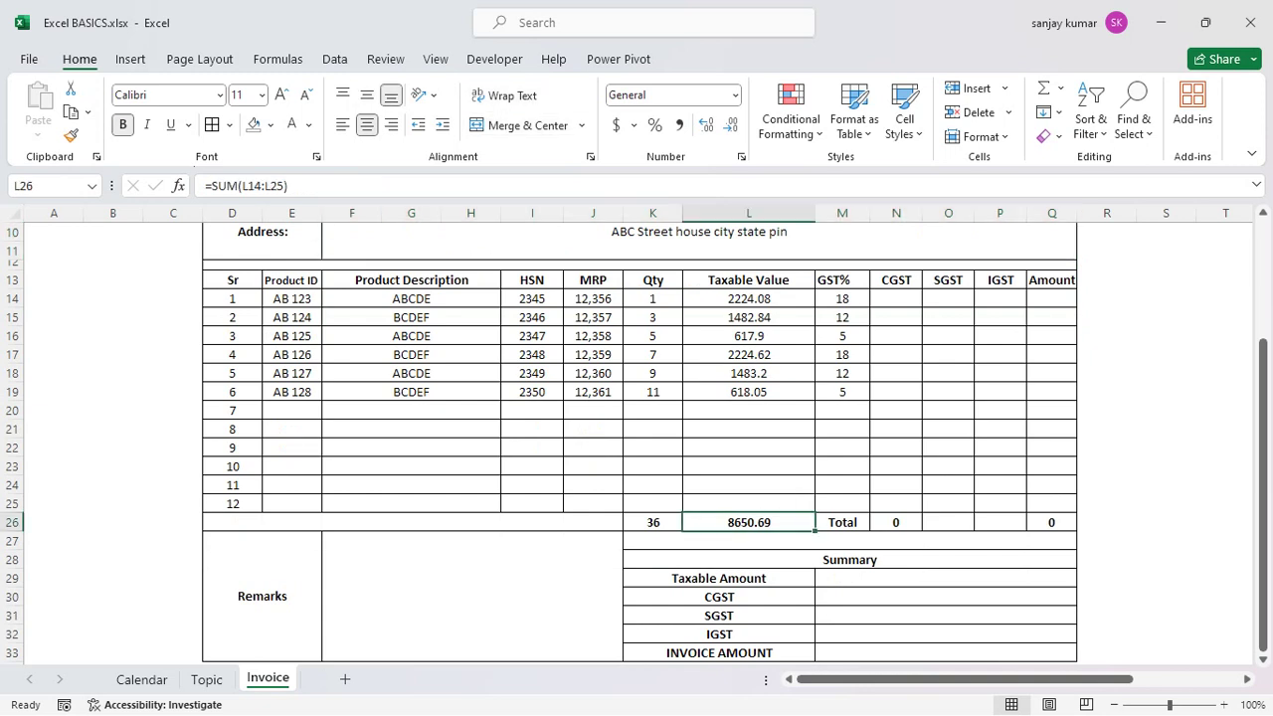
pyautogui.click(841, 299)
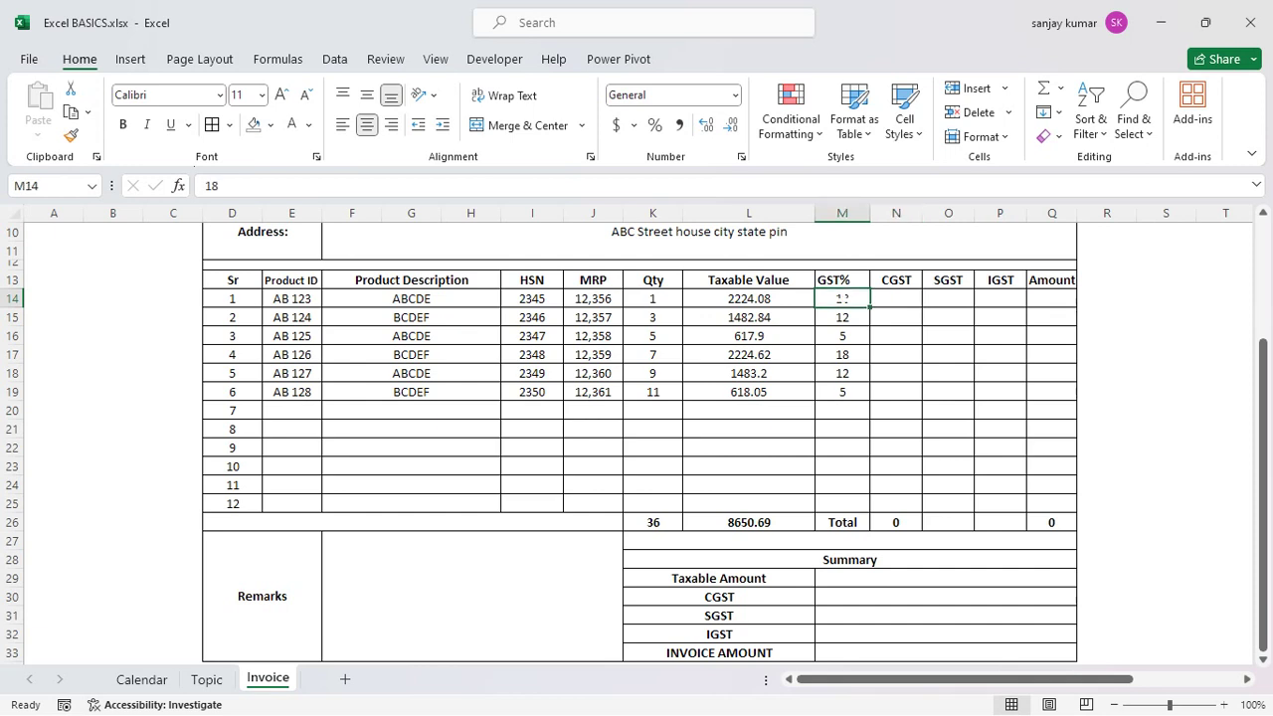
pyautogui.click(890, 299)
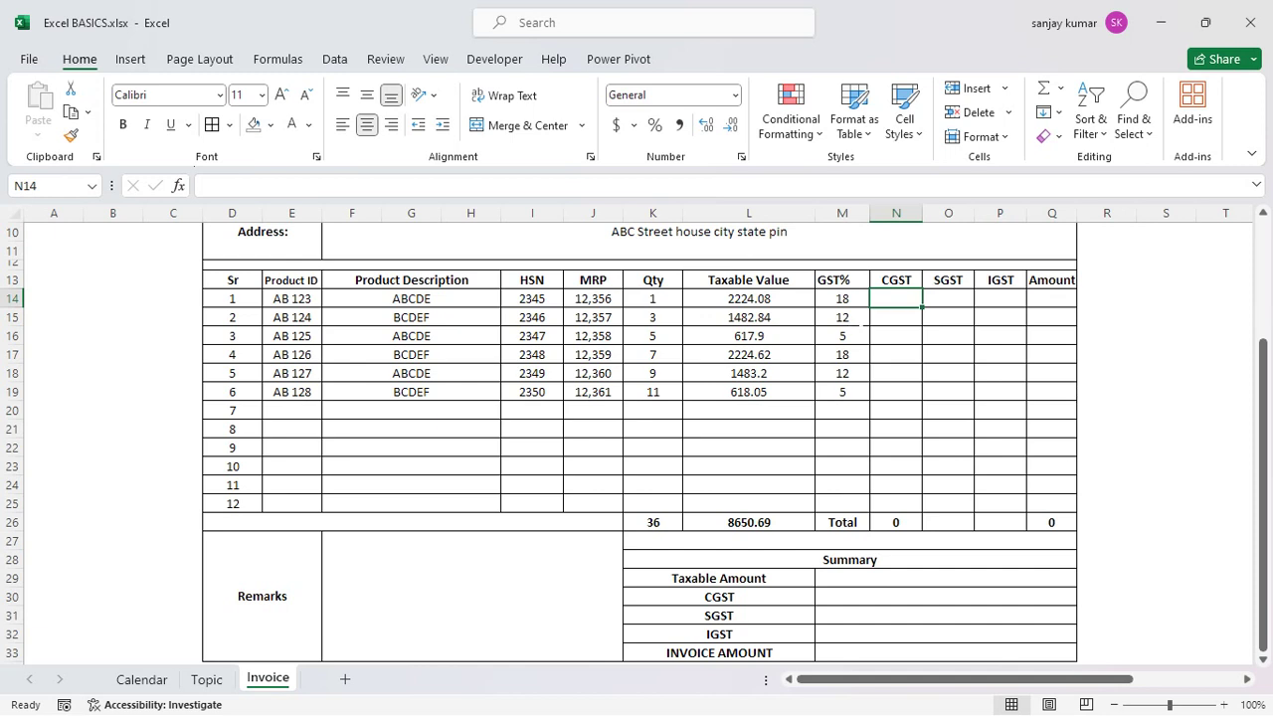
# - Center the GST% column header in M13
pyautogui.click(824, 281)
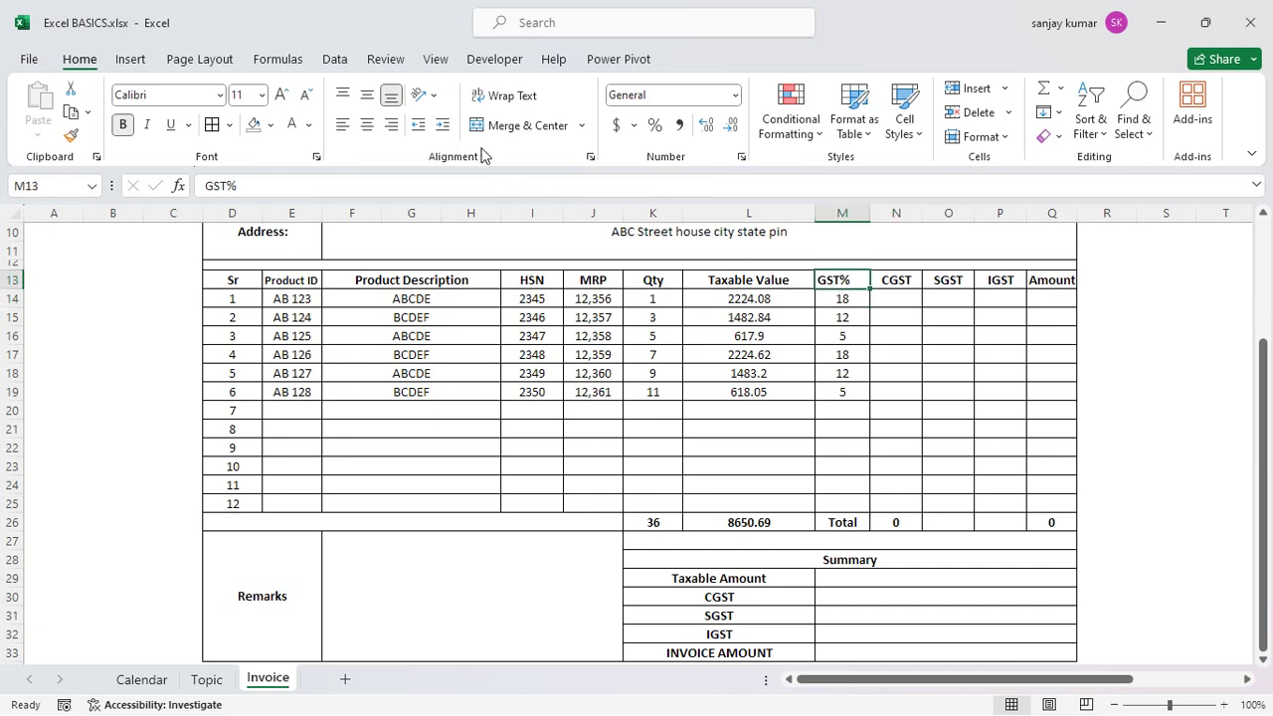
pyautogui.click(368, 125)
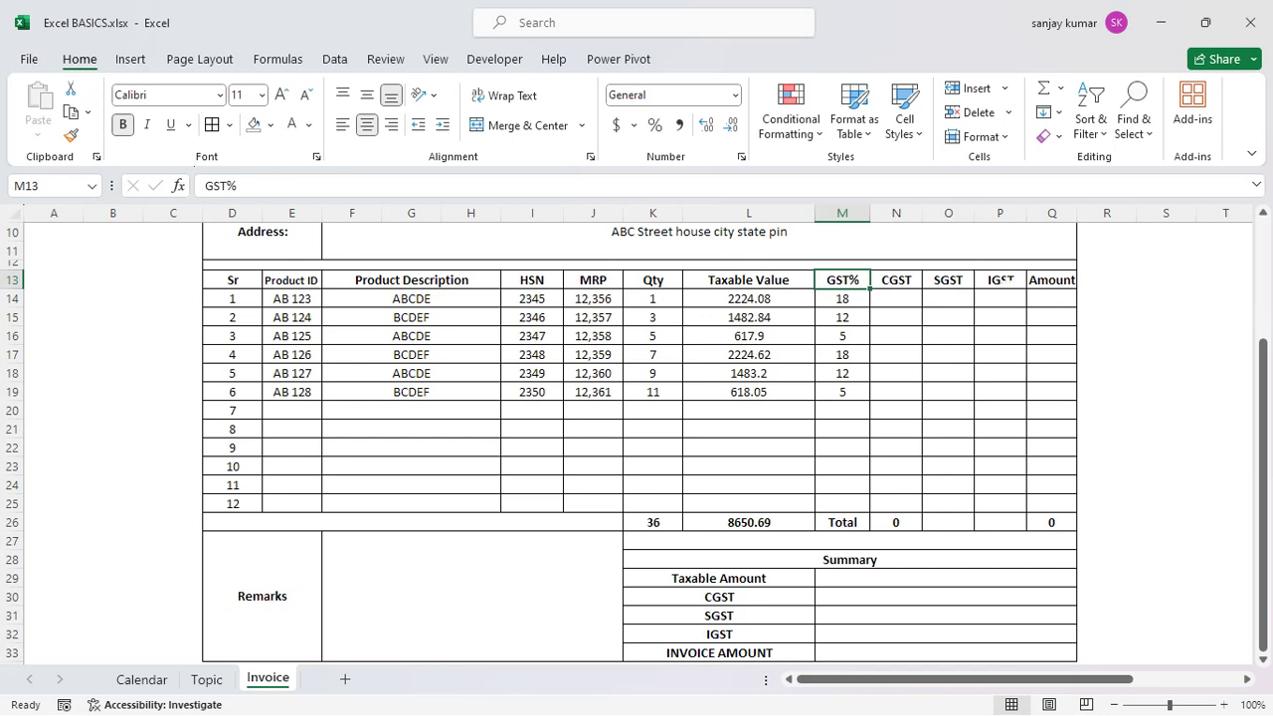
# - Enter the formula =L14/2 as the first product's CGST in N14
pyautogui.moveTo(895, 429); pyautogui.dragTo(857, 429)
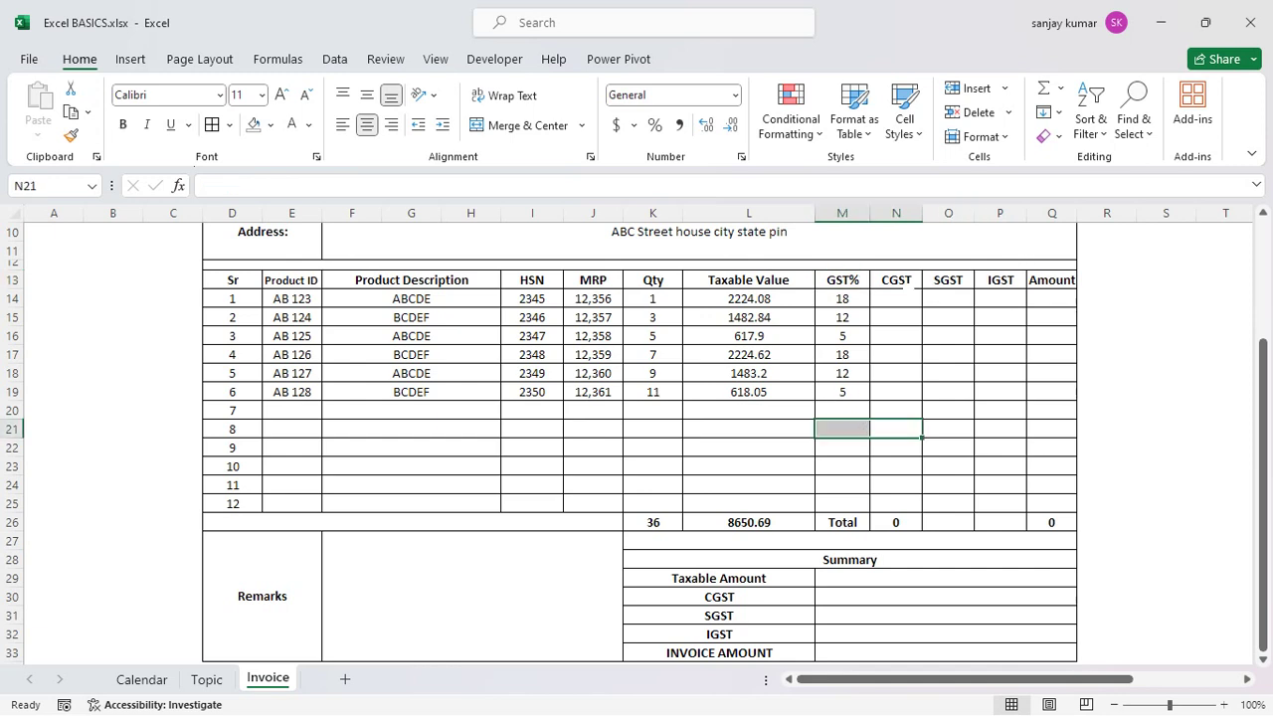
pyautogui.click(897, 301)
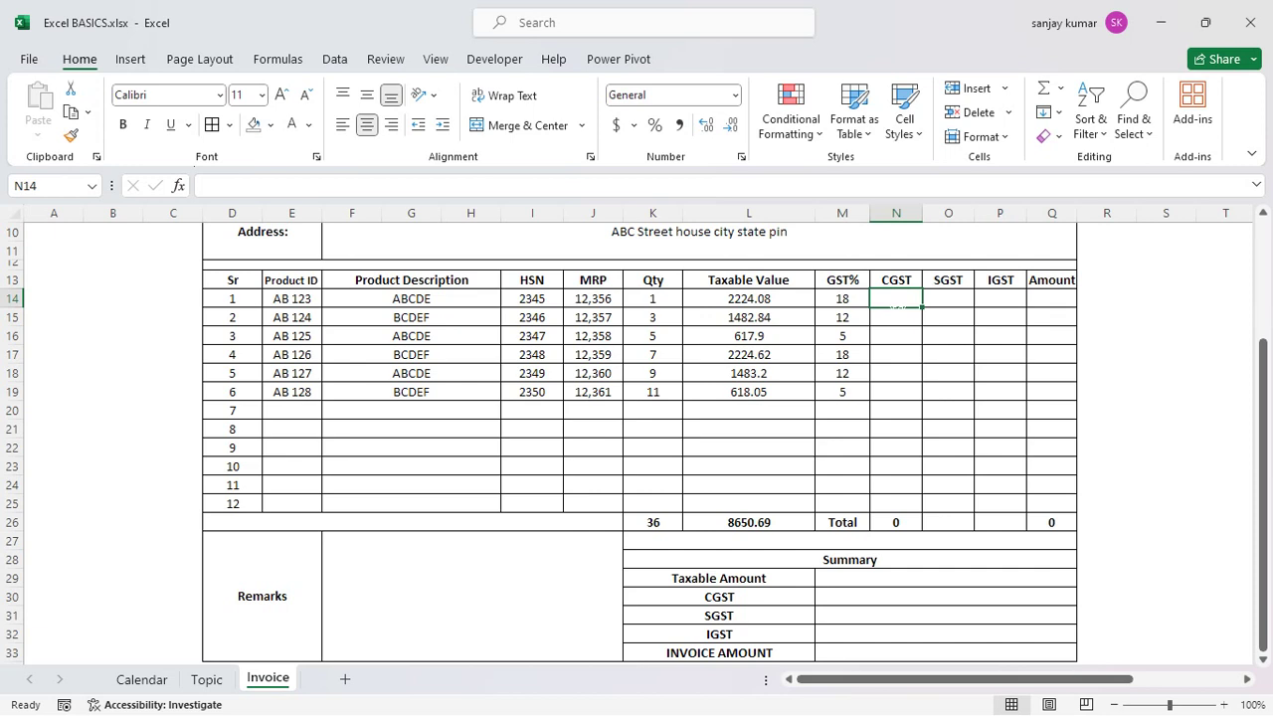
pyautogui.write('=')
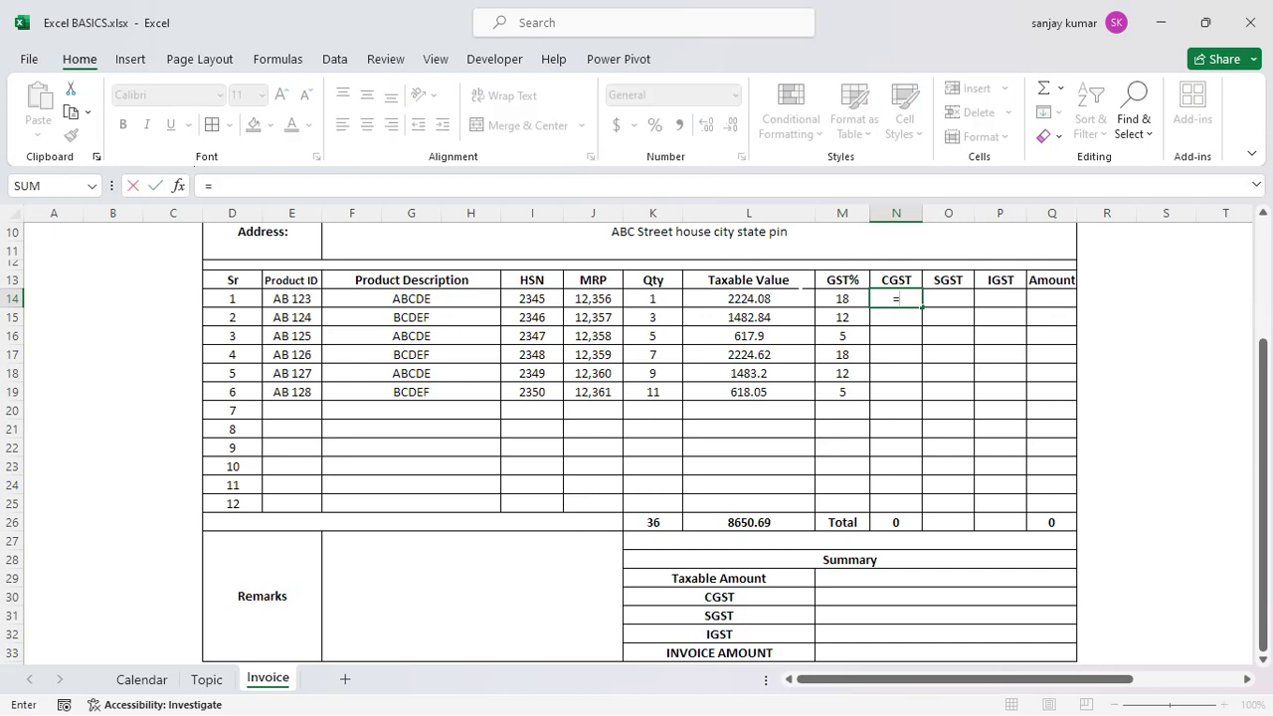
pyautogui.click(761, 299)
pyautogui.write('/')
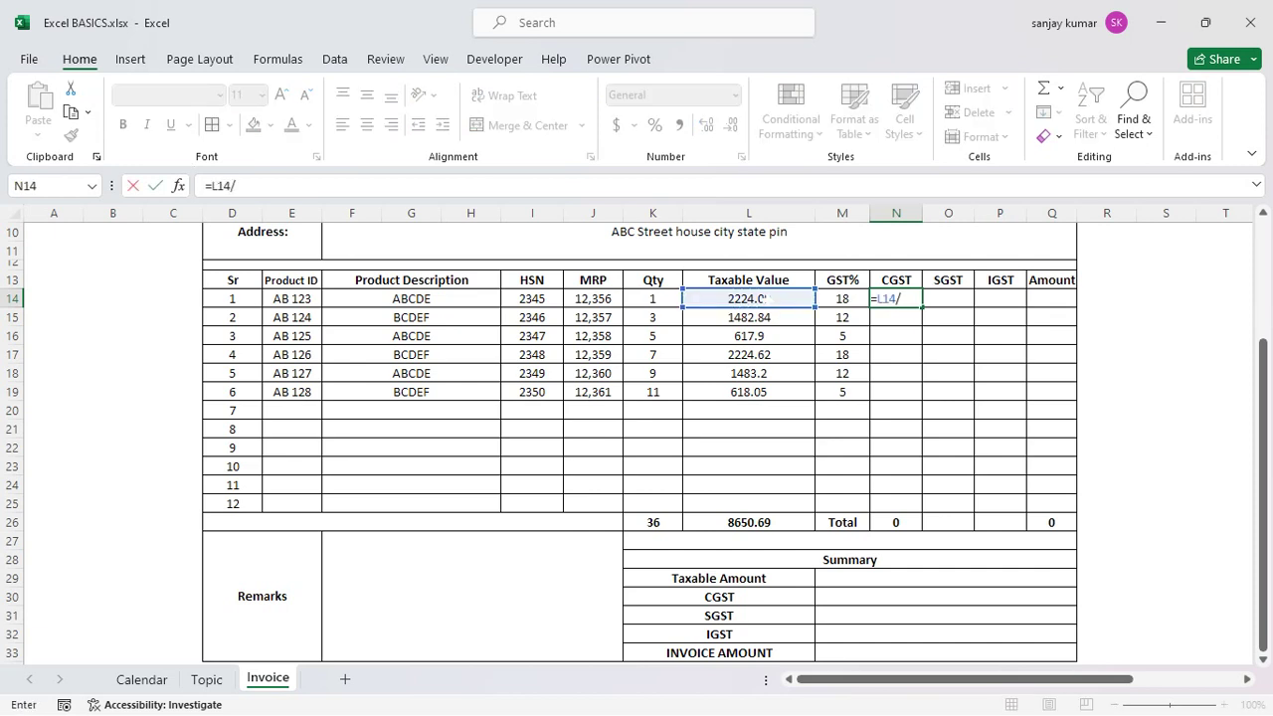
pyautogui.press('Return')
pyautogui.press('Return')
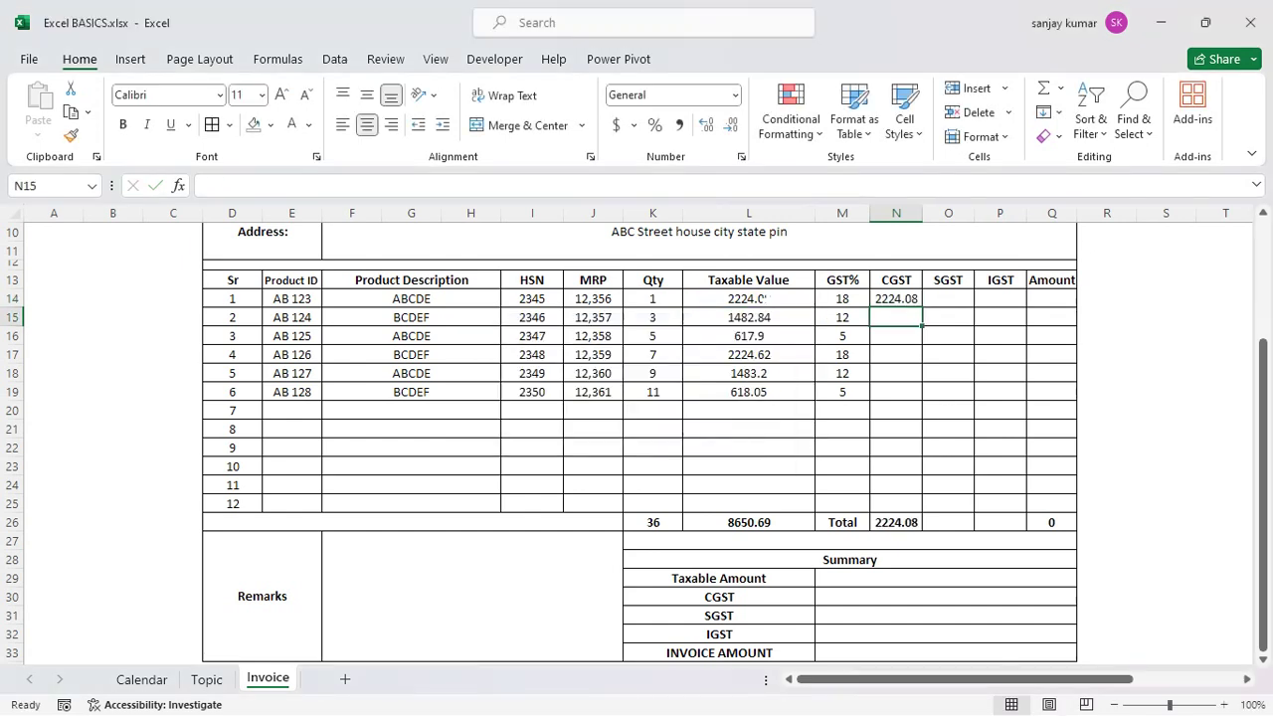
pyautogui.press('Up')
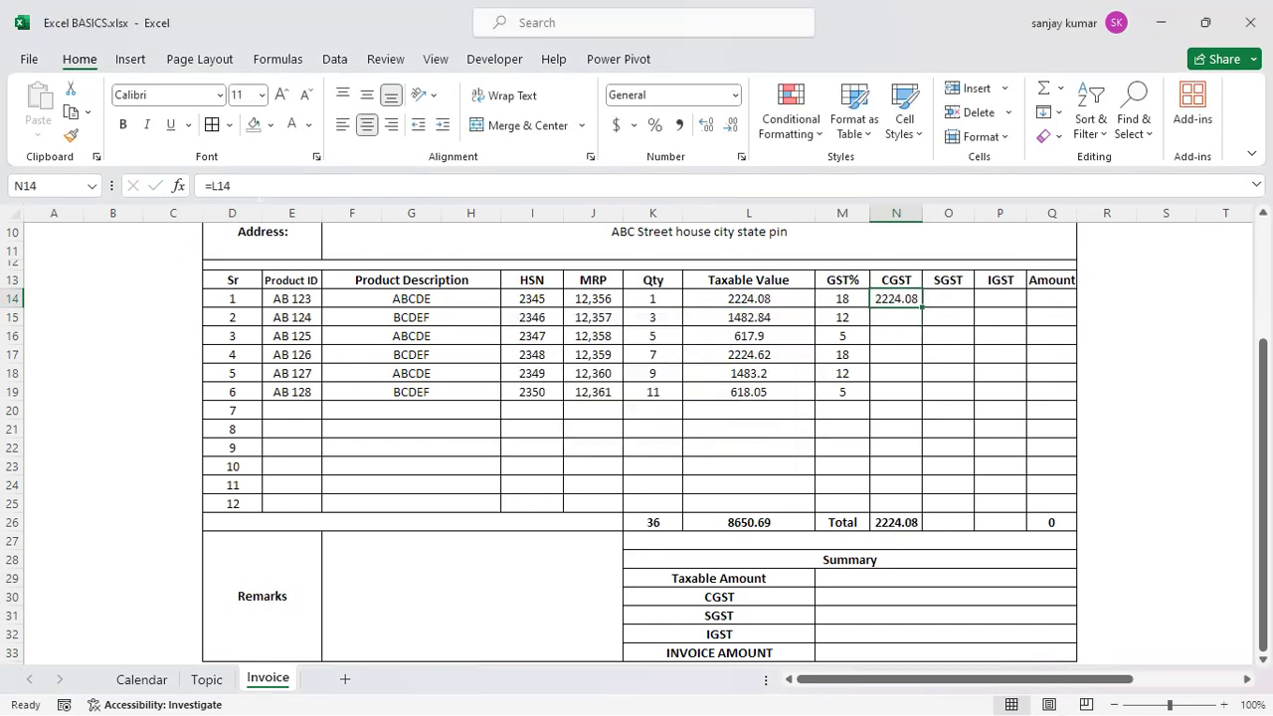
pyautogui.press('F2')
pyautogui.write('/2')
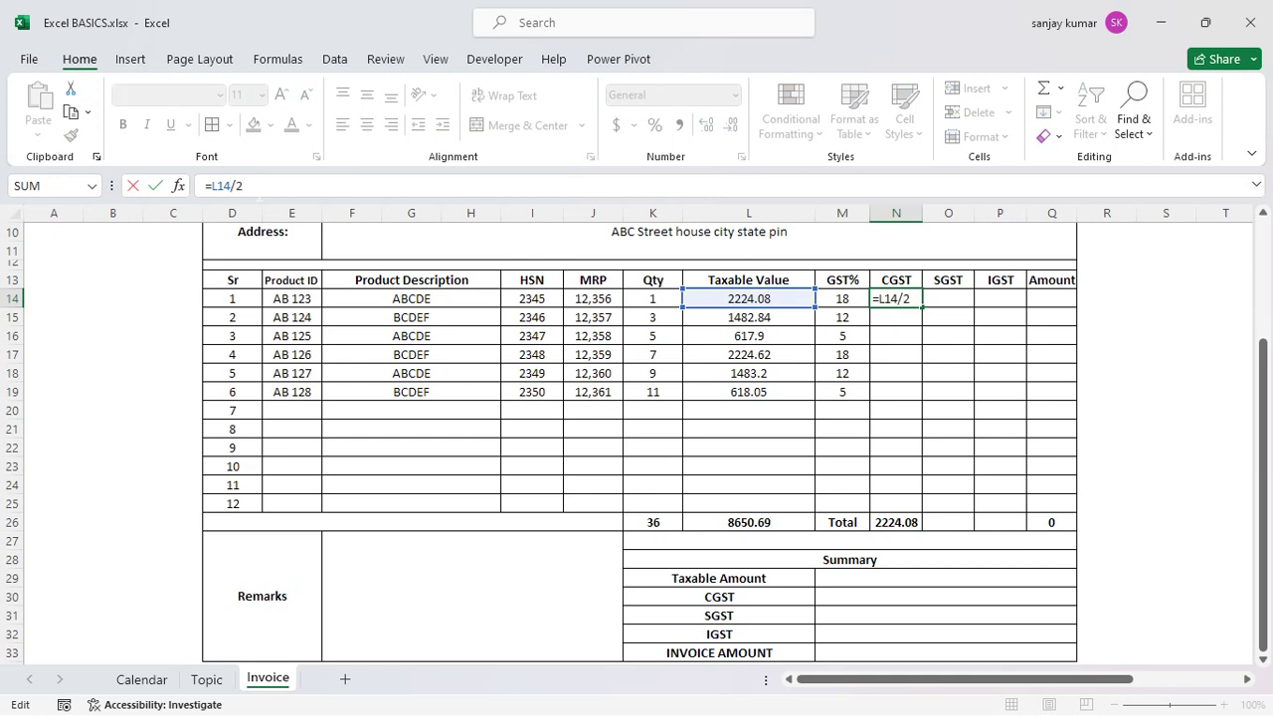
pyautogui.press('Return')
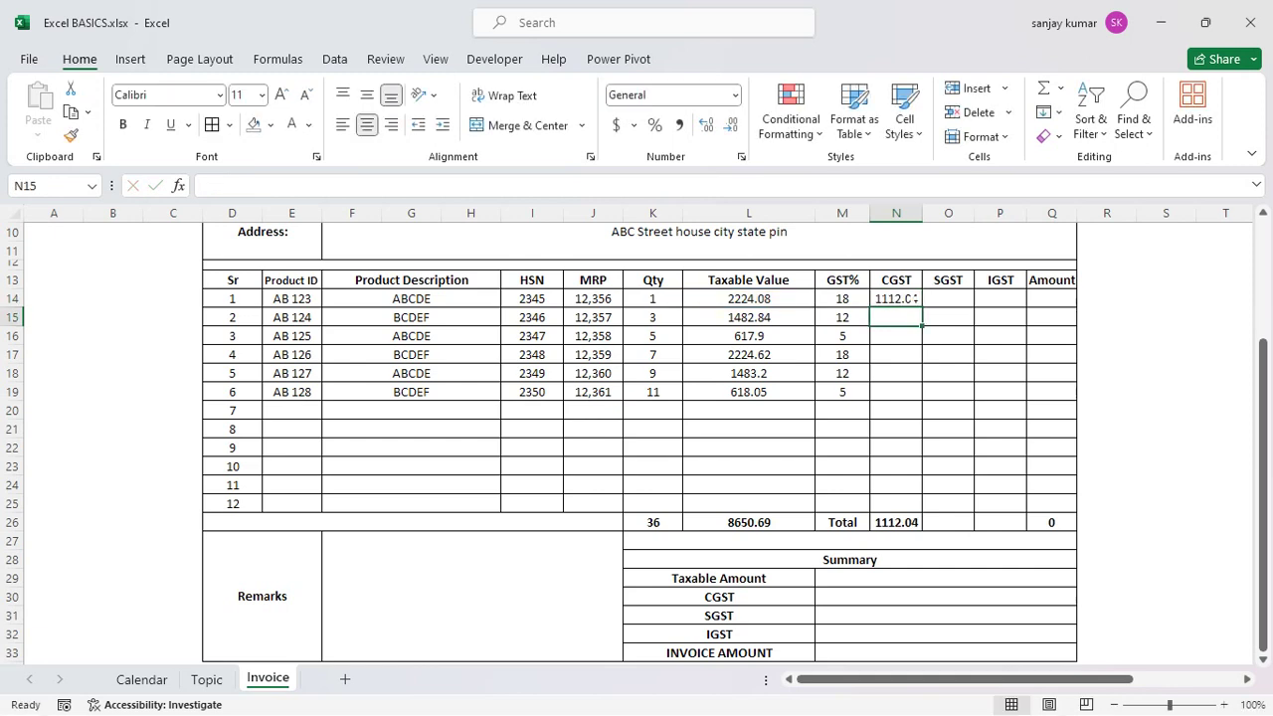
# - Set the first product's SGST in O14 equal to its CGST with the formula =N14
pyautogui.click(944, 298)
pyautogui.write('=')
pyautogui.press('Left')
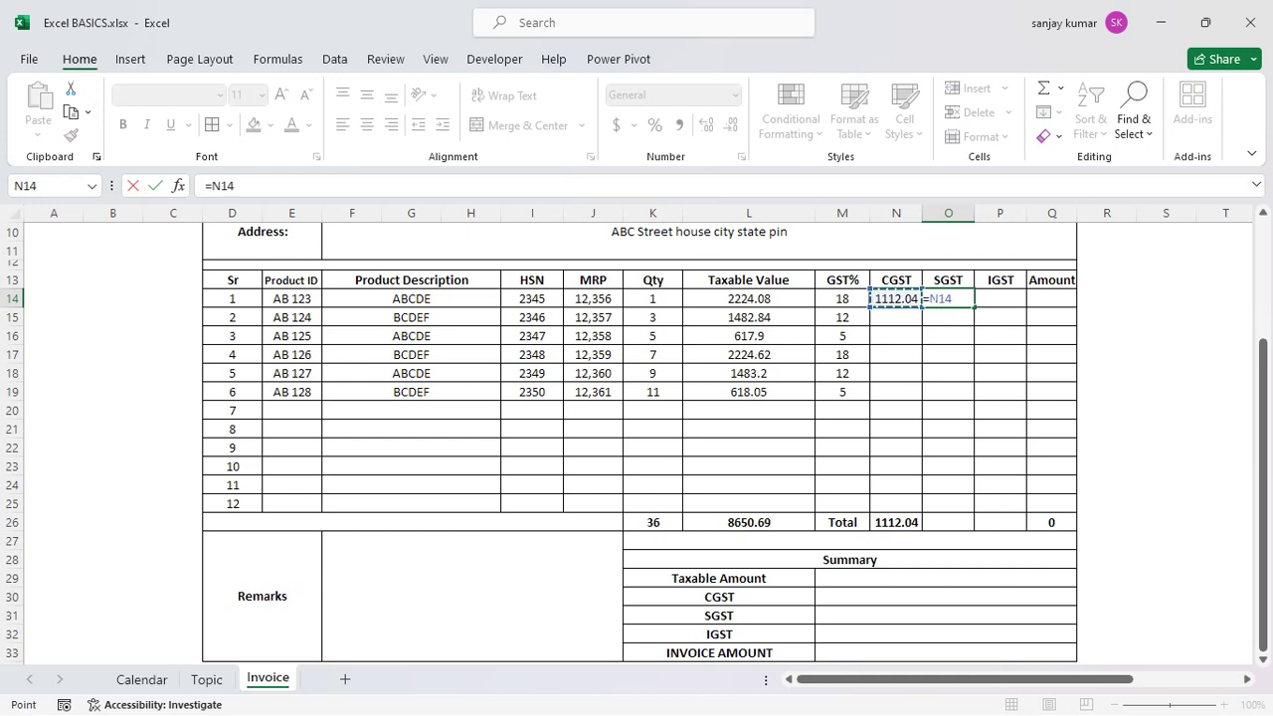
pyautogui.press('Return')
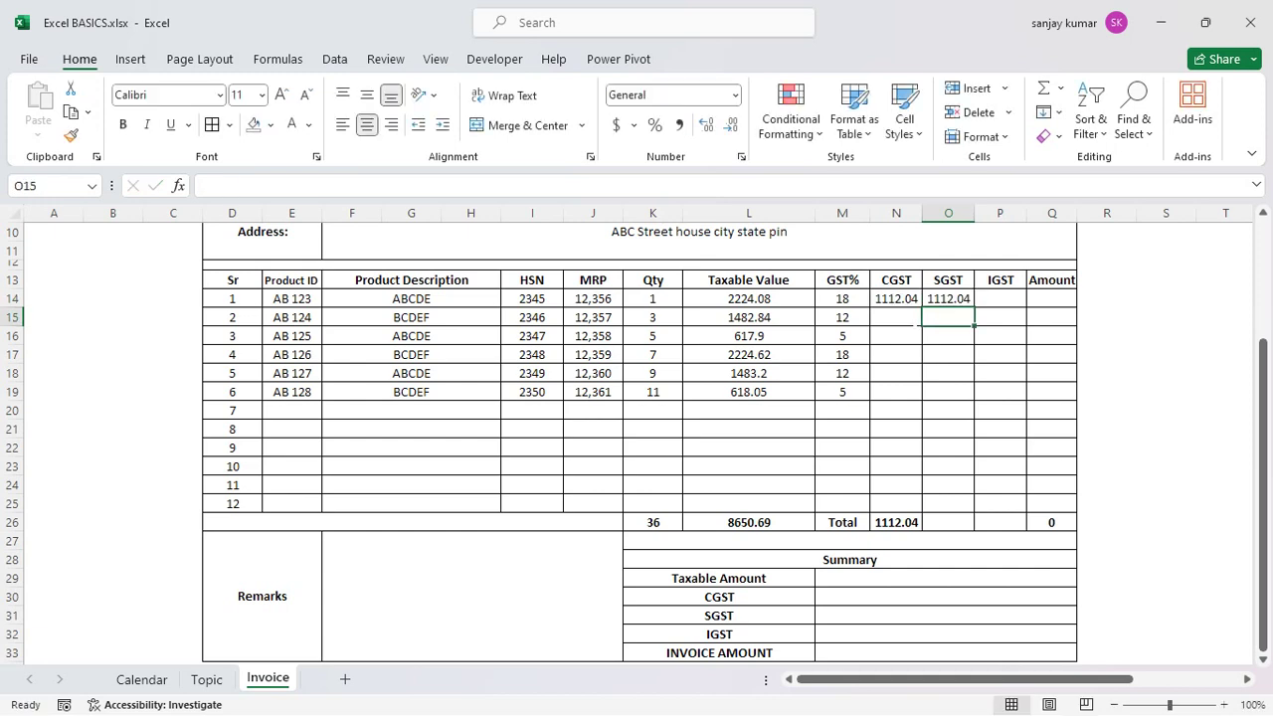
# - Copy the CGST and SGST formulas from row 14 through row 19 for all six products
pyautogui.moveTo(894, 298); pyautogui.dragTo(957, 390)
pyautogui.hotkey('ctrl', 'c')
pyautogui.hotkey('ctrl', 'v')
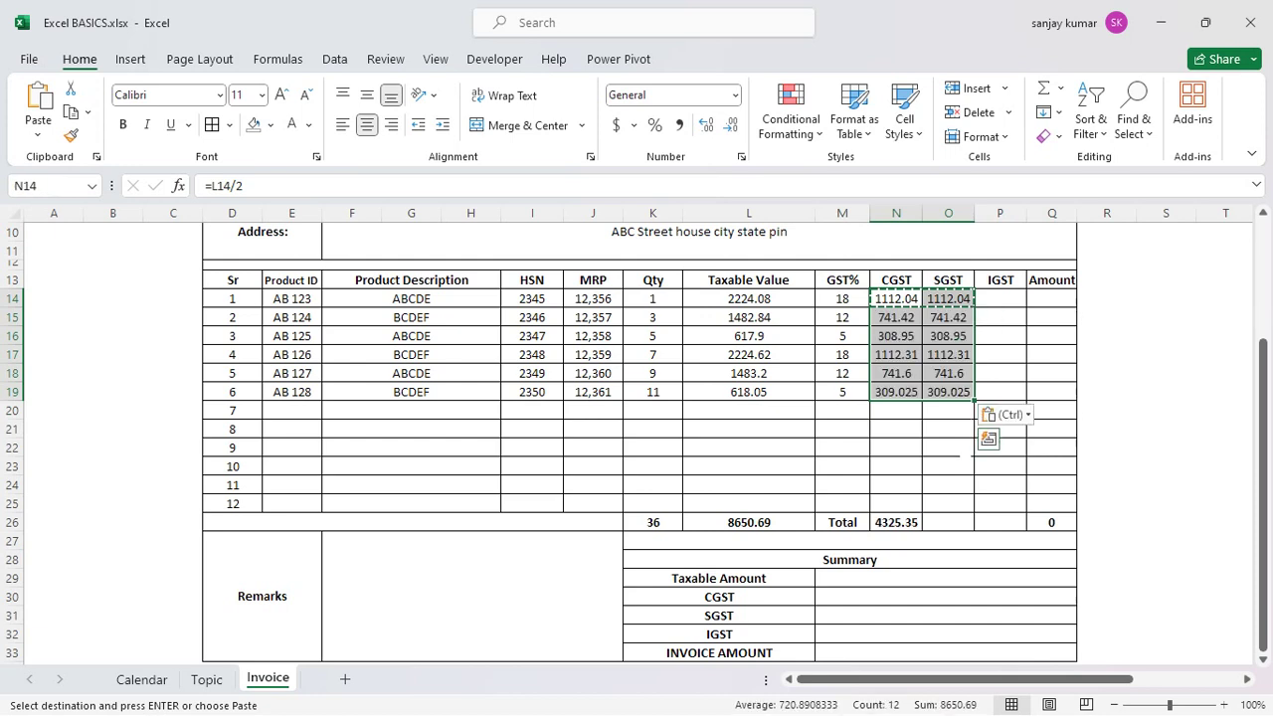
pyautogui.click(948, 467)
pyautogui.click(927, 336)
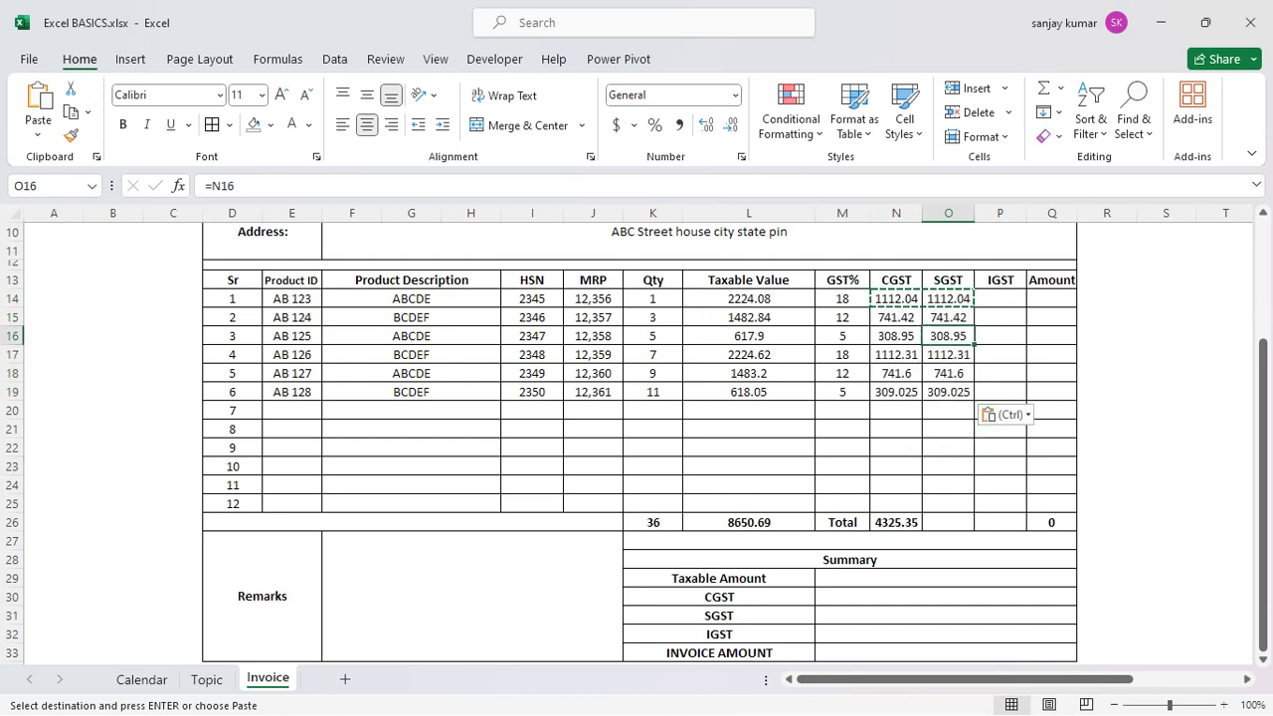
# - Copy the CGST total formula from N26 into O26 to total the SGST column
pyautogui.click(950, 517)
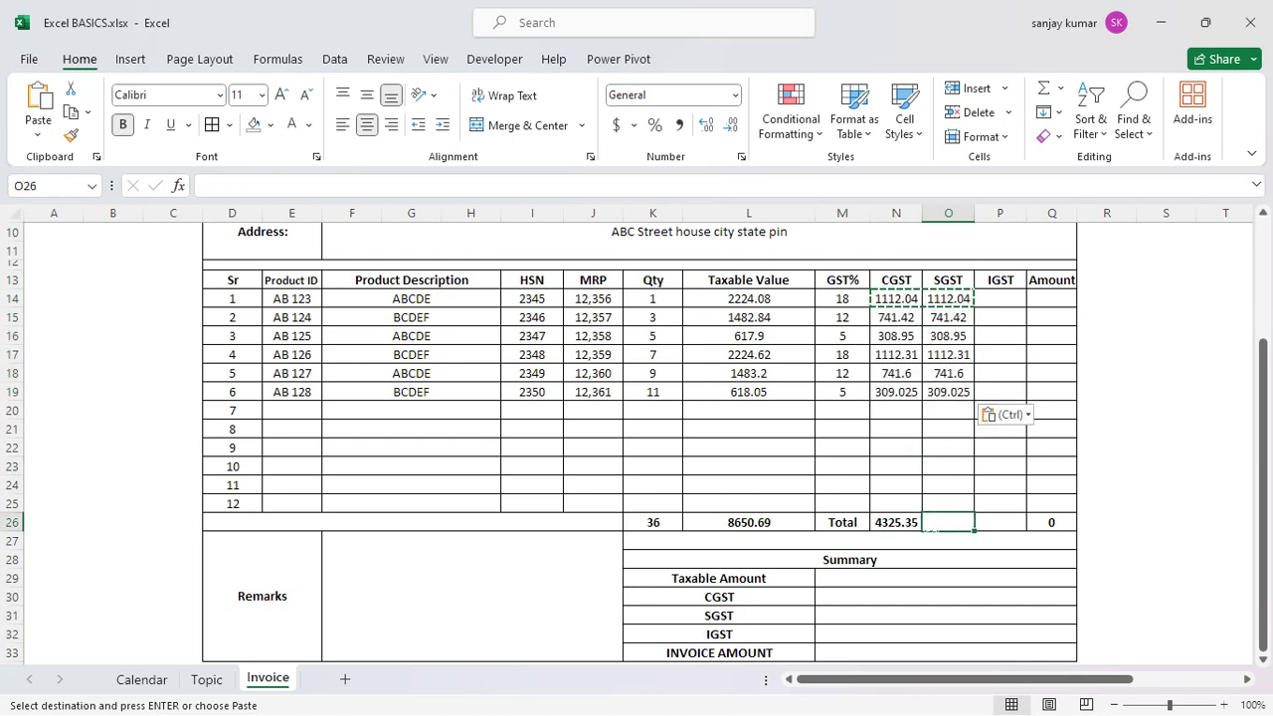
pyautogui.click(882, 527)
pyautogui.hotkey('ctrl', 'c')
pyautogui.click(943, 523)
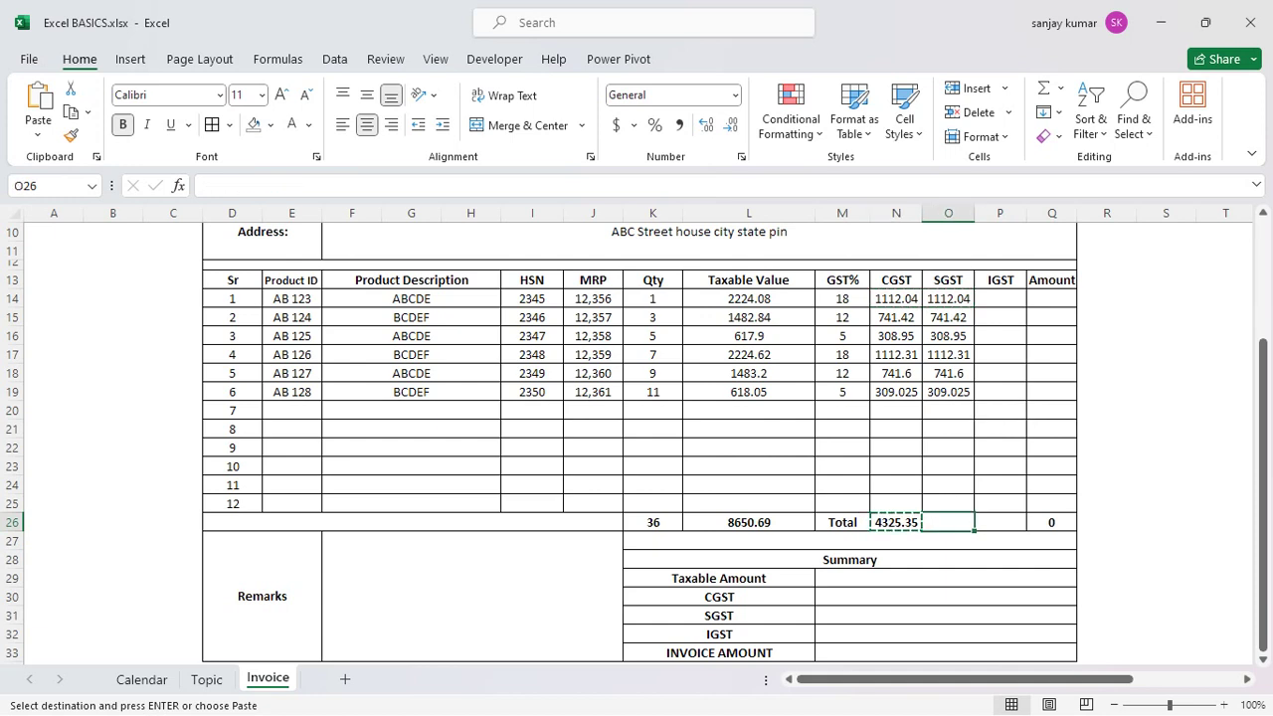
pyautogui.hotkey('ctrl', 'v')
pyautogui.press('Down')
pyautogui.press('Down')
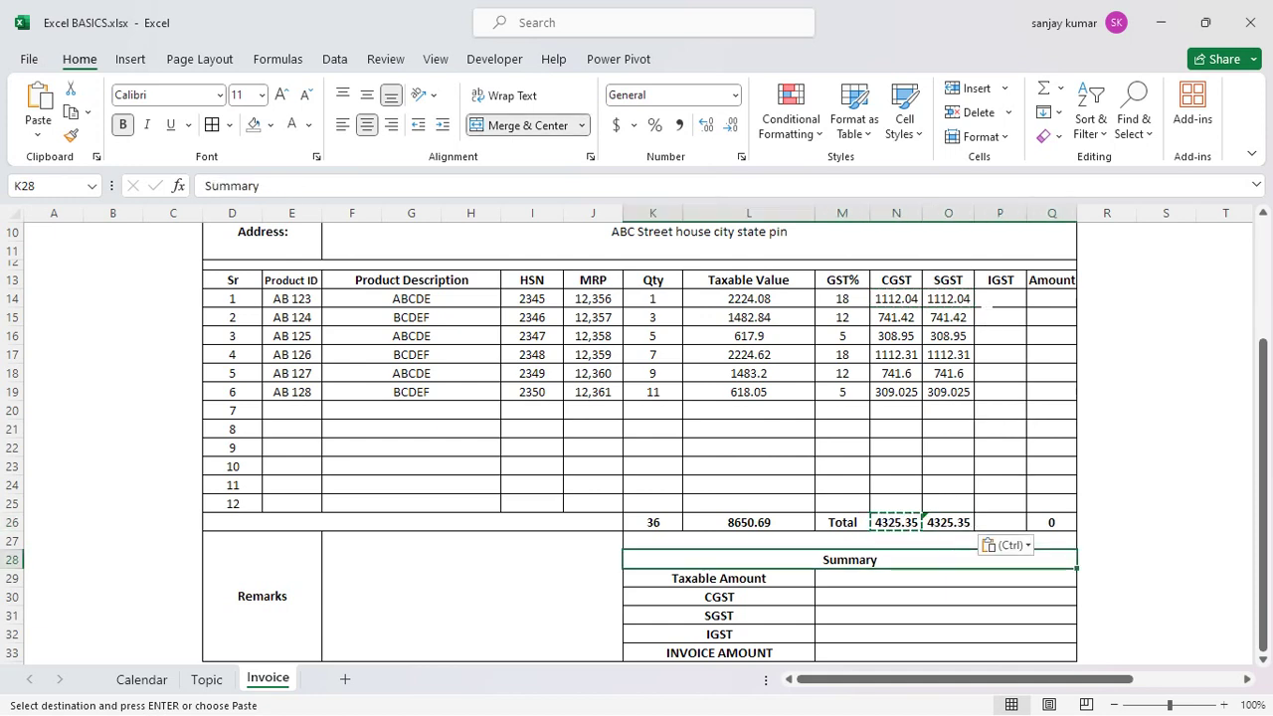
# - Enter 0 as the IGST total in P26
pyautogui.click(988, 301)
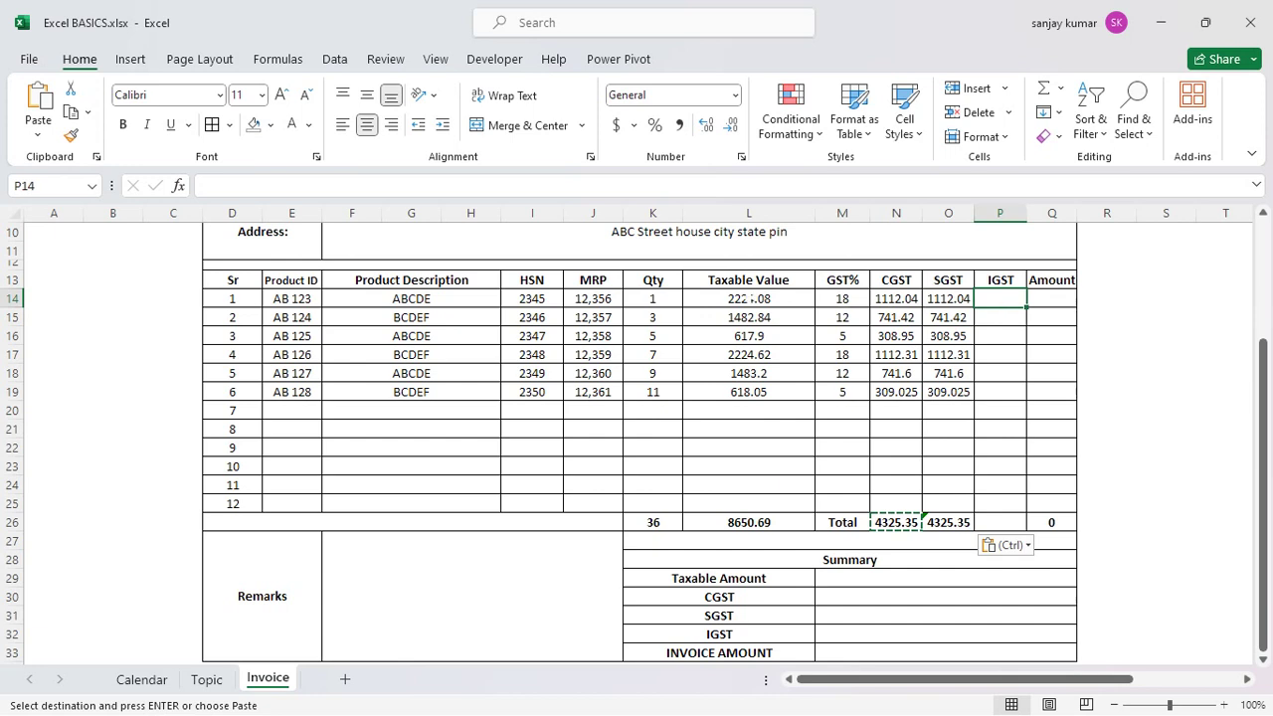
pyautogui.click(840, 300)
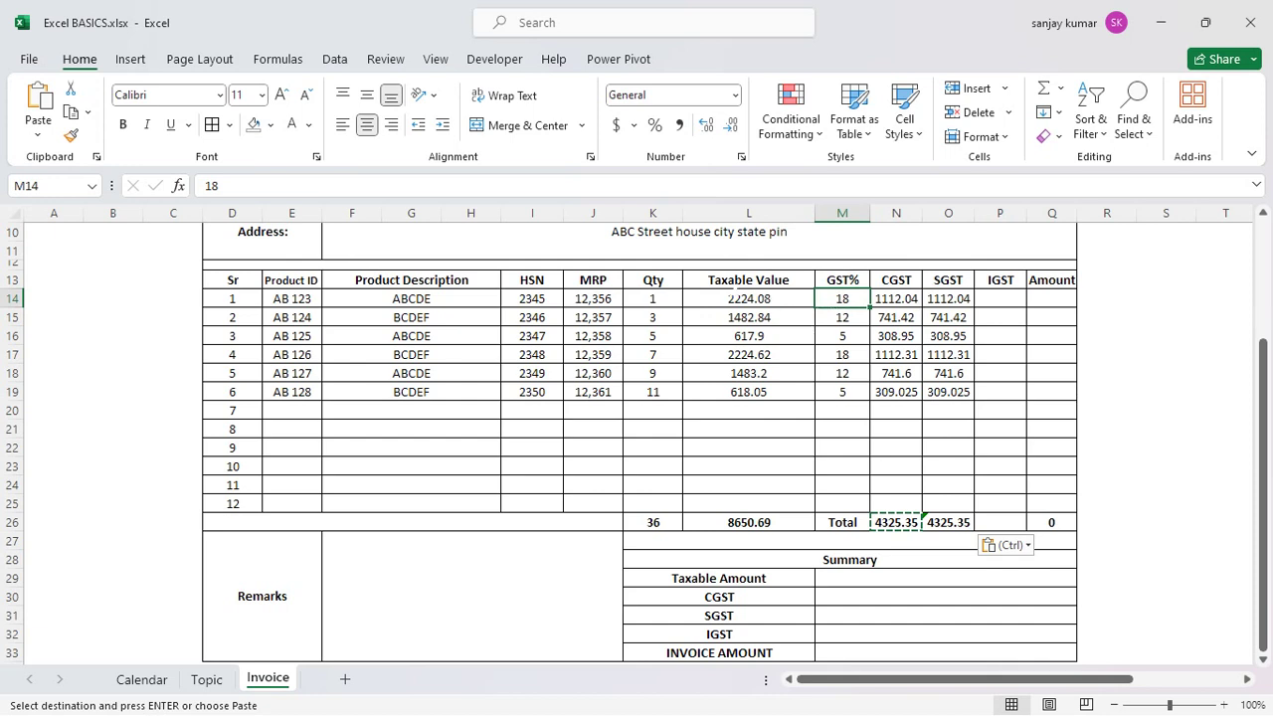
pyautogui.click(731, 299)
pyautogui.click(1000, 303)
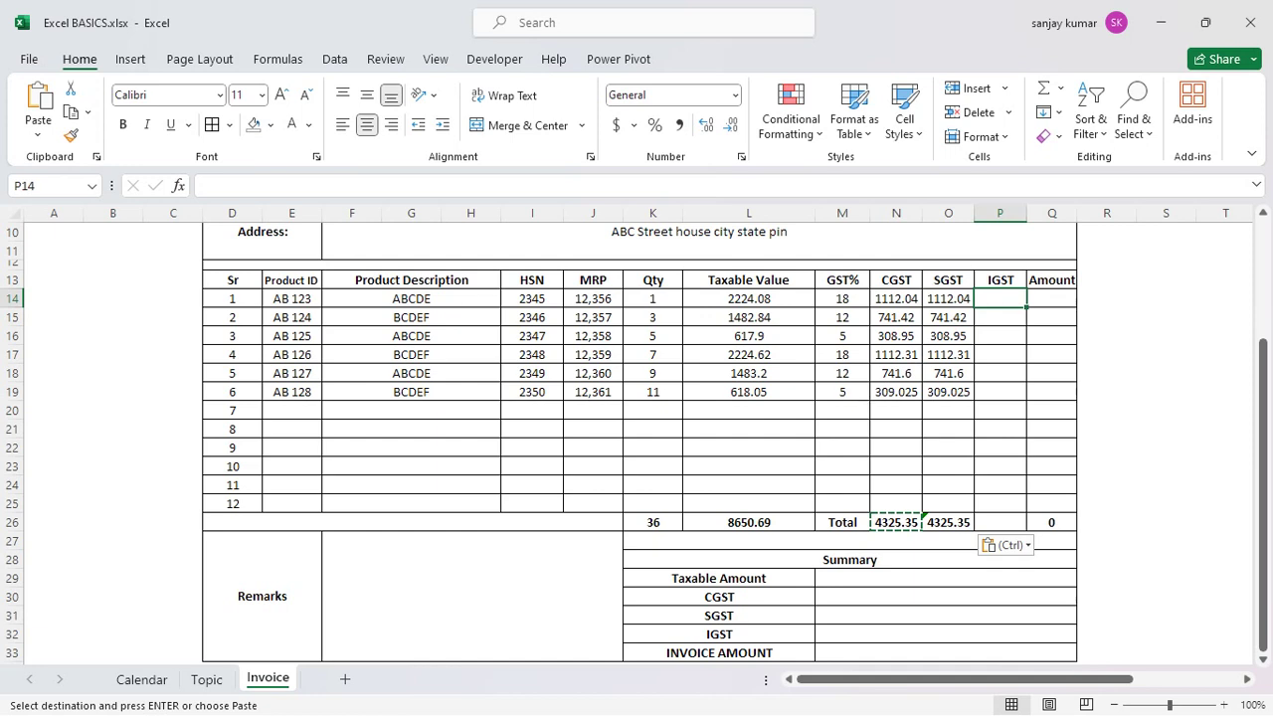
pyautogui.click(841, 391)
pyautogui.scroll(-1, 640, 443)
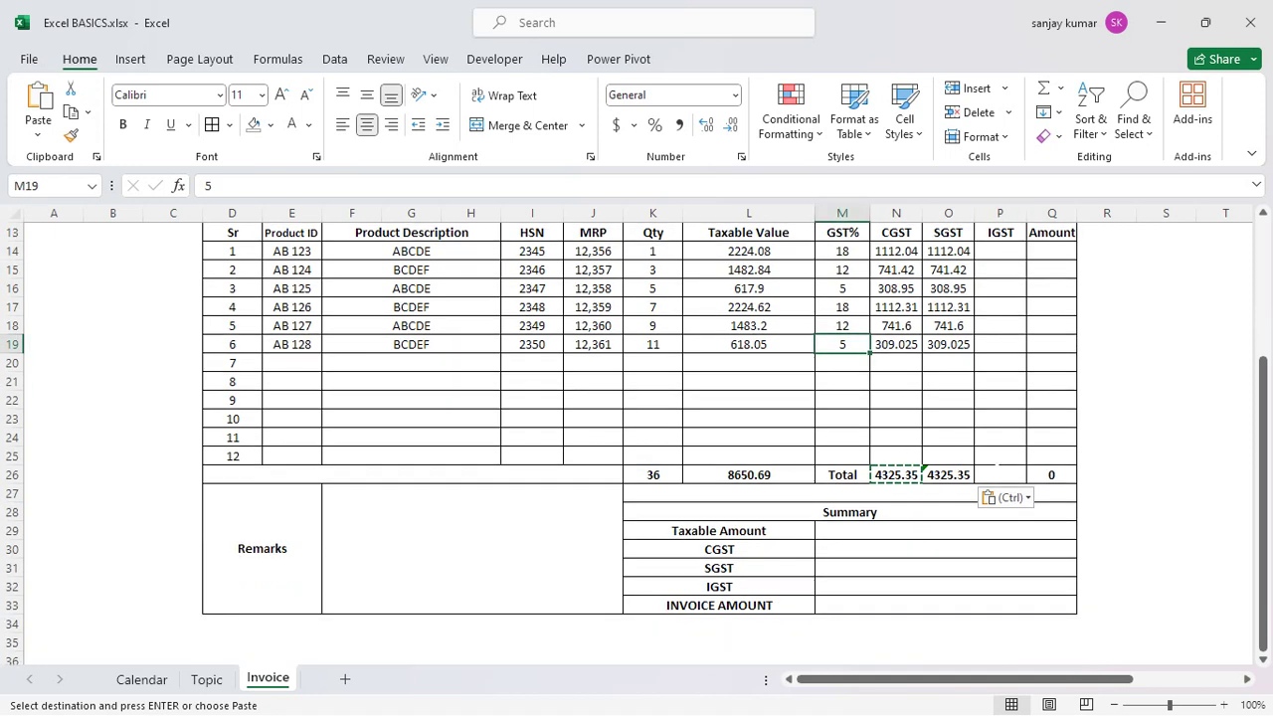
pyautogui.click(997, 473)
pyautogui.write('0')
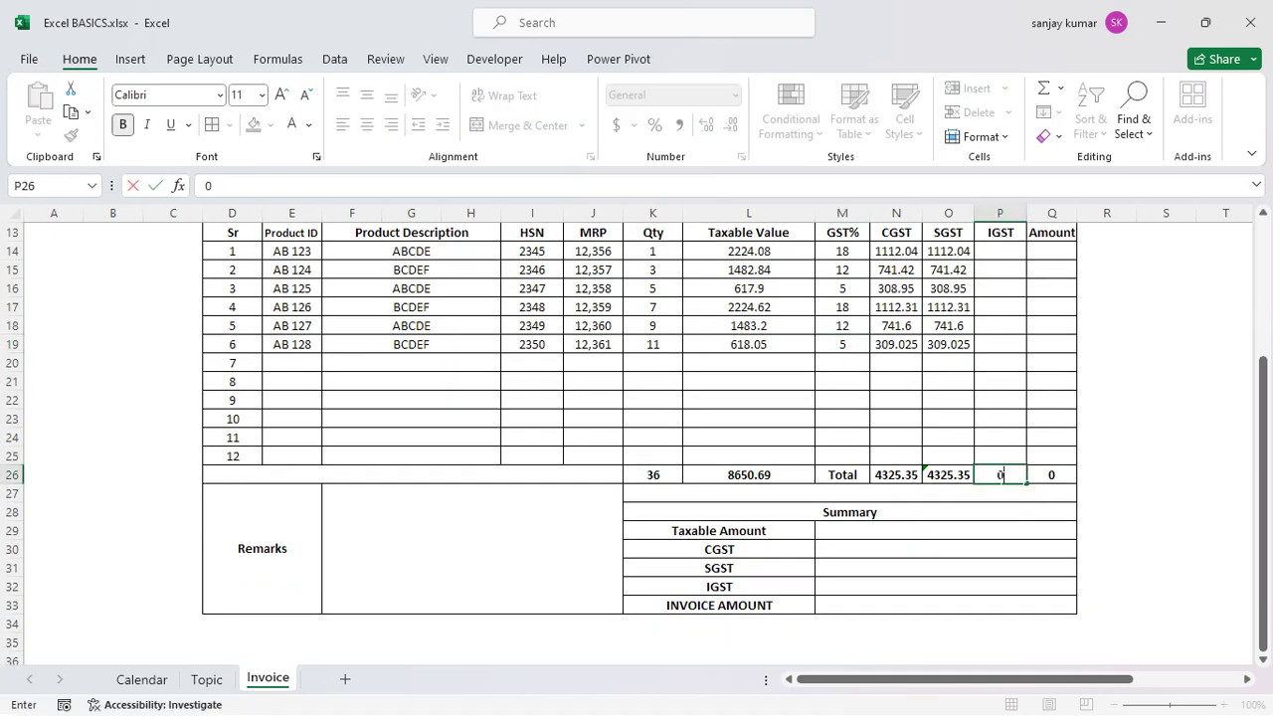
pyautogui.press('Return')
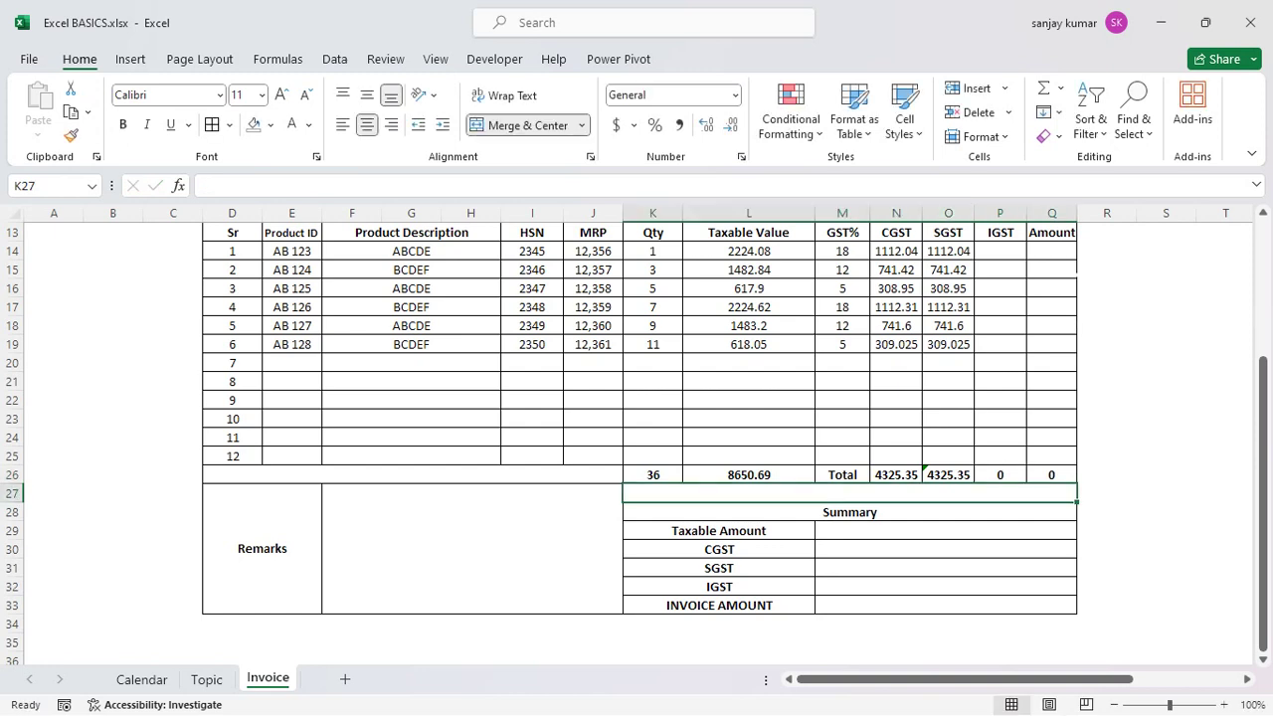
# - Enter the formula =SUM(N14:O14) as the first product's Amount in Q14
pyautogui.click(1051, 252)
pyautogui.write('=SUM(')
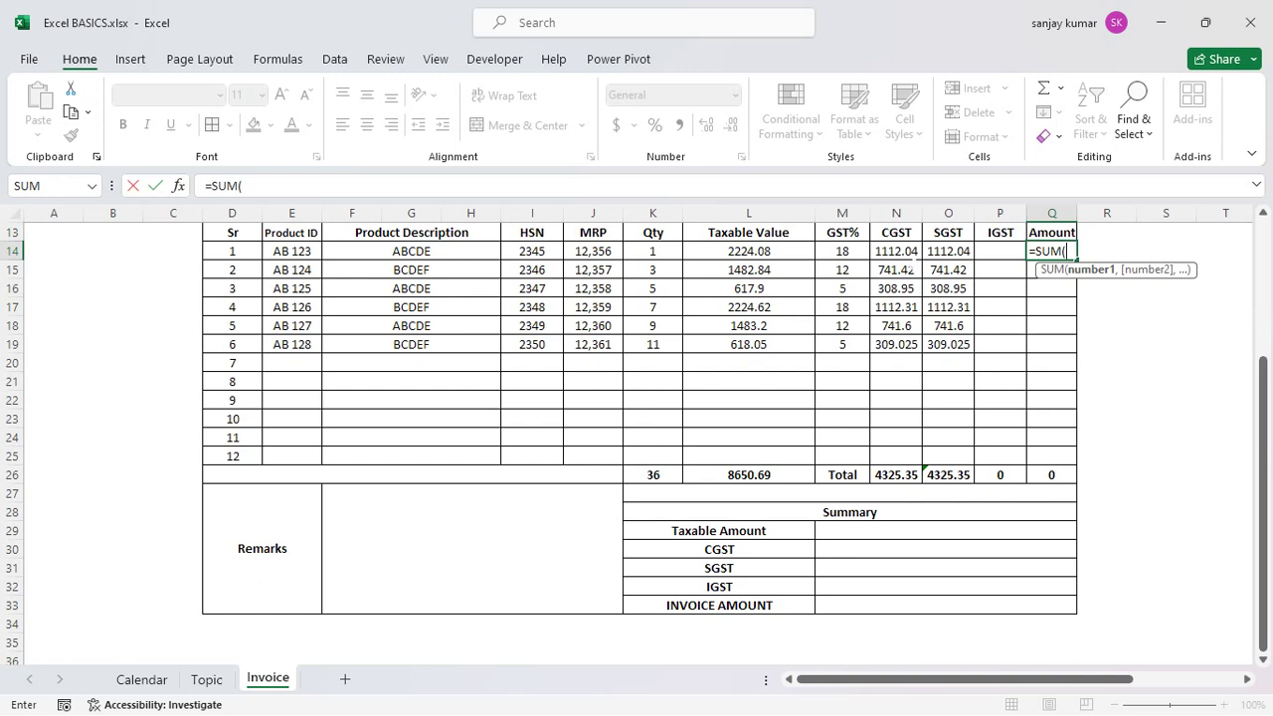
pyautogui.moveTo(891, 251); pyautogui.dragTo(937, 262)
pyautogui.press('Return')
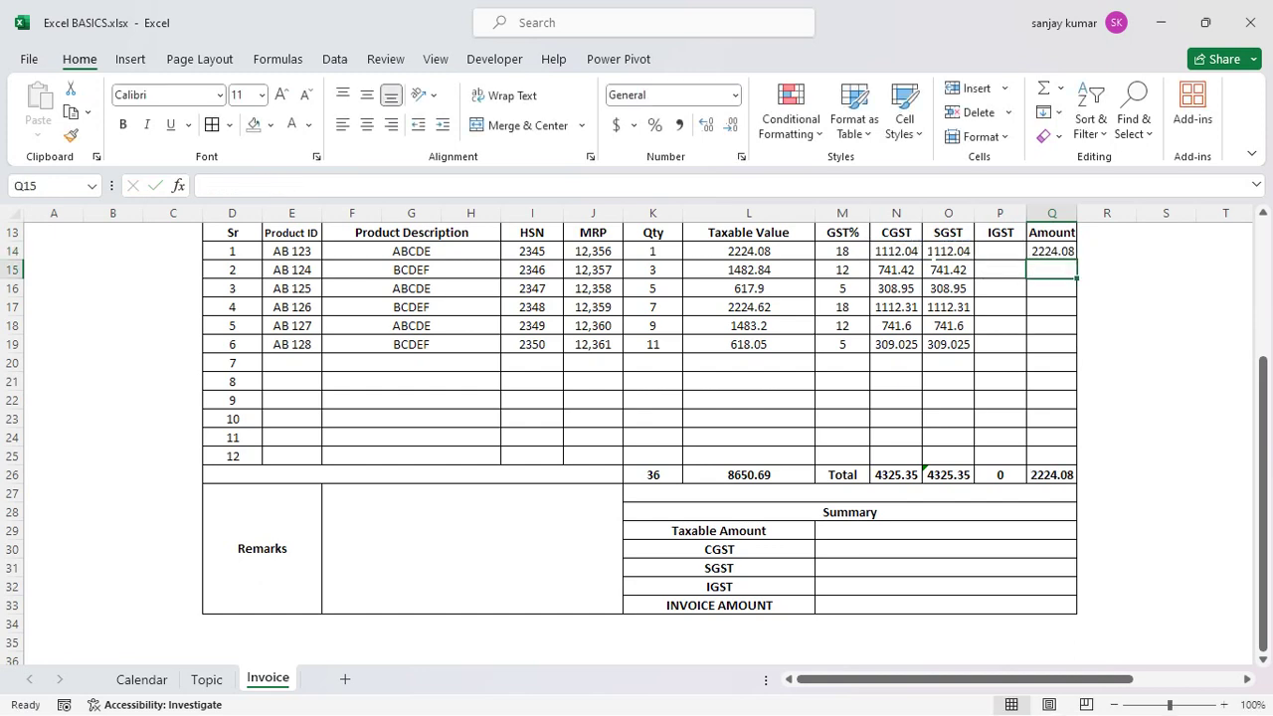
# - Copy the Amount formula from Q14 down through Q19 and center the amounts
pyautogui.click(1051, 251)
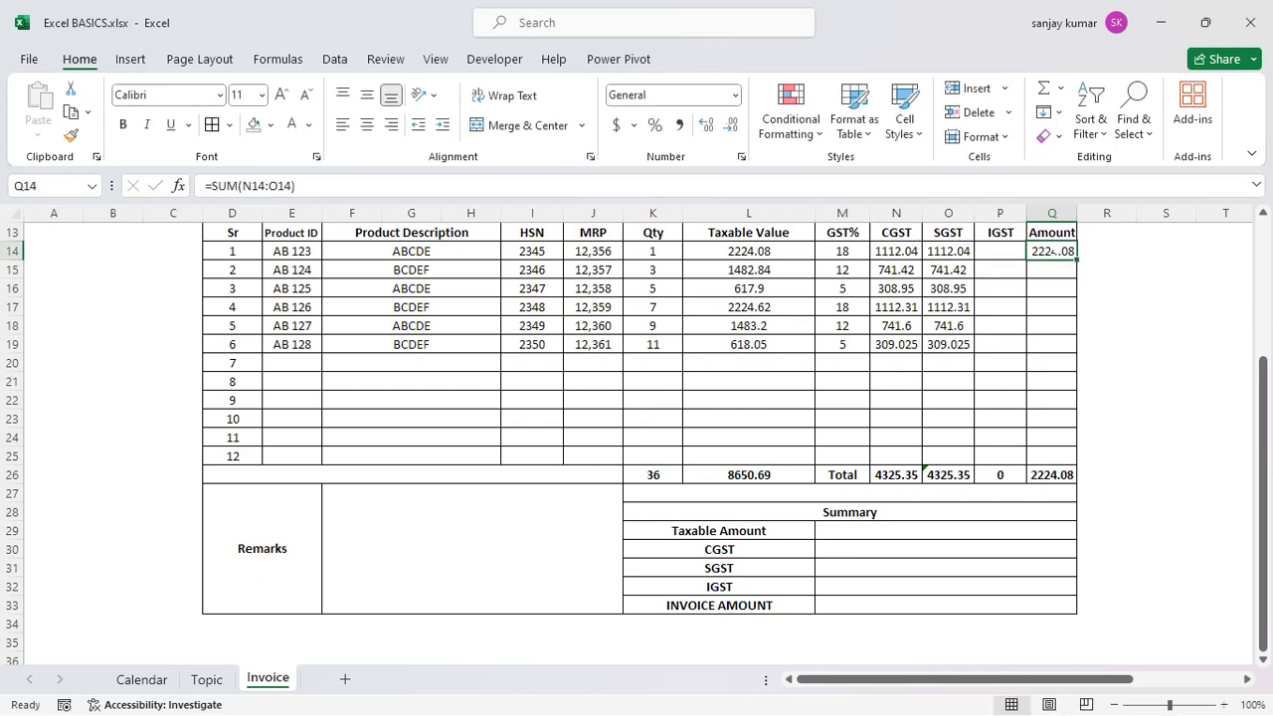
pyautogui.hotkey('ctrl', 'c')
pyautogui.press('capslock')
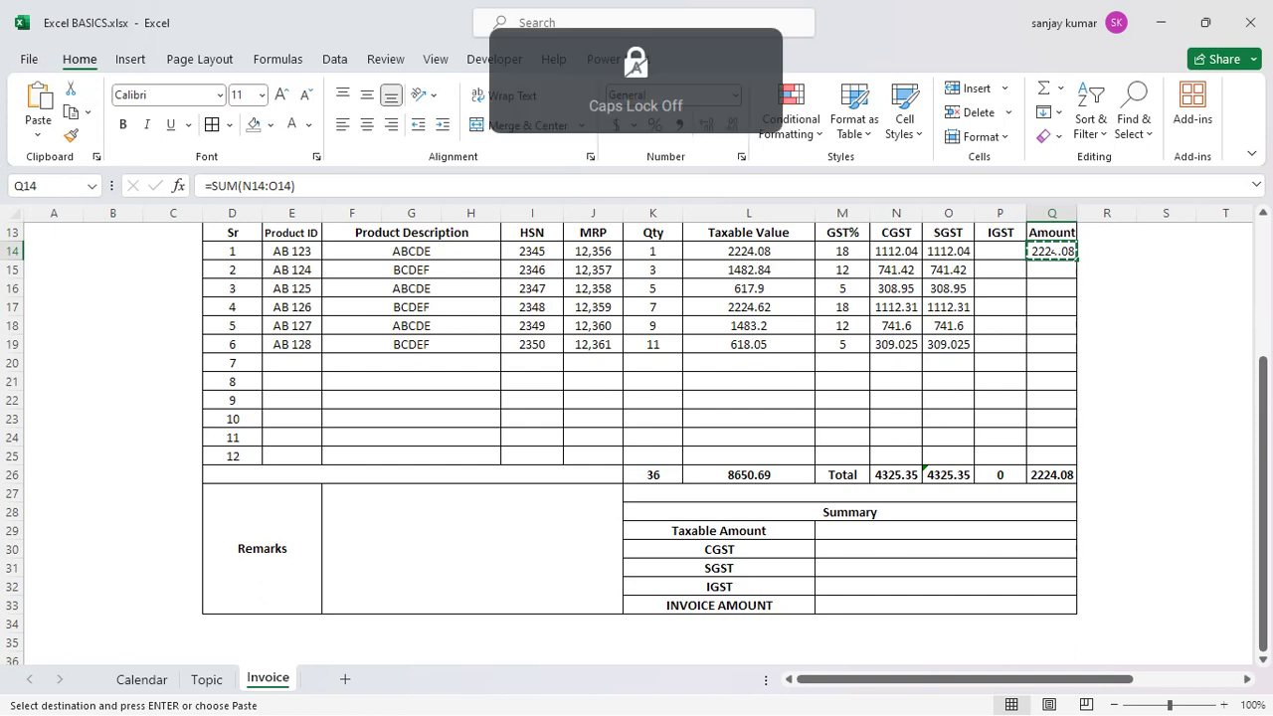
pyautogui.hotkey('shift', 'Down')
pyautogui.hotkey('shift', 'Down')
pyautogui.hotkey('shift', 'Down')
pyautogui.hotkey('shift', 'Down')
pyautogui.hotkey('shift', 'Down')
pyautogui.hotkey('shift', 'Down')
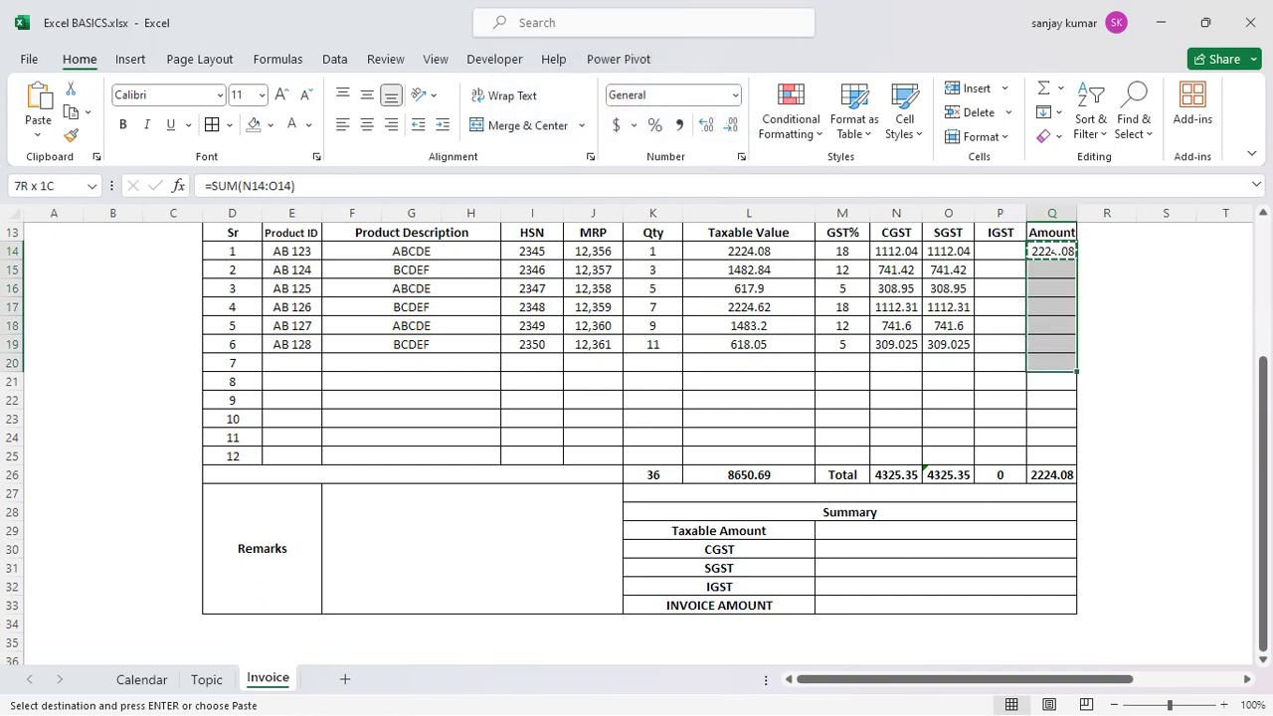
pyautogui.hotkey('shift', 'Down')
pyautogui.hotkey('shift', 'Up')
pyautogui.hotkey('shift', 'Up')
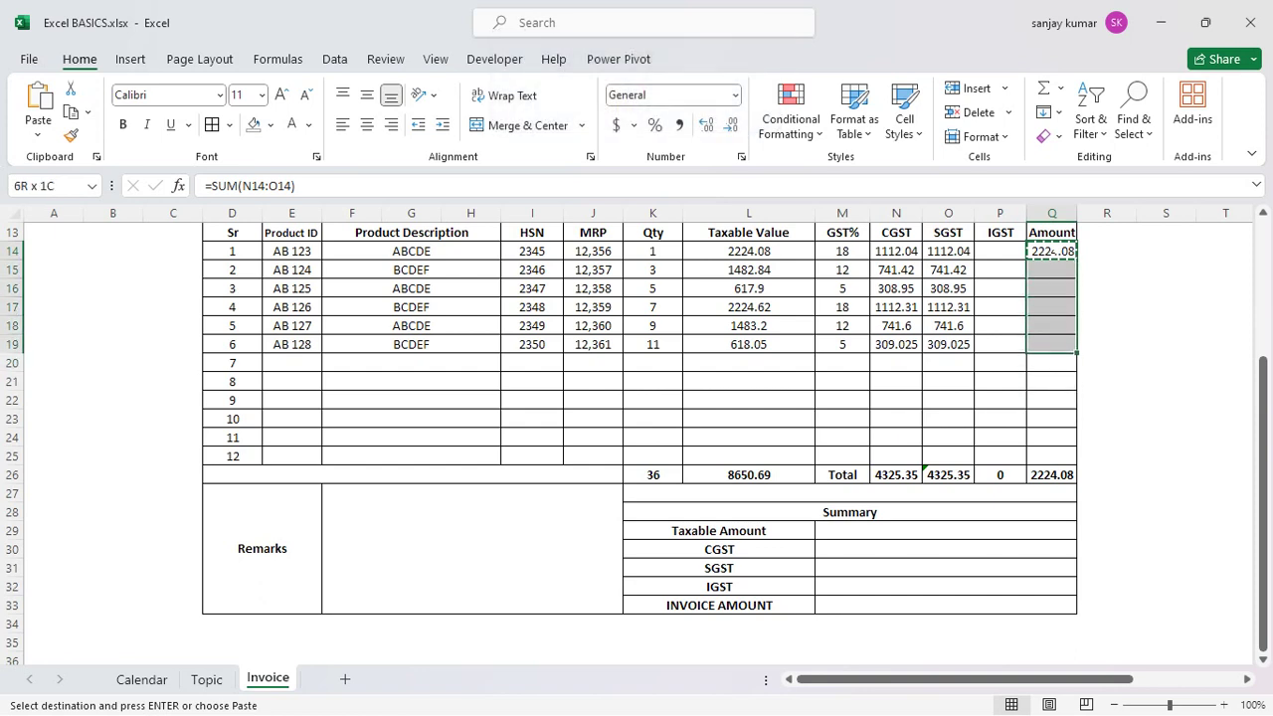
pyautogui.hotkey('ctrl', 'v')
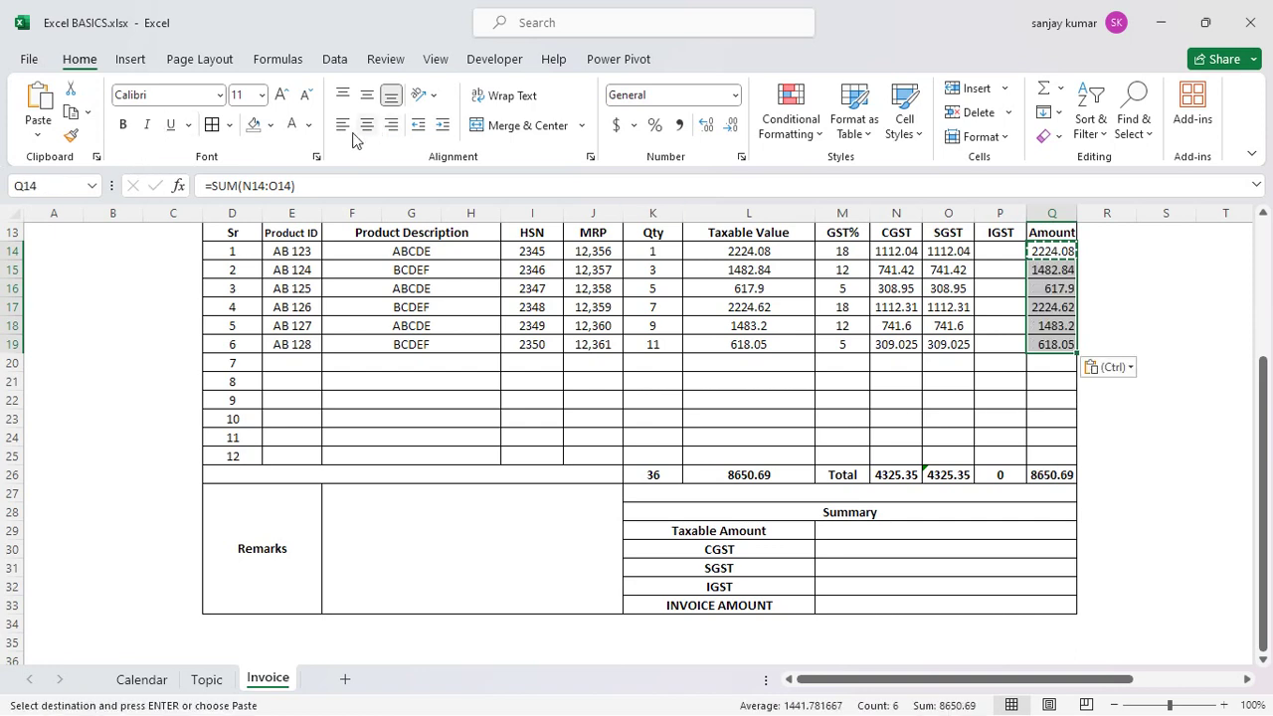
pyautogui.press('Escape')
pyautogui.click(411, 344)
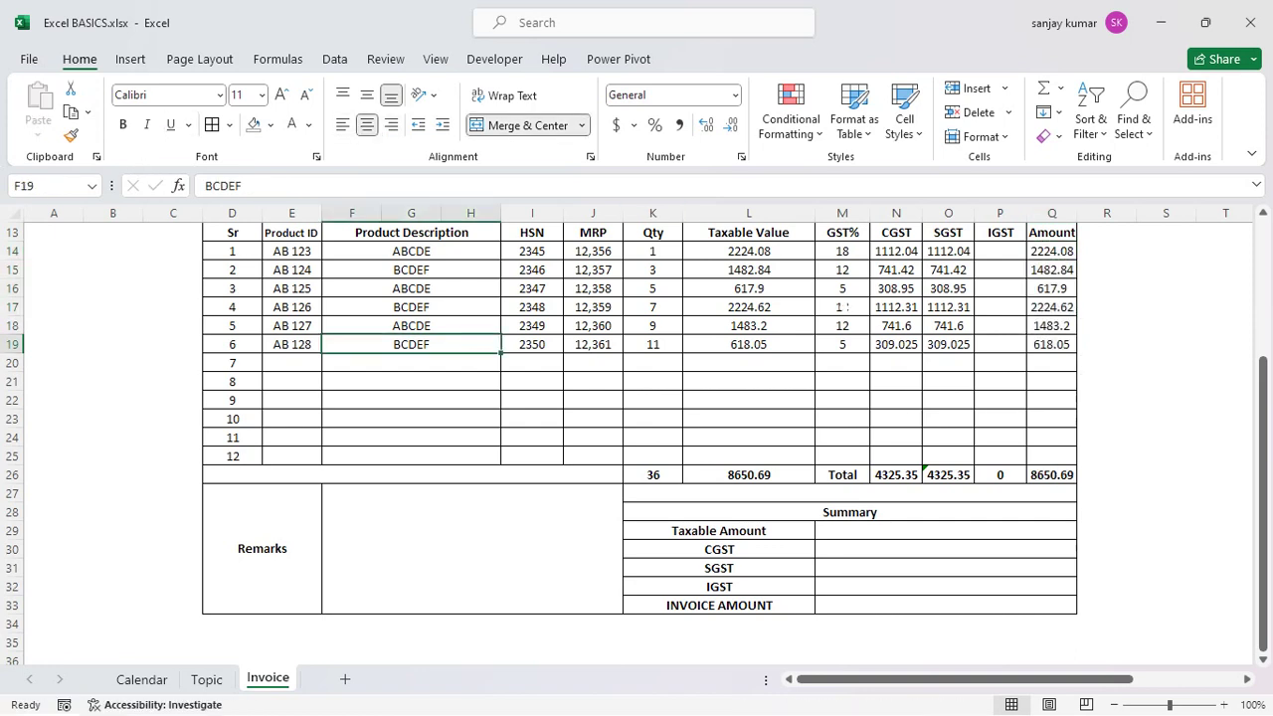
# - Make the six product rows bold from Product ID to Amount, E14:Q19
pyautogui.scroll(2, 411, 344)
pyautogui.moveTo(292, 354); pyautogui.dragTo(1051, 448)
pyautogui.hotkey('ctrl', 'b')
pyautogui.click(1000, 484)
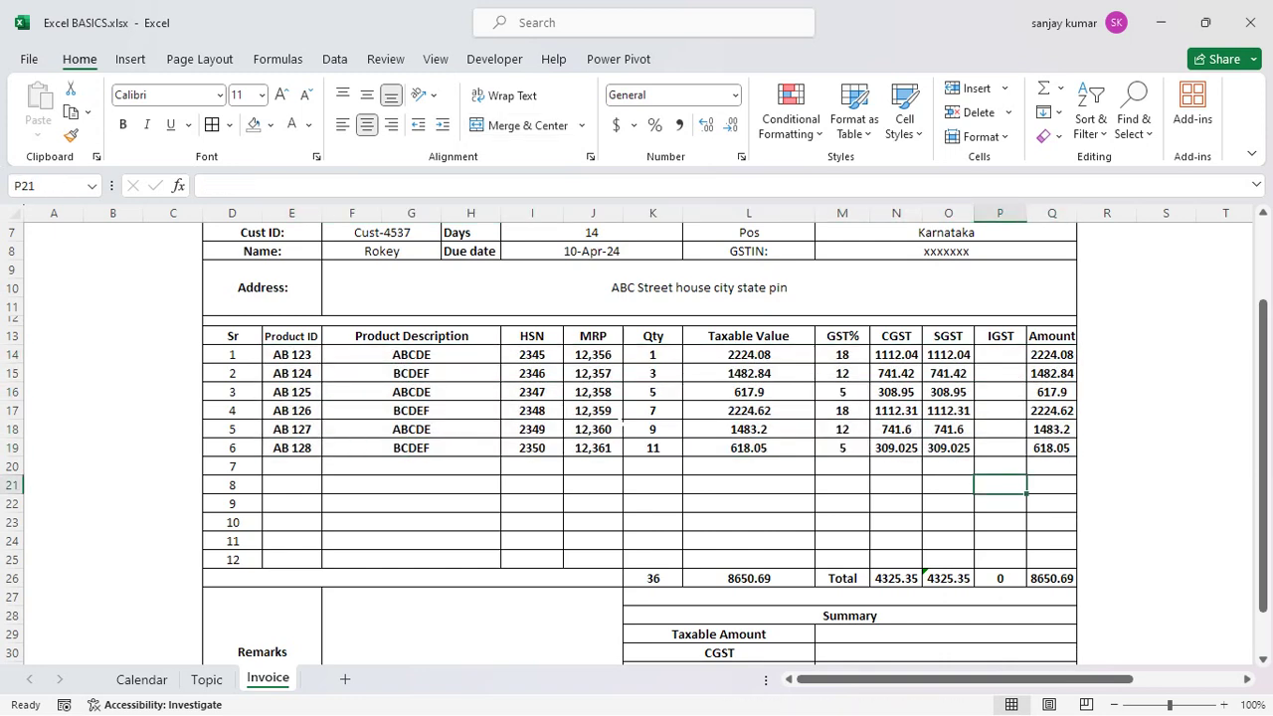
# - Link the Summary's Taxable Amount in M29 to the taxable value total with =L26
pyautogui.scroll(-1, 636, 445)
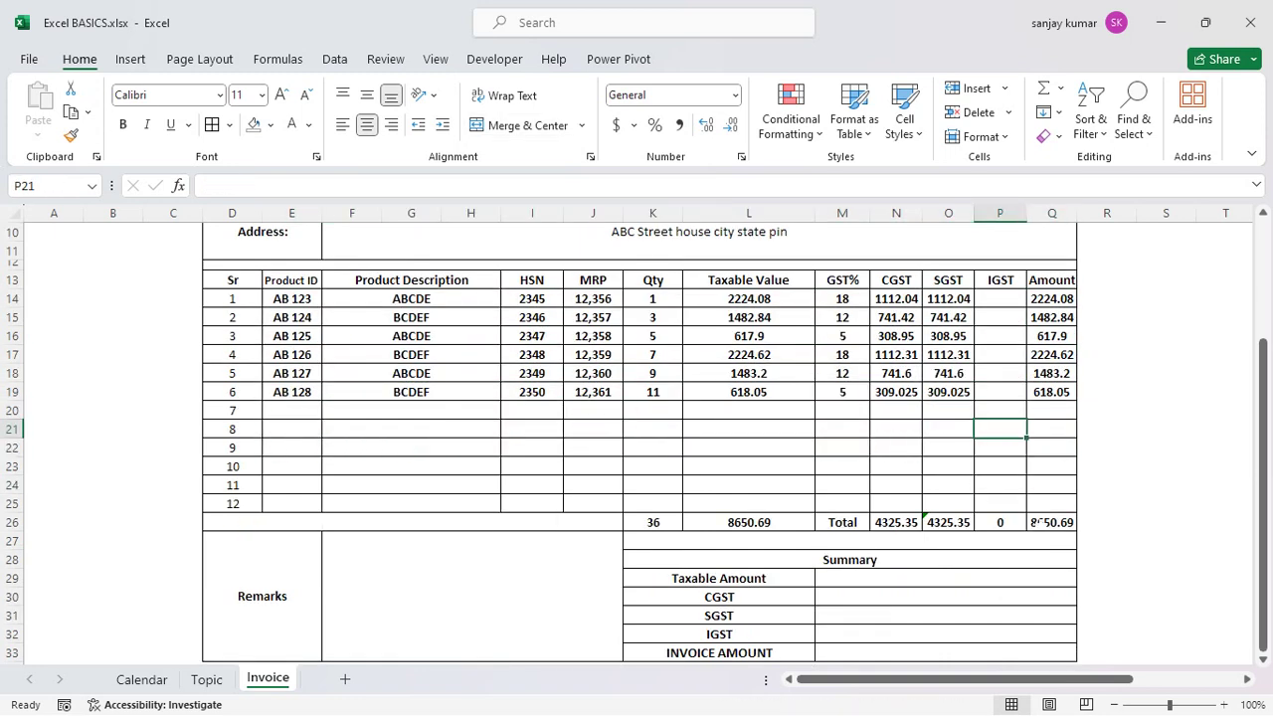
pyautogui.scroll(-1, 847, 535)
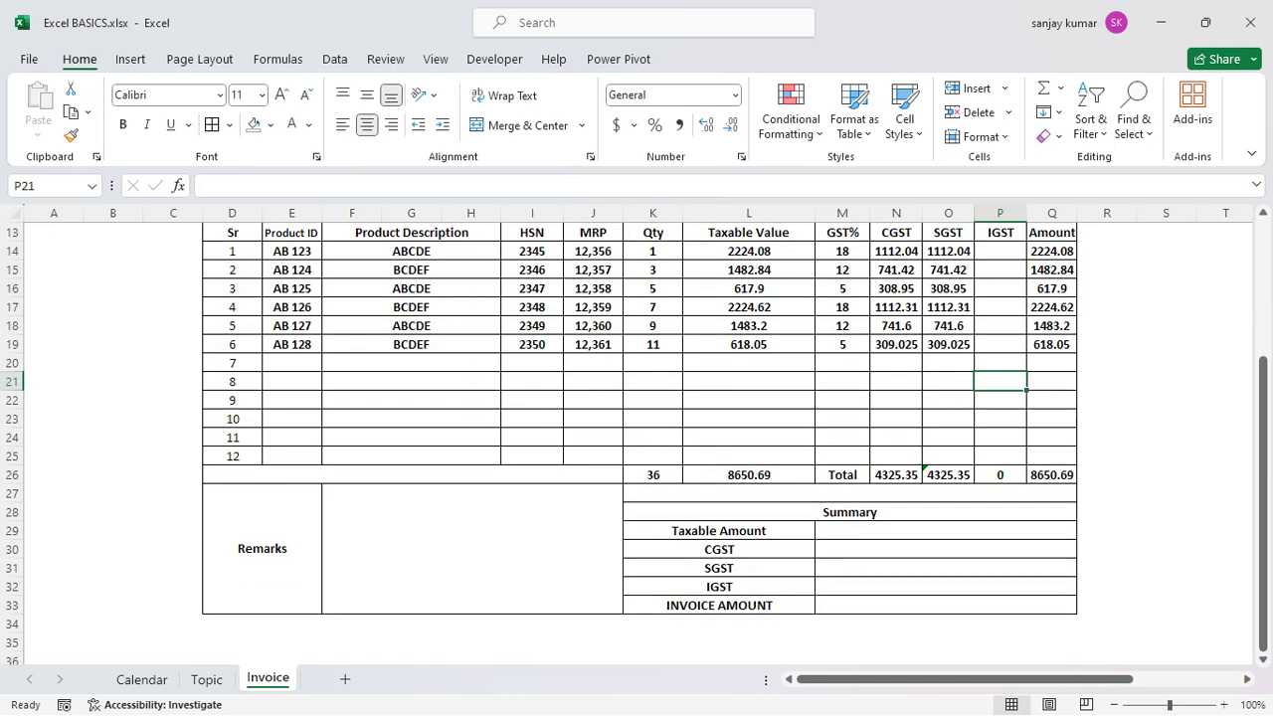
pyautogui.click(875, 539)
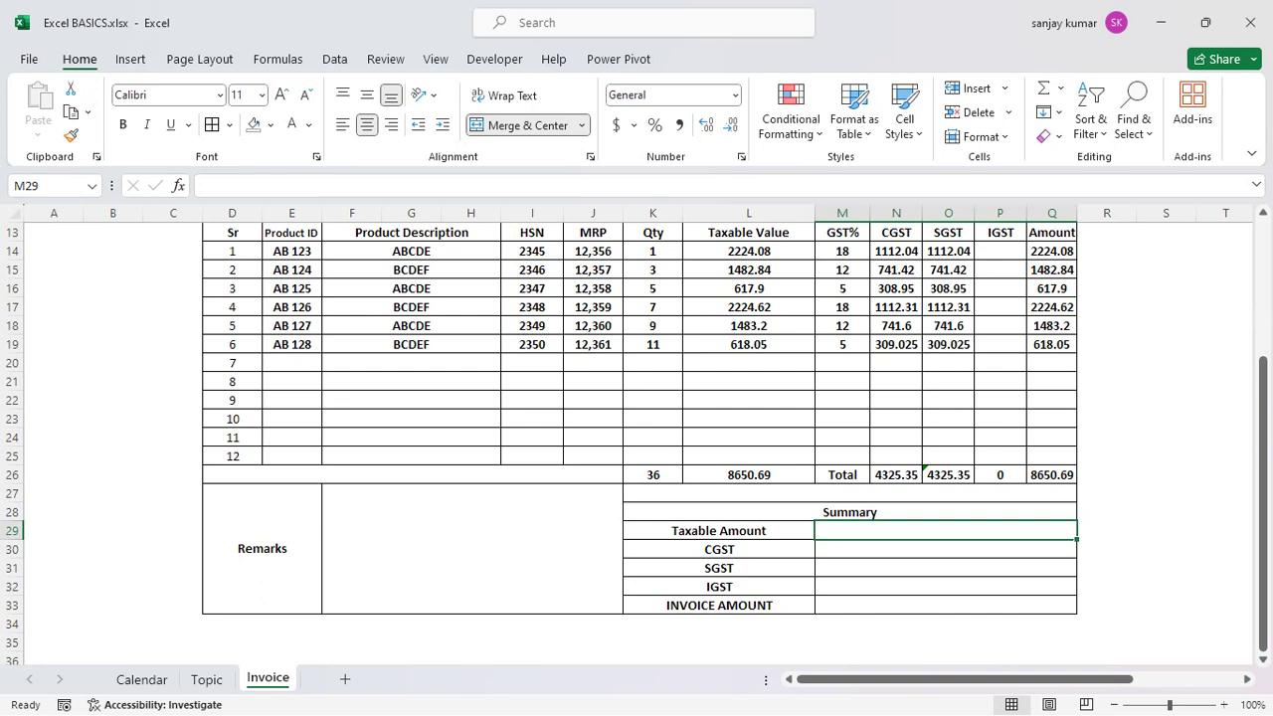
pyautogui.scroll(1, 866, 474)
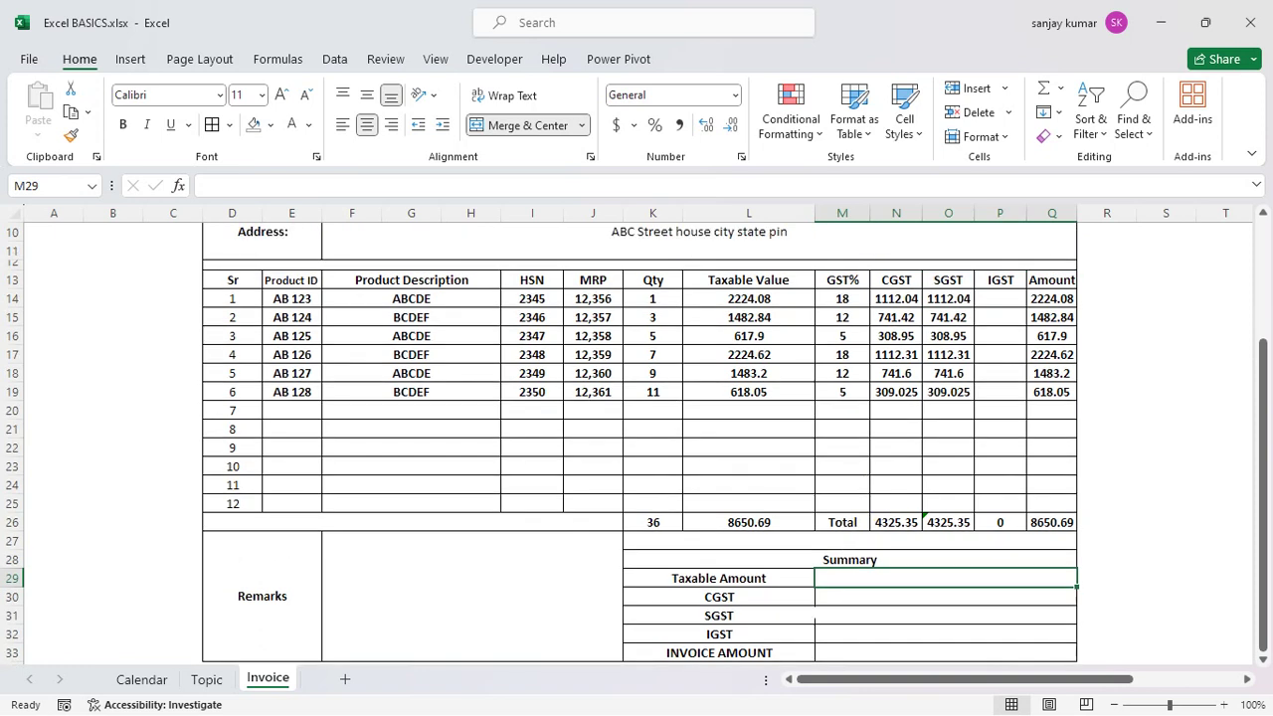
pyautogui.write('=')
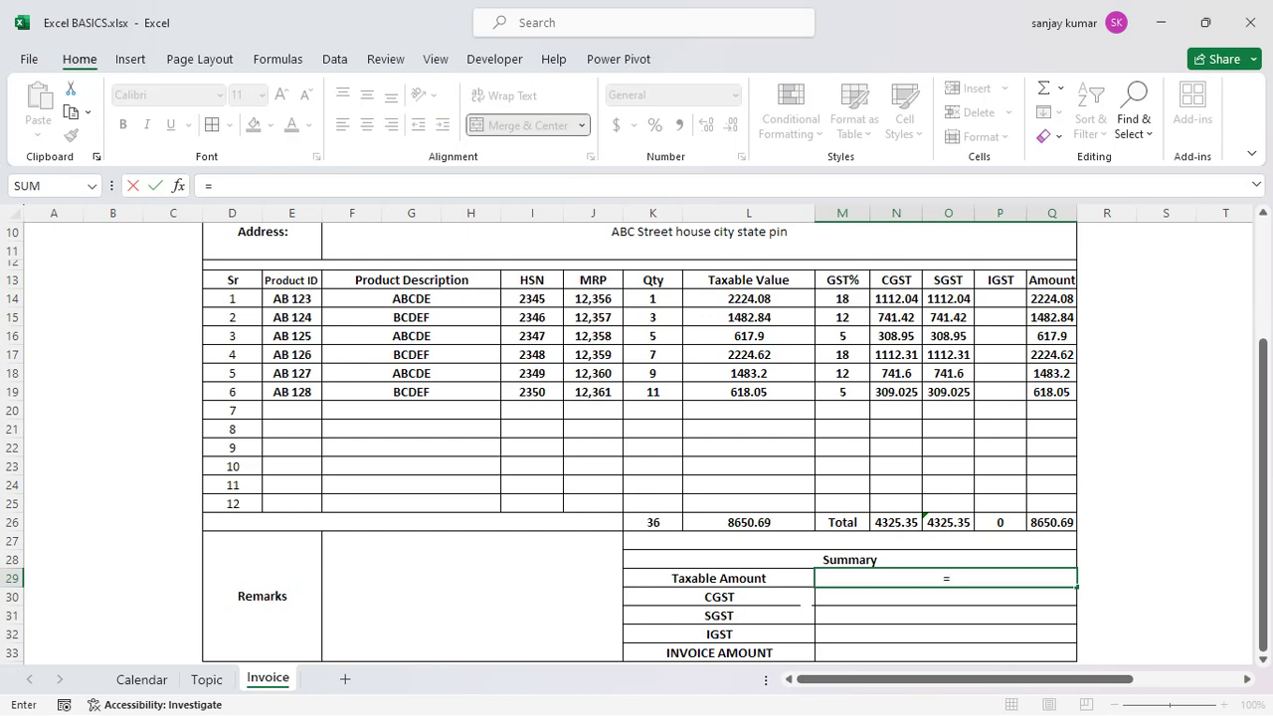
pyautogui.click(758, 524)
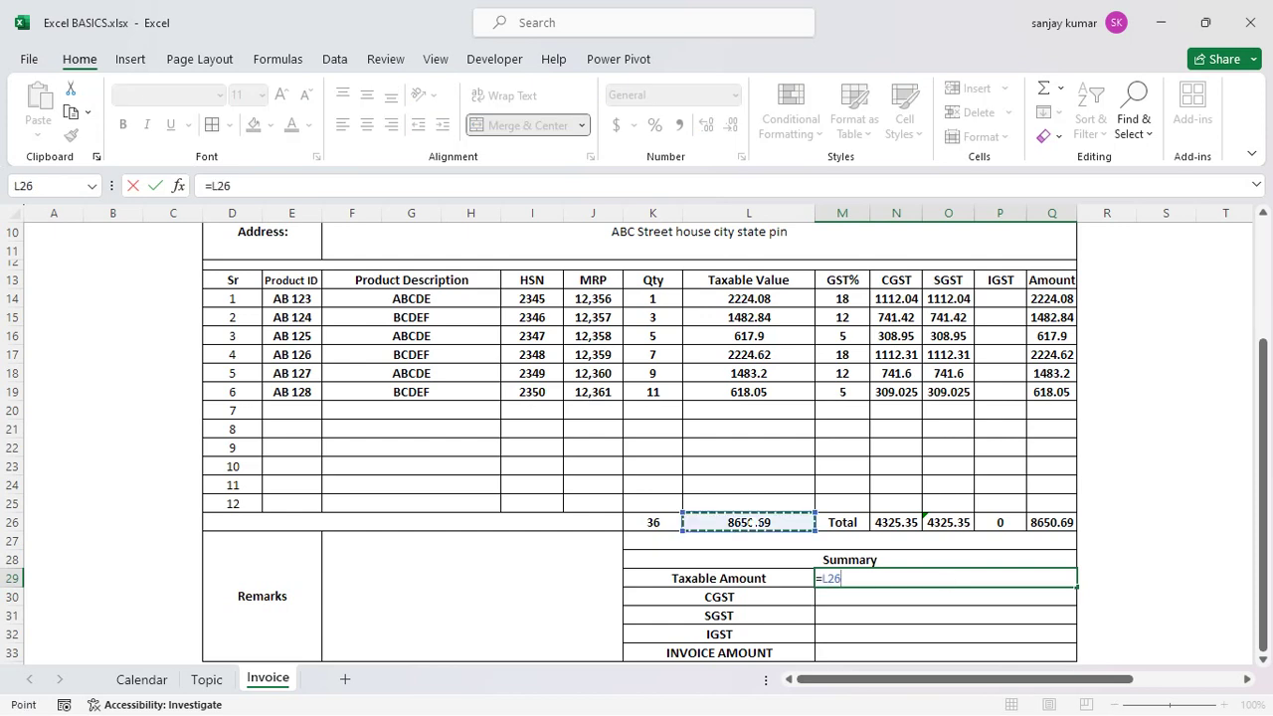
pyautogui.press('Return')
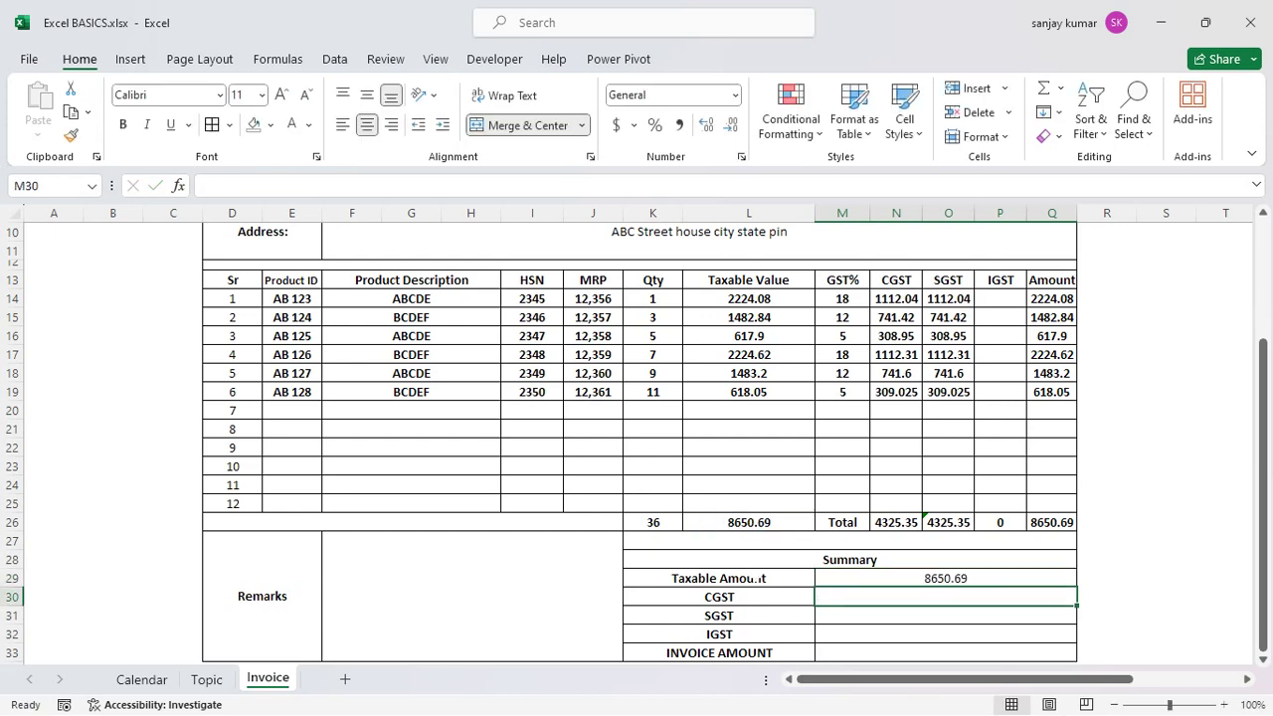
# - Fill the Summary's CGST in M30 with =N26 and SGST in M31 with =O26
pyautogui.write('=')
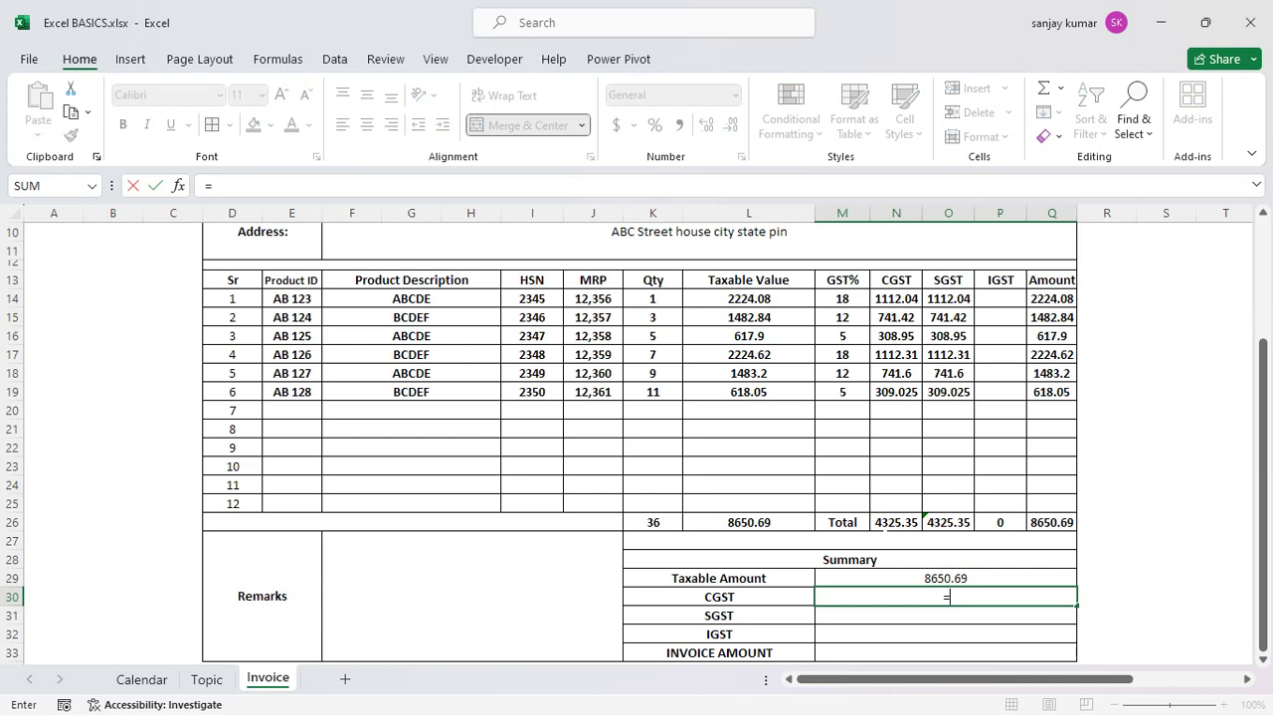
pyautogui.click(899, 524)
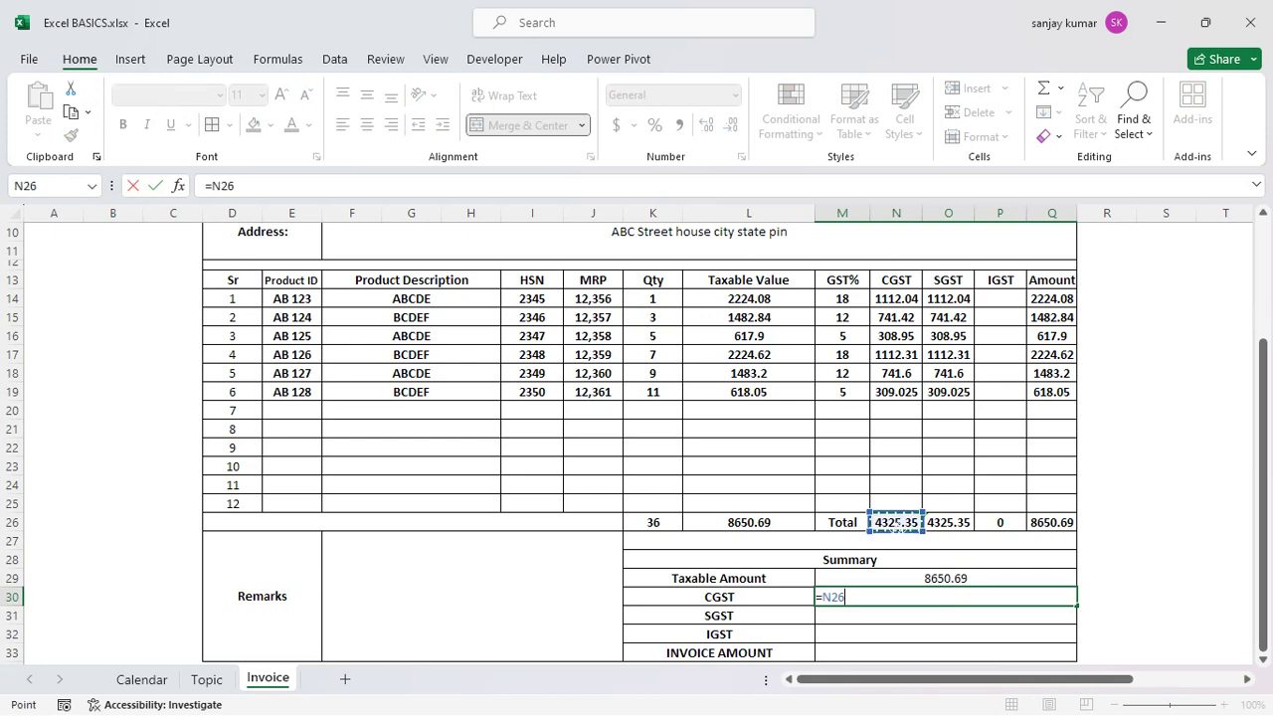
pyautogui.press('Return')
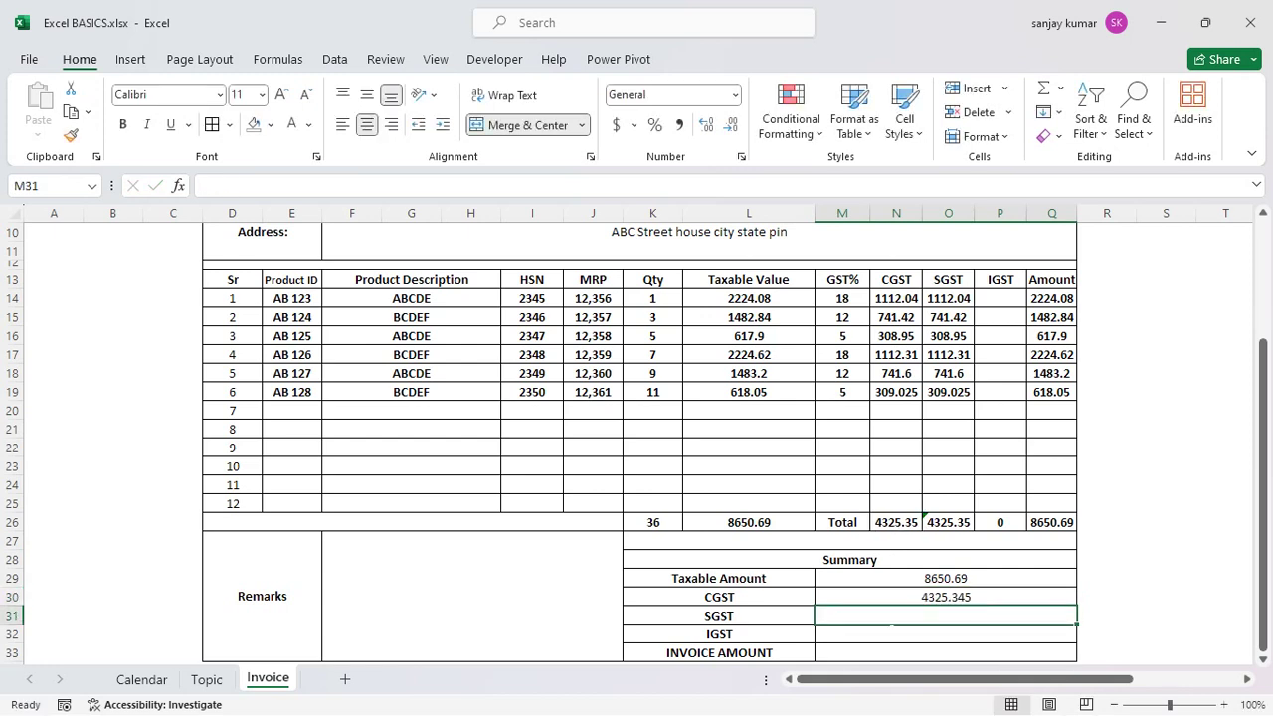
pyautogui.write('=')
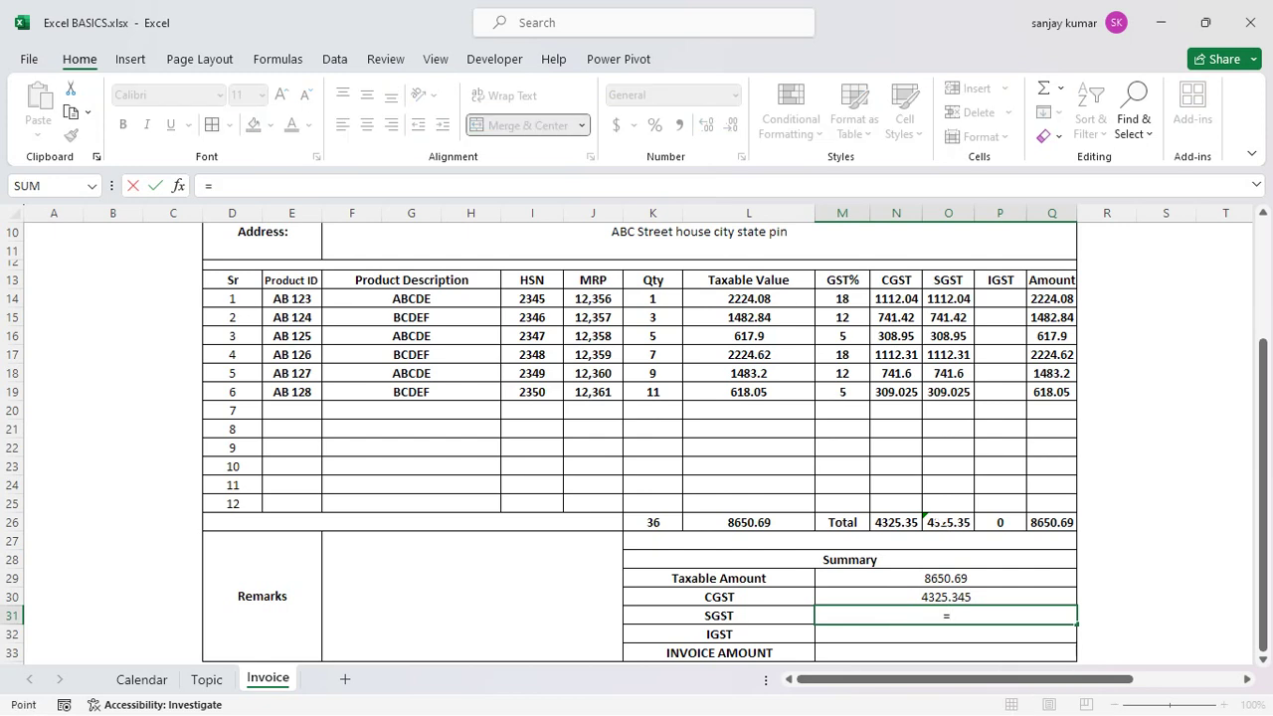
pyautogui.click(940, 522)
pyautogui.hotkey('ctrl', 'Return')
pyautogui.press('Return')
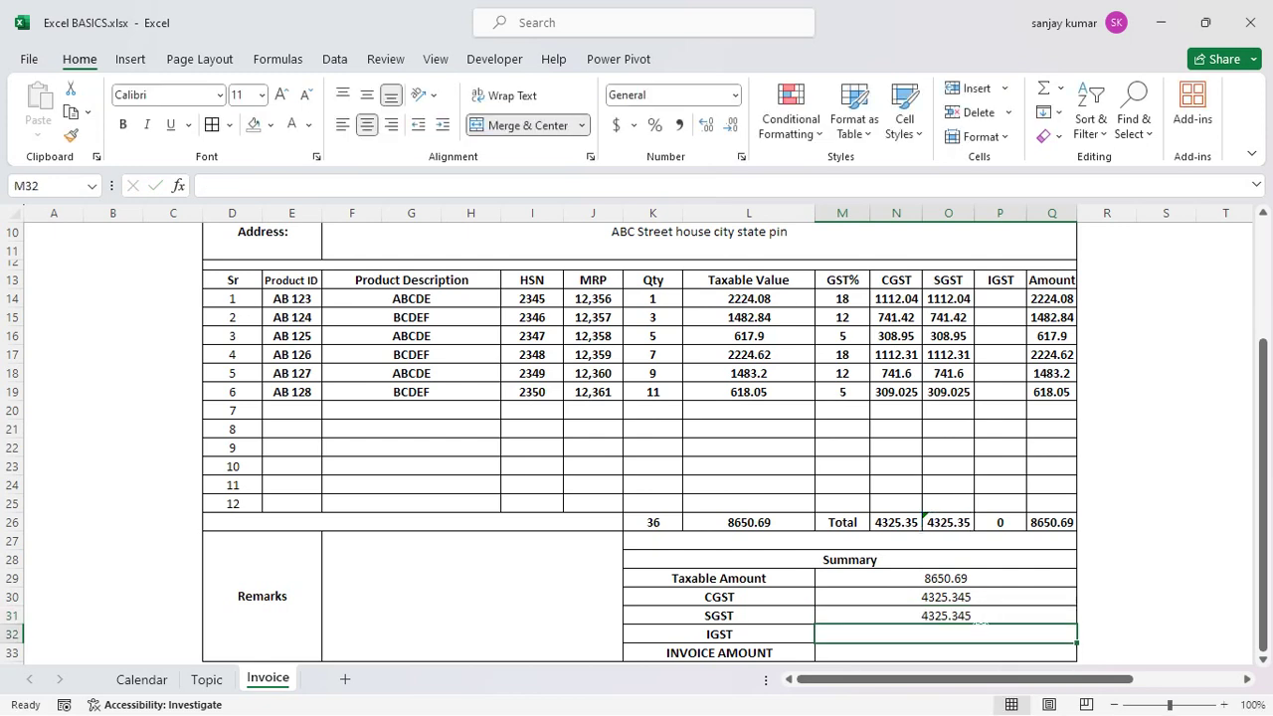
# - Fill the Summary's IGST in M32 with =P26 and INVOICE AMOUNT in M33 with =Q26
pyautogui.write('=')
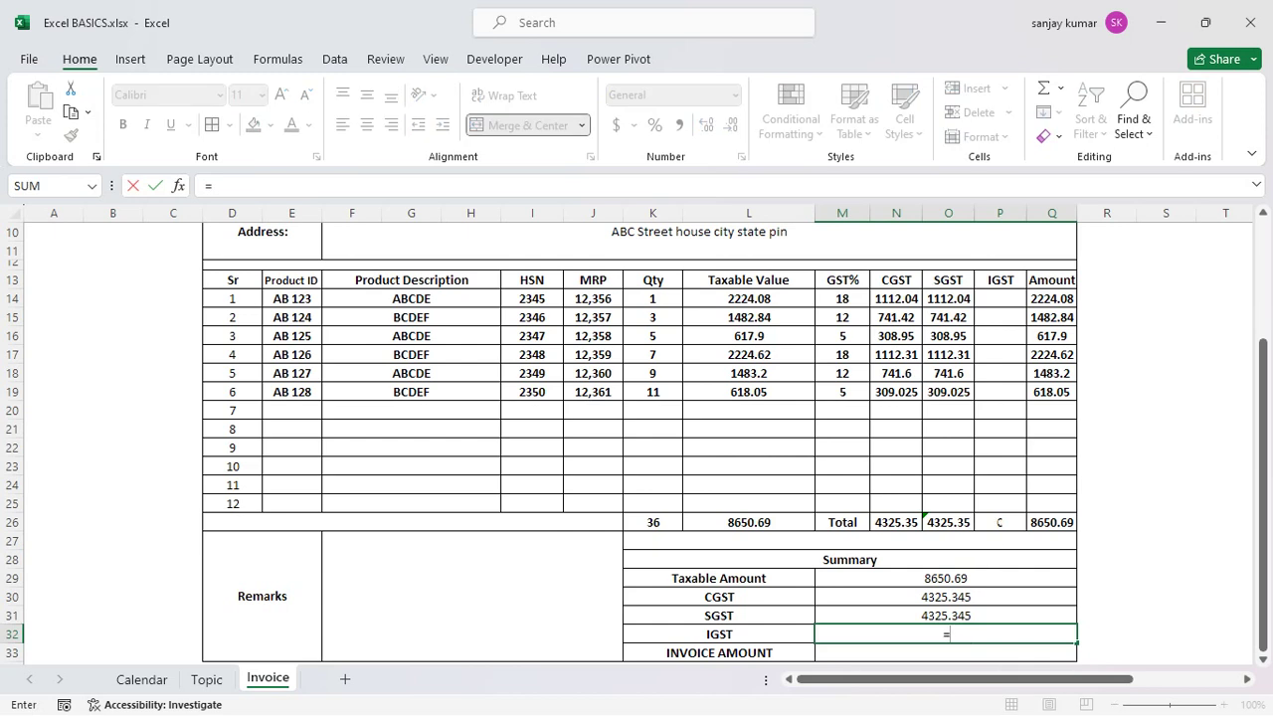
pyautogui.click(999, 522)
pyautogui.press('Return')
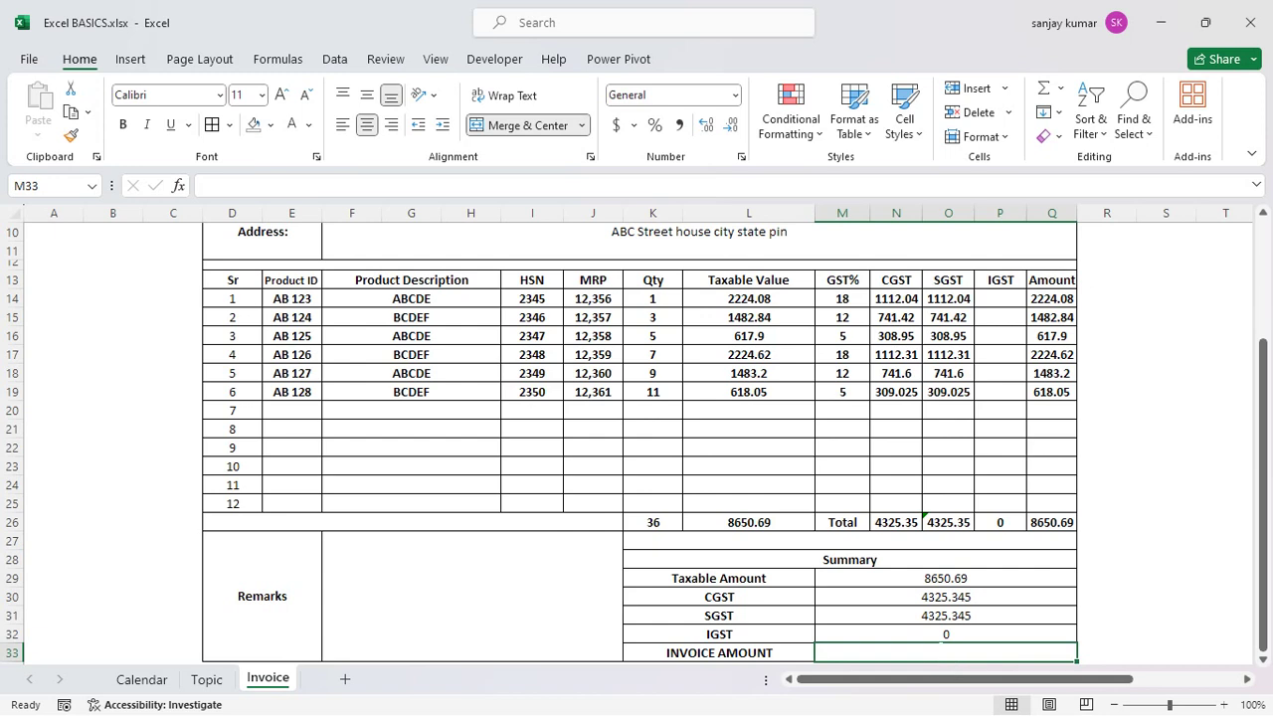
pyautogui.write('=')
pyautogui.click(1046, 522)
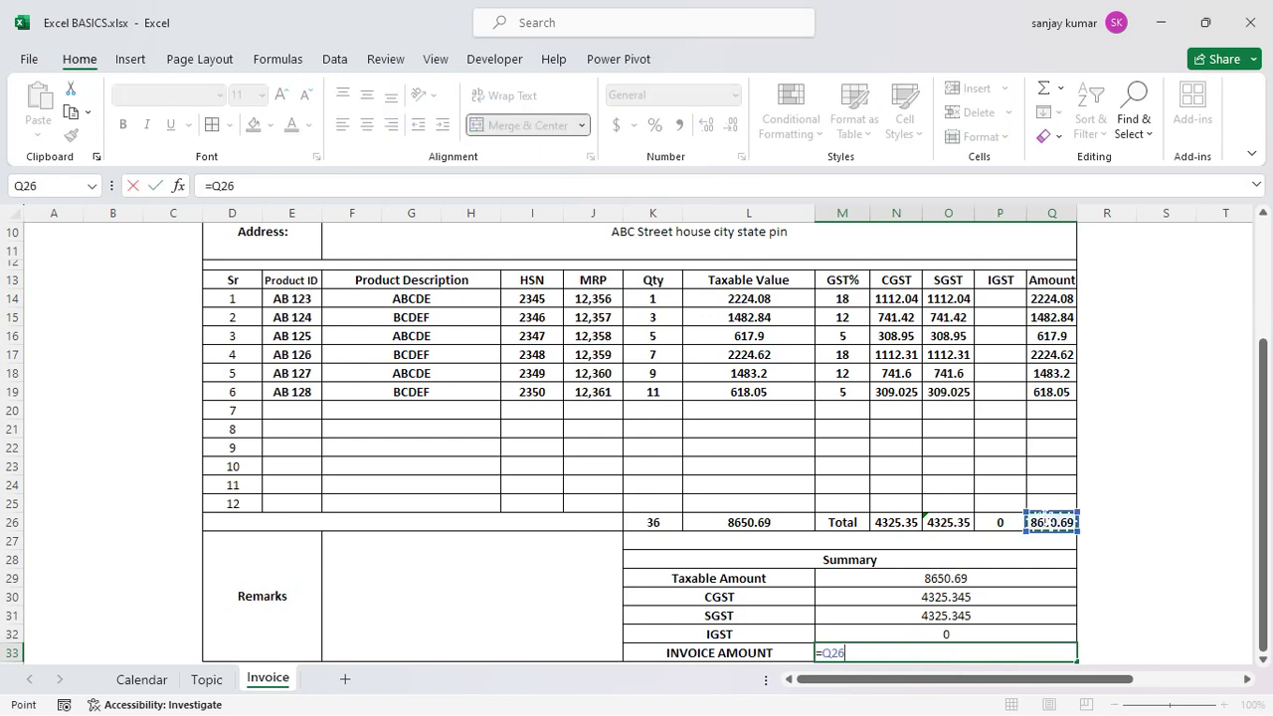
pyautogui.press('Return')
# - Add an outside border around the empty block D34:Q38 below the Remarks and Summary sections
pyautogui.scroll(-3, 639, 443)
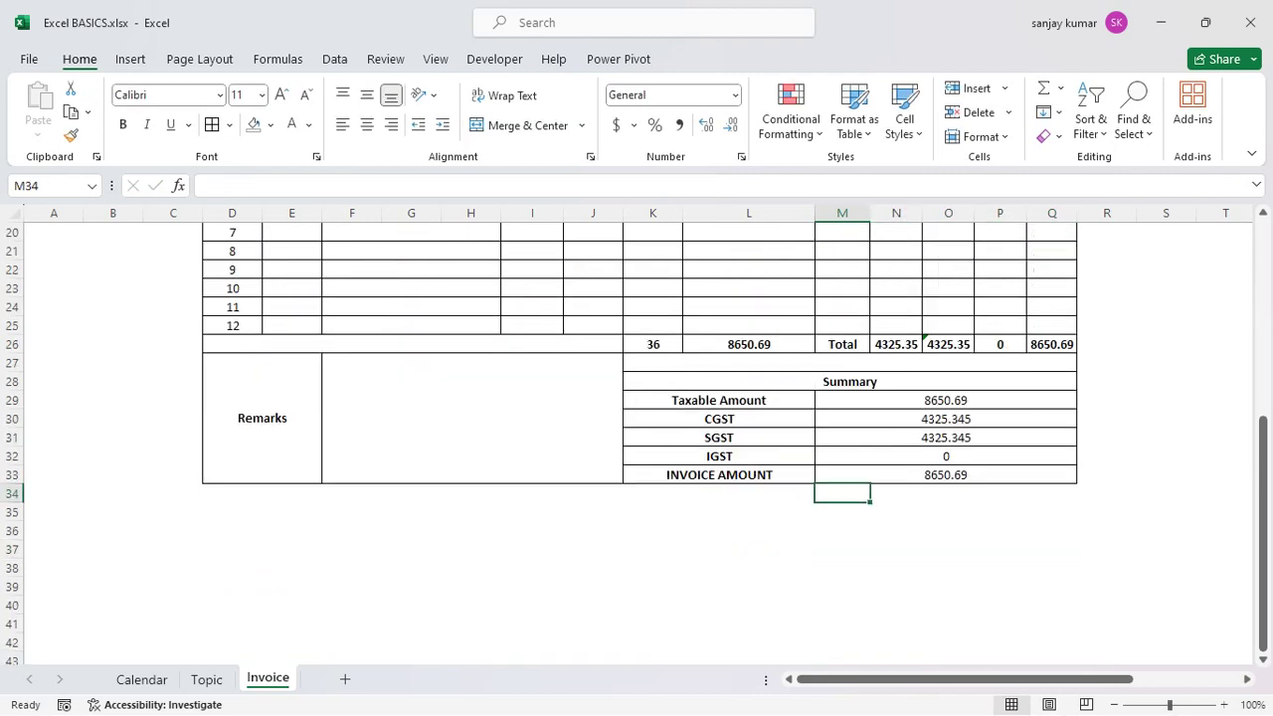
pyautogui.scroll(-1, 639, 443)
pyautogui.scroll(7, 639, 443)
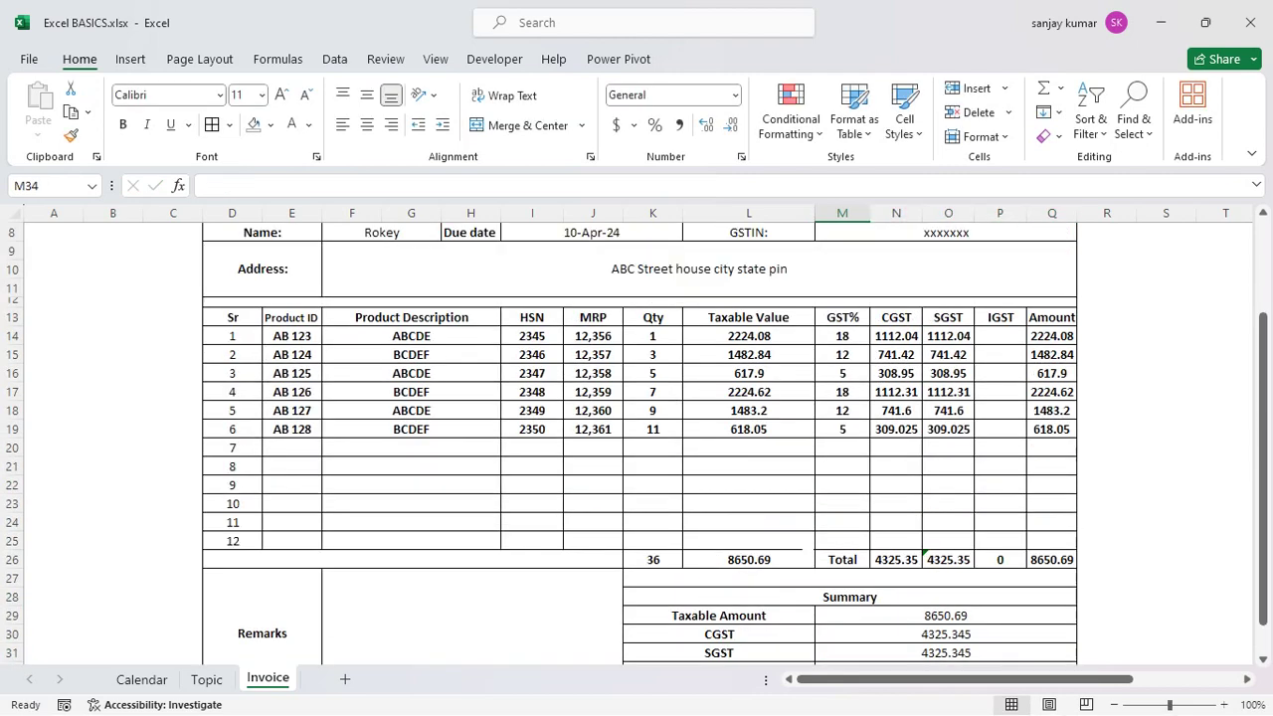
pyautogui.scroll(-6, 640, 444)
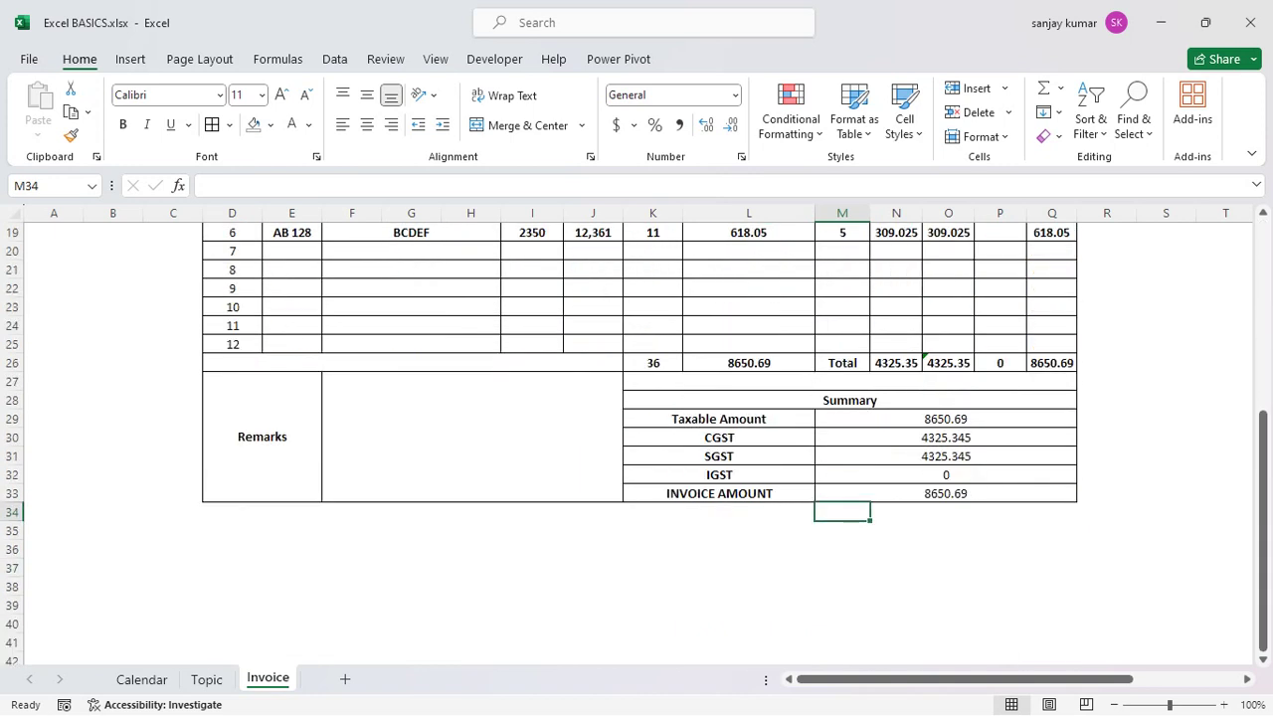
pyautogui.scroll(-2, 639, 443)
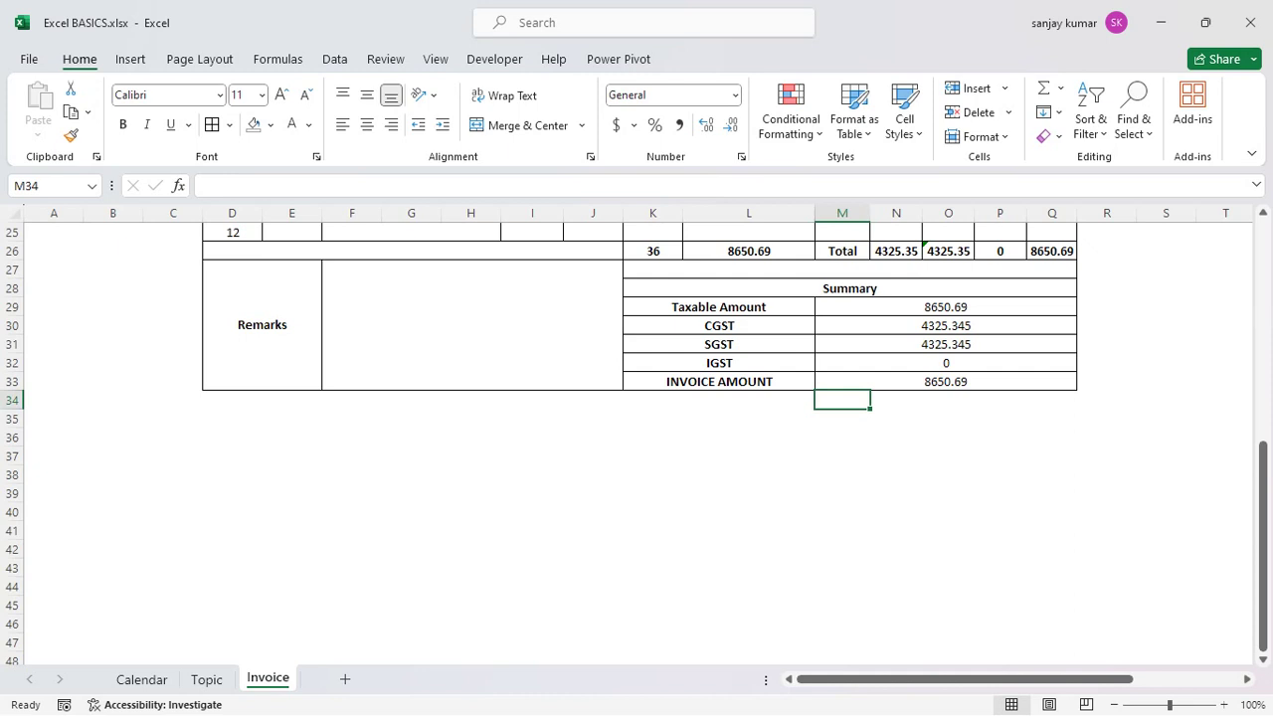
pyautogui.moveTo(228, 400); pyautogui.dragTo(1057, 480)
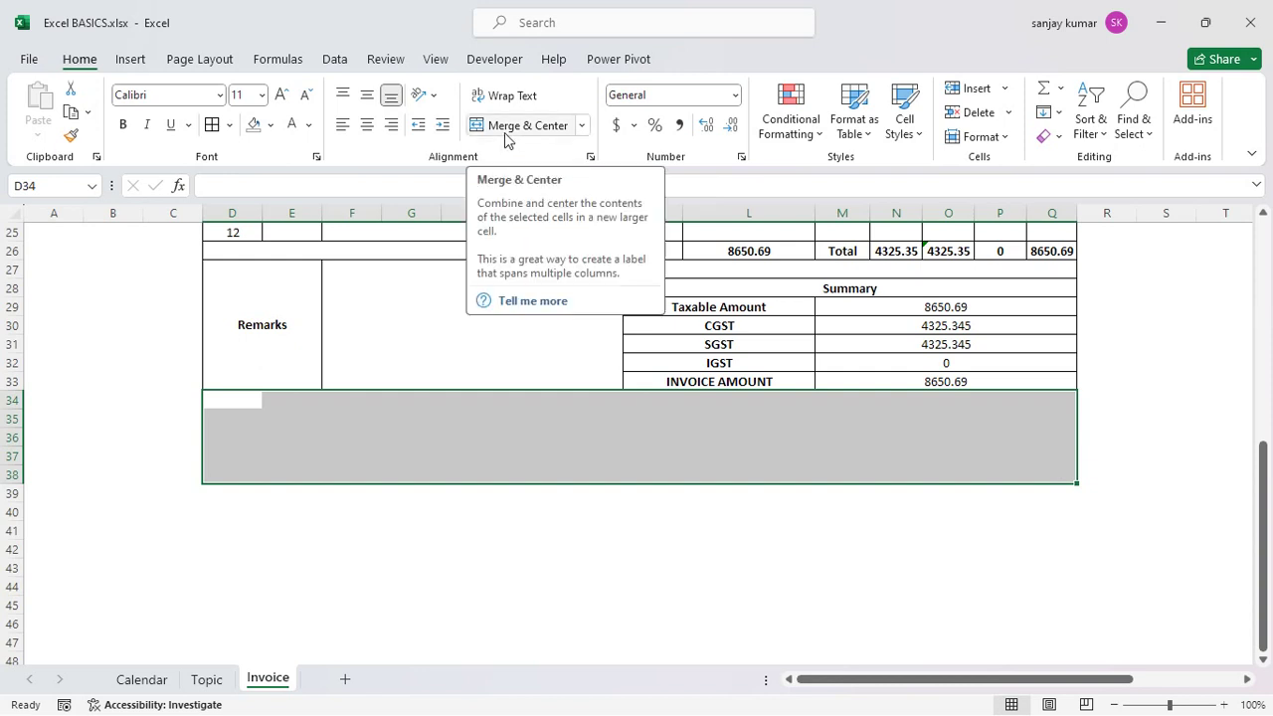
pyautogui.click(229, 124)
pyautogui.click(260, 337)
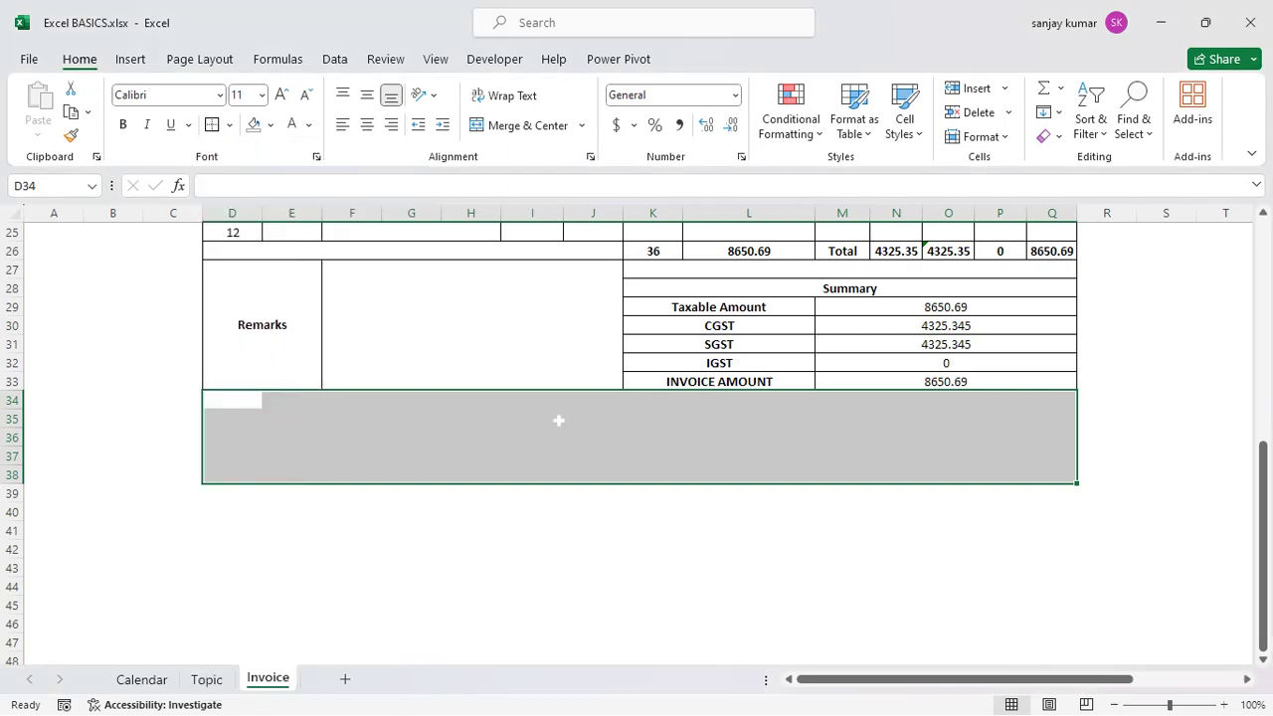
pyautogui.click(588, 423)
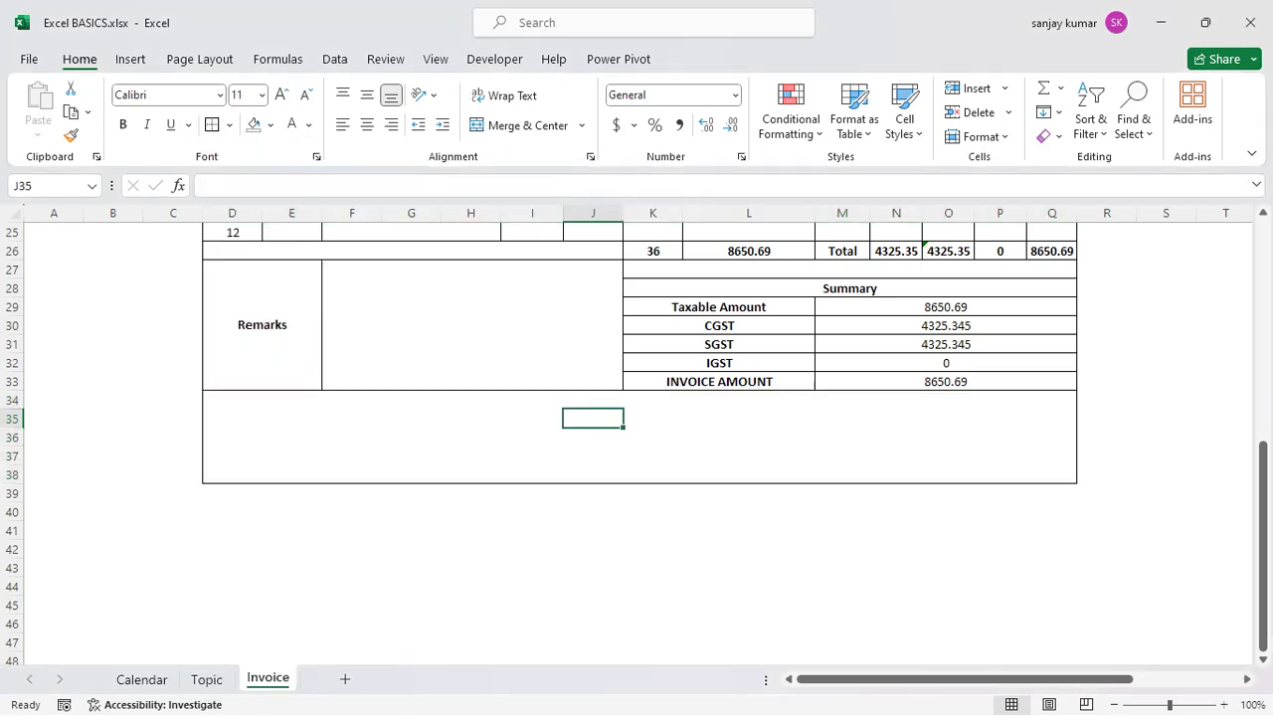
# - Merge and center F35:J37 into one box and give it an outside border
pyautogui.moveTo(348, 398); pyautogui.dragTo(542, 420)
pyautogui.click(471, 455)
pyautogui.moveTo(348, 417); pyautogui.dragTo(582, 453)
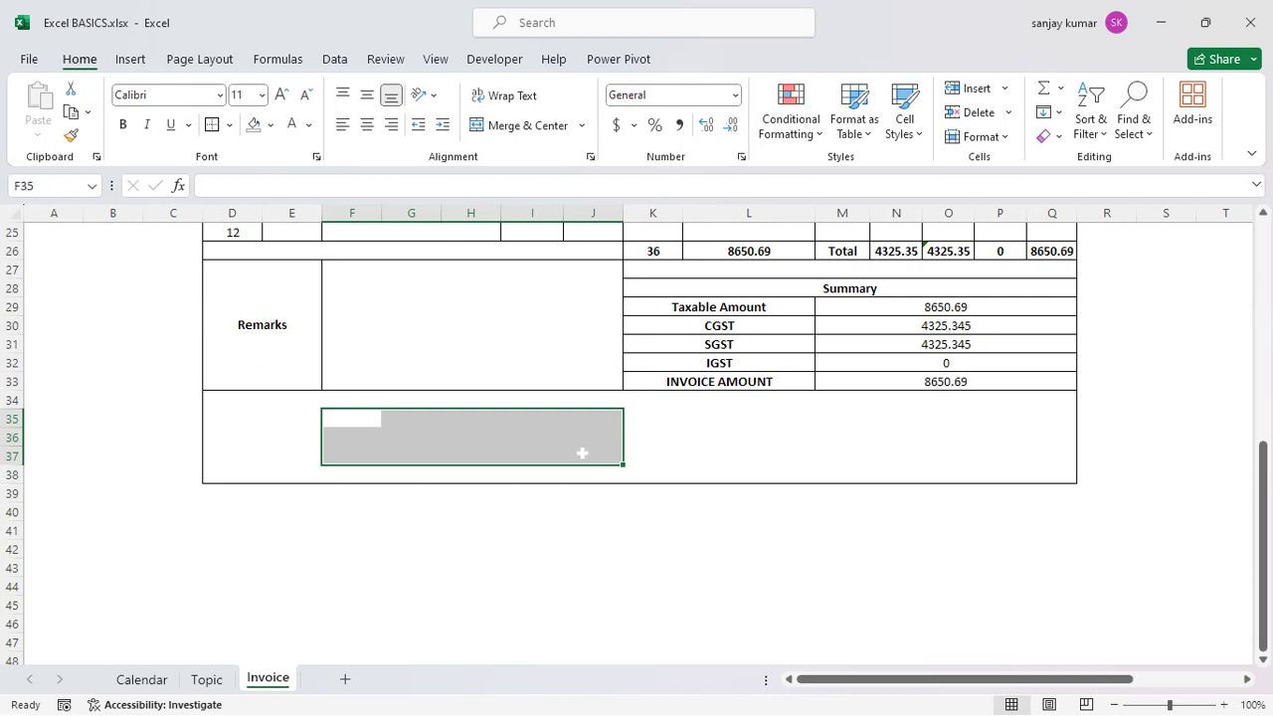
pyautogui.click(502, 126)
pyautogui.click(212, 124)
pyautogui.click(319, 476)
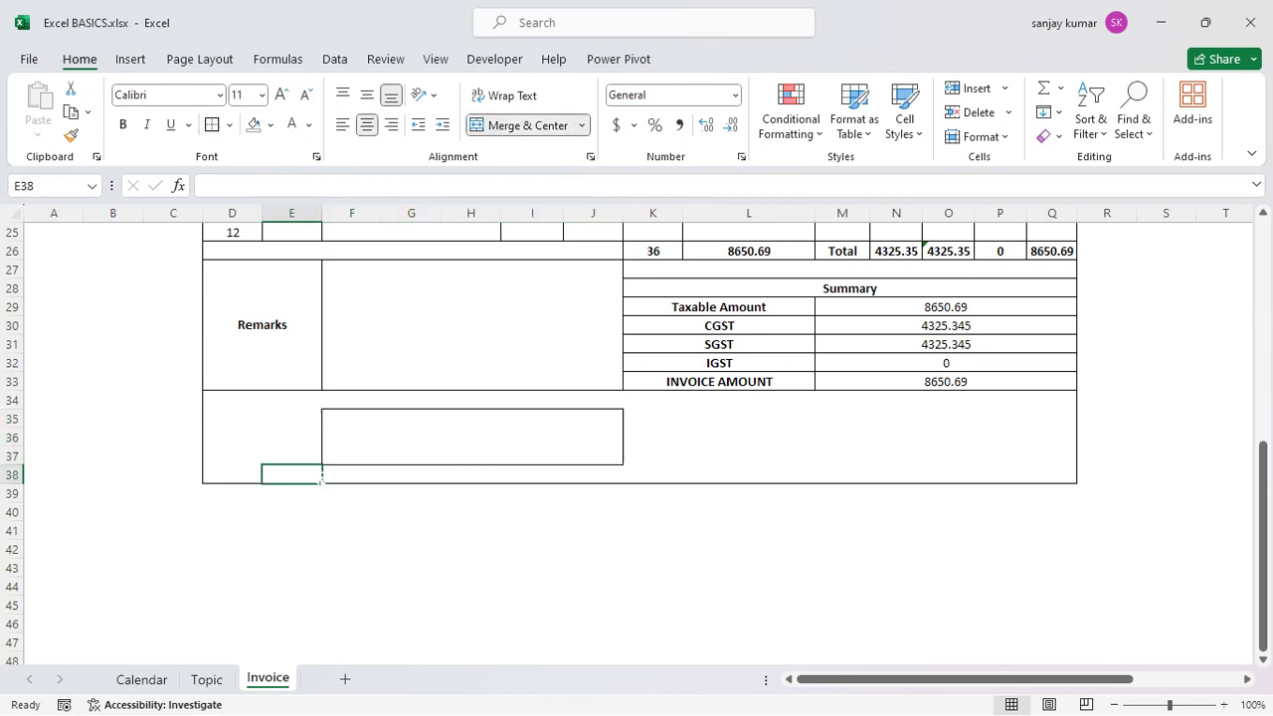
# - Create a second bordered box beside the first by merging and centering L35:O37
pyautogui.click(748, 417)
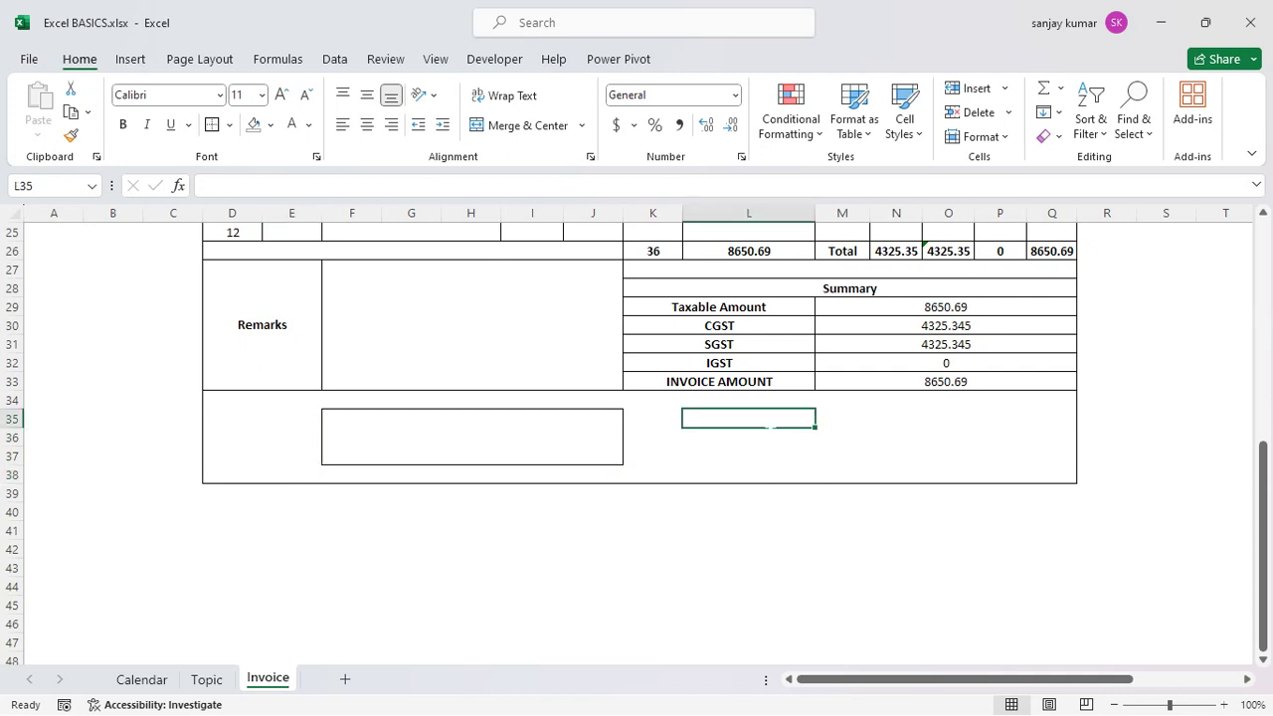
pyautogui.moveTo(771, 427); pyautogui.dragTo(916, 454)
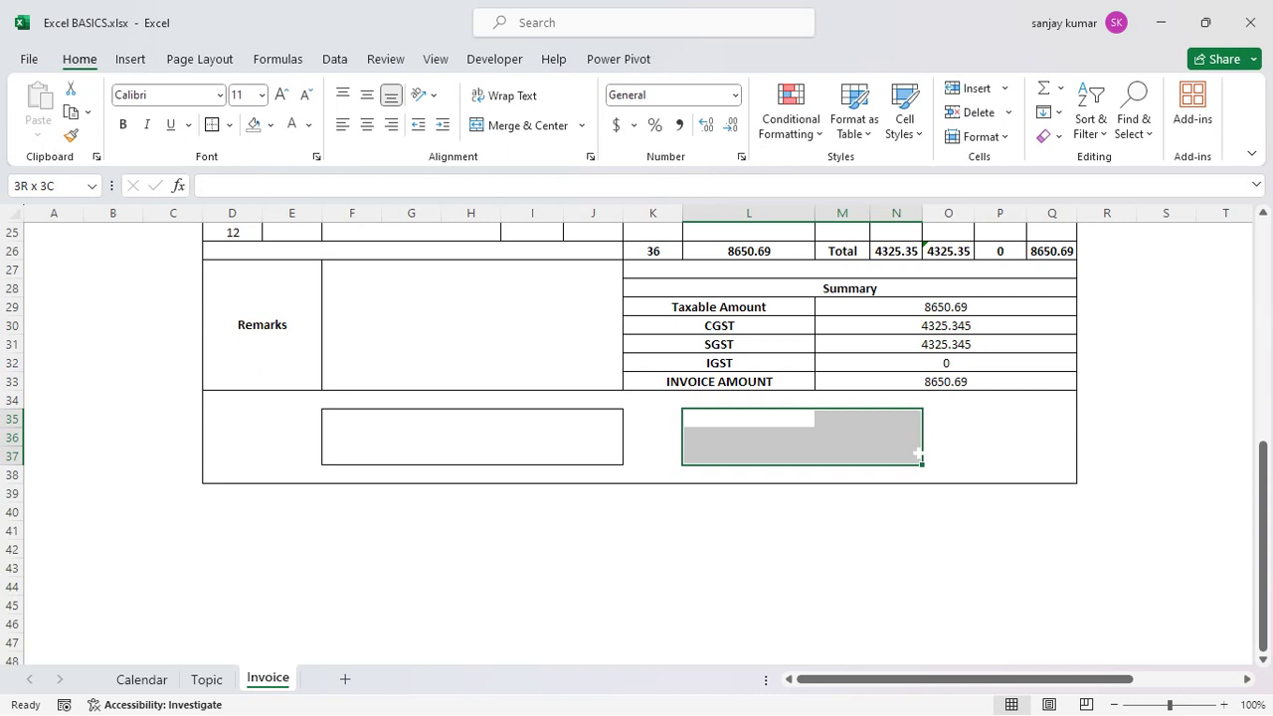
pyautogui.moveTo(917, 453); pyautogui.dragTo(931, 448)
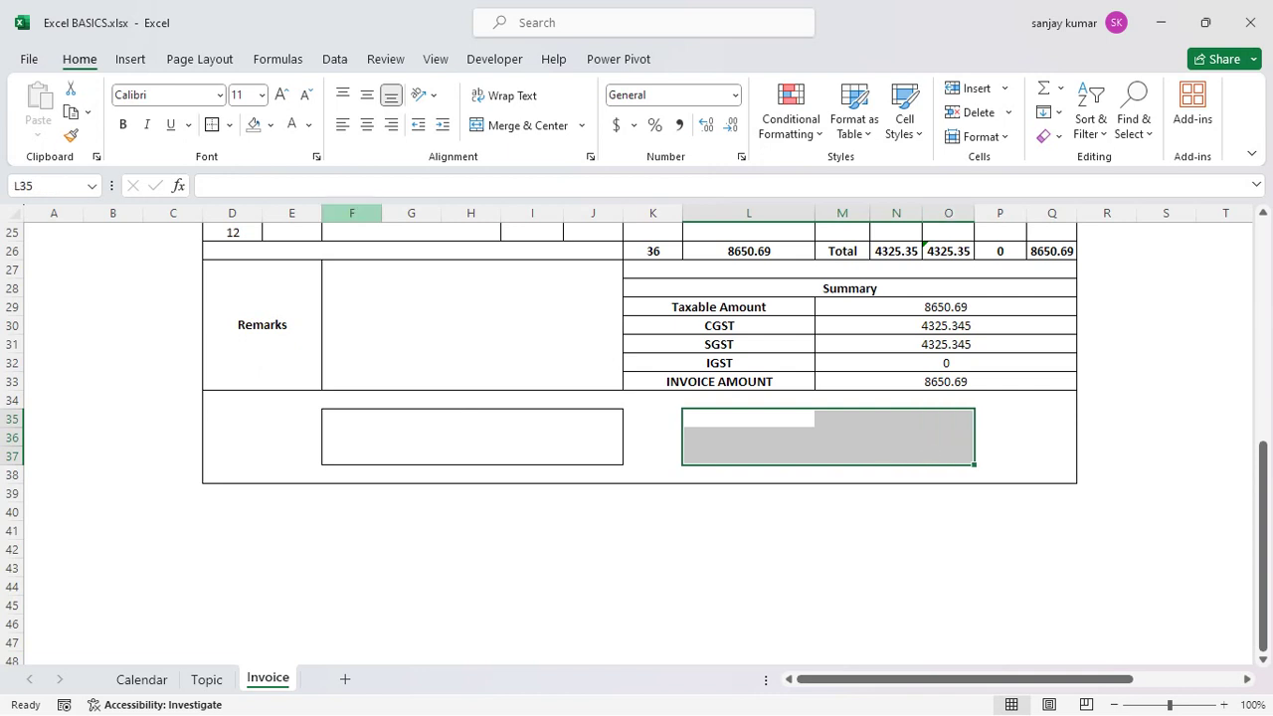
pyautogui.click(527, 126)
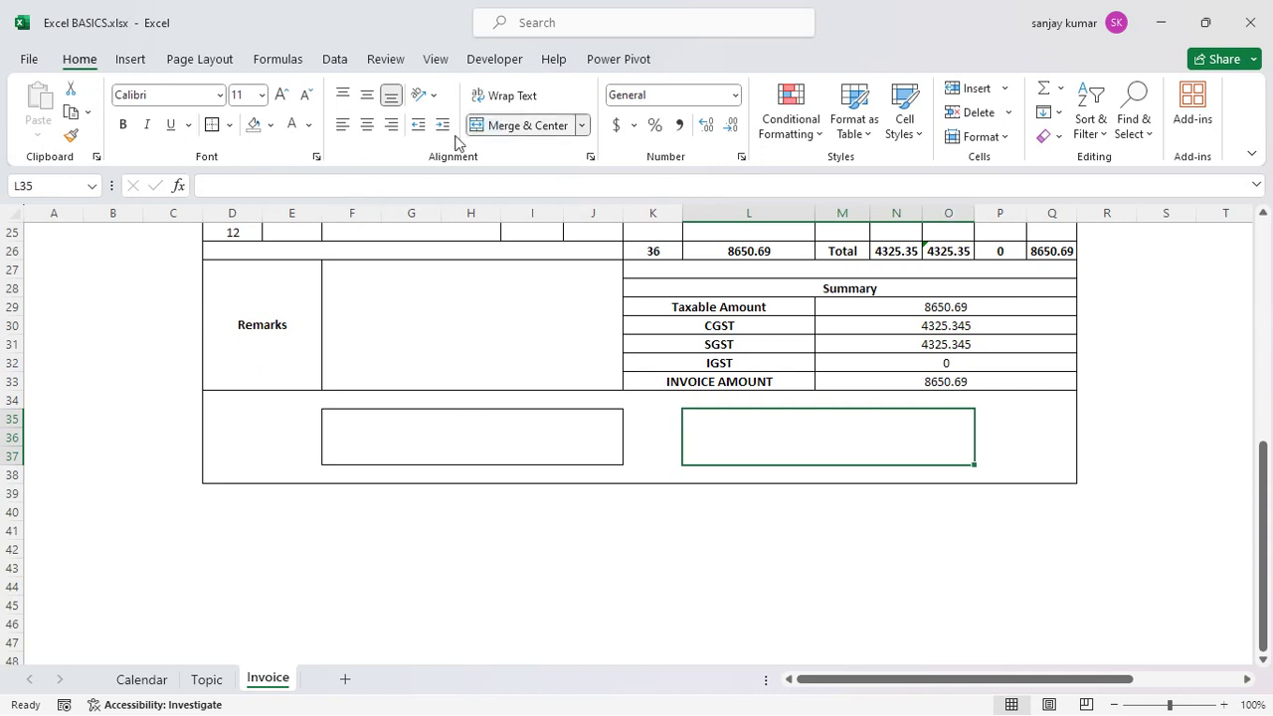
pyautogui.click(216, 129)
pyautogui.click(652, 568)
# - Merge and center D39:Q40 as a footer row beneath the bordered block
pyautogui.scroll(-1, 636, 437)
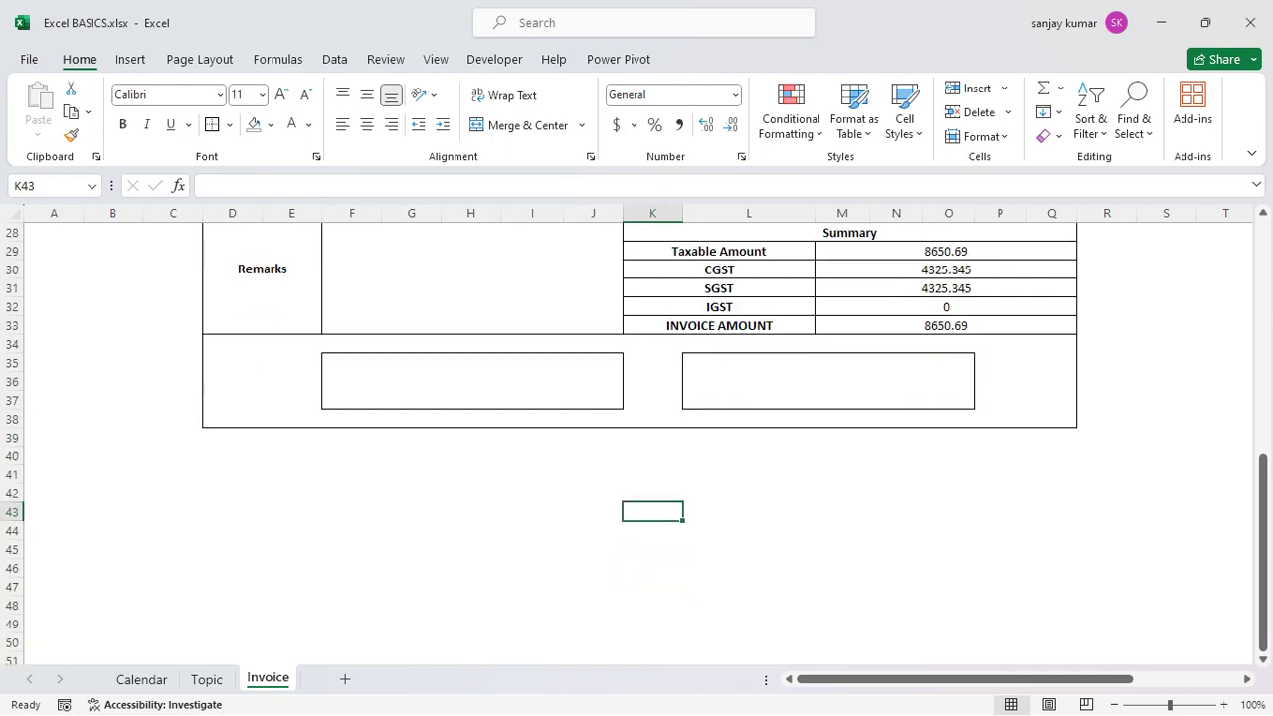
pyautogui.moveTo(249, 437); pyautogui.dragTo(1040, 457)
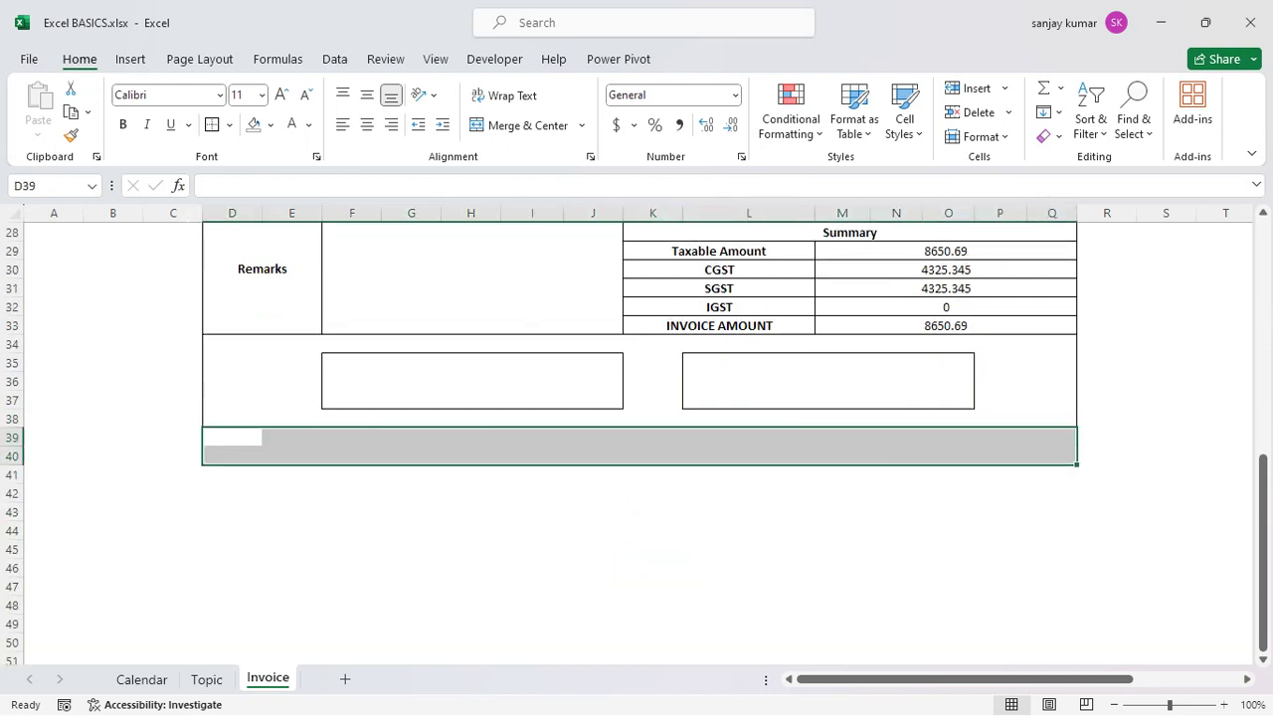
pyautogui.click(520, 126)
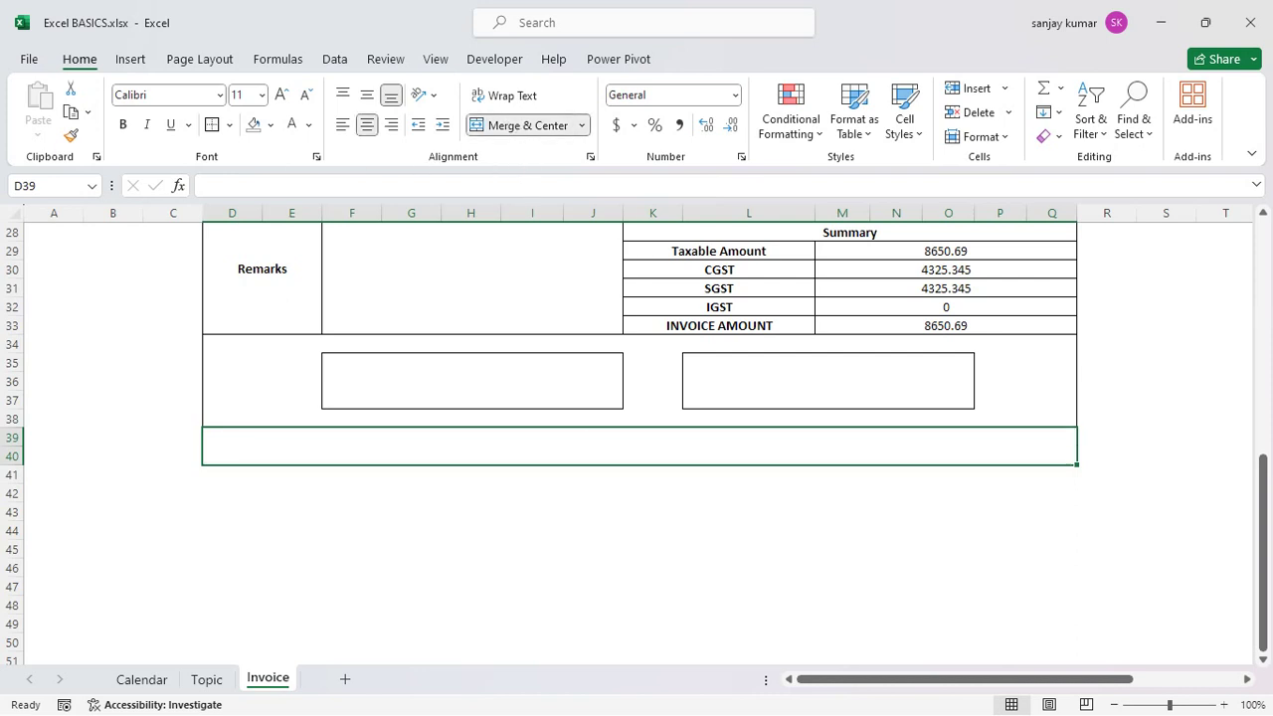
pyautogui.press('F2')
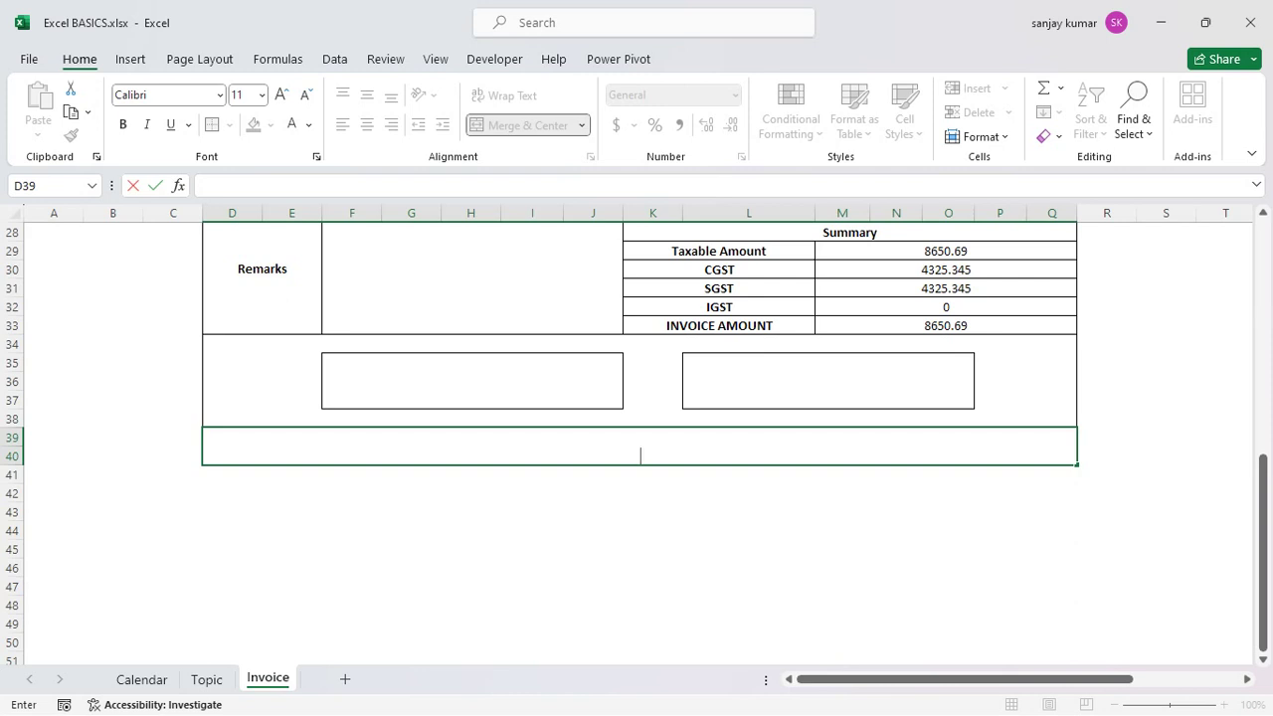
pyautogui.press('capslock')
pyautogui.write('YHANK')
pyautogui.press('Home')
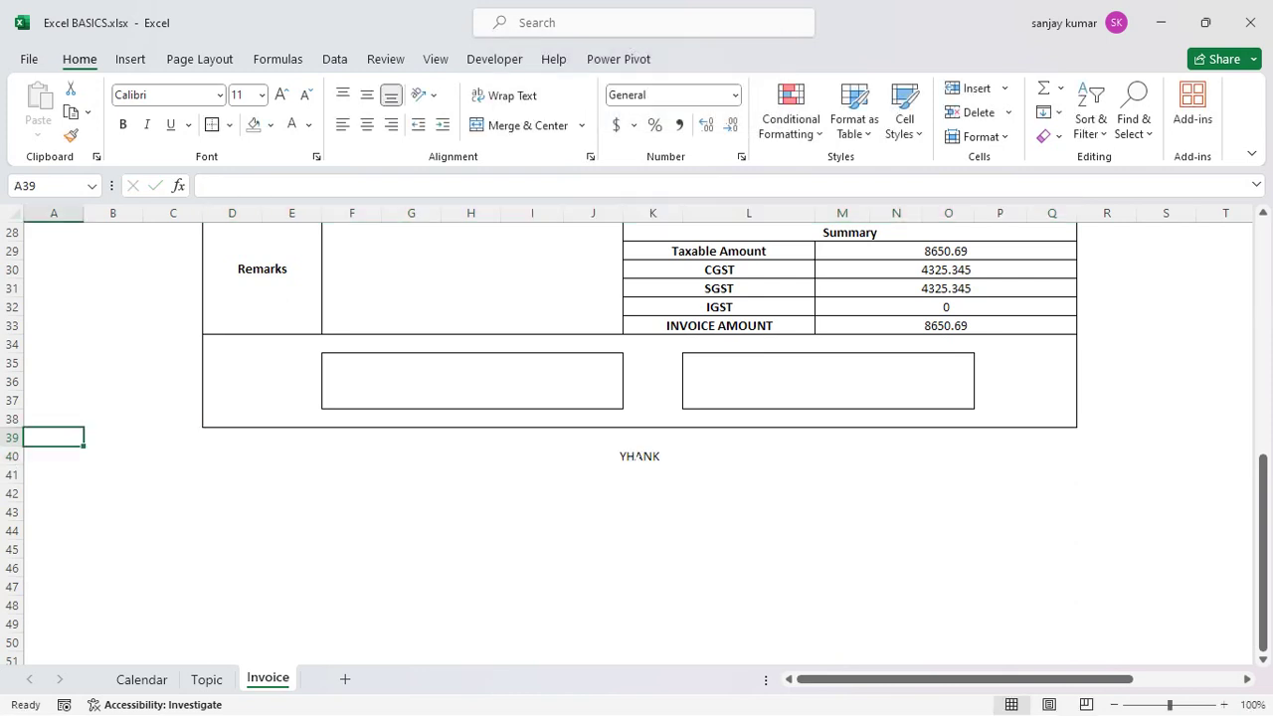
# - Replace the text in the merged footer D39:Q40 with "THANK YOU. VISIT AGAIN"
pyautogui.click(639, 456)
pyautogui.press('F2')
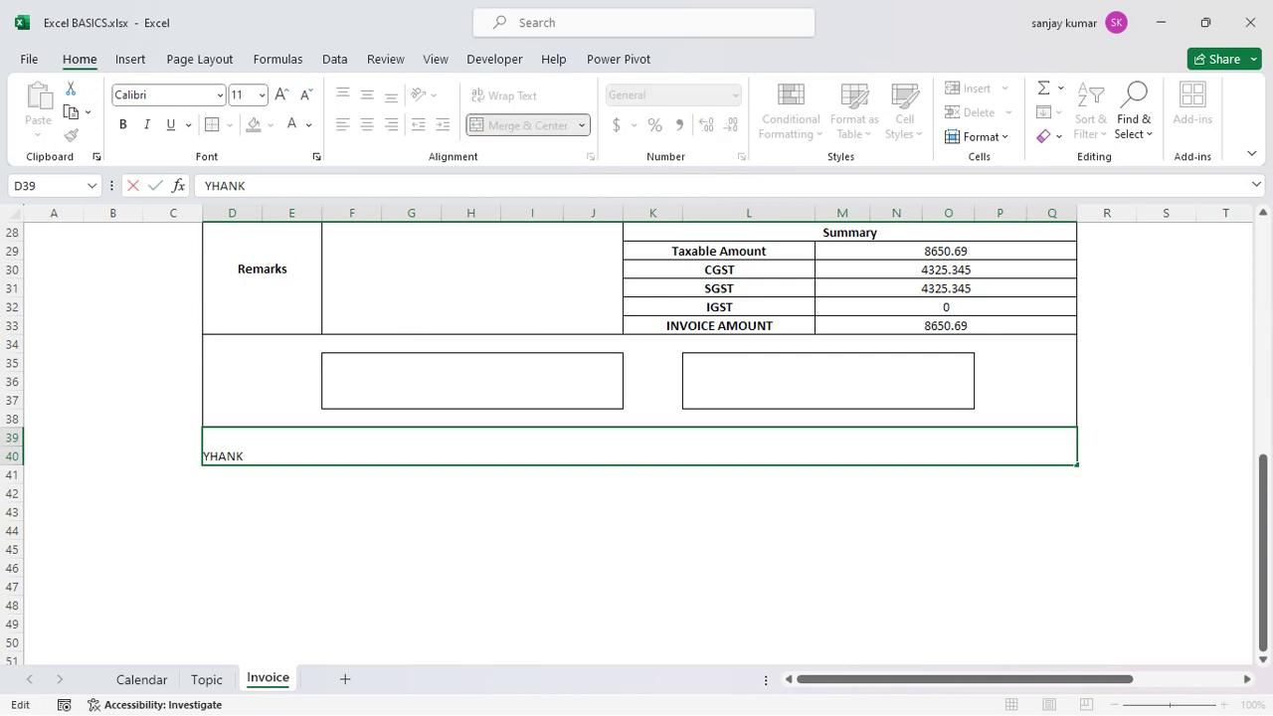
pyautogui.doubleClick(223, 456)
pyautogui.write('THANK YOU. VISIT AGAIN')
pyautogui.press('Return')
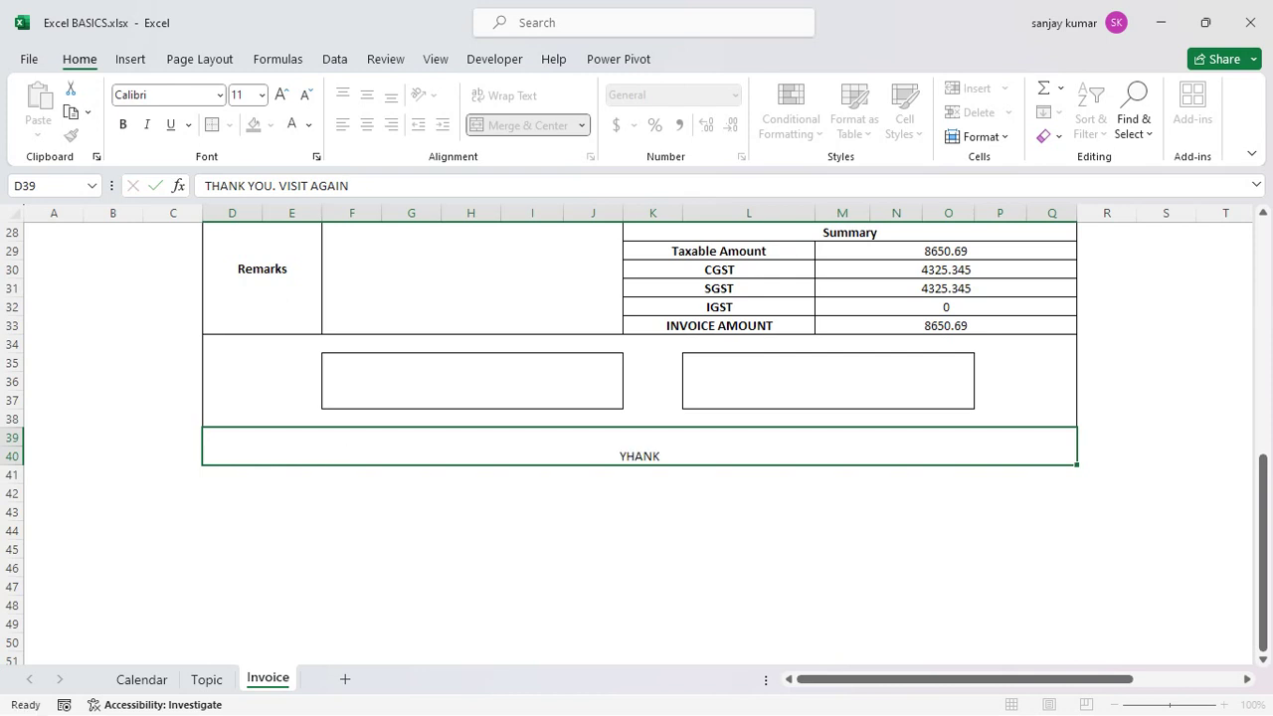
# - Middle-align the "THANK YOU. VISIT AGAIN" text vertically in the merged footer D39:Q40 and make it bold
pyautogui.click(637, 446)
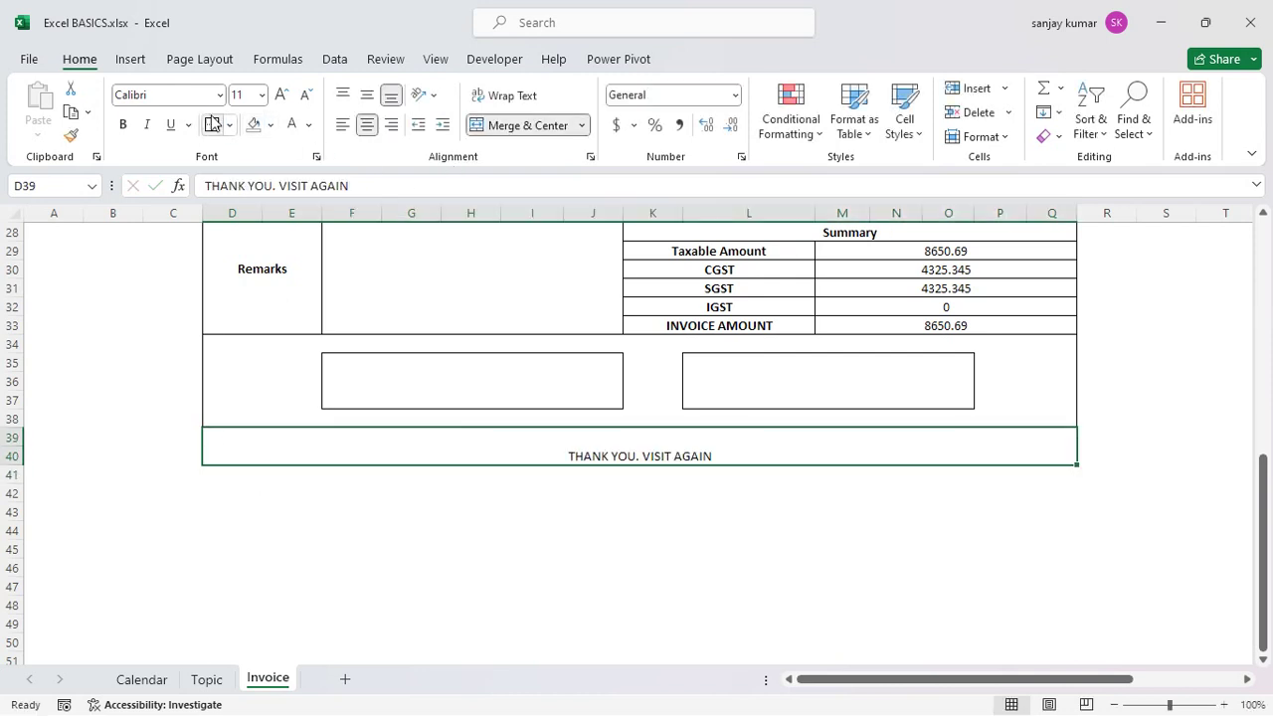
pyautogui.click(367, 97)
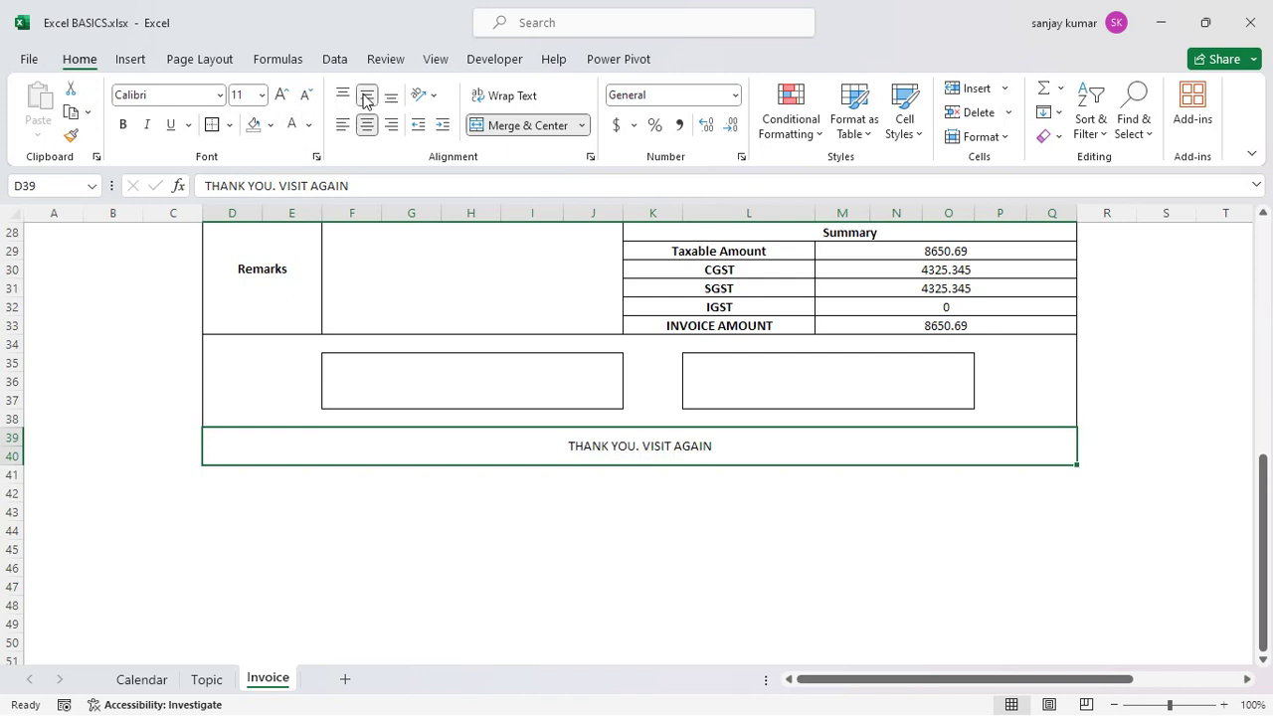
pyautogui.click(122, 124)
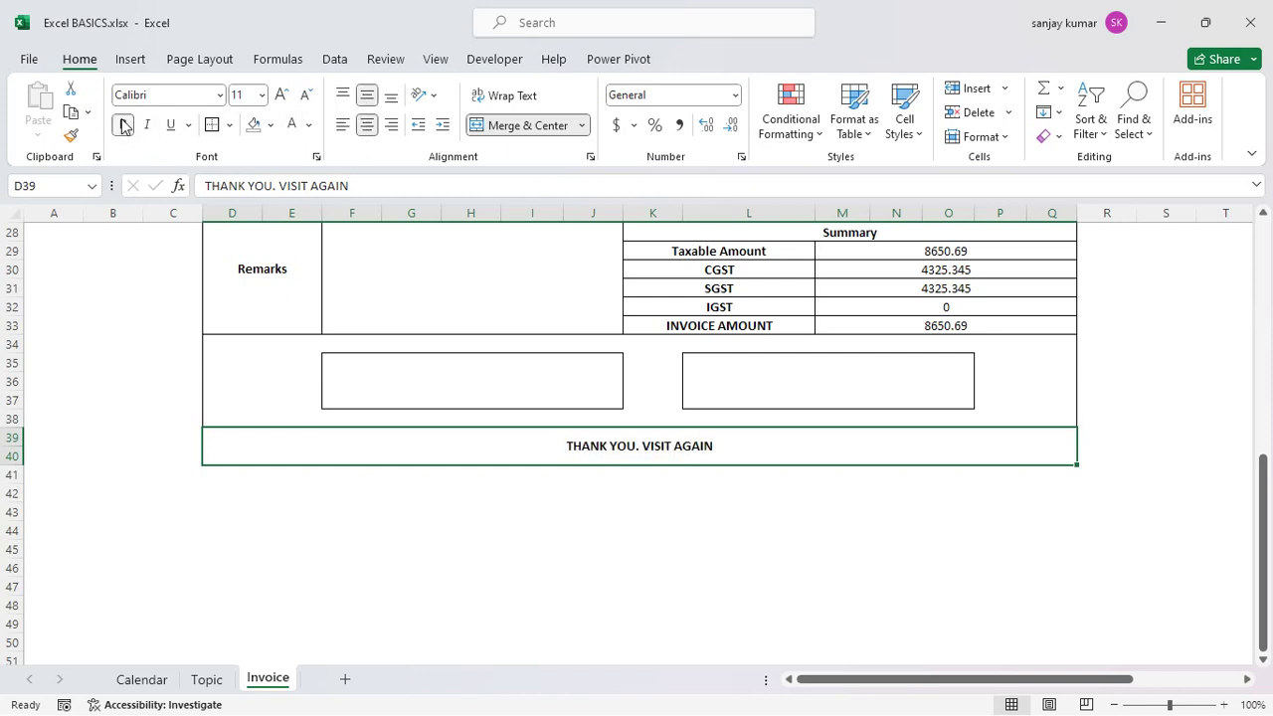
# - Enlarge the footer text in D39:Q40 to font size 18 and fill the merged cell with the lightest theme blue
pyautogui.click(282, 95)
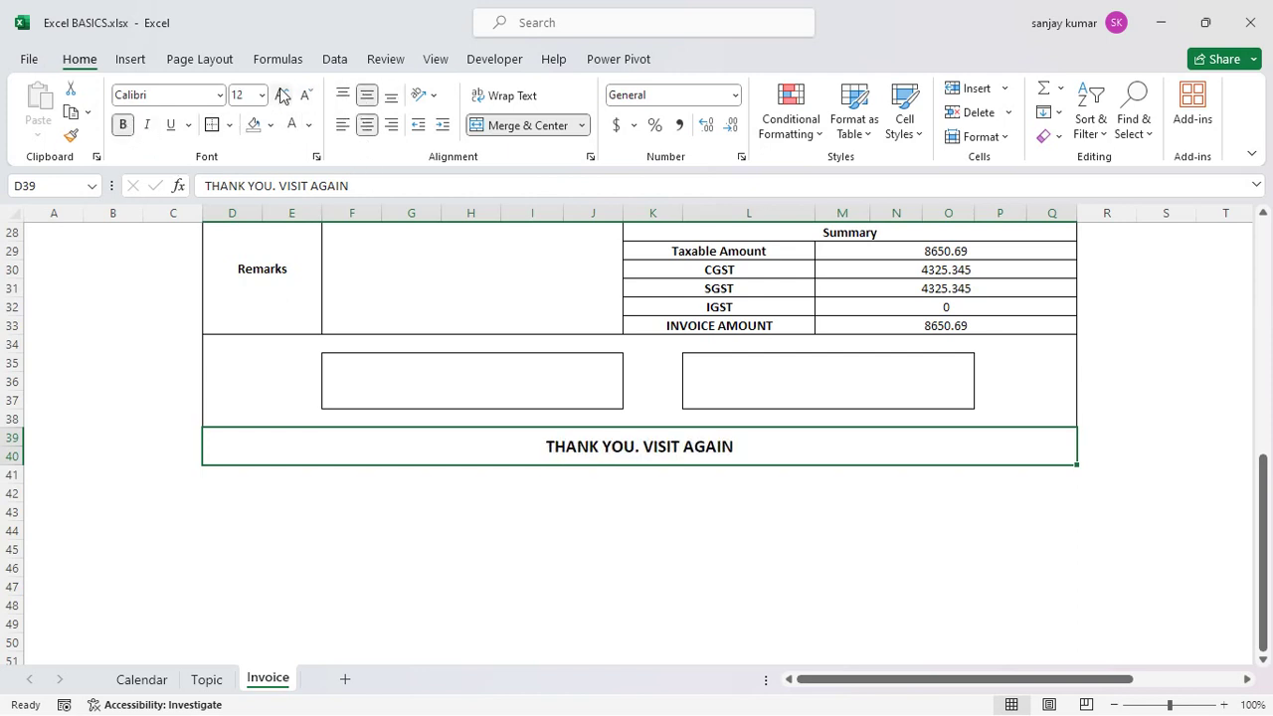
pyautogui.click(281, 95)
pyautogui.click(282, 94)
pyautogui.click(282, 94)
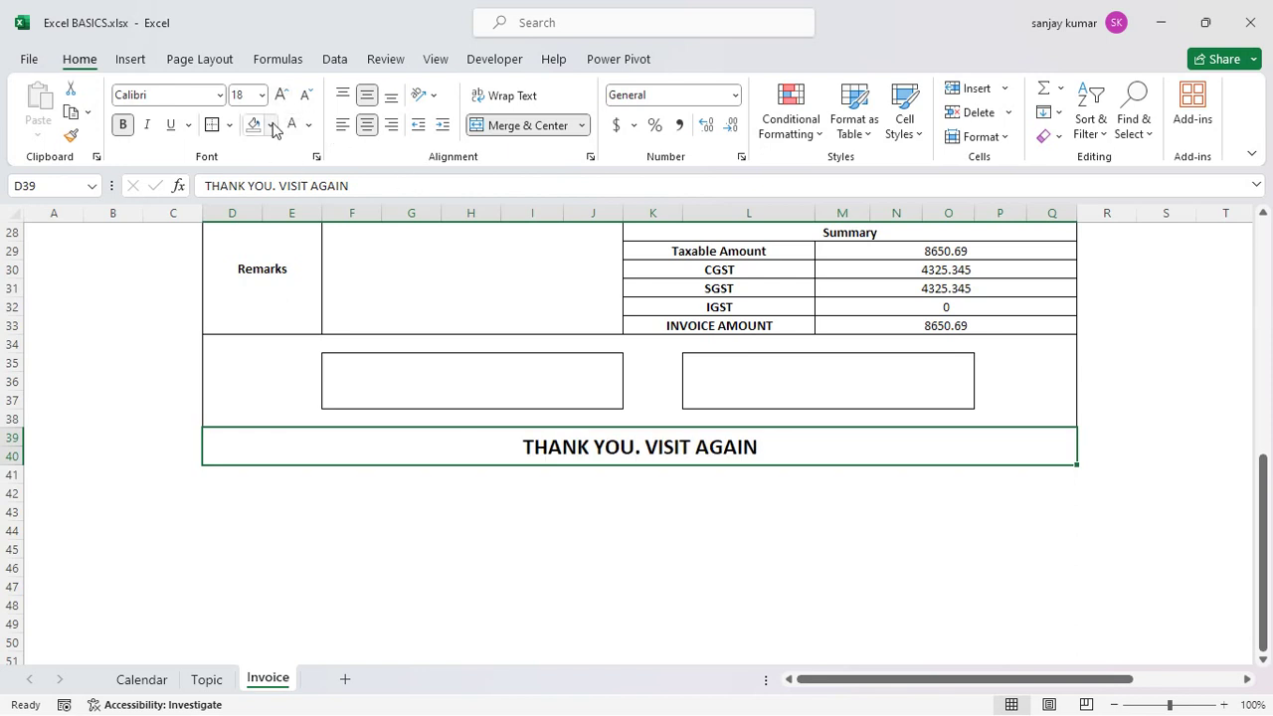
pyautogui.click(271, 125)
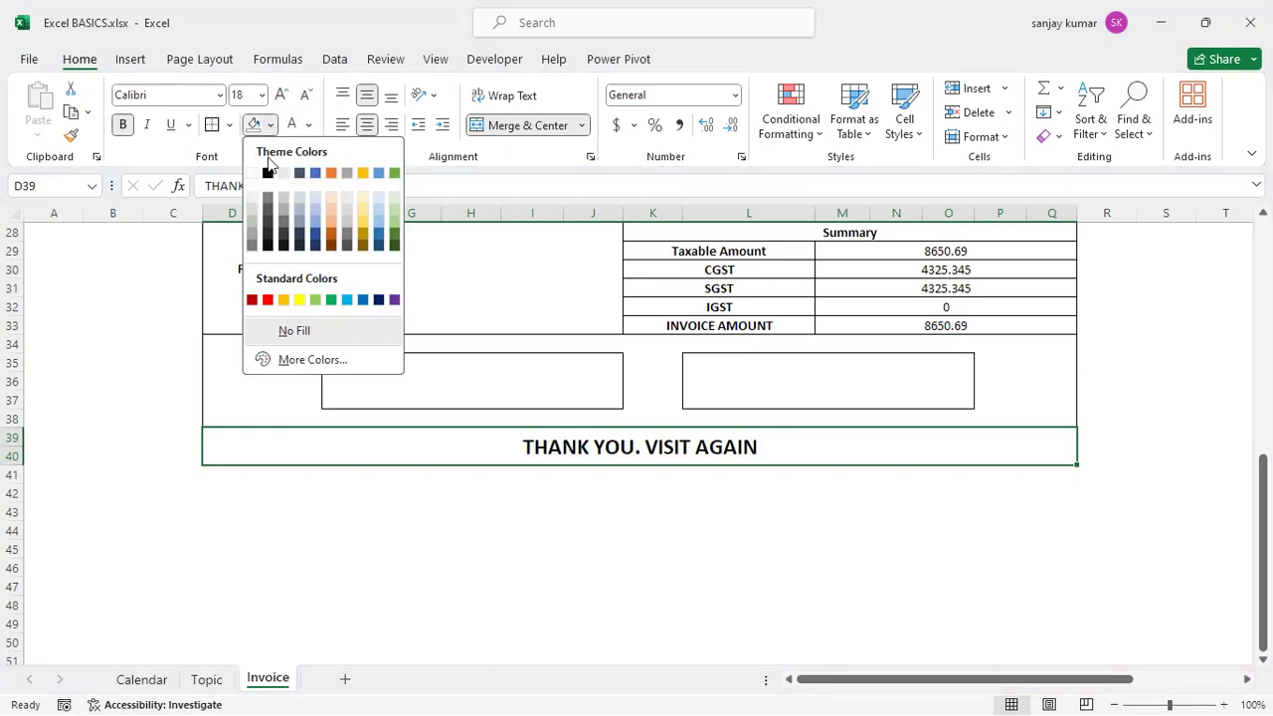
pyautogui.click(316, 199)
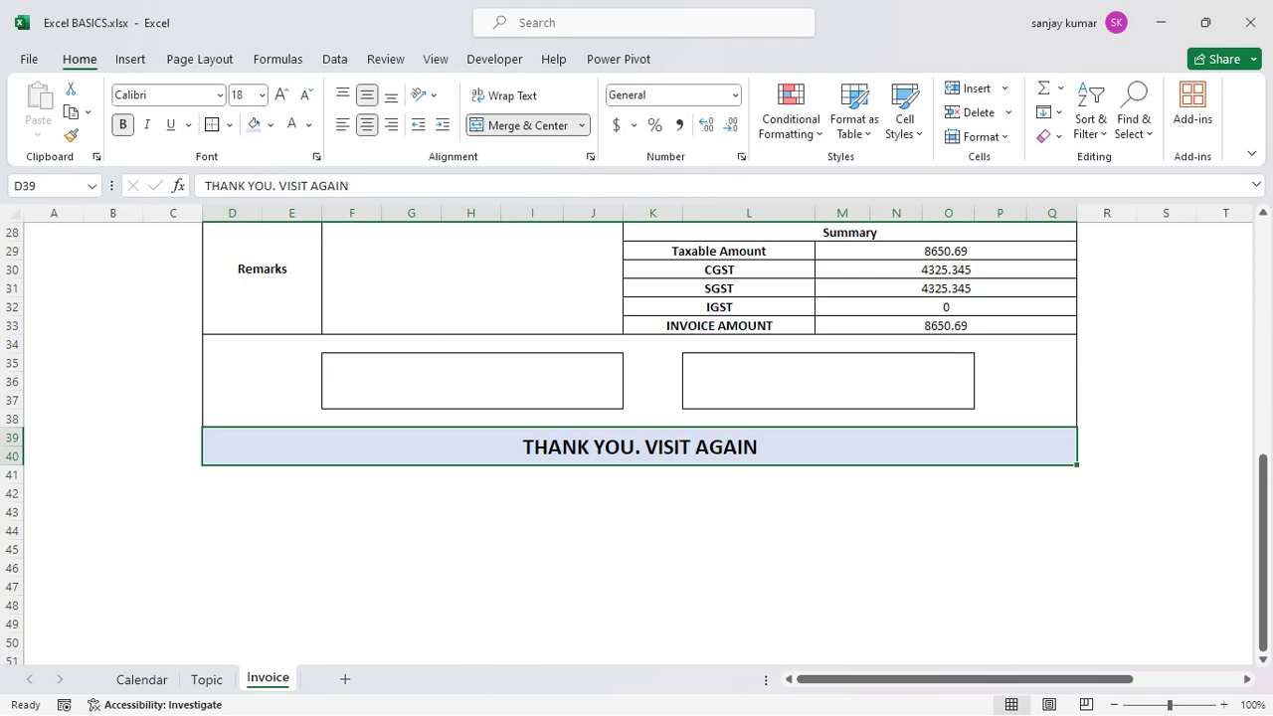
pyautogui.scroll(9, 636, 438)
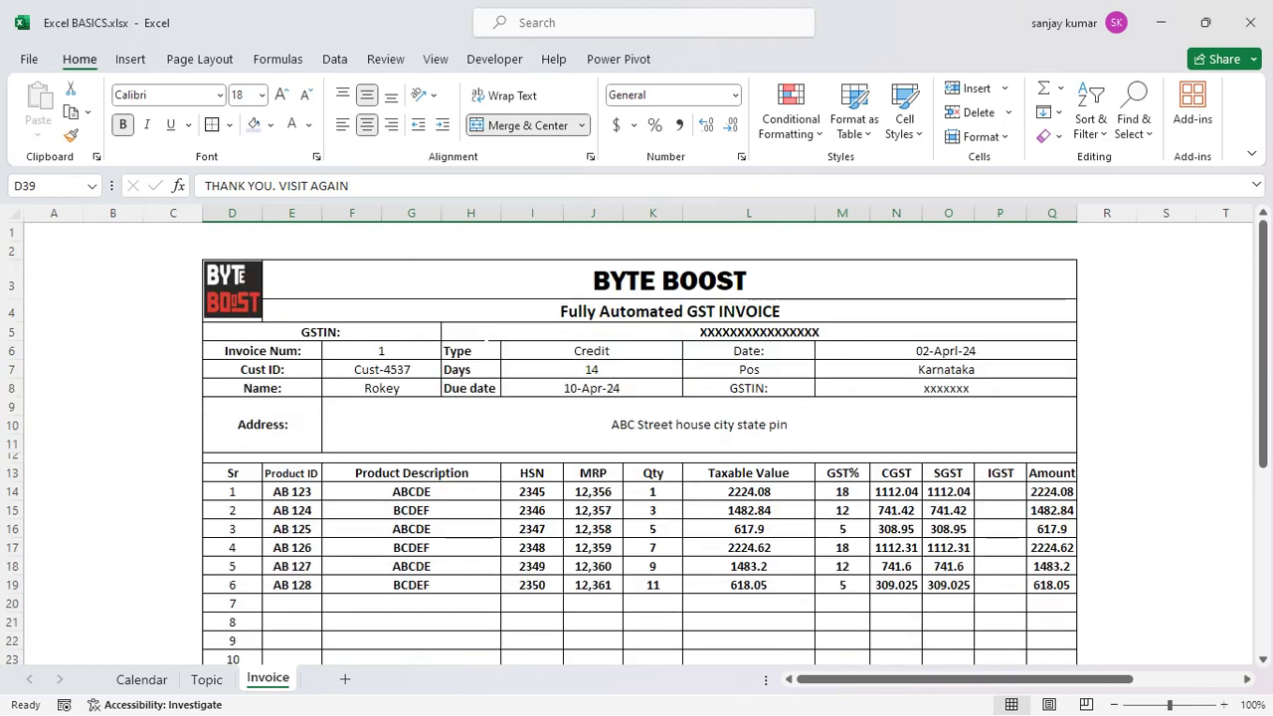
pyautogui.scroll(-1, 636, 438)
pyautogui.scroll(1, 636, 438)
pyautogui.scroll(-1, 636, 438)
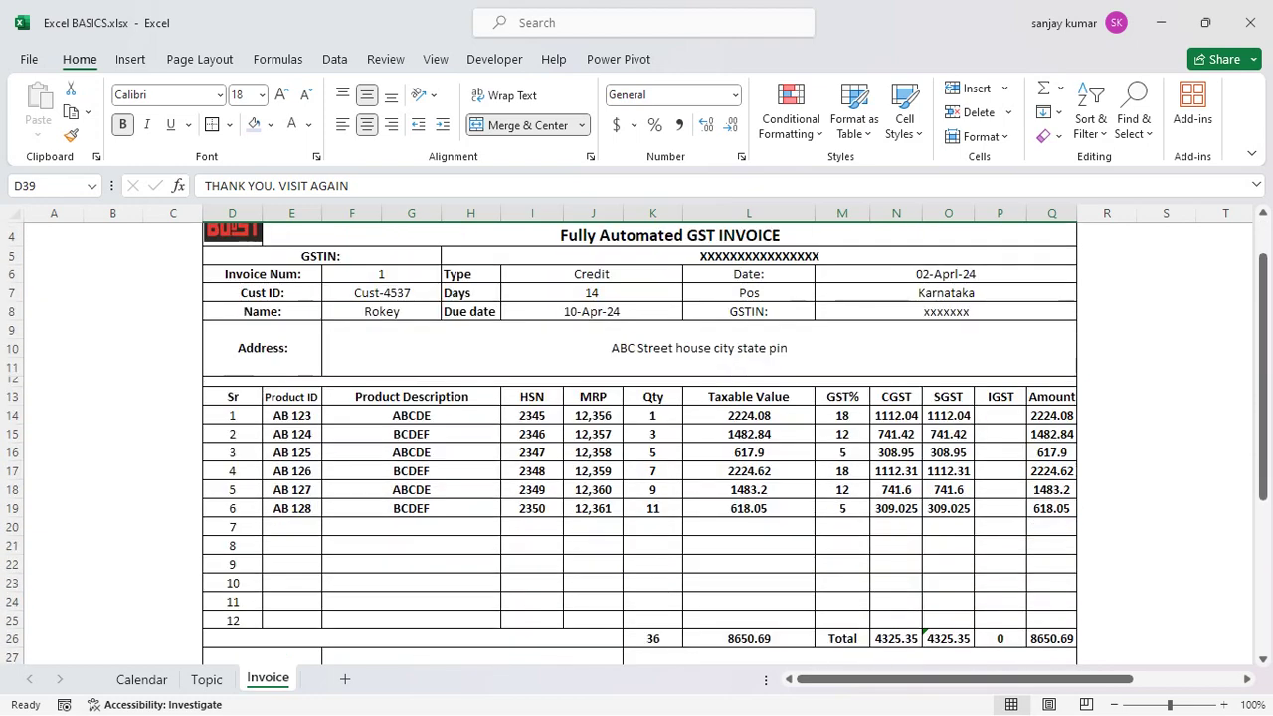